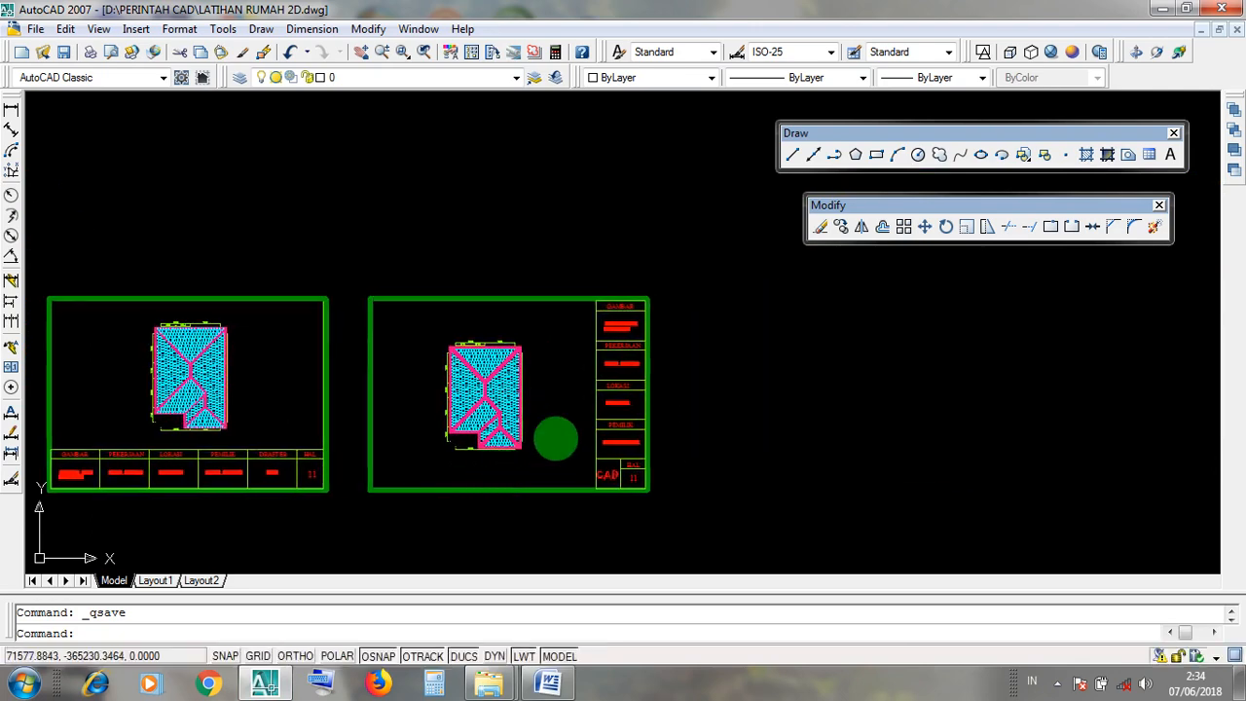
Examine the roof plan sheet whose vertical title block holds GAMBAR, PEKERJAAN, LOKASI, PEMILIK and HAL
{"action": "scroll", "coordinate": [571, 436], "scroll_direction": "up", "scroll_amount": 3}
{"action": "middle_click_drag", "start_coordinate": [604, 432], "coordinate": [648, 436]}
{"action": "middle_click_drag", "start_coordinate": [778, 454], "coordinate": [765, 457]}
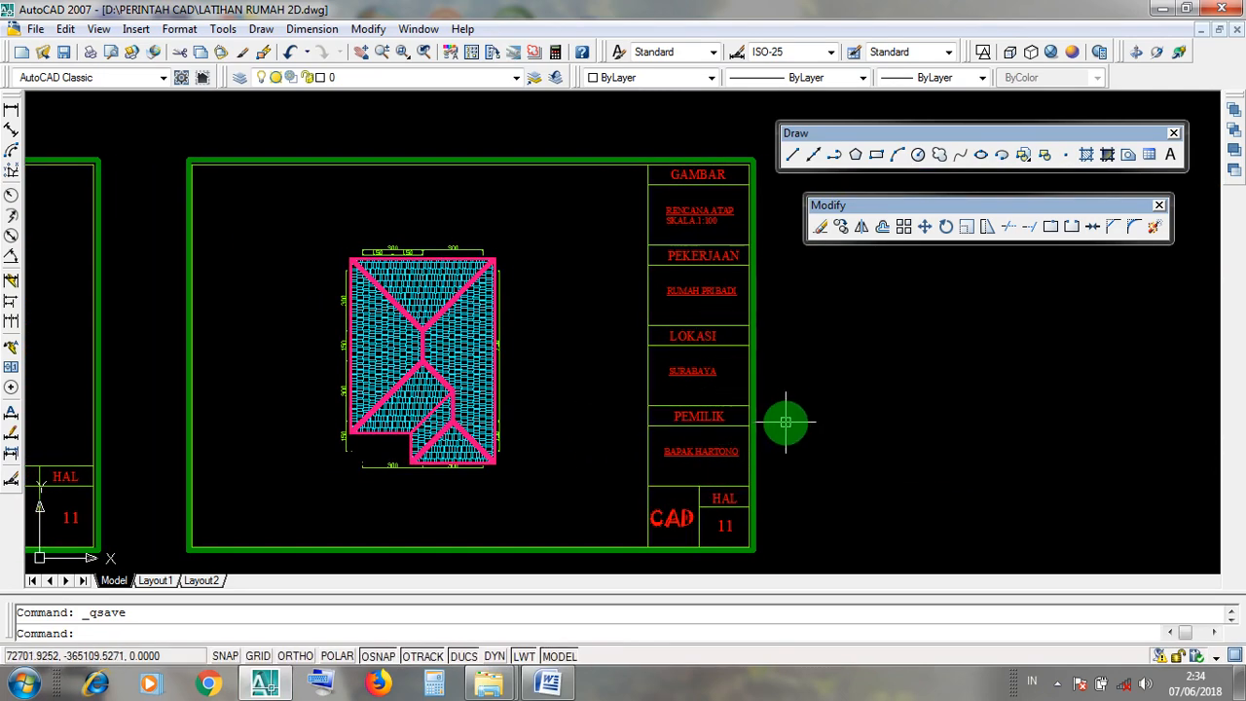
{"action": "middle_click_drag", "start_coordinate": [756, 454], "coordinate": [682, 437]}
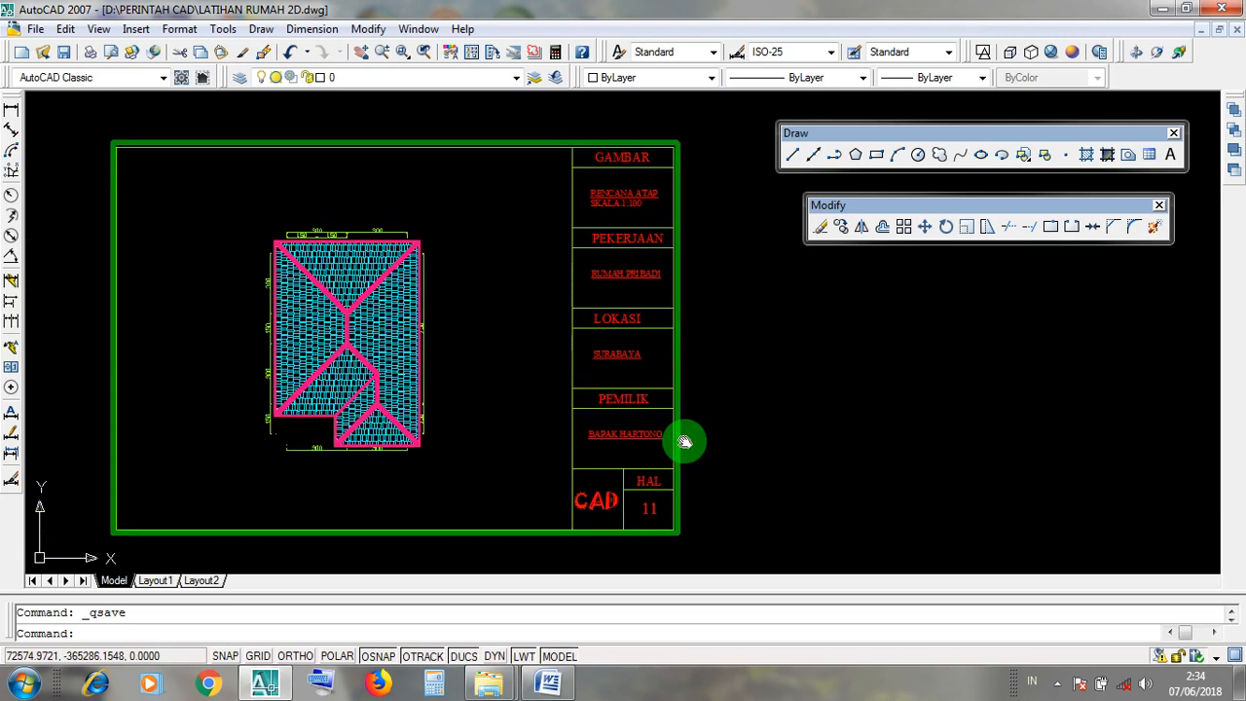
{"action": "left_click", "coordinate": [559, 129]}
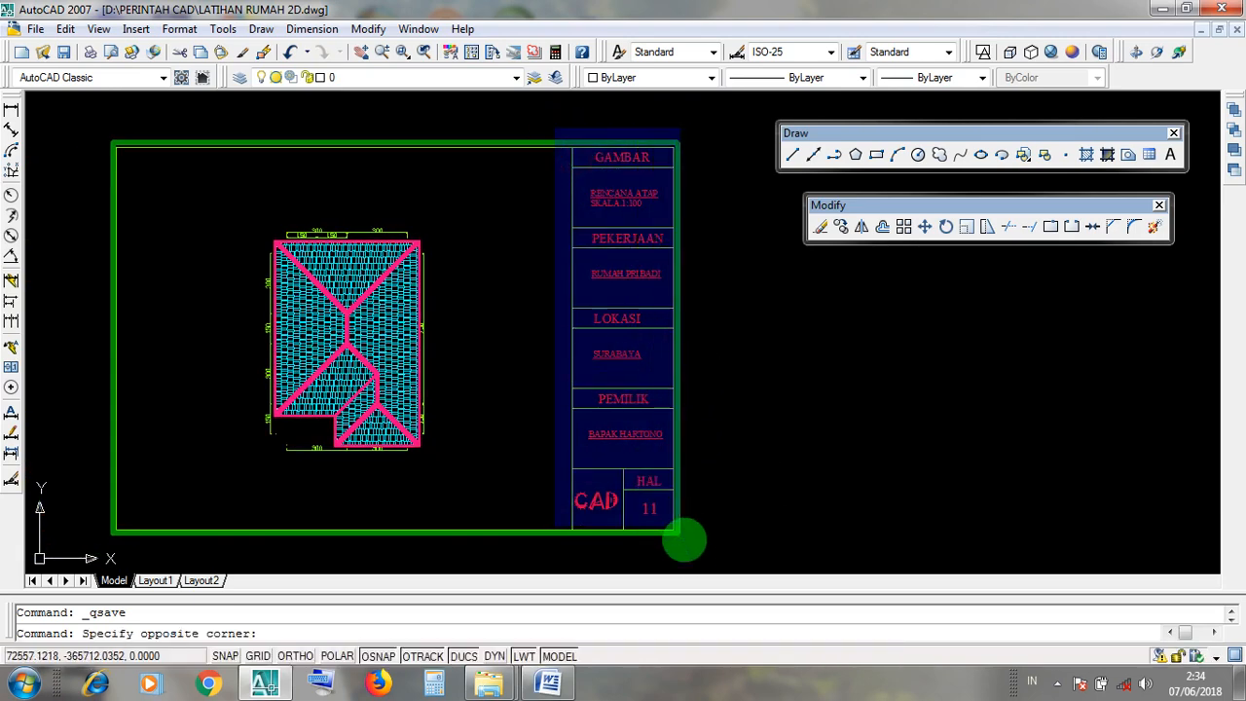
{"action": "left_click", "coordinate": [607, 109]}
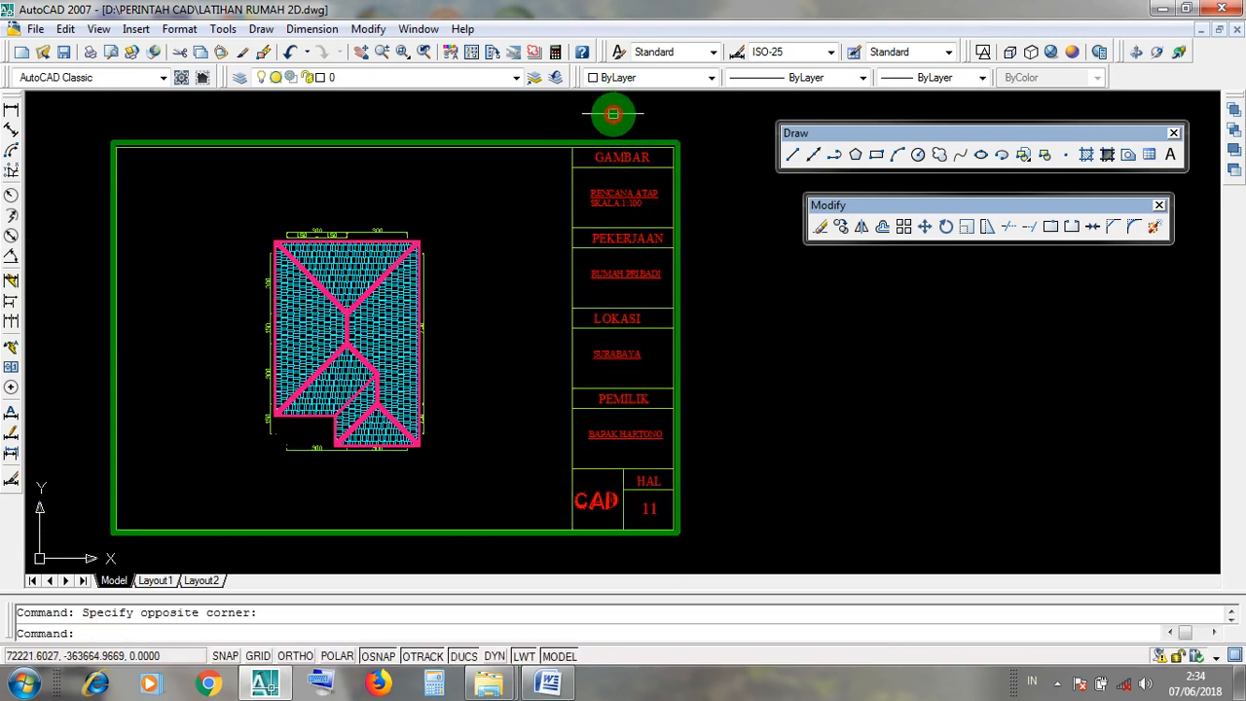
Compare the roof plan sheets with vertical and horizontal title blocks, and locate the floor plan sheet below them
{"action": "scroll", "coordinate": [759, 256], "scroll_direction": "down", "scroll_amount": 2}
{"action": "middle_click_drag", "start_coordinate": [402, 333], "coordinate": [676, 300]}
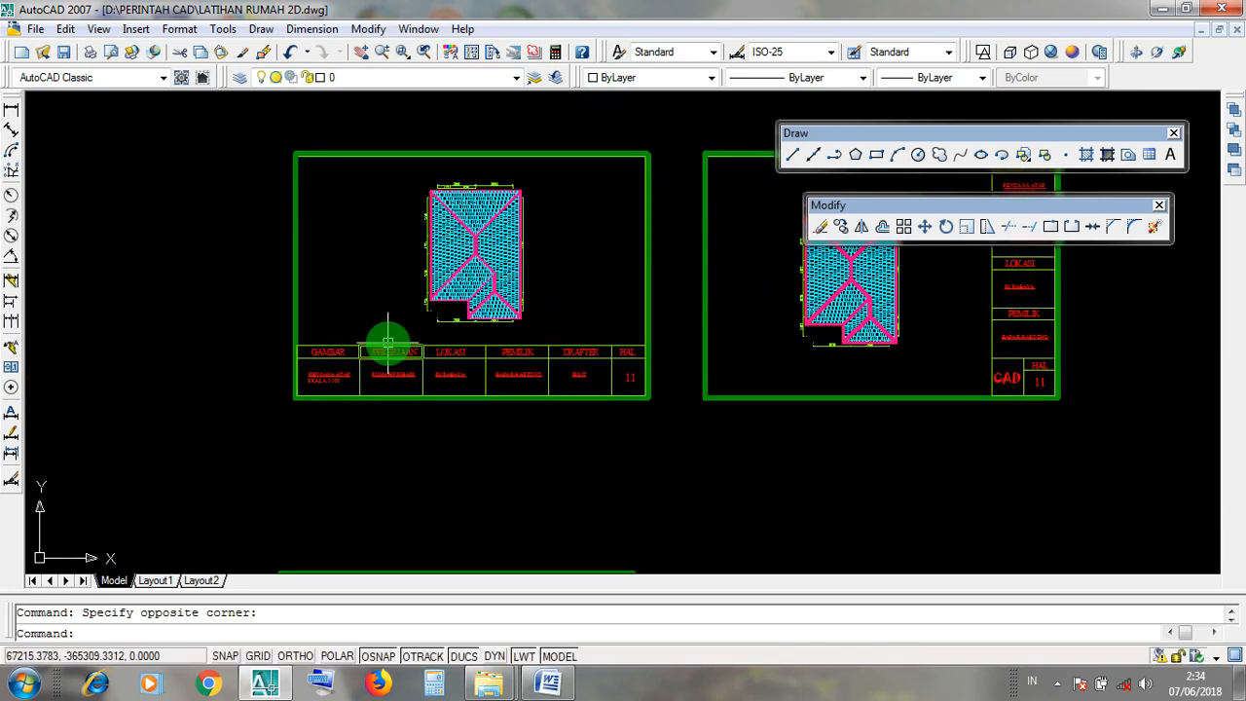
{"action": "scroll", "coordinate": [386, 336], "scroll_direction": "down", "scroll_amount": 2}
{"action": "middle_click_drag", "start_coordinate": [676, 495], "coordinate": [575, 409]}
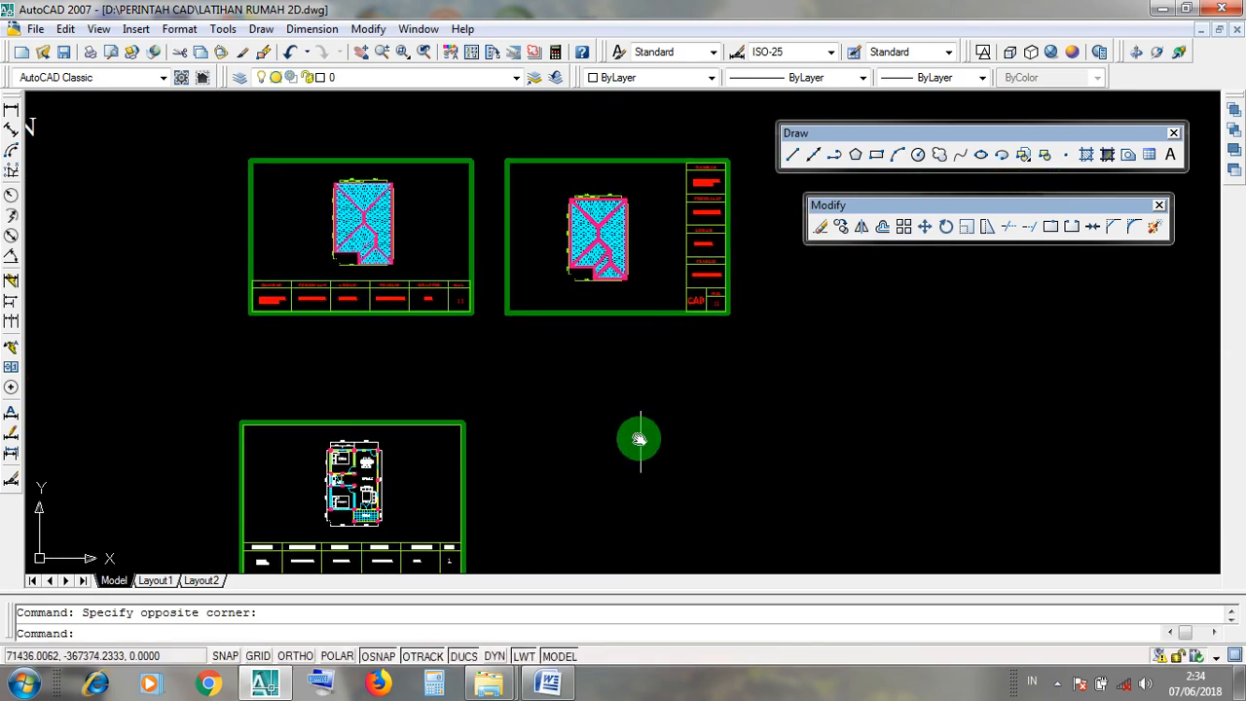
{"action": "middle_click_drag", "start_coordinate": [672, 434], "coordinate": [614, 368]}
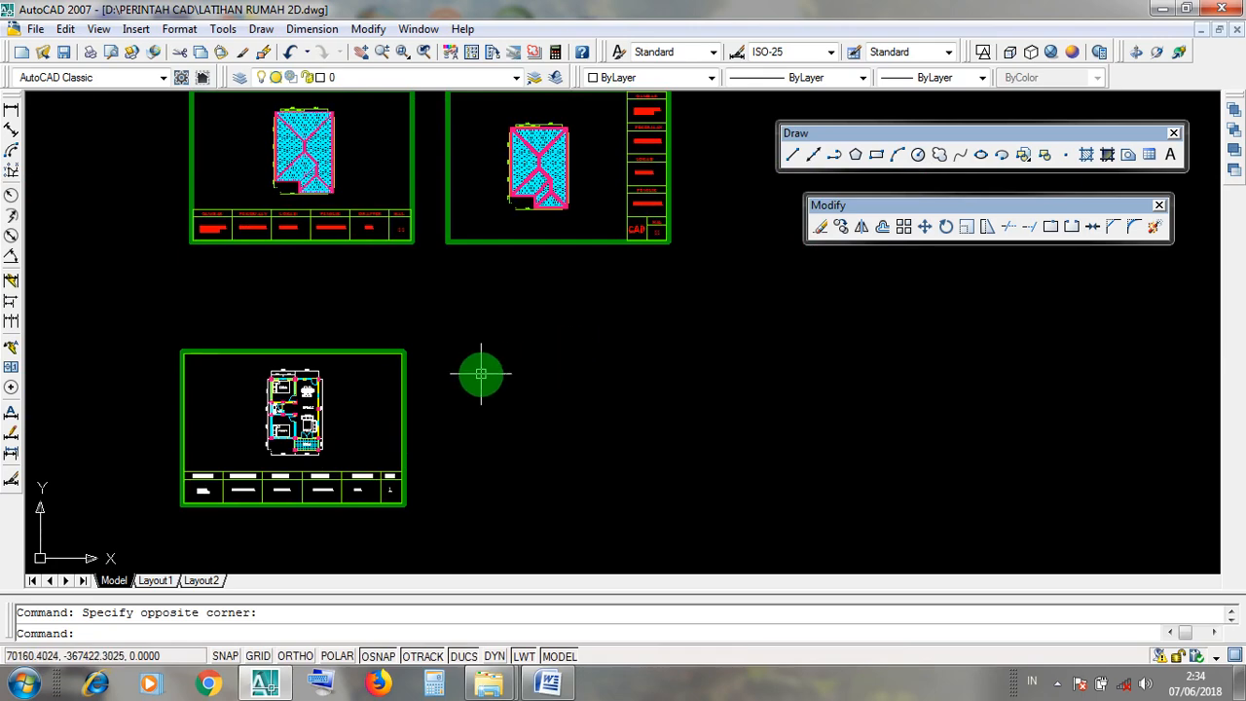
{"action": "middle_click_drag", "start_coordinate": [478, 370], "coordinate": [698, 379]}
{"action": "scroll", "coordinate": [701, 374], "scroll_direction": "down", "scroll_amount": 2}
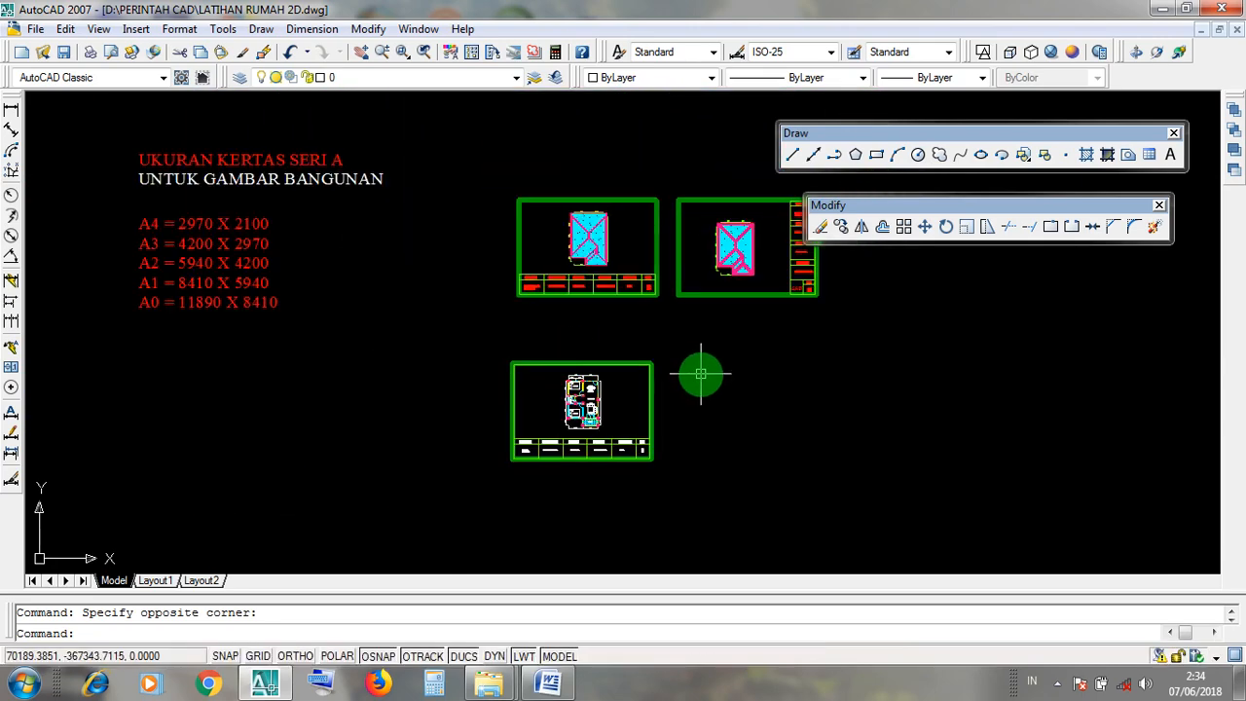
Examine the floor plan sheet with its horizontal title block and select its outer green frame
{"action": "scroll", "coordinate": [699, 373], "scroll_direction": "up", "scroll_amount": 5}
{"action": "mouse_move", "coordinate": [637, 369]}
{"action": "middle_mouse_down"}
{"action": "mouse_move", "coordinate": [653, 315]}
{"action": "mouse_move", "coordinate": [614, 279]}
{"action": "middle_mouse_up"}
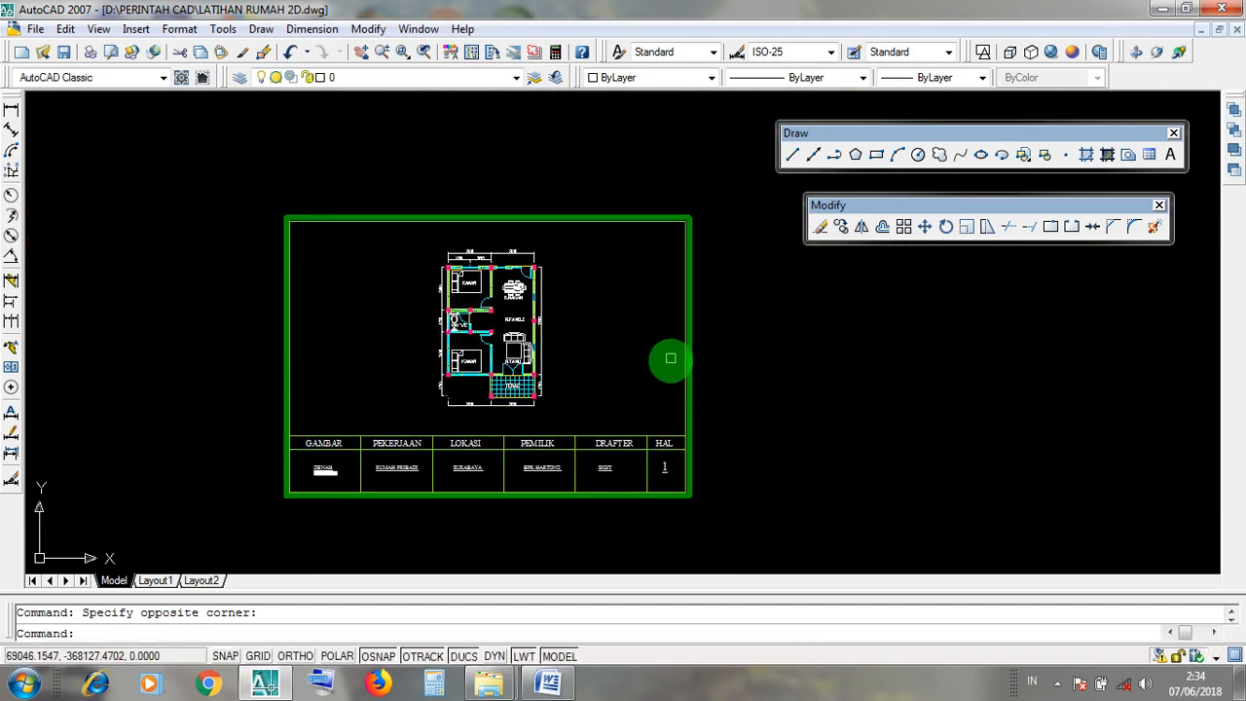
{"action": "left_click", "coordinate": [691, 411]}
{"action": "left_click", "coordinate": [689, 420]}
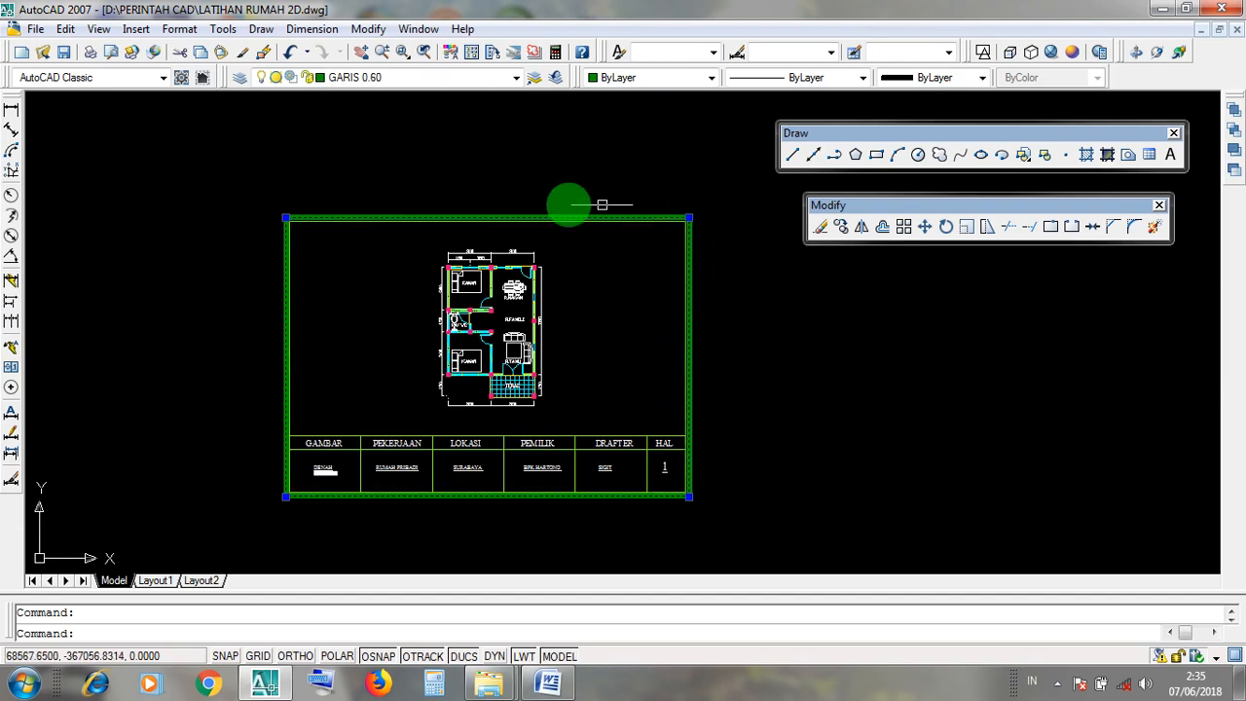
Examine the heading of the A-series paper size list for building drawings beside the sheets
{"action": "scroll", "coordinate": [645, 451], "scroll_direction": "down", "scroll_amount": 4}
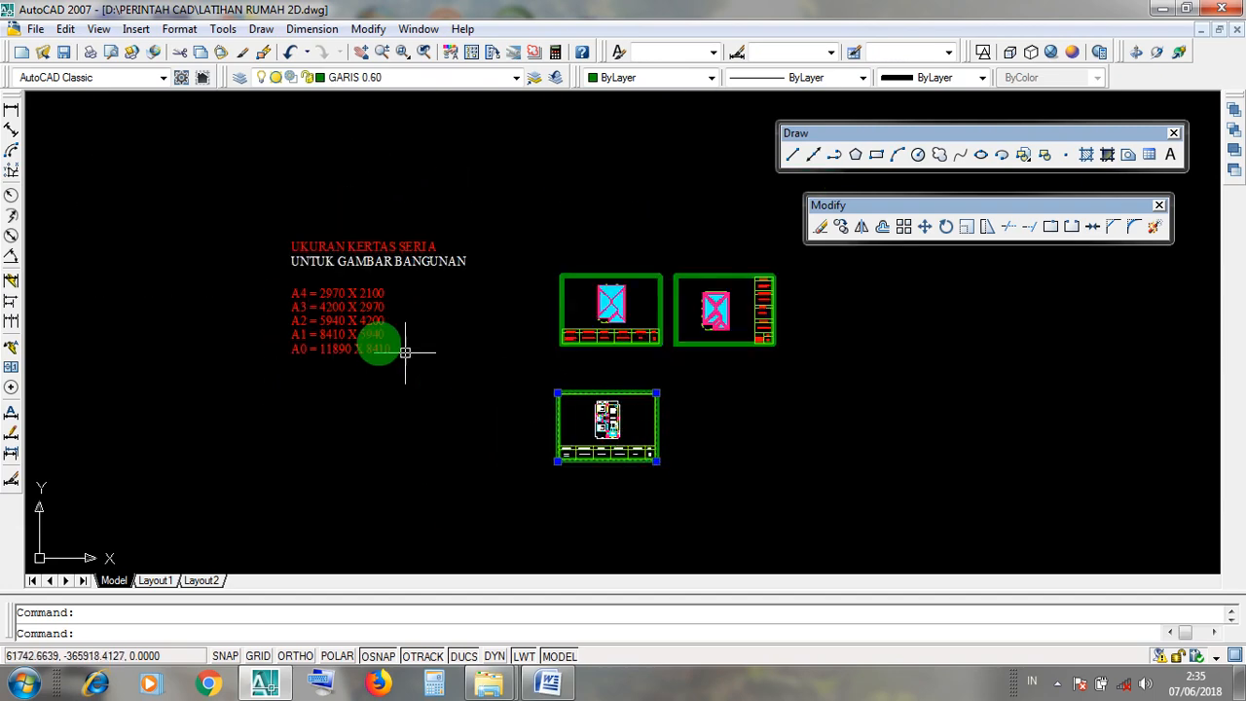
{"action": "scroll", "coordinate": [280, 295], "scroll_direction": "up", "scroll_amount": 2}
{"action": "scroll", "coordinate": [320, 270], "scroll_direction": "up", "scroll_amount": 2}
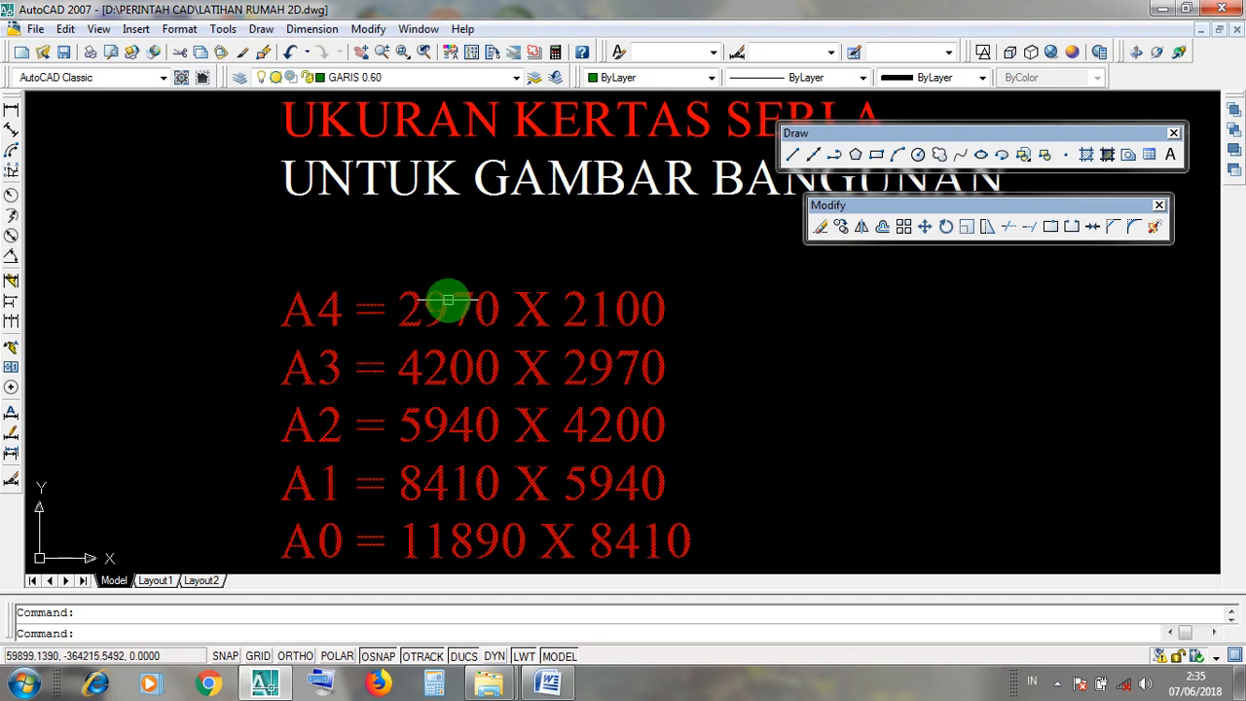
{"action": "scroll", "coordinate": [576, 298], "scroll_direction": "down", "scroll_amount": 2}
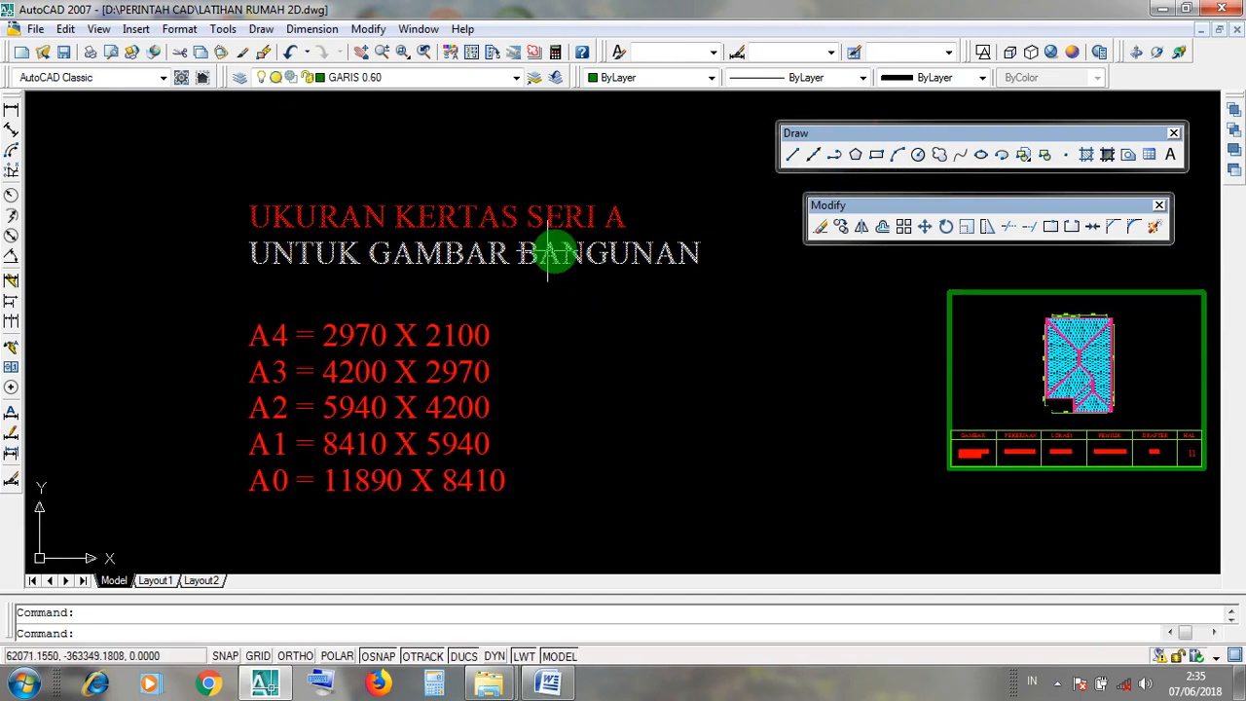
{"action": "left_click", "coordinate": [513, 179]}
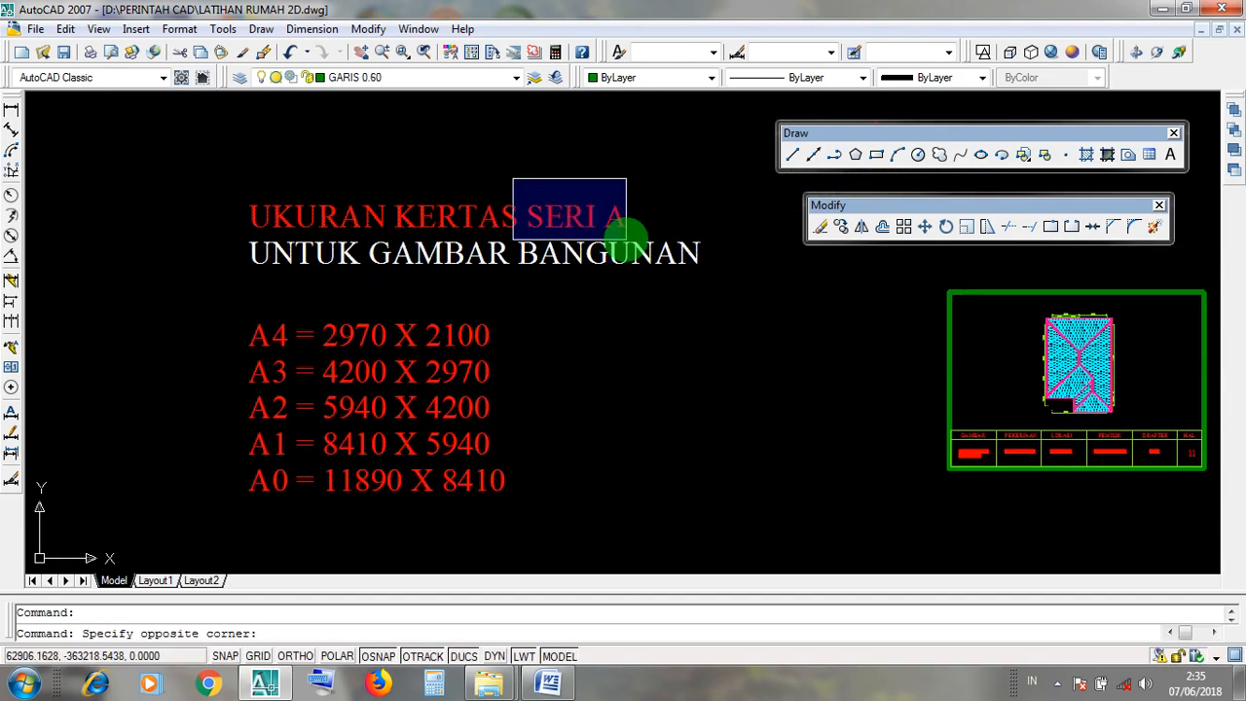
{"action": "left_click", "coordinate": [608, 180]}
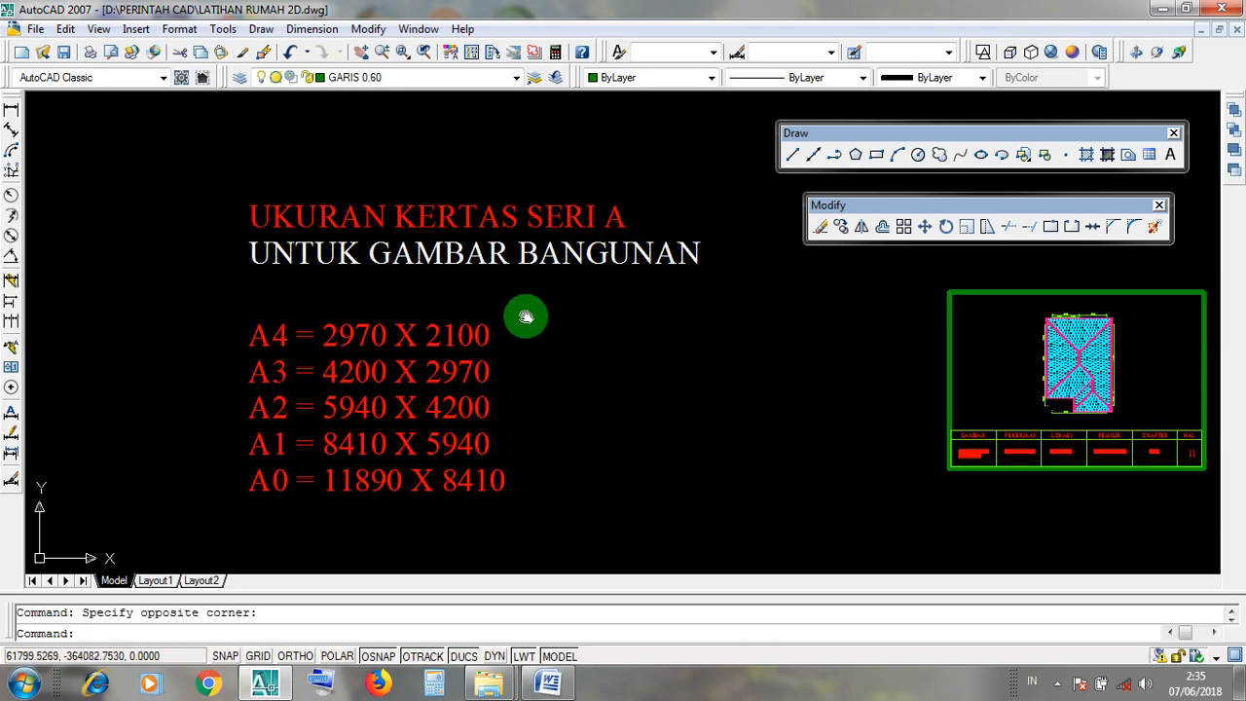
{"action": "middle_click_drag", "start_coordinate": [522, 312], "coordinate": [527, 270]}
Read through the paper size list row by row, from A4 to A0
{"action": "left_click", "coordinate": [244, 276]}
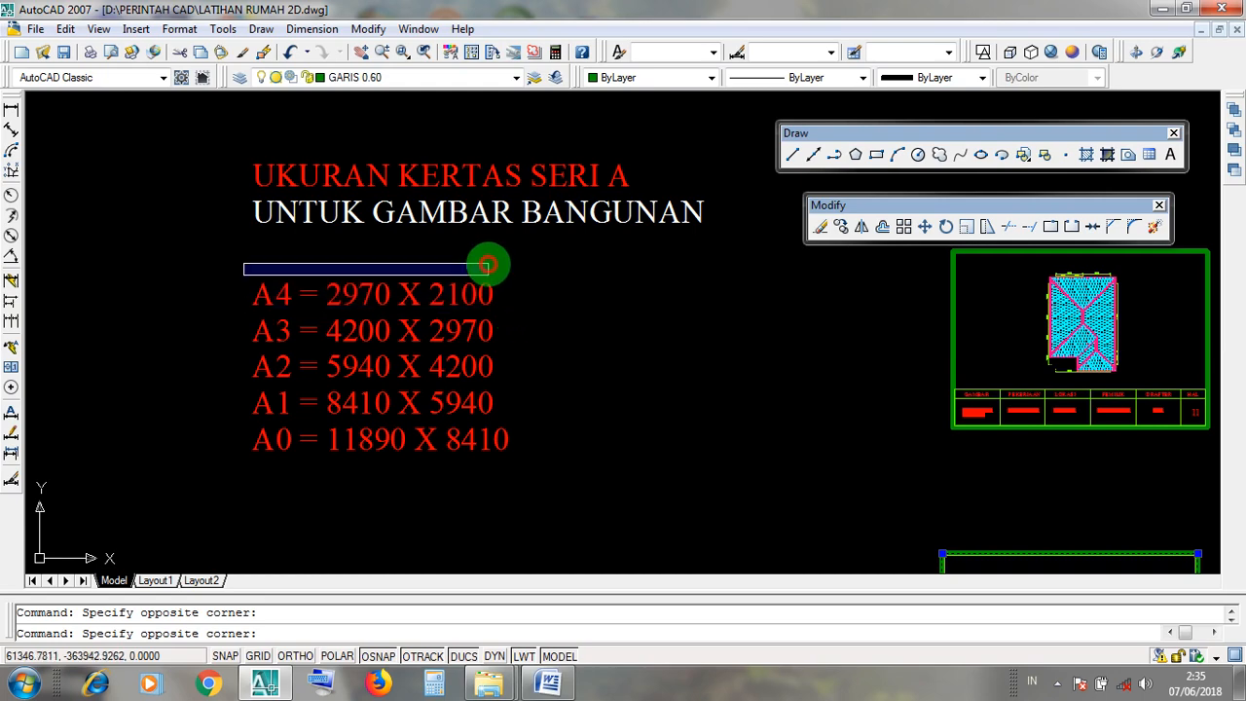
{"action": "left_click", "coordinate": [487, 266]}
{"action": "left_click", "coordinate": [238, 307]}
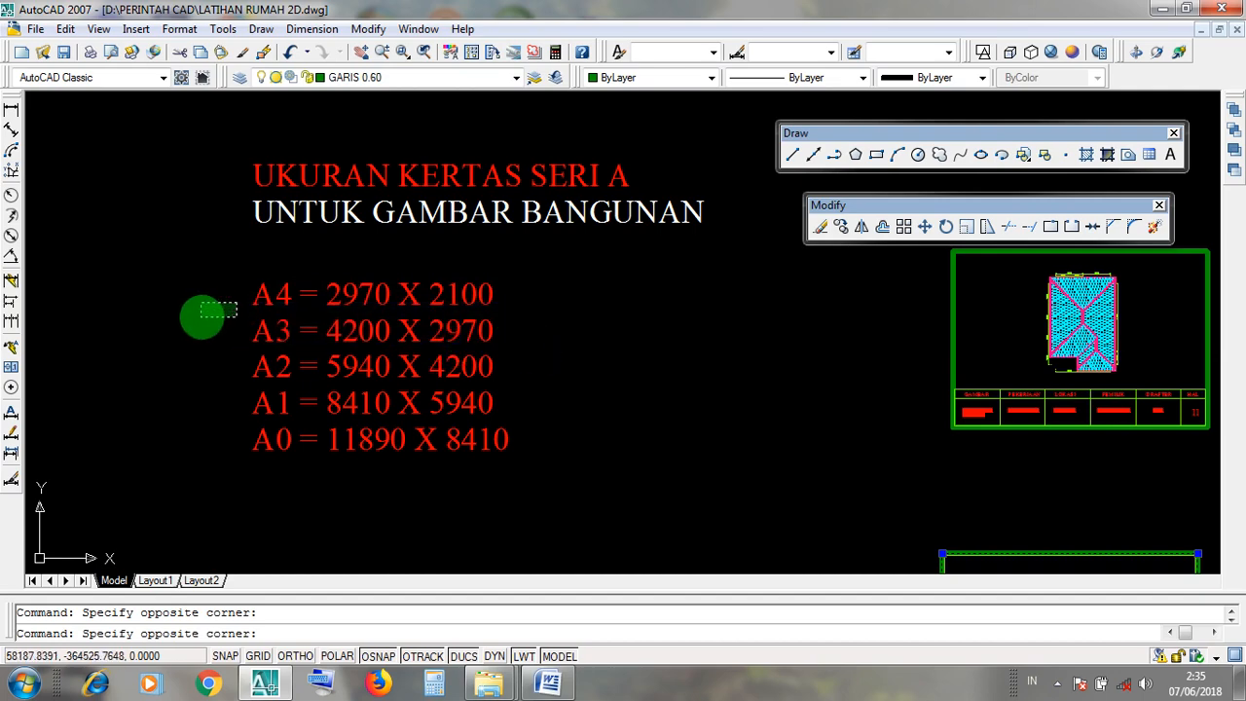
{"action": "left_click", "coordinate": [202, 318]}
{"action": "left_click", "coordinate": [230, 357]}
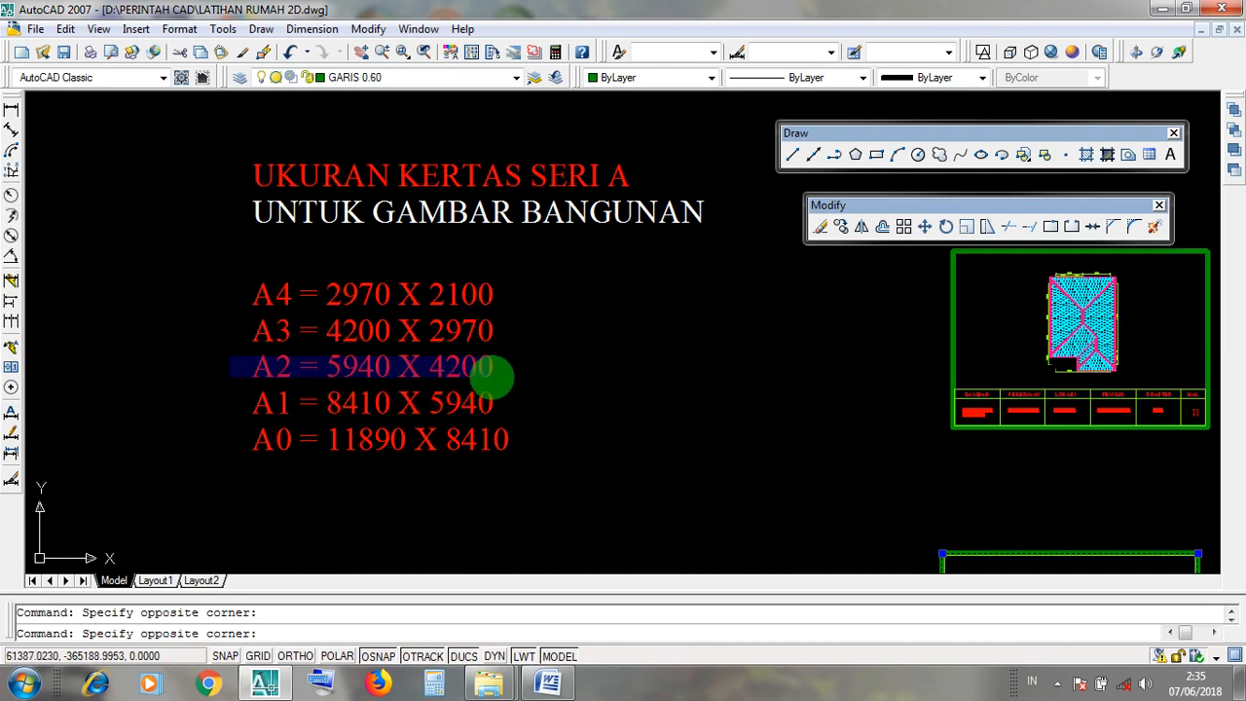
{"action": "left_click", "coordinate": [191, 334]}
{"action": "left_click", "coordinate": [216, 385]}
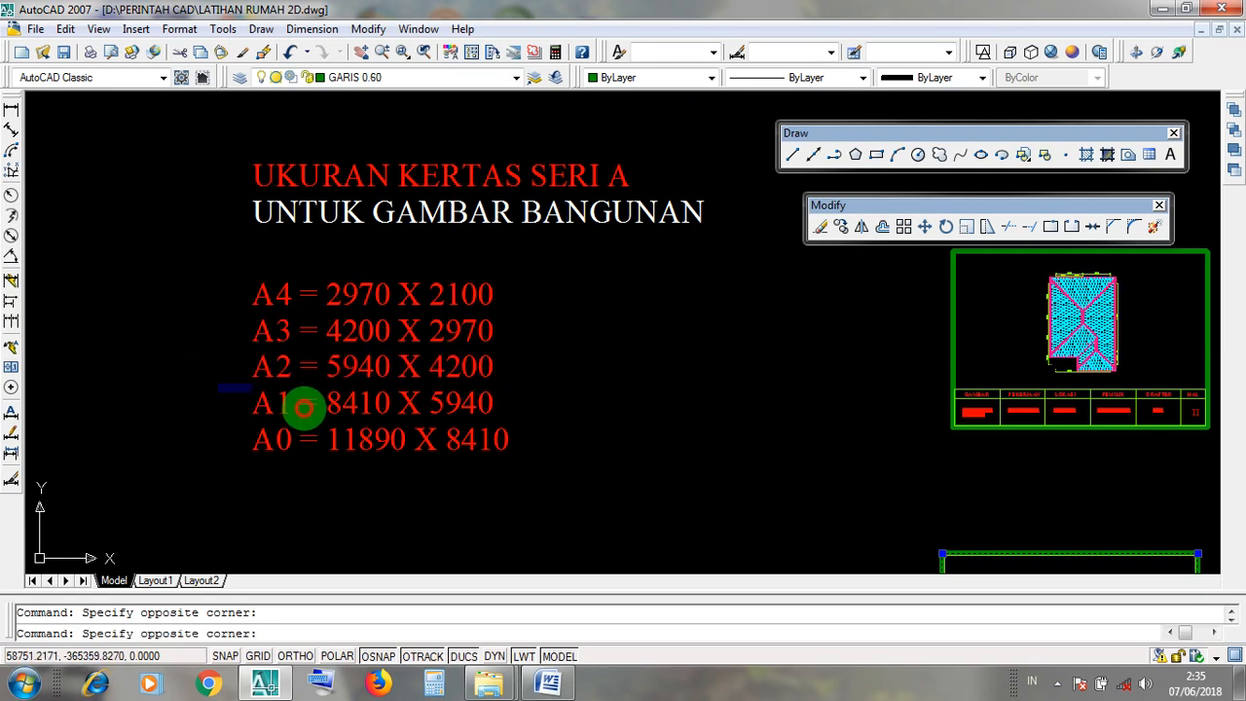
{"action": "left_click", "coordinate": [511, 422]}
{"action": "left_click", "coordinate": [224, 431]}
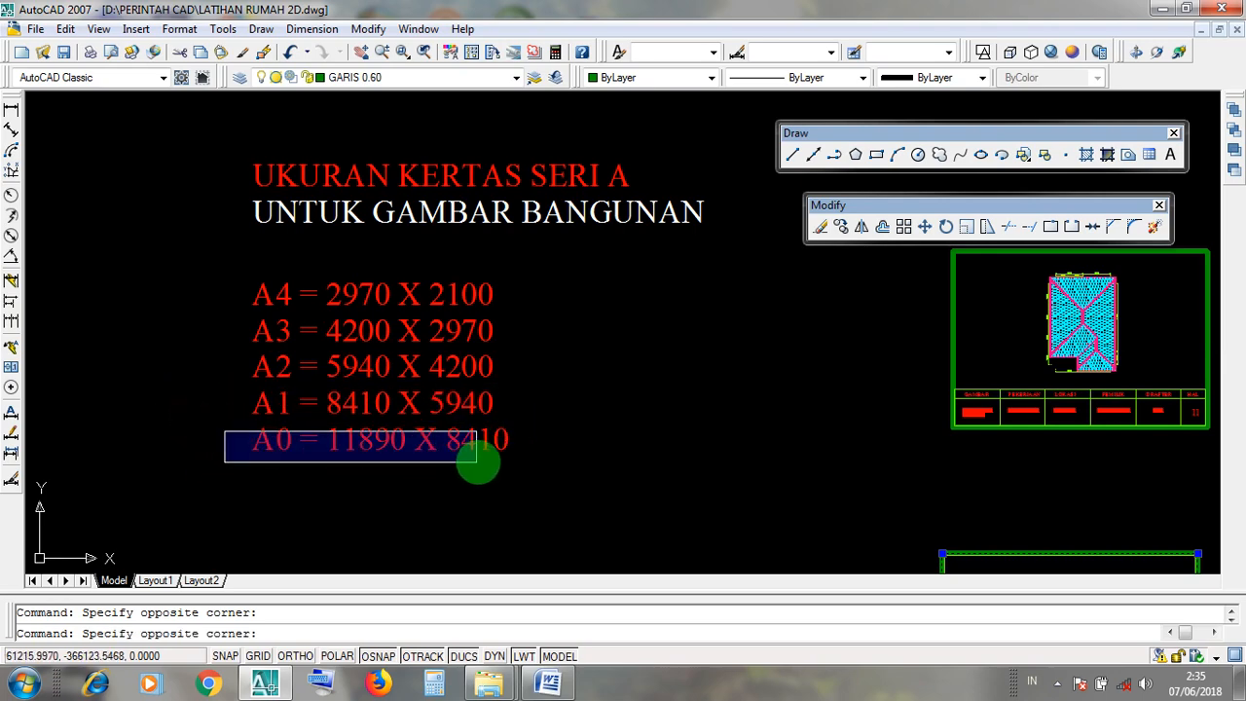
{"action": "left_click", "coordinate": [477, 463]}
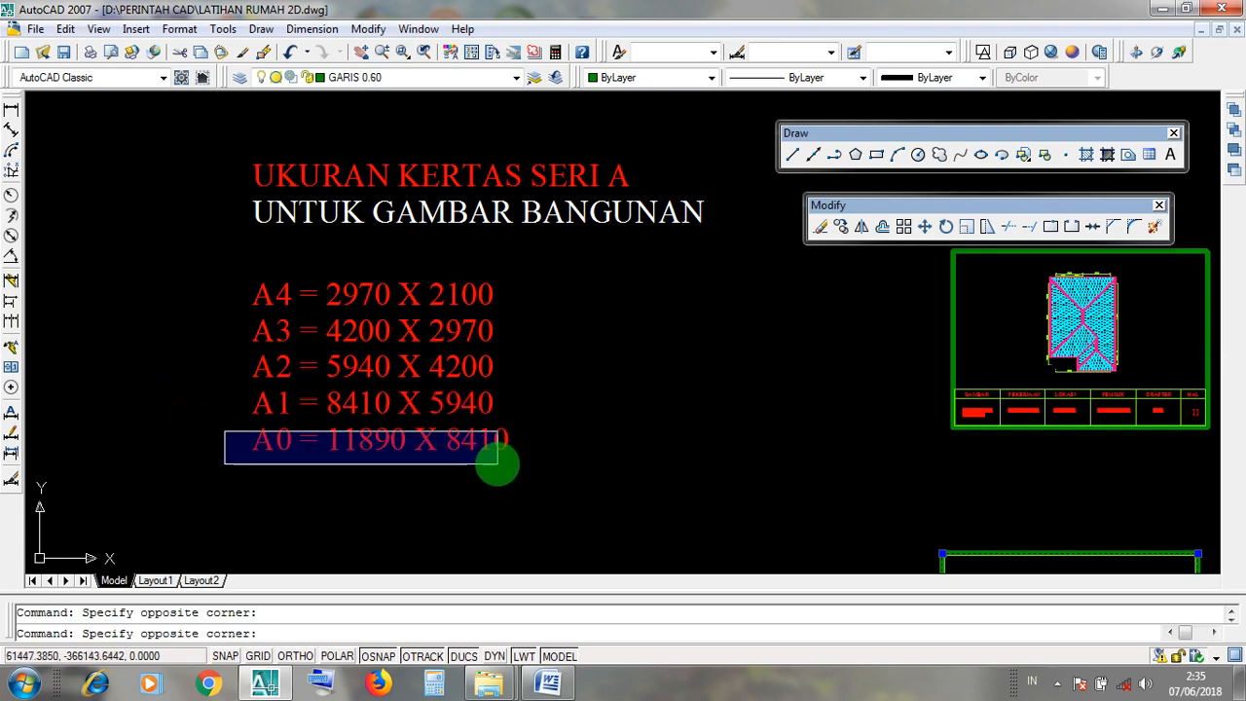
{"action": "left_click", "coordinate": [498, 464]}
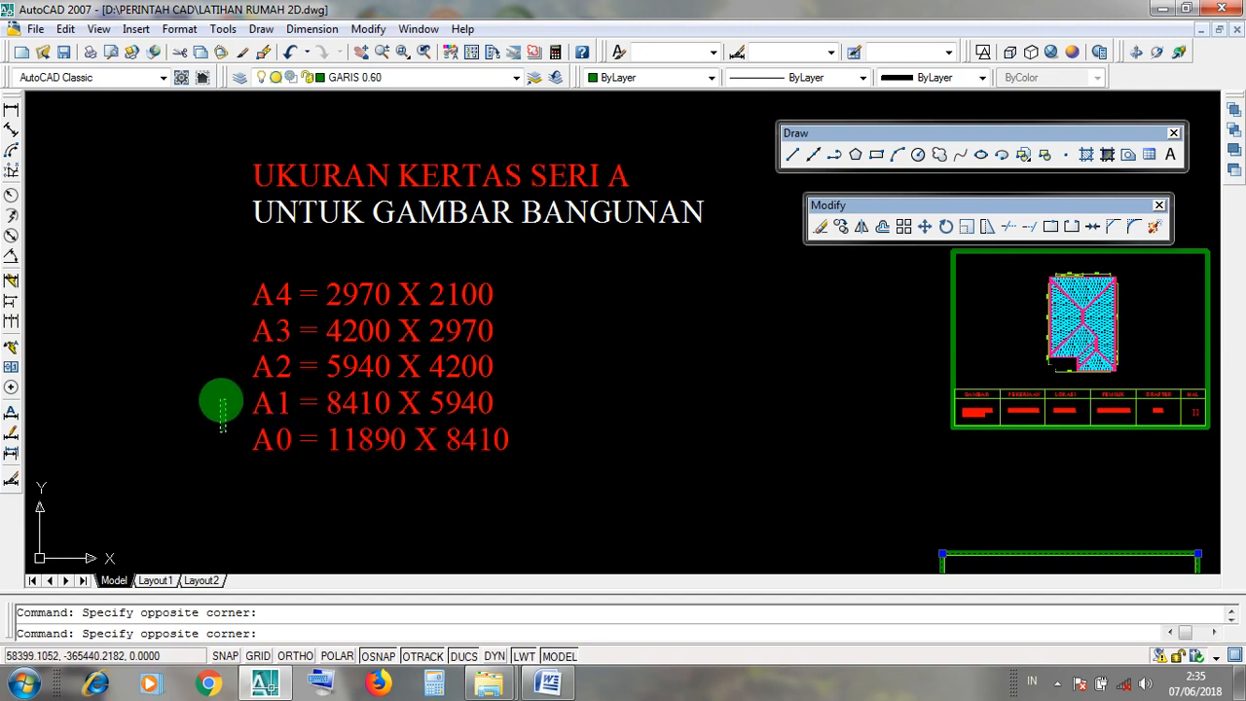
{"action": "left_click", "coordinate": [223, 400]}
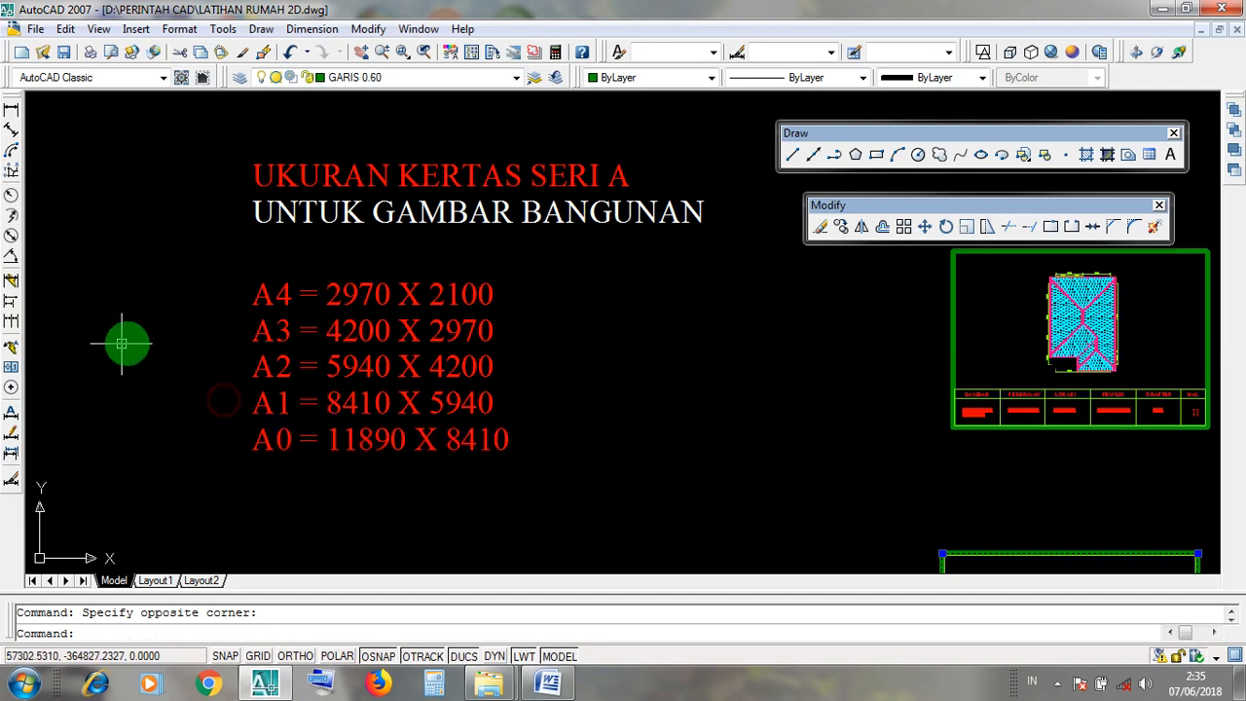
Compare the first and second dimension columns of the A4 to A0 paper size list
{"action": "left_click", "coordinate": [319, 266]}
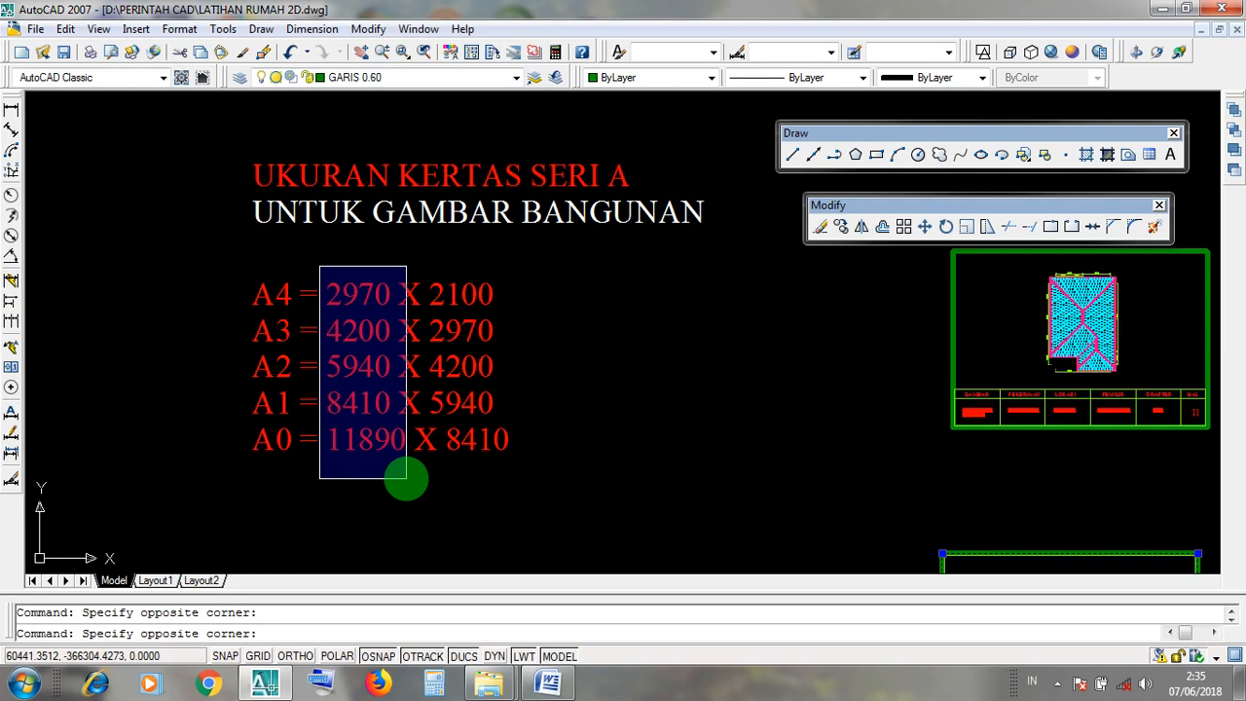
{"action": "left_click", "coordinate": [406, 478]}
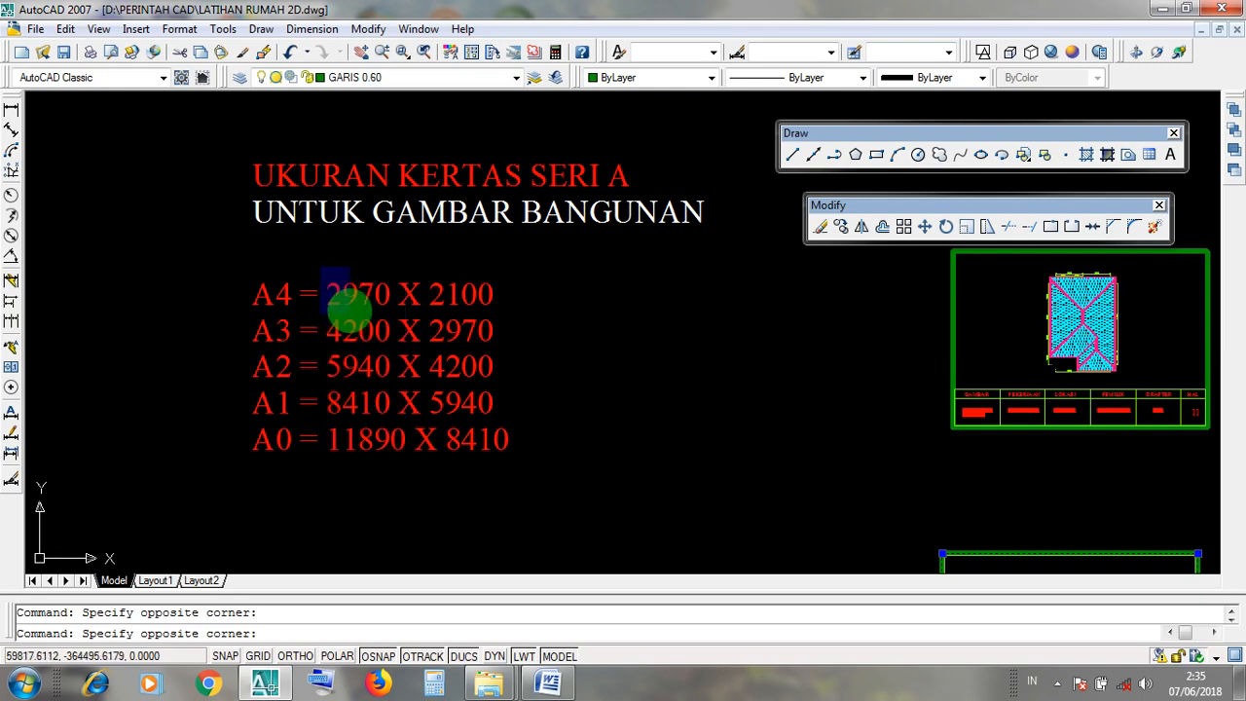
{"action": "left_click", "coordinate": [412, 262]}
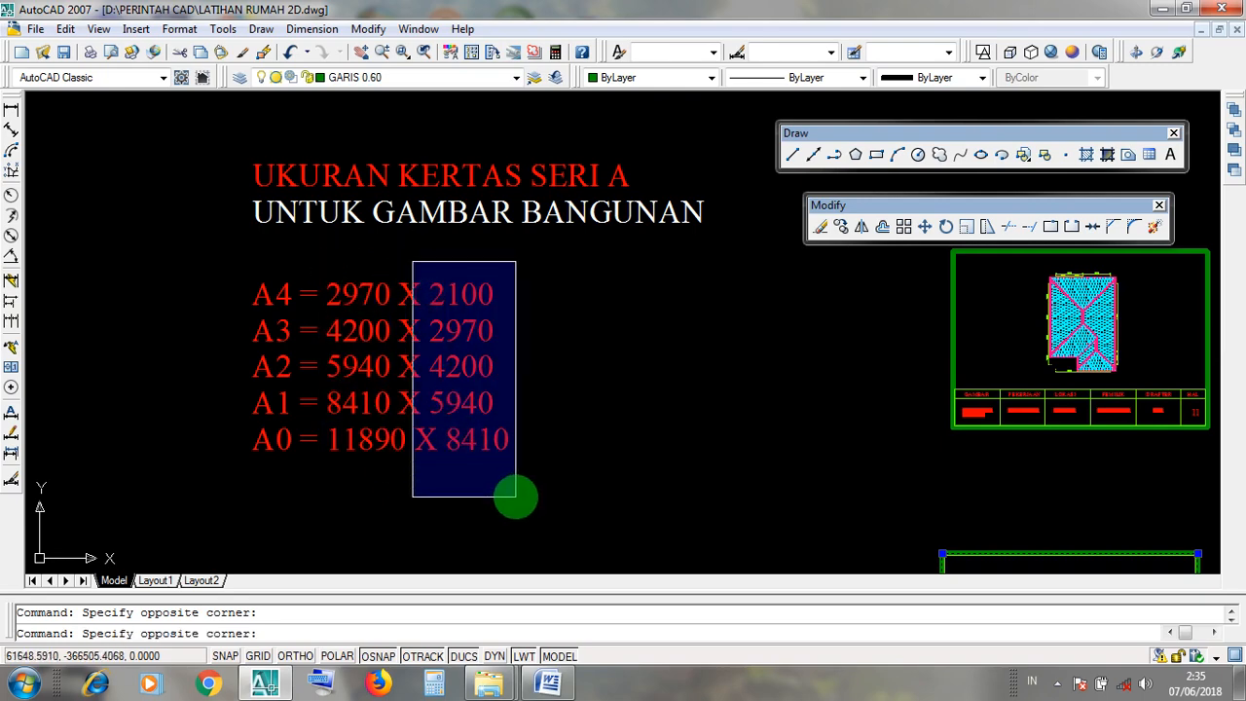
{"action": "left_click", "coordinate": [515, 492]}
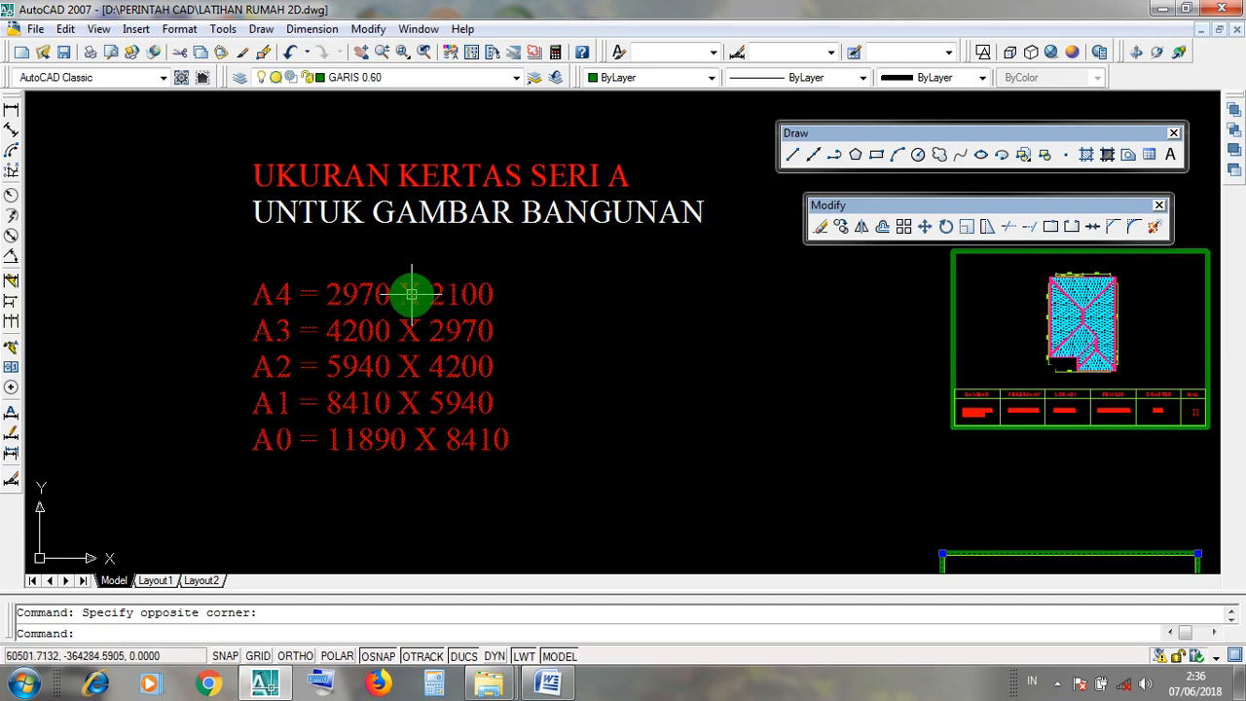
{"action": "mouse_move", "coordinate": [536, 338]}
{"action": "middle_mouse_down"}
{"action": "mouse_move", "coordinate": [495, 376]}
{"action": "mouse_move", "coordinate": [341, 446]}
{"action": "mouse_move", "coordinate": [416, 318]}
{"action": "middle_mouse_up"}
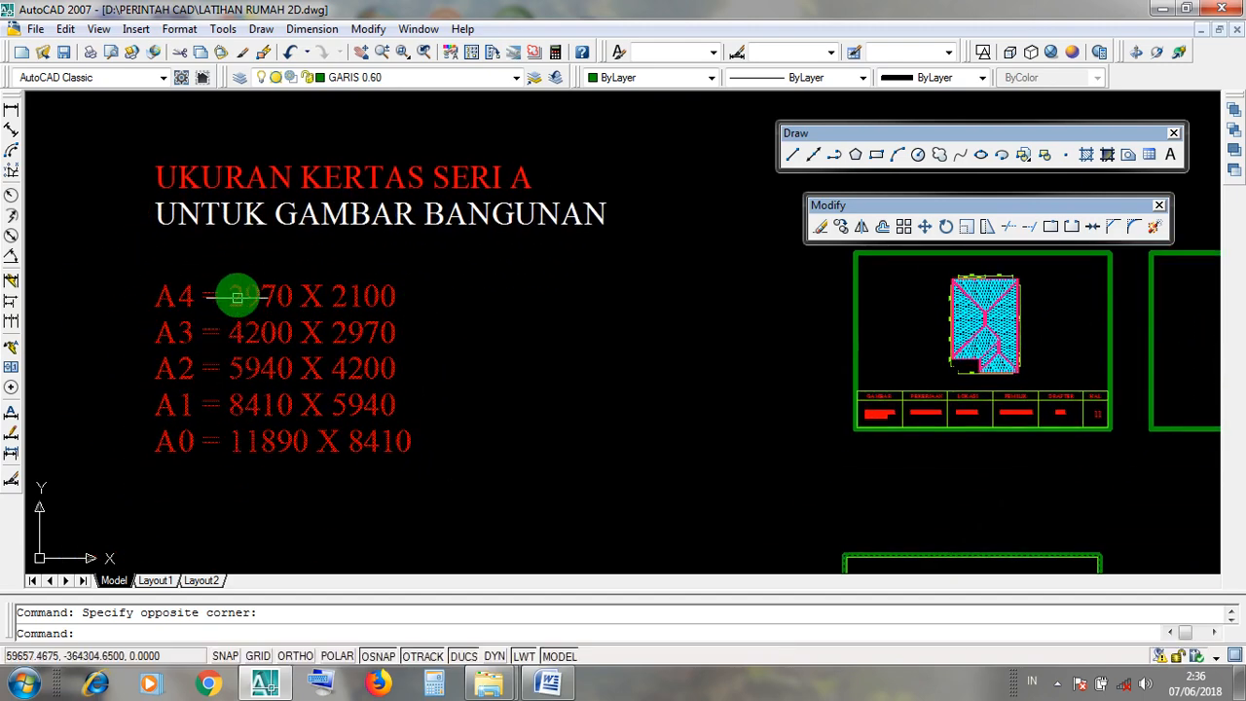
{"action": "left_click", "coordinate": [222, 269]}
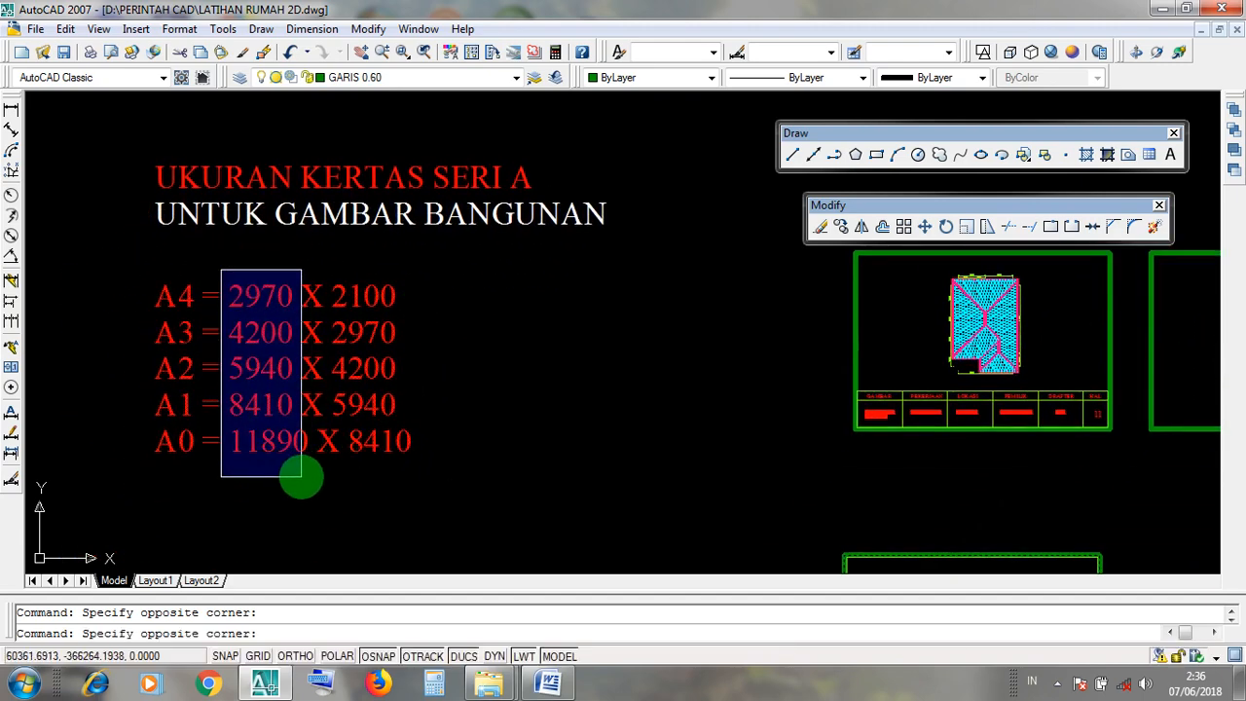
{"action": "left_click", "coordinate": [301, 473]}
{"action": "left_click", "coordinate": [439, 487]}
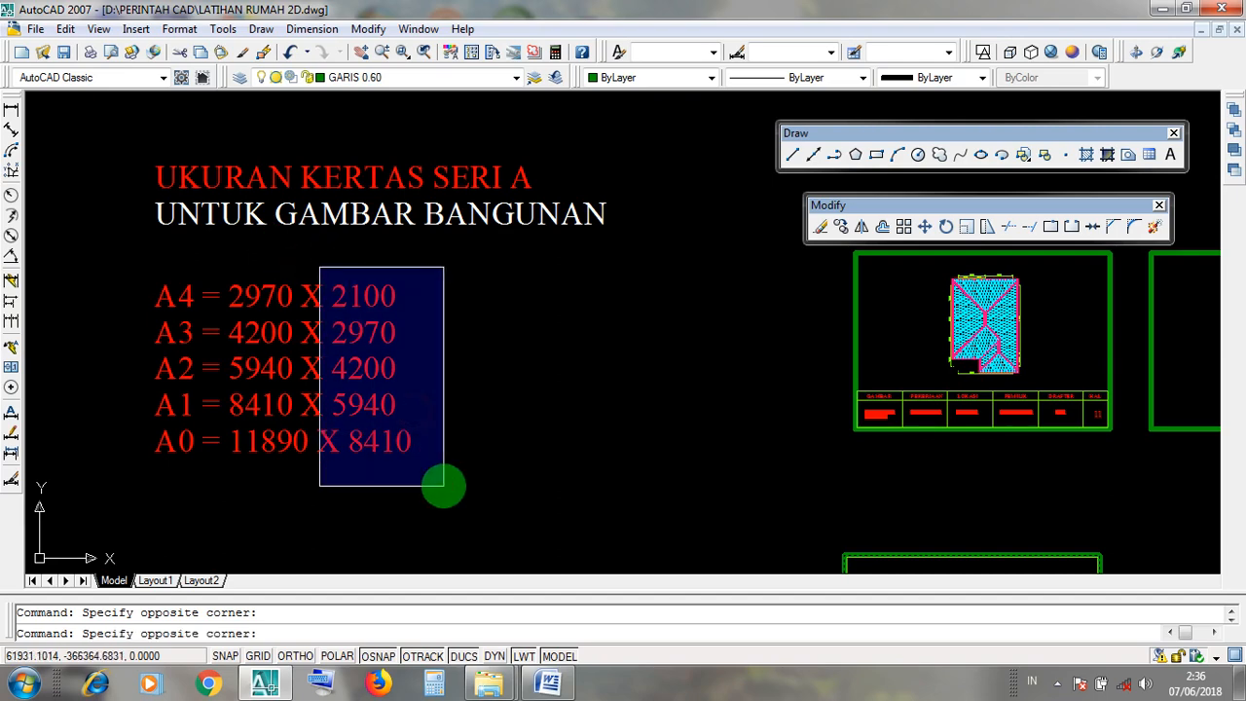
Inspect the outer frame of the roof plan sheet with the vertical title block, and view all sheets with the size list
{"action": "scroll", "coordinate": [454, 418], "scroll_direction": "down", "scroll_amount": 4}
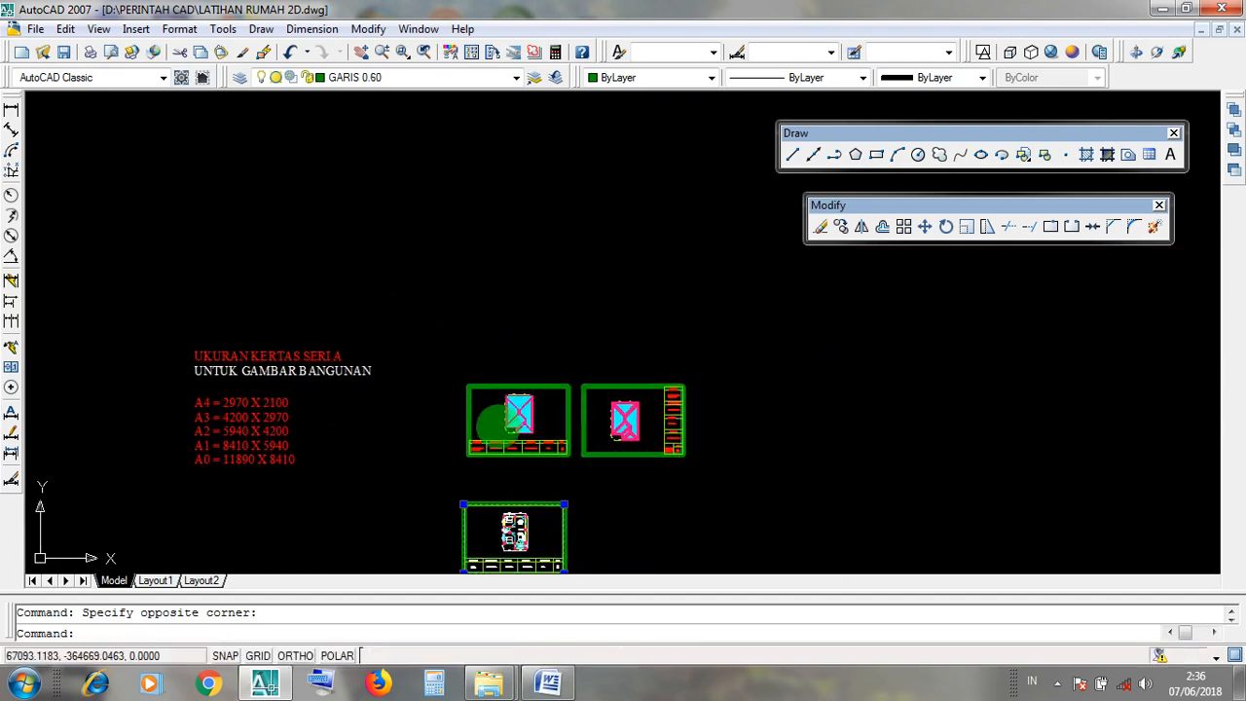
{"action": "scroll", "coordinate": [545, 467], "scroll_direction": "up", "scroll_amount": 6}
{"action": "middle_click_drag", "start_coordinate": [581, 523], "coordinate": [394, 459]}
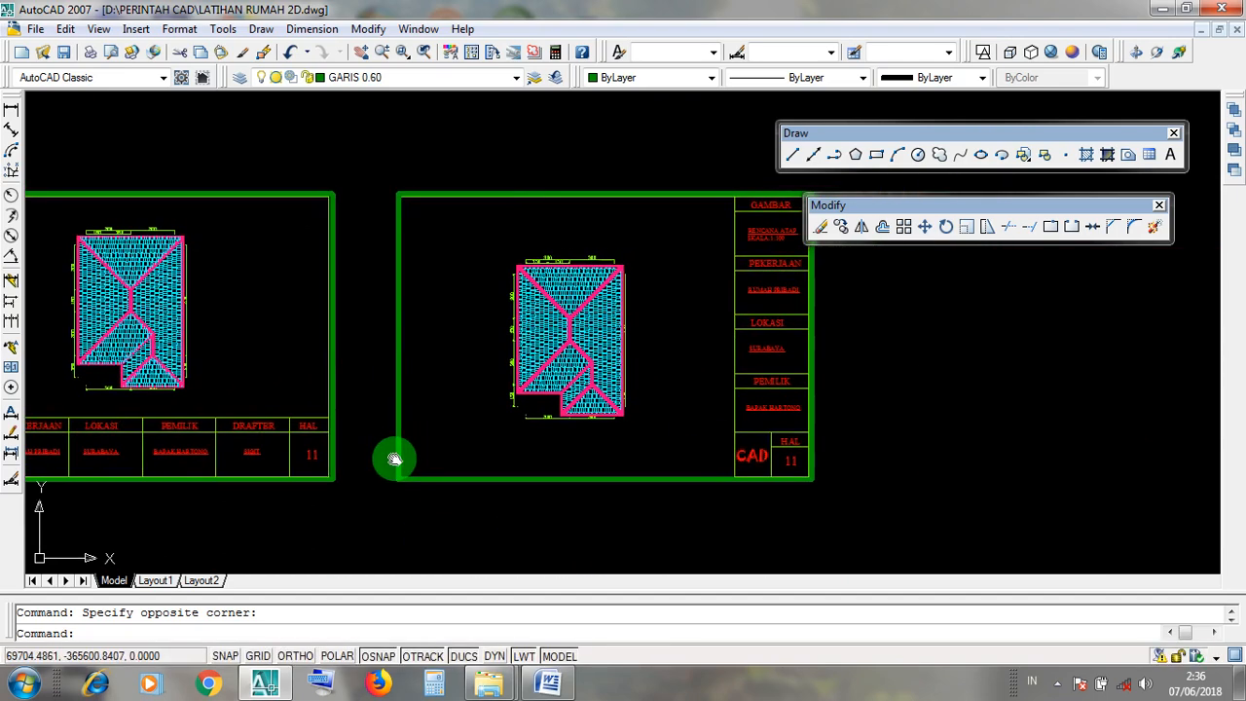
{"action": "left_click", "coordinate": [515, 478]}
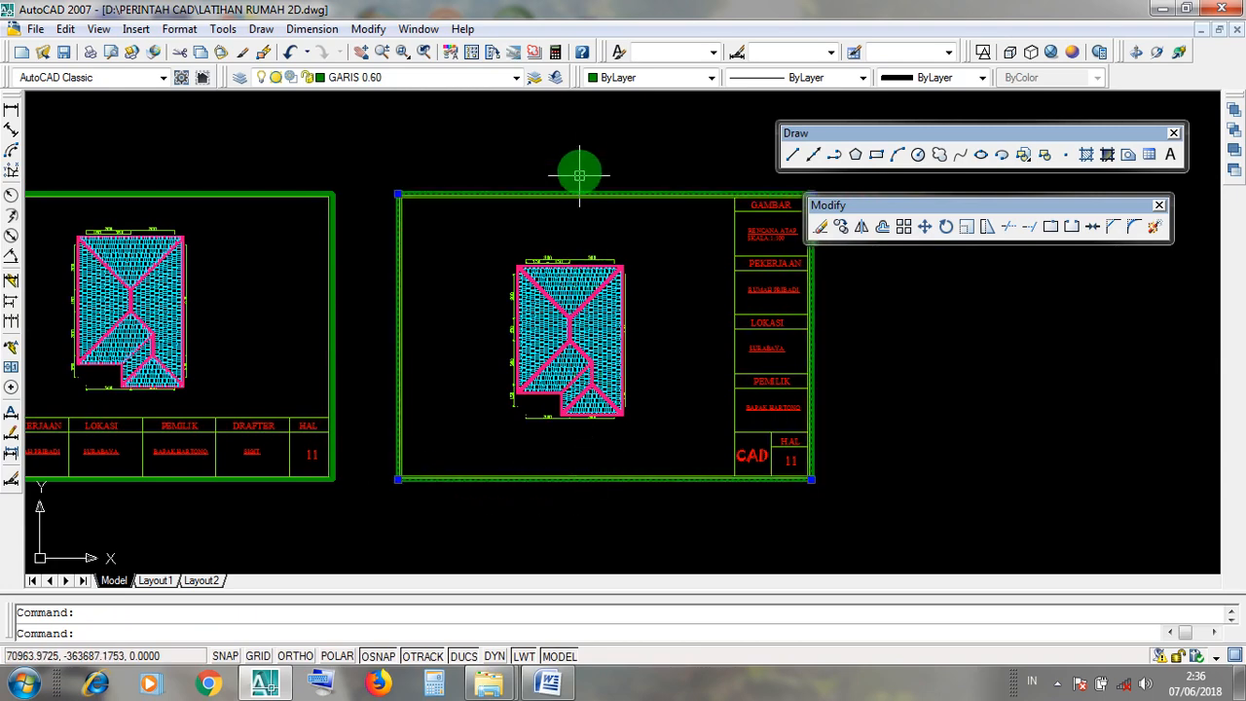
{"action": "middle_click_drag", "start_coordinate": [490, 259], "coordinate": [388, 301]}
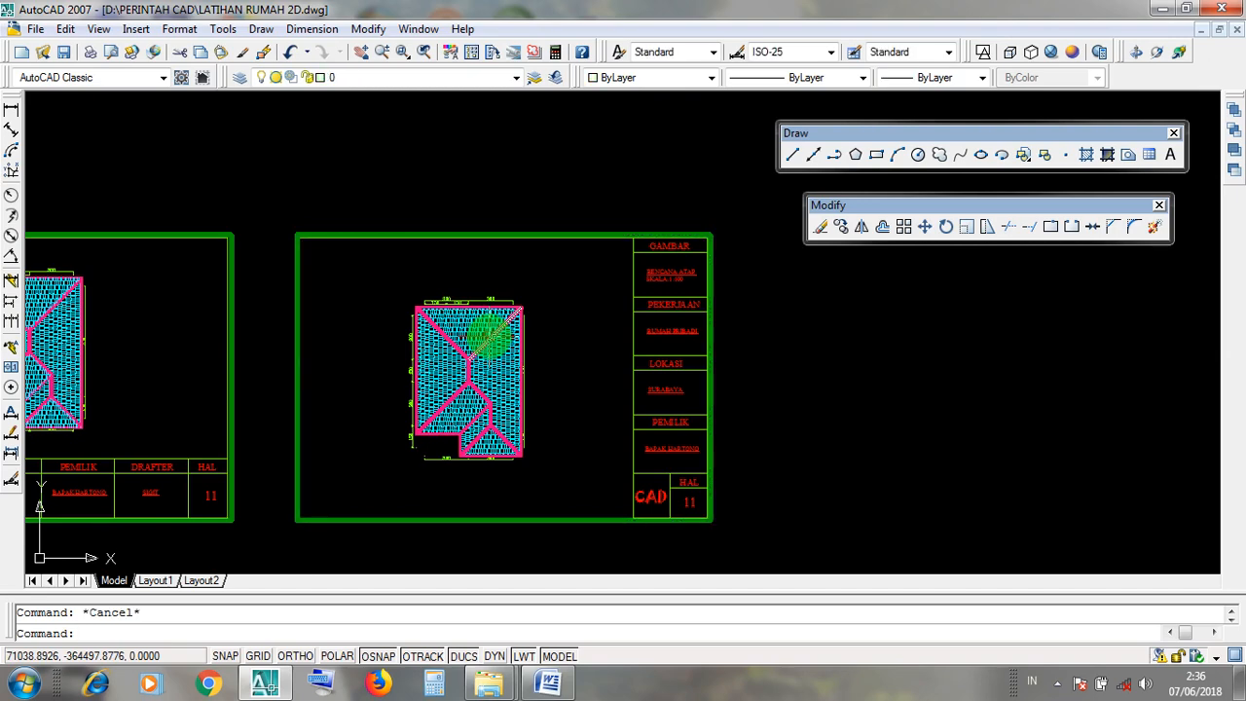
{"action": "scroll", "coordinate": [584, 311], "scroll_direction": "down", "scroll_amount": 6}
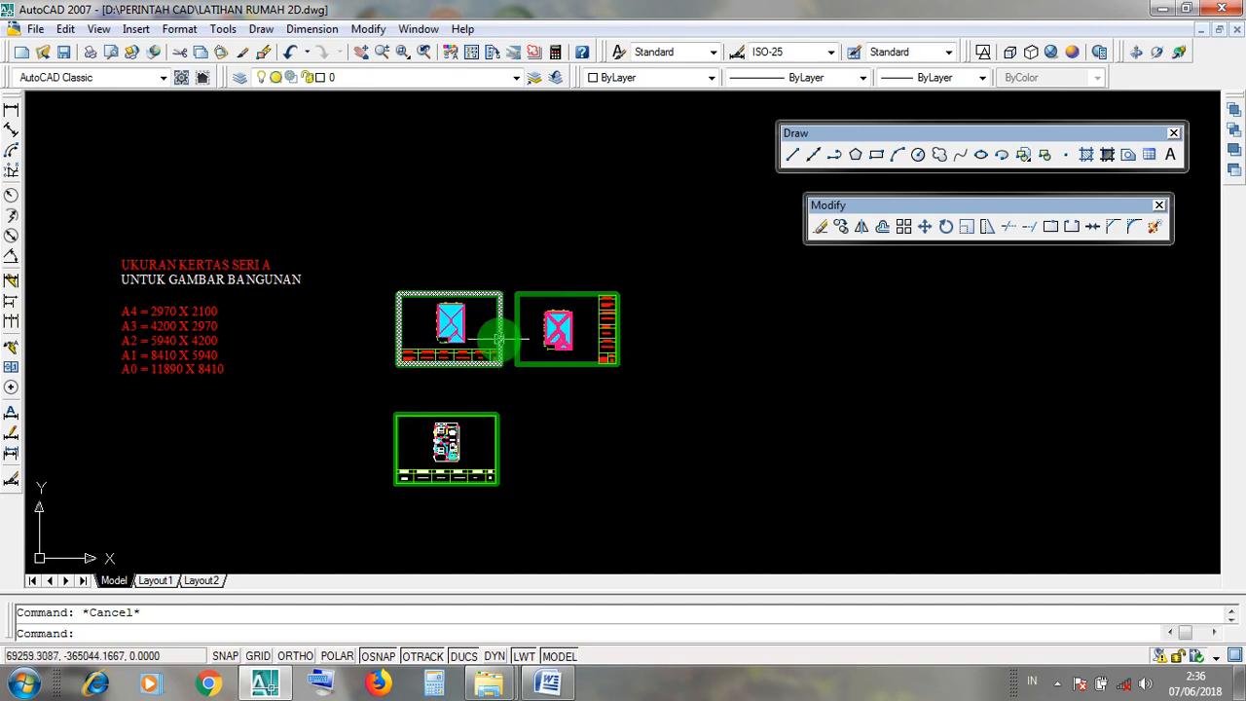
Compare the two roof plan sheets and the floor plan sheet, inspecting the vertical title block up close
{"action": "scroll", "coordinate": [517, 437], "scroll_direction": "up", "scroll_amount": 3}
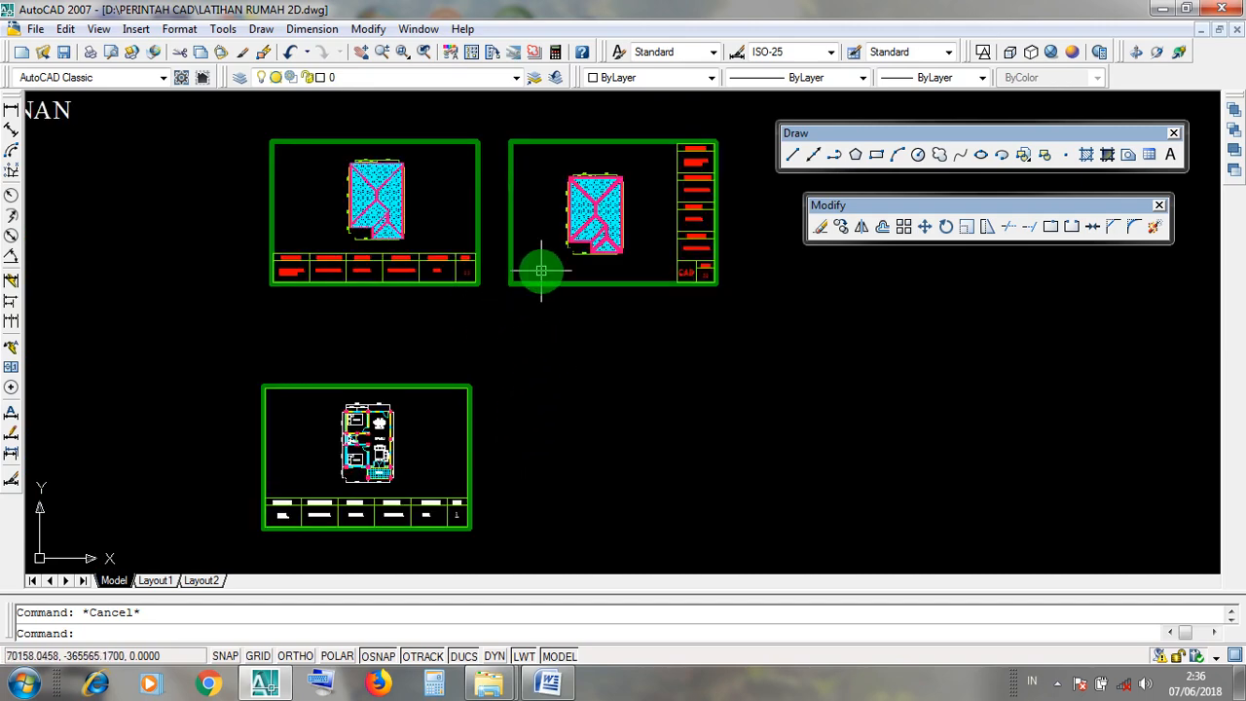
{"action": "middle_click_drag", "start_coordinate": [541, 271], "coordinate": [529, 306]}
{"action": "scroll", "coordinate": [631, 327], "scroll_direction": "up", "scroll_amount": 2}
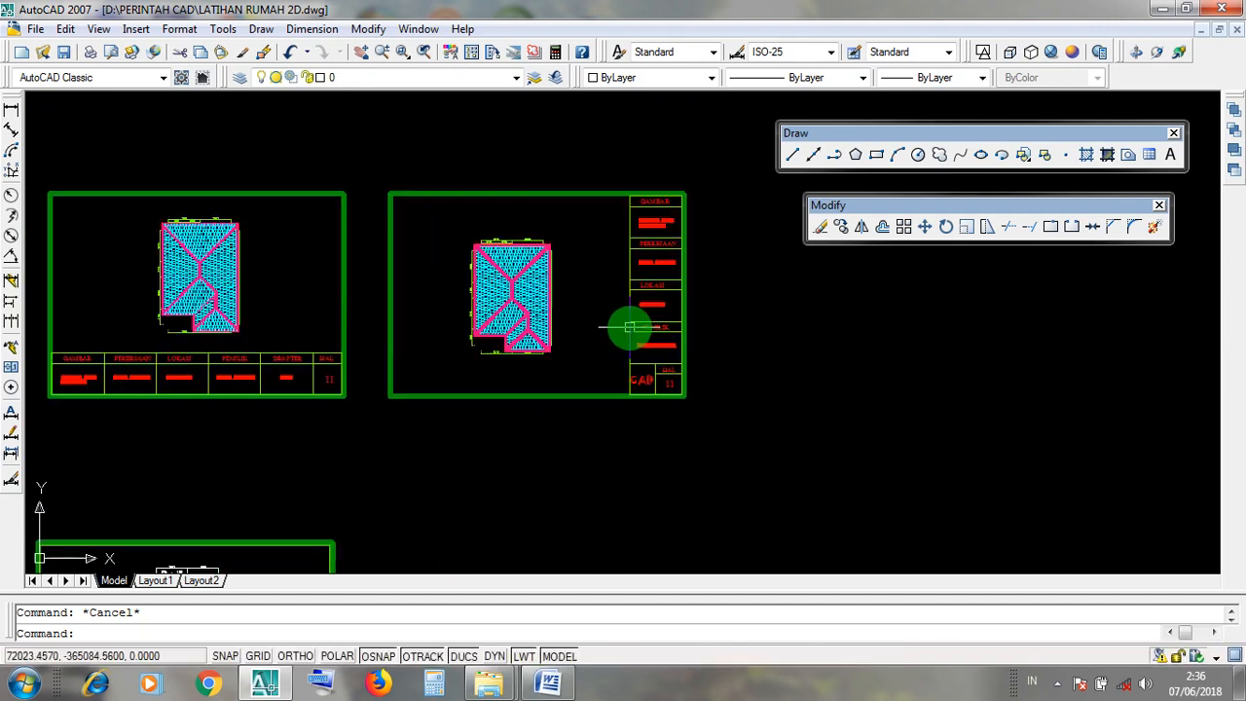
{"action": "scroll", "coordinate": [631, 327], "scroll_direction": "up", "scroll_amount": 4}
{"action": "scroll", "coordinate": [662, 341], "scroll_direction": "down", "scroll_amount": 1}
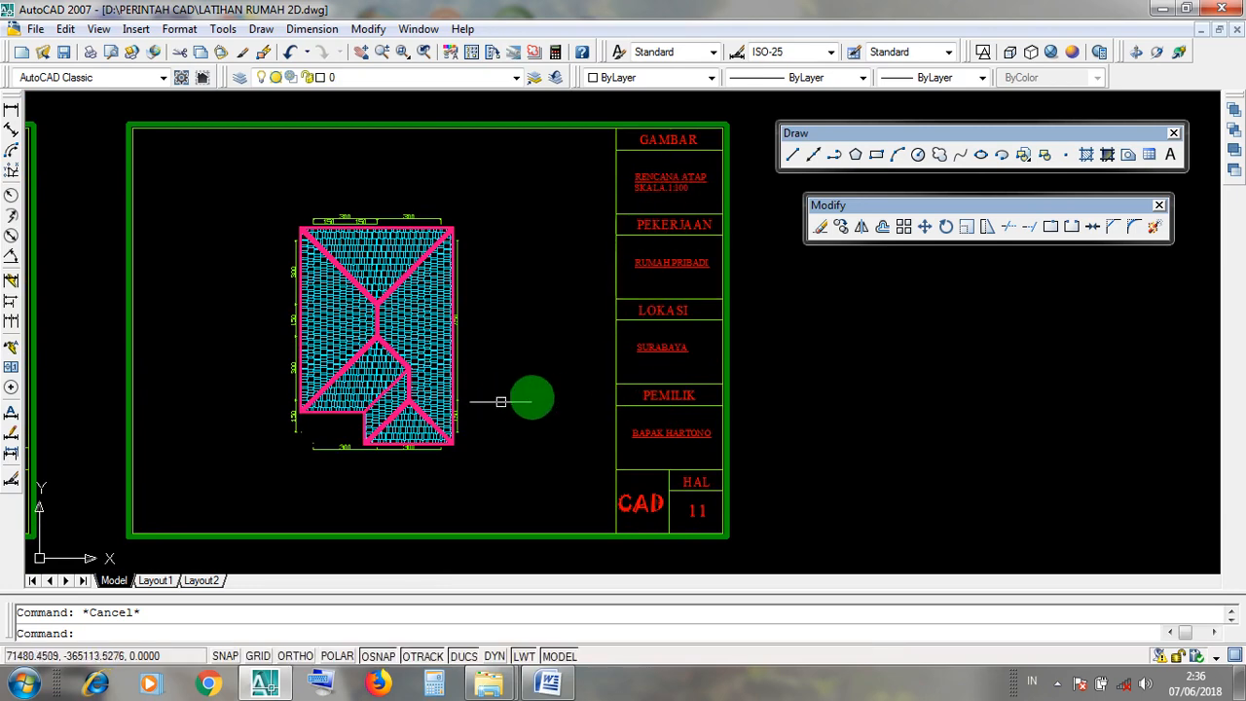
{"action": "scroll", "coordinate": [575, 378], "scroll_direction": "down", "scroll_amount": 4}
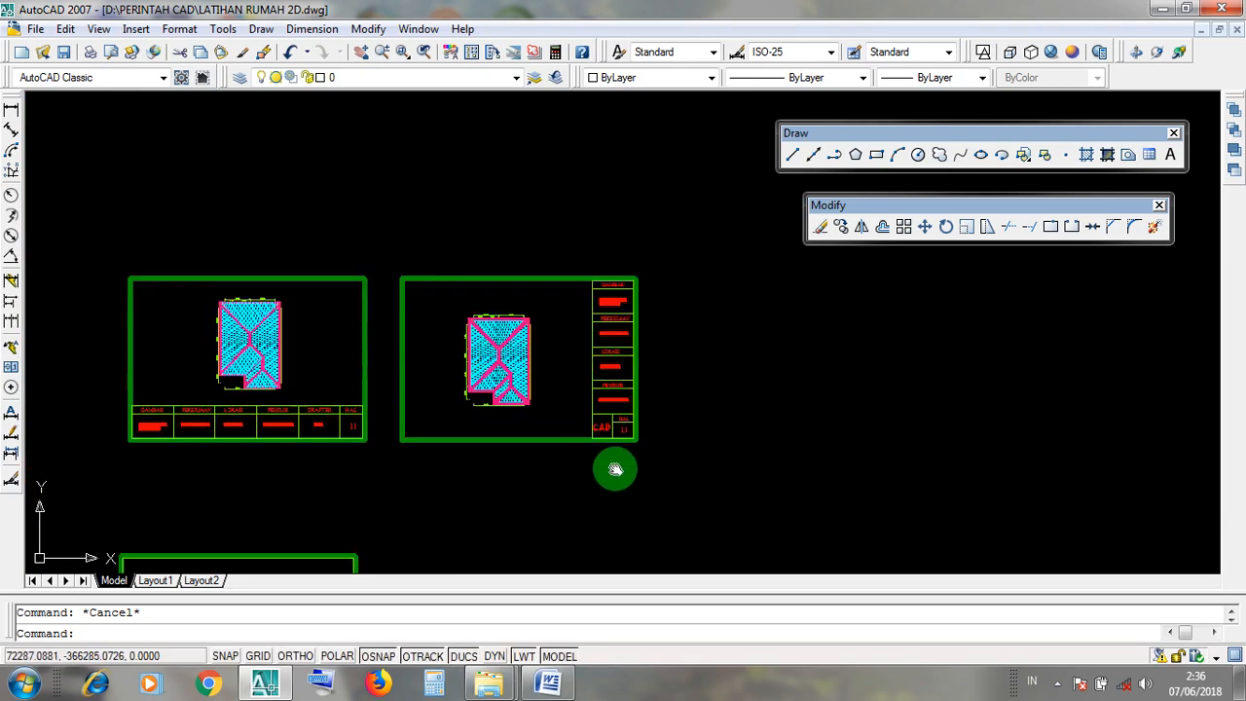
{"action": "middle_click_drag", "start_coordinate": [611, 465], "coordinate": [565, 379]}
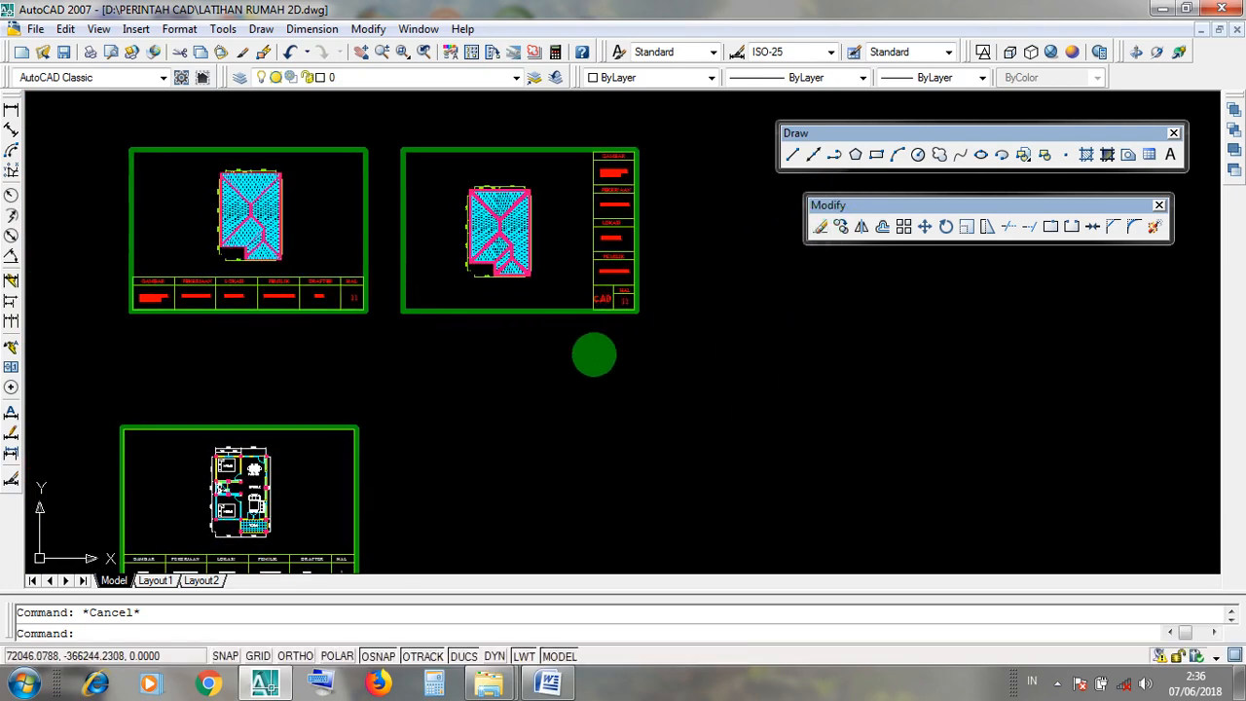
{"action": "middle_click_drag", "start_coordinate": [584, 361], "coordinate": [672, 324]}
{"action": "scroll", "coordinate": [597, 342], "scroll_direction": "down", "scroll_amount": 4}
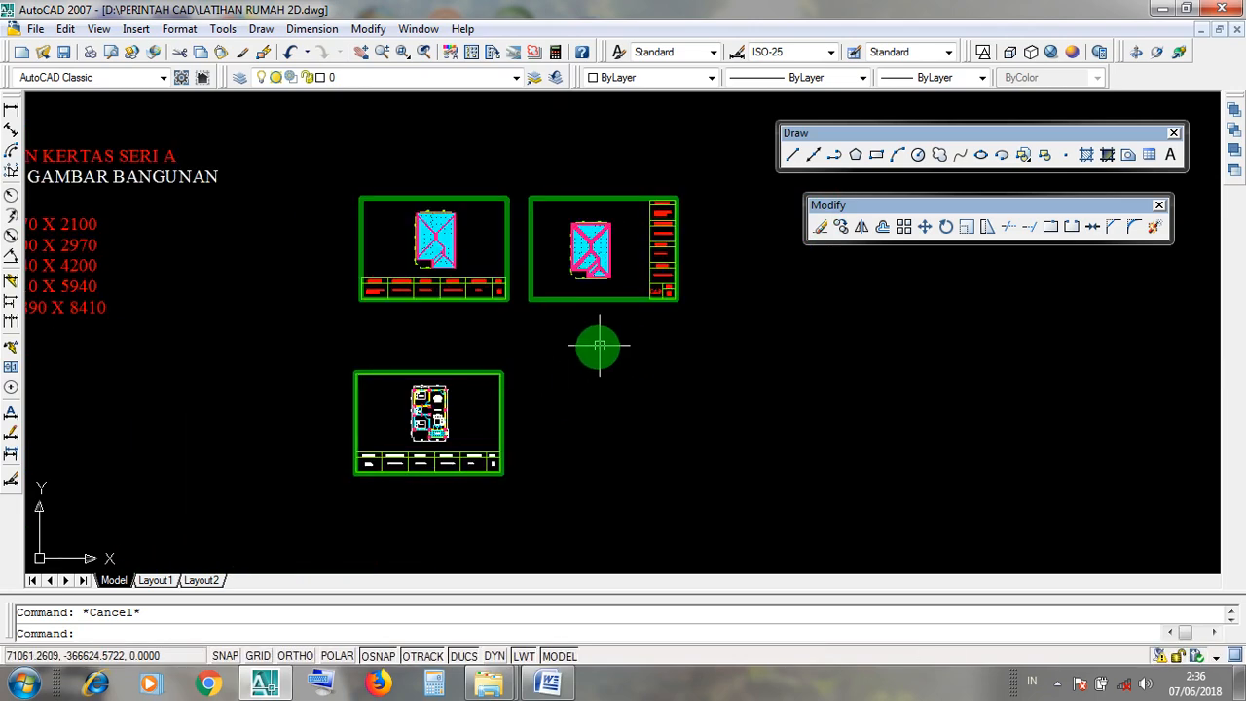
Read the A4 to A0 paper size list for building drawings, focusing on the A4 row
{"action": "middle_click_drag", "start_coordinate": [304, 343], "coordinate": [733, 419]}
{"action": "scroll", "coordinate": [459, 305], "scroll_direction": "up", "scroll_amount": 9}
{"action": "scroll", "coordinate": [371, 293], "scroll_direction": "up", "scroll_amount": 2}
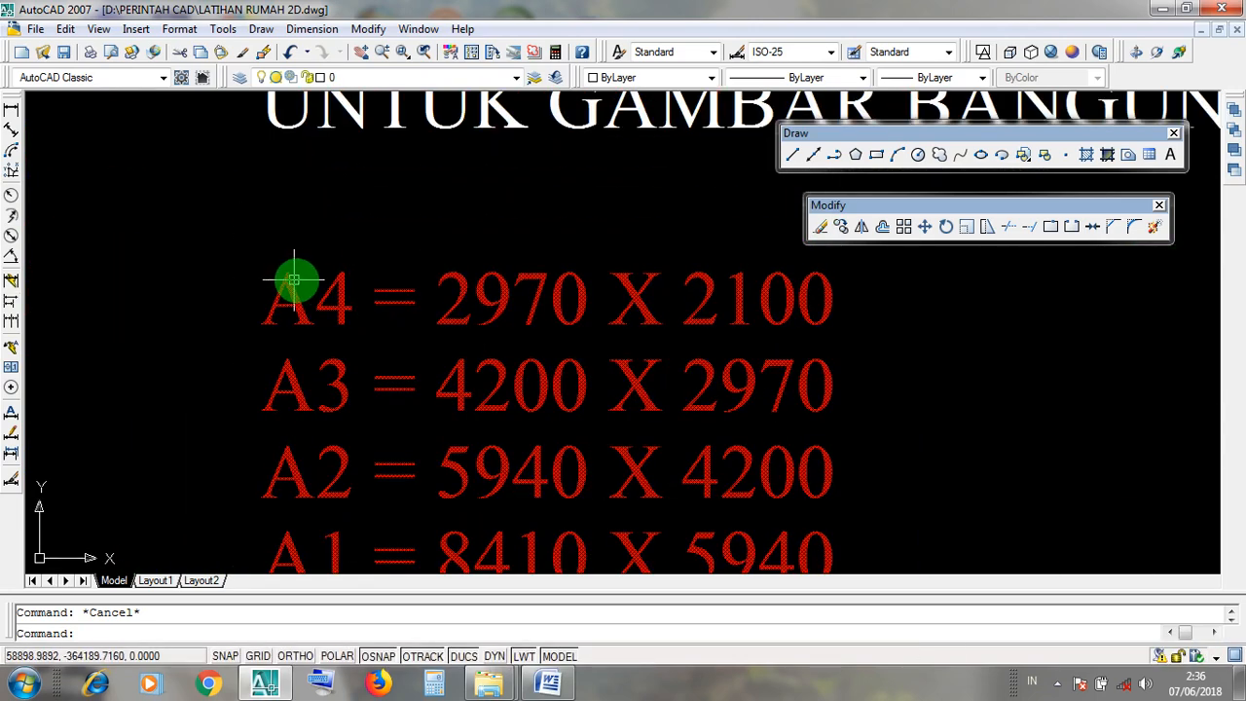
{"action": "left_click", "coordinate": [228, 264]}
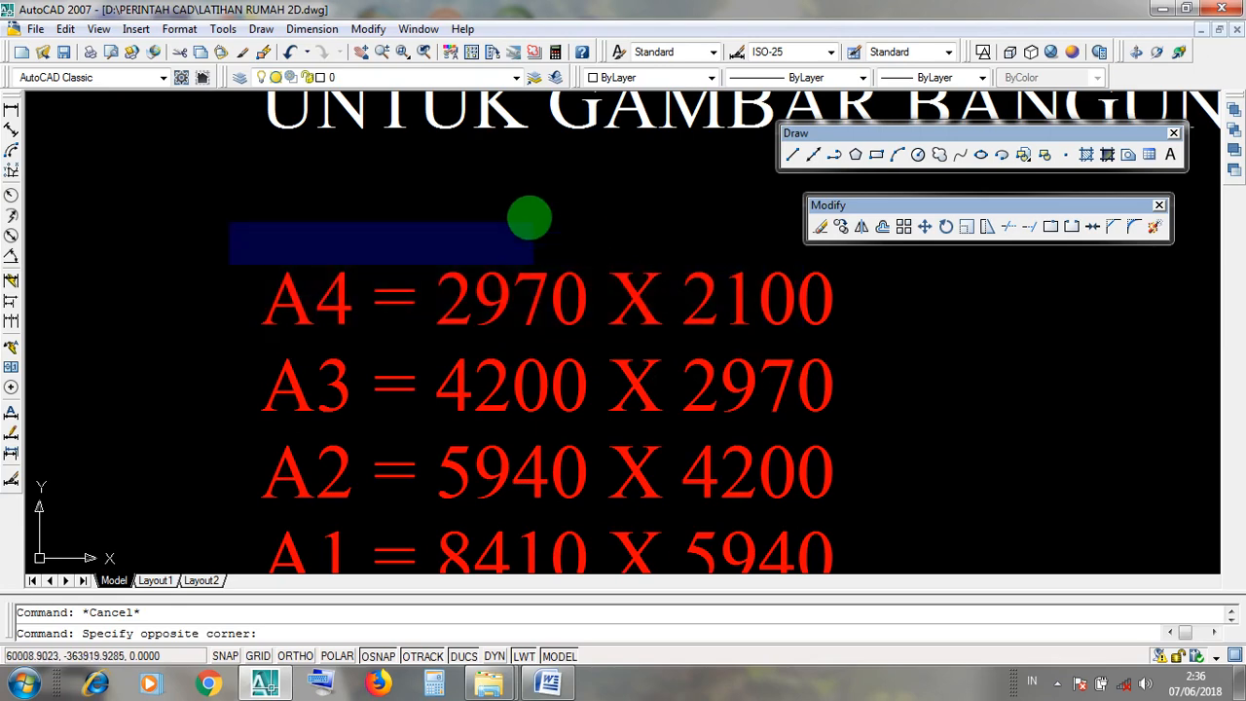
{"action": "left_click", "coordinate": [519, 208]}
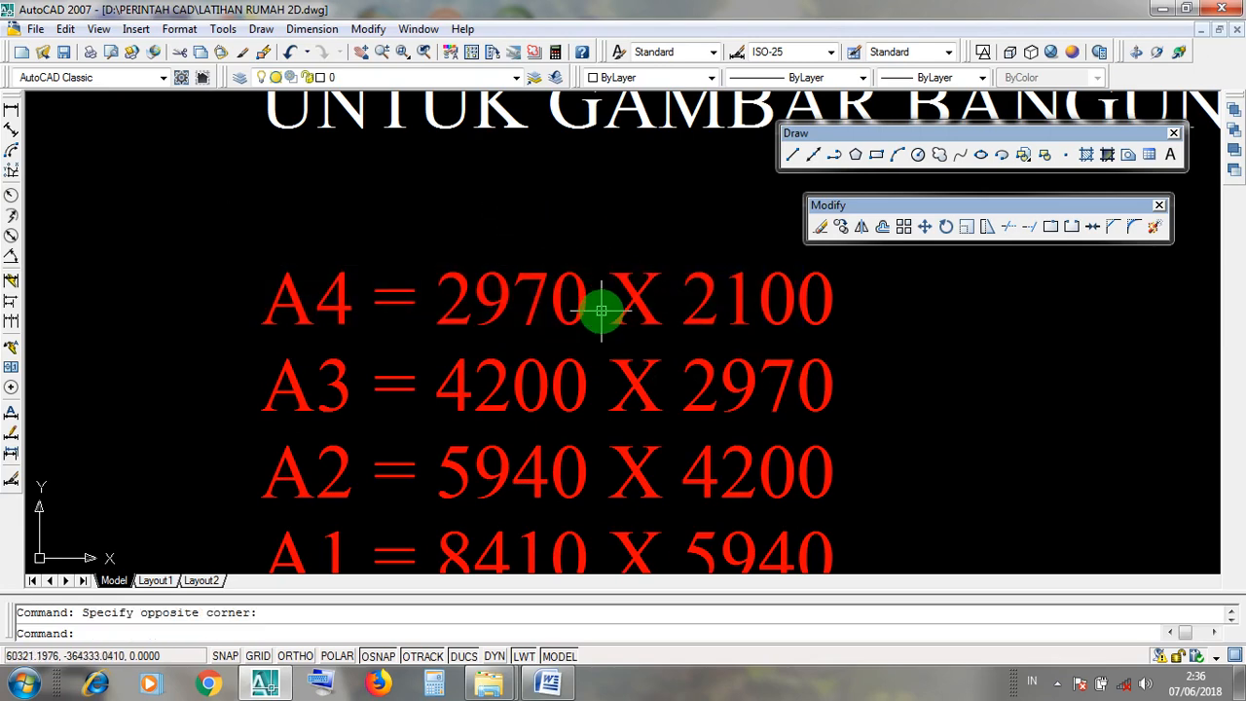
{"action": "scroll", "coordinate": [564, 345], "scroll_direction": "down", "scroll_amount": 2}
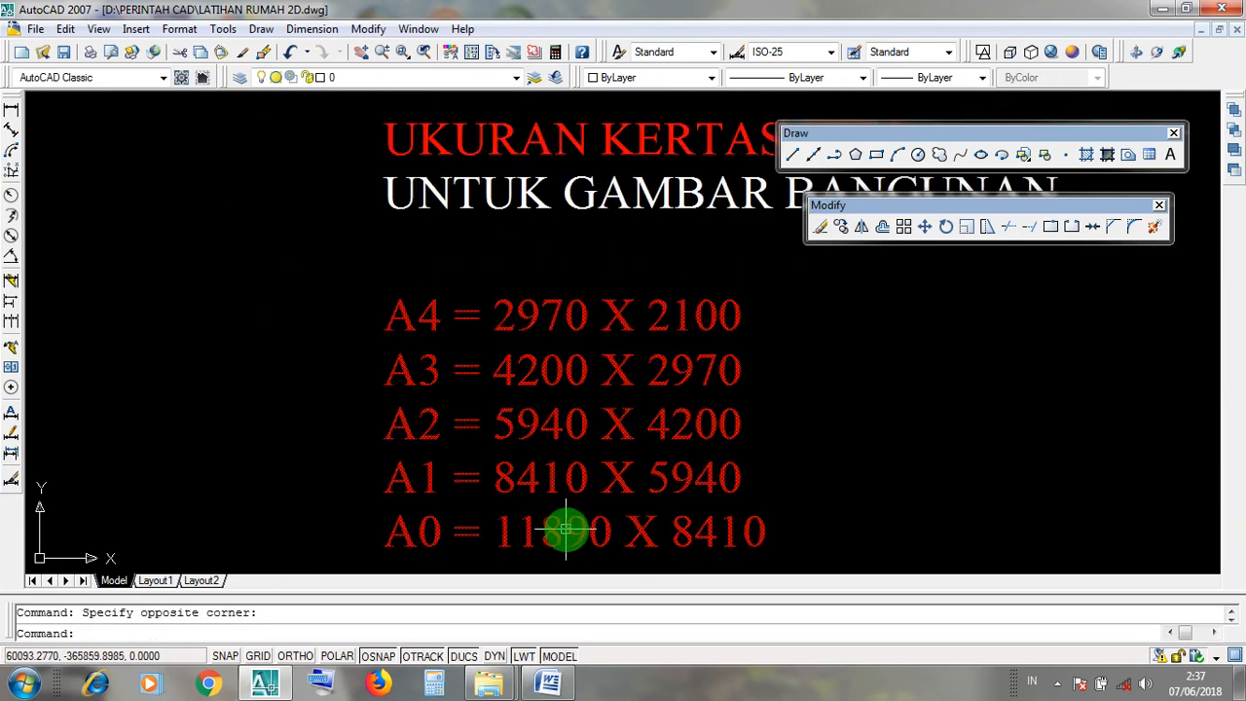
{"action": "middle_click_drag", "start_coordinate": [819, 340], "coordinate": [743, 344]}
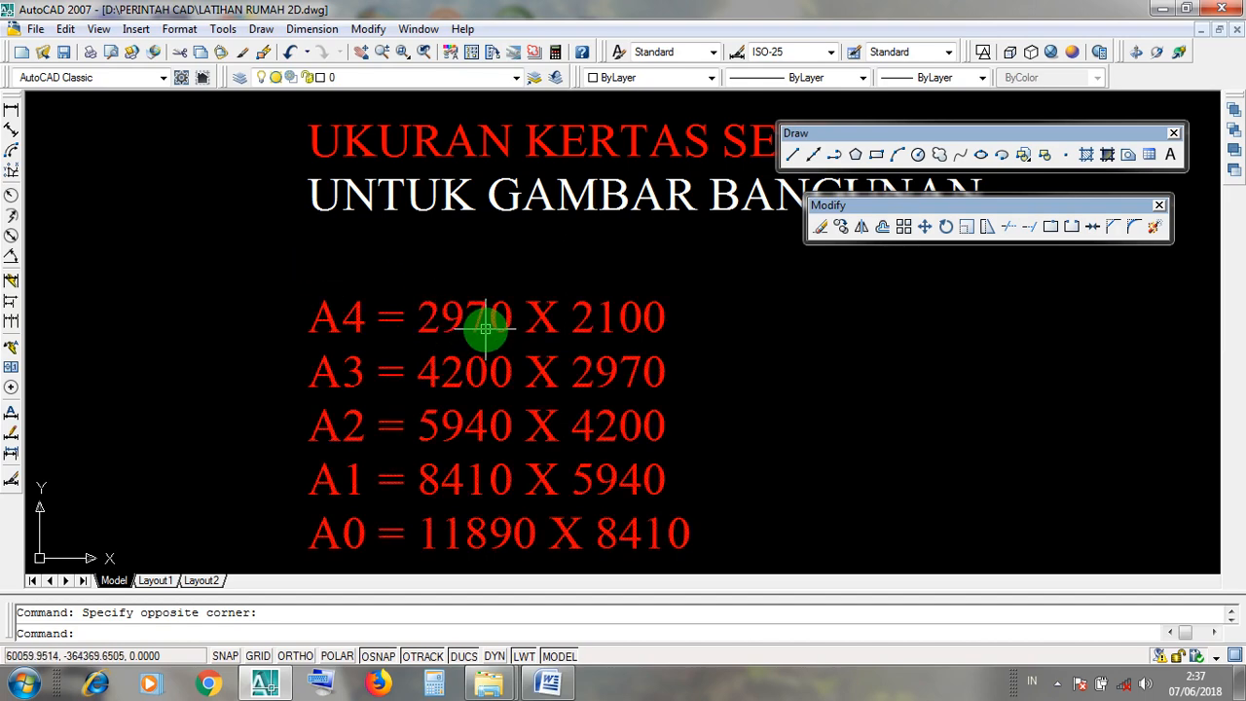
{"action": "left_click", "coordinate": [275, 279]}
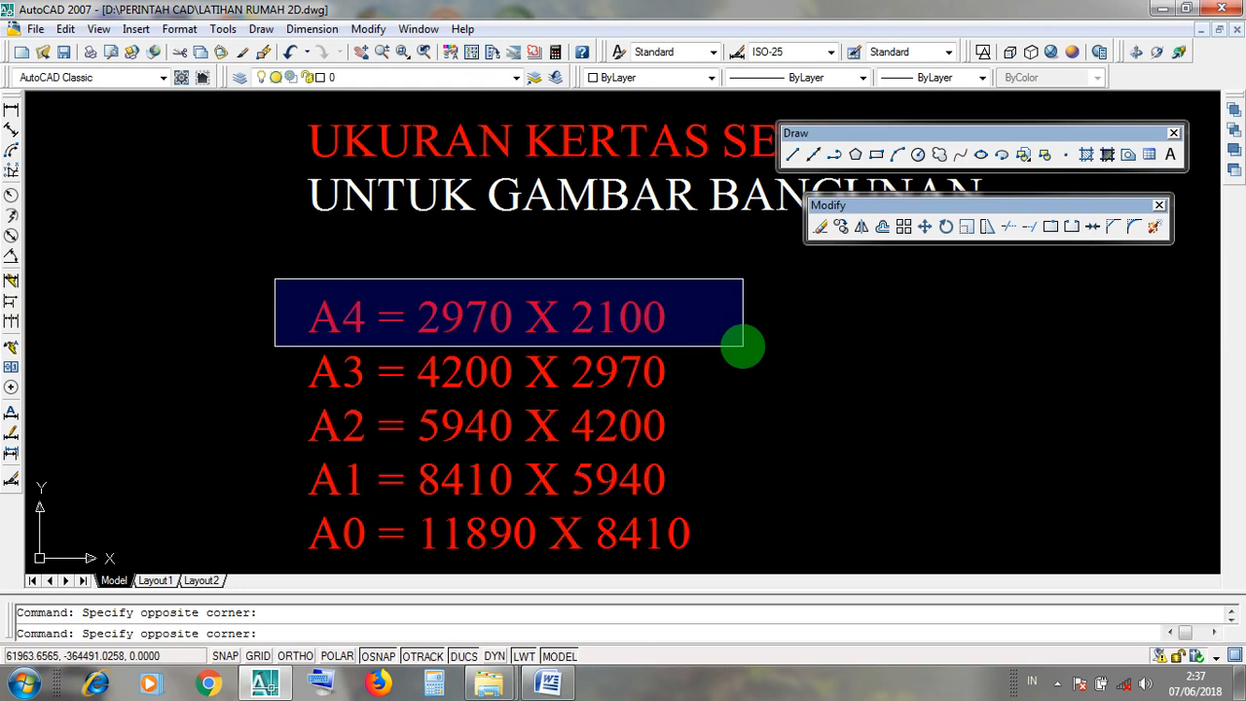
{"action": "left_click", "coordinate": [635, 271]}
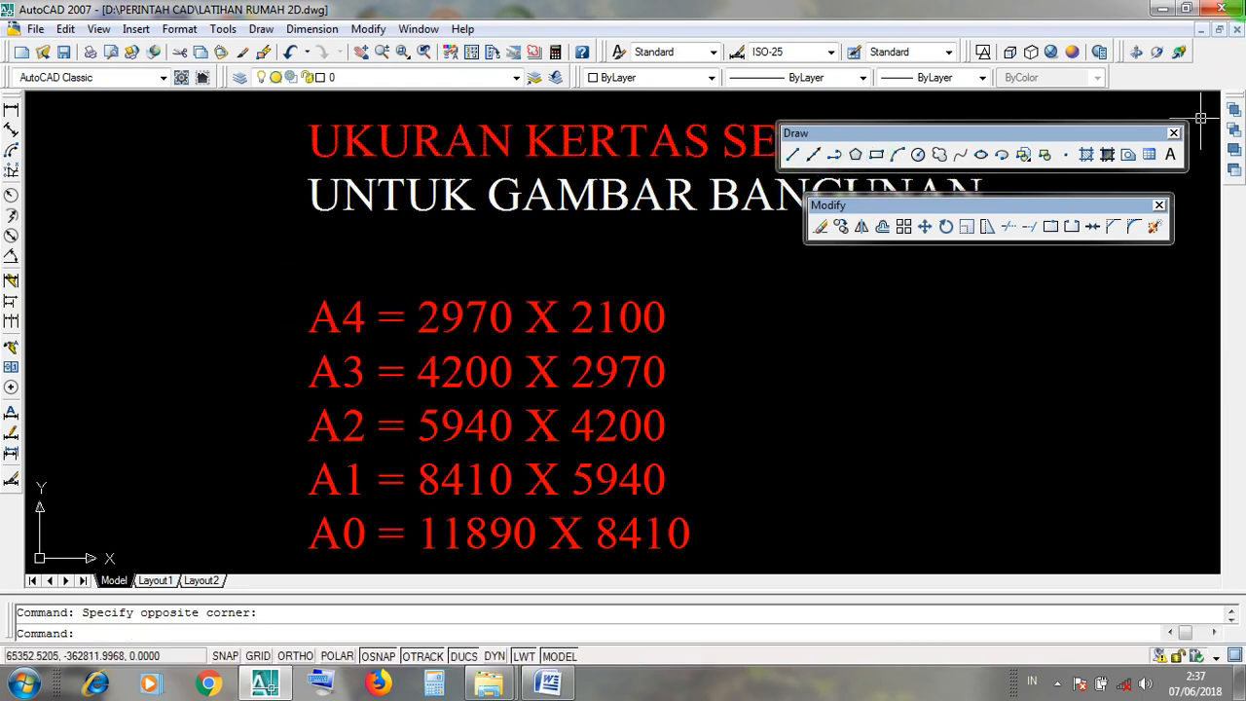
{"action": "left_click", "coordinate": [1163, 10]}
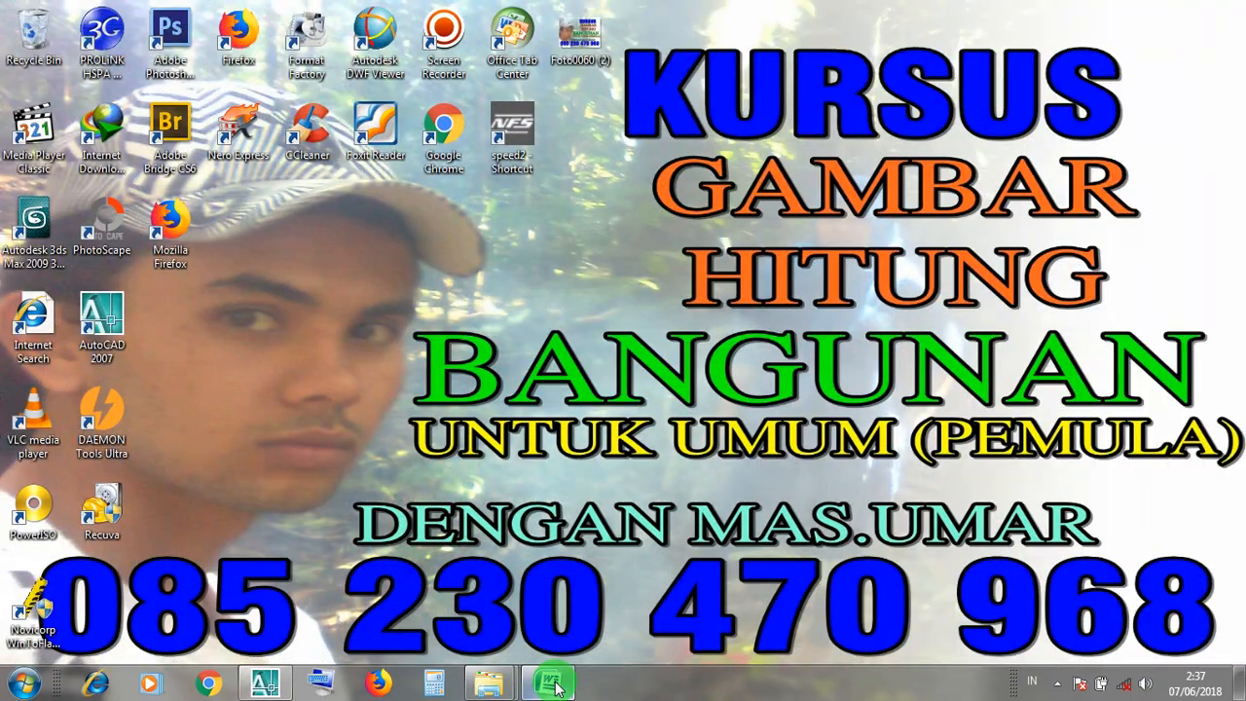
{"action": "left_click", "coordinate": [555, 688]}
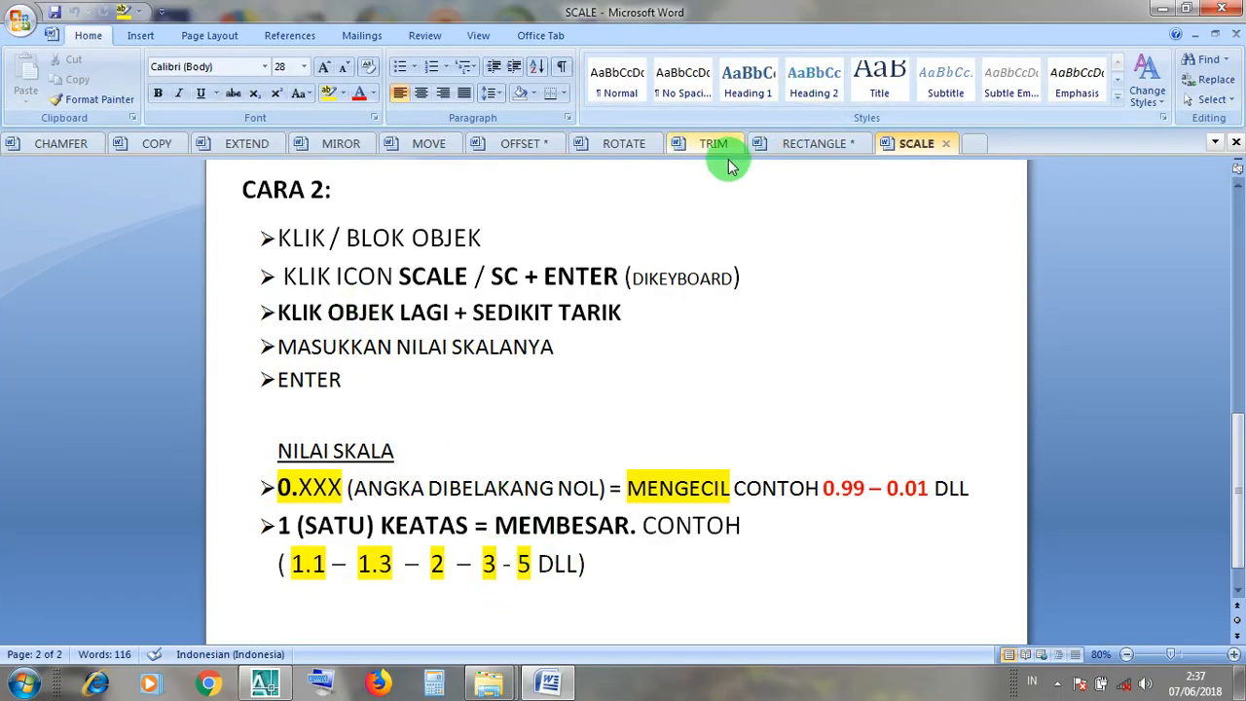
{"action": "left_click", "coordinate": [805, 145]}
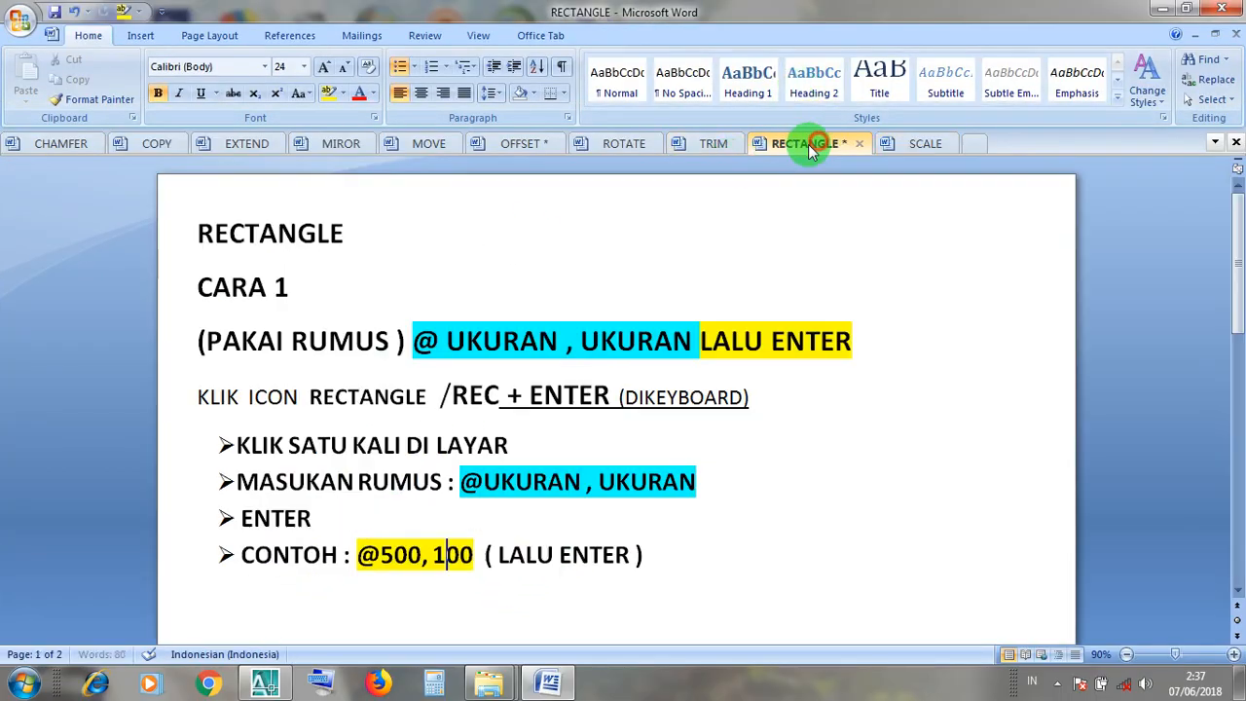
{"action": "left_click_drag", "start_coordinate": [413, 565], "coordinate": [384, 554]}
{"action": "left_click", "coordinate": [407, 556]}
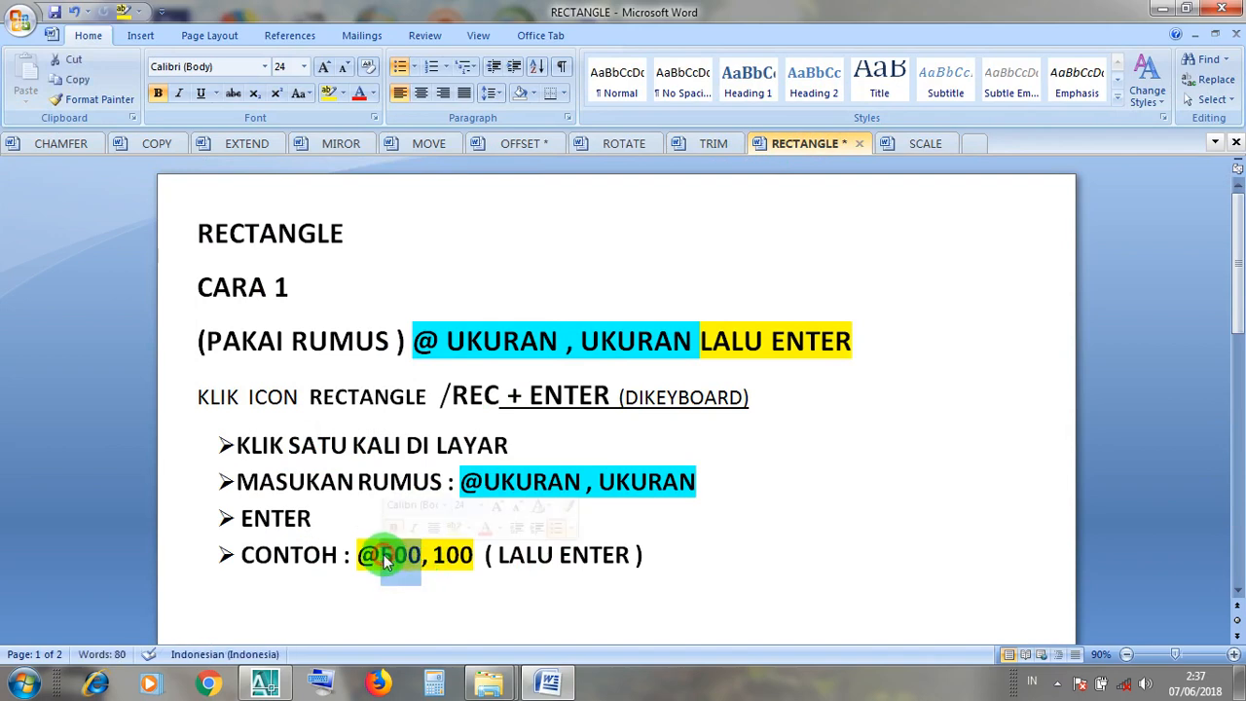
{"action": "type", "text": "2970"}
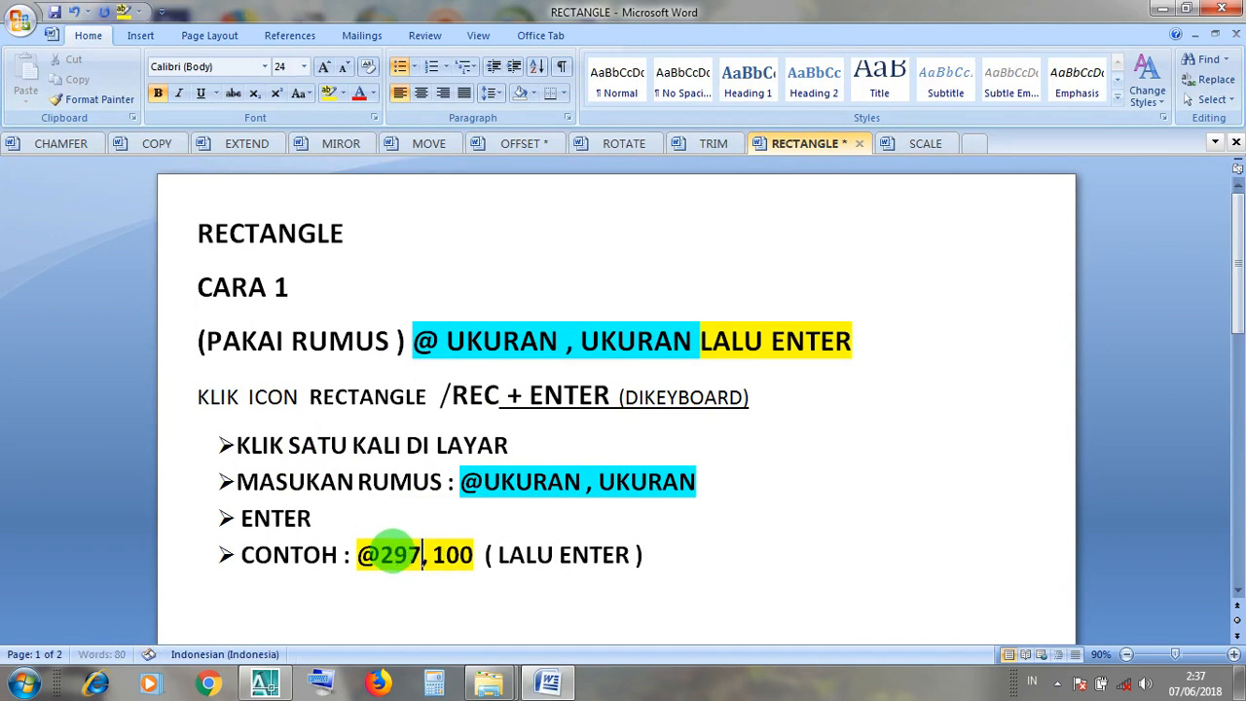
{"action": "left_click", "coordinate": [446, 554]}
{"action": "type", "text": "2"}
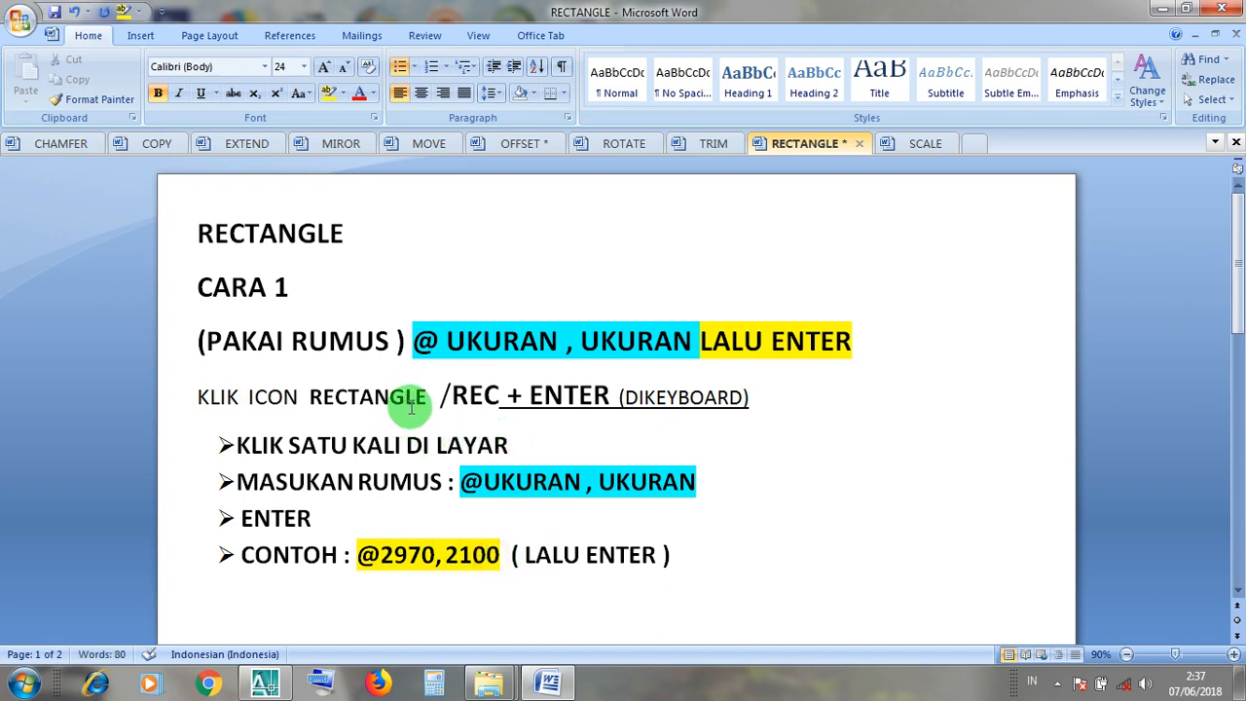
{"action": "left_click", "coordinate": [507, 396]}
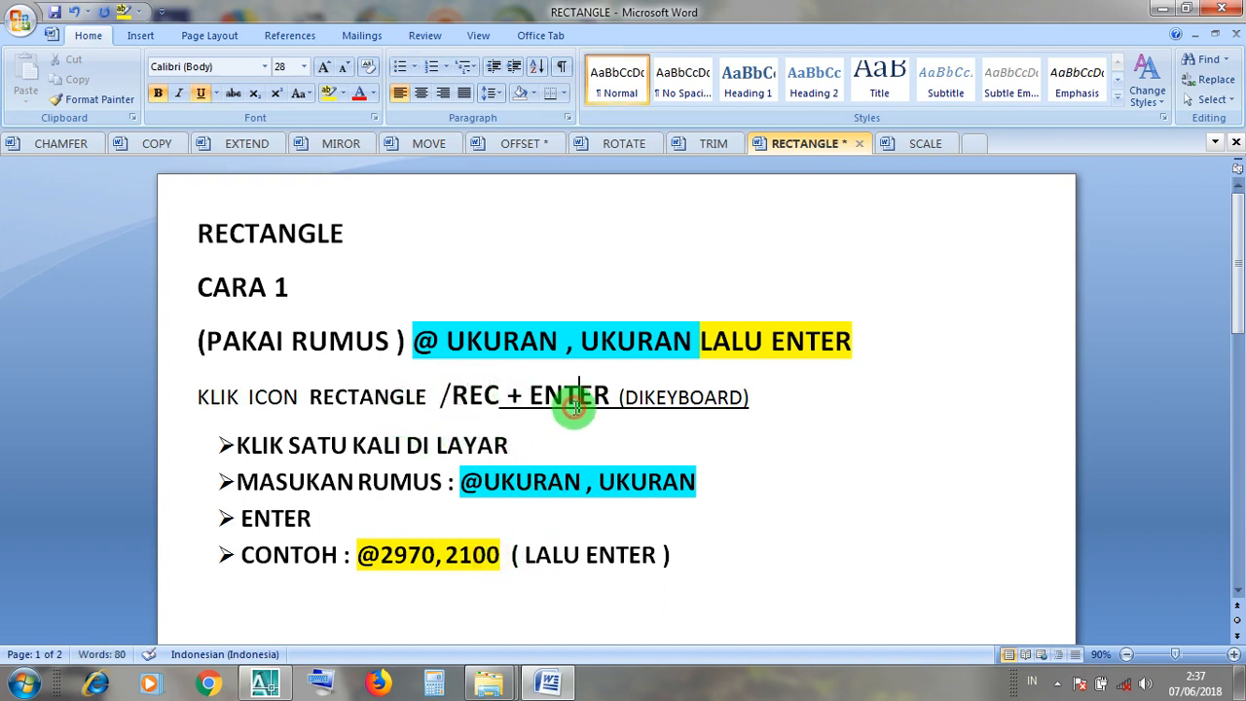
{"action": "left_click", "coordinate": [422, 456]}
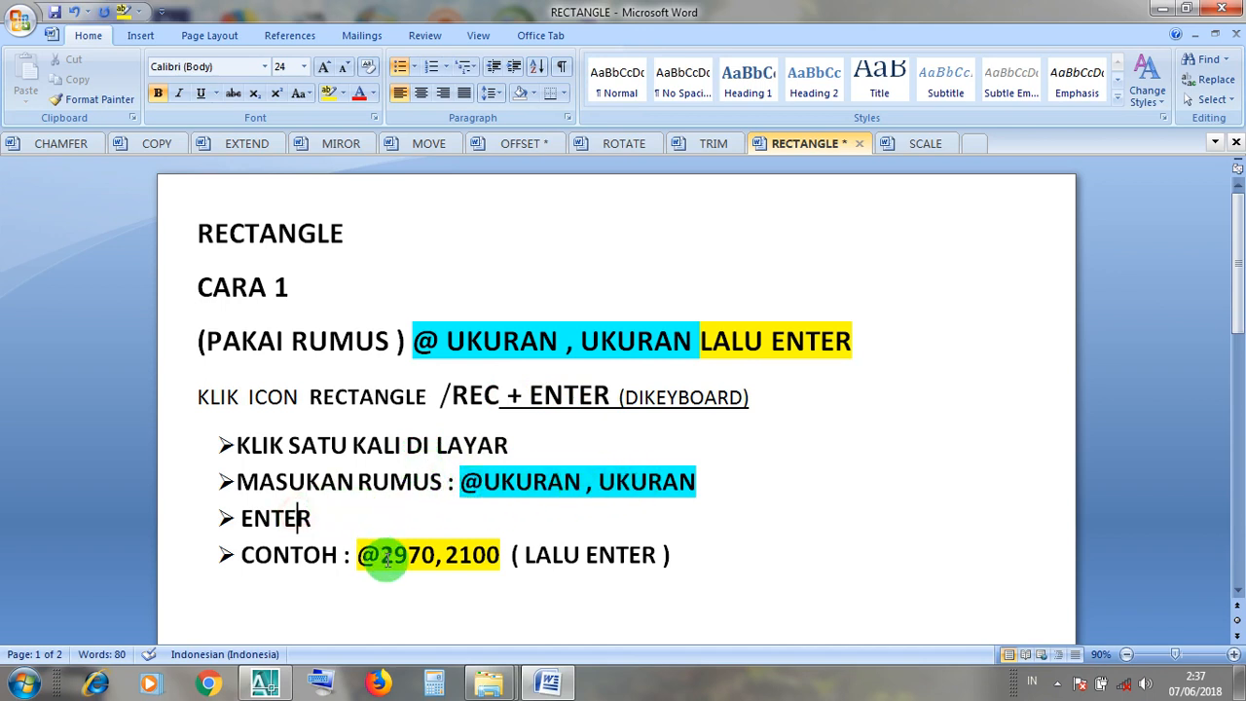
{"action": "left_click_drag", "start_coordinate": [381, 558], "coordinate": [362, 560]}
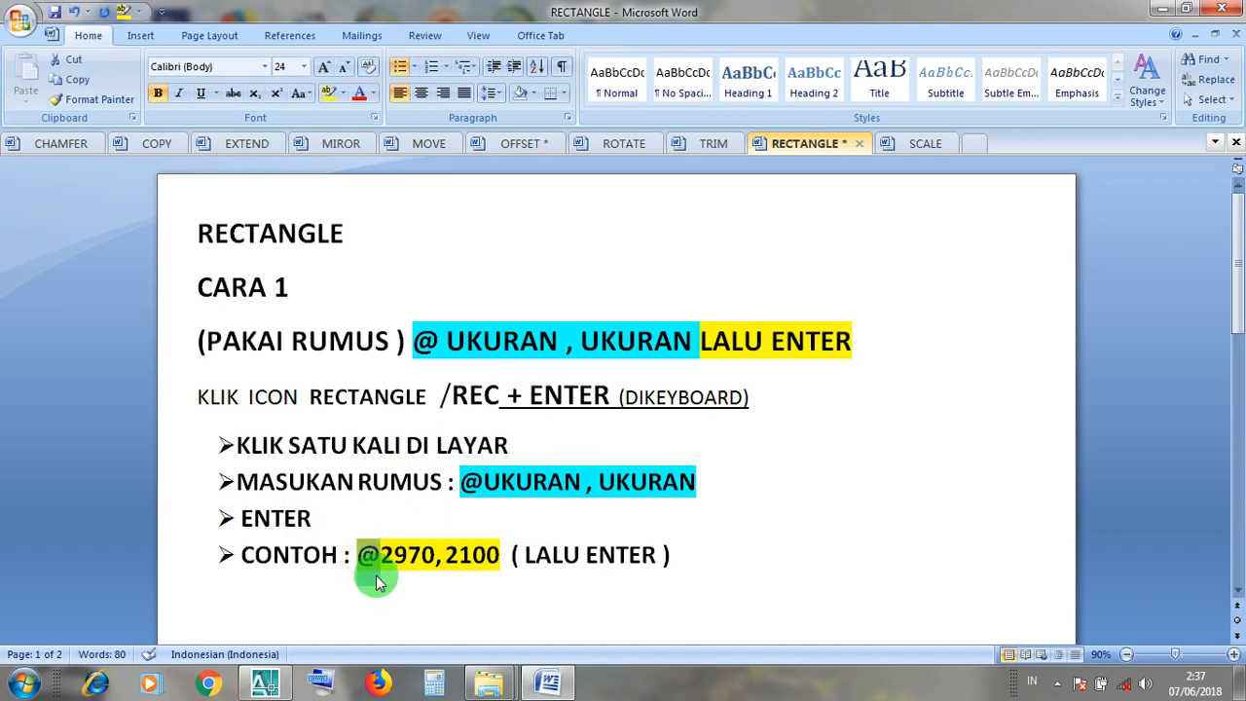
{"action": "left_click_drag", "start_coordinate": [414, 556], "coordinate": [387, 555]}
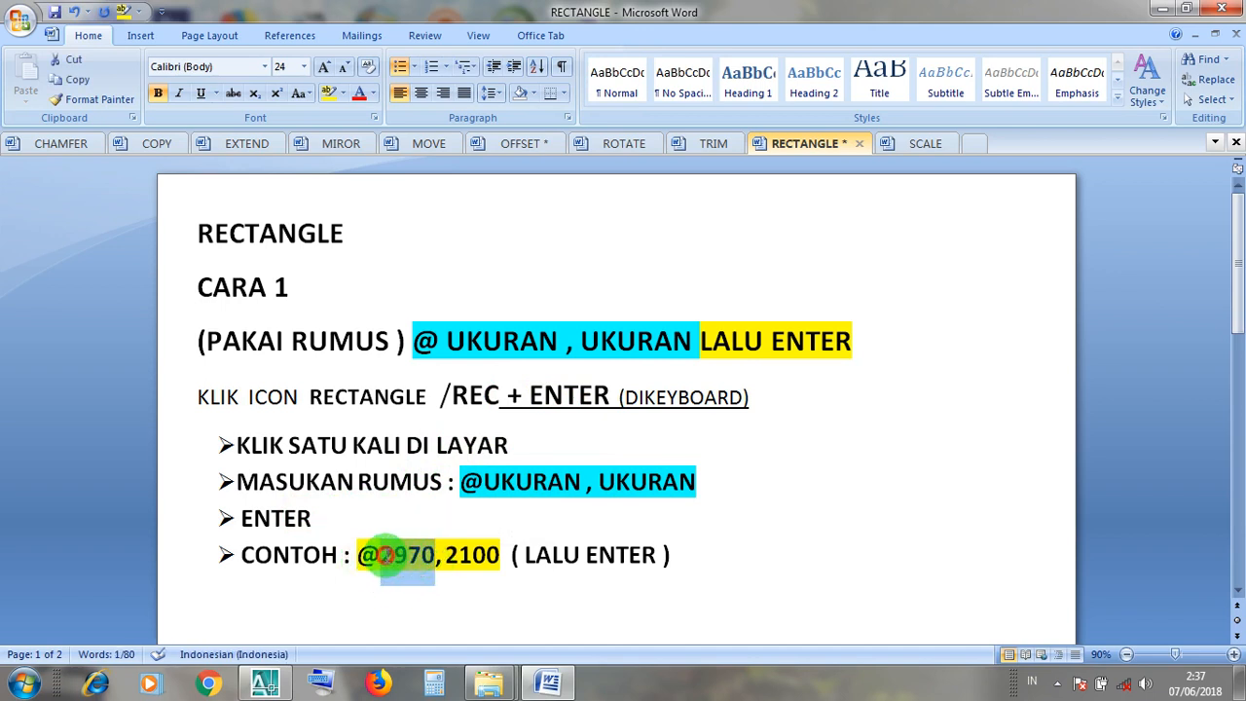
{"action": "left_click", "coordinate": [445, 558]}
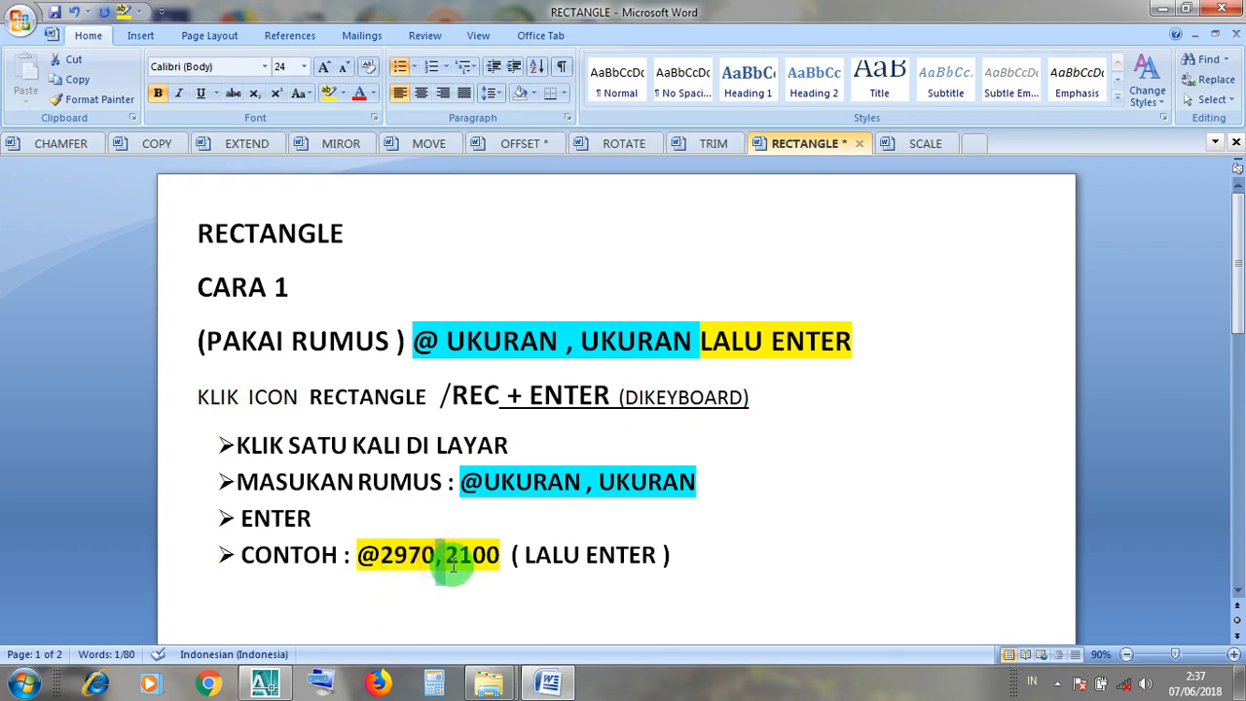
{"action": "left_click_drag", "start_coordinate": [454, 562], "coordinate": [492, 557]}
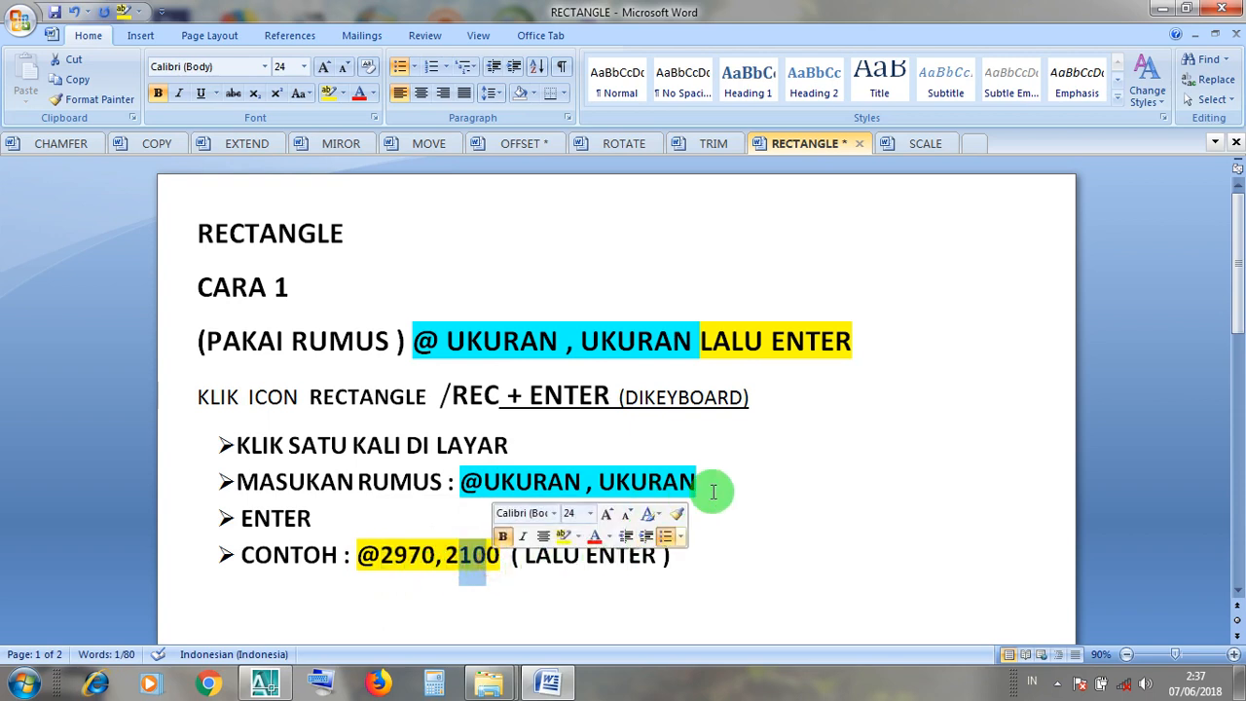
{"action": "left_click", "coordinate": [1160, 14]}
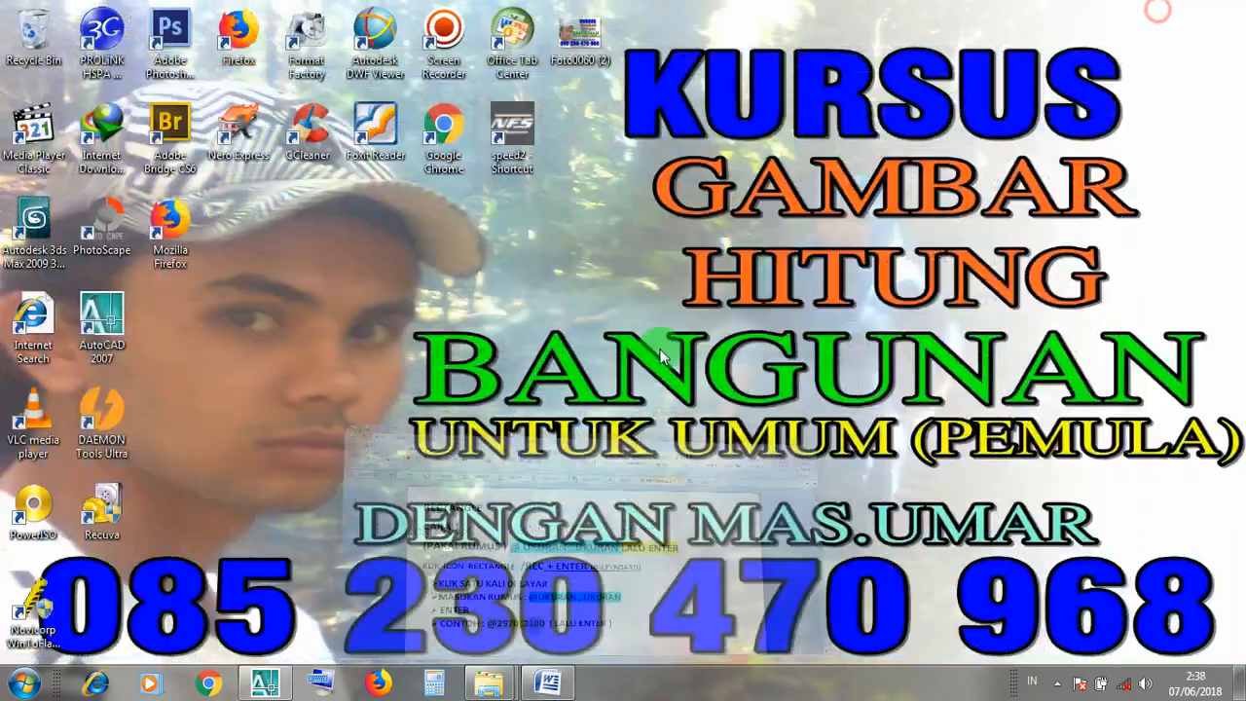
{"action": "left_click", "coordinate": [280, 689]}
{"action": "scroll", "coordinate": [773, 412], "scroll_direction": "down", "scroll_amount": 4}
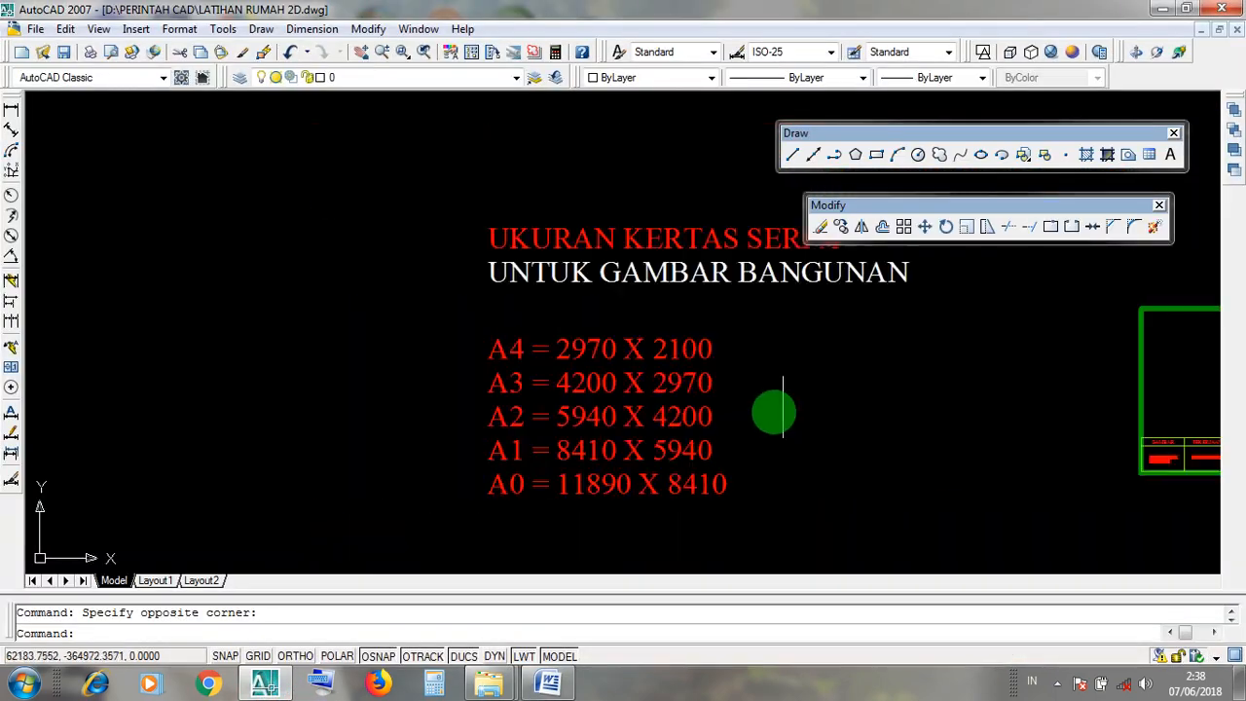
{"action": "scroll", "coordinate": [889, 432], "scroll_direction": "up", "scroll_amount": 4}
{"action": "middle_click_drag", "start_coordinate": [903, 445], "coordinate": [748, 413]}
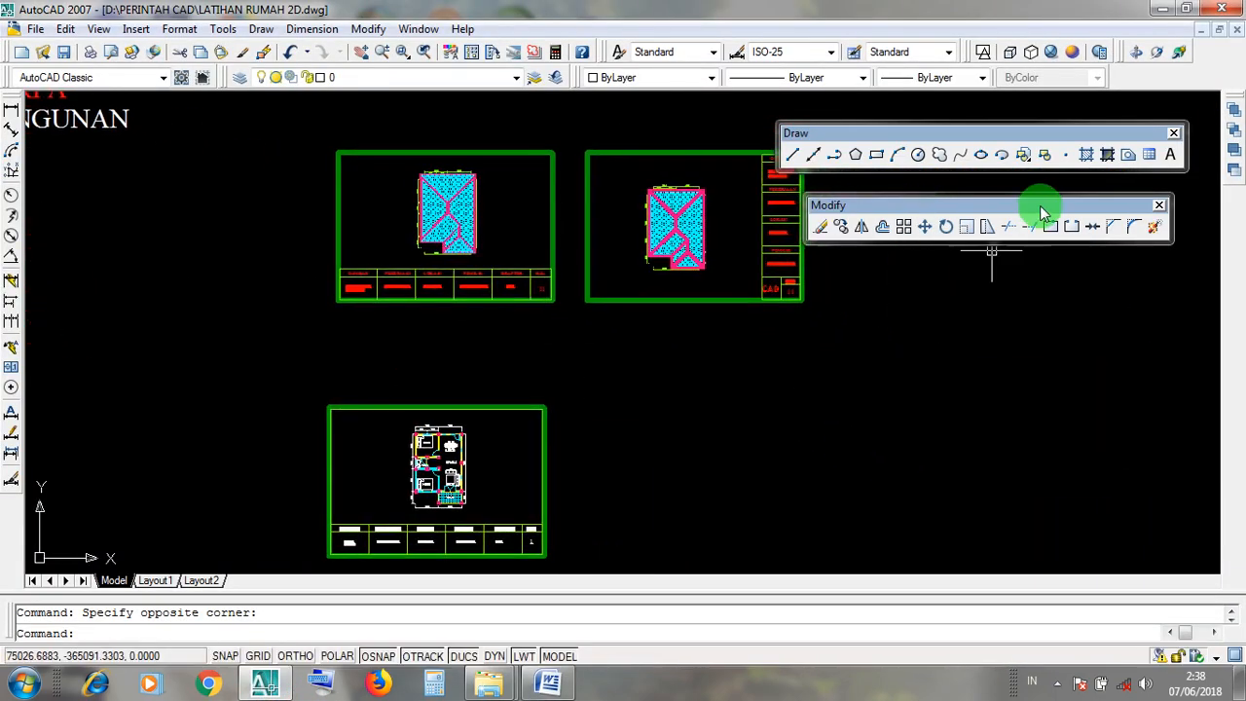
{"action": "left_click", "coordinate": [877, 157]}
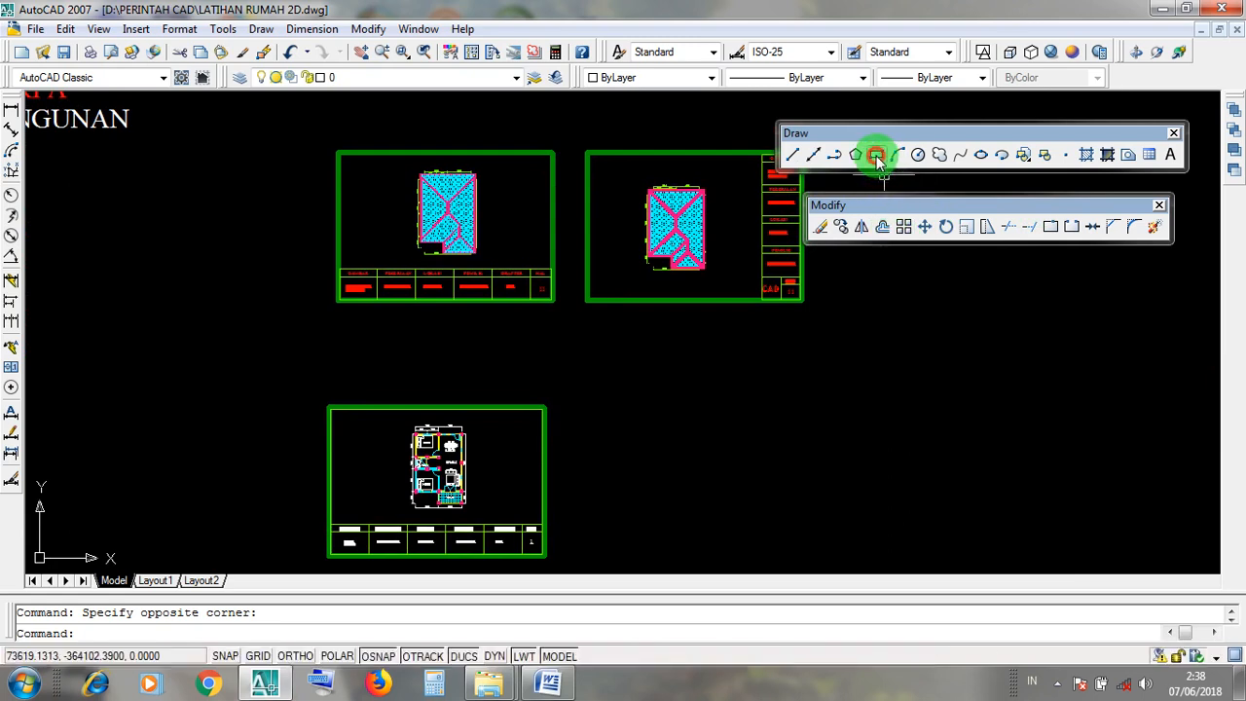
{"action": "left_click", "coordinate": [716, 526]}
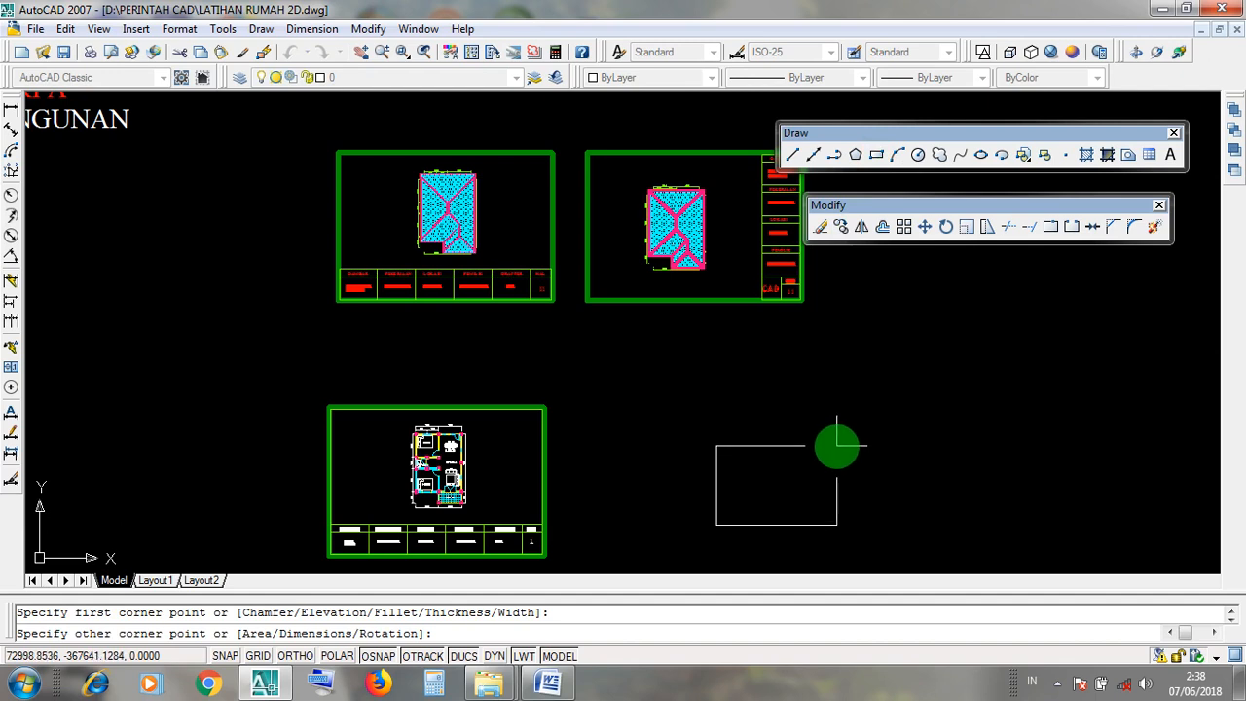
{"action": "type", "text": "@"}
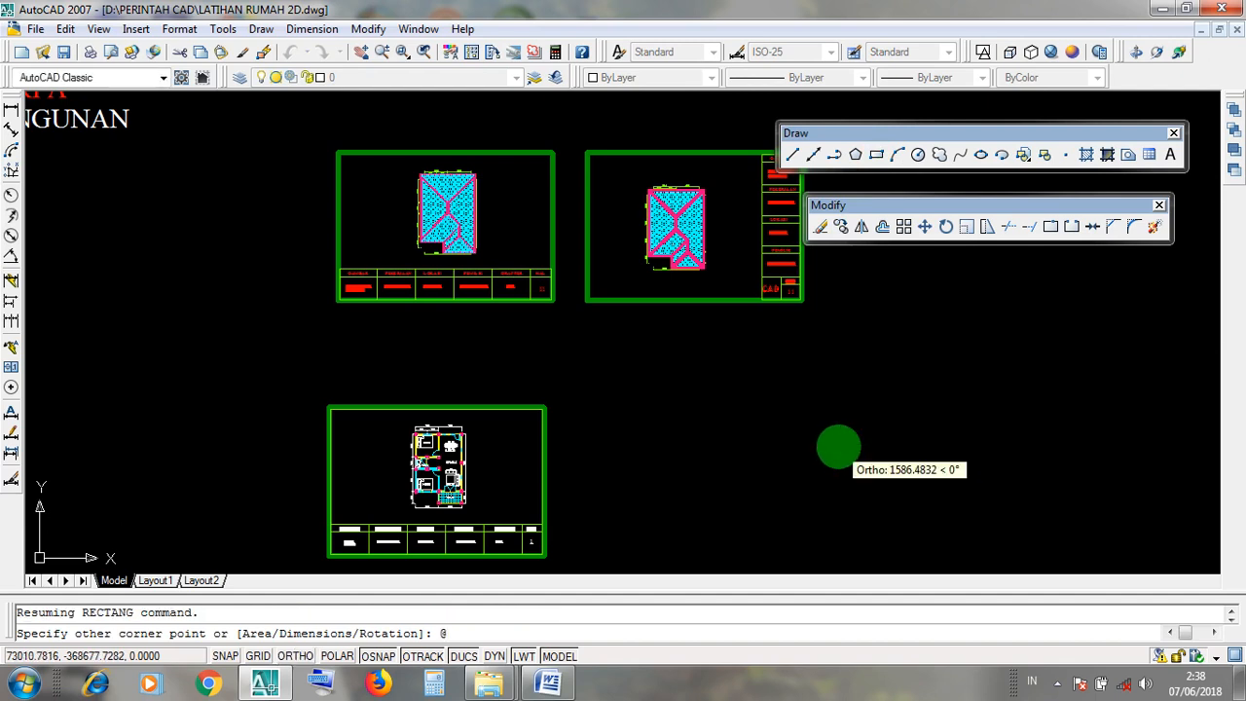
{"action": "type", "text": "2970,2100"}
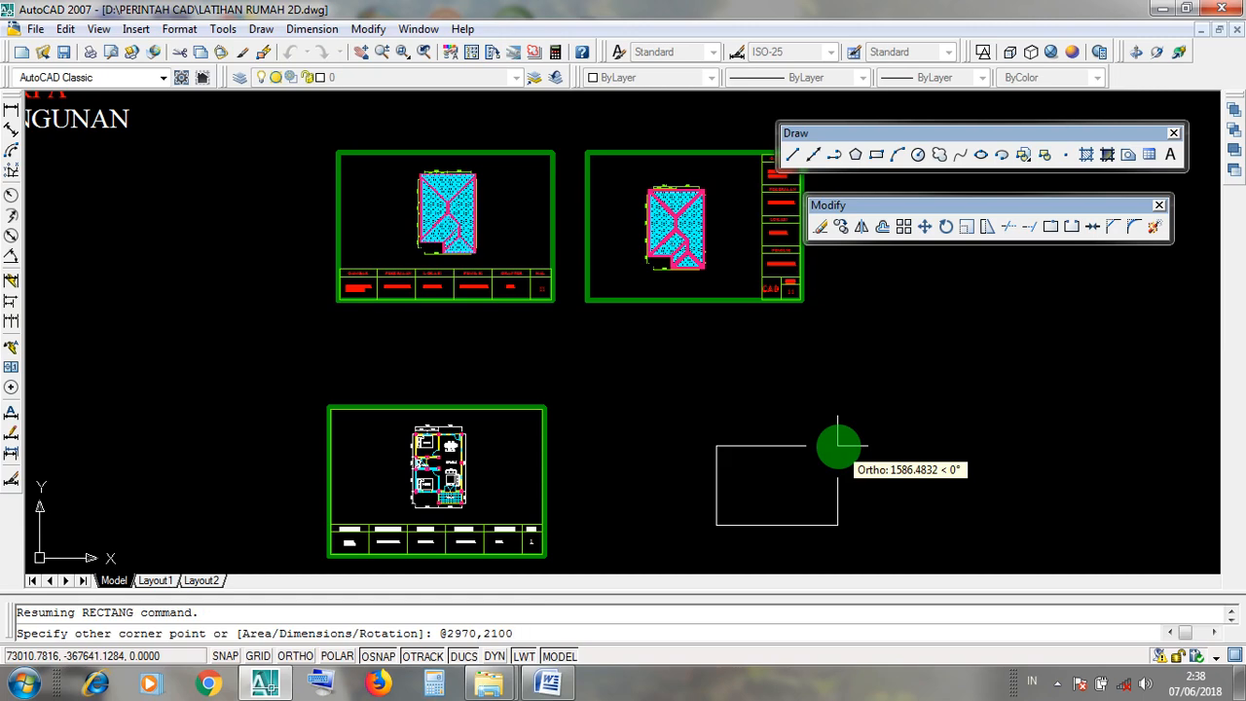
{"action": "key", "text": "Return"}
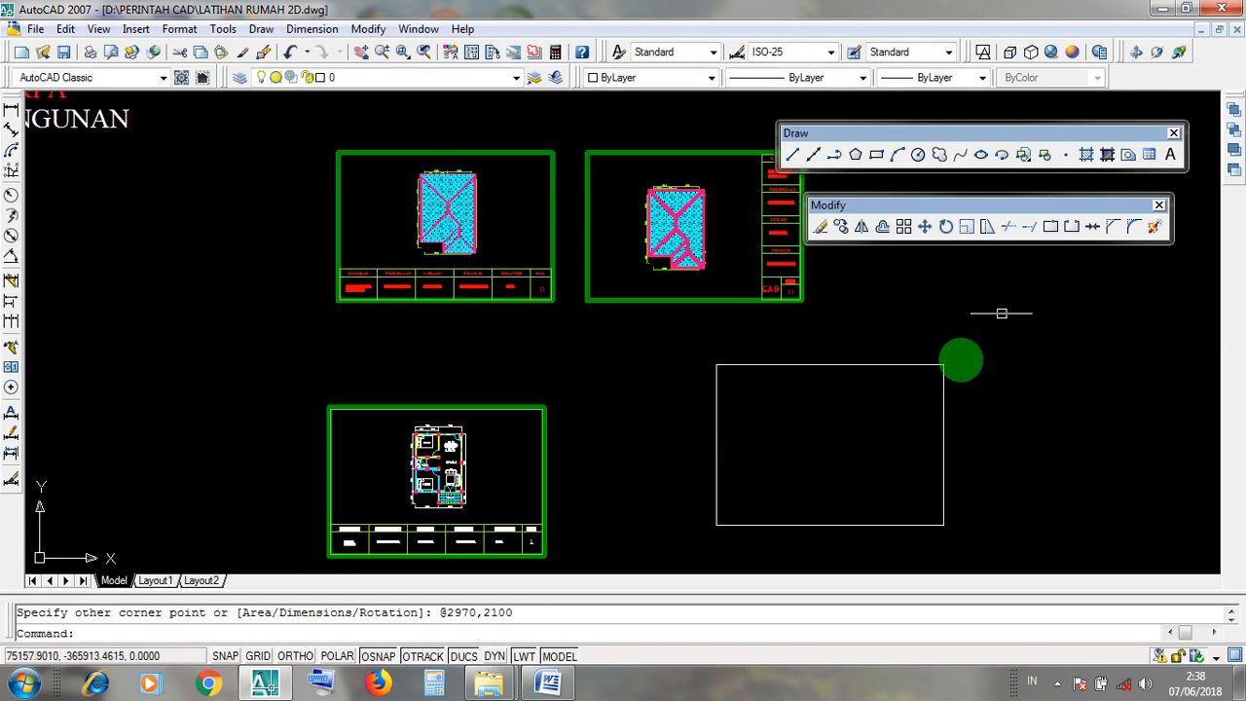
Inspect the new A4 rectangle up close, selecting and deselecting its outline
{"action": "scroll", "coordinate": [809, 381], "scroll_direction": "up", "scroll_amount": 3}
{"action": "middle_click_drag", "start_coordinate": [851, 419], "coordinate": [770, 386]}
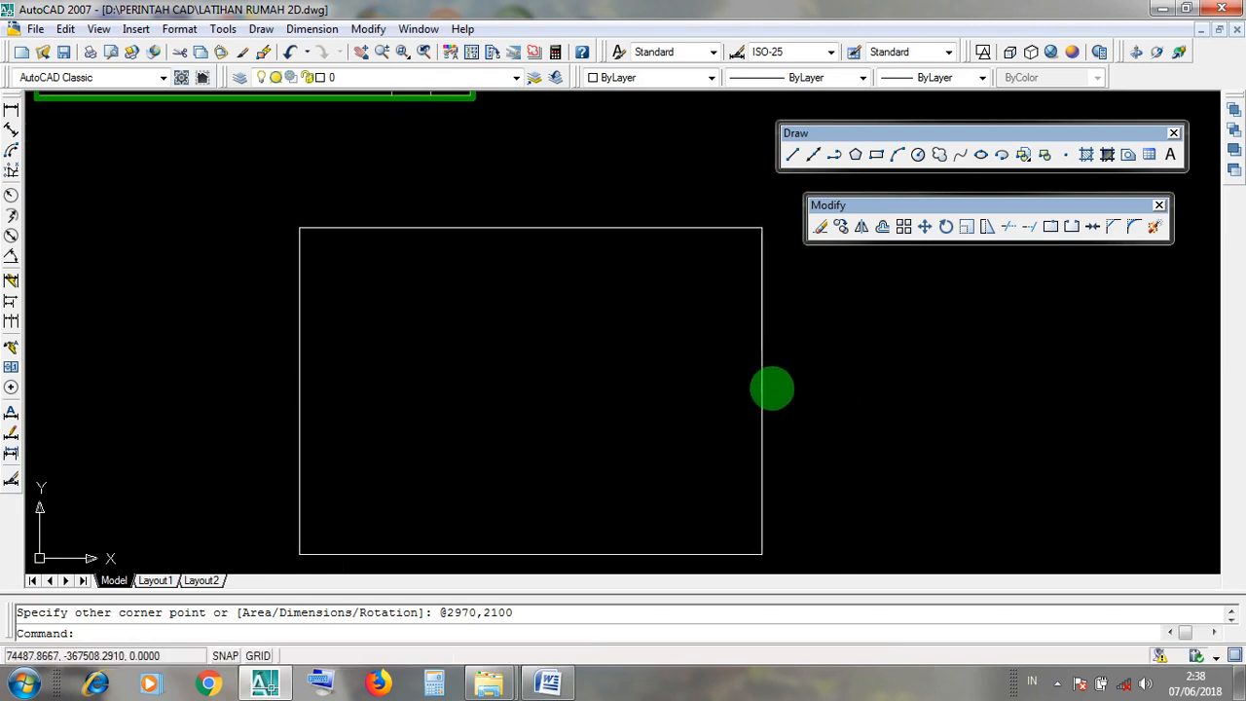
{"action": "left_click", "coordinate": [763, 409]}
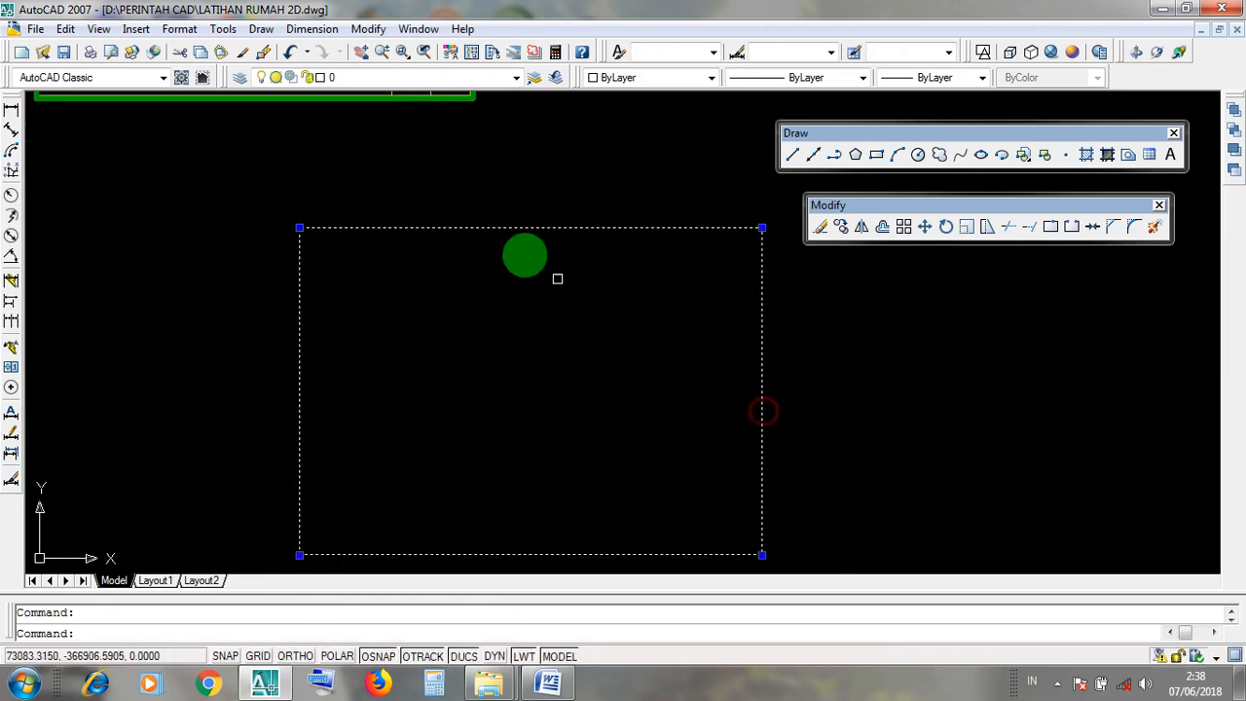
{"action": "key", "text": "Escape"}
{"action": "middle_click_drag", "start_coordinate": [798, 492], "coordinate": [789, 468]}
{"action": "left_click_drag", "start_coordinate": [788, 467], "coordinate": [767, 438]}
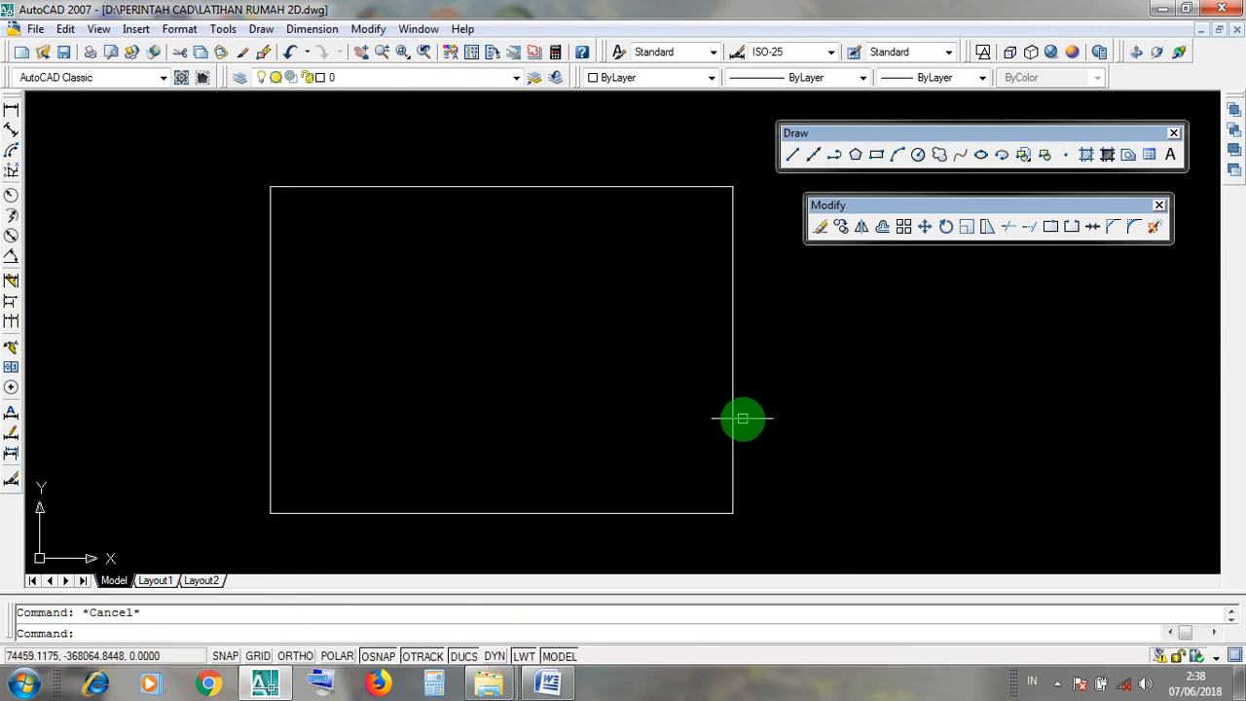
{"action": "left_click", "coordinate": [735, 412]}
{"action": "left_click", "coordinate": [644, 394]}
{"action": "left_click", "coordinate": [559, 367]}
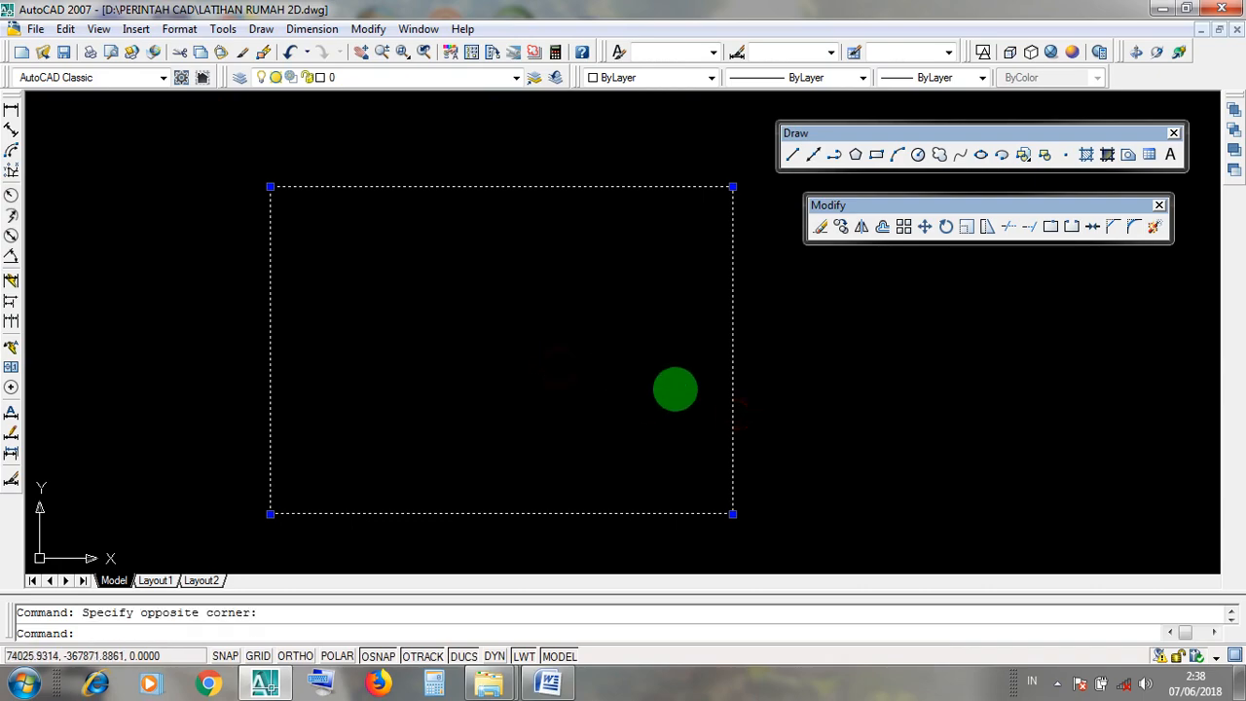
{"action": "key", "text": "Escape"}
{"action": "left_click", "coordinate": [1164, 14]}
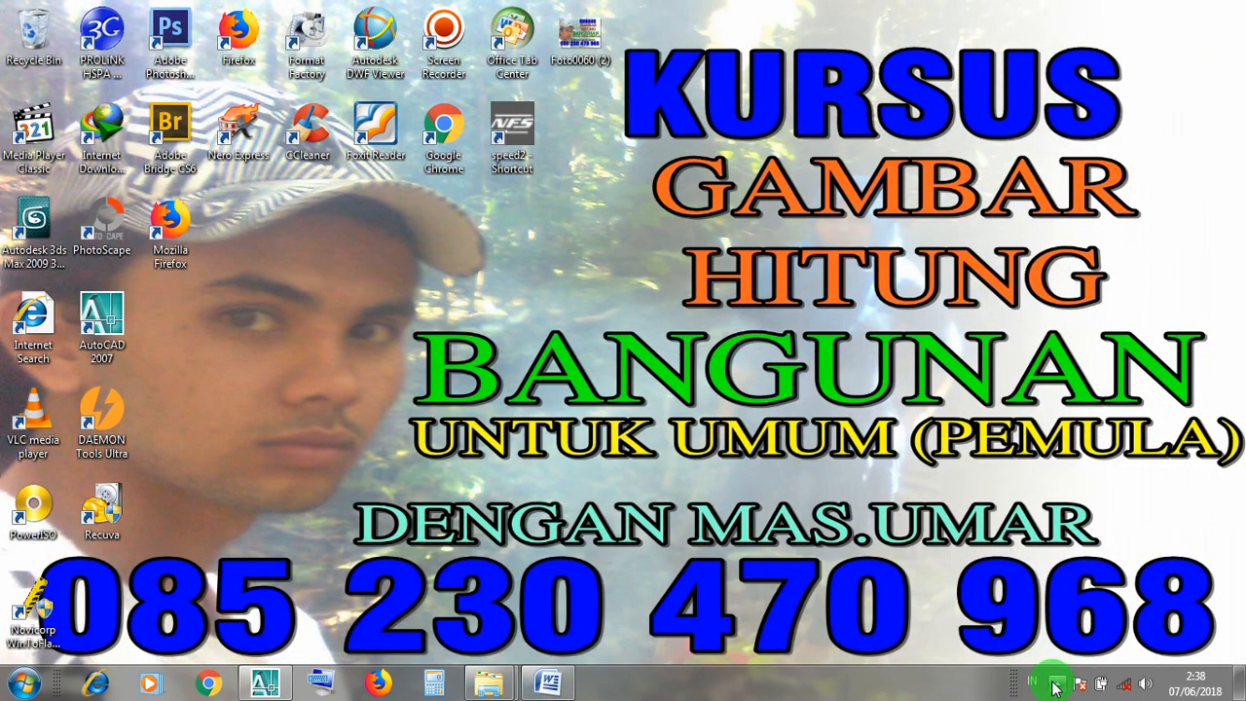
{"action": "left_click", "coordinate": [1057, 683]}
{"action": "right_click", "coordinate": [1061, 558]}
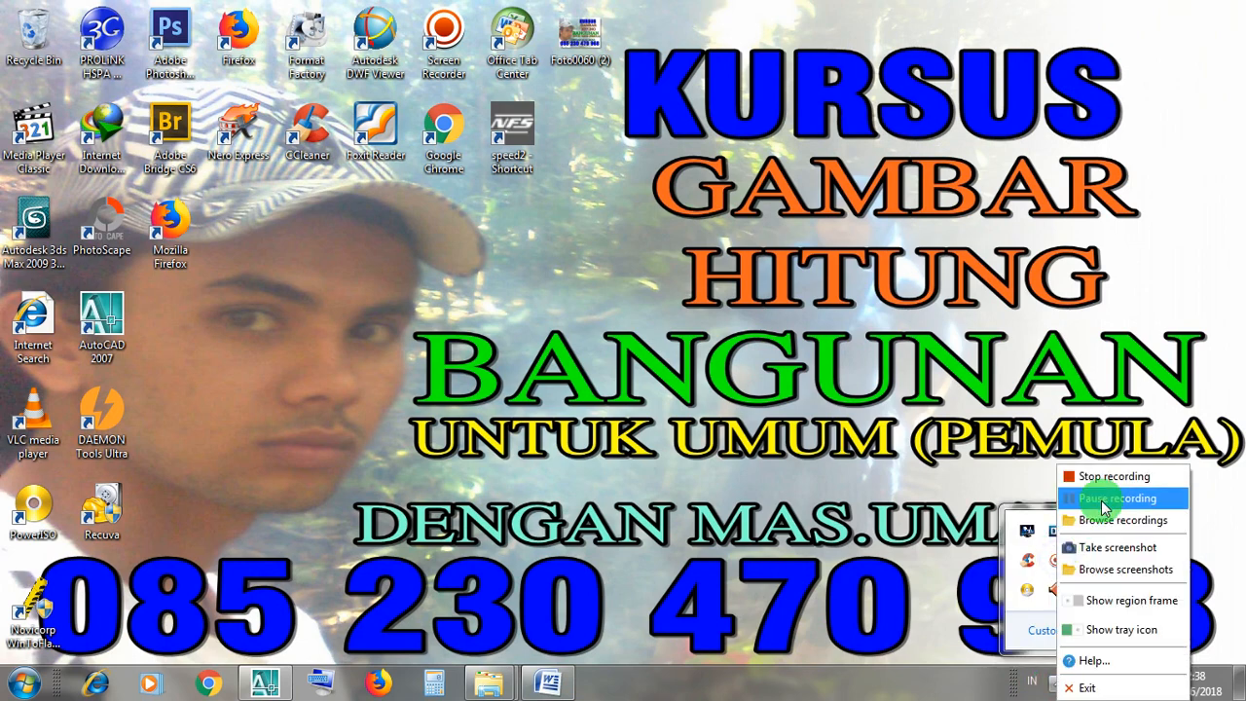
{"action": "left_click", "coordinate": [1065, 498]}
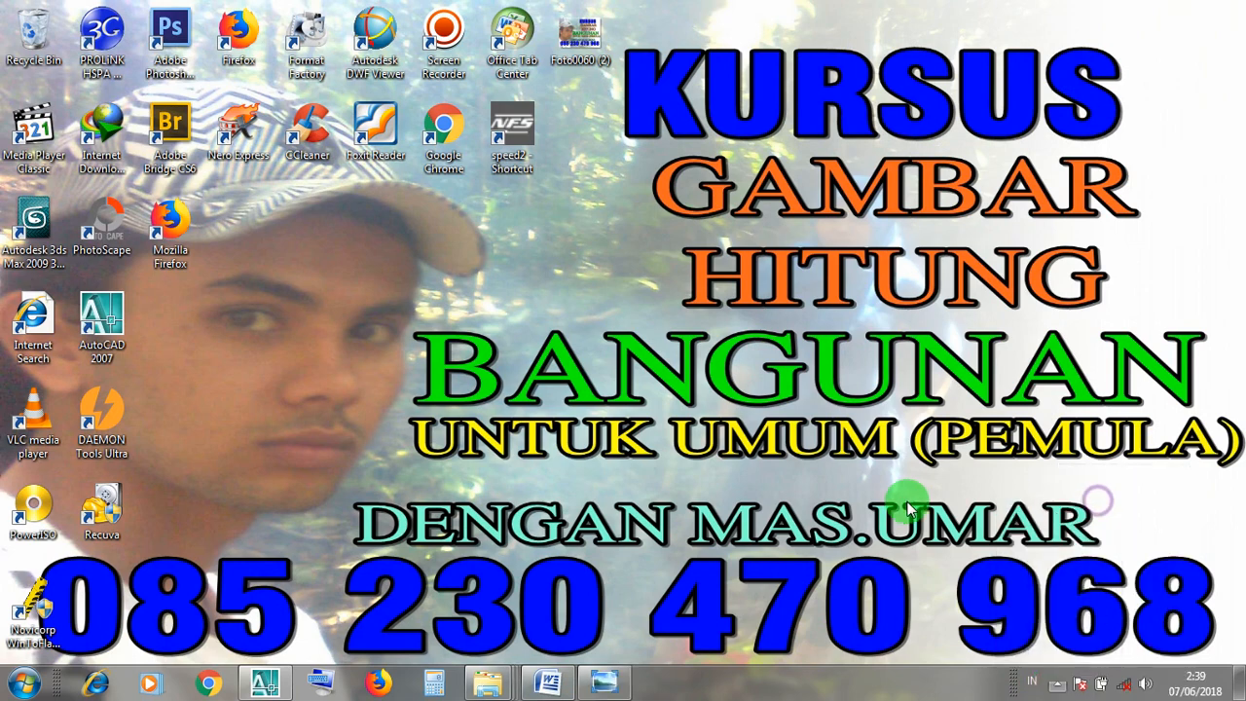
Switch to Windows Photo Viewer, view the RENC.PINTU JENDELA LT.1 sheet as a slide show, and advance to the LT.2 sheet
{"action": "left_click", "coordinate": [601, 683]}
{"action": "left_click", "coordinate": [621, 639]}
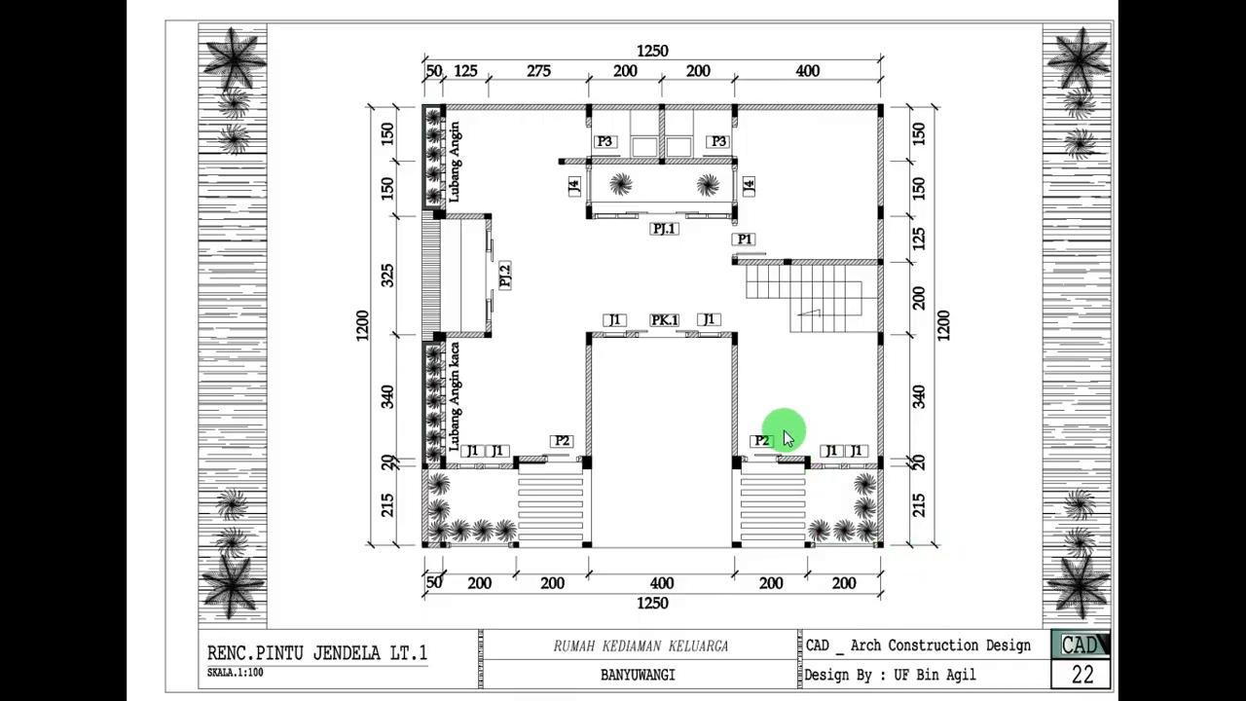
{"action": "right_click", "coordinate": [729, 382]}
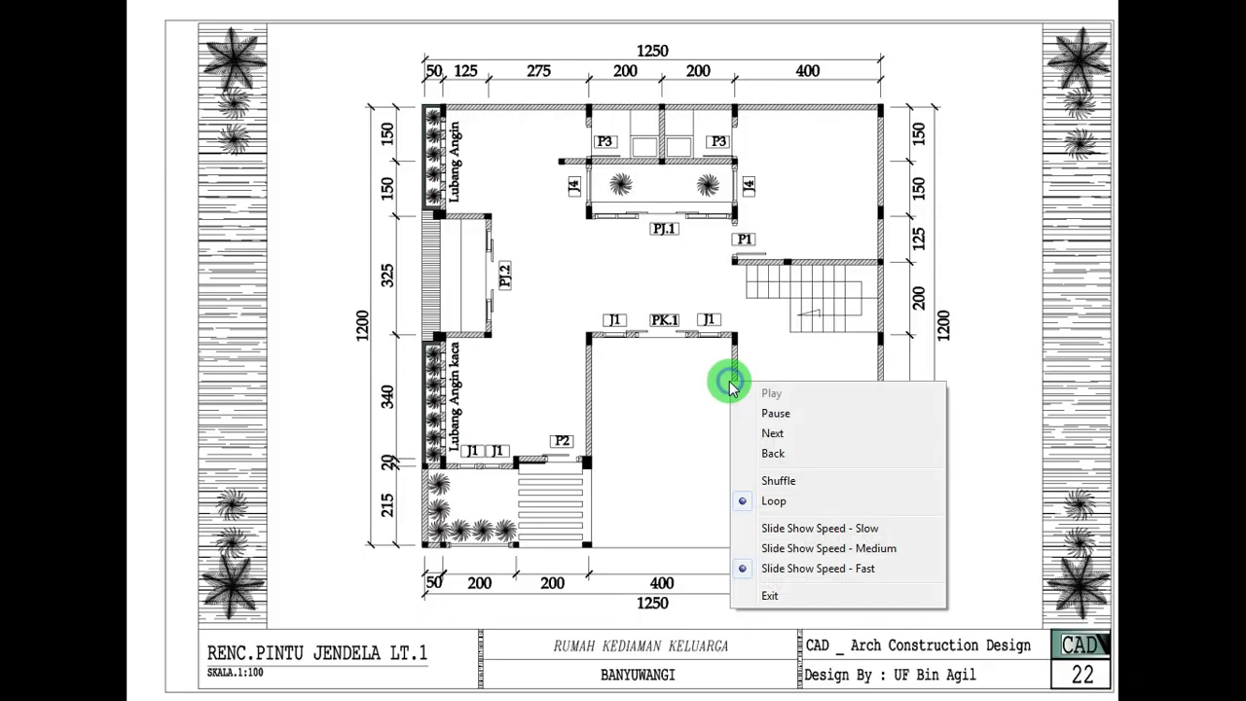
{"action": "left_click", "coordinate": [775, 434]}
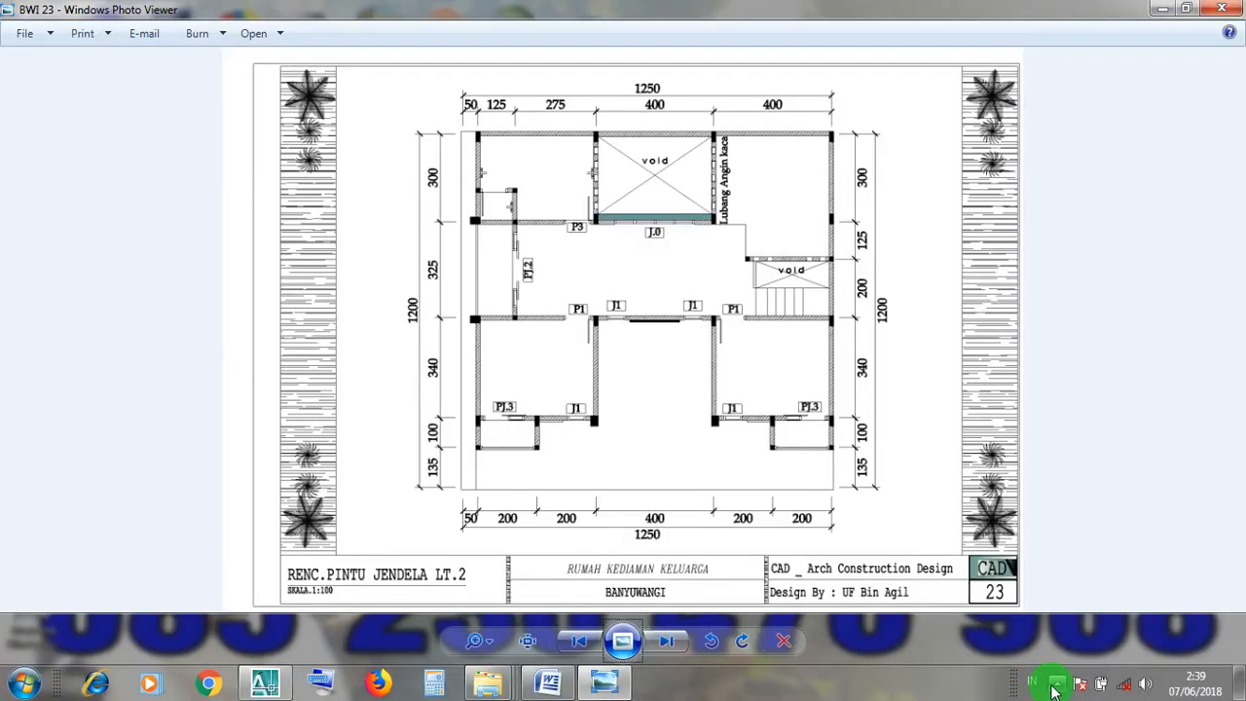
{"action": "left_click", "coordinate": [1055, 685]}
{"action": "left_click", "coordinate": [865, 479]}
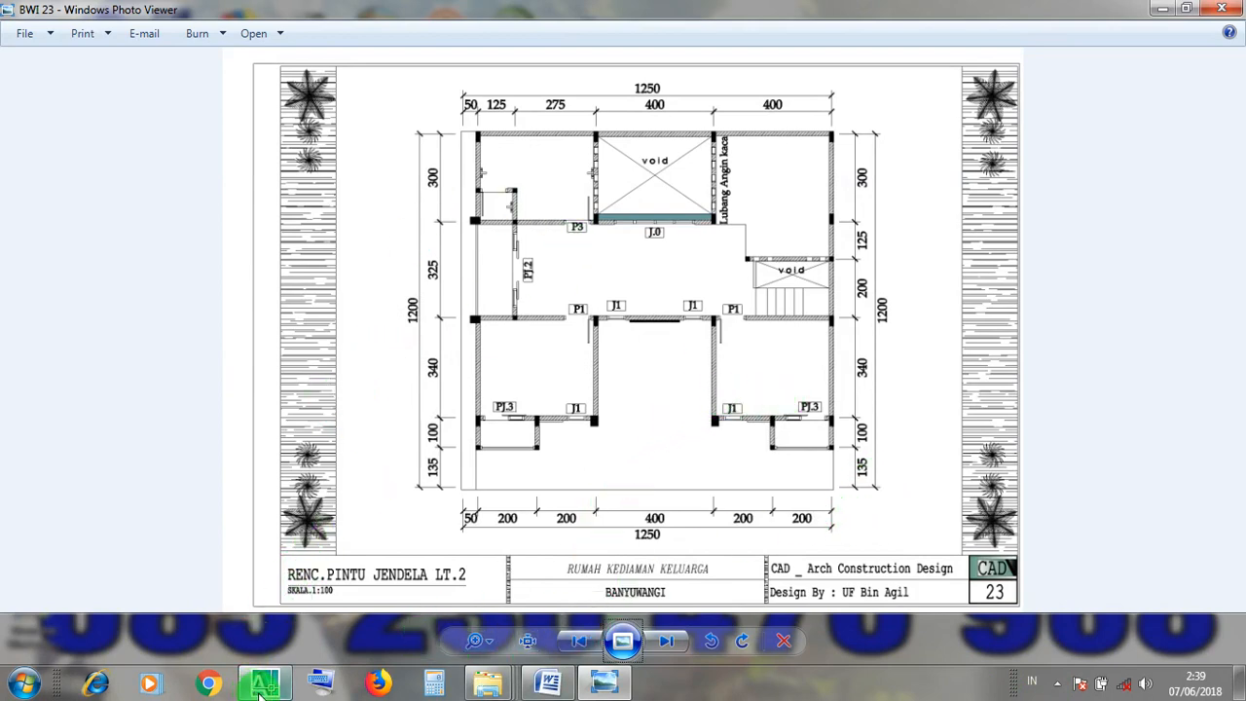
Show the RENC.PINTU JENDELA LT.2 sheet full screen and pause the slide show to study its frame and title block
{"action": "left_click", "coordinate": [619, 644]}
{"action": "right_click", "coordinate": [617, 356]}
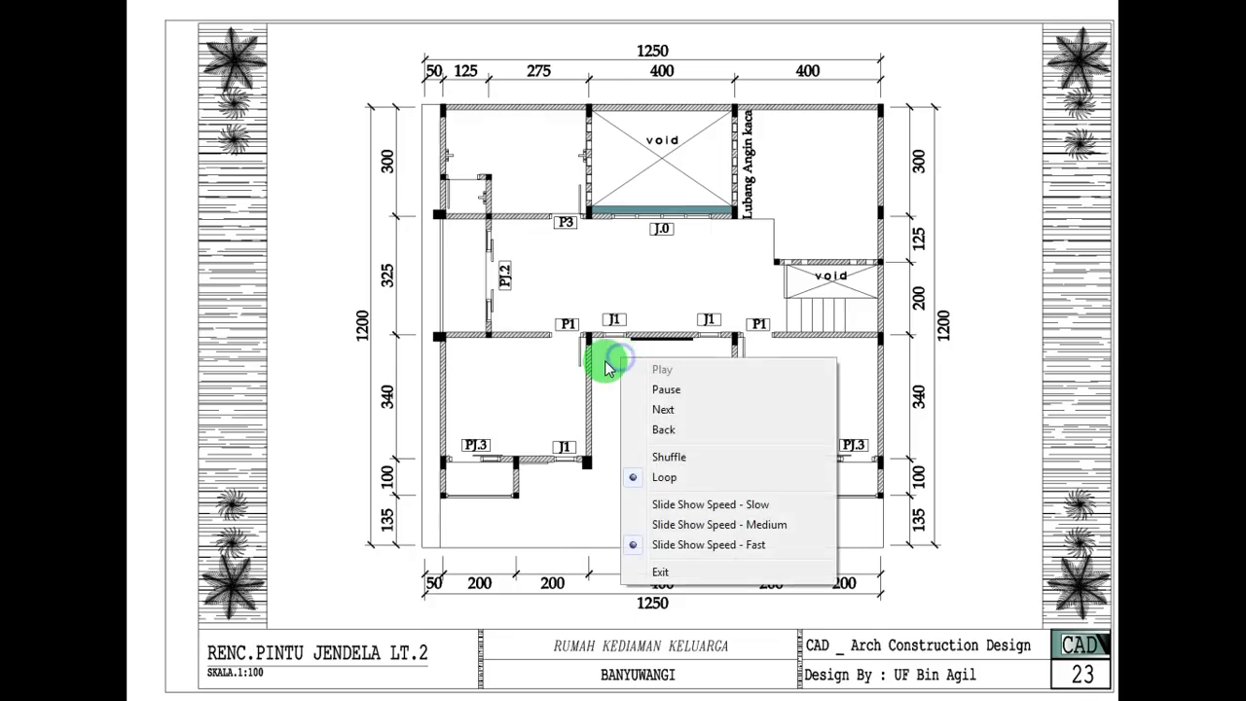
{"action": "left_click", "coordinate": [668, 387]}
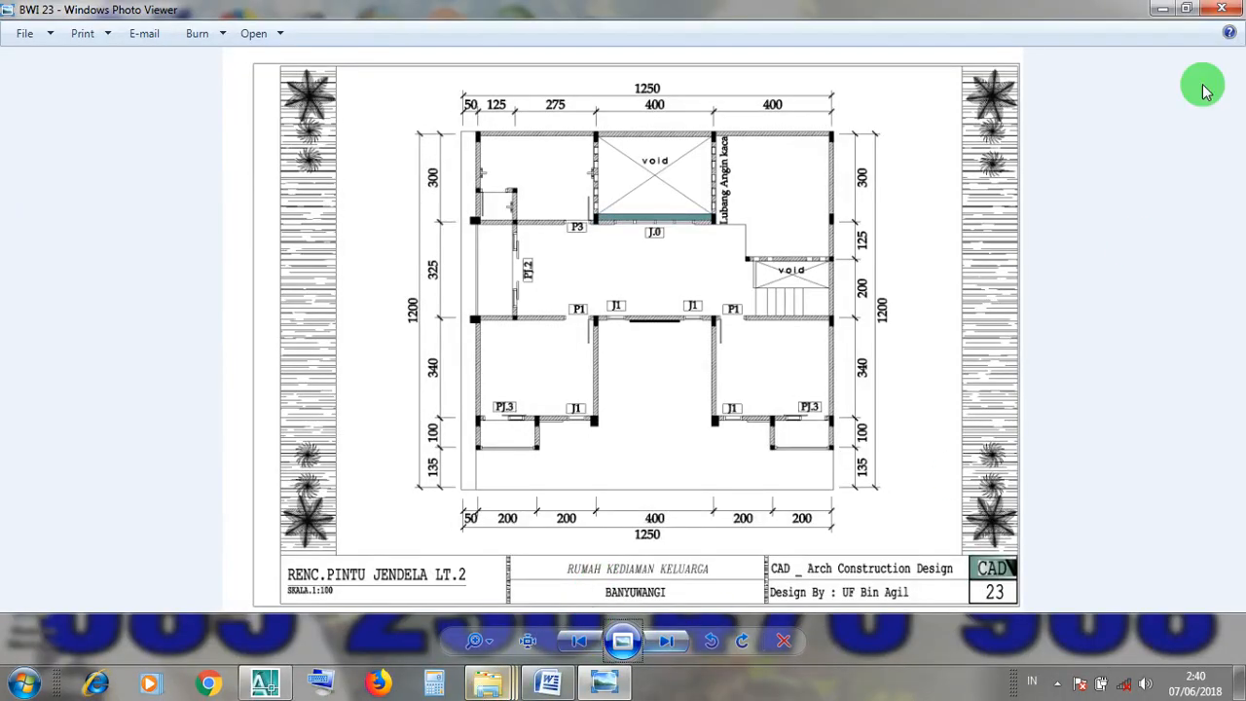
Switch back to AutoCAD and review the A4 rectangle's outline as the object for the Offset command
{"action": "left_click", "coordinate": [1163, 8]}
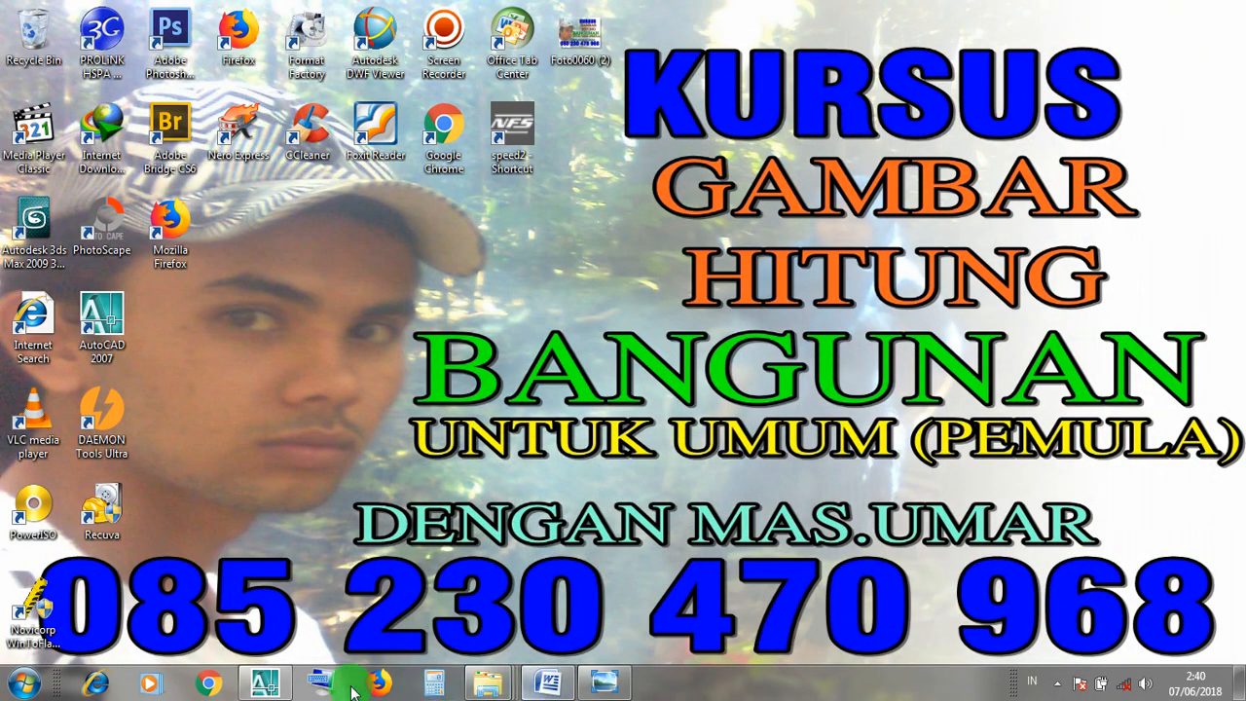
{"action": "left_click", "coordinate": [264, 683]}
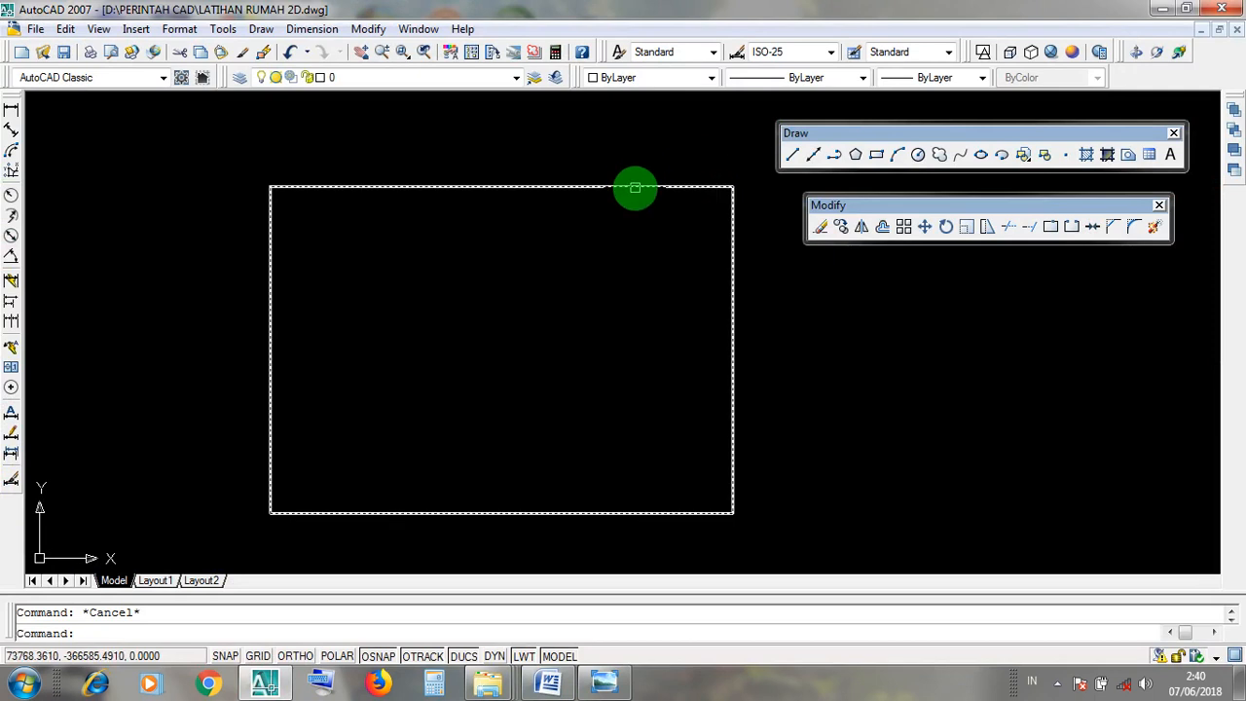
{"action": "left_click", "coordinate": [635, 188]}
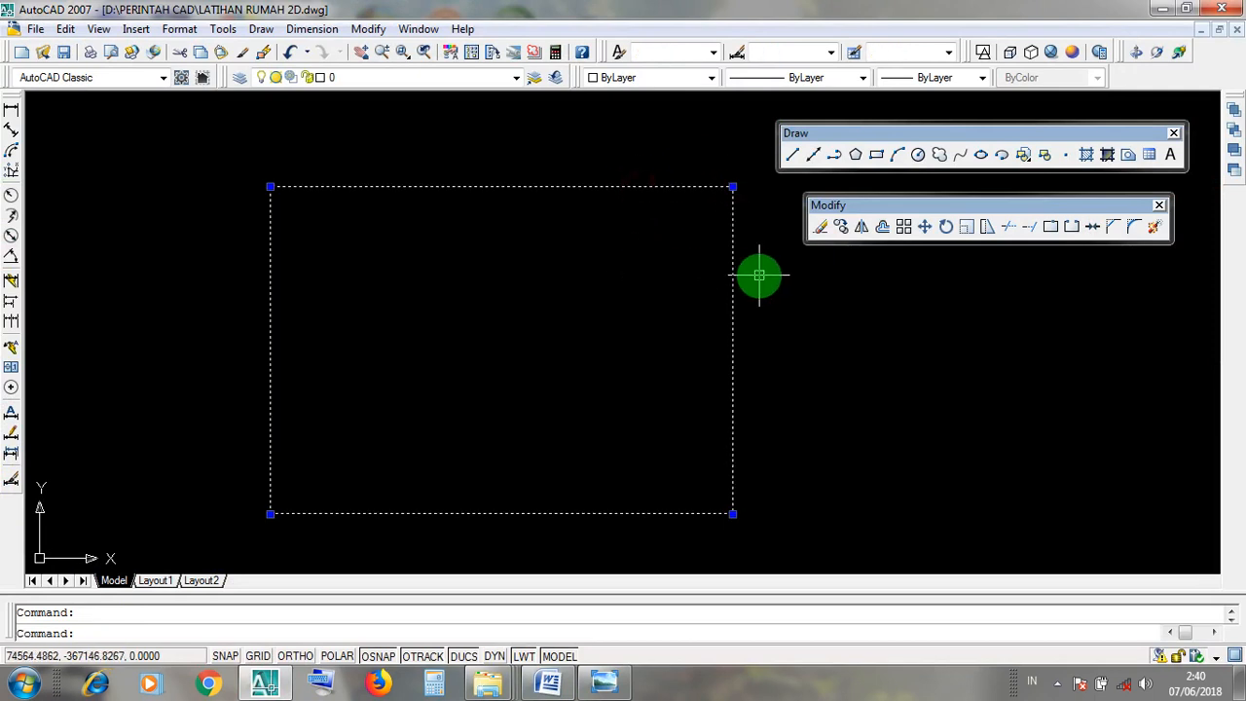
{"action": "key", "text": "Escape"}
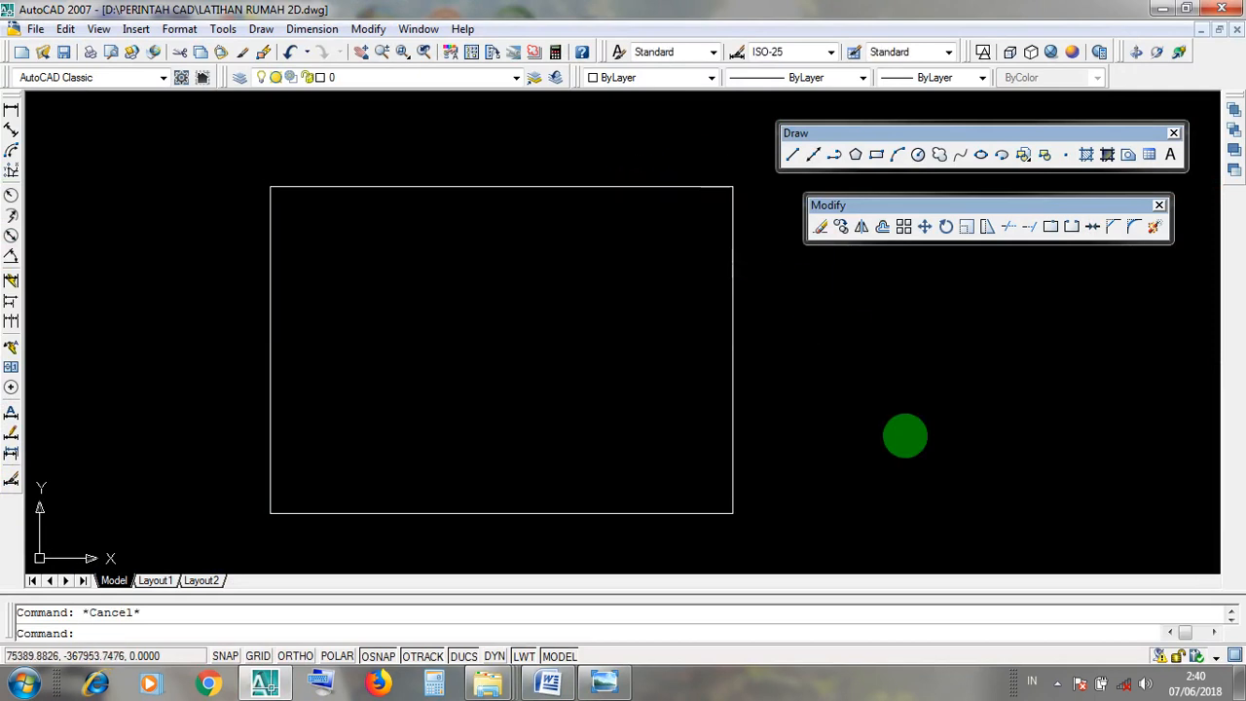
{"action": "left_click", "coordinate": [1054, 688]}
{"action": "left_click", "coordinate": [937, 512]}
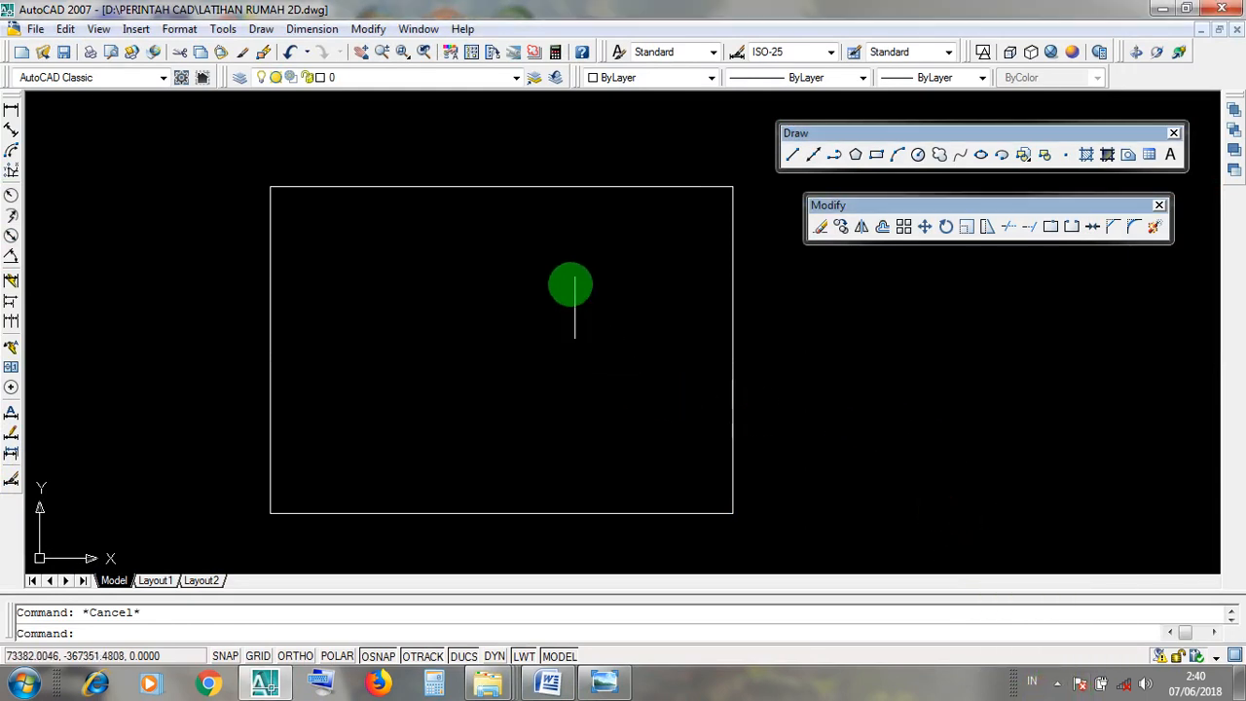
{"action": "left_click", "coordinate": [564, 187]}
{"action": "key", "text": "Escape"}
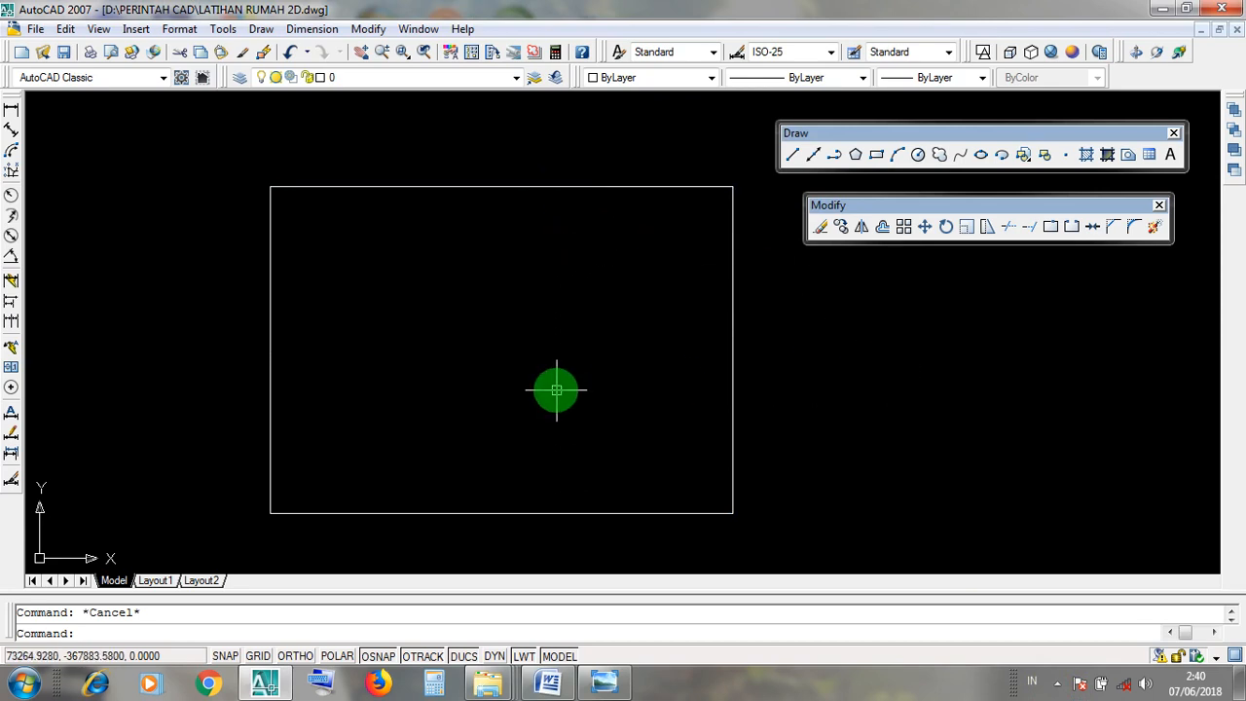
{"action": "left_click", "coordinate": [563, 187]}
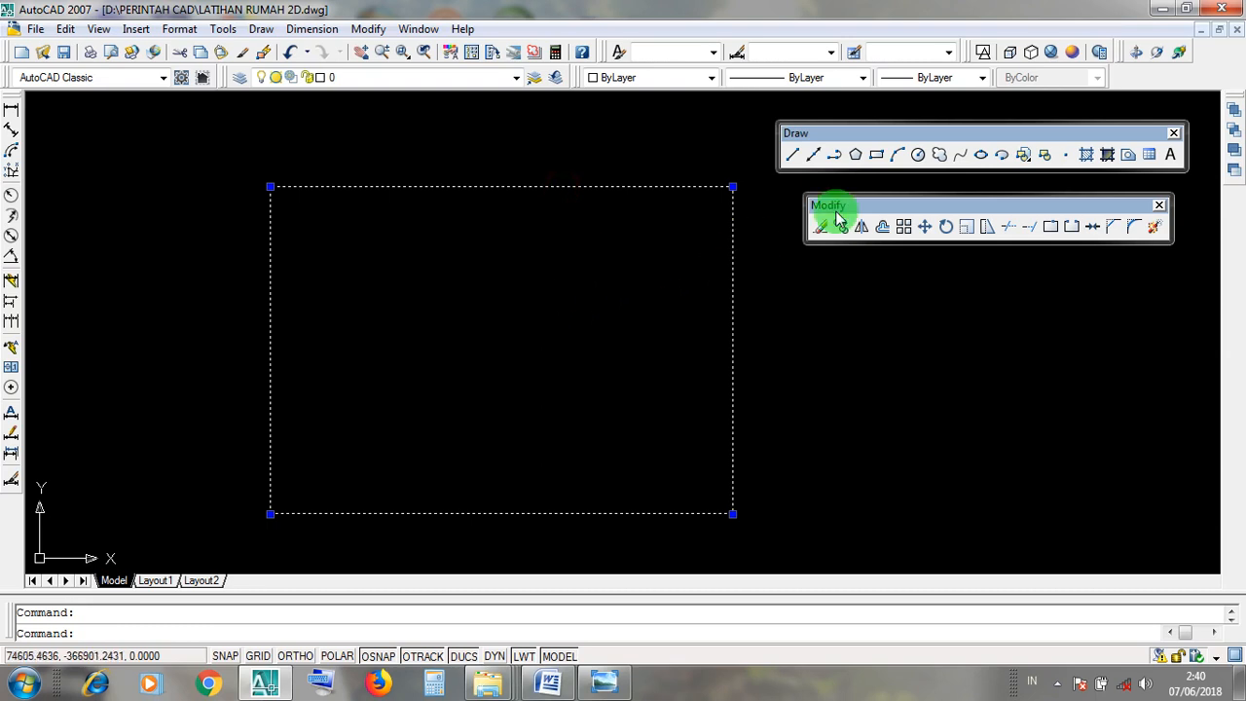
{"action": "key", "text": "Escape"}
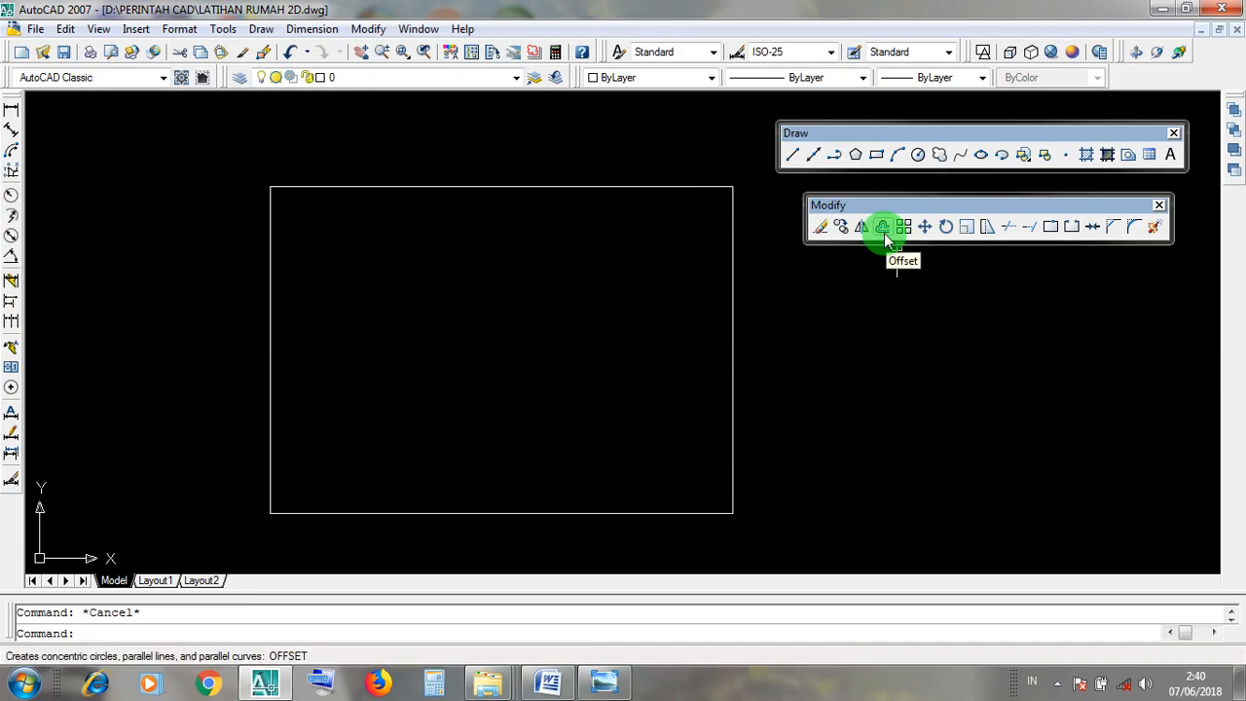
Switch to the OFFSET notes in Word, change the example offset value to 75, and review the instructions
{"action": "left_click", "coordinate": [1169, 9]}
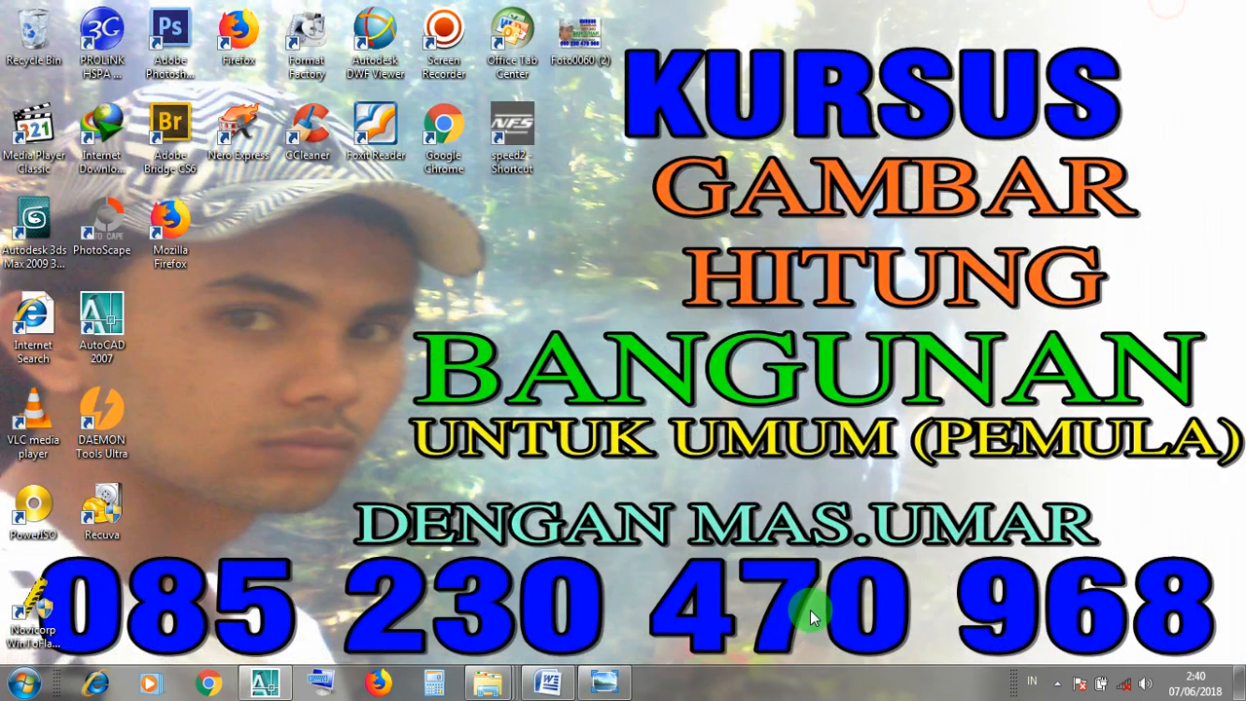
{"action": "mouse_move", "coordinate": [511, 689]}
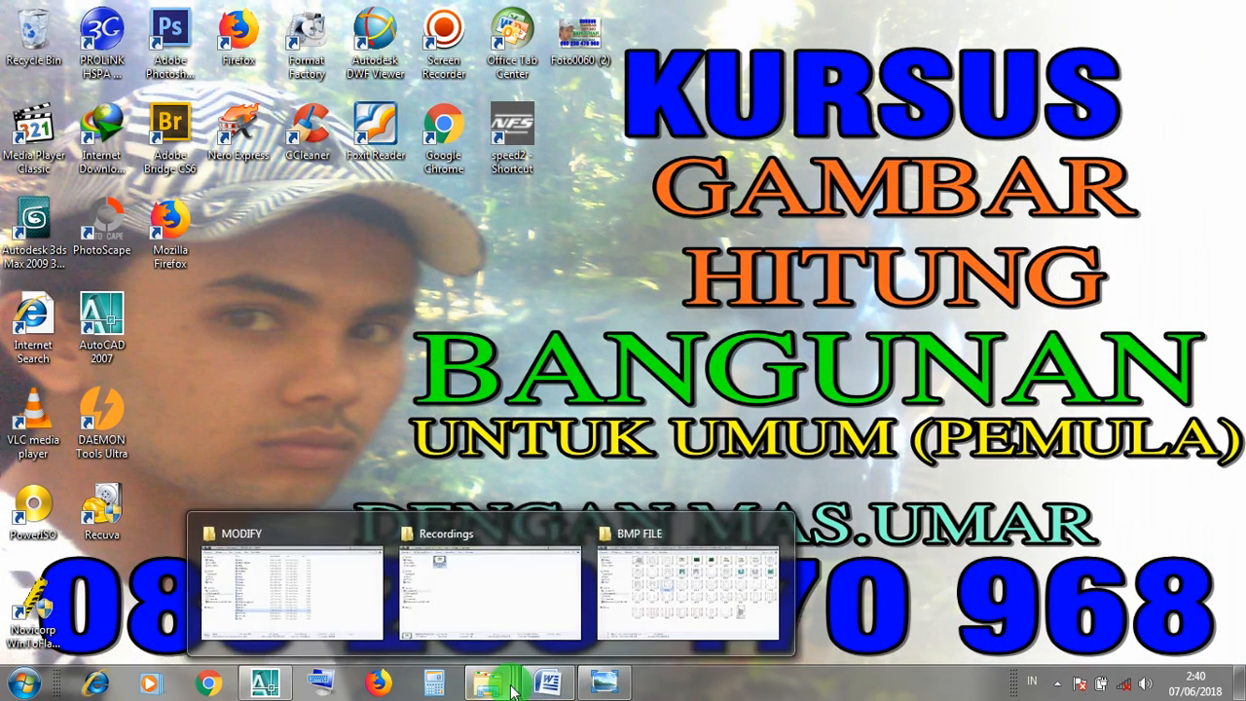
{"action": "left_click", "coordinate": [548, 683]}
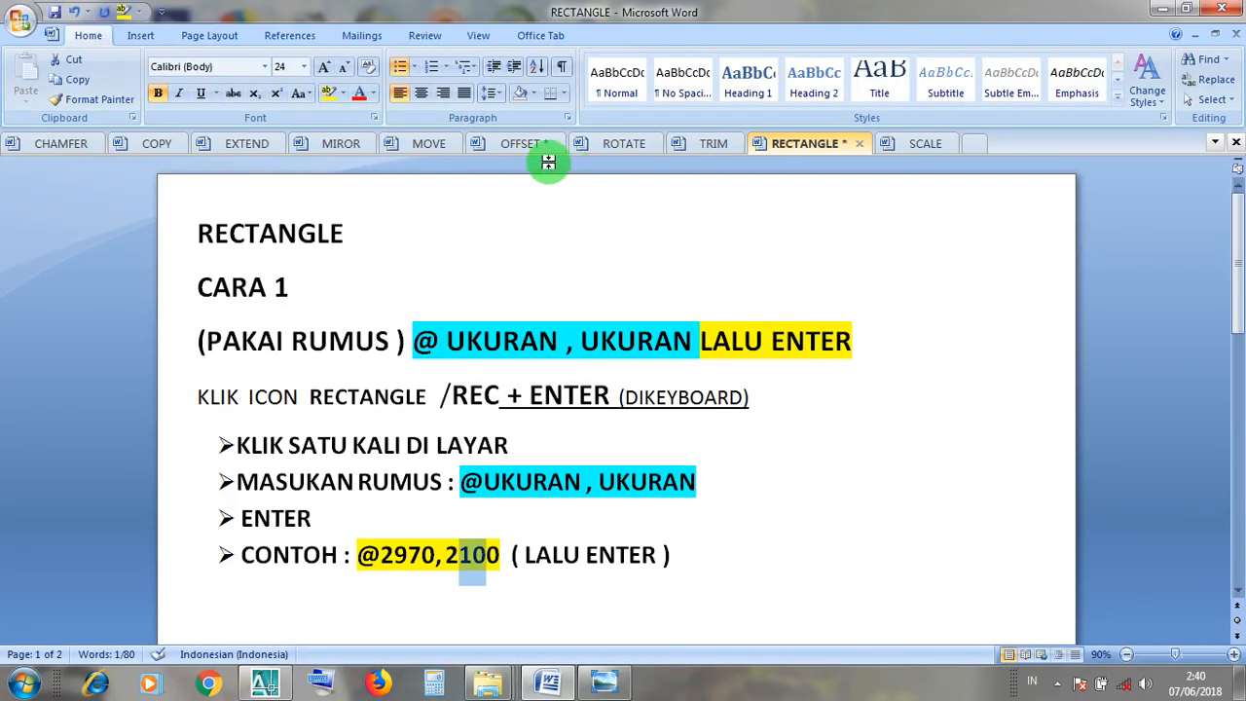
{"action": "left_click", "coordinate": [521, 144]}
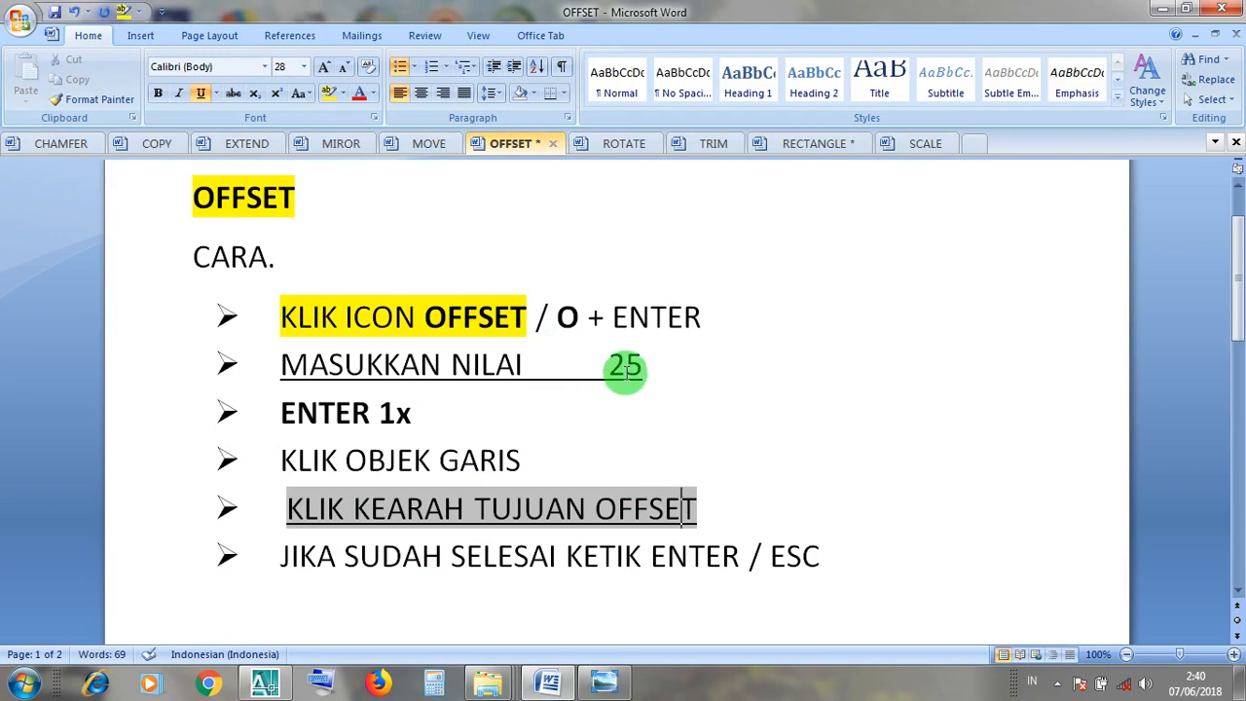
{"action": "left_click_drag", "start_coordinate": [624, 373], "coordinate": [607, 373]}
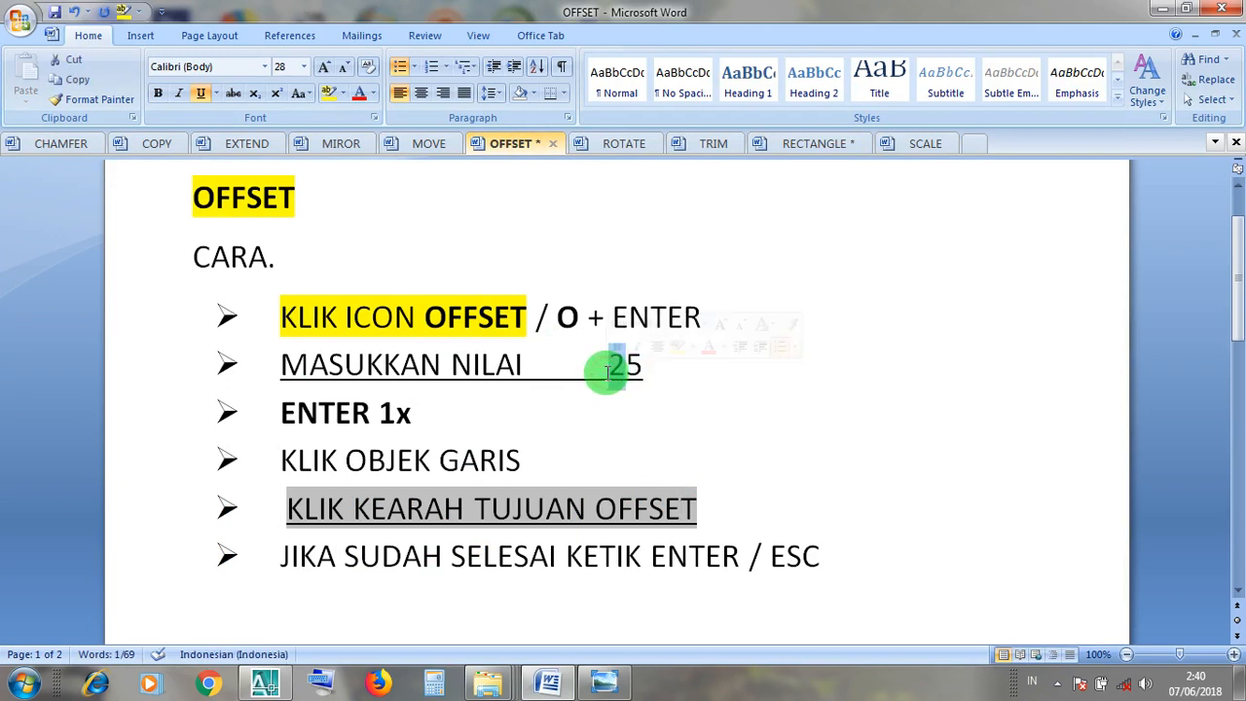
{"action": "type", "text": "7"}
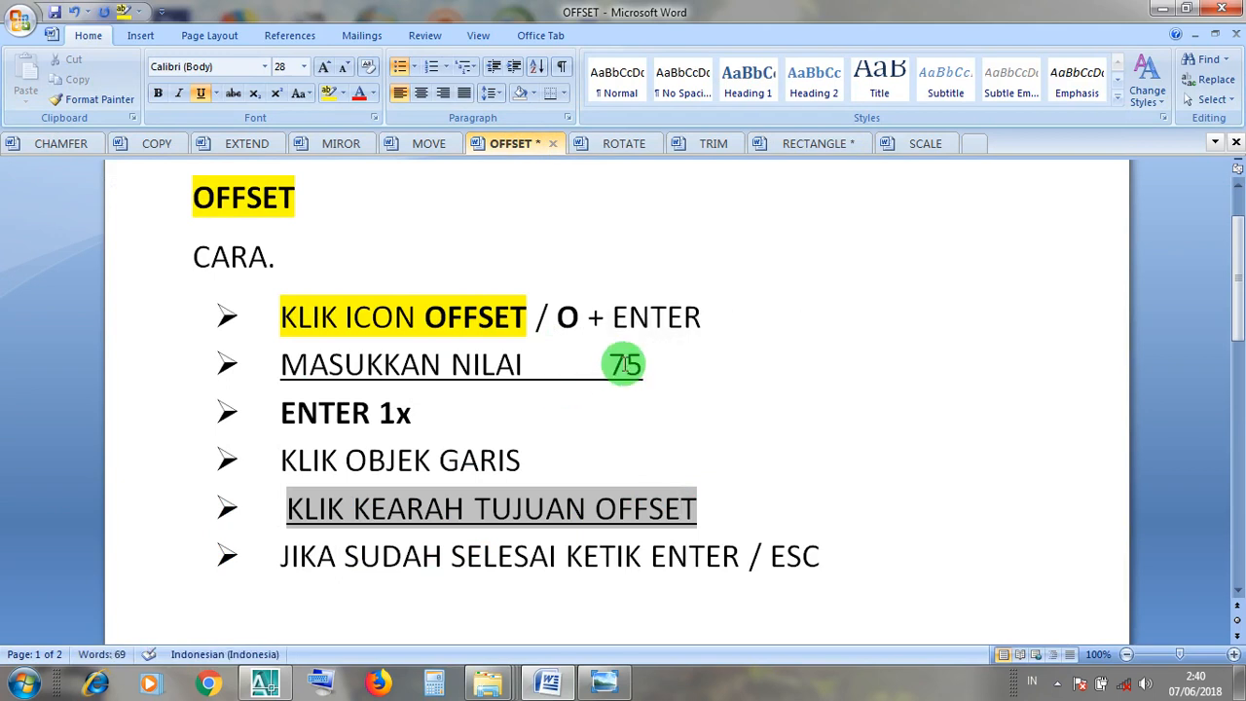
{"action": "left_click", "coordinate": [406, 414]}
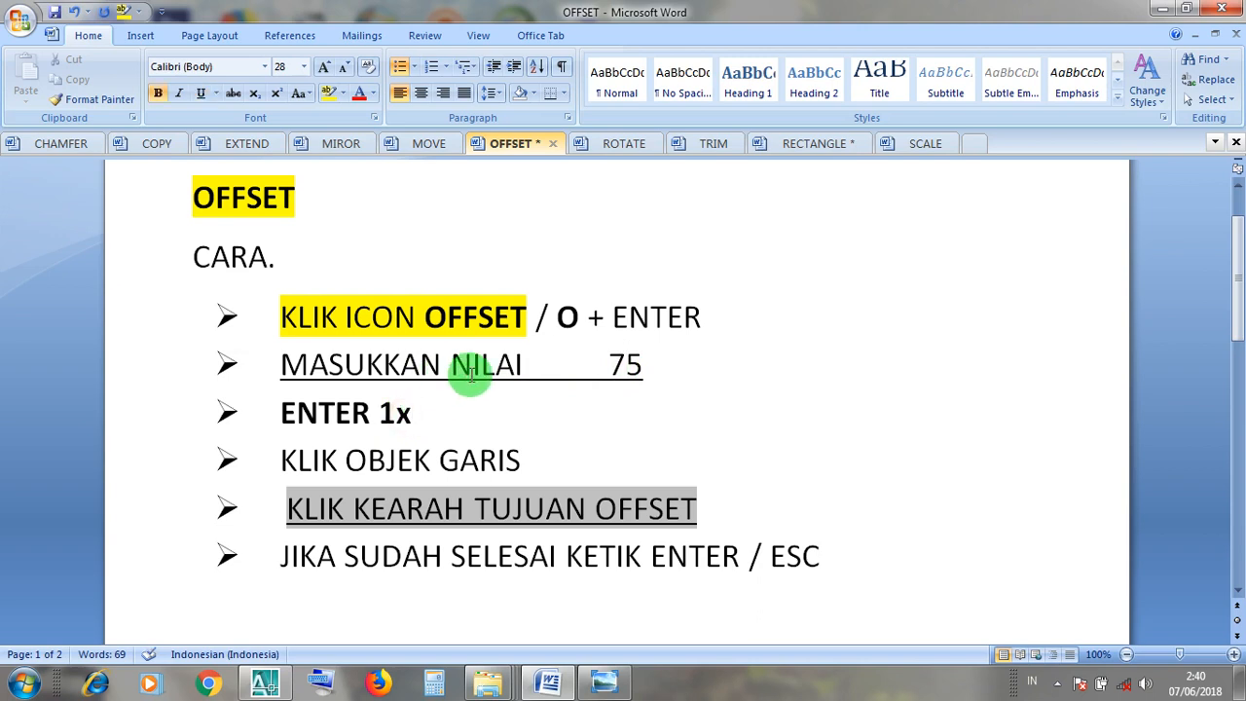
{"action": "left_click", "coordinate": [508, 449]}
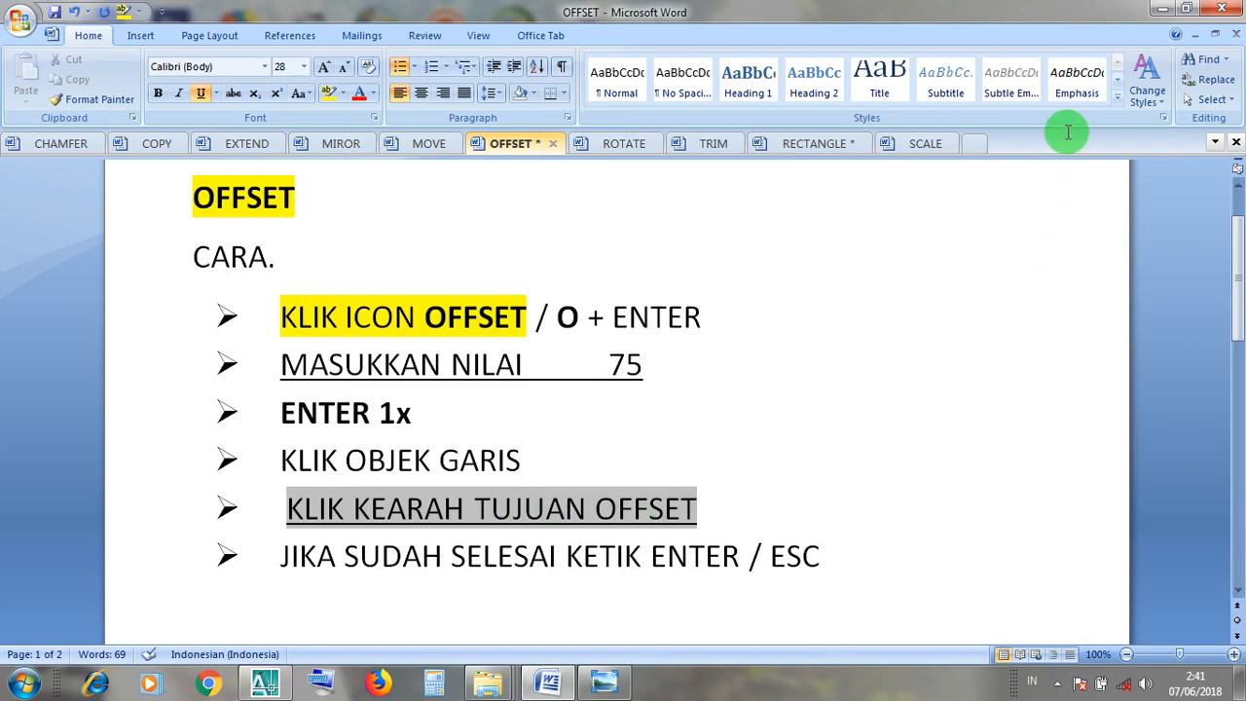
Switch back to AutoCAD and offset the A4 rectangle inward by 75 to form the inner frame border
{"action": "left_click", "coordinate": [1162, 14]}
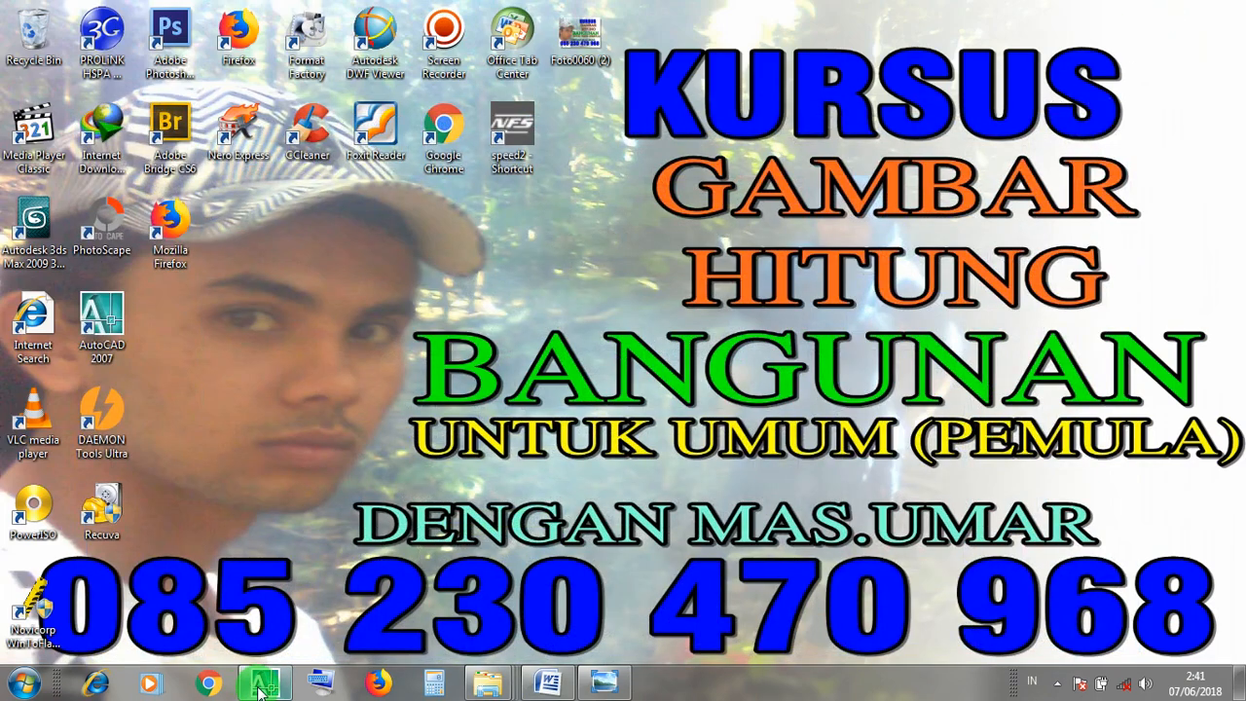
{"action": "left_click", "coordinate": [259, 686]}
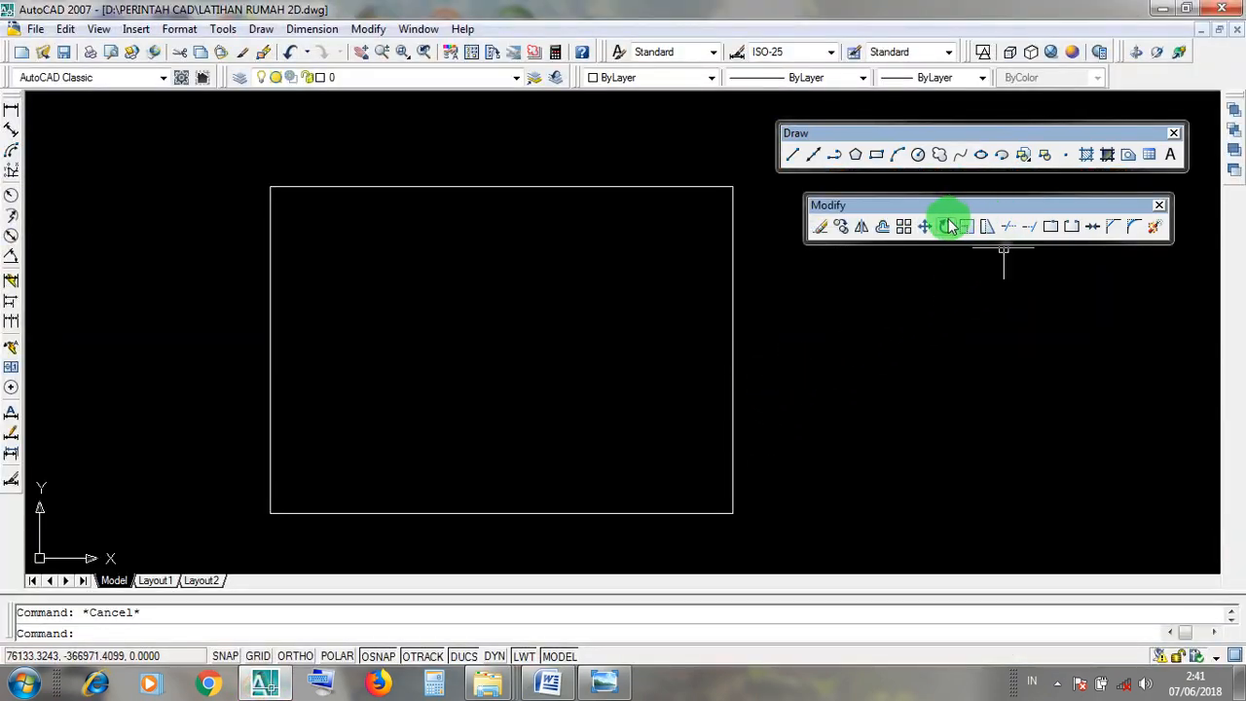
{"action": "left_click", "coordinate": [881, 228]}
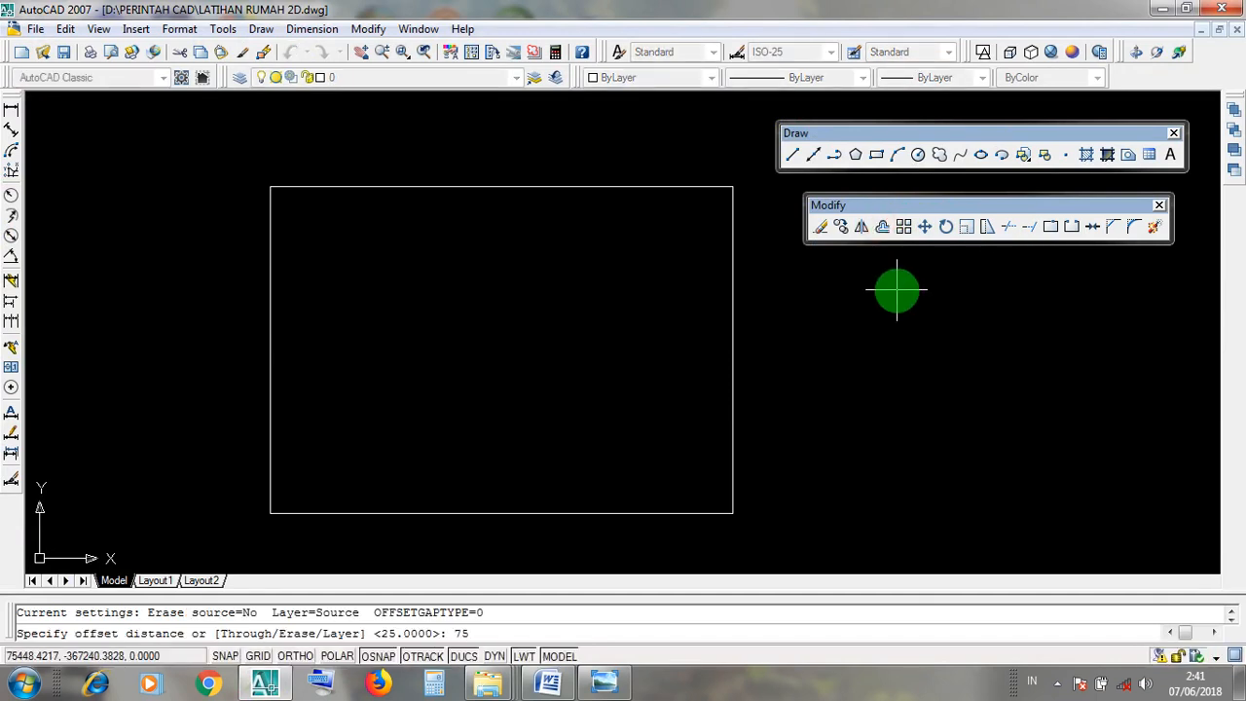
{"action": "key", "text": "Return"}
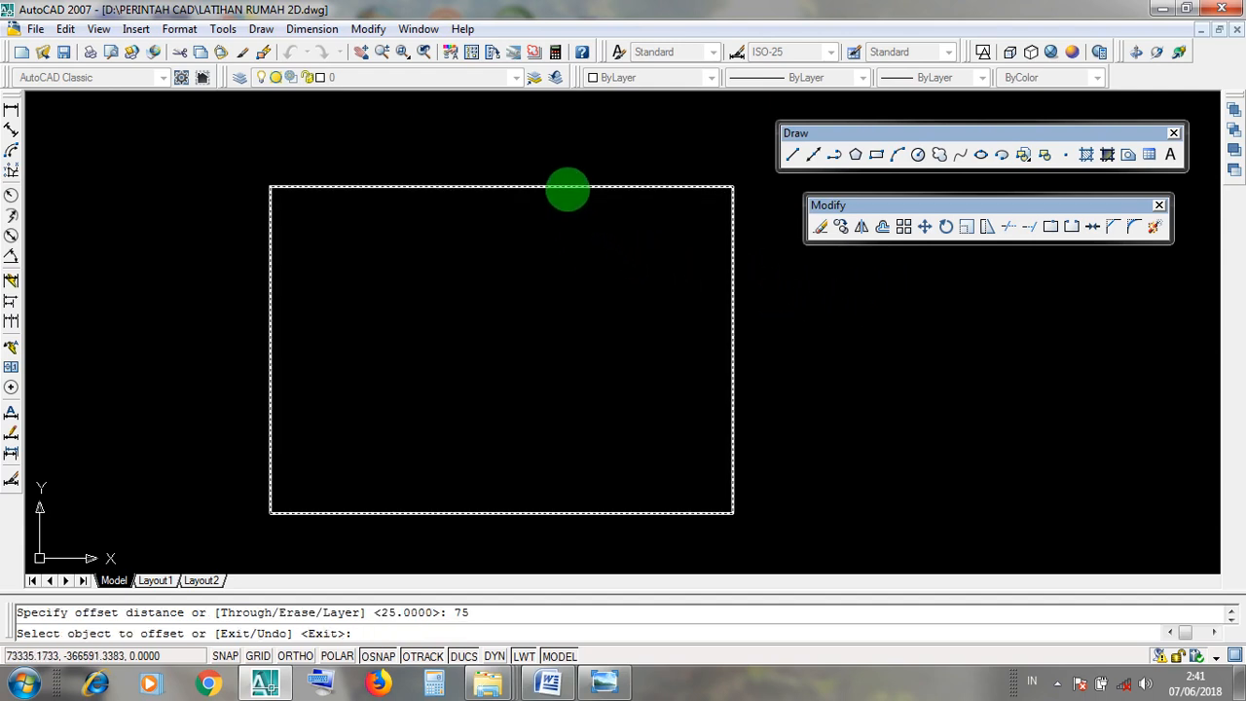
{"action": "left_click", "coordinate": [581, 187]}
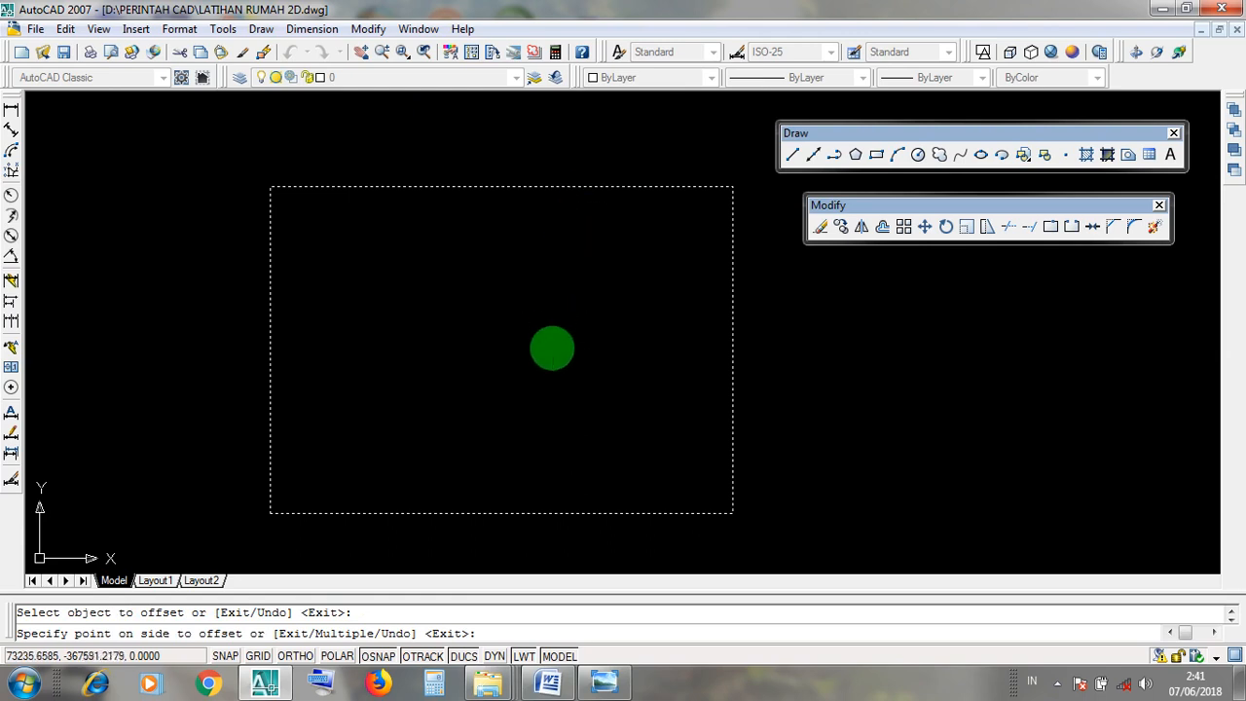
{"action": "left_click", "coordinate": [508, 364]}
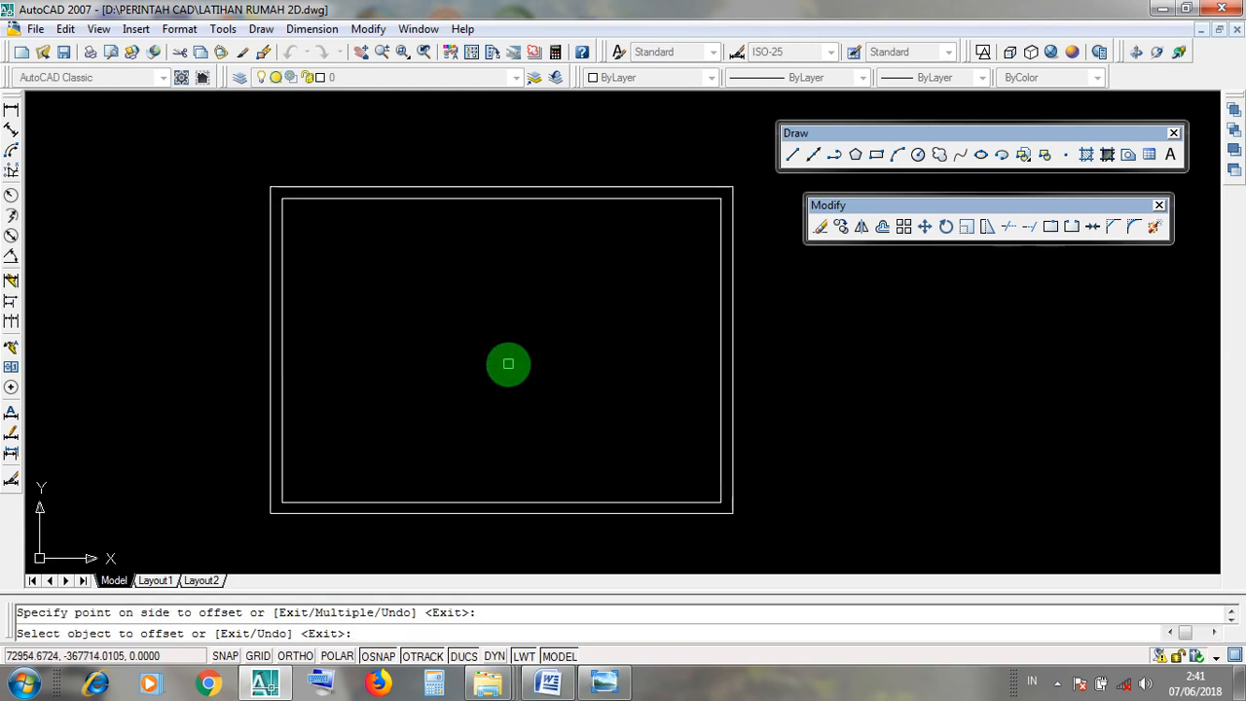
Finish the Offset command and erase the outer A4 rectangle, keeping only the inner one
{"action": "key", "text": "Return"}
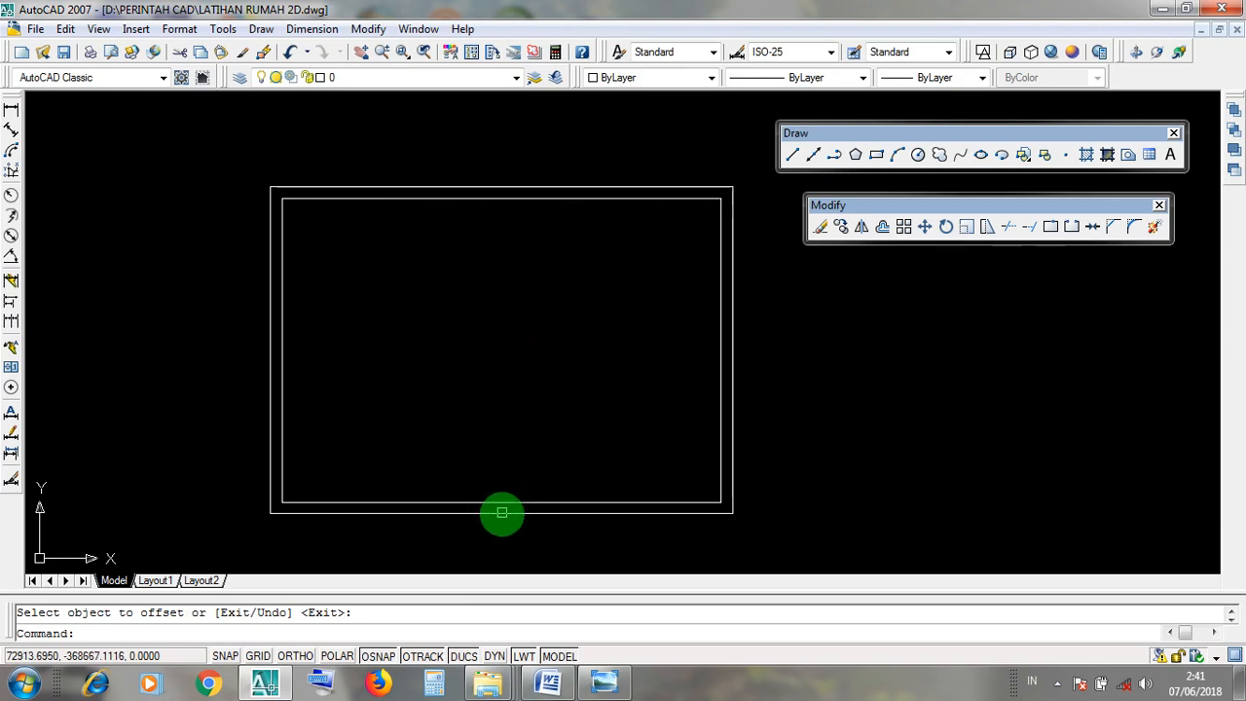
{"action": "left_click", "coordinate": [502, 514]}
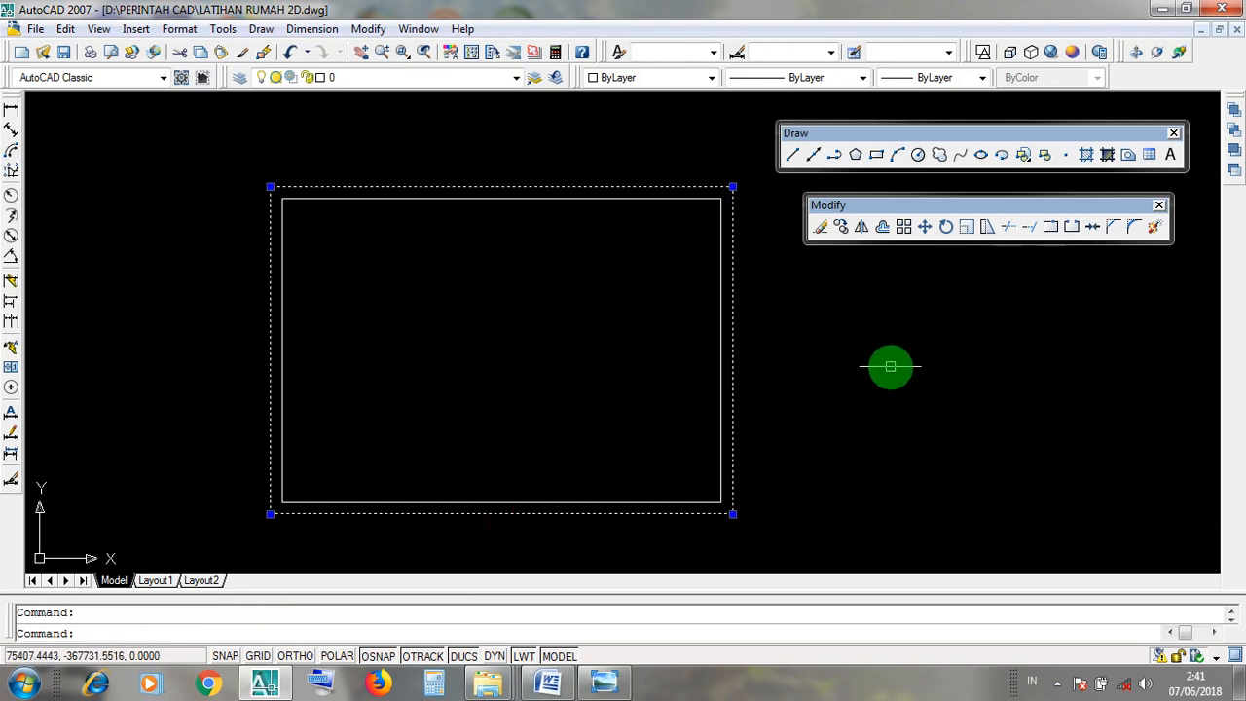
{"action": "key", "text": "Delete"}
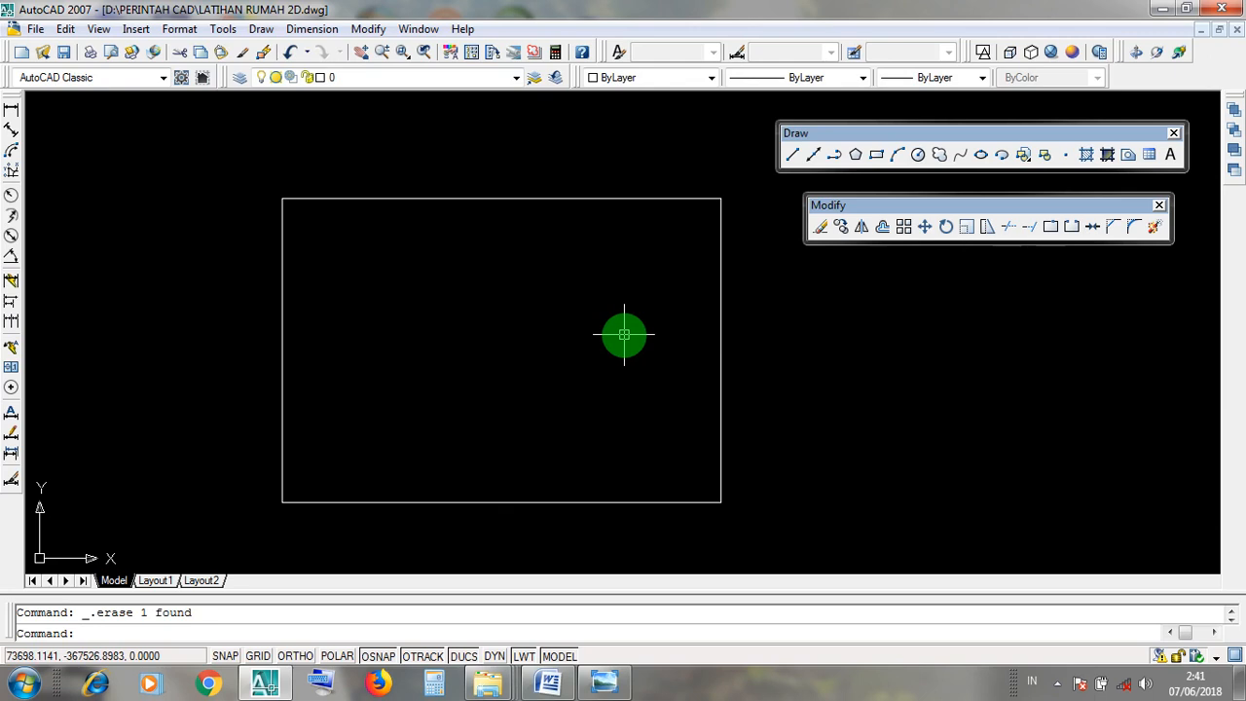
Examine the double border lines along the lower edge of the RENCANA ATAP example sheet with the vertical title block
{"action": "scroll", "coordinate": [626, 332], "scroll_direction": "down", "scroll_amount": 5}
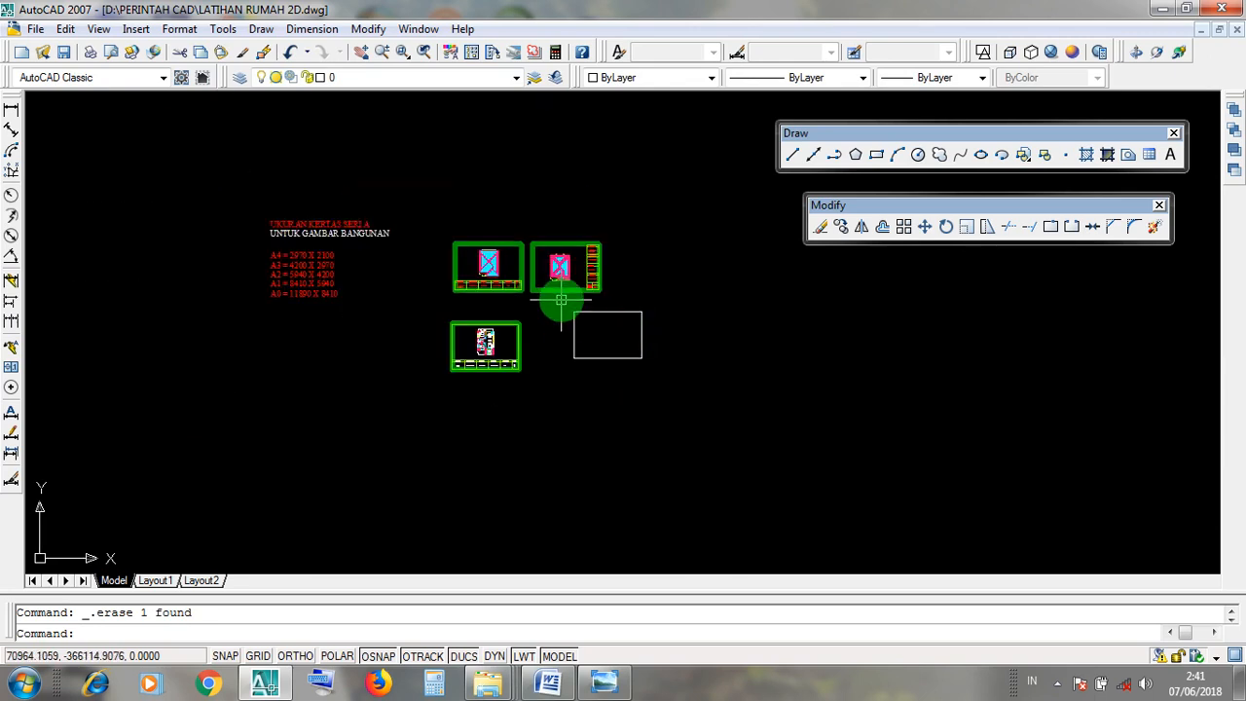
{"action": "scroll", "coordinate": [570, 287], "scroll_direction": "up", "scroll_amount": 4}
{"action": "scroll", "coordinate": [571, 287], "scroll_direction": "up", "scroll_amount": 8}
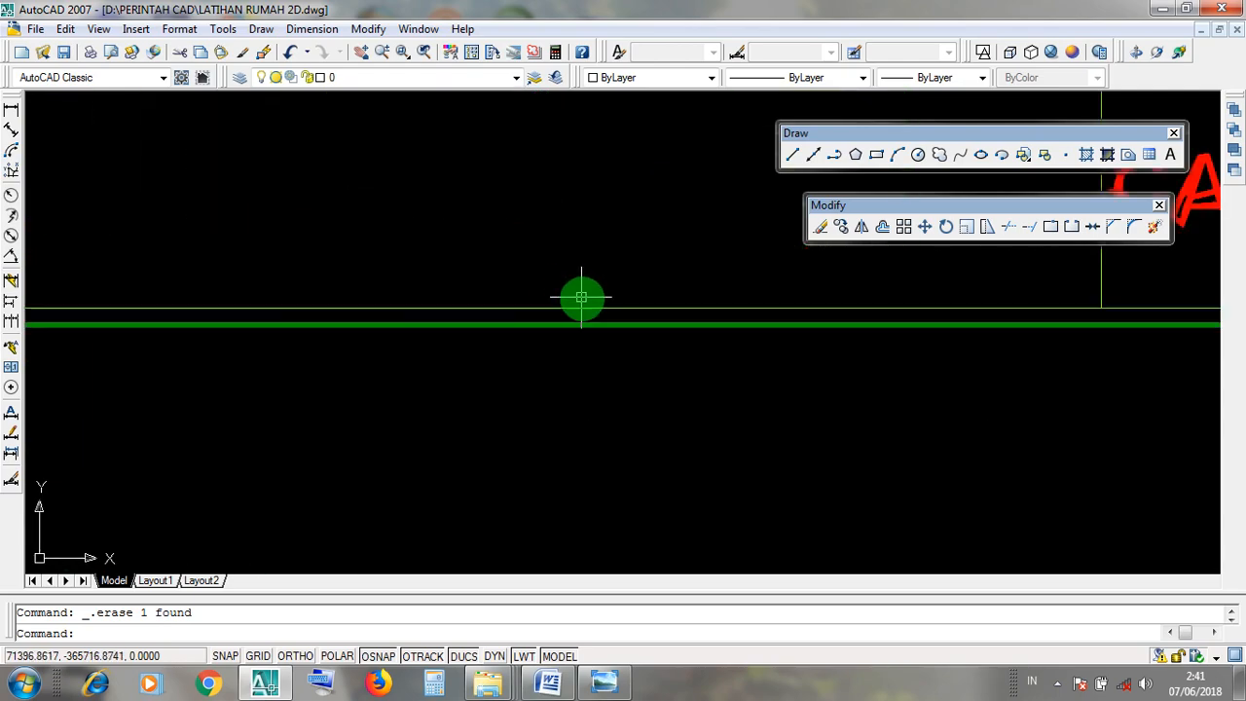
{"action": "scroll", "coordinate": [597, 350], "scroll_direction": "down", "scroll_amount": 5}
{"action": "middle_click_drag", "start_coordinate": [600, 336], "coordinate": [598, 457]}
{"action": "scroll", "coordinate": [598, 456], "scroll_direction": "up", "scroll_amount": 3}
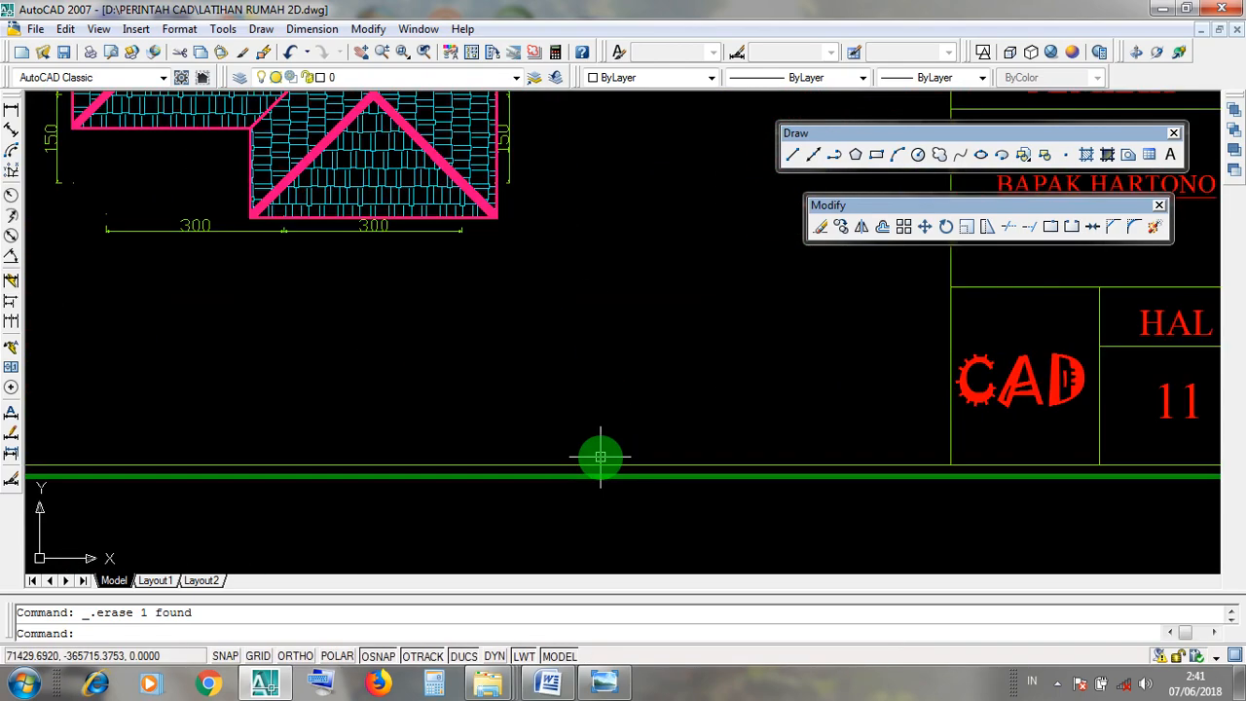
{"action": "left_click", "coordinate": [599, 470]}
{"action": "scroll", "coordinate": [600, 472], "scroll_direction": "down", "scroll_amount": 6}
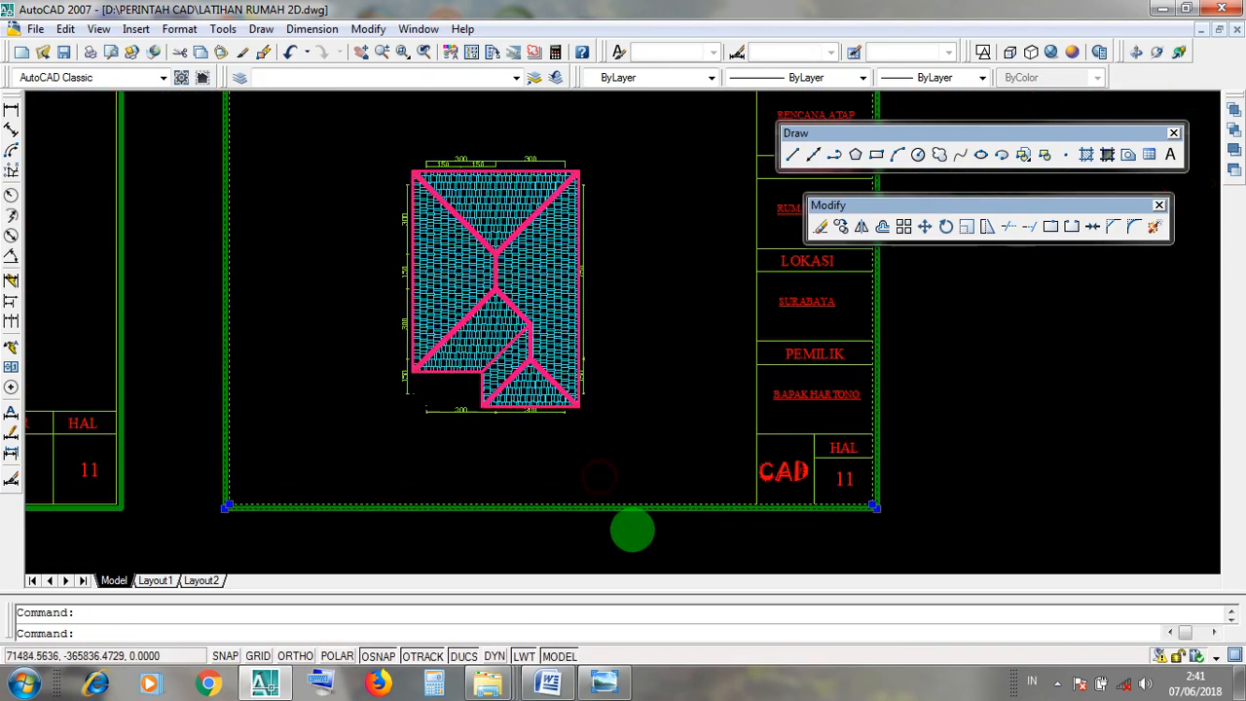
{"action": "scroll", "coordinate": [632, 526], "scroll_direction": "up", "scroll_amount": 4}
{"action": "scroll", "coordinate": [632, 528], "scroll_direction": "up", "scroll_amount": 4}
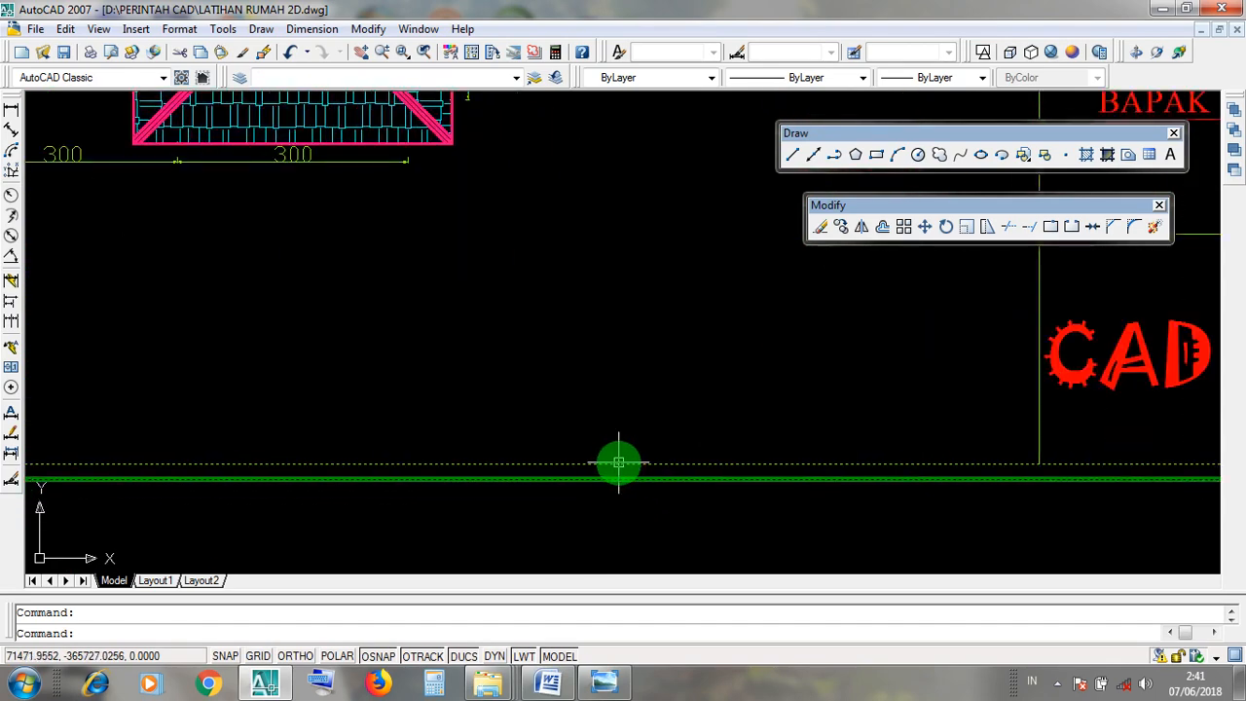
{"action": "scroll", "coordinate": [623, 487], "scroll_direction": "up", "scroll_amount": 2}
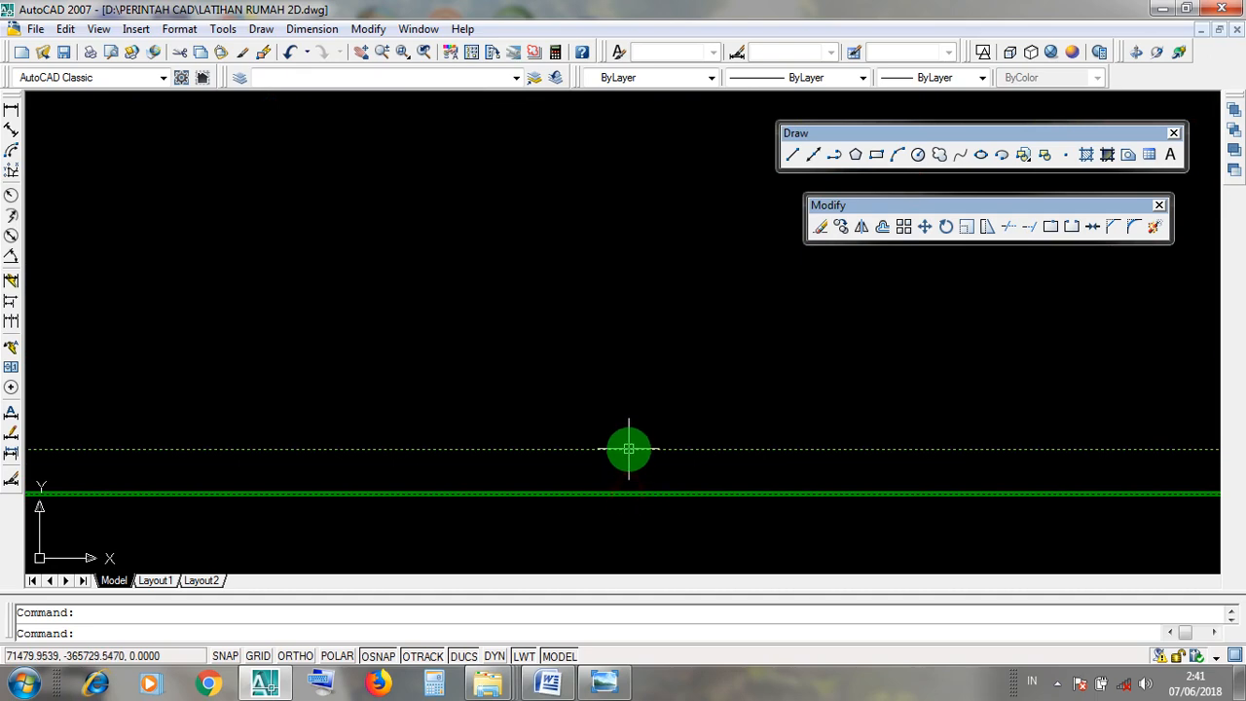
{"action": "scroll", "coordinate": [629, 447], "scroll_direction": "down", "scroll_amount": 6}
{"action": "key", "text": "Escape"}
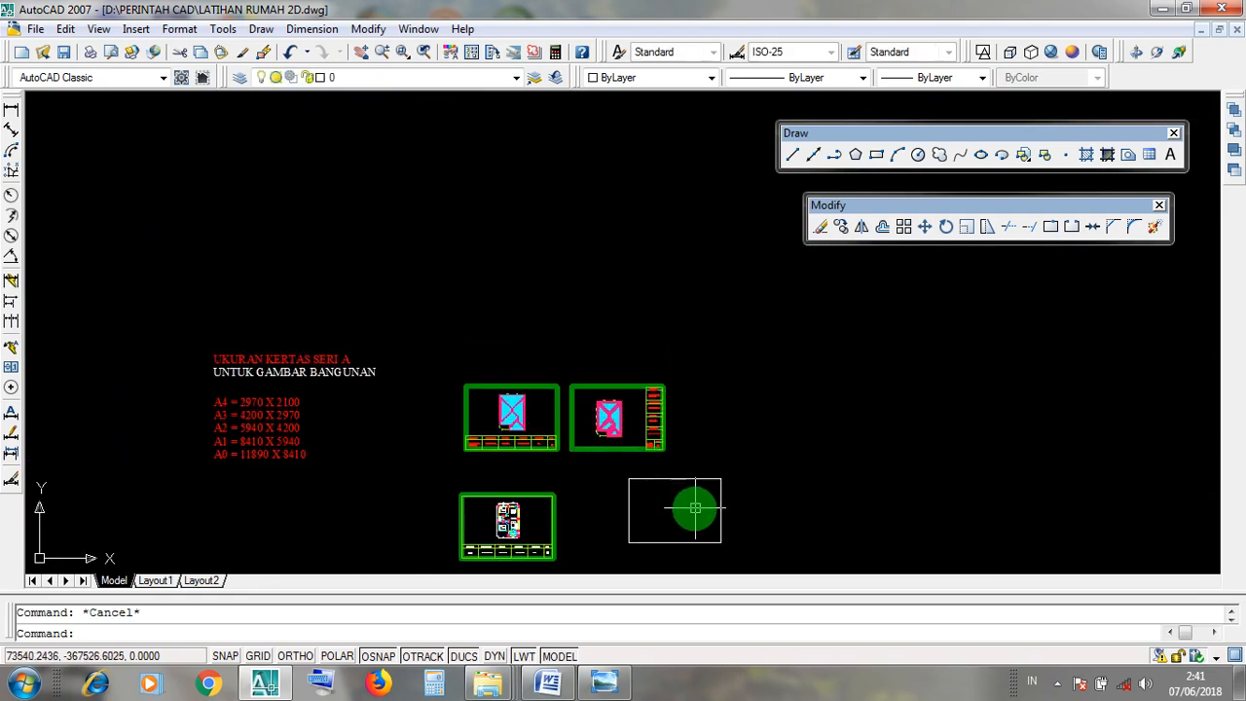
{"action": "middle_click_drag", "start_coordinate": [659, 498], "coordinate": [610, 464]}
Switch to the OFFSET notes in Word, change the example offset value to 25, and review the listed instructions
{"action": "left_click", "coordinate": [874, 238]}
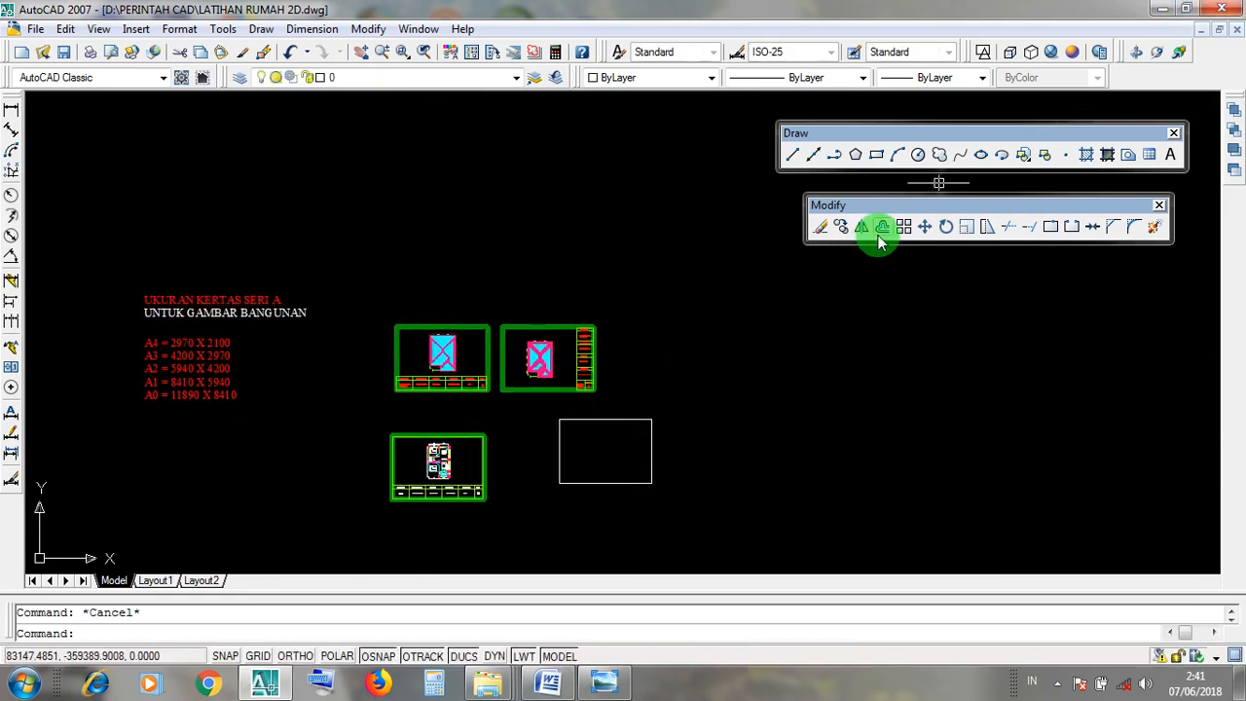
{"action": "left_click", "coordinate": [596, 483]}
{"action": "left_click", "coordinate": [1027, 35]}
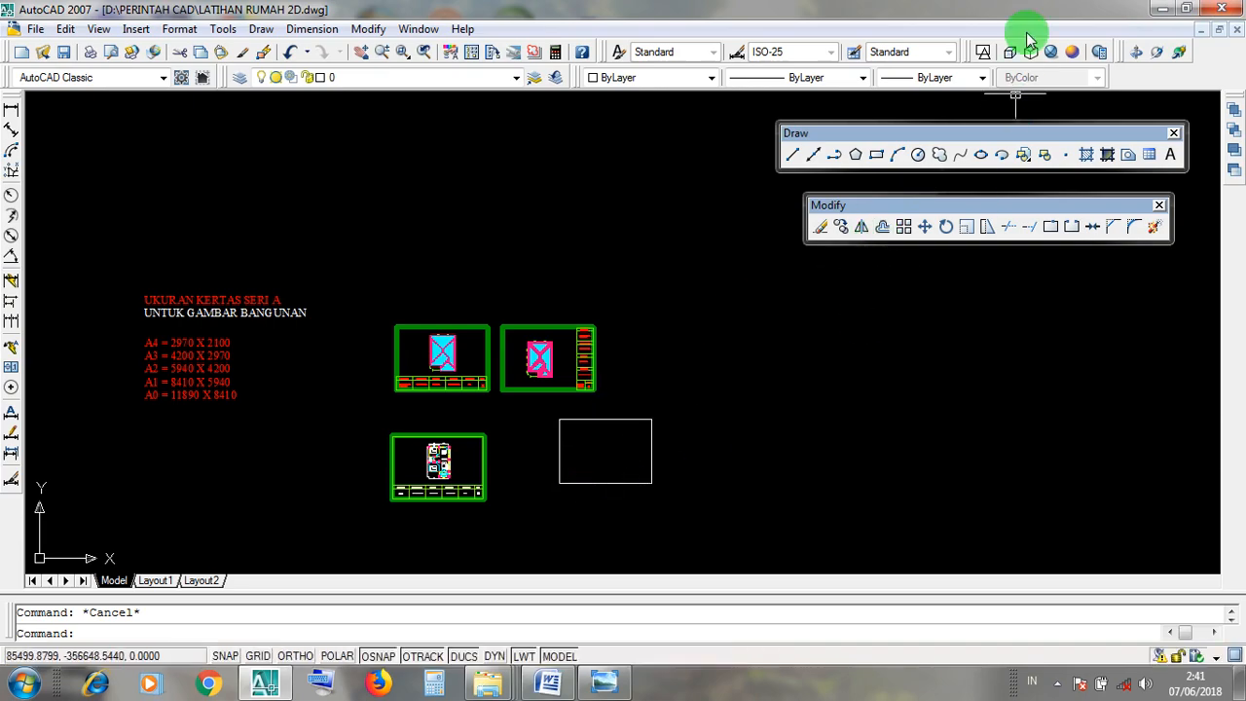
{"action": "left_click", "coordinate": [1156, 10]}
{"action": "left_click", "coordinate": [549, 683]}
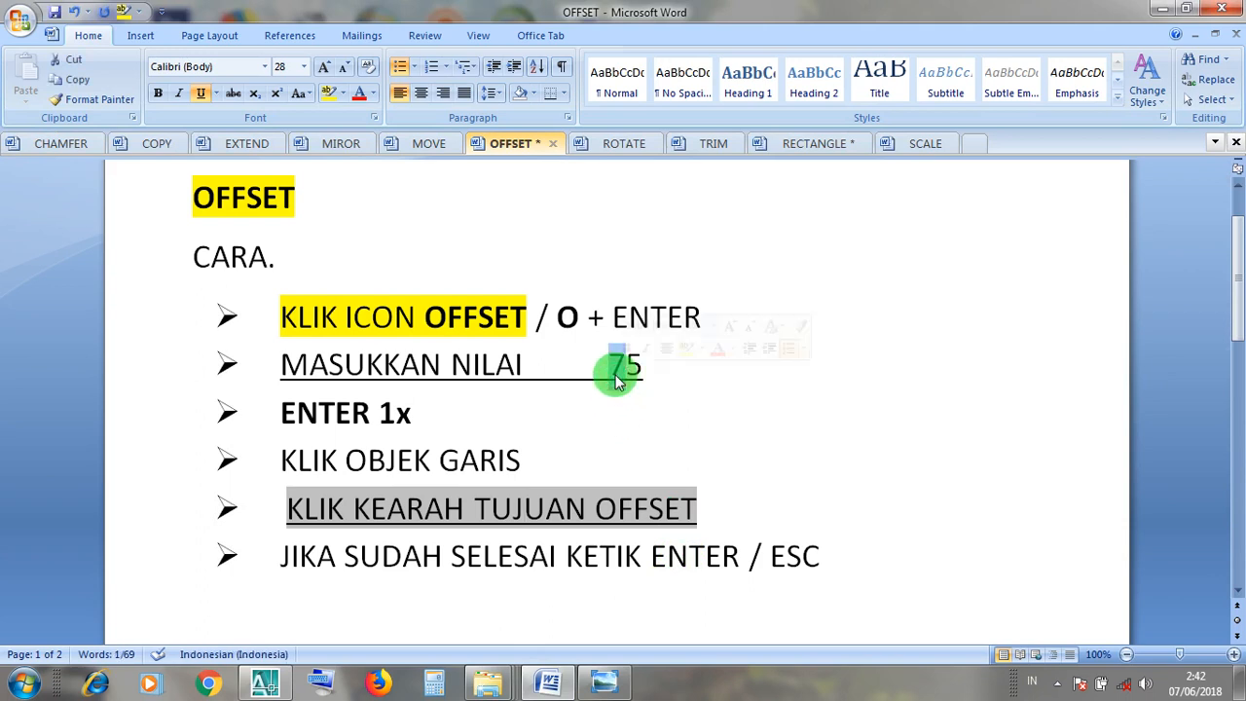
{"action": "type", "text": "2"}
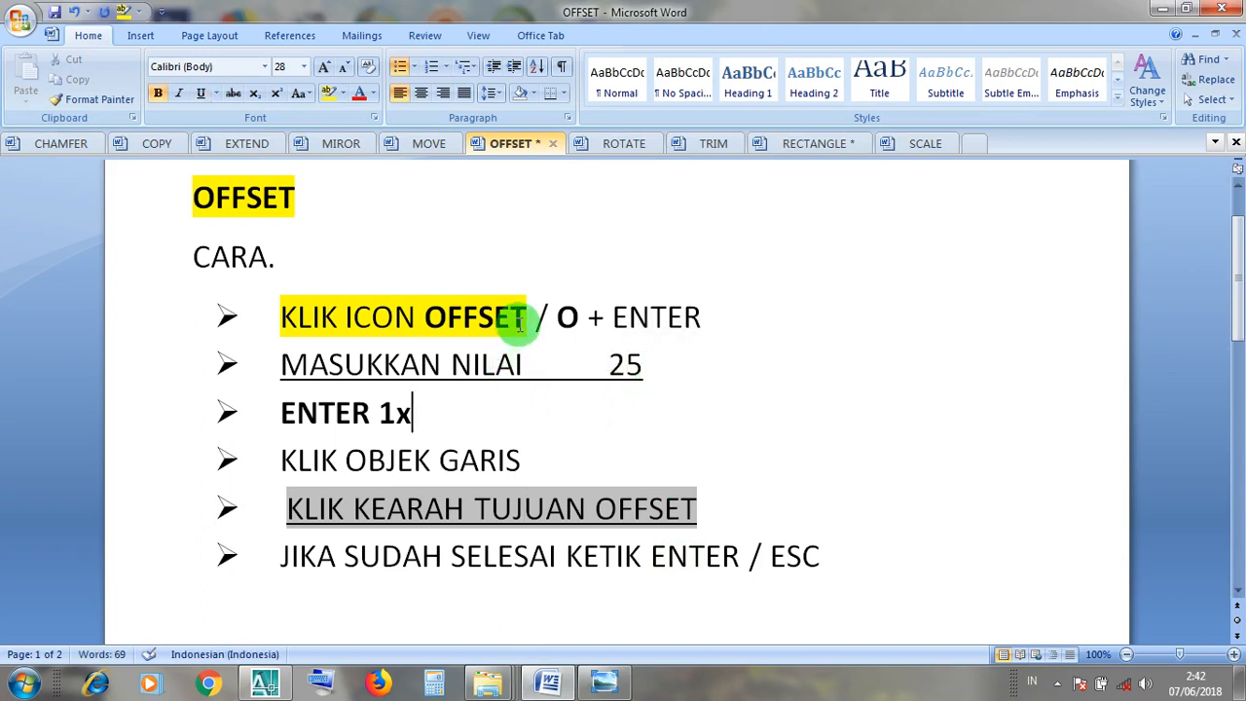
{"action": "left_click", "coordinate": [629, 317]}
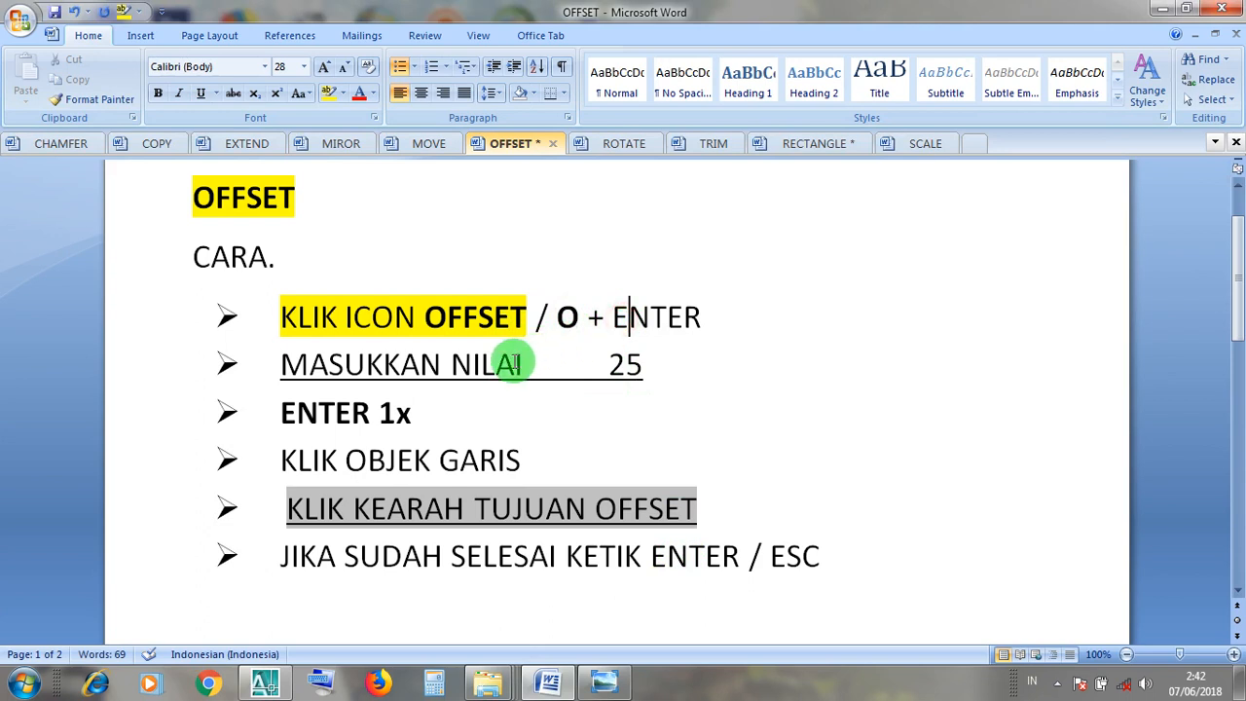
{"action": "left_click", "coordinate": [384, 414]}
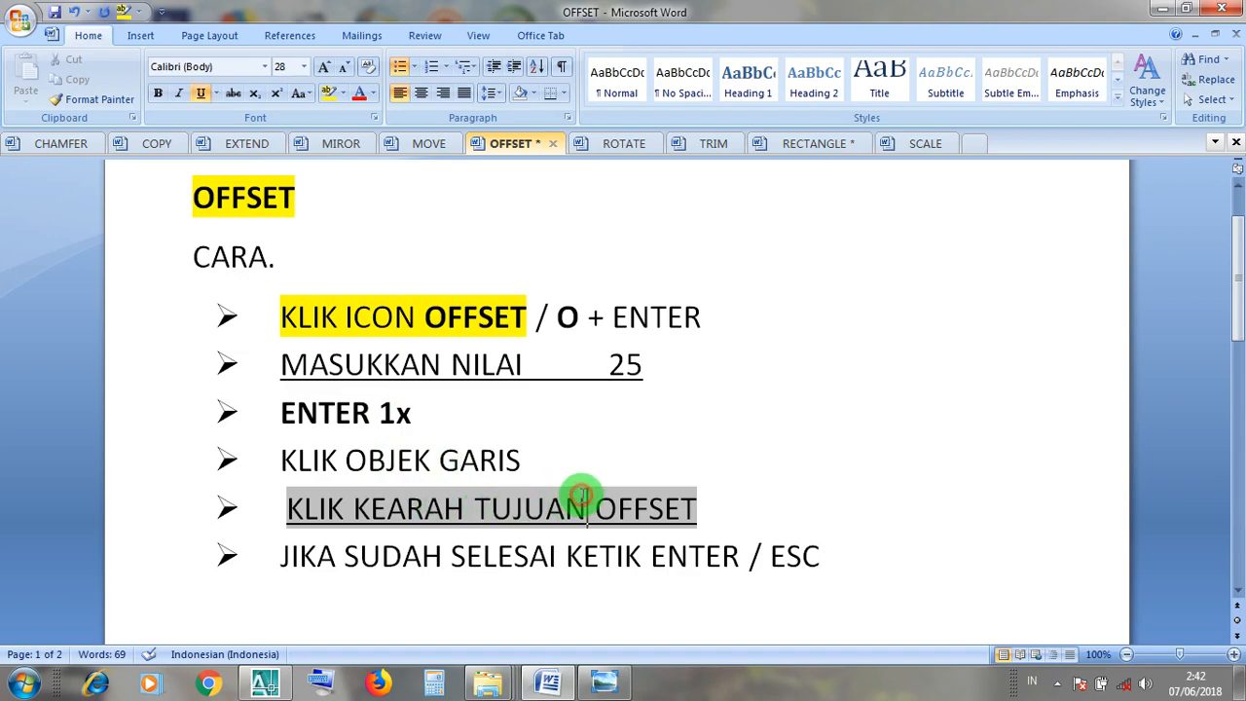
Switch back to AutoCAD and offset the remaining rectangle inward by 25 to form the second border line
{"action": "left_click", "coordinate": [1161, 9]}
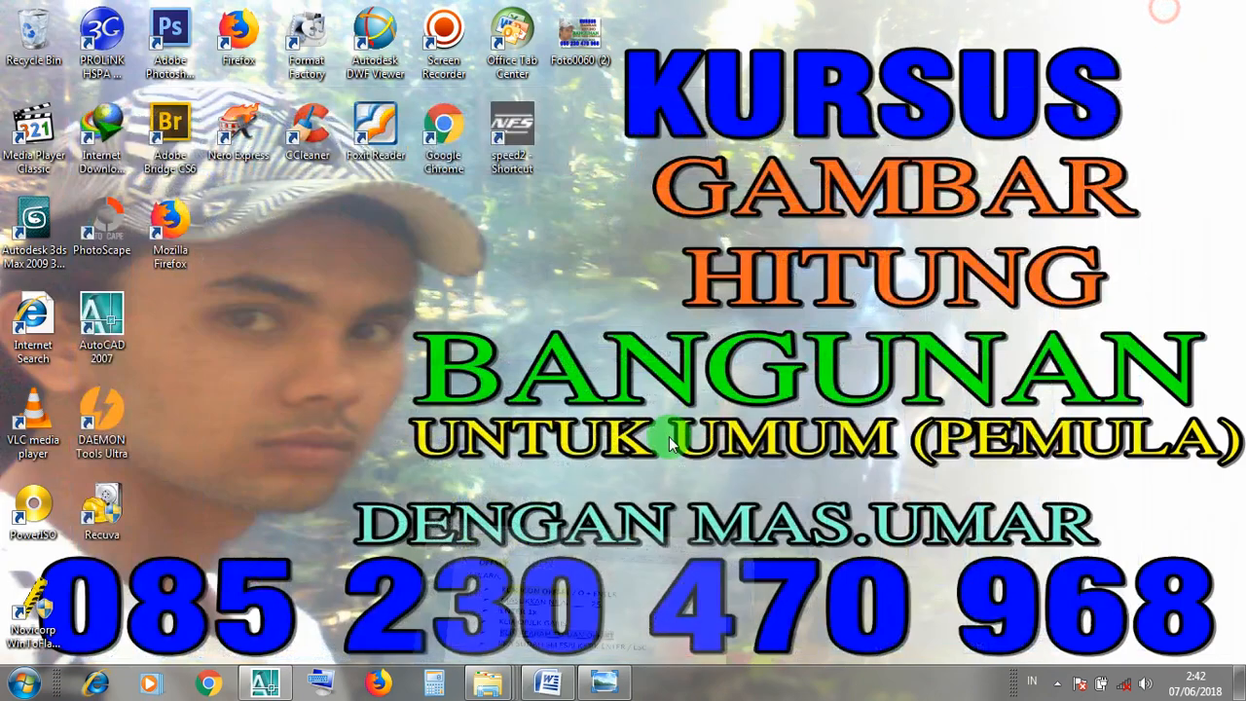
{"action": "left_click", "coordinate": [261, 683]}
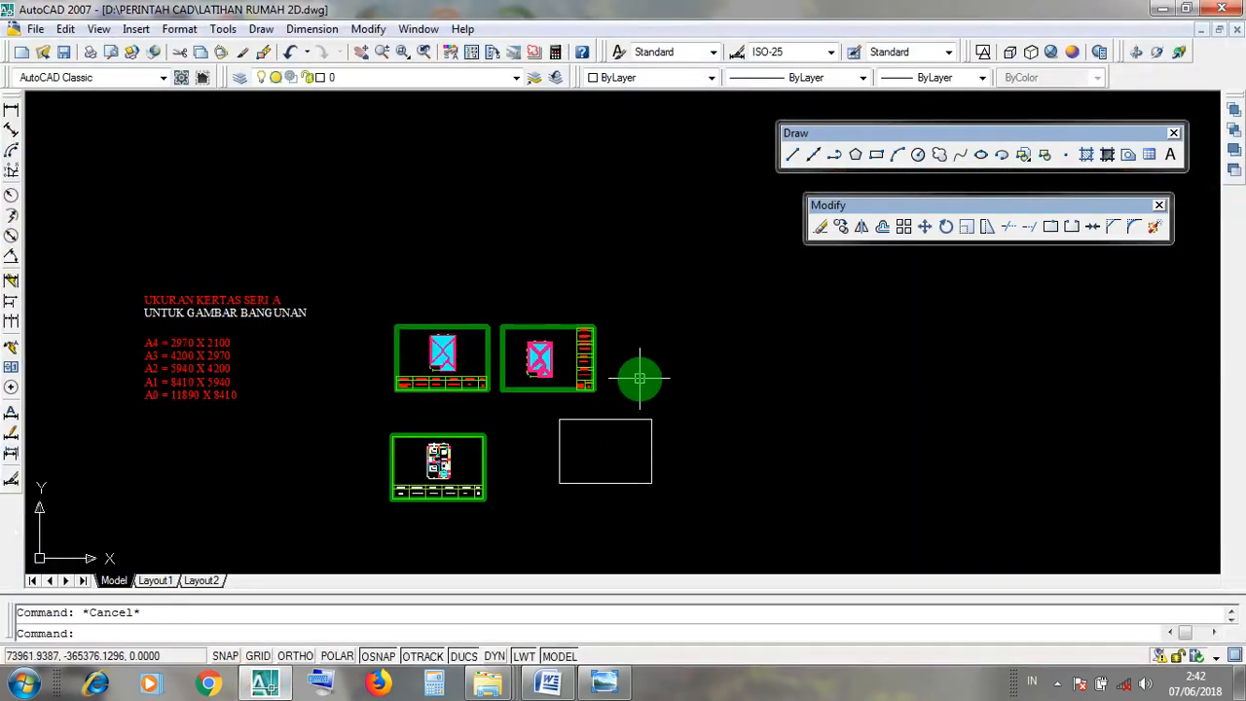
{"action": "left_click", "coordinate": [884, 228]}
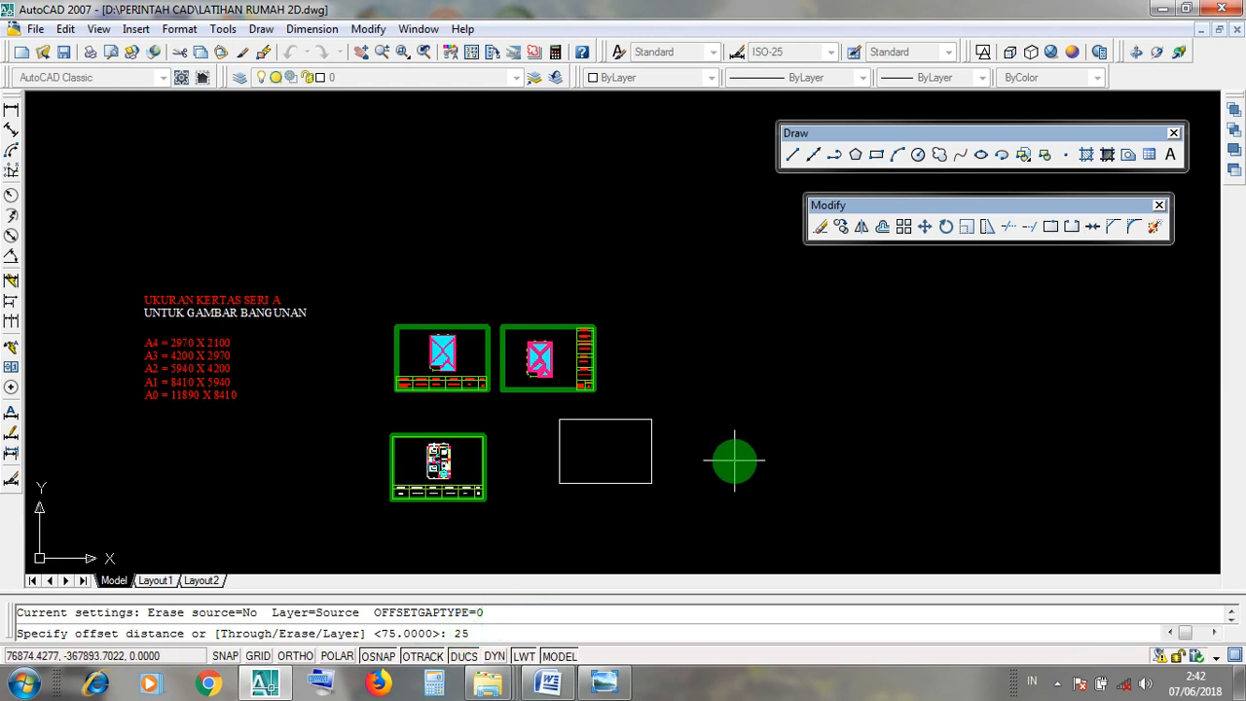
{"action": "key", "text": "Return"}
{"action": "scroll", "coordinate": [635, 485], "scroll_direction": "up", "scroll_amount": 5}
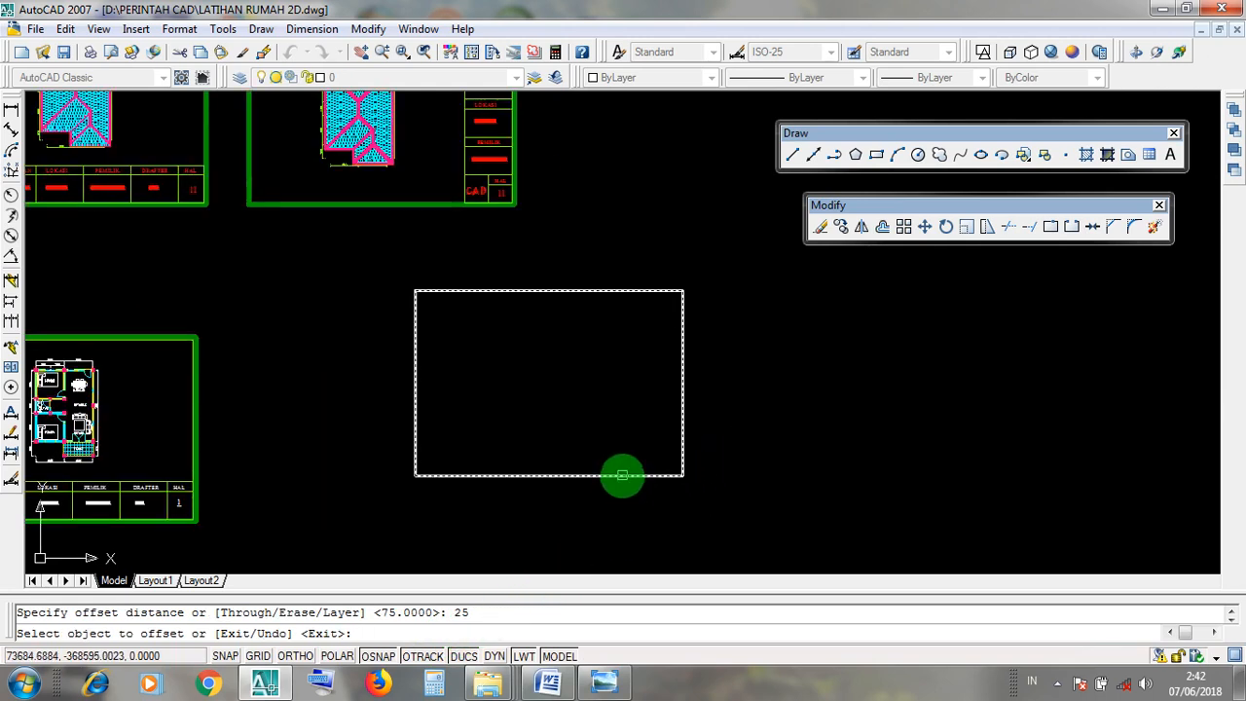
{"action": "left_click", "coordinate": [622, 475]}
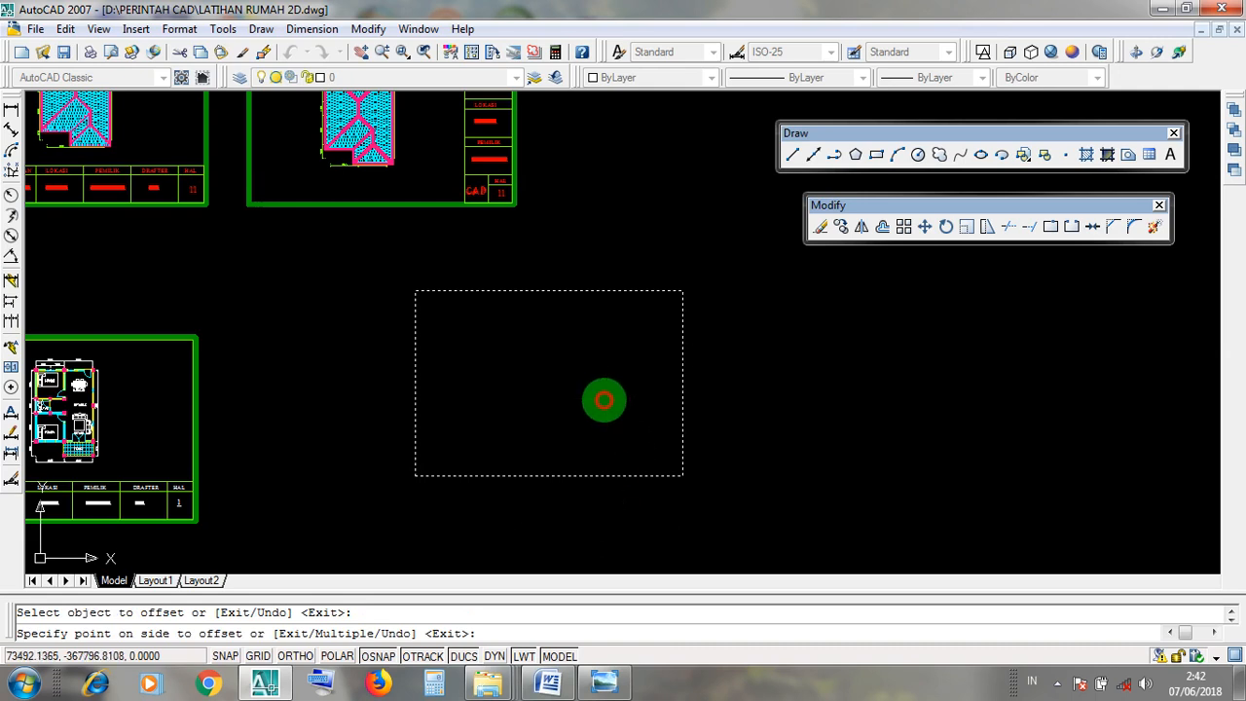
{"action": "left_click", "coordinate": [604, 399]}
{"action": "key", "text": "Return"}
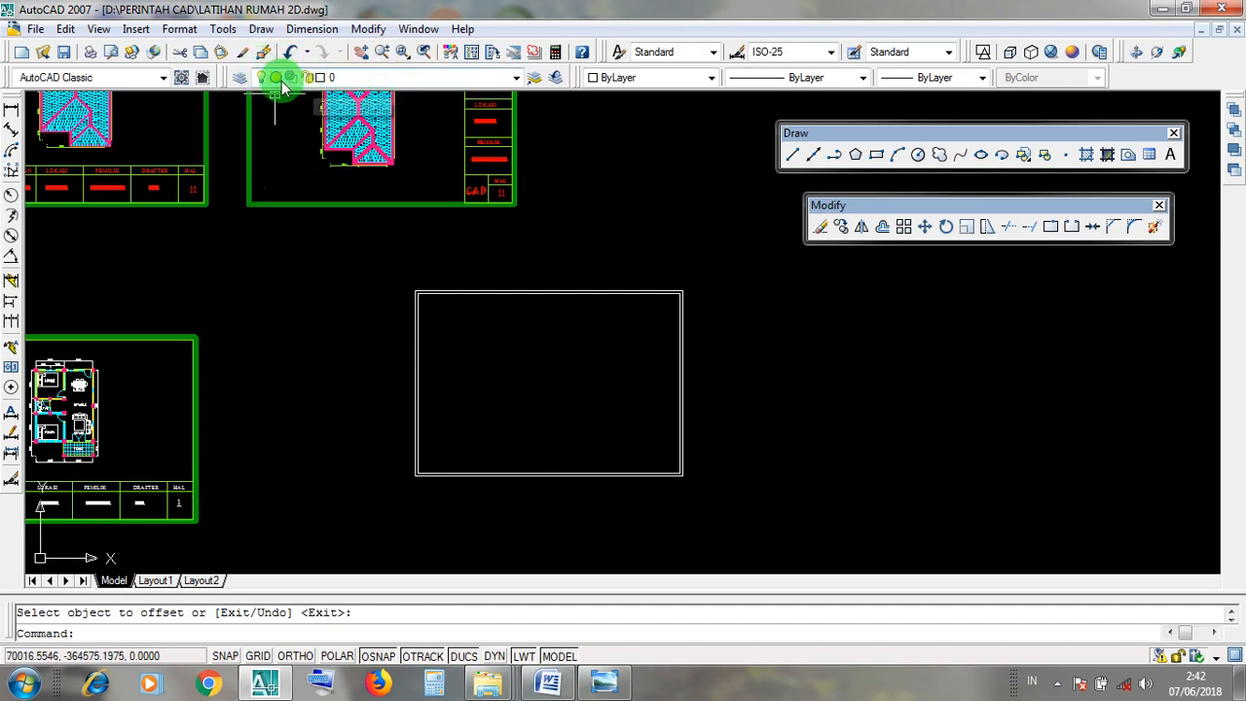
Move the inner border rectangle to the layer GARIS 0.09 and clear the selection
{"action": "left_click", "coordinate": [516, 80]}
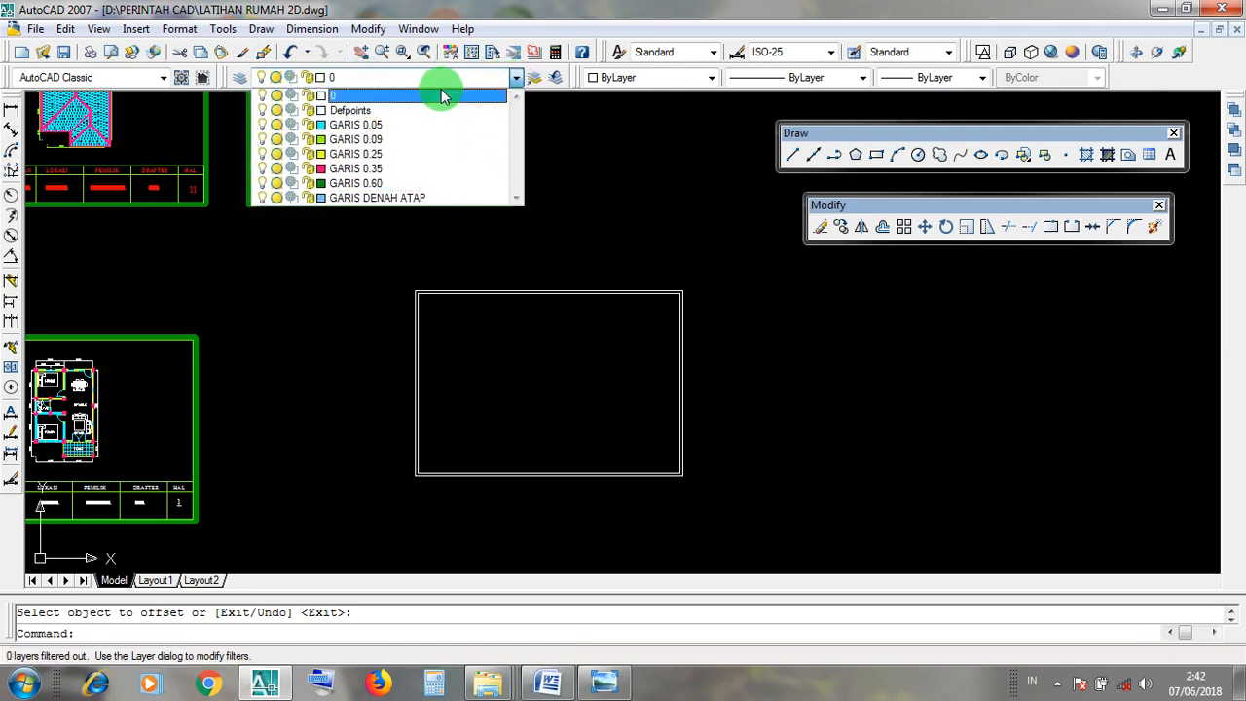
{"action": "left_click", "coordinate": [597, 237]}
{"action": "scroll", "coordinate": [565, 297], "scroll_direction": "up", "scroll_amount": 5}
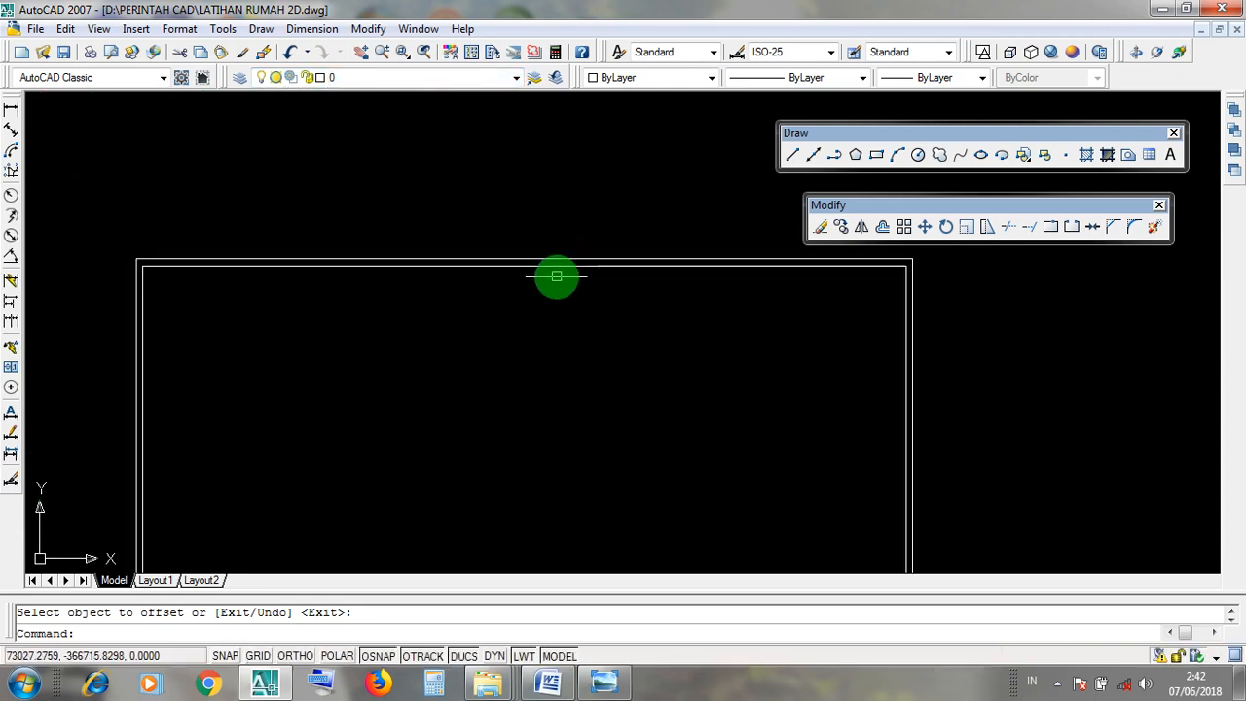
{"action": "key", "text": "Escape"}
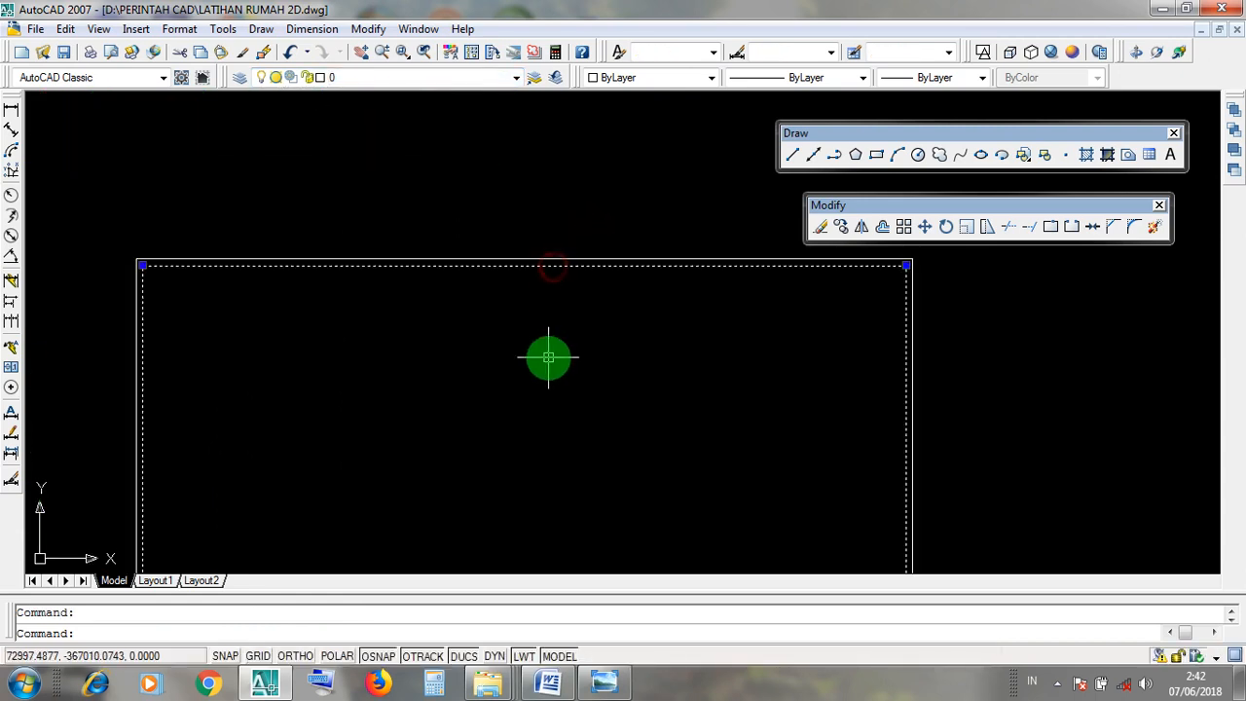
{"action": "left_click", "coordinate": [559, 265]}
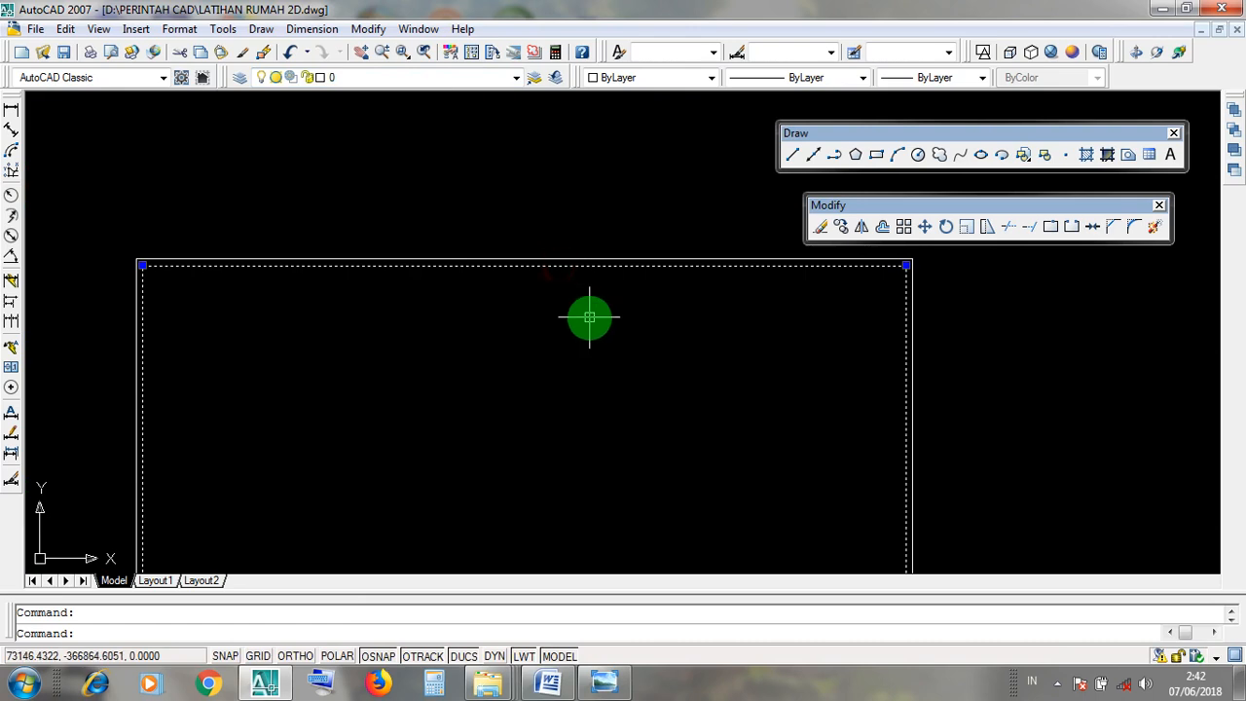
{"action": "scroll", "coordinate": [587, 317], "scroll_direction": "down", "scroll_amount": 4}
{"action": "scroll", "coordinate": [587, 337], "scroll_direction": "up", "scroll_amount": 2}
{"action": "middle_click_drag", "start_coordinate": [587, 357], "coordinate": [480, 270]}
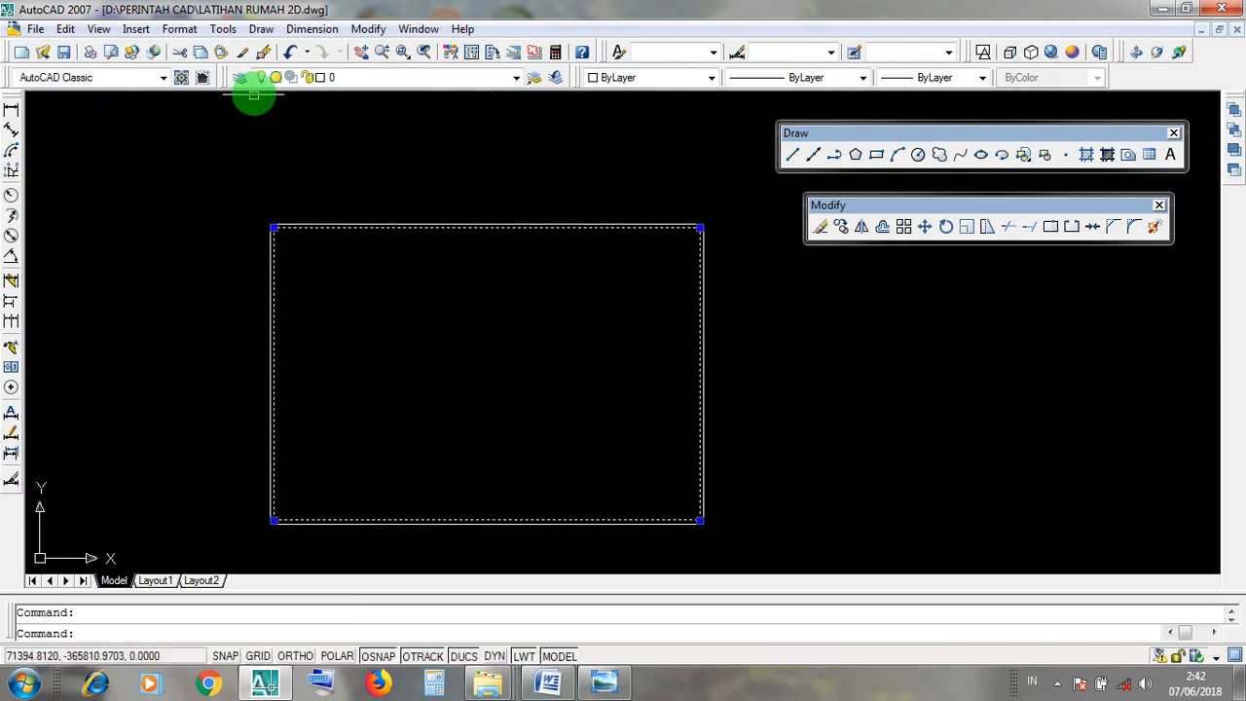
{"action": "left_click", "coordinate": [515, 80]}
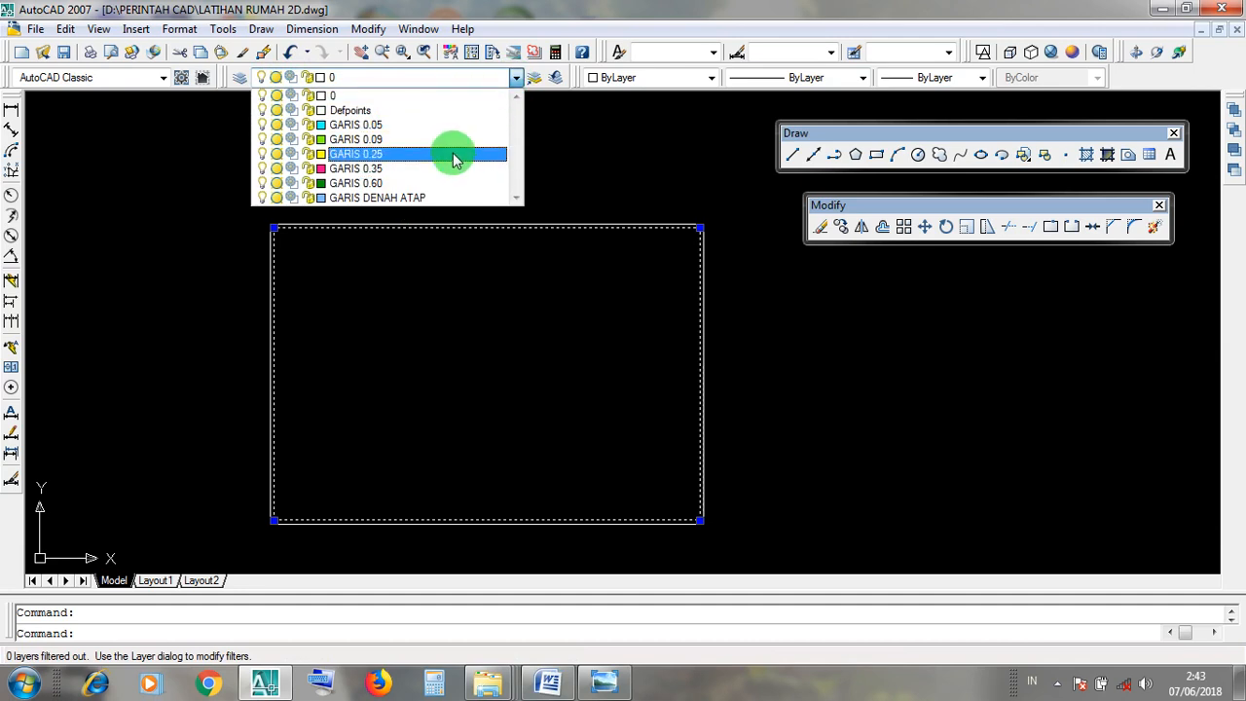
{"action": "left_click", "coordinate": [385, 141]}
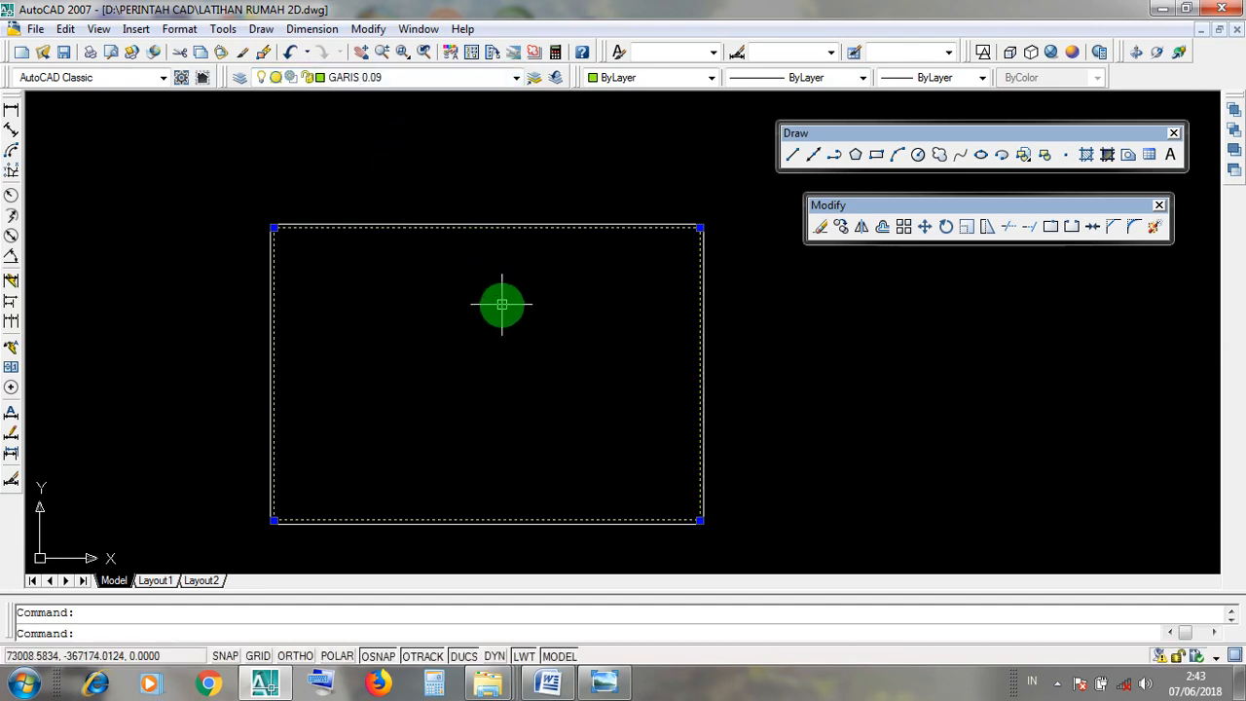
{"action": "key", "text": "Escape"}
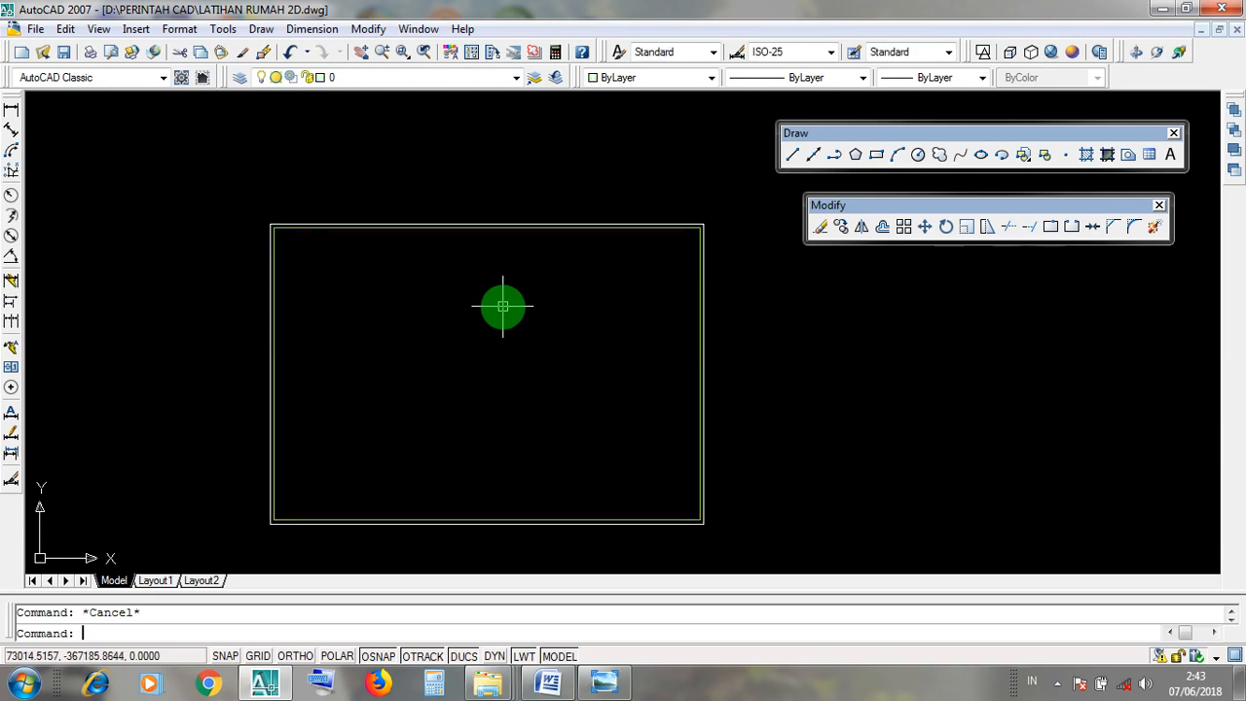
Move the outer border rectangle to the layer GARIS 0.60 and clear the selection
{"action": "middle_click_drag", "start_coordinate": [626, 326], "coordinate": [592, 320]}
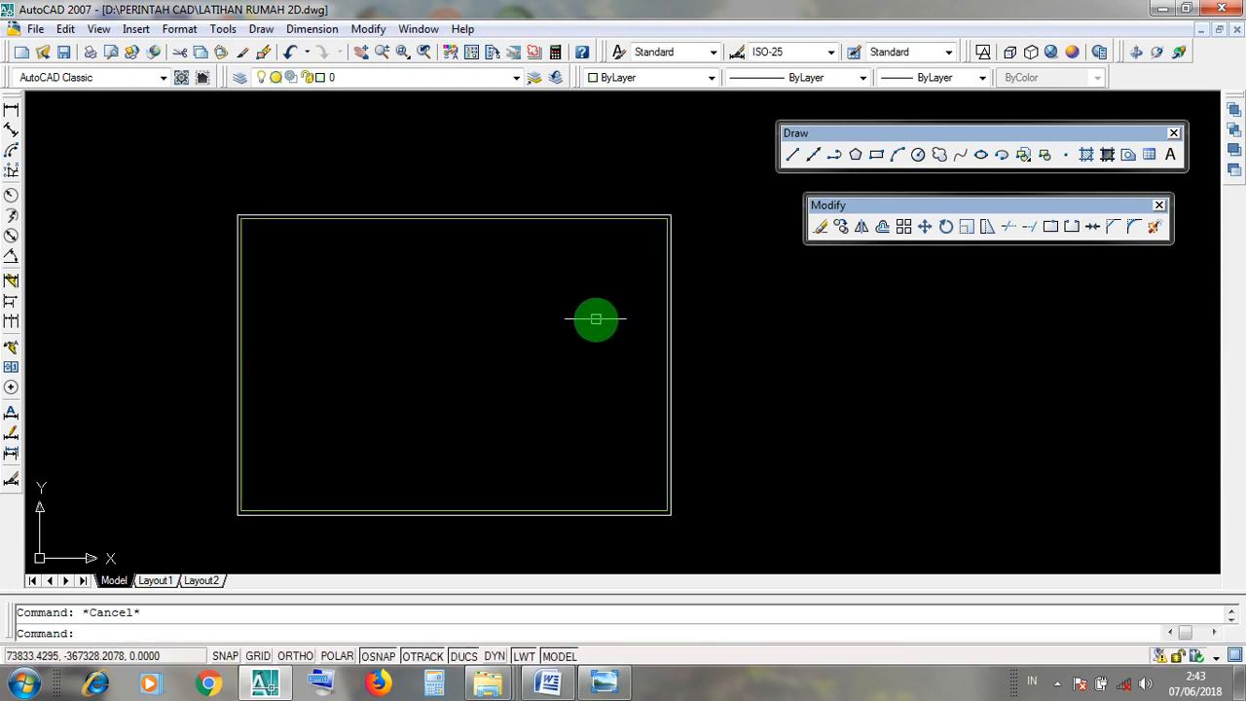
{"action": "scroll", "coordinate": [602, 283], "scroll_direction": "up", "scroll_amount": 2}
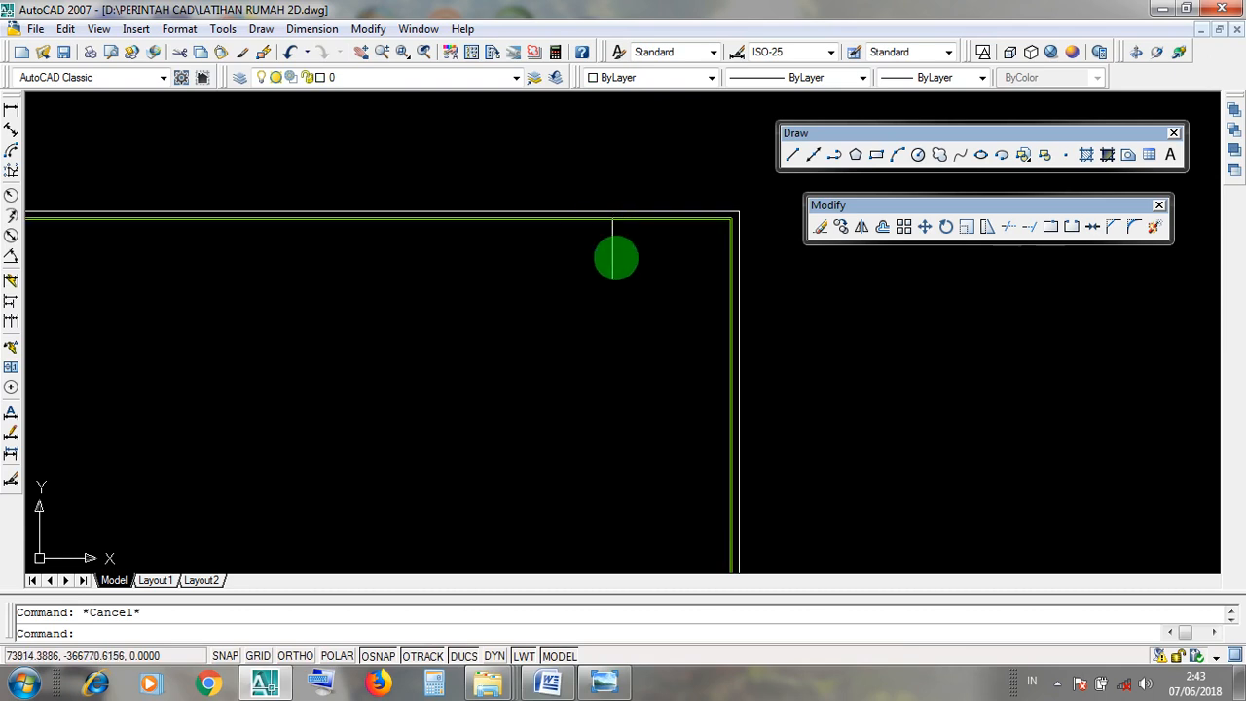
{"action": "scroll", "coordinate": [594, 297], "scroll_direction": "down", "scroll_amount": 3}
{"action": "scroll", "coordinate": [537, 267], "scroll_direction": "up", "scroll_amount": 5}
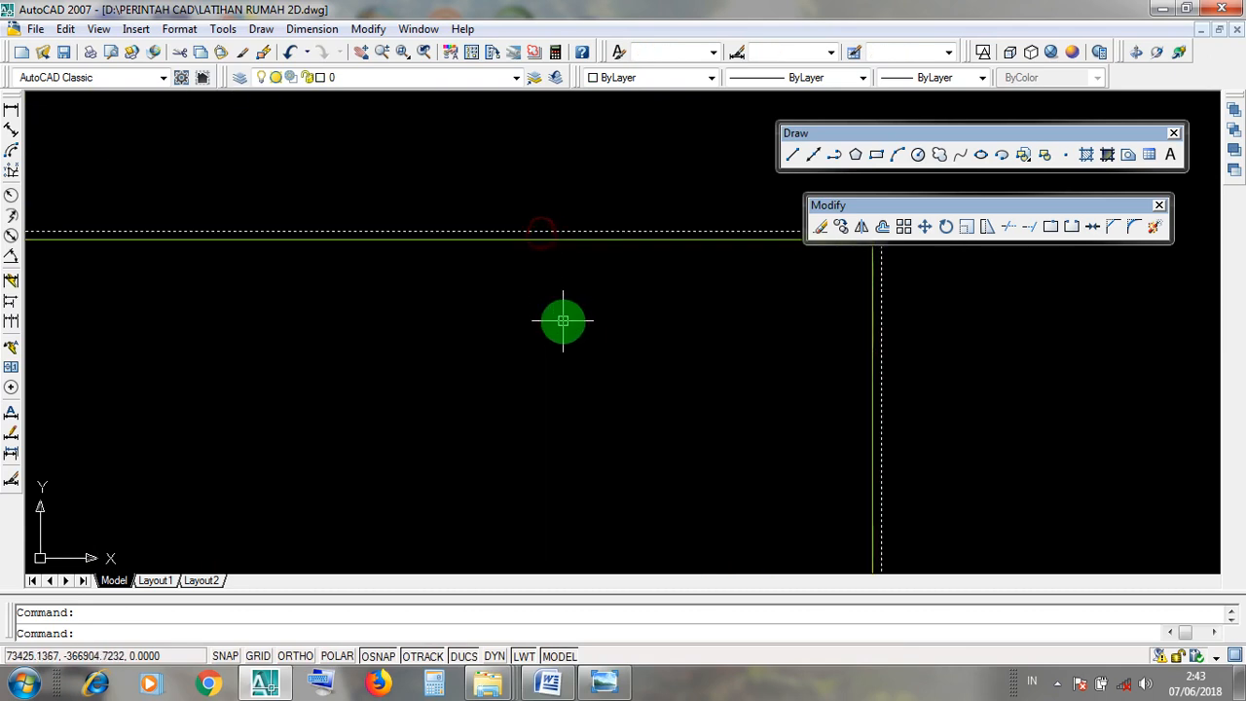
{"action": "scroll", "coordinate": [561, 321], "scroll_direction": "down", "scroll_amount": 2}
{"action": "mouse_move", "coordinate": [561, 320]}
{"action": "middle_mouse_down"}
{"action": "mouse_move", "coordinate": [536, 267]}
{"action": "mouse_move", "coordinate": [538, 173]}
{"action": "middle_mouse_up"}
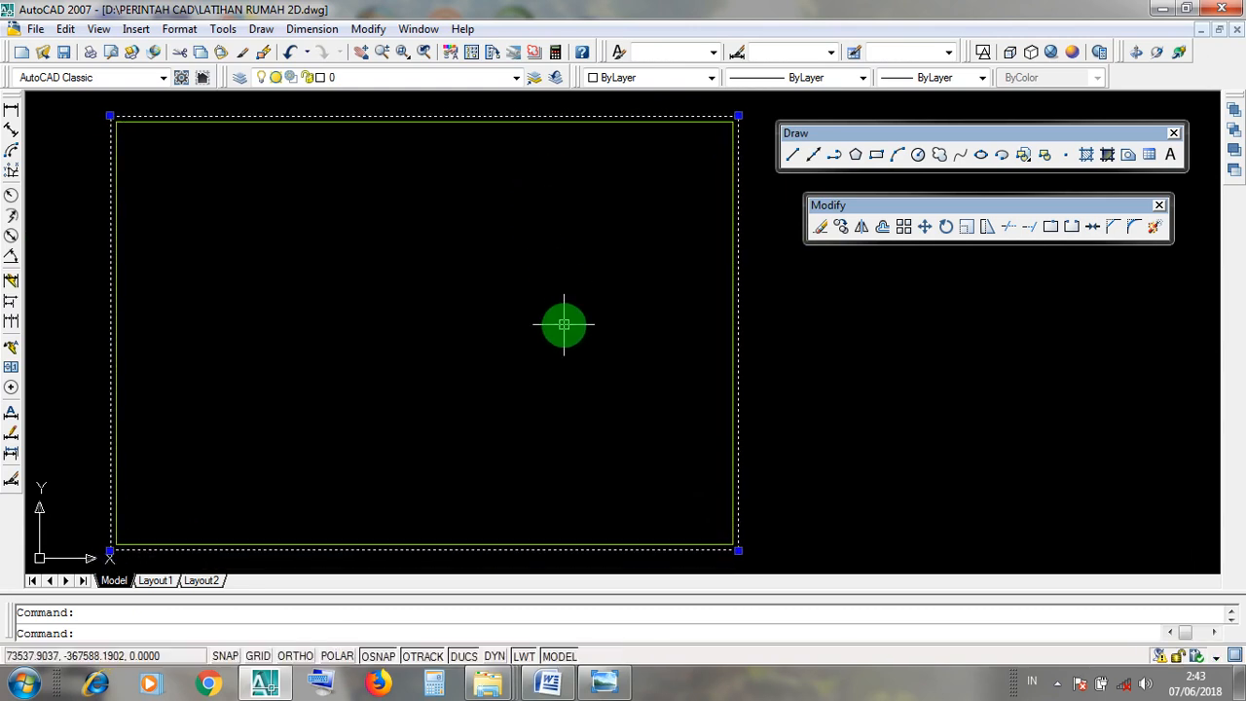
{"action": "middle_click_drag", "start_coordinate": [547, 260], "coordinate": [574, 350]}
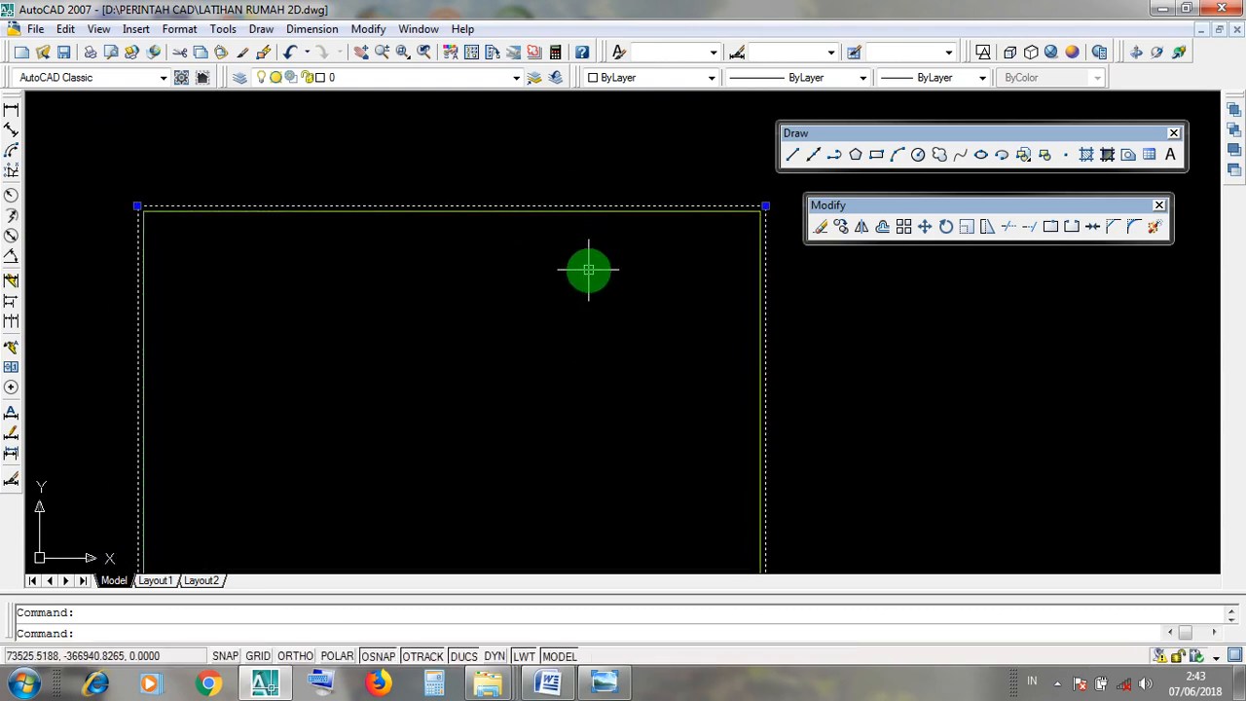
{"action": "middle_click_drag", "start_coordinate": [573, 269], "coordinate": [571, 298]}
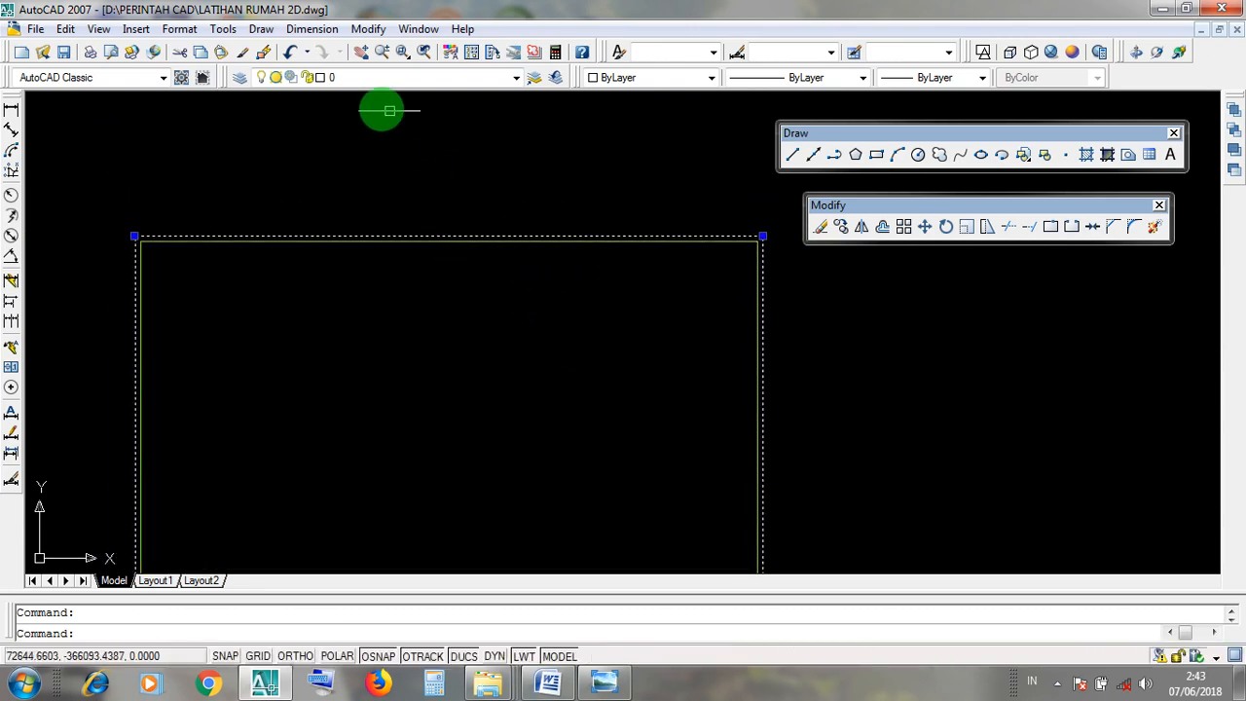
{"action": "left_click", "coordinate": [517, 78]}
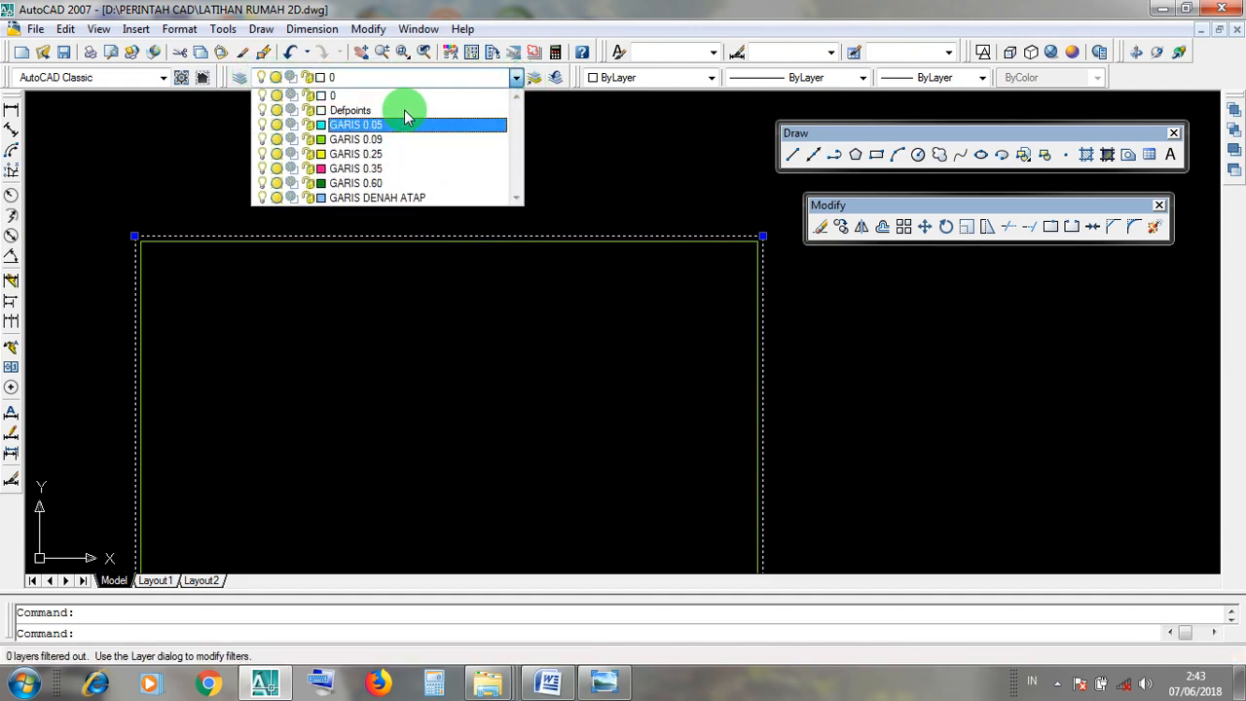
{"action": "left_click", "coordinate": [399, 190]}
{"action": "middle_click_drag", "start_coordinate": [554, 337], "coordinate": [531, 222]}
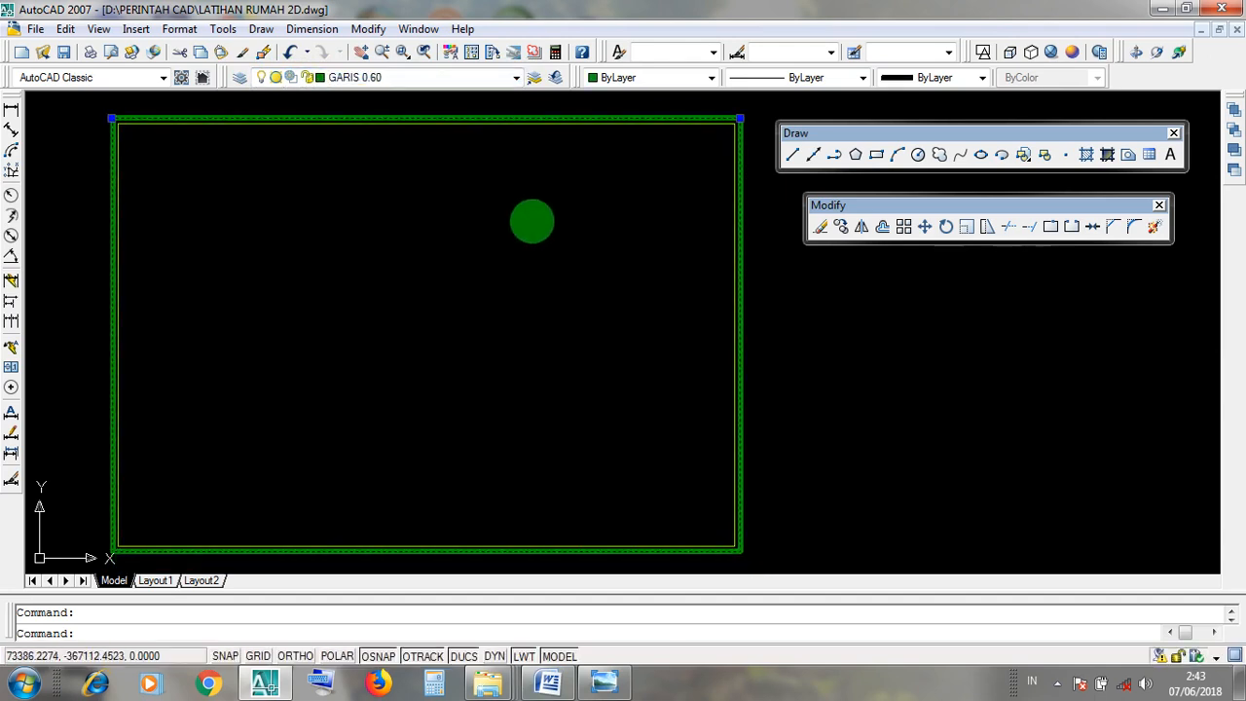
{"action": "scroll", "coordinate": [536, 287], "scroll_direction": "down", "scroll_amount": 2}
{"action": "key", "text": "Escape"}
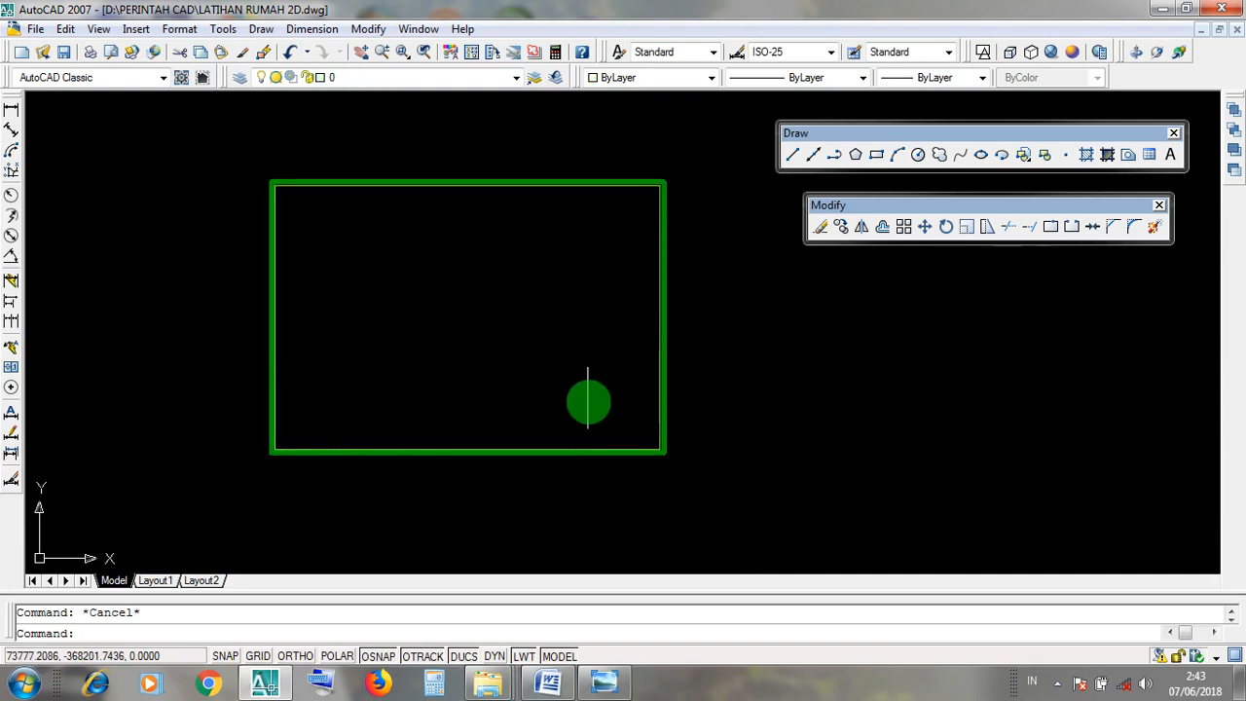
Turn the lineweight display off and on again to compare the two border lines
{"action": "scroll", "coordinate": [584, 457], "scroll_direction": "up", "scroll_amount": 4}
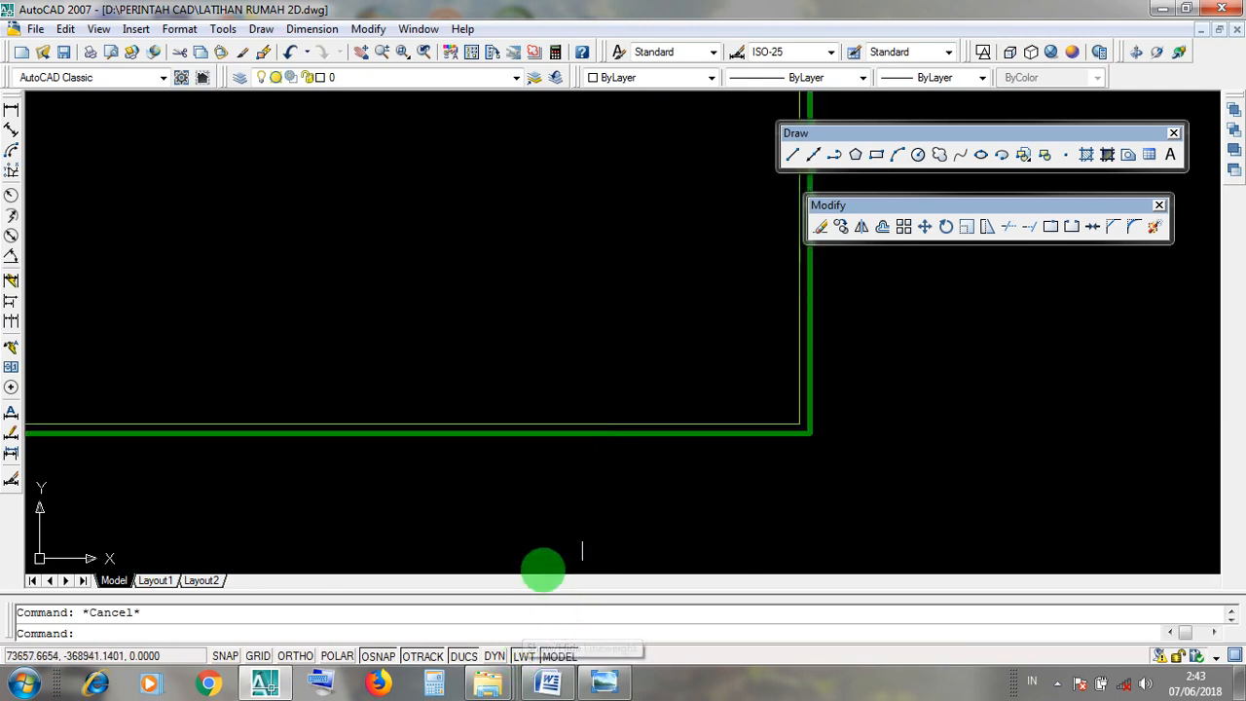
{"action": "left_click", "coordinate": [522, 657]}
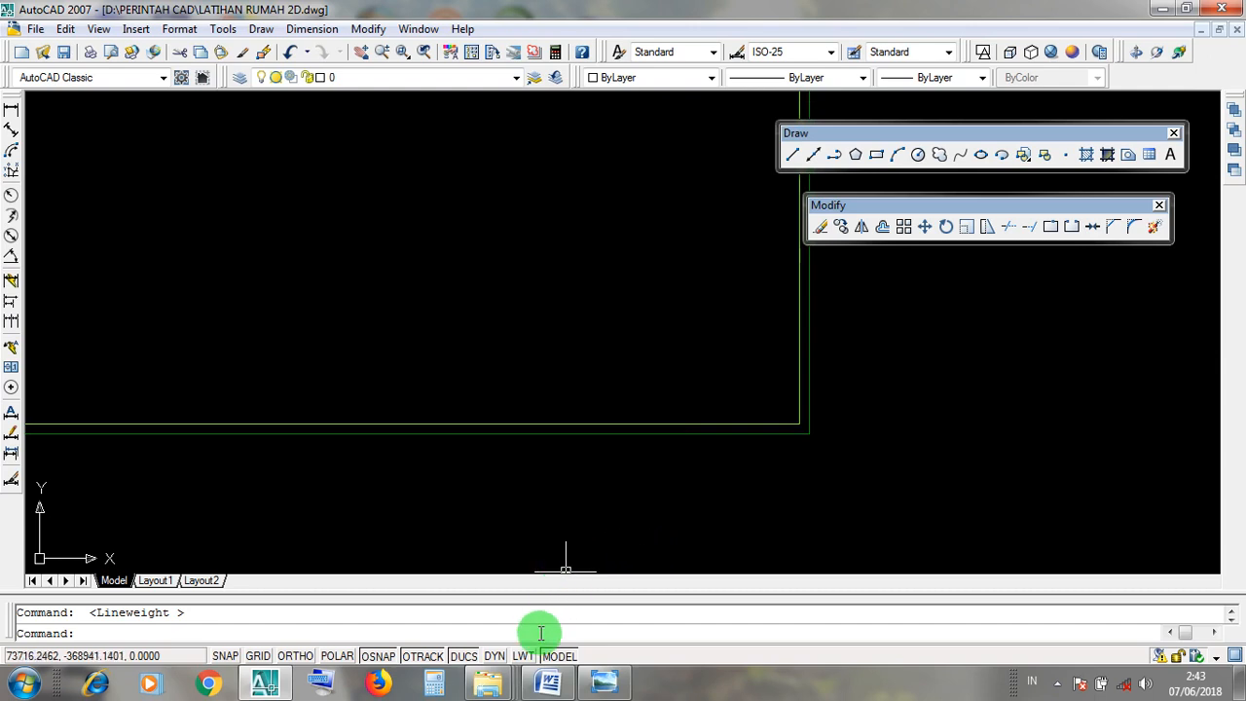
{"action": "left_click", "coordinate": [523, 657]}
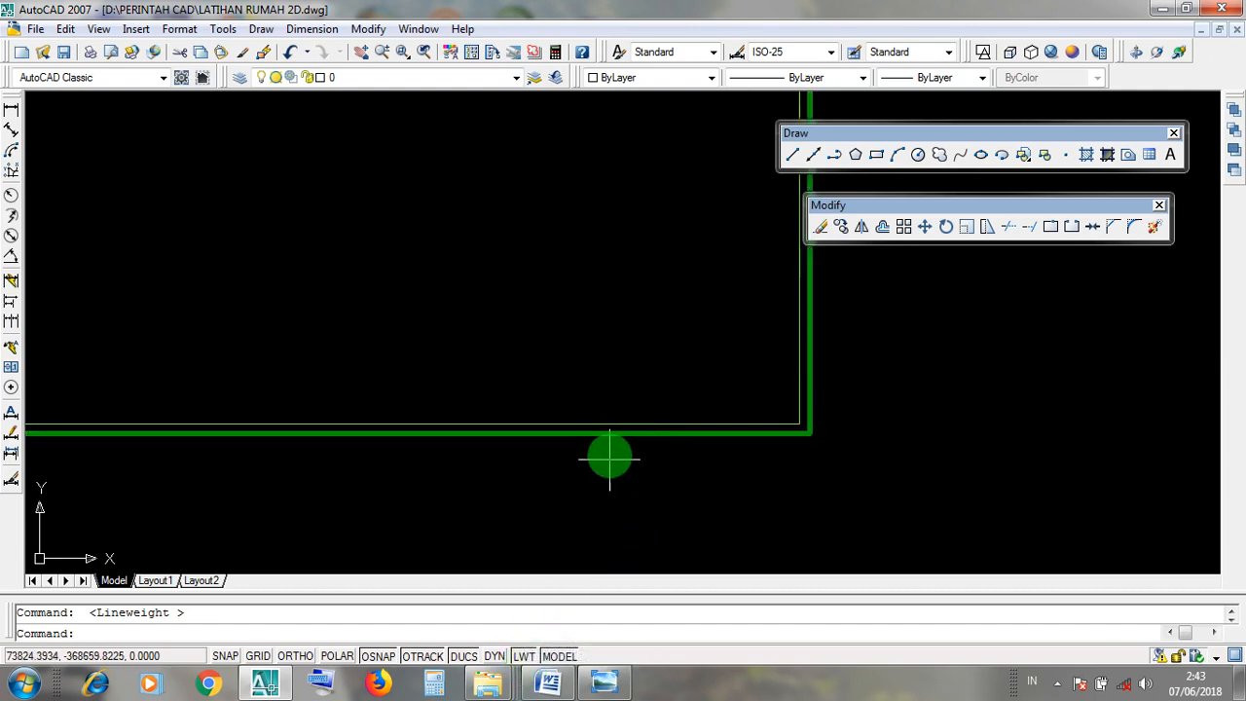
{"action": "scroll", "coordinate": [628, 533], "scroll_direction": "down", "scroll_amount": 4}
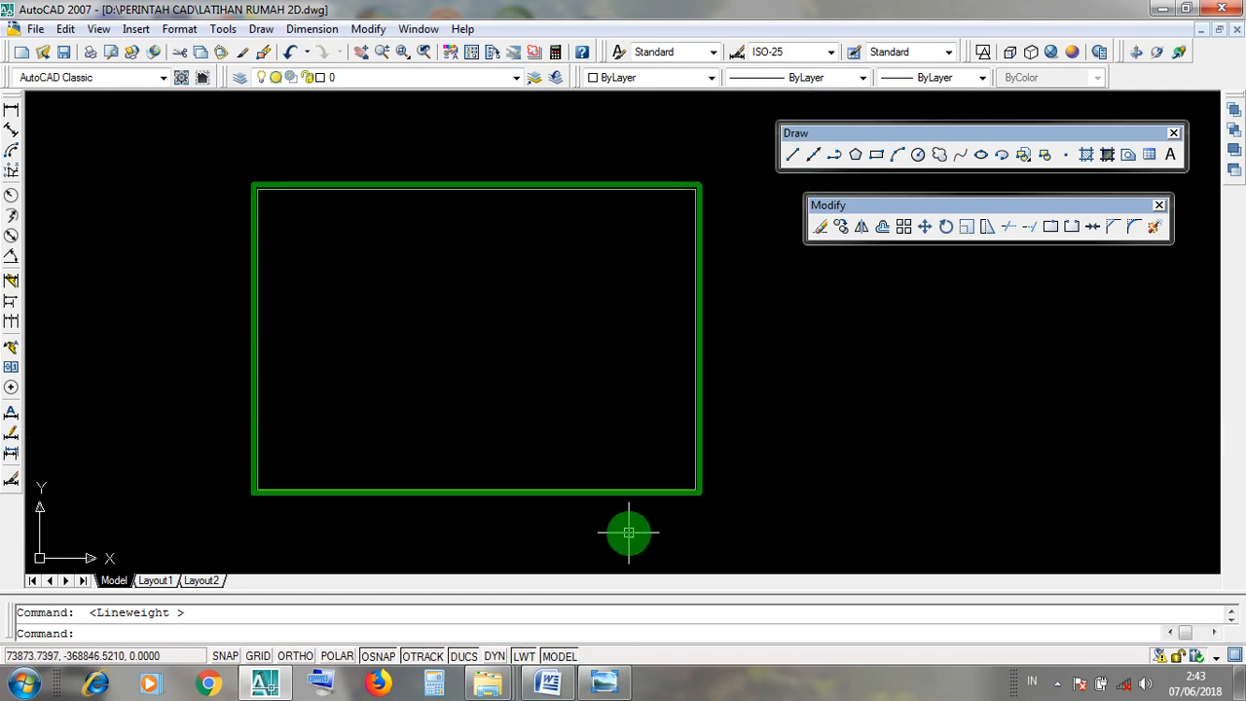
Examine the rectangles forming the GAMBAR and RENCANA ATAP cells in the example sheet's vertical title block, checking their shared edges
{"action": "scroll", "coordinate": [629, 533], "scroll_direction": "up", "scroll_amount": 2}
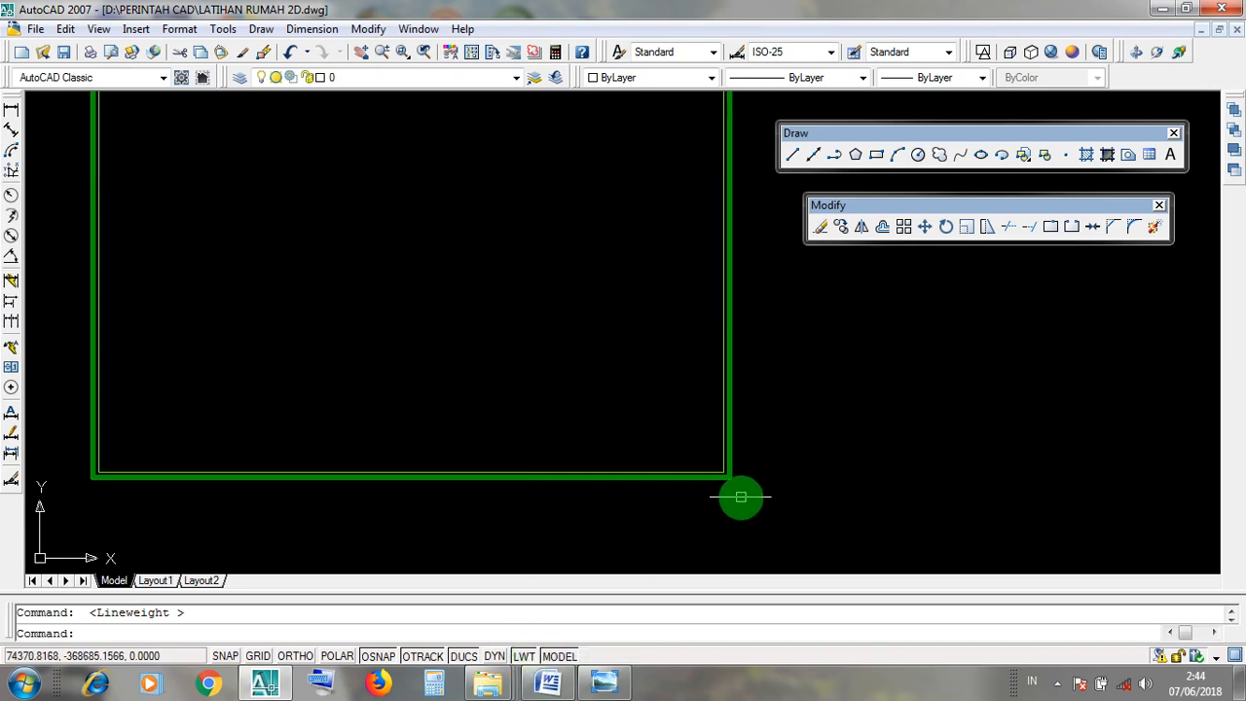
{"action": "scroll", "coordinate": [740, 498], "scroll_direction": "down", "scroll_amount": 8}
{"action": "scroll", "coordinate": [740, 496], "scroll_direction": "up", "scroll_amount": 5}
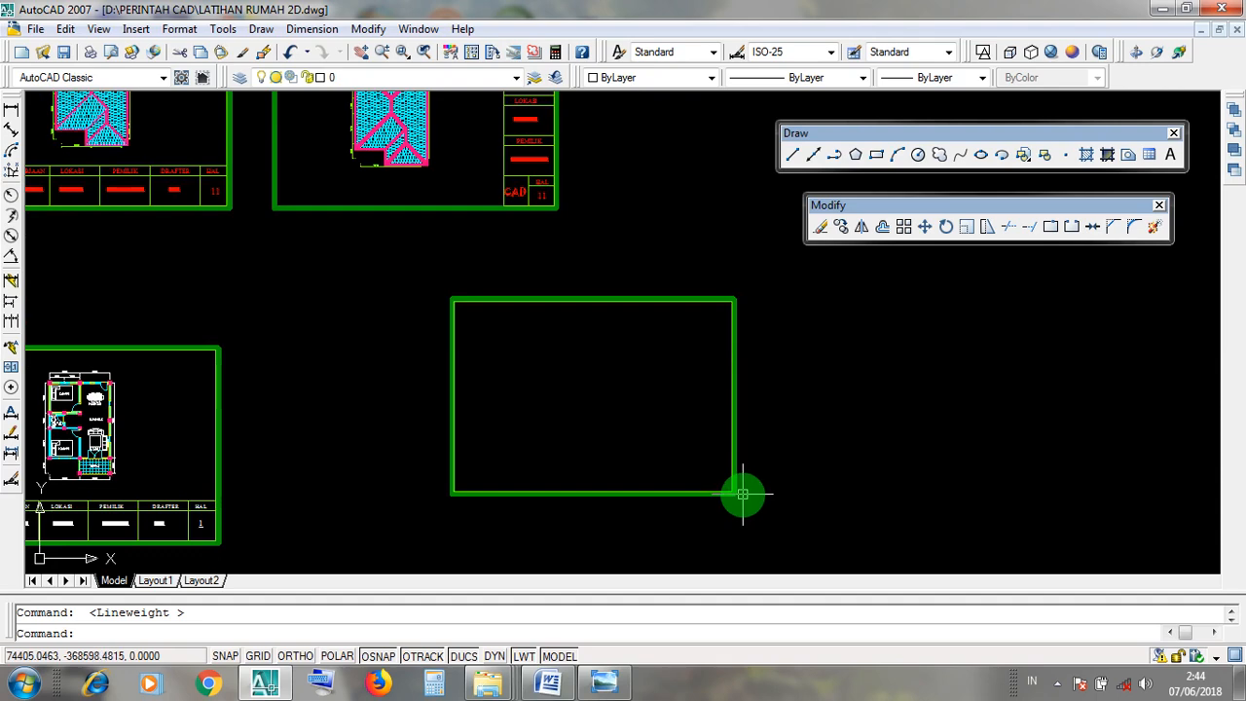
{"action": "middle_click_drag", "start_coordinate": [581, 428], "coordinate": [634, 535]}
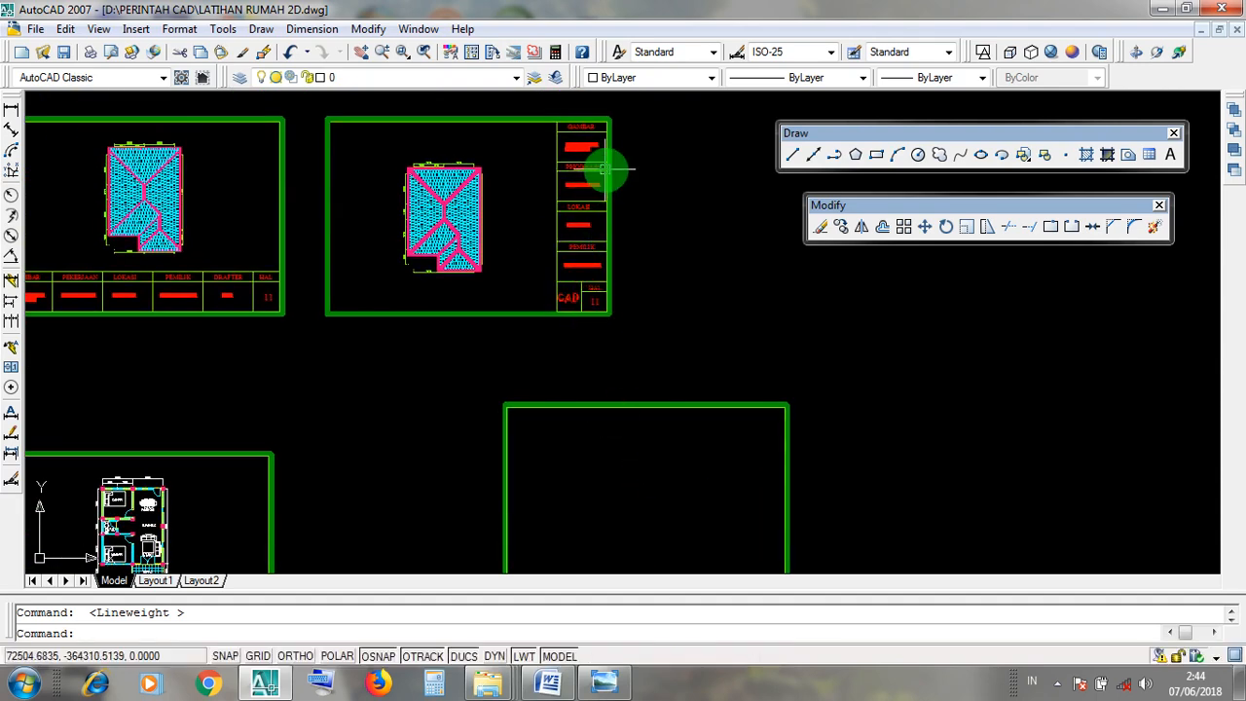
{"action": "scroll", "coordinate": [588, 133], "scroll_direction": "up", "scroll_amount": 8}
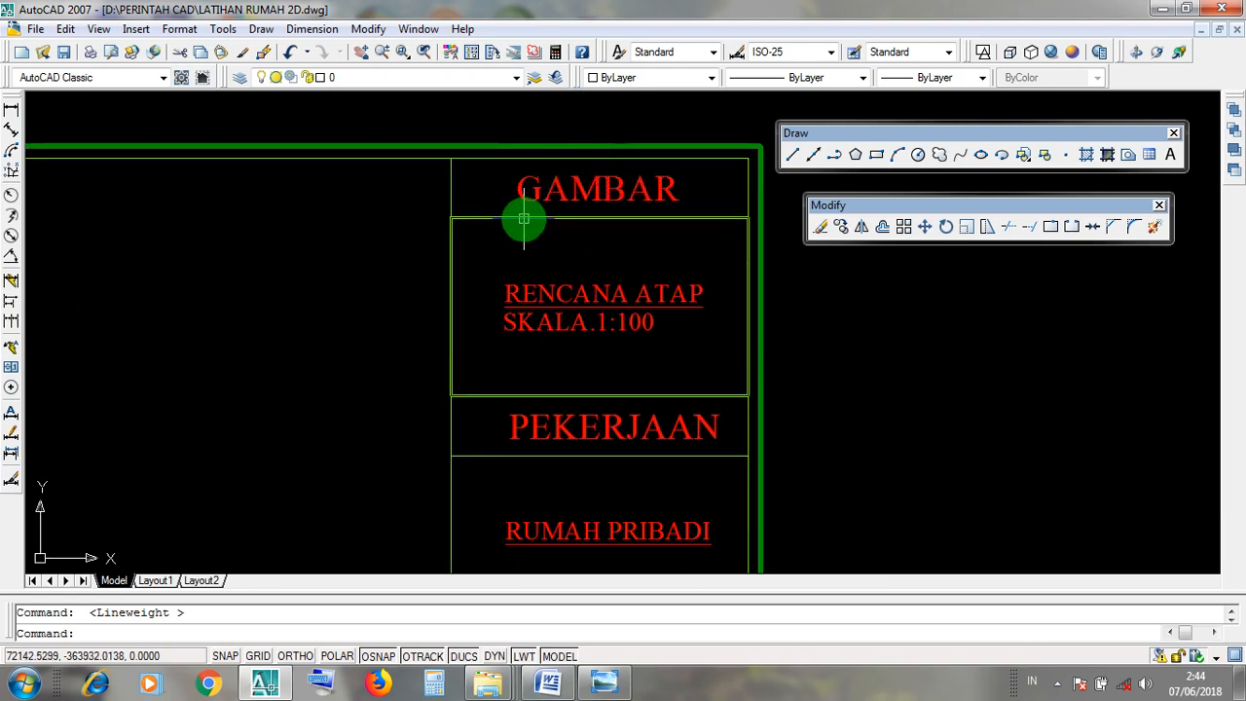
{"action": "left_click", "coordinate": [451, 185]}
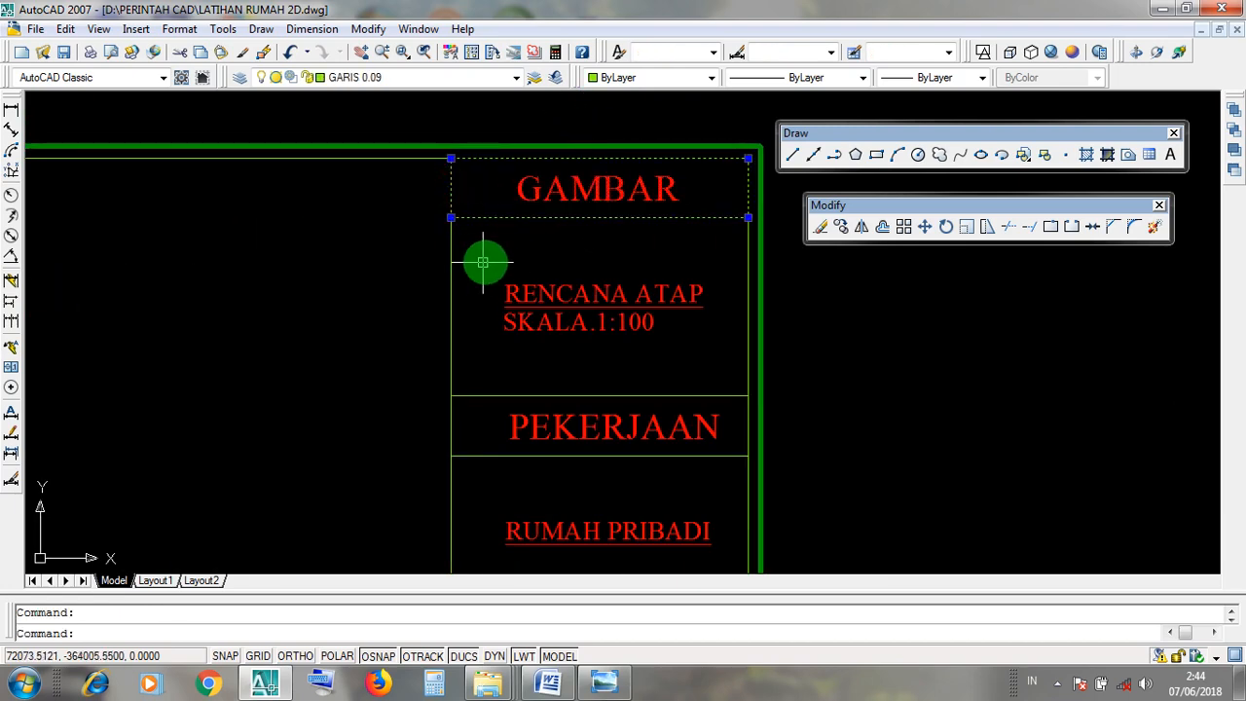
{"action": "key", "text": "Escape"}
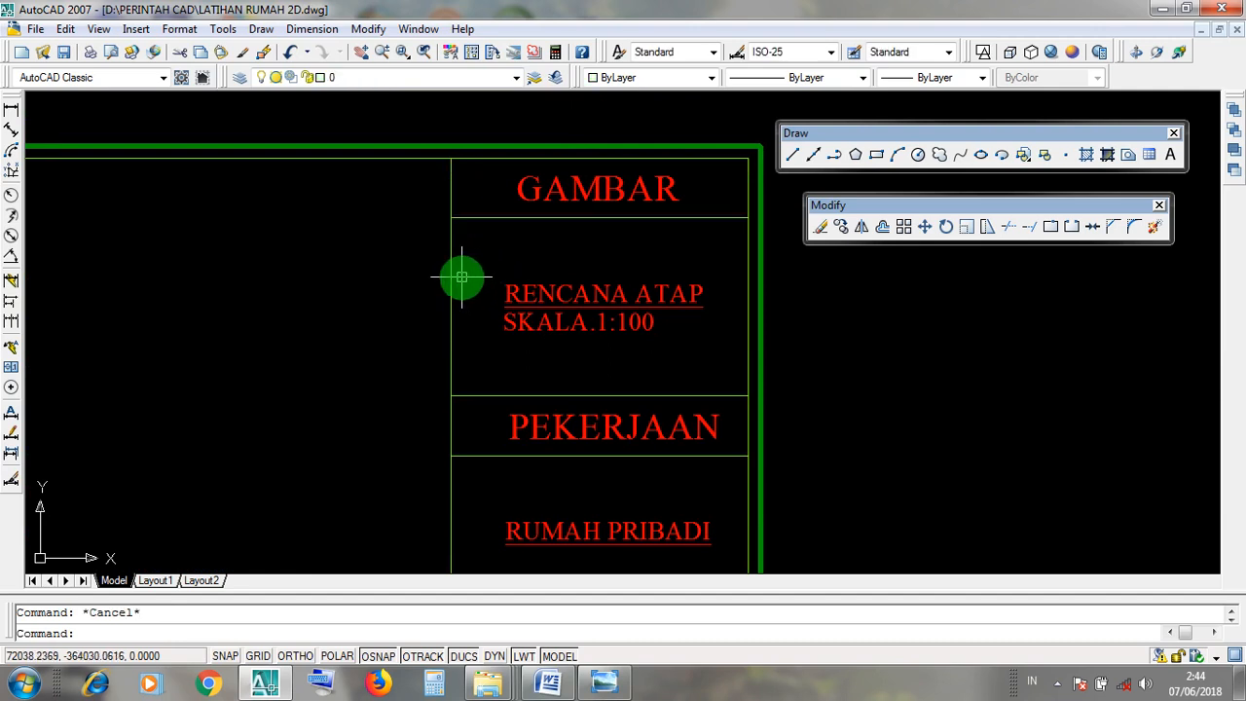
{"action": "left_click", "coordinate": [456, 277]}
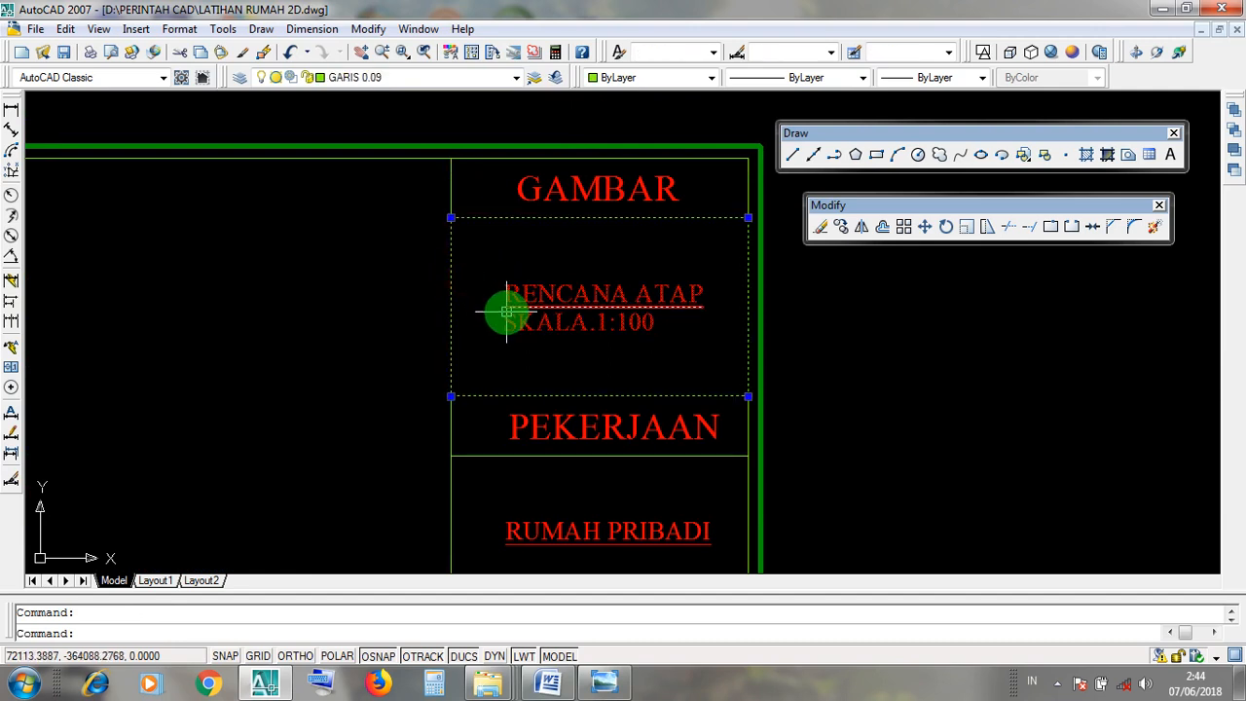
{"action": "key", "text": "Escape"}
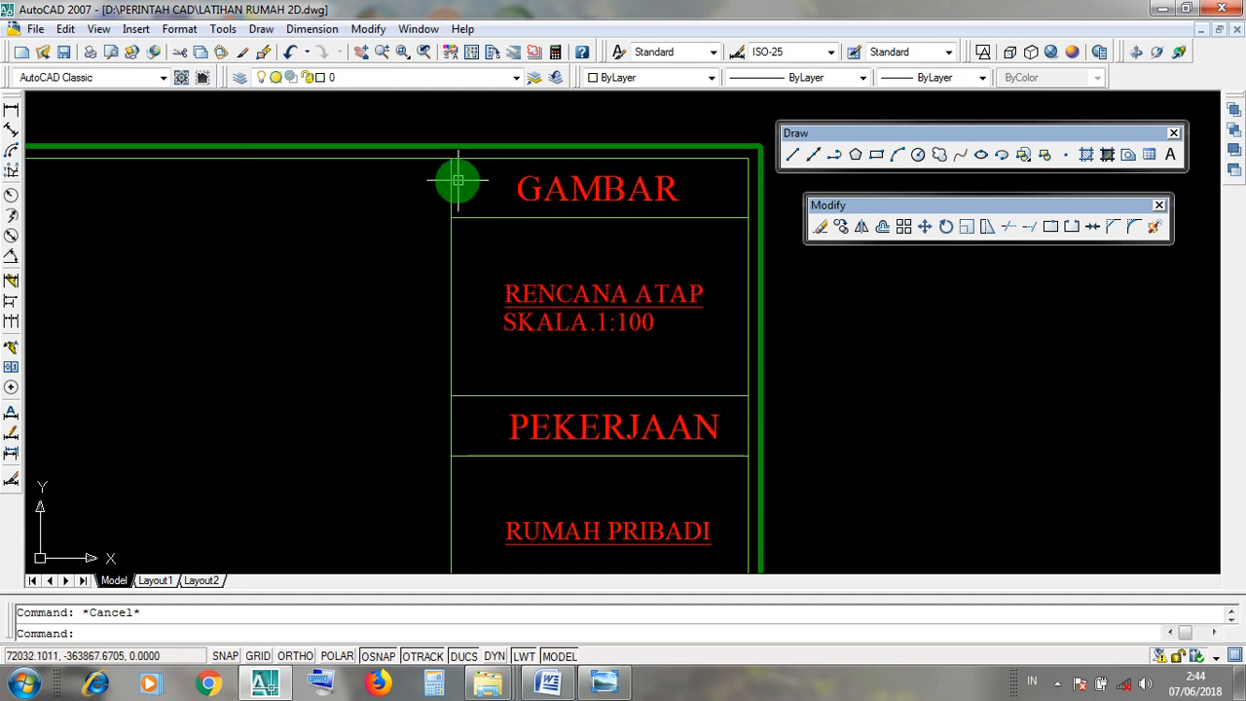
{"action": "left_click", "coordinate": [451, 183]}
{"action": "middle_click_drag", "start_coordinate": [581, 244], "coordinate": [531, 306]}
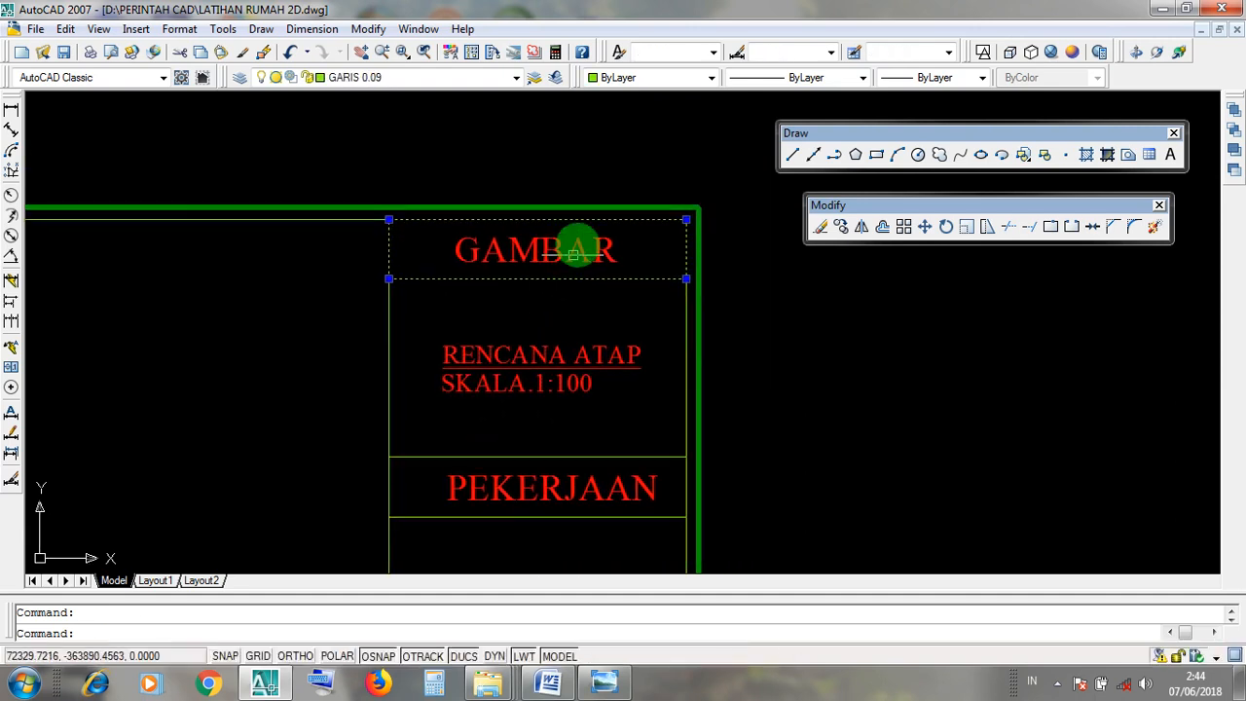
{"action": "left_click", "coordinate": [590, 279]}
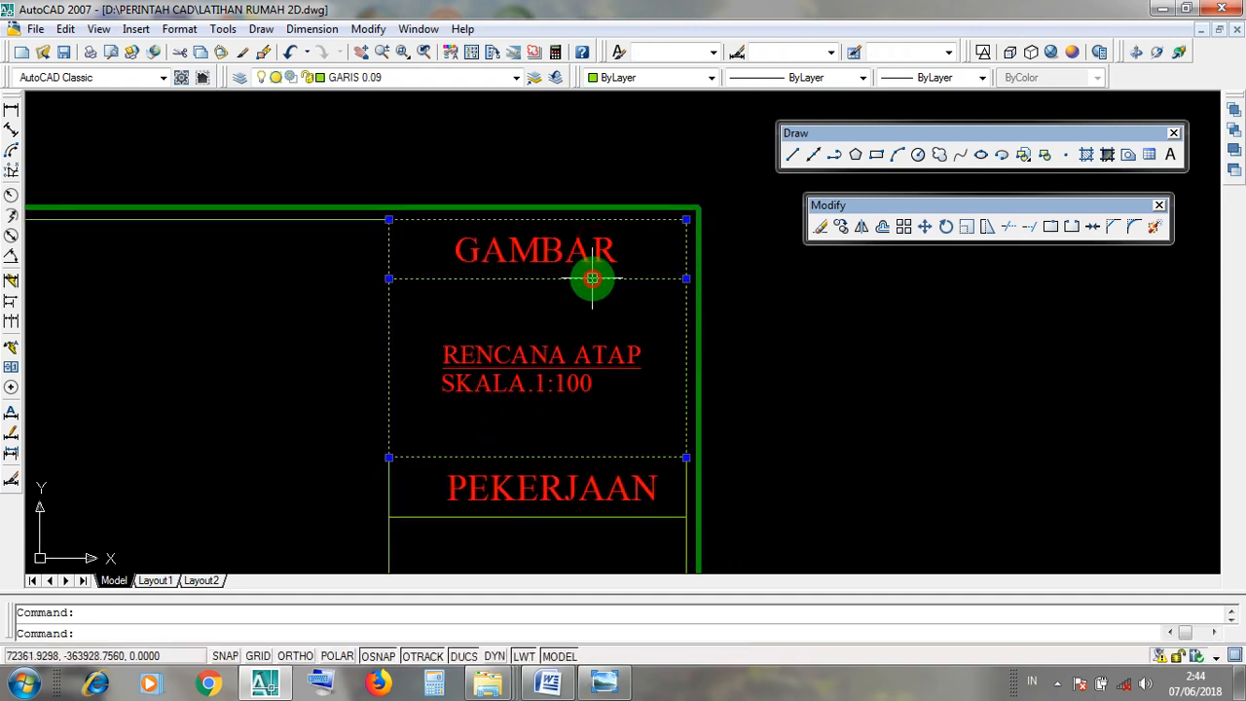
{"action": "left_click", "coordinate": [699, 262]}
{"action": "key", "text": "Escape"}
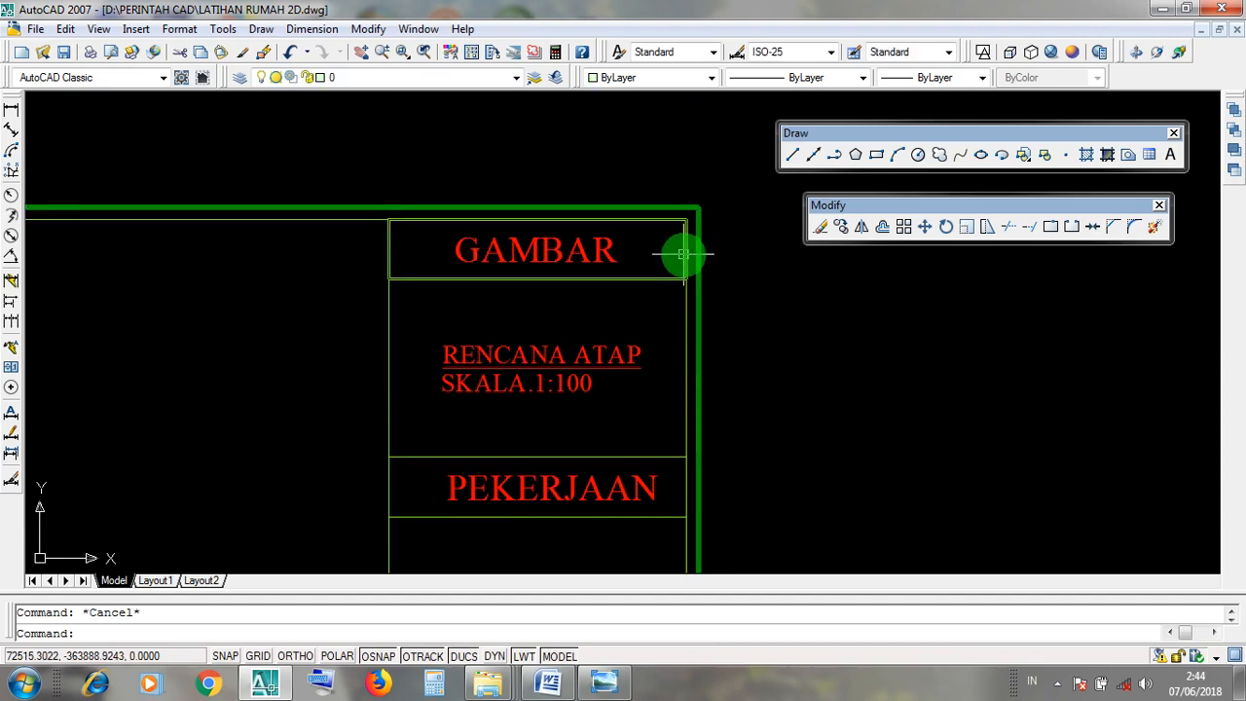
{"action": "left_click", "coordinate": [686, 255]}
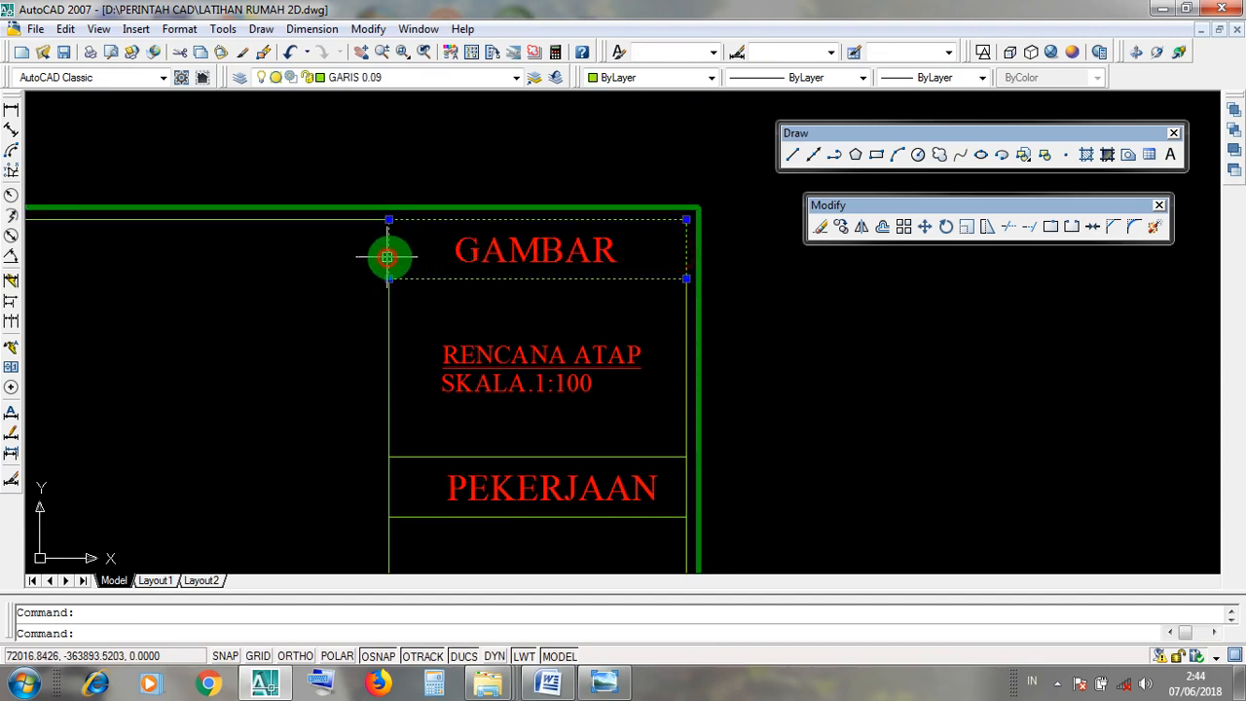
{"action": "key", "text": "Escape"}
{"action": "scroll", "coordinate": [590, 262], "scroll_direction": "down", "scroll_amount": 5}
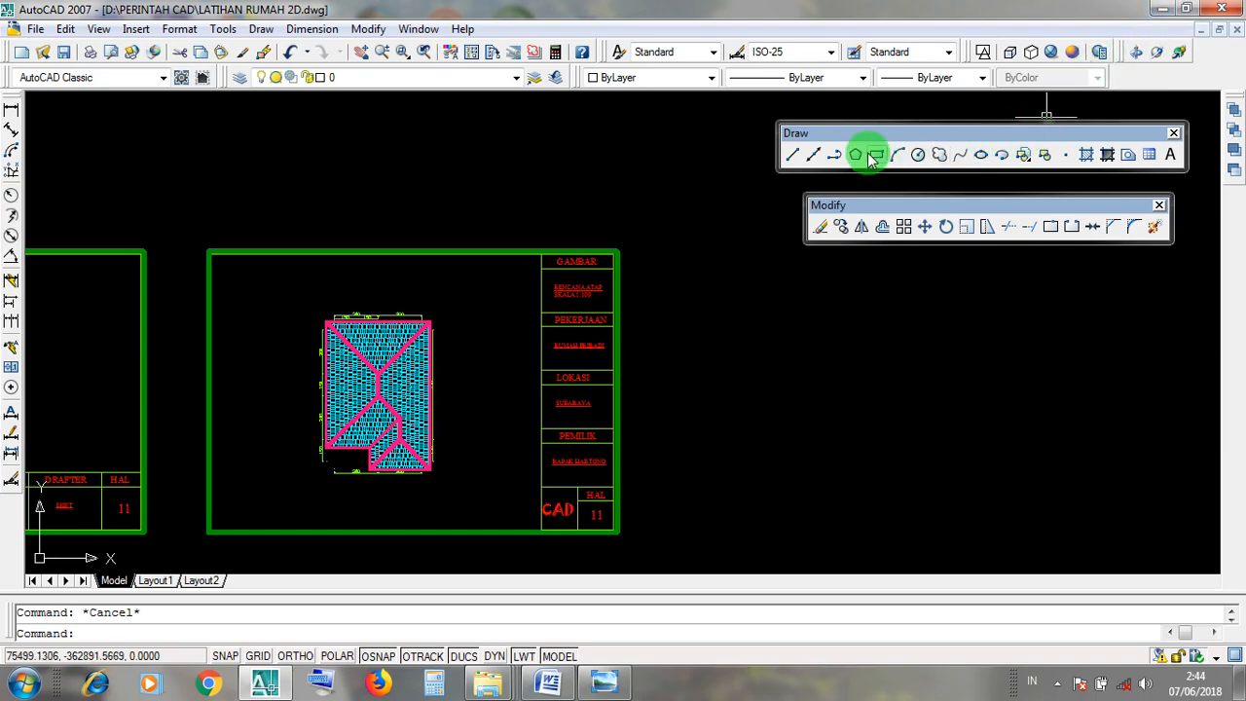
{"action": "left_click", "coordinate": [1164, 9]}
{"action": "left_click", "coordinate": [549, 674]}
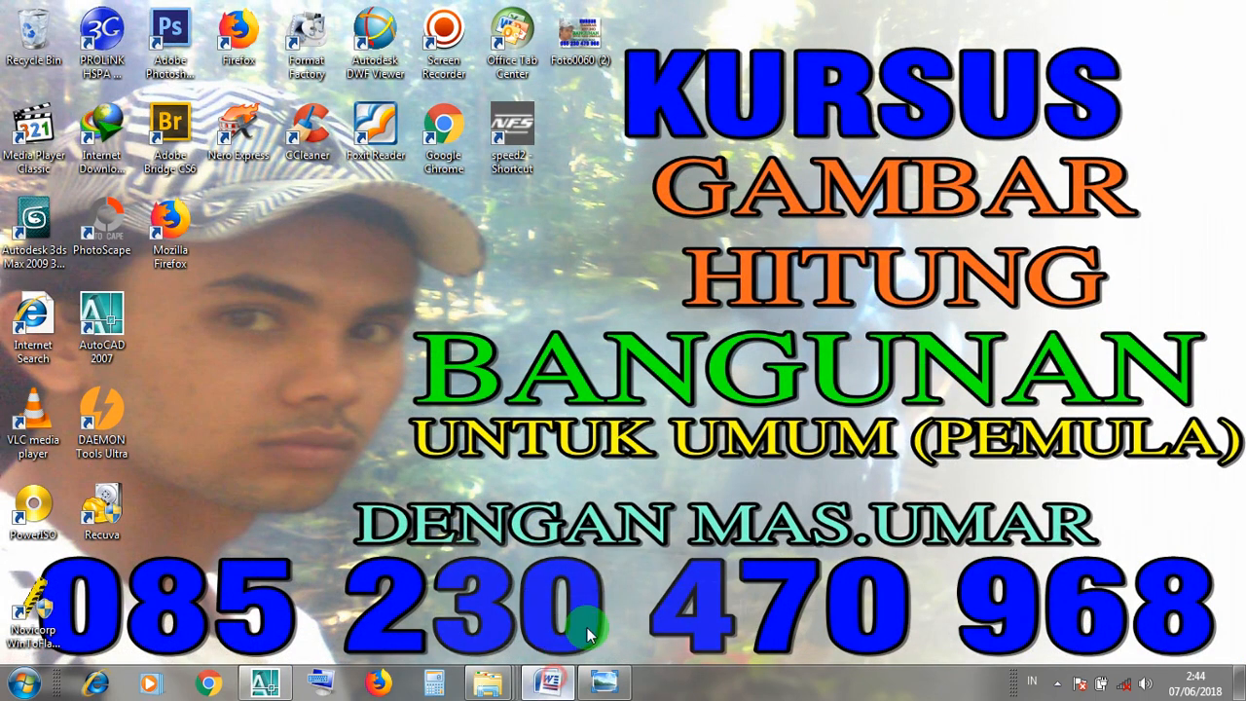
{"action": "left_click", "coordinate": [818, 143]}
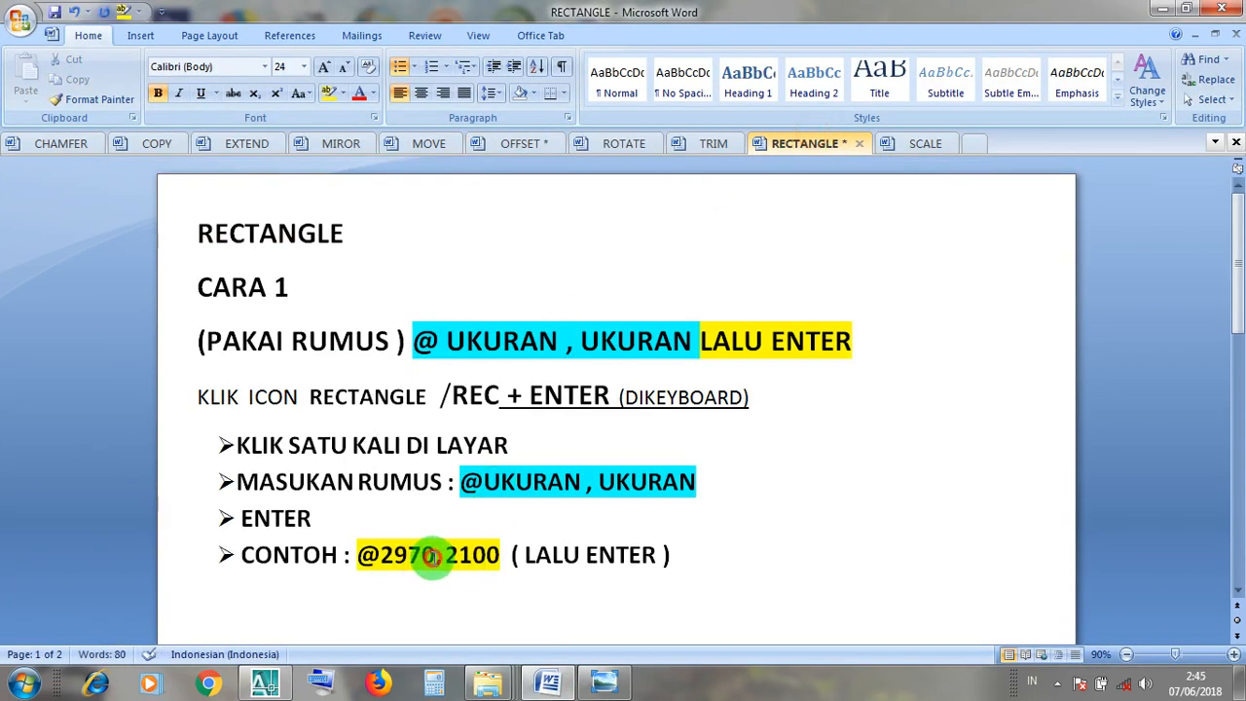
{"action": "left_click_drag", "start_coordinate": [431, 557], "coordinate": [366, 555]}
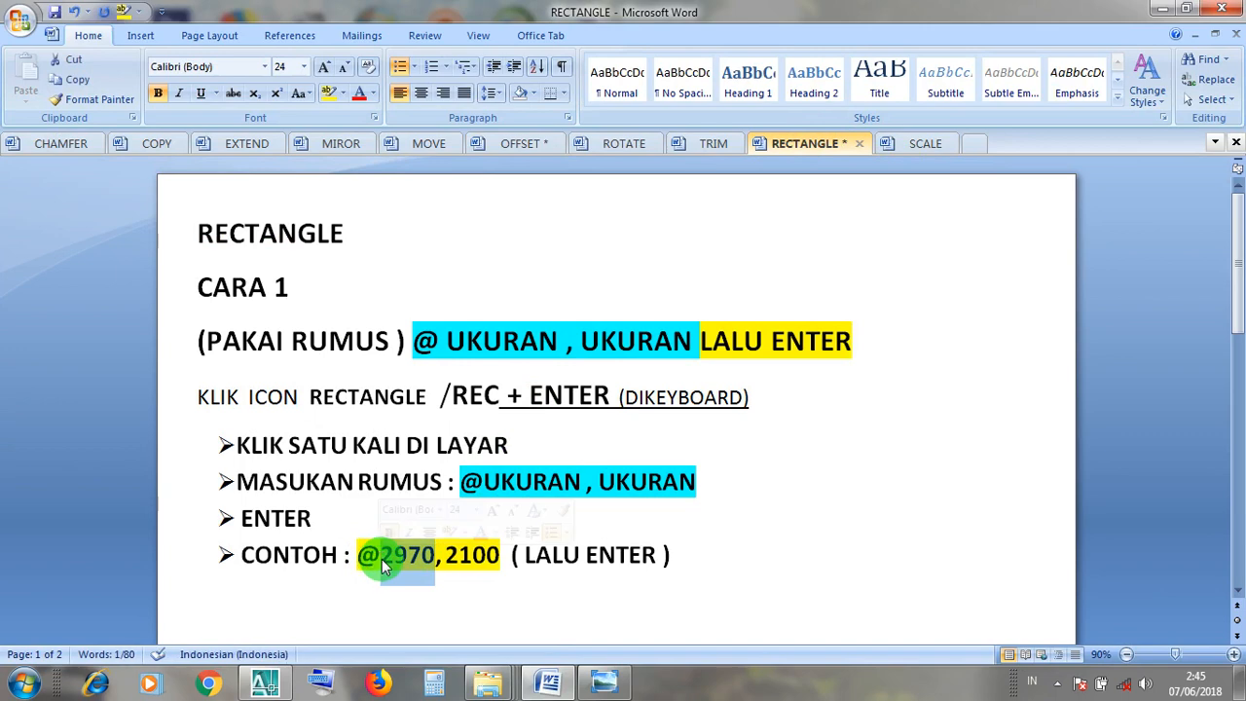
{"action": "type", "text": "500"}
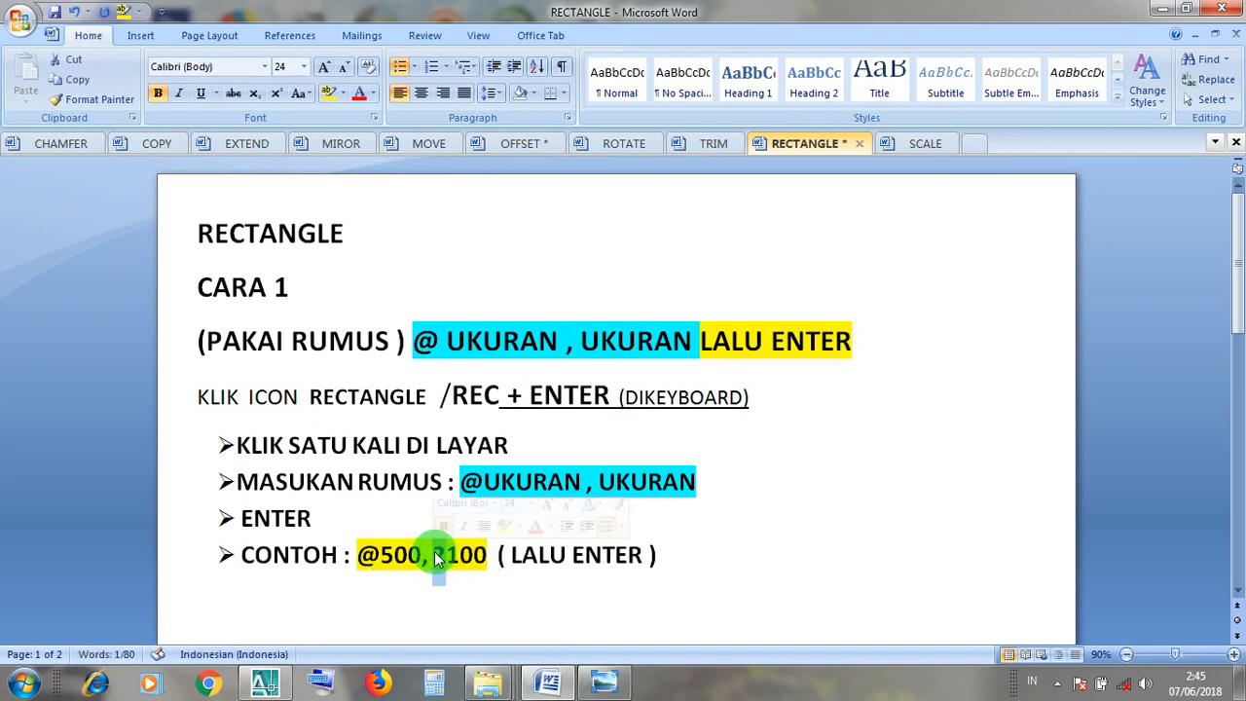
{"action": "key", "text": "BackSpace"}
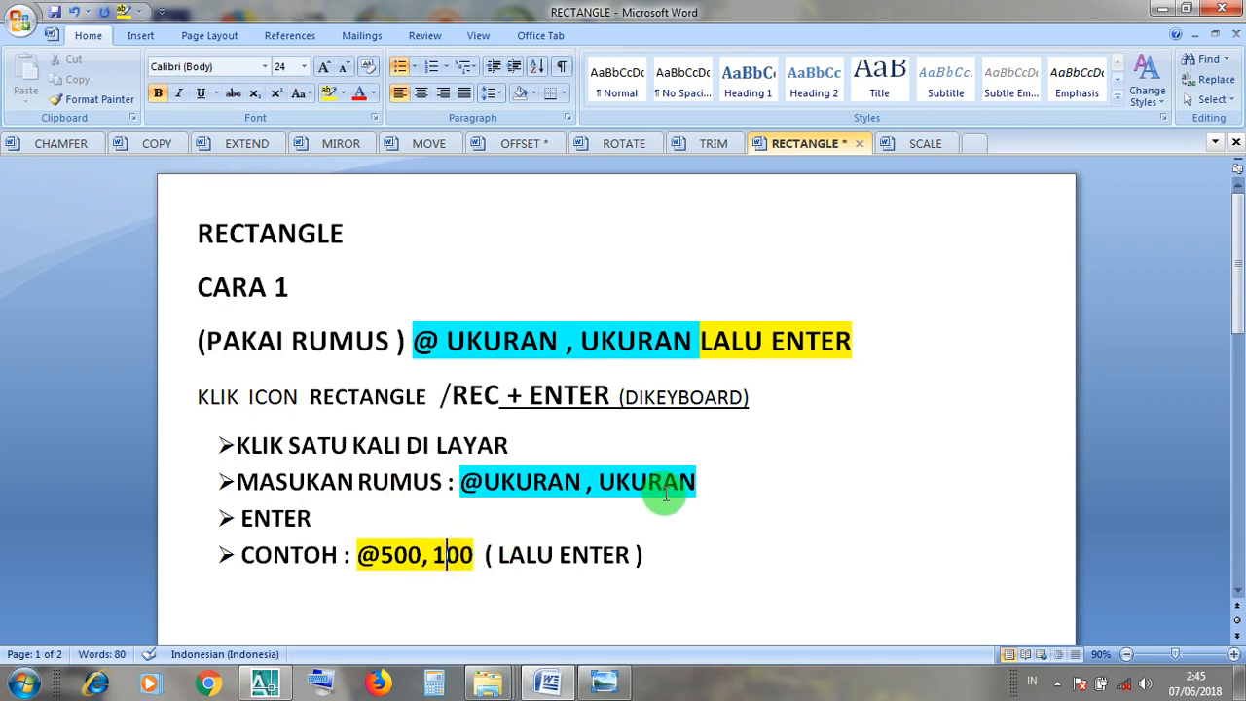
Switch back to AutoCAD and bring the empty double-border frame into view
{"action": "left_click", "coordinate": [1163, 8]}
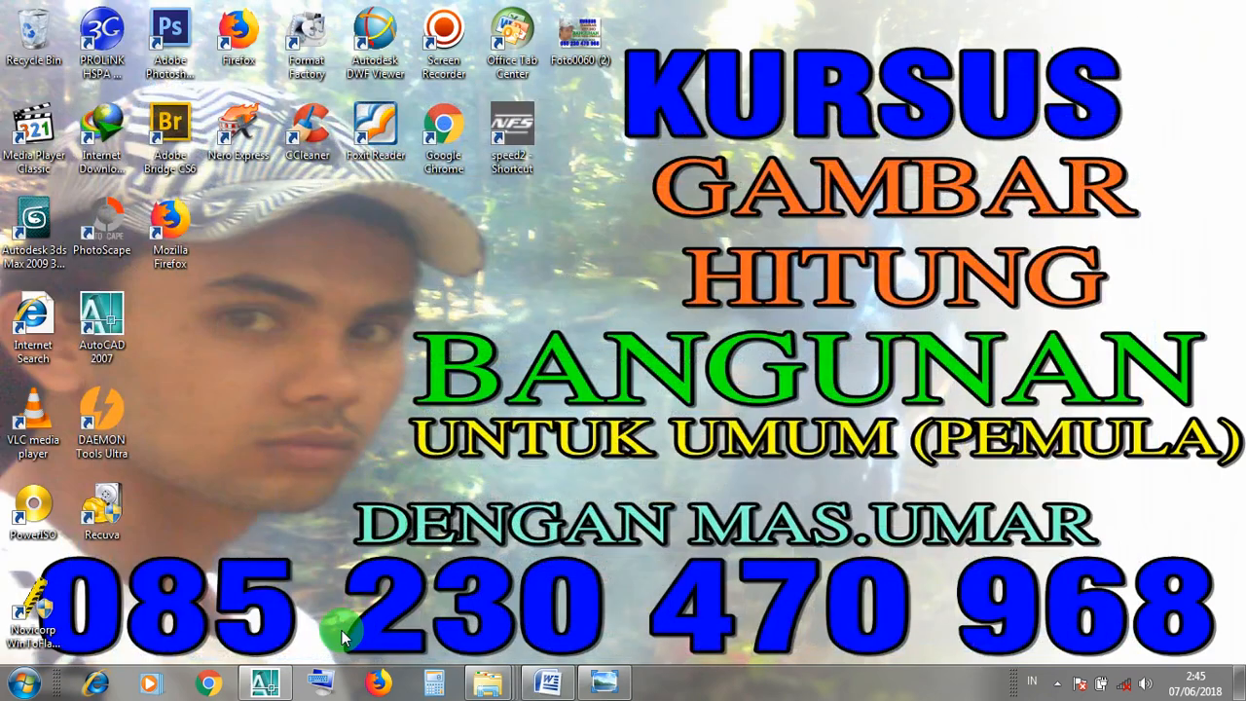
{"action": "left_click", "coordinate": [268, 684]}
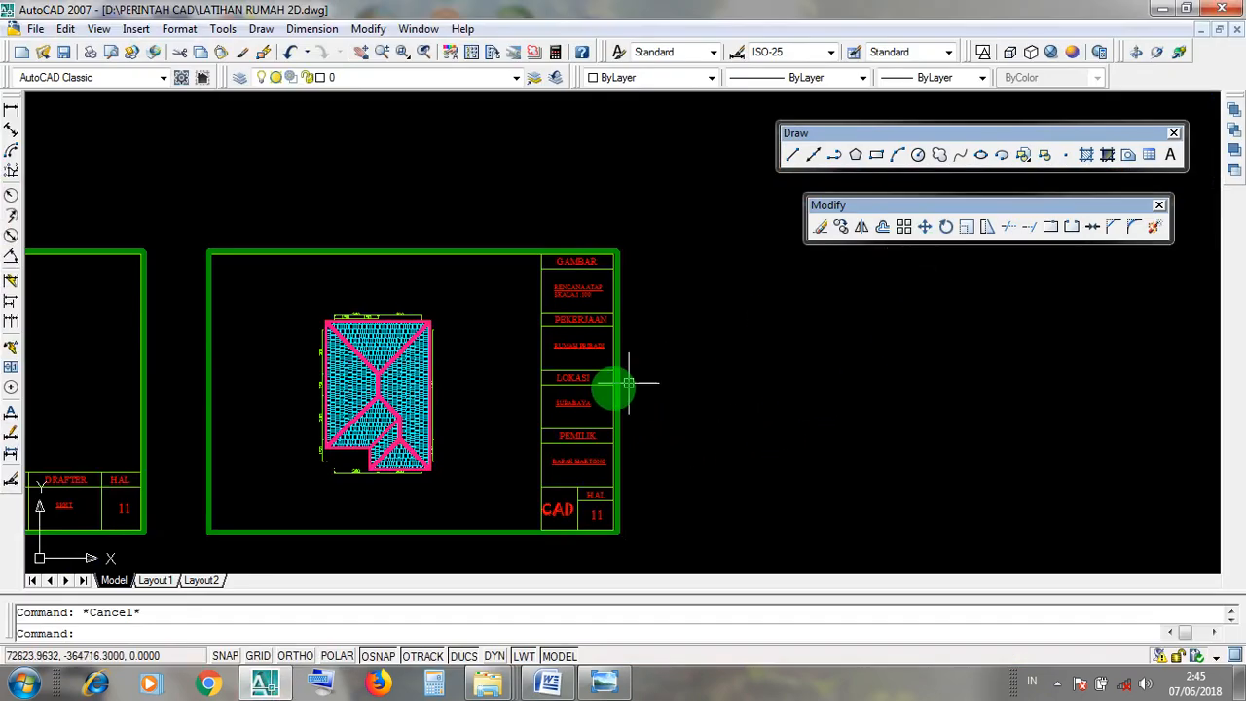
{"action": "scroll", "coordinate": [605, 421], "scroll_direction": "down", "scroll_amount": 5}
{"action": "scroll", "coordinate": [631, 462], "scroll_direction": "up", "scroll_amount": 8}
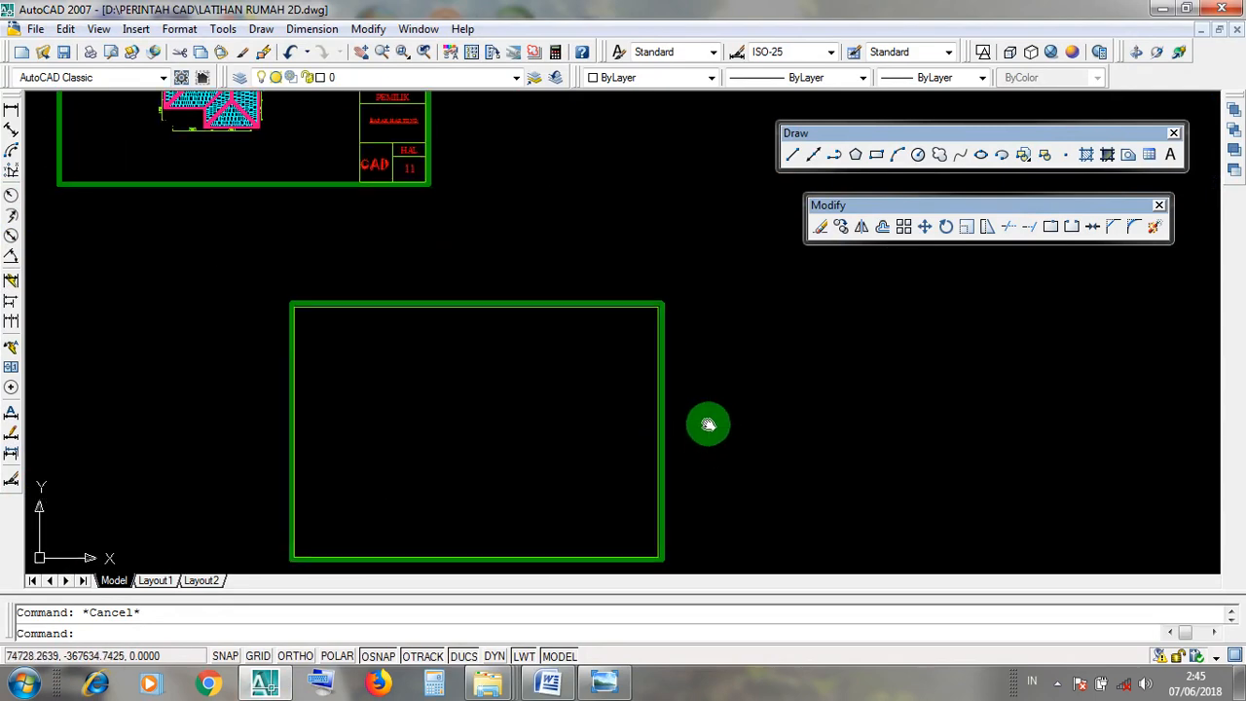
{"action": "middle_click_drag", "start_coordinate": [710, 418], "coordinate": [673, 369]}
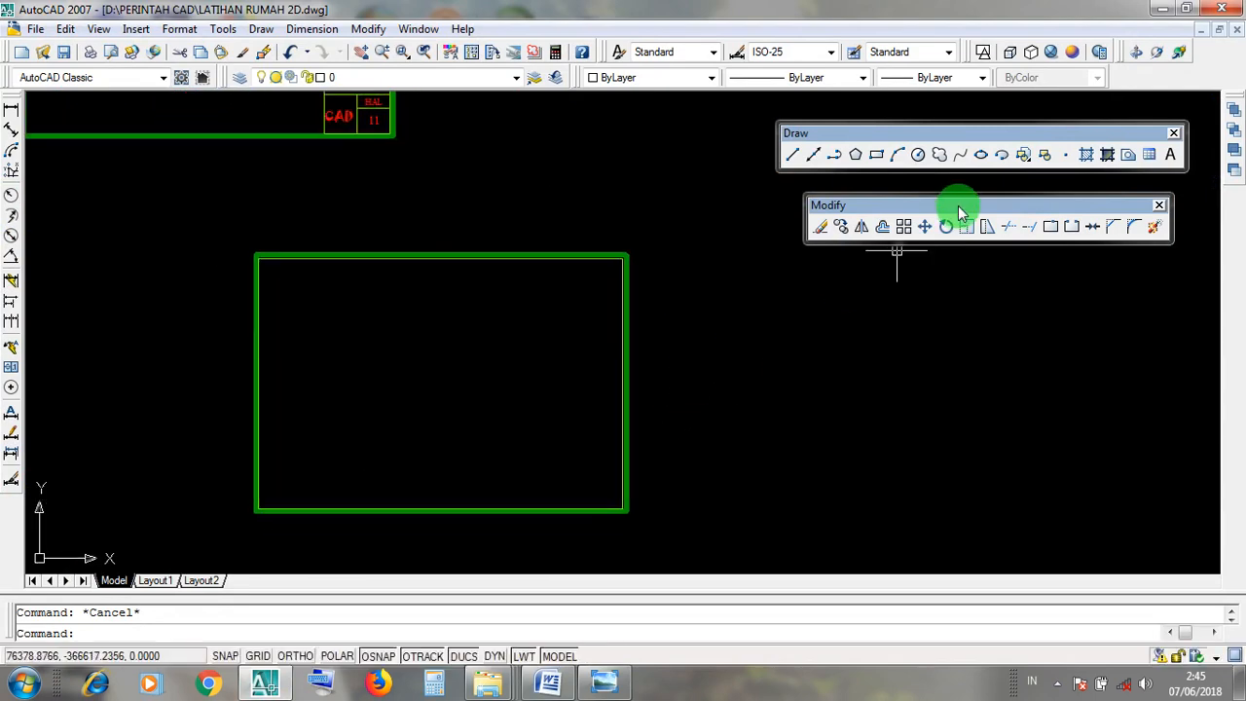
{"action": "left_click", "coordinate": [877, 155]}
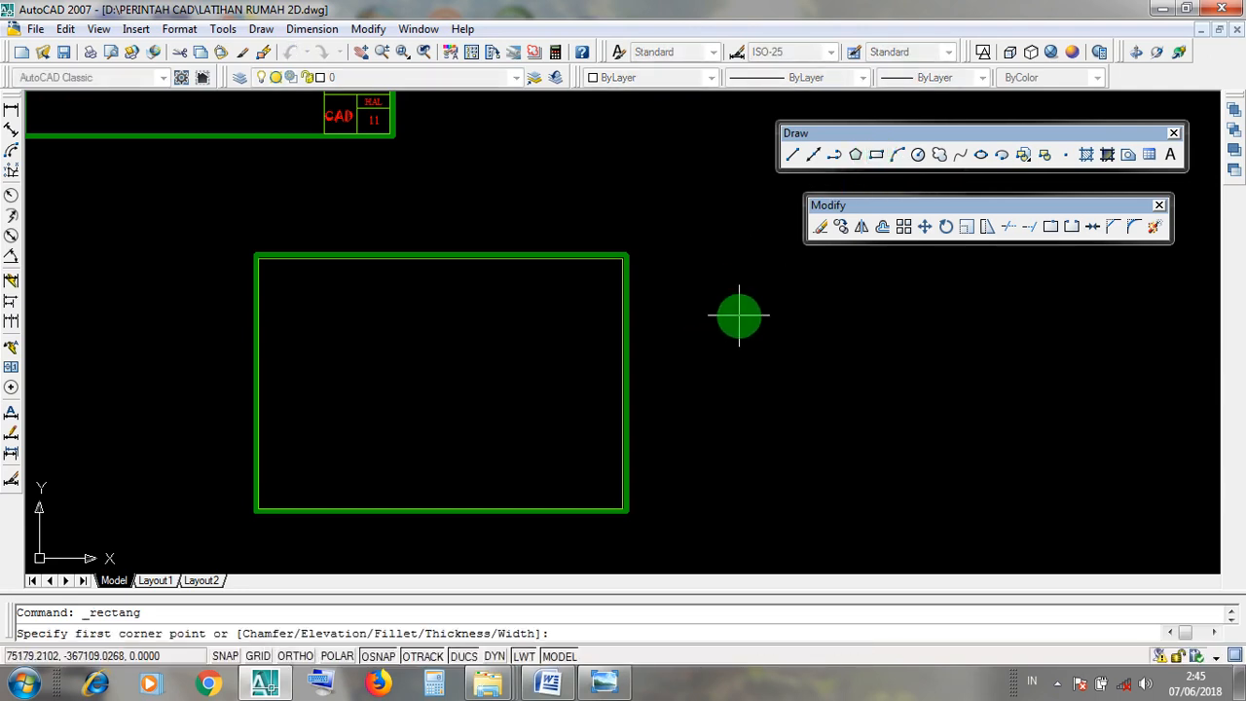
{"action": "left_click", "coordinate": [740, 328]}
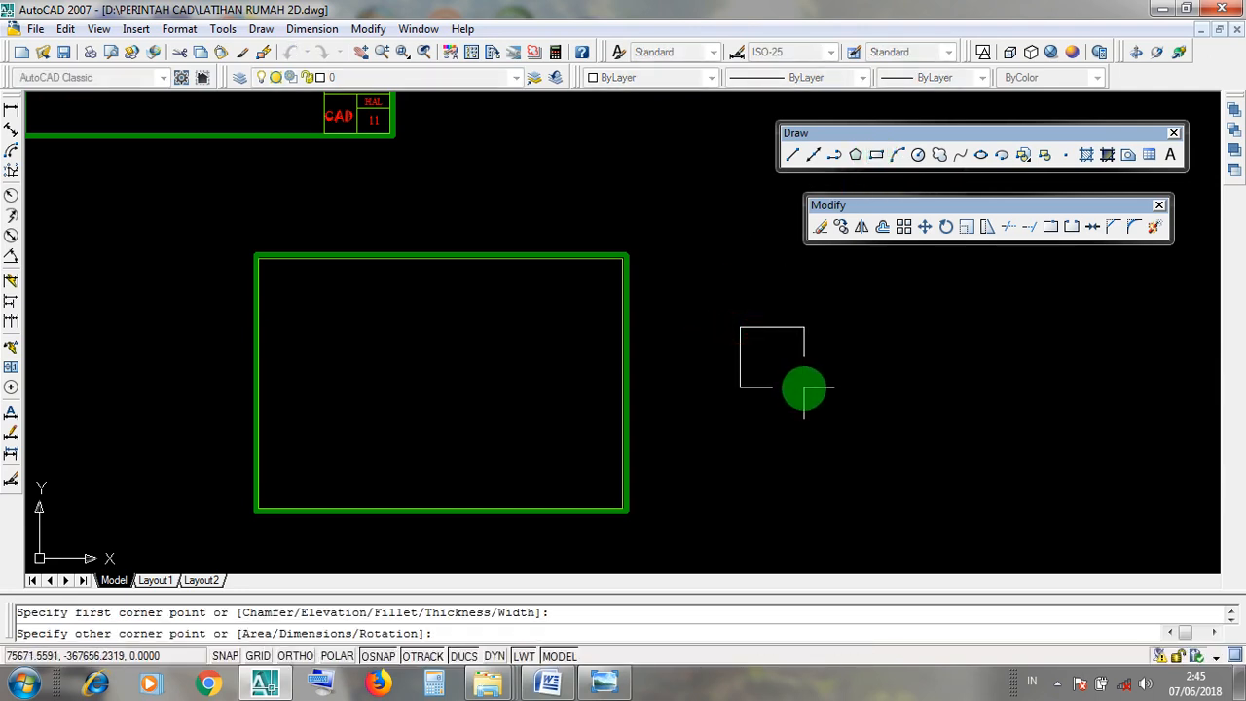
{"action": "type", "text": "@"}
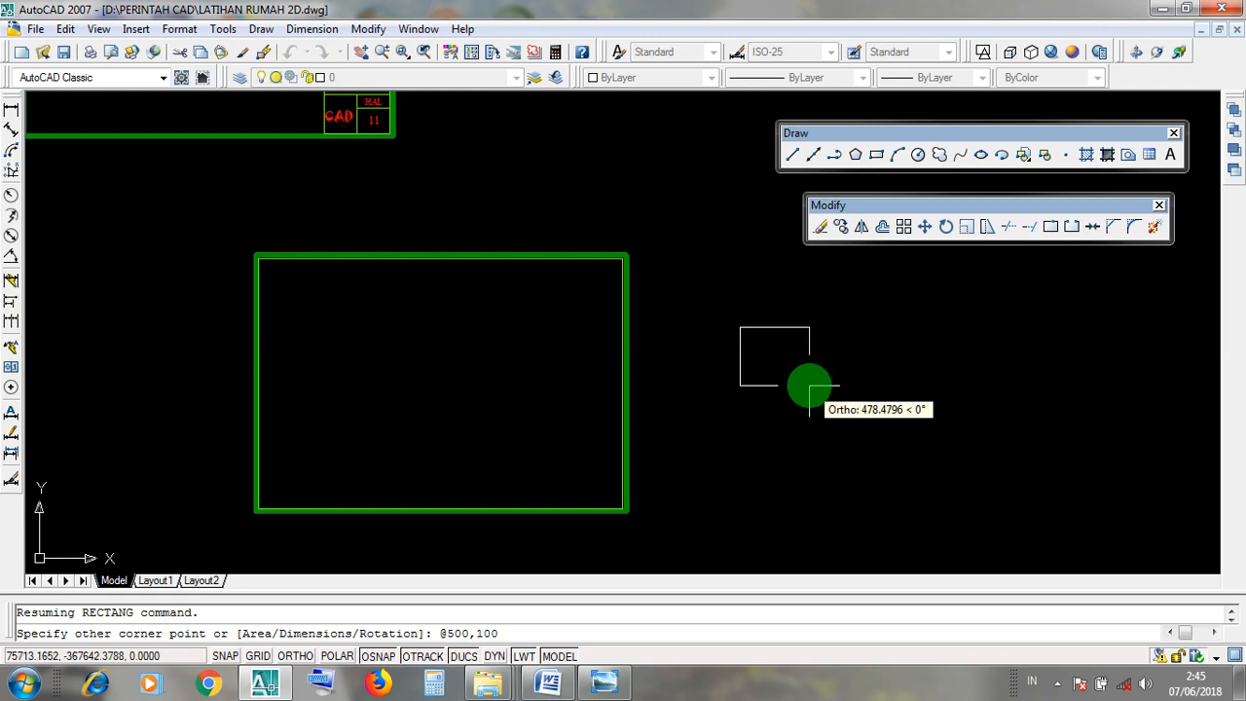
{"action": "type", "text": "500,100"}
{"action": "key", "text": "Return"}
{"action": "scroll", "coordinate": [780, 329], "scroll_direction": "up", "scroll_amount": 2}
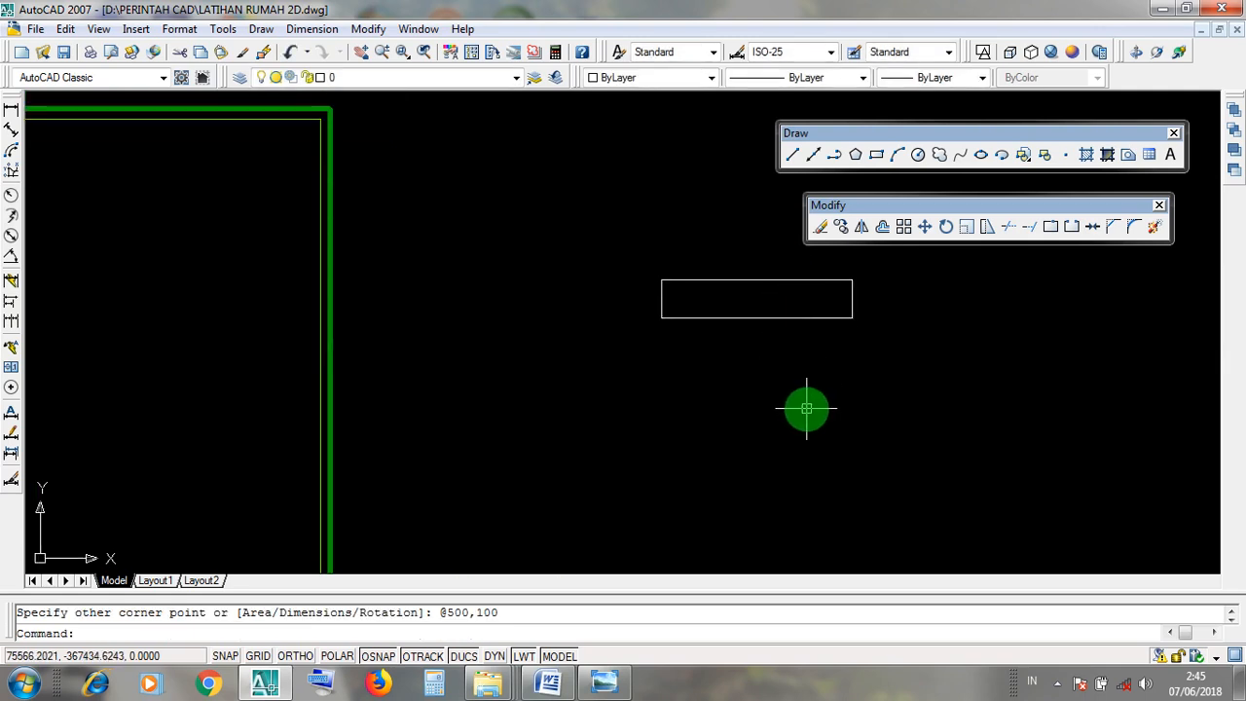
Examine the rectangle forming the RENCANA ATAP cell in the example sheet's vertical title block, checking its edges against the neighbouring cells
{"action": "scroll", "coordinate": [690, 362], "scroll_direction": "down", "scroll_amount": 5}
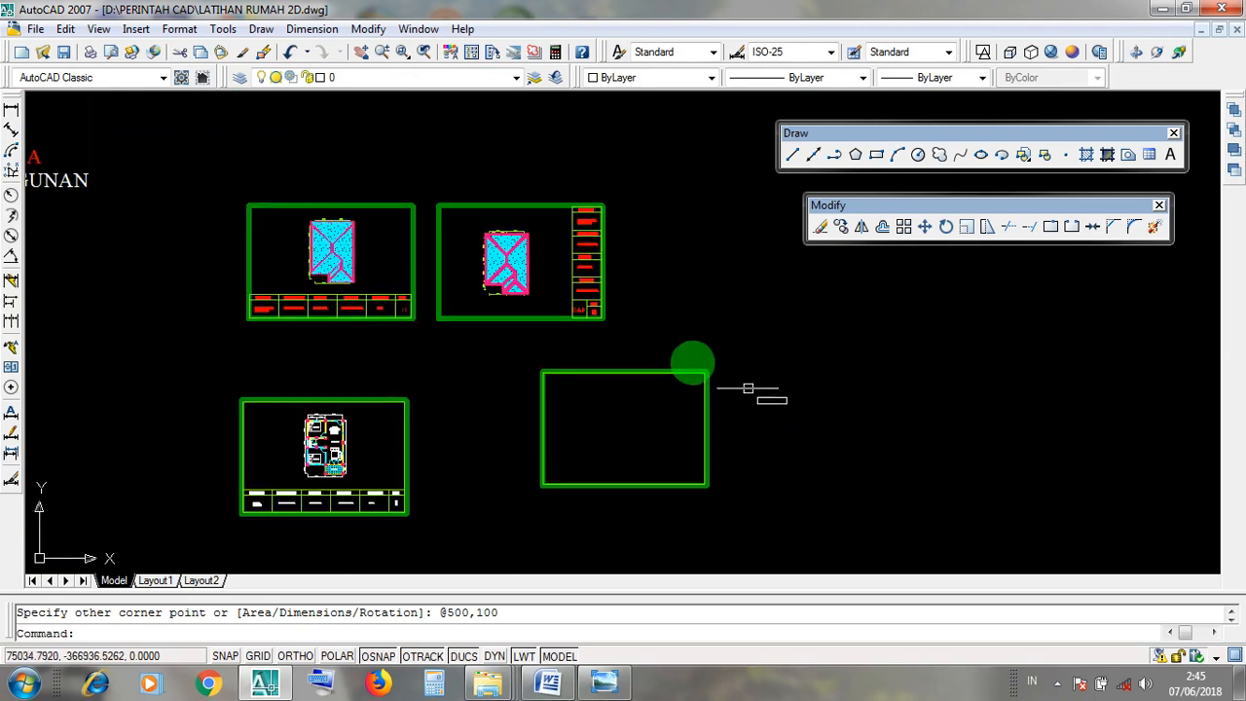
{"action": "scroll", "coordinate": [556, 243], "scroll_direction": "up", "scroll_amount": 4}
{"action": "left_click", "coordinate": [596, 163]}
{"action": "scroll", "coordinate": [596, 164], "scroll_direction": "up", "scroll_amount": 4}
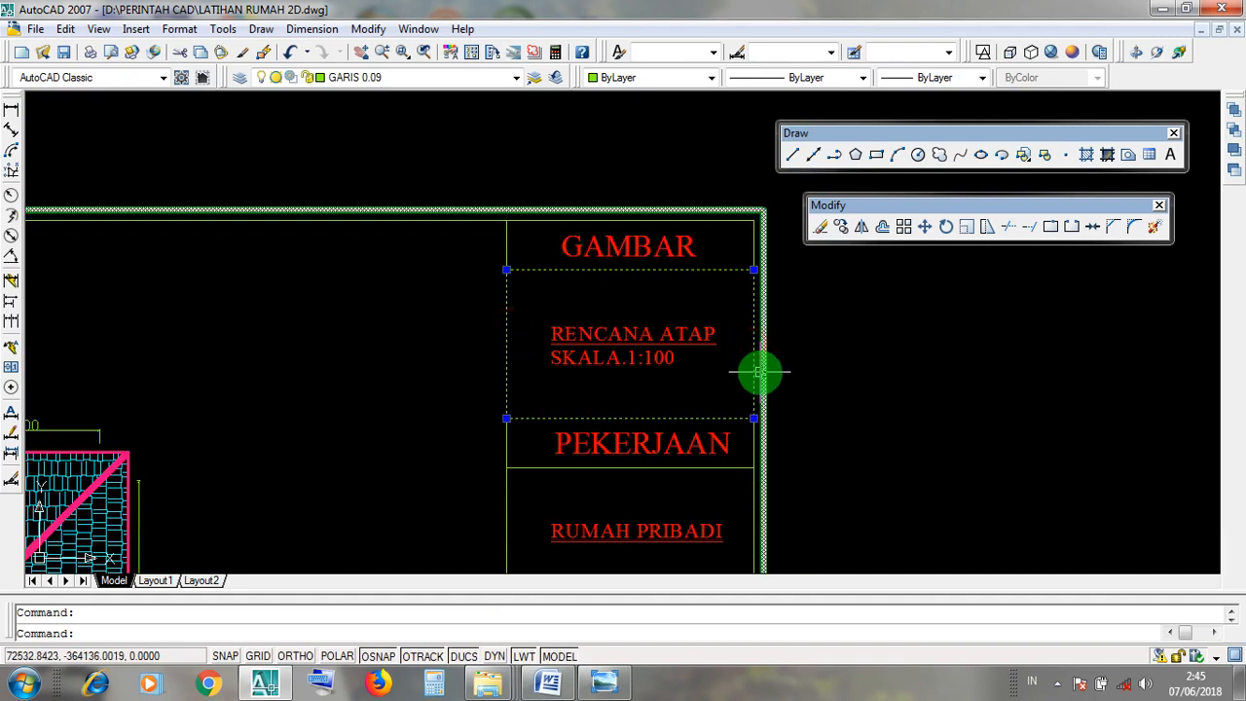
{"action": "key", "text": "Escape"}
{"action": "left_click", "coordinate": [609, 269]}
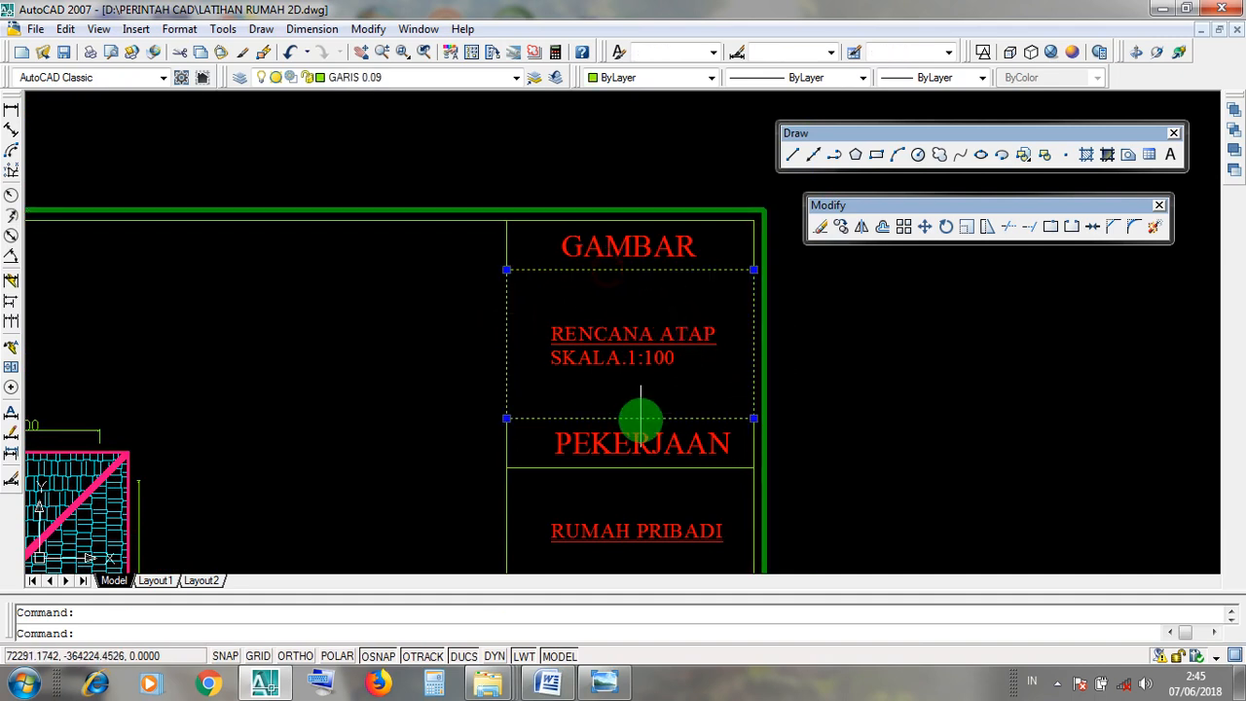
{"action": "key", "text": "Escape"}
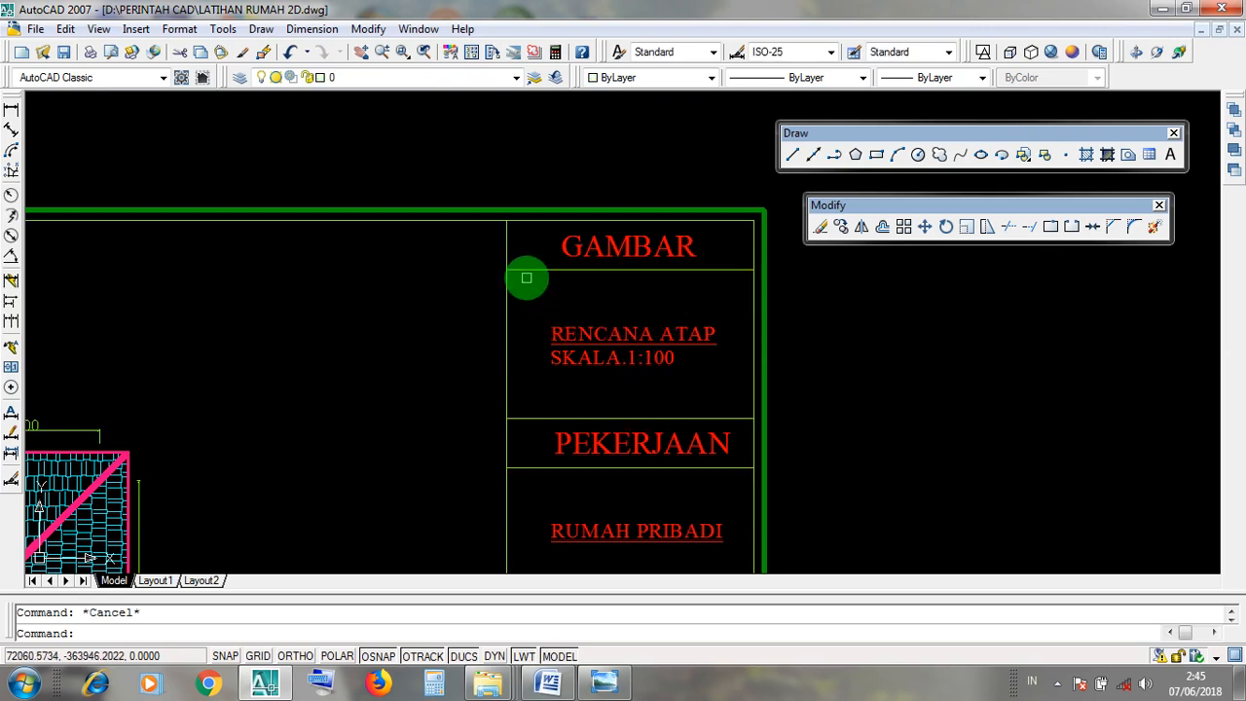
{"action": "scroll", "coordinate": [618, 356], "scroll_direction": "down", "scroll_amount": 5}
{"action": "middle_click_drag", "start_coordinate": [685, 431], "coordinate": [646, 337]}
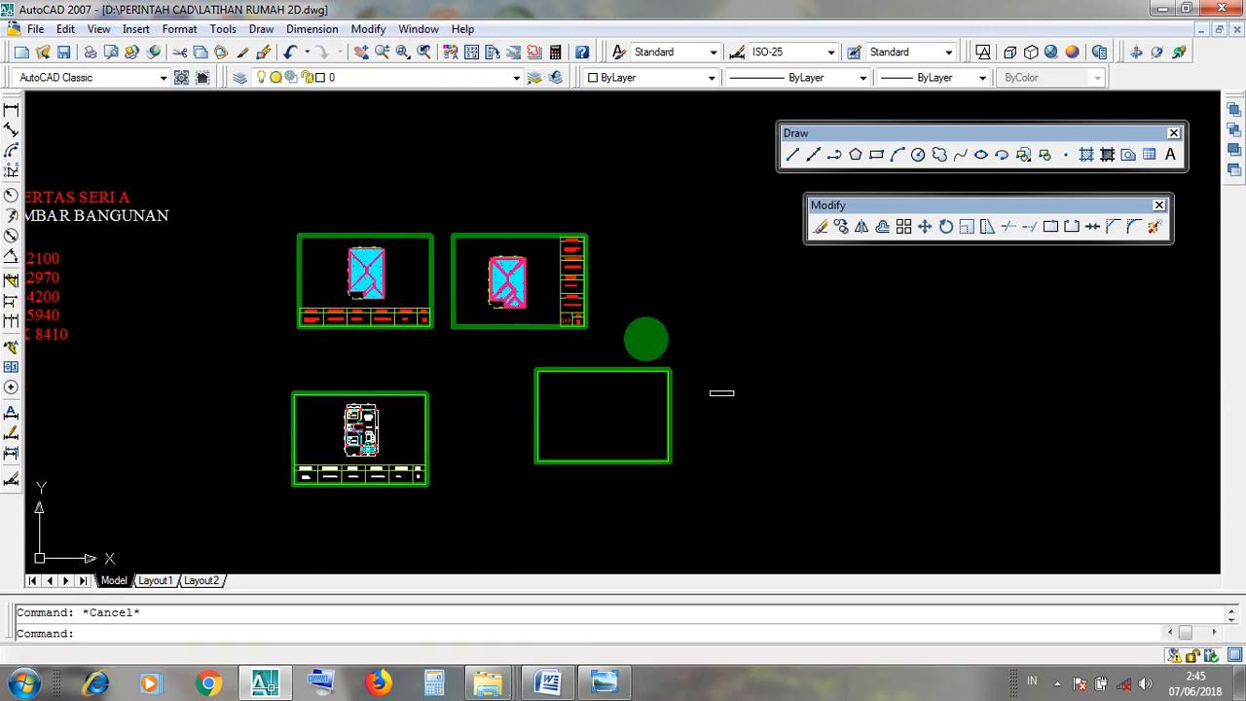
{"action": "scroll", "coordinate": [749, 421], "scroll_direction": "up", "scroll_amount": 3}
{"action": "scroll", "coordinate": [825, 362], "scroll_direction": "up", "scroll_amount": 3}
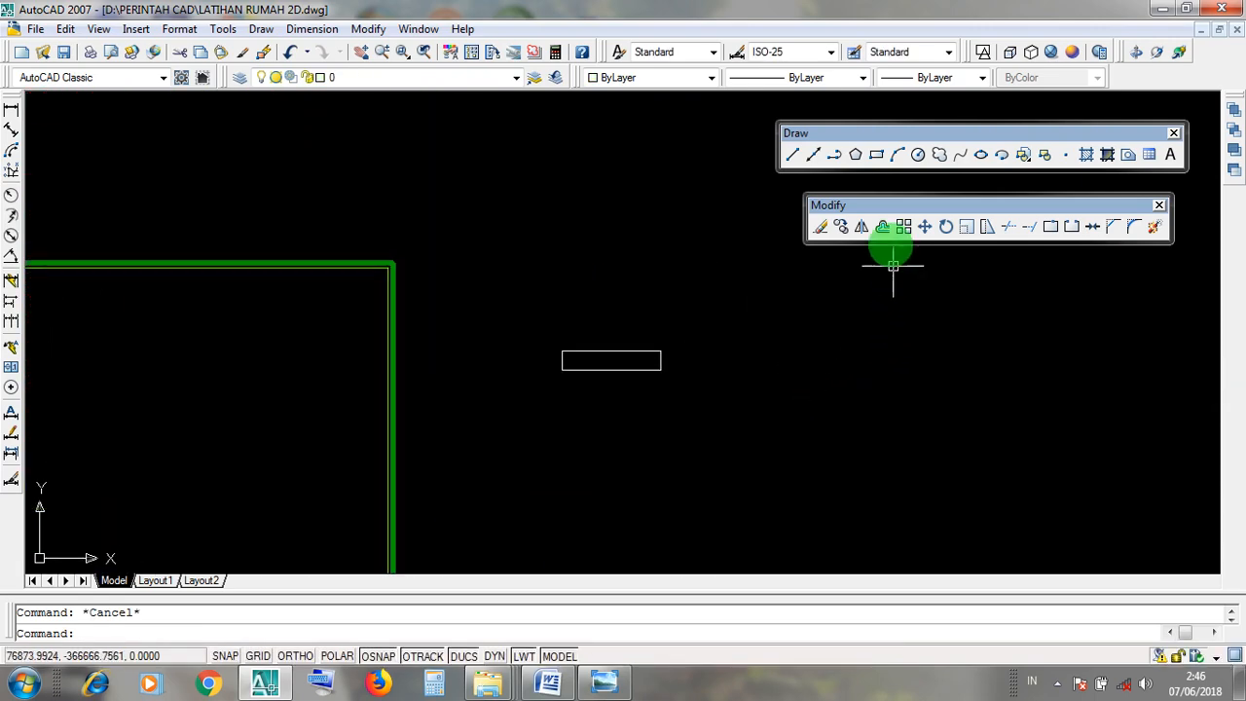
{"action": "left_click", "coordinate": [876, 156]}
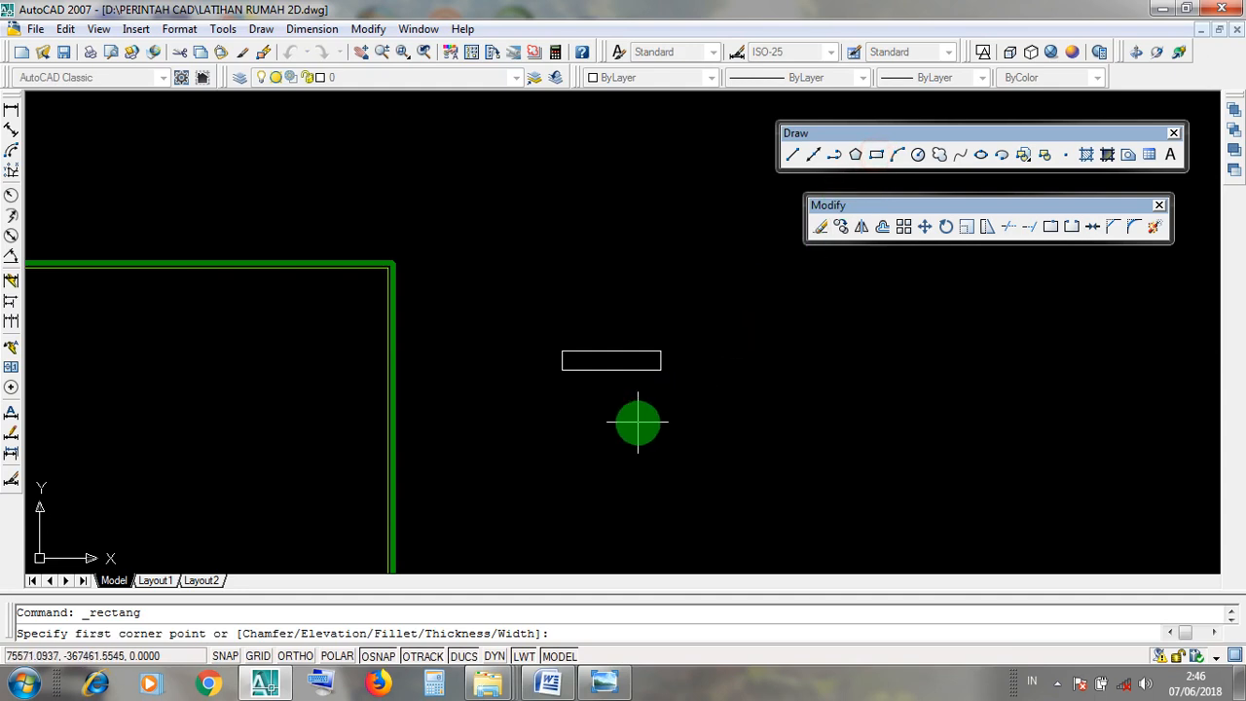
{"action": "scroll", "coordinate": [637, 420], "scroll_direction": "up", "scroll_amount": 3}
{"action": "scroll", "coordinate": [638, 428], "scroll_direction": "down", "scroll_amount": 2}
{"action": "left_click", "coordinate": [619, 451]}
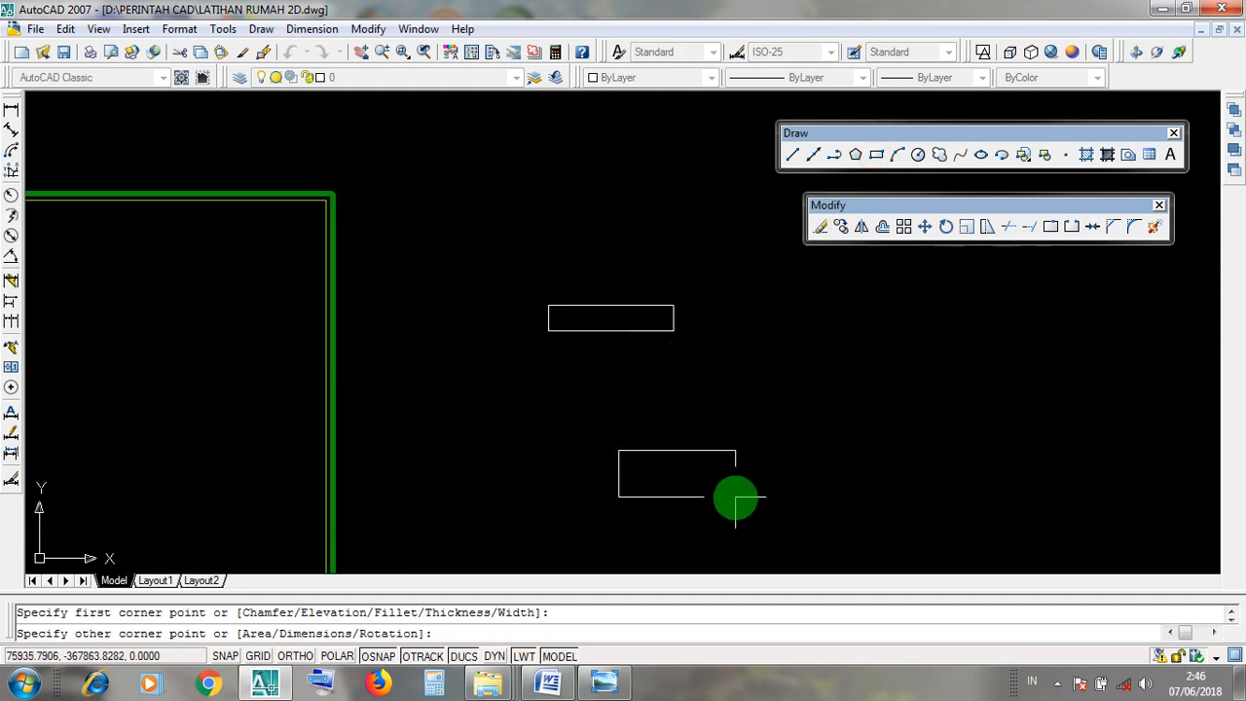
{"action": "type", "text": "@500,300"}
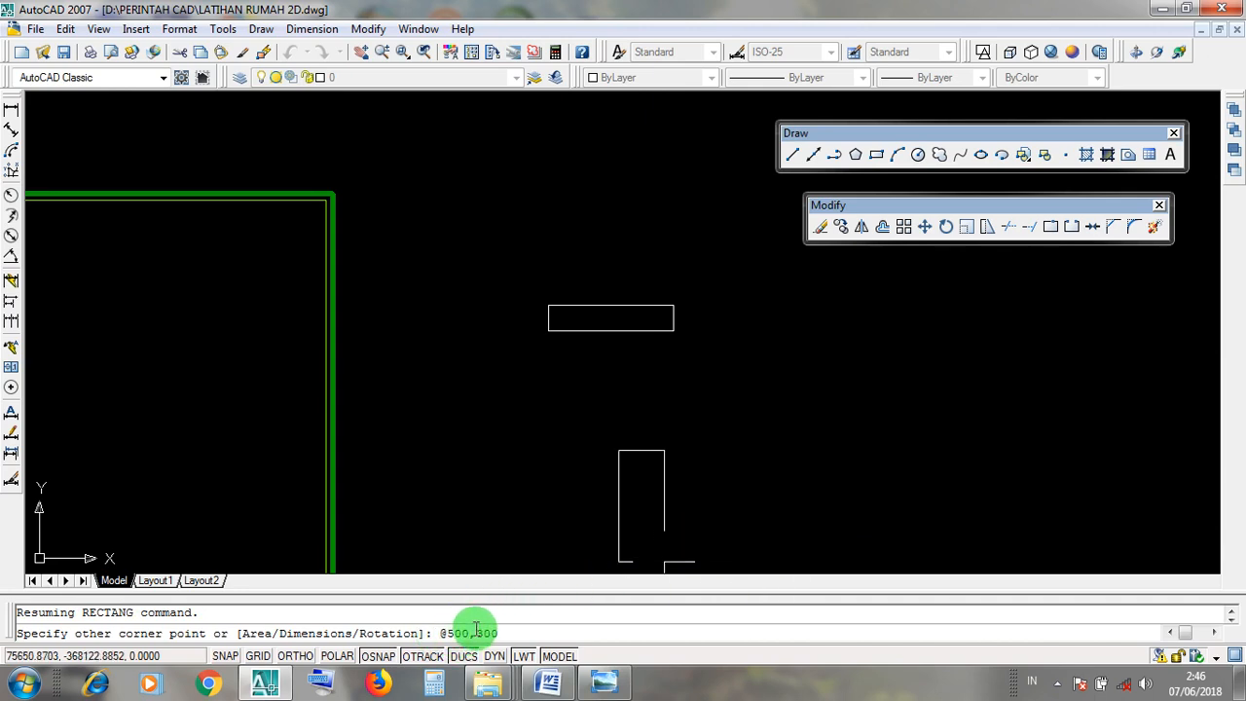
{"action": "key", "text": "Return"}
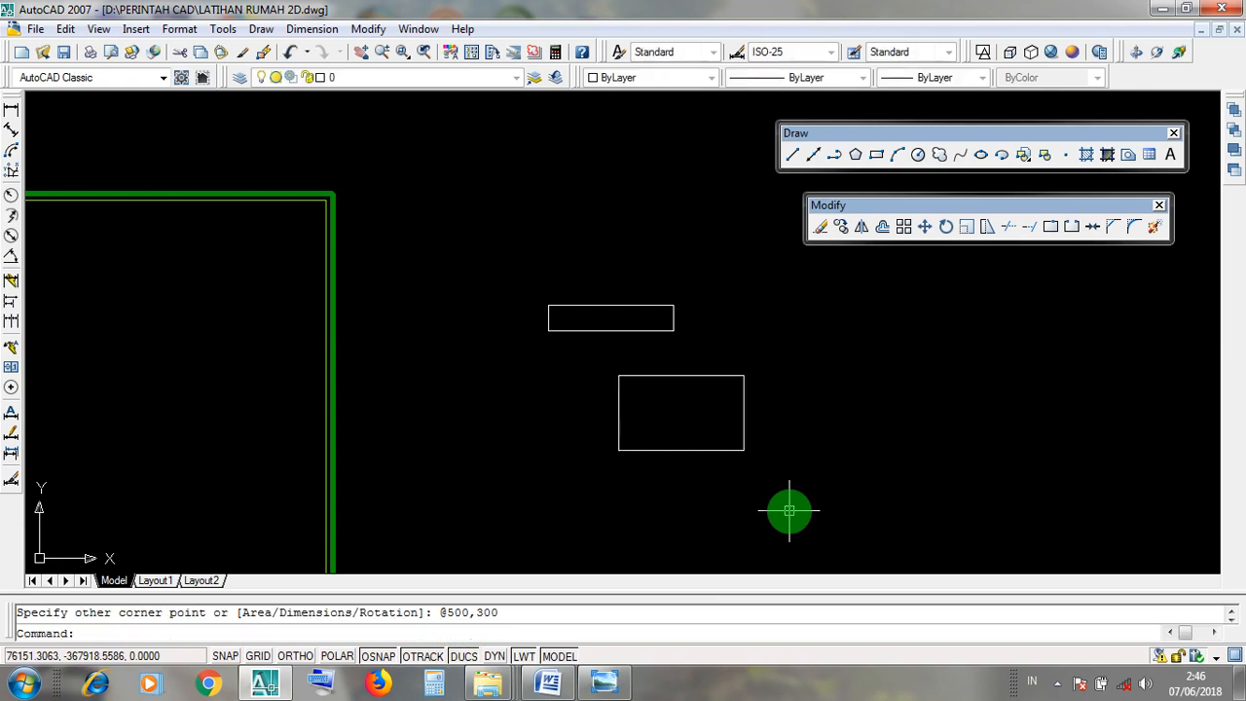
Move the 500 by 100 rectangle onto the 500 by 300 one, snapping its lower-left corner to the larger rectangle's upper-left corner
{"action": "scroll", "coordinate": [636, 403], "scroll_direction": "up", "scroll_amount": 1}
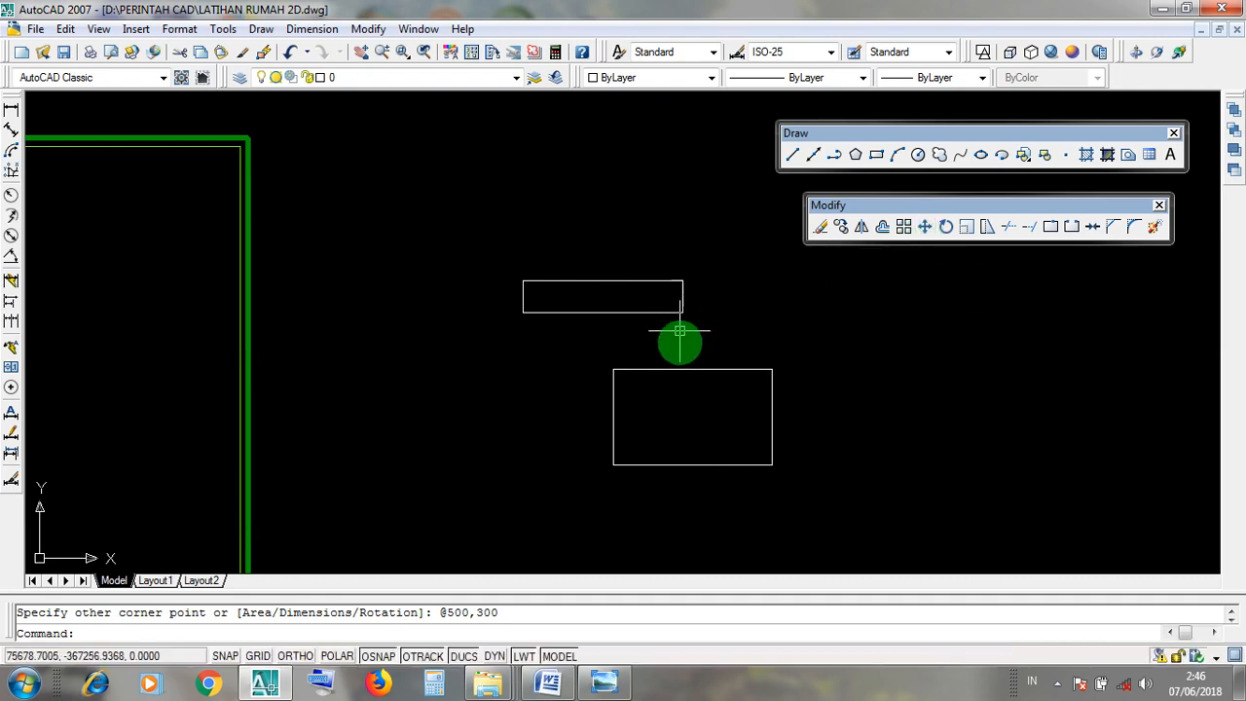
{"action": "mouse_move", "coordinate": [676, 340]}
{"action": "middle_mouse_down"}
{"action": "mouse_move", "coordinate": [499, 340]}
{"action": "mouse_move", "coordinate": [489, 315]}
{"action": "middle_mouse_up"}
{"action": "scroll", "coordinate": [499, 340], "scroll_direction": "up", "scroll_amount": 2}
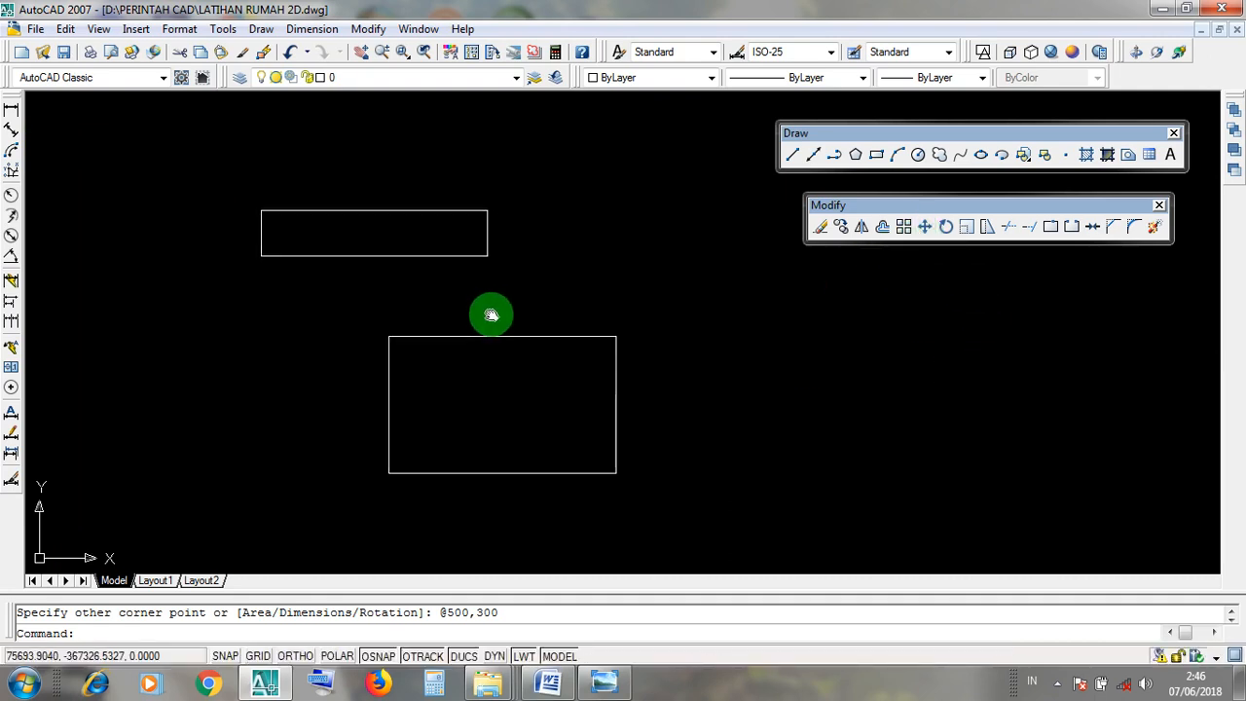
{"action": "left_click", "coordinate": [464, 264]}
{"action": "left_click", "coordinate": [373, 183]}
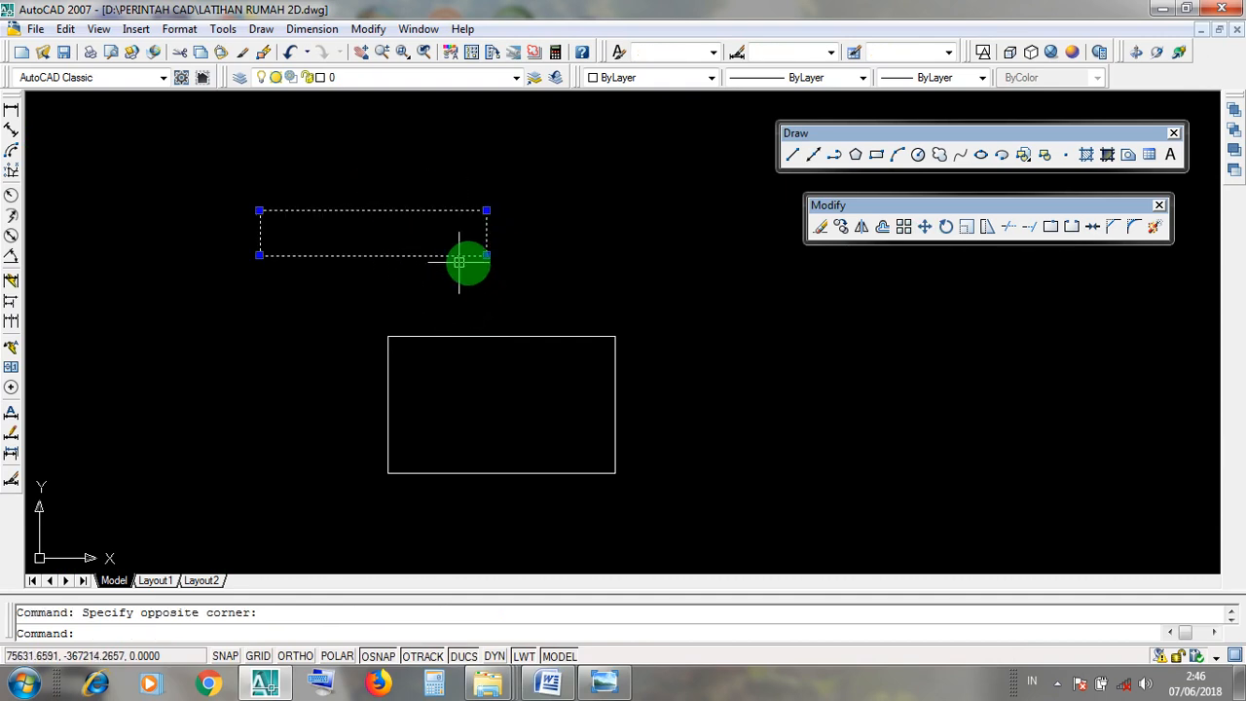
{"action": "left_click", "coordinate": [499, 261]}
{"action": "left_click", "coordinate": [259, 205]}
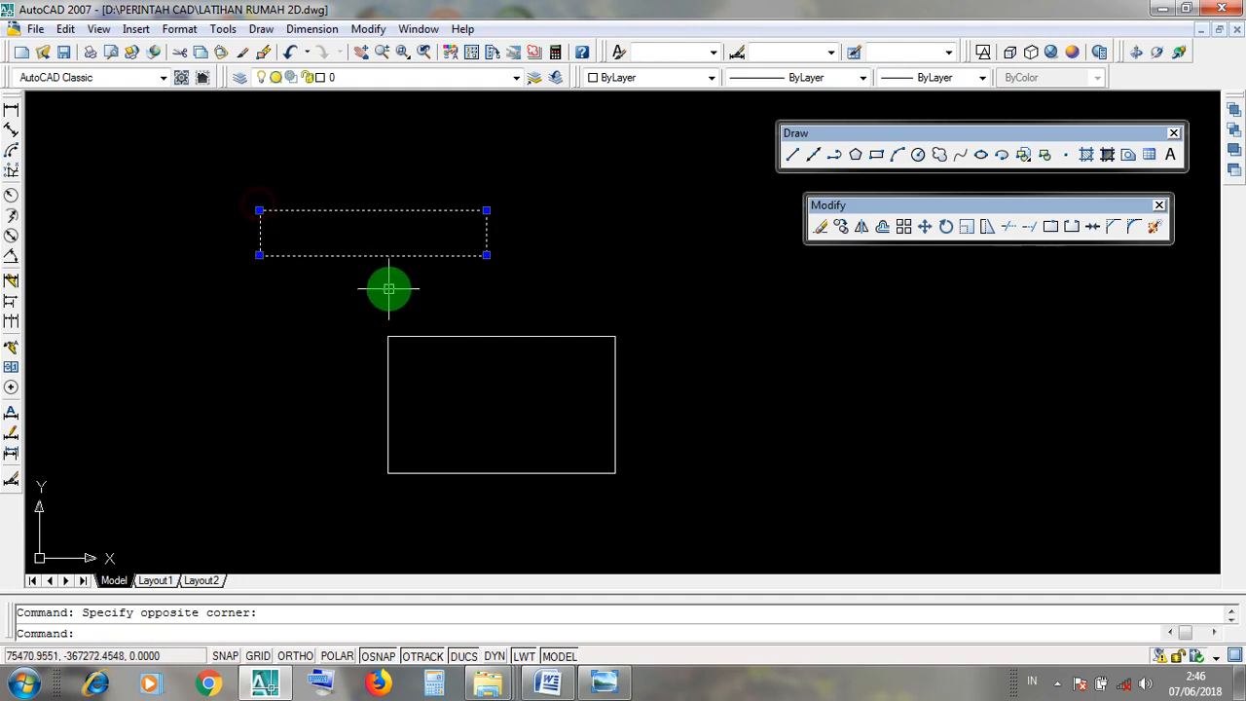
{"action": "left_click", "coordinate": [928, 227]}
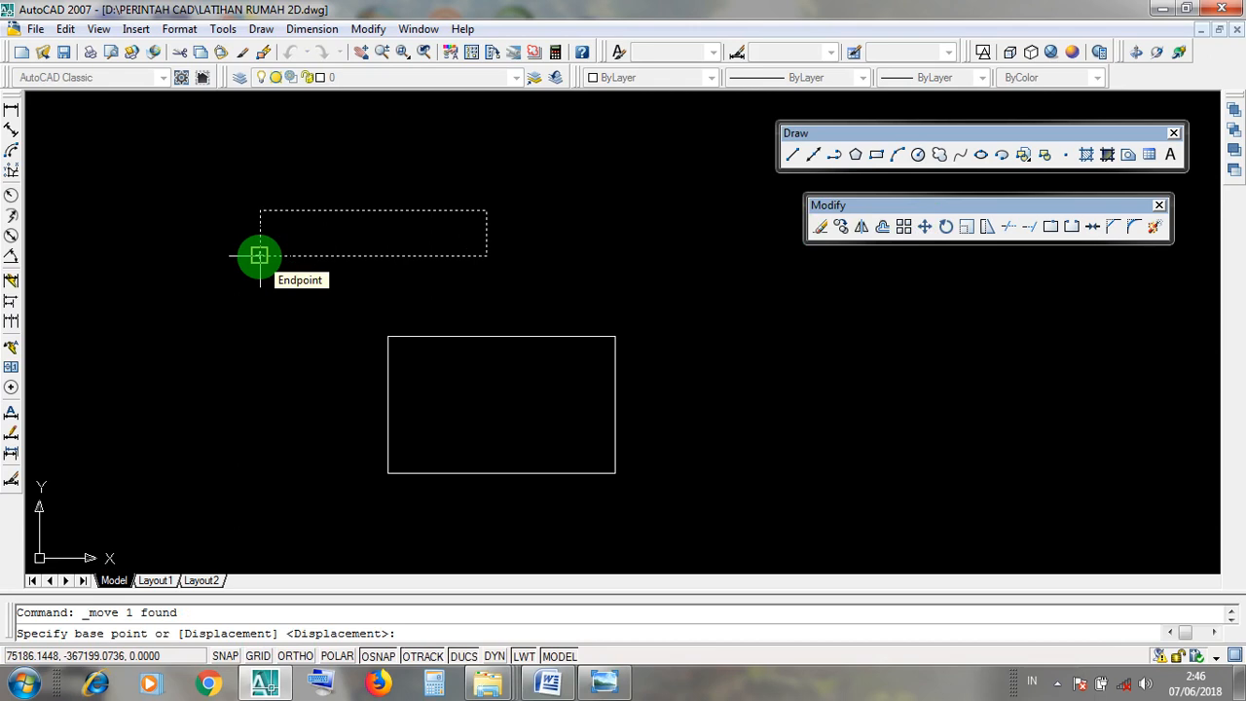
{"action": "left_click", "coordinate": [259, 255]}
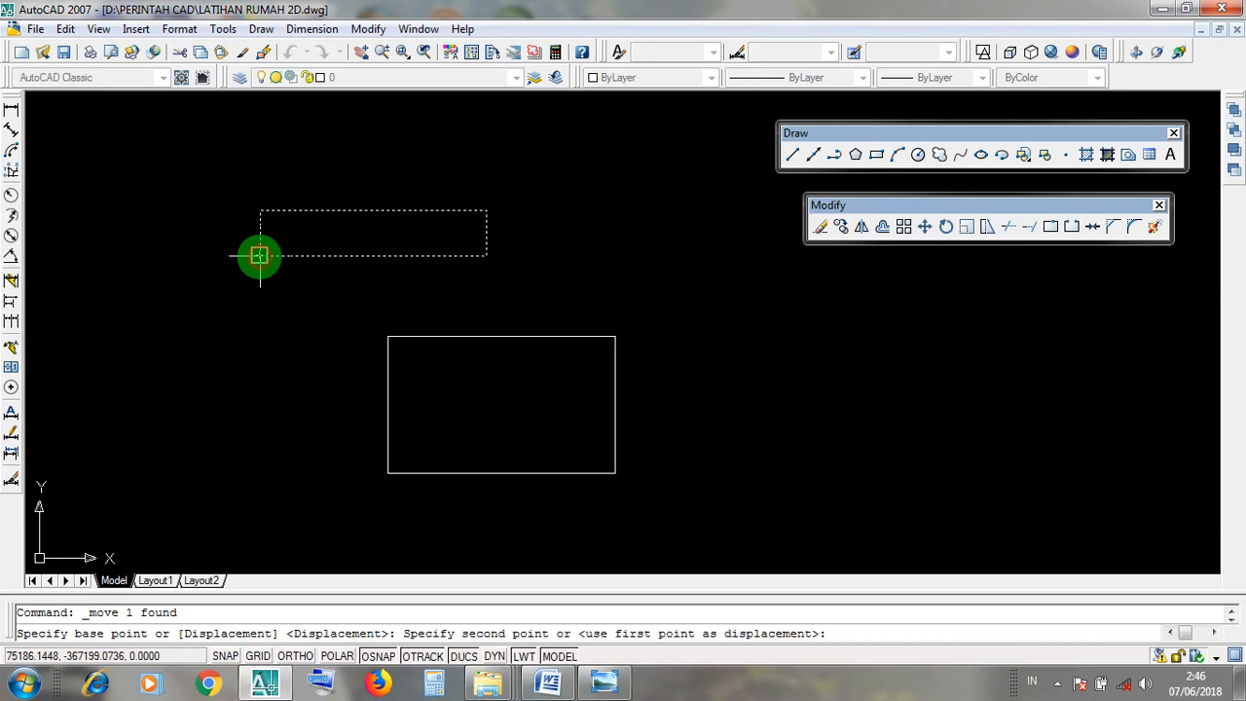
{"action": "left_click", "coordinate": [388, 336]}
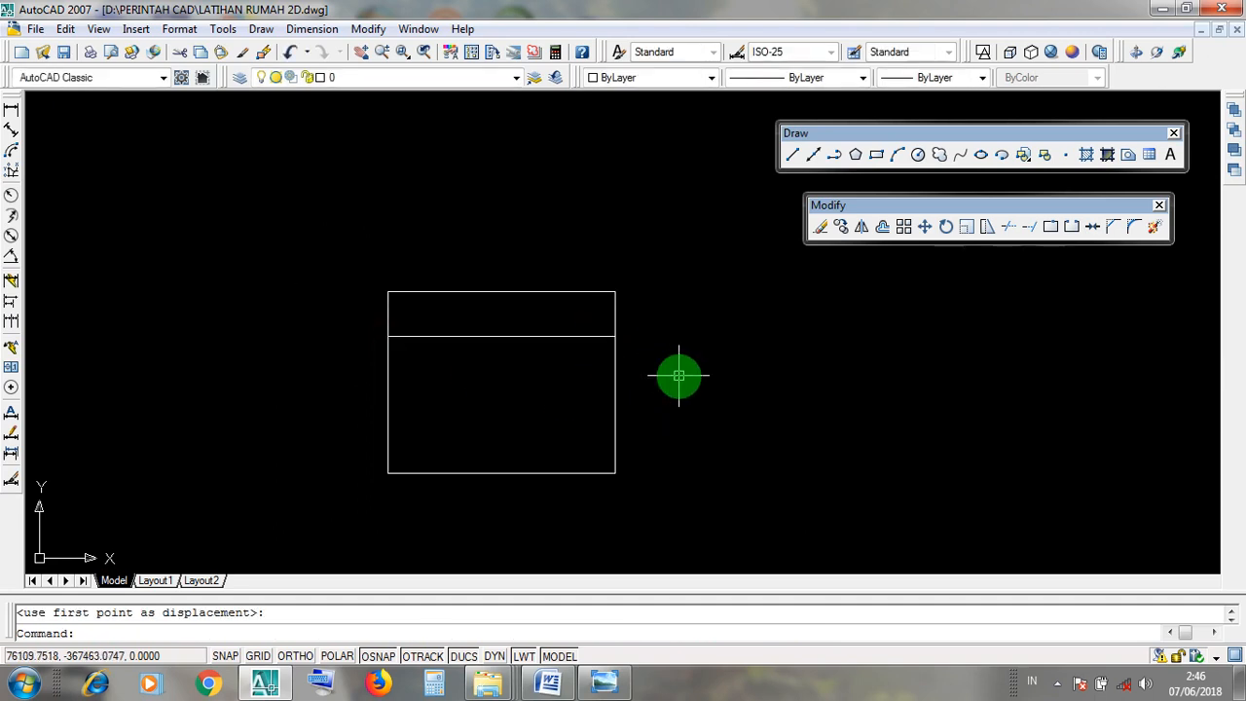
Examine the upper-right corner of the frame's inner border and the matching corner of the stacked rectangles
{"action": "scroll", "coordinate": [678, 375], "scroll_direction": "down", "scroll_amount": 4}
{"action": "scroll", "coordinate": [678, 375], "scroll_direction": "up", "scroll_amount": 2}
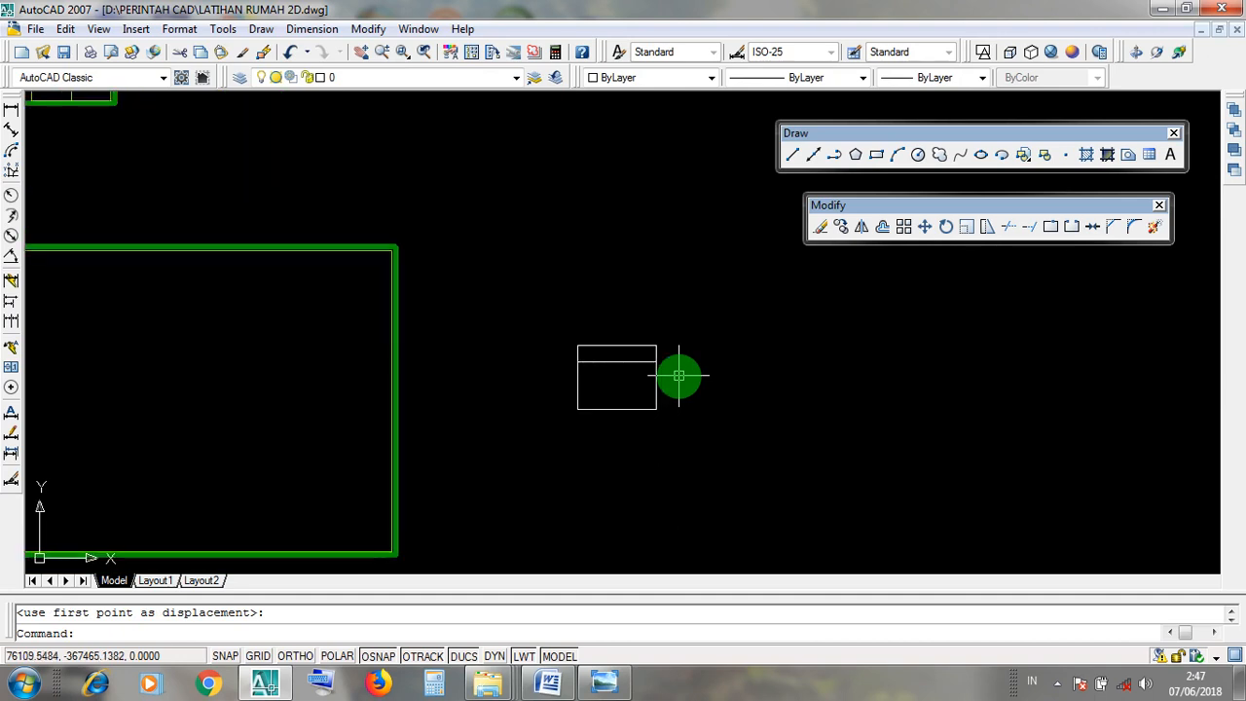
{"action": "middle_click_drag", "start_coordinate": [565, 326], "coordinate": [608, 316]}
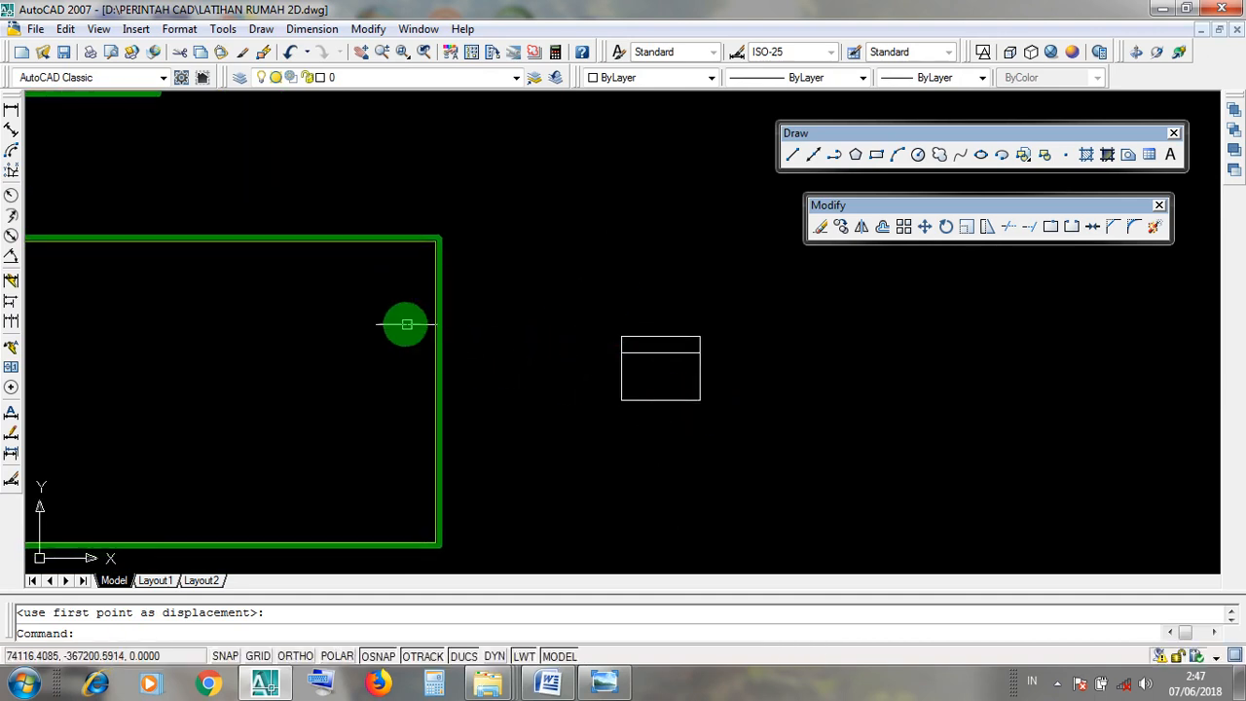
{"action": "left_click", "coordinate": [373, 287]}
{"action": "left_click", "coordinate": [373, 307]}
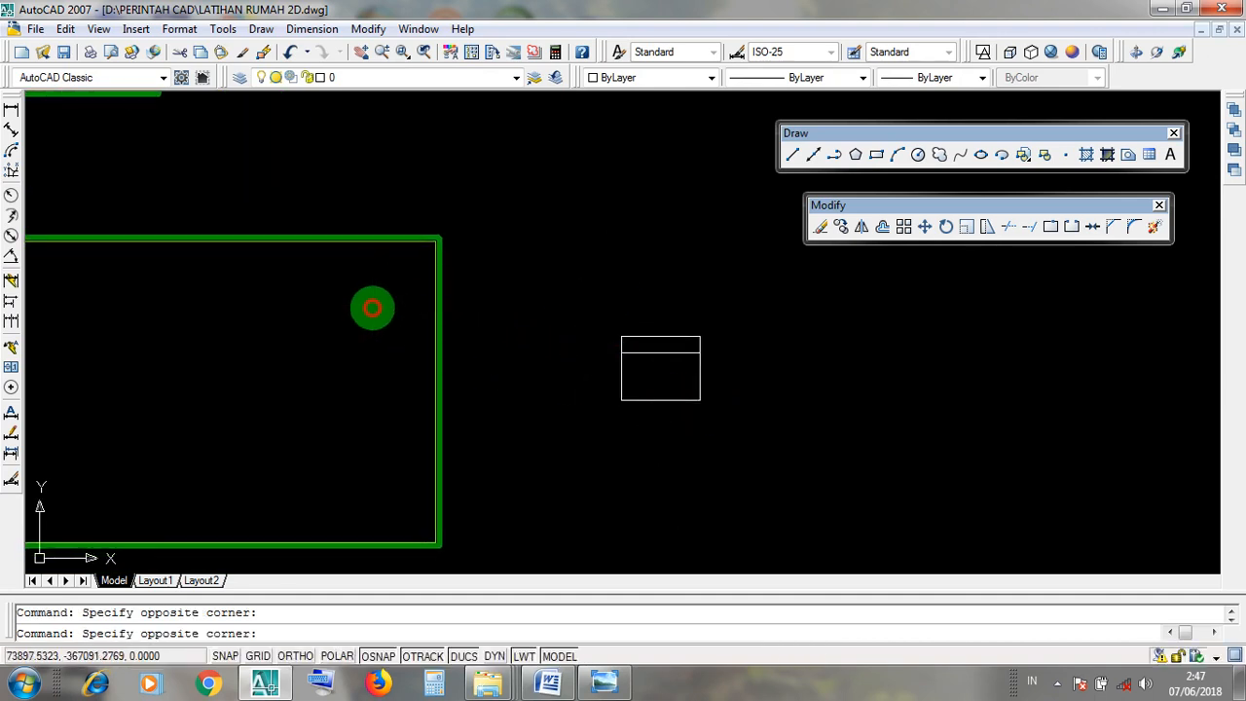
{"action": "left_click", "coordinate": [364, 294]}
{"action": "scroll", "coordinate": [543, 375], "scroll_direction": "down", "scroll_amount": 3}
{"action": "scroll", "coordinate": [458, 290], "scroll_direction": "up", "scroll_amount": 10}
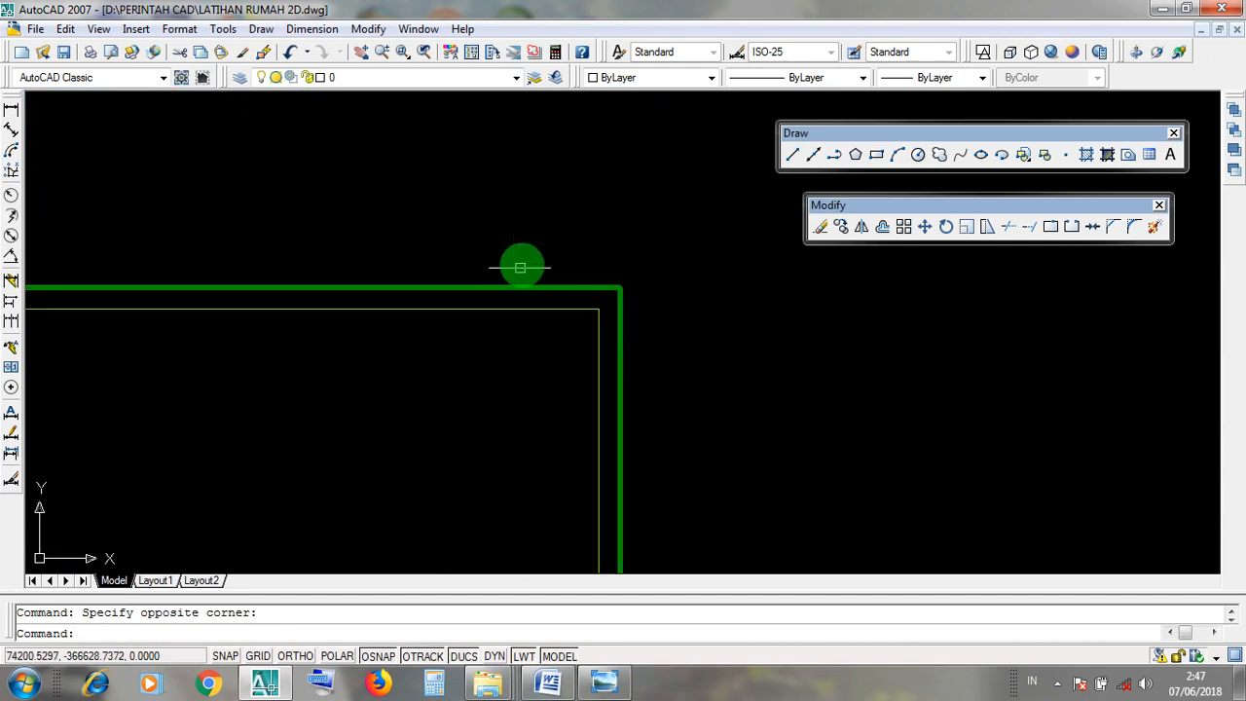
{"action": "left_click", "coordinate": [541, 262]}
{"action": "left_click", "coordinate": [556, 257]}
{"action": "scroll", "coordinate": [580, 300], "scroll_direction": "up", "scroll_amount": 5}
{"action": "left_click", "coordinate": [584, 315]}
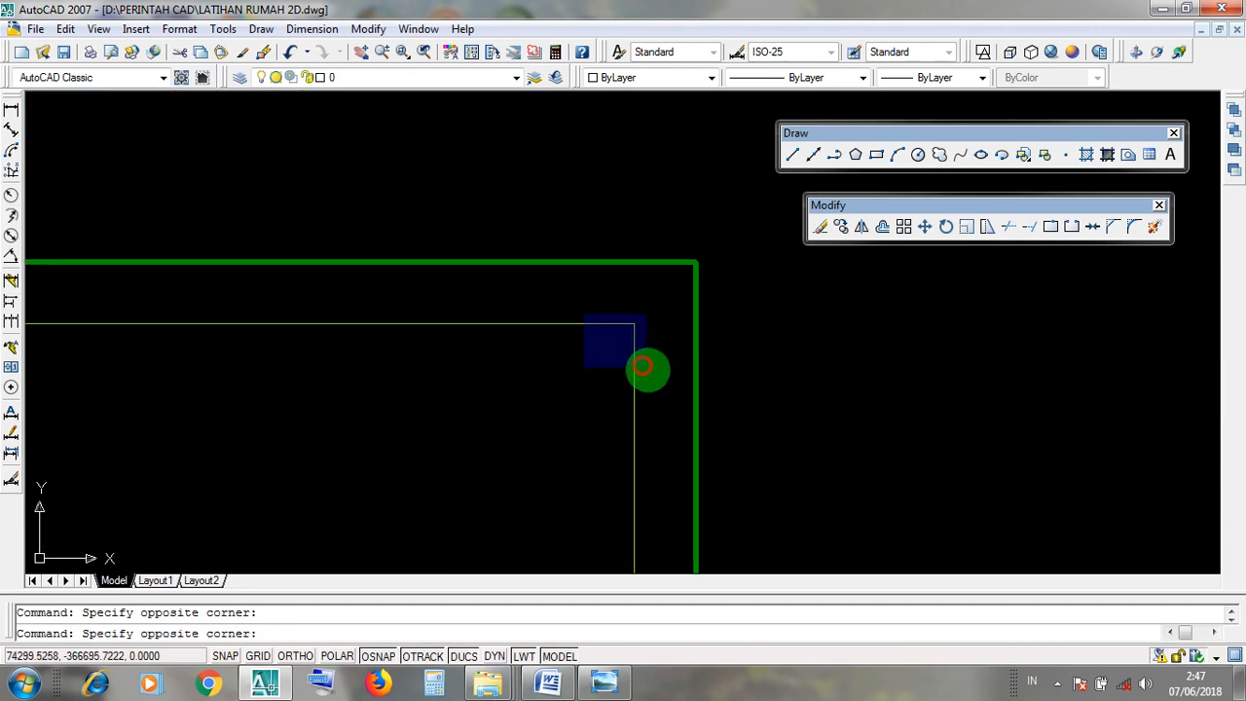
{"action": "left_click", "coordinate": [659, 375]}
{"action": "scroll", "coordinate": [556, 333], "scroll_direction": "down", "scroll_amount": 8}
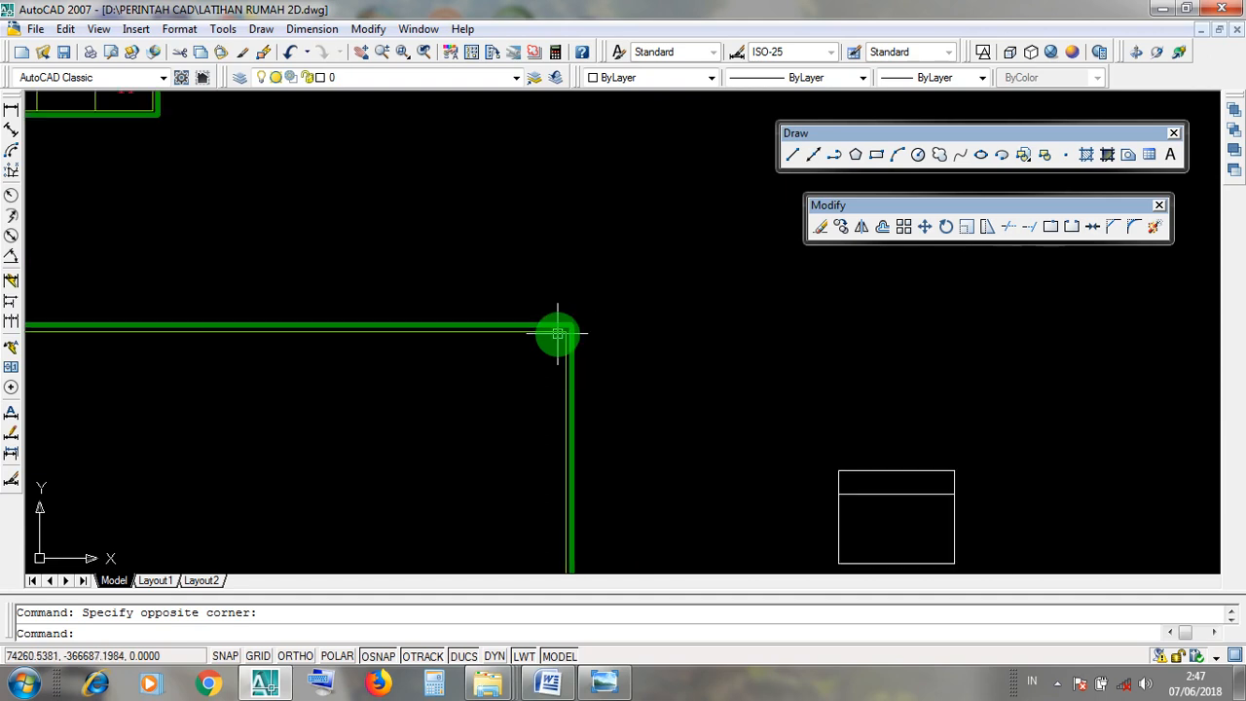
{"action": "scroll", "coordinate": [729, 344], "scroll_direction": "up", "scroll_amount": 6}
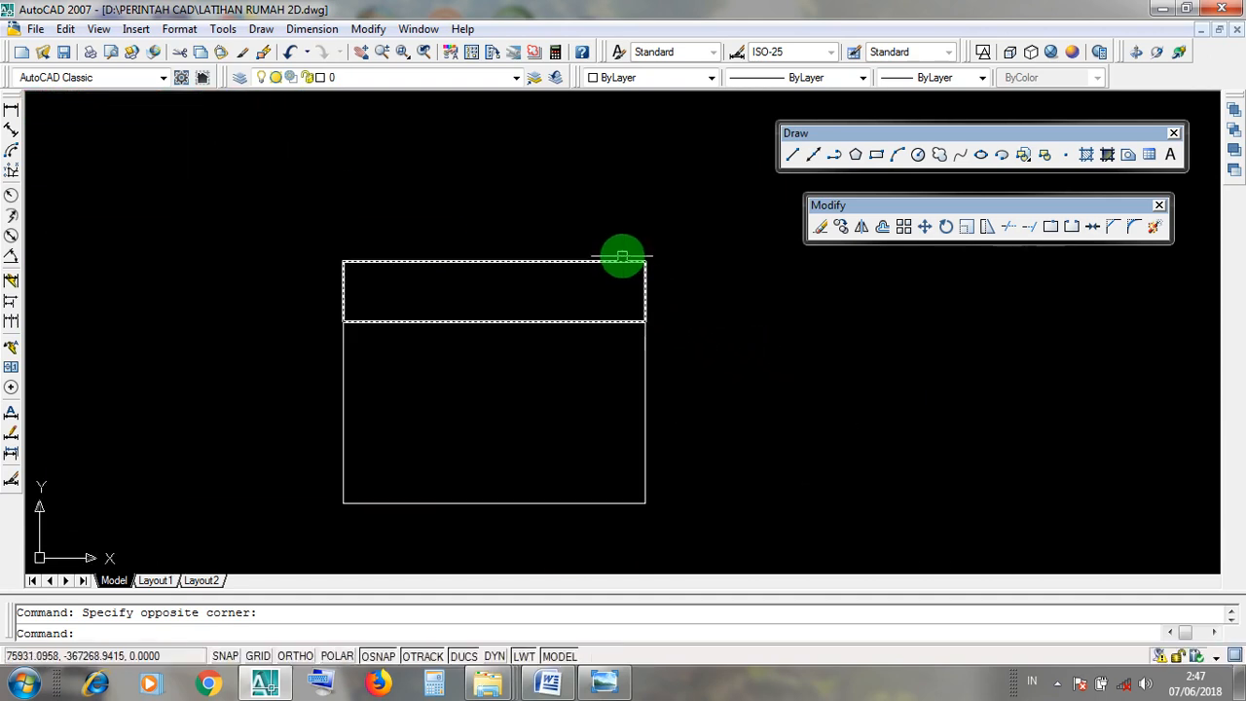
{"action": "left_click", "coordinate": [626, 243]}
{"action": "left_click", "coordinate": [647, 243]}
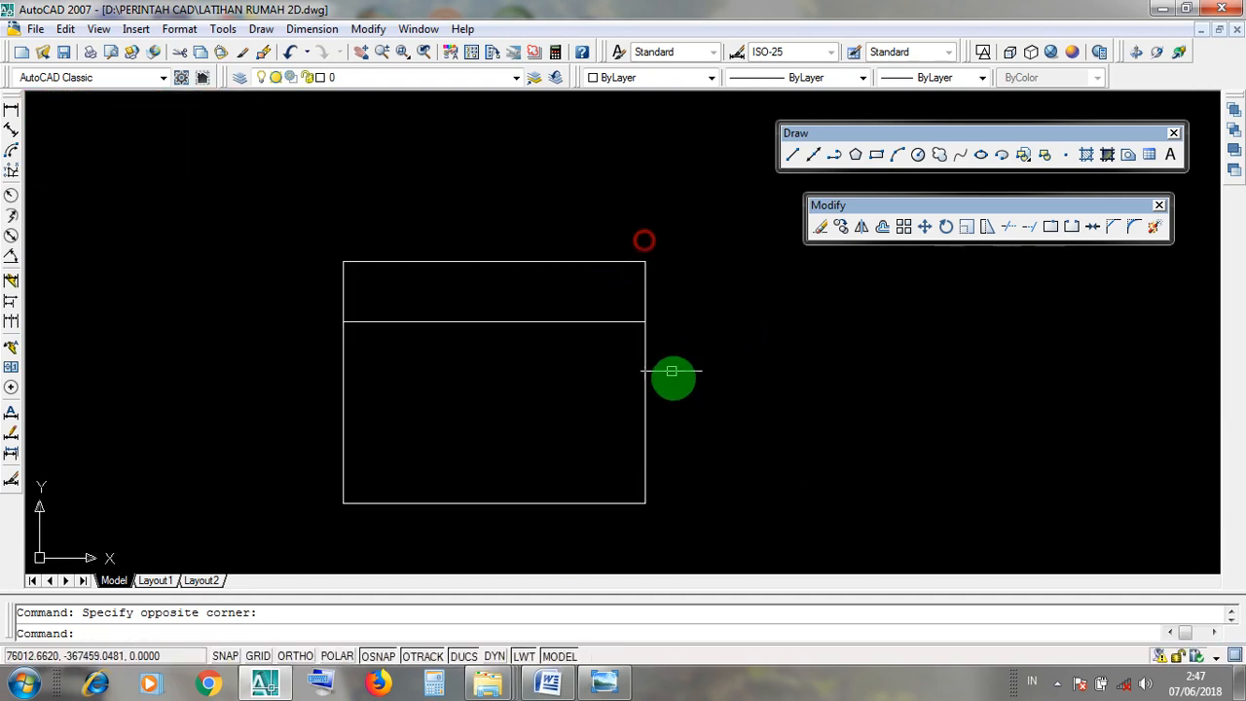
Move both stacked rectangles into the frame, snapping their upper-right corner to the inner border's upper-right corner
{"action": "scroll", "coordinate": [671, 381], "scroll_direction": "down", "scroll_amount": 5}
{"action": "left_click", "coordinate": [685, 432]}
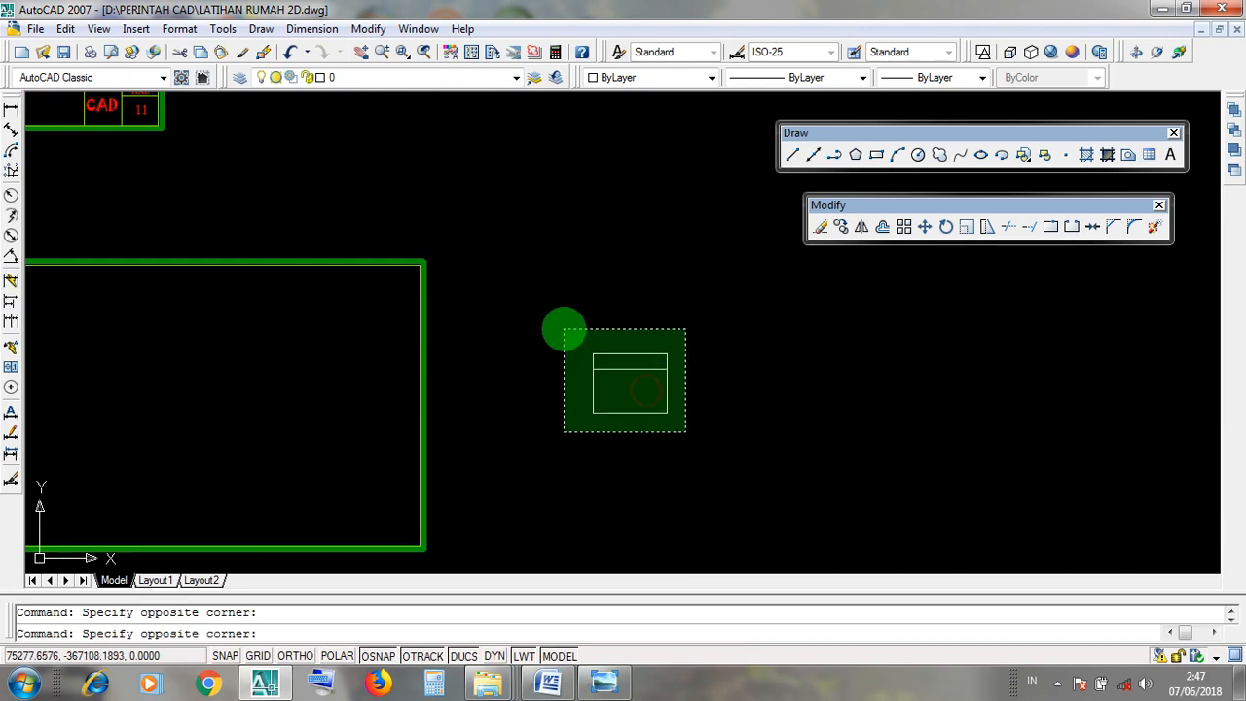
{"action": "left_click", "coordinate": [565, 322]}
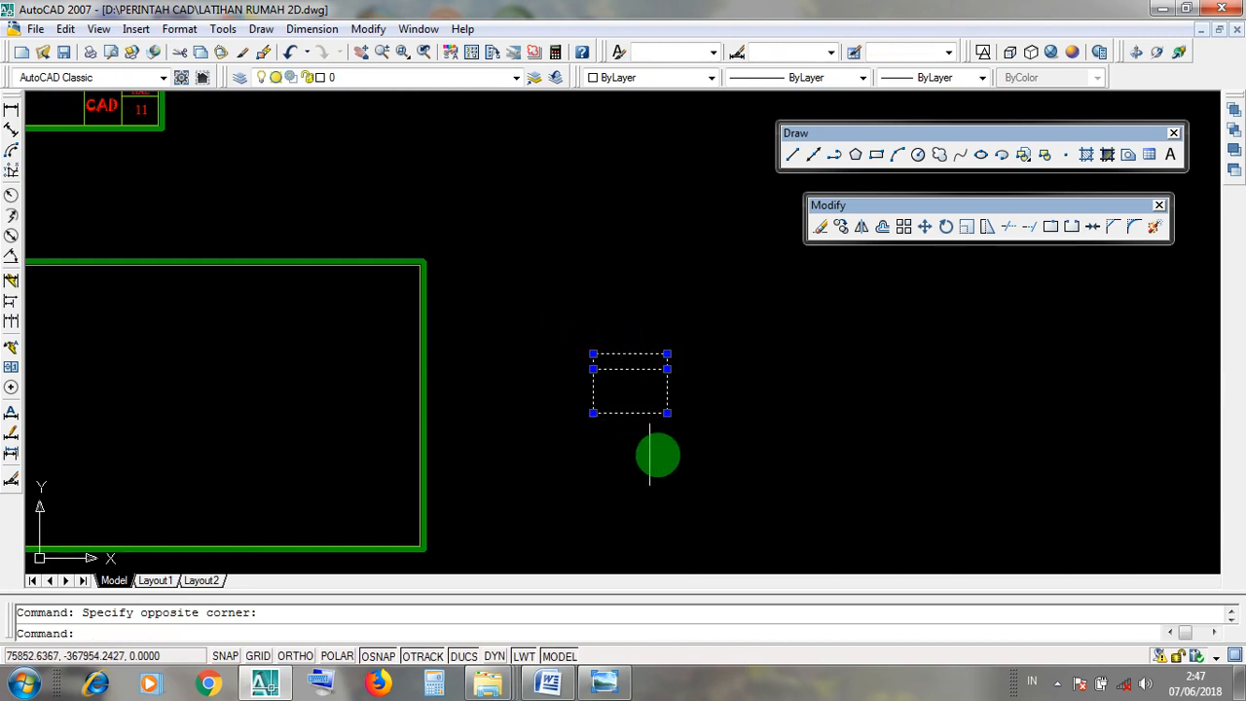
{"action": "scroll", "coordinate": [679, 426], "scroll_direction": "up", "scroll_amount": 2}
{"action": "left_click", "coordinate": [685, 438]}
{"action": "left_click", "coordinate": [535, 308]}
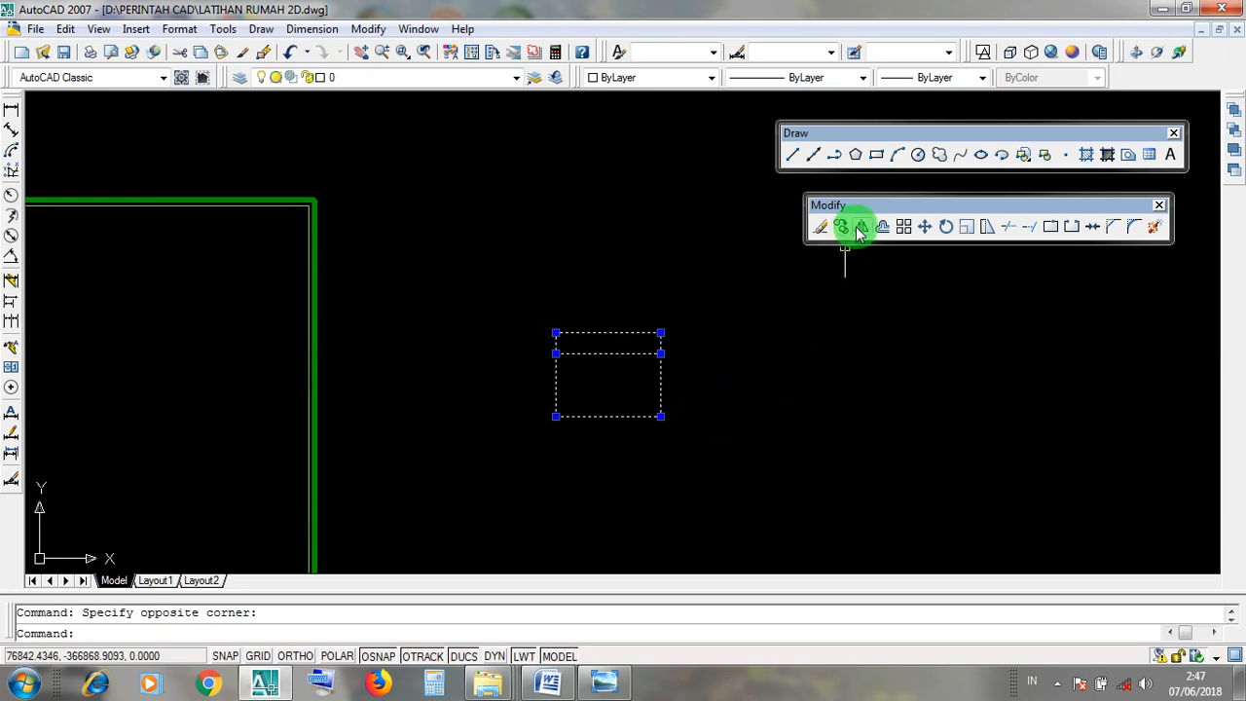
{"action": "left_click", "coordinate": [925, 227]}
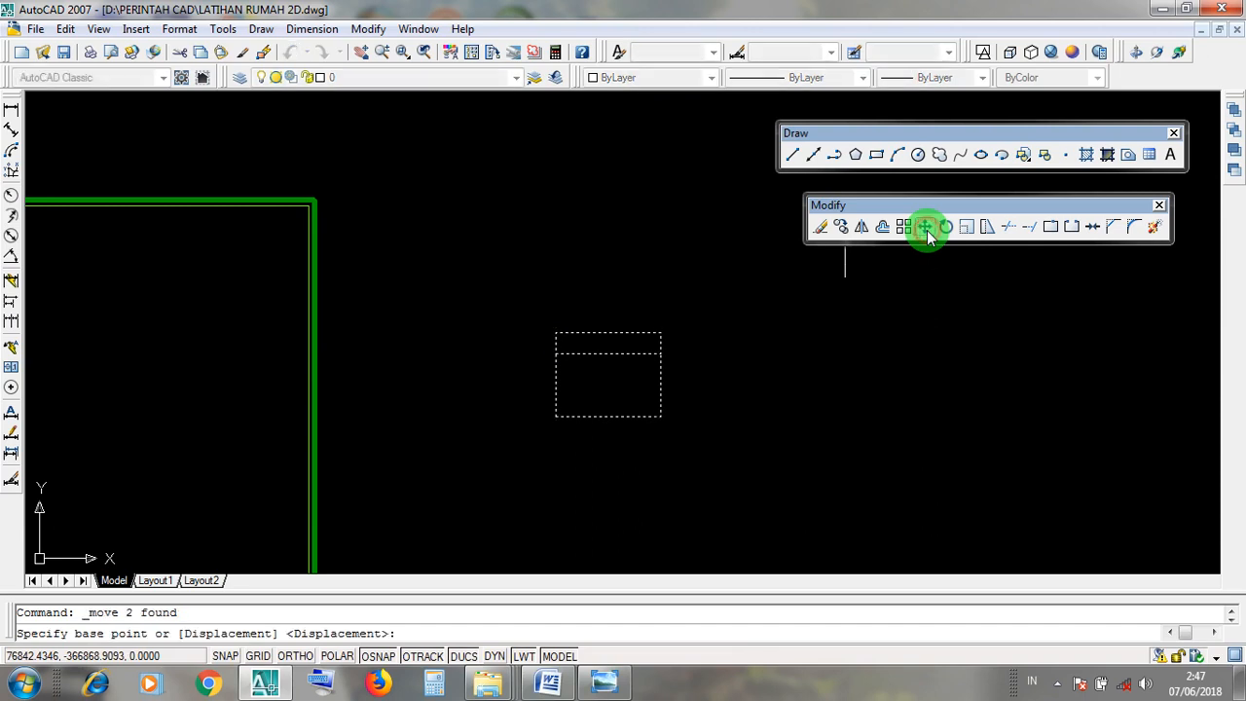
{"action": "scroll", "coordinate": [686, 360], "scroll_direction": "up", "scroll_amount": 5}
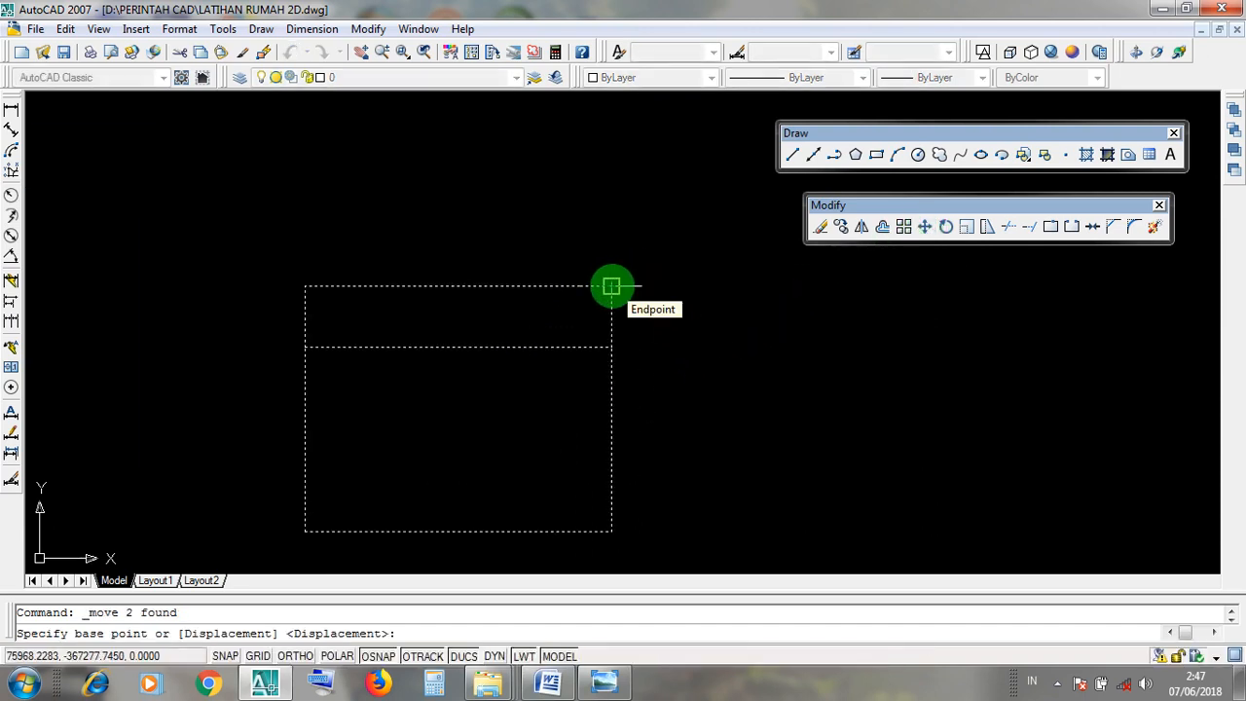
{"action": "left_click", "coordinate": [611, 286]}
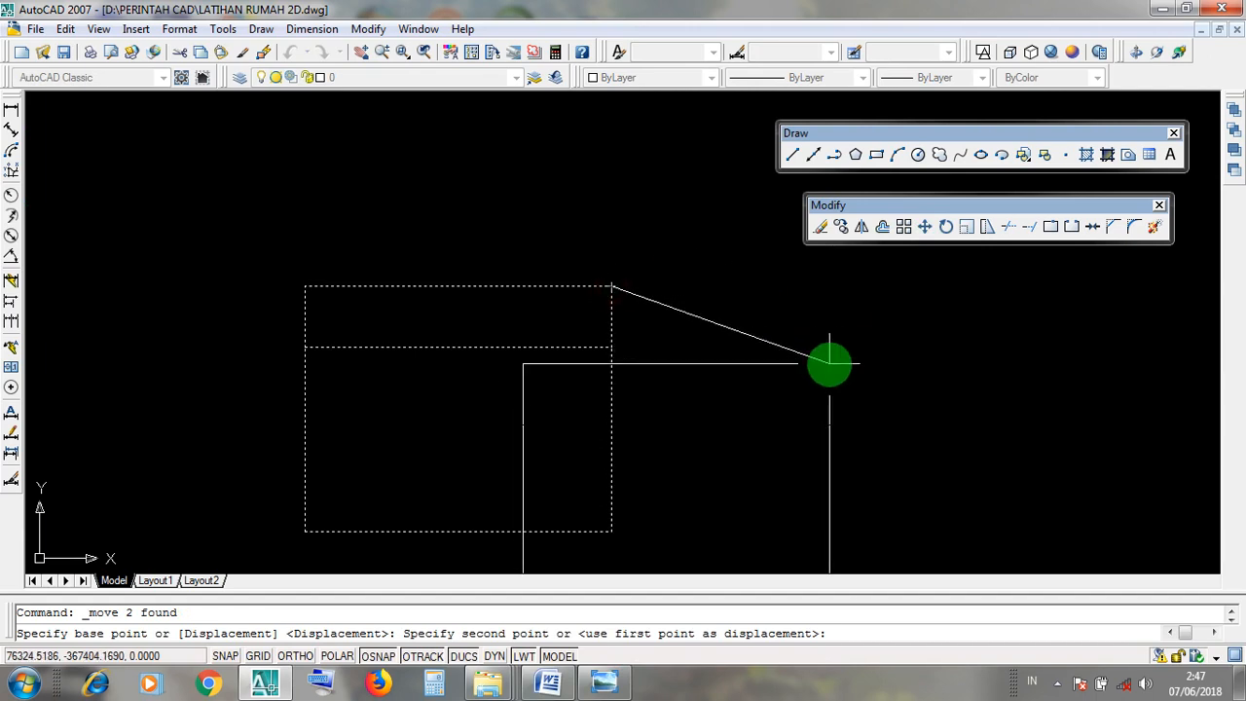
{"action": "scroll", "coordinate": [828, 363], "scroll_direction": "down", "scroll_amount": 6}
{"action": "scroll", "coordinate": [515, 259], "scroll_direction": "up", "scroll_amount": 5}
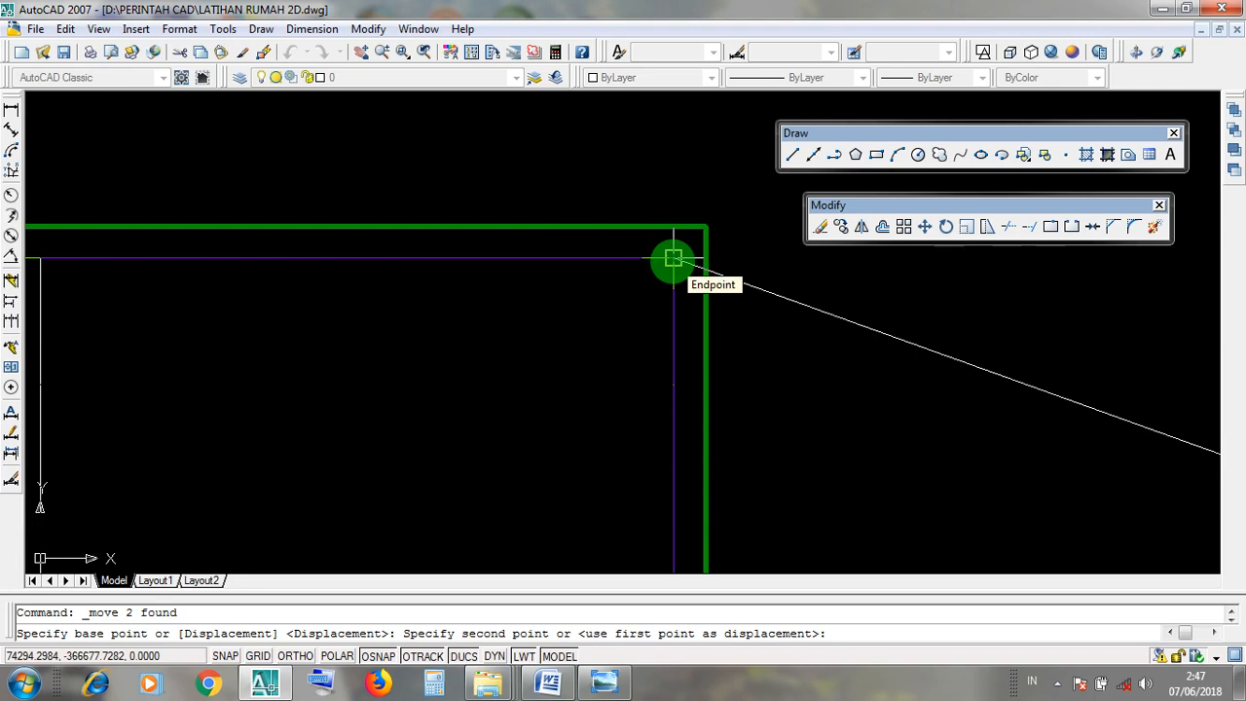
{"action": "left_click", "coordinate": [673, 258]}
{"action": "scroll", "coordinate": [720, 262], "scroll_direction": "down", "scroll_amount": 4}
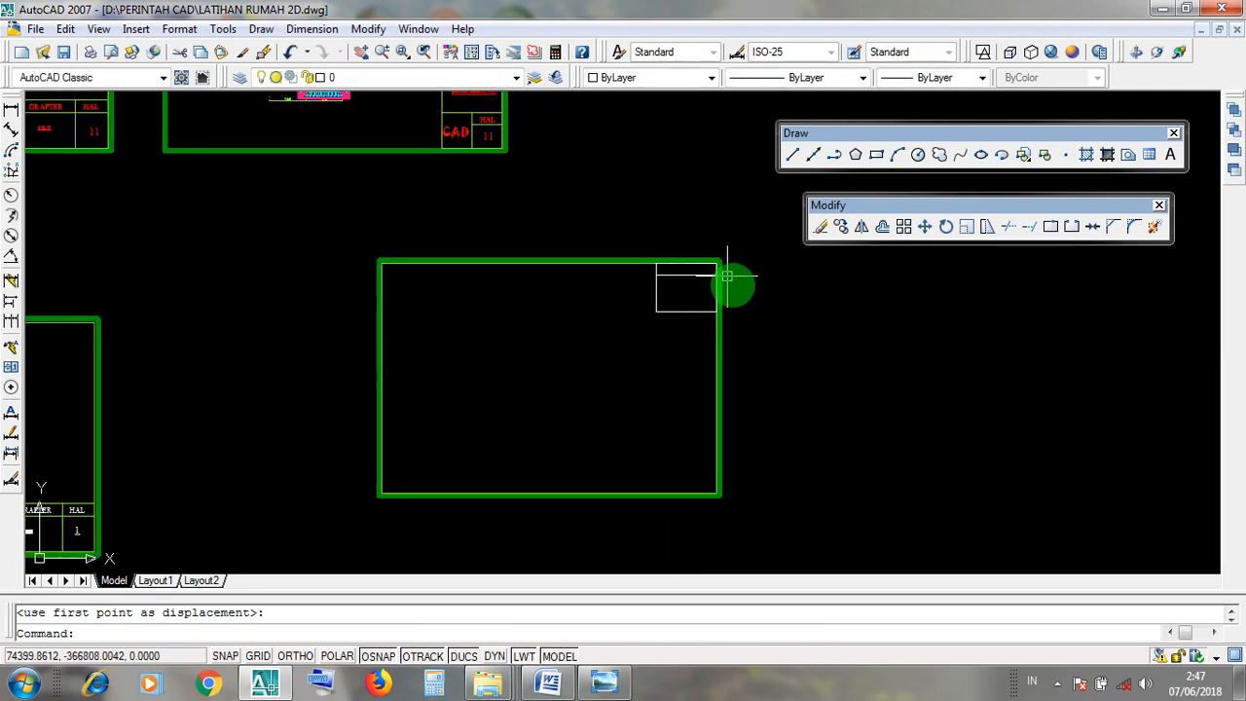
{"action": "left_click", "coordinate": [687, 275]}
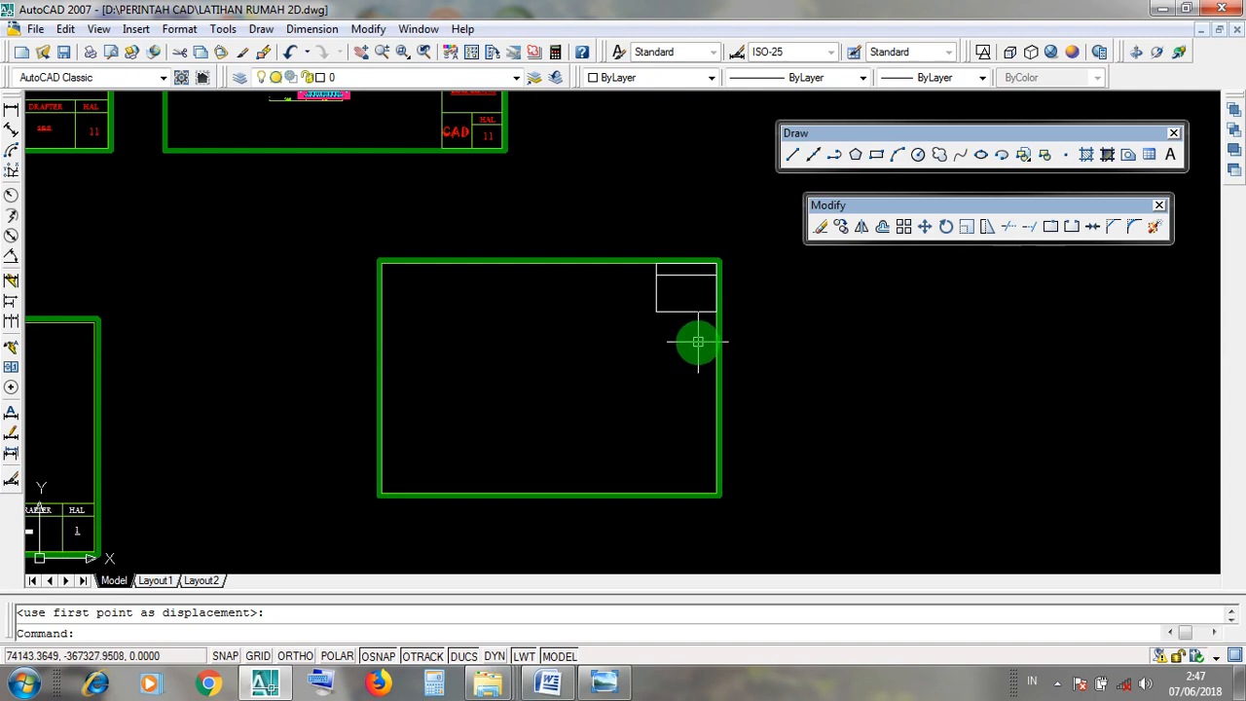
{"action": "scroll", "coordinate": [699, 341], "scroll_direction": "down", "scroll_amount": 2}
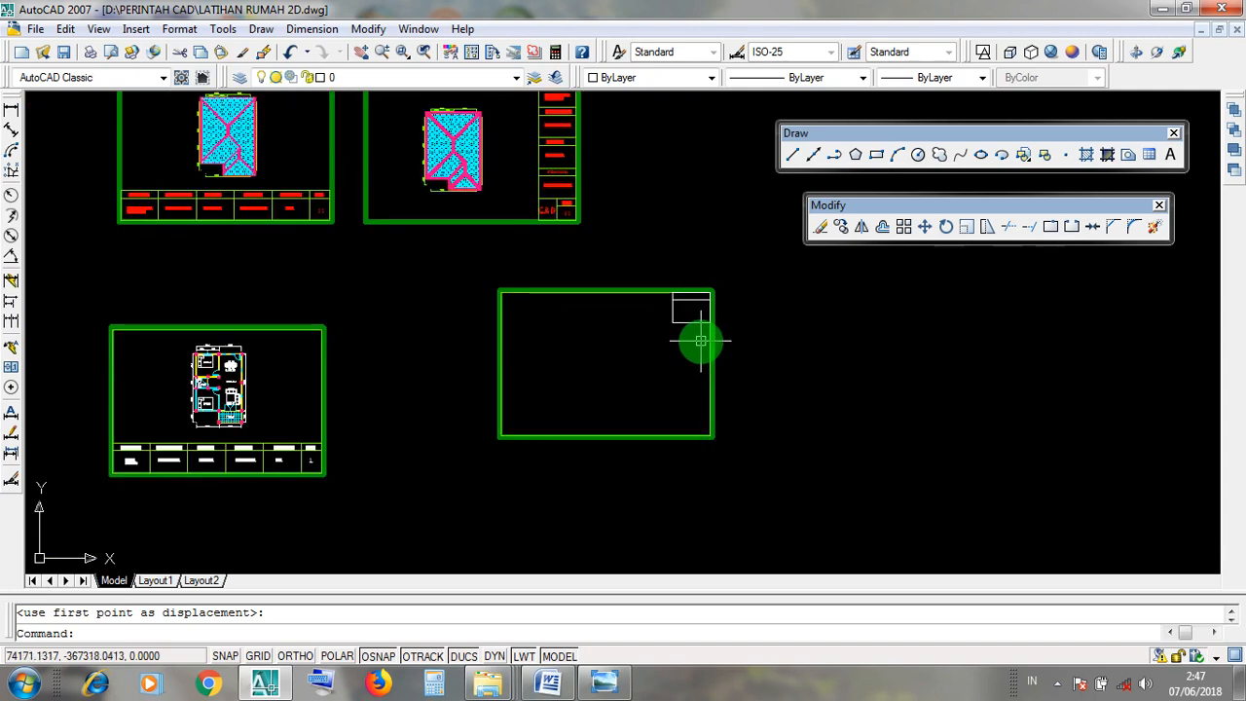
{"action": "scroll", "coordinate": [700, 340], "scroll_direction": "up", "scroll_amount": 4}
{"action": "scroll", "coordinate": [702, 339], "scroll_direction": "down", "scroll_amount": 4}
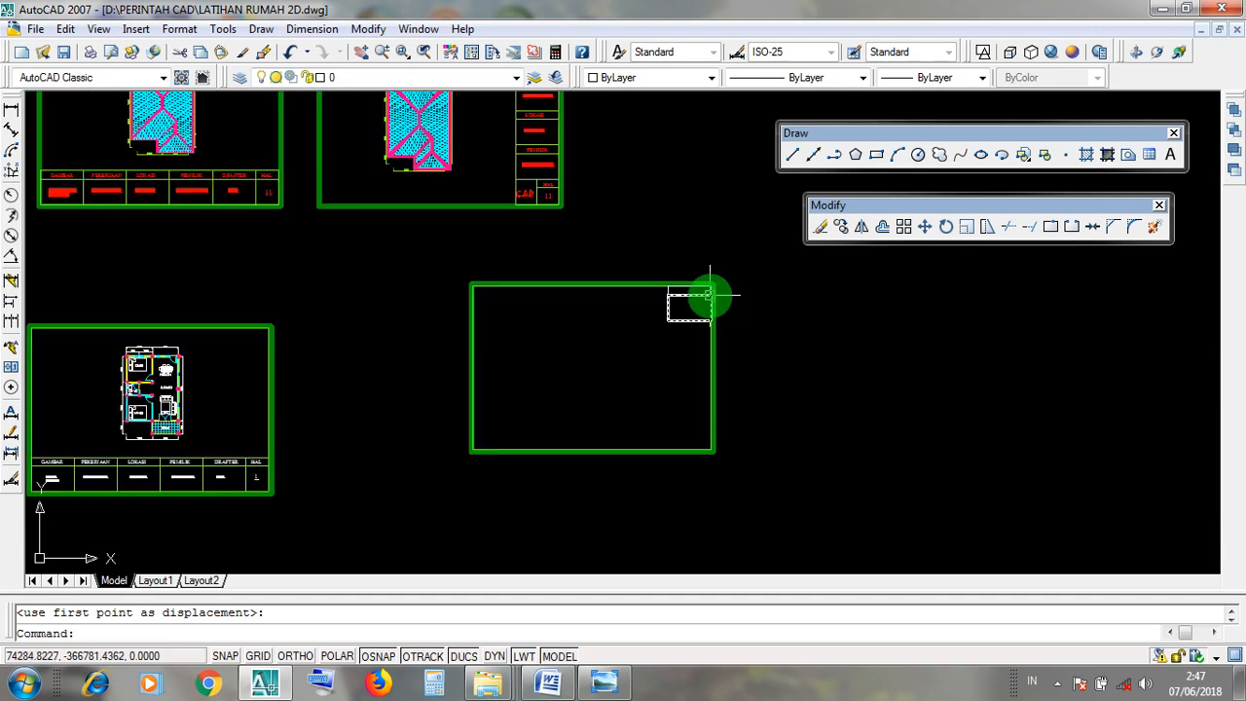
{"action": "scroll", "coordinate": [710, 289], "scroll_direction": "up", "scroll_amount": 5}
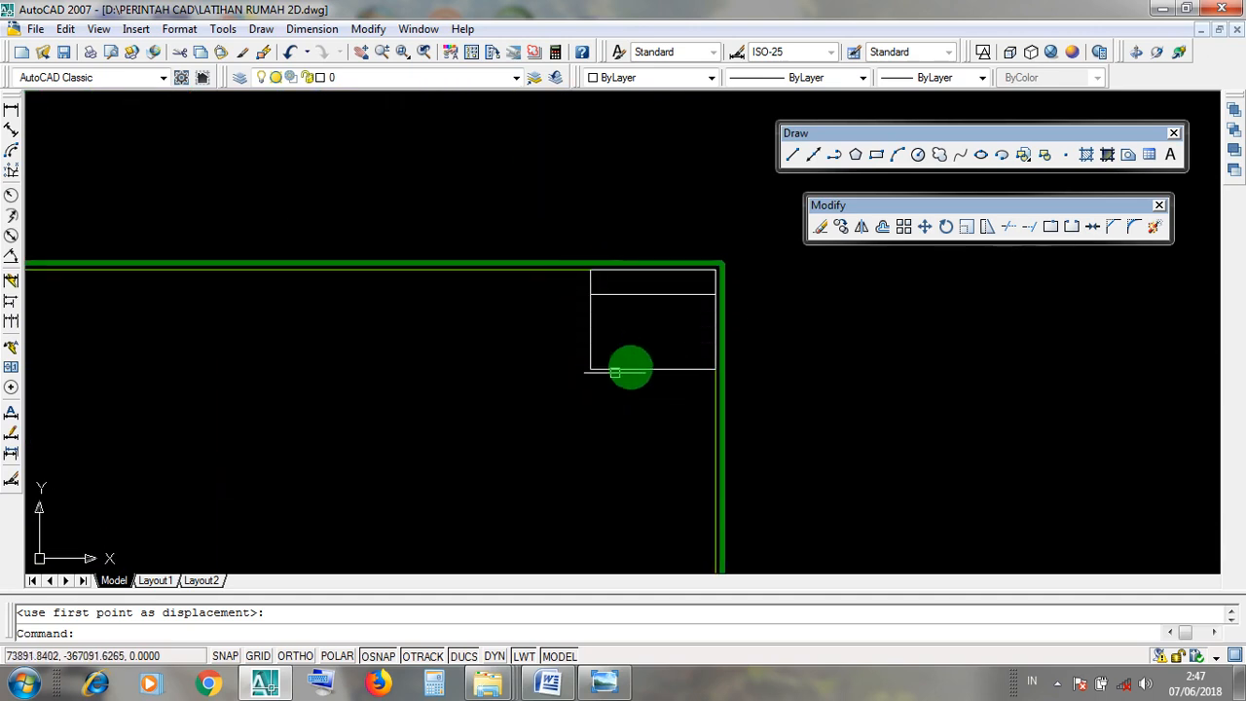
{"action": "scroll", "coordinate": [655, 313], "scroll_direction": "down", "scroll_amount": 4}
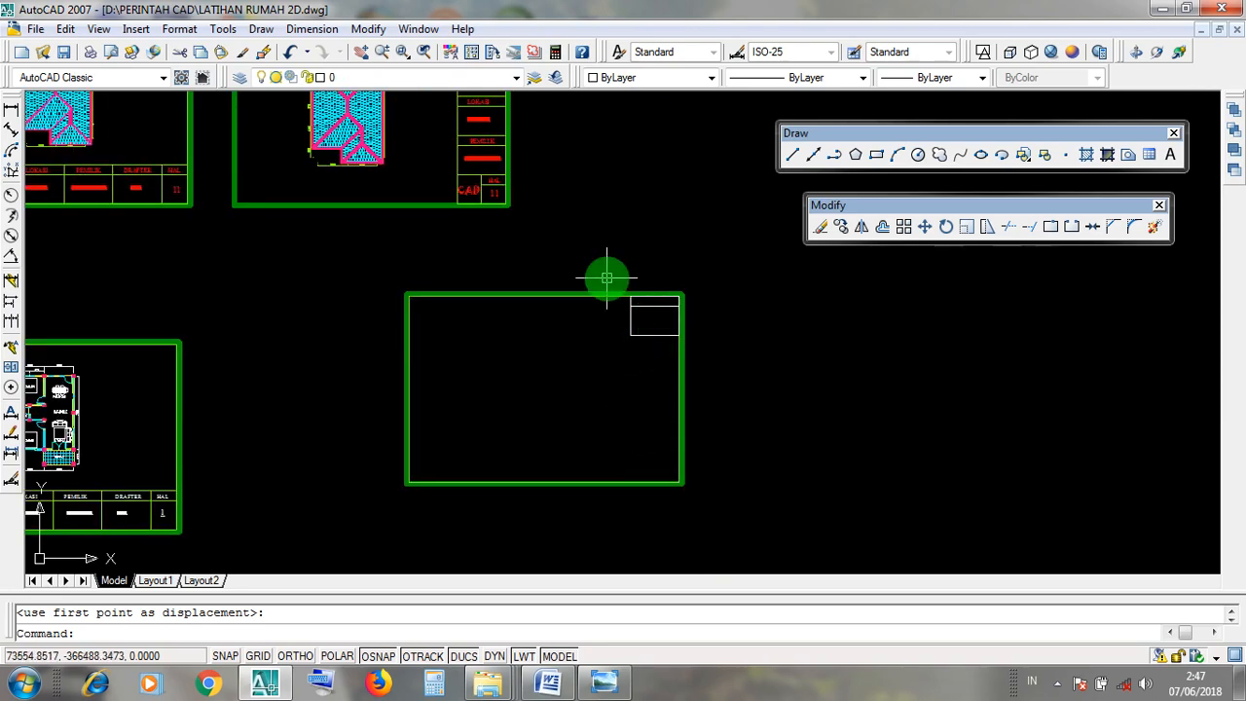
Examine how the heading and content cell pair repeats for GAMBAR, PEKERJAAN, LOKASI and PEMILIK in the example sheet's vertical title block
{"action": "middle_click_drag", "start_coordinate": [607, 273], "coordinate": [636, 478]}
{"action": "scroll", "coordinate": [511, 263], "scroll_direction": "up", "scroll_amount": 2}
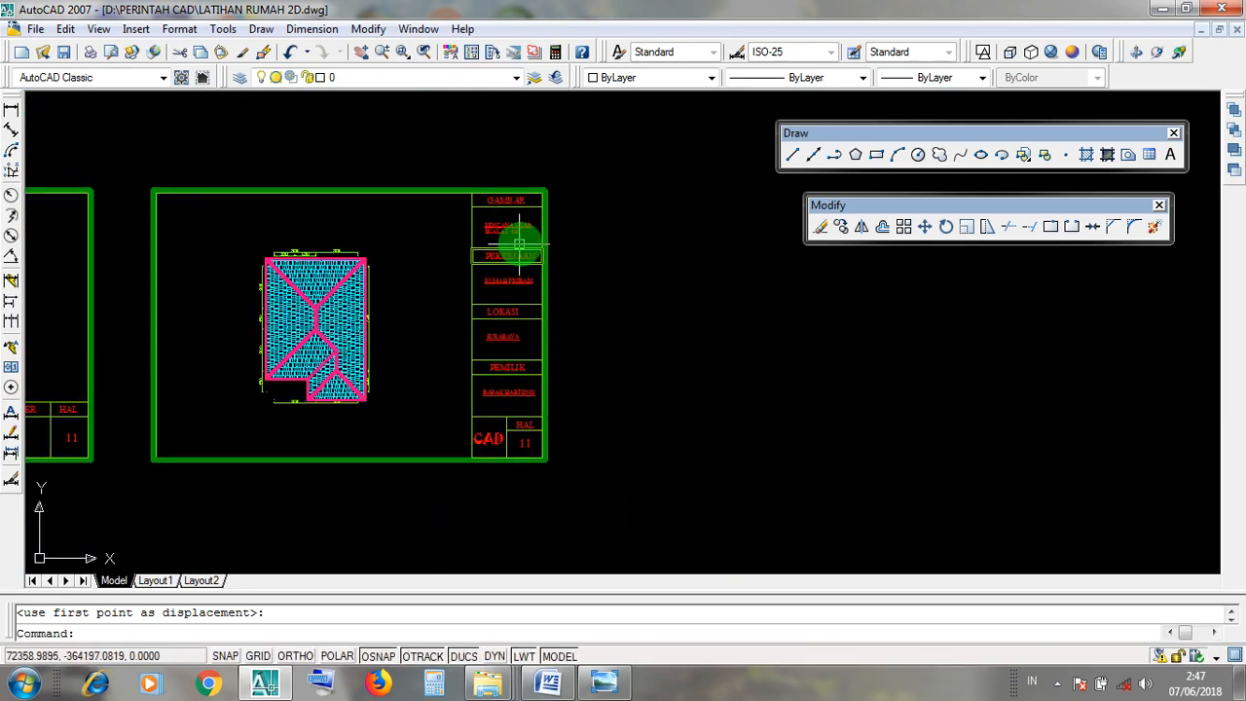
{"action": "scroll", "coordinate": [522, 220], "scroll_direction": "up", "scroll_amount": 1}
{"action": "scroll", "coordinate": [525, 193], "scroll_direction": "up", "scroll_amount": 2}
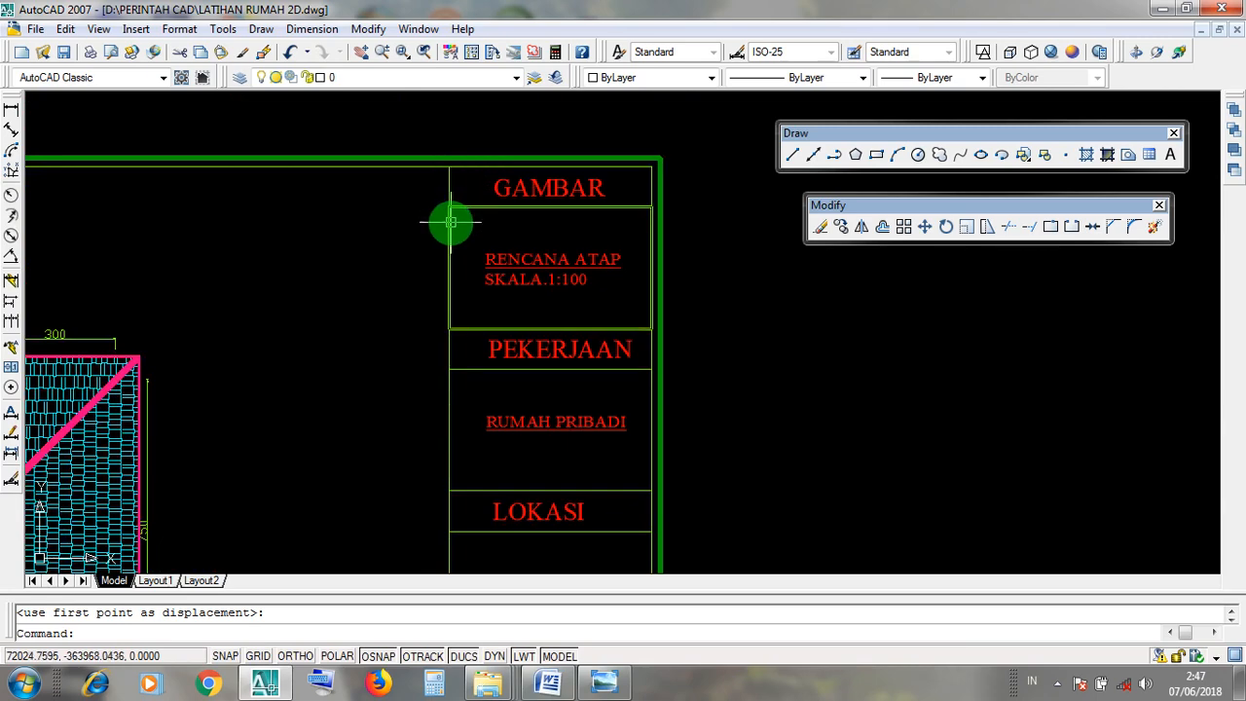
{"action": "left_click", "coordinate": [450, 201]}
{"action": "scroll", "coordinate": [607, 244], "scroll_direction": "down", "scroll_amount": 2}
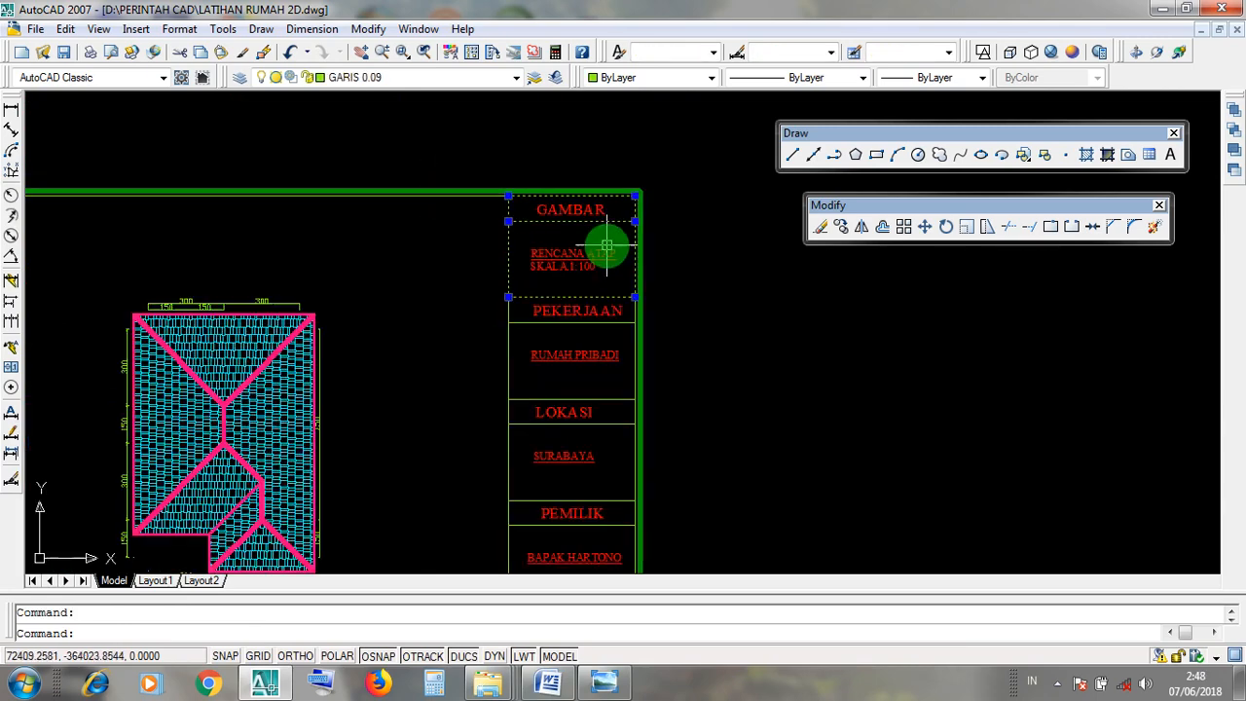
{"action": "scroll", "coordinate": [541, 259], "scroll_direction": "up", "scroll_amount": 3}
{"action": "key", "text": "Escape"}
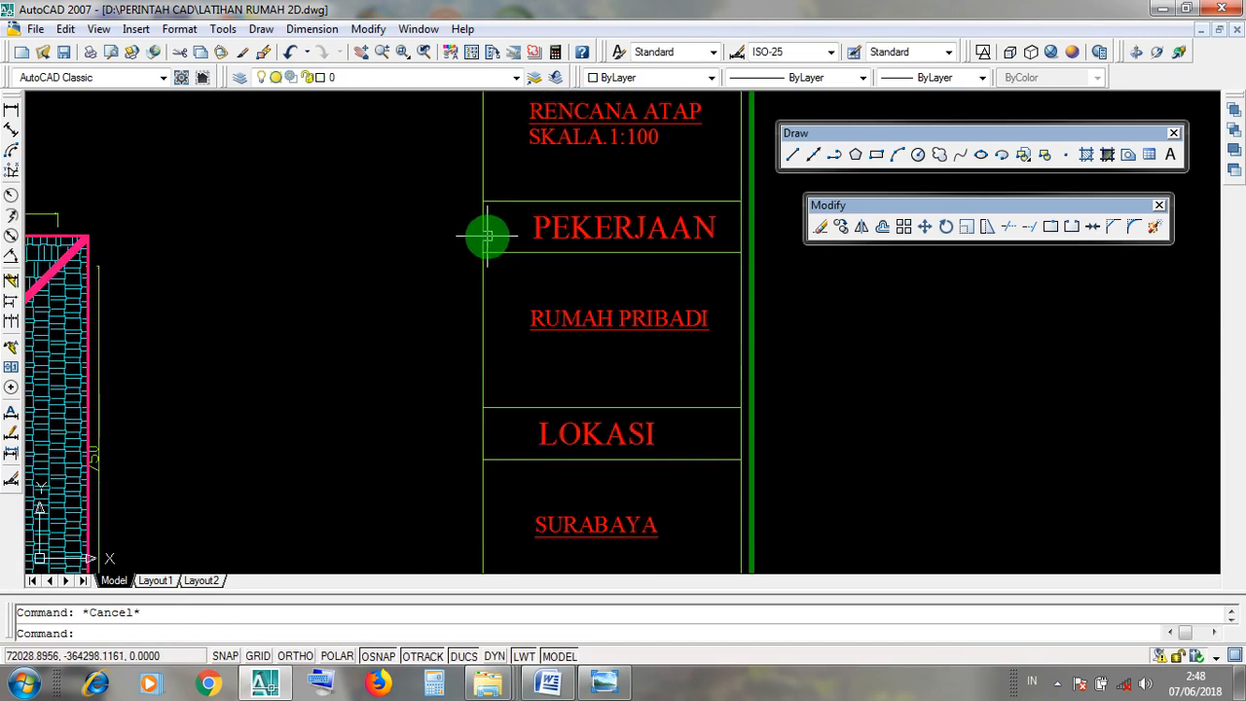
{"action": "left_click", "coordinate": [485, 231]}
{"action": "scroll", "coordinate": [481, 286], "scroll_direction": "down", "scroll_amount": 3}
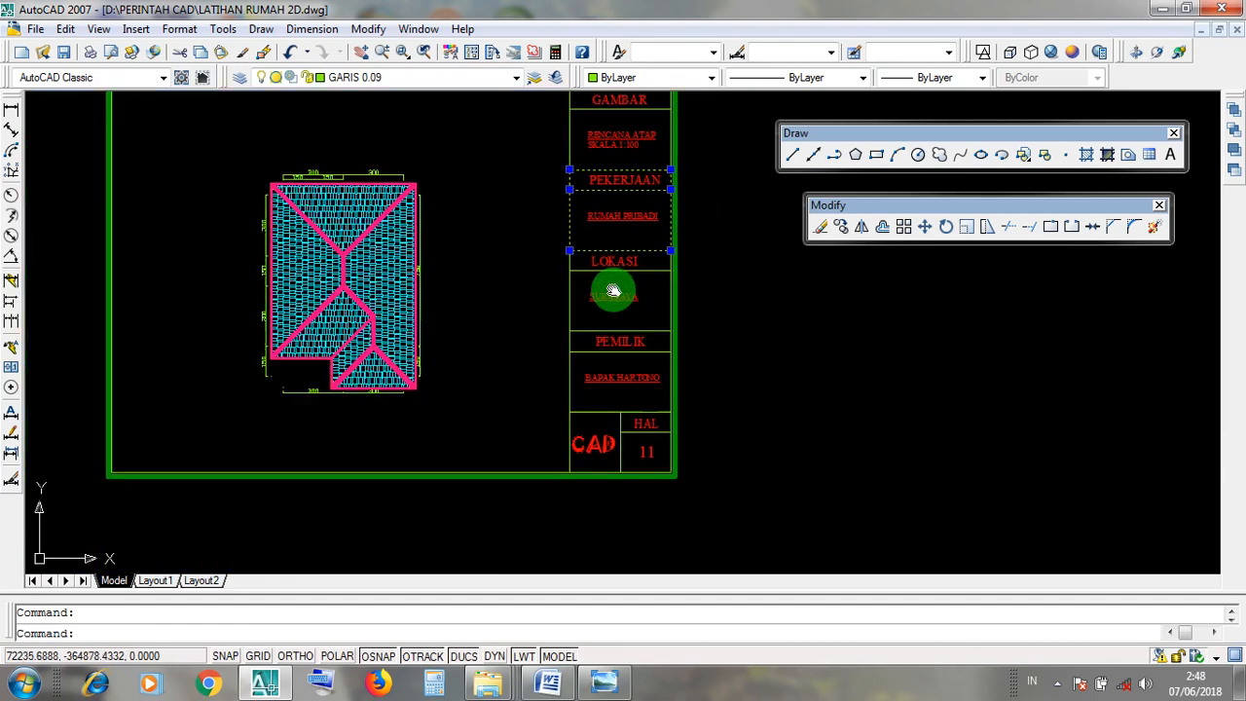
{"action": "key", "text": "Escape"}
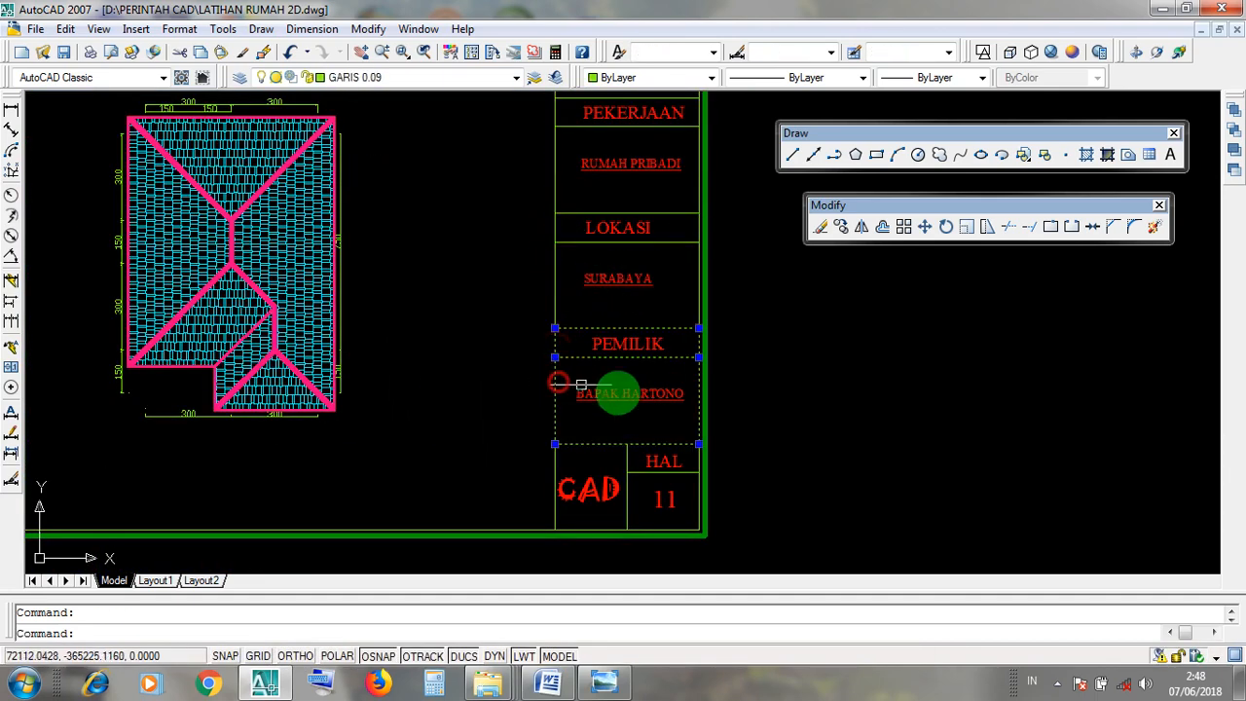
{"action": "scroll", "coordinate": [691, 329], "scroll_direction": "down", "scroll_amount": 2}
{"action": "mouse_move", "coordinate": [819, 419]}
{"action": "middle_mouse_down"}
{"action": "mouse_move", "coordinate": [756, 292]}
{"action": "mouse_move", "coordinate": [685, 227]}
{"action": "middle_mouse_up"}
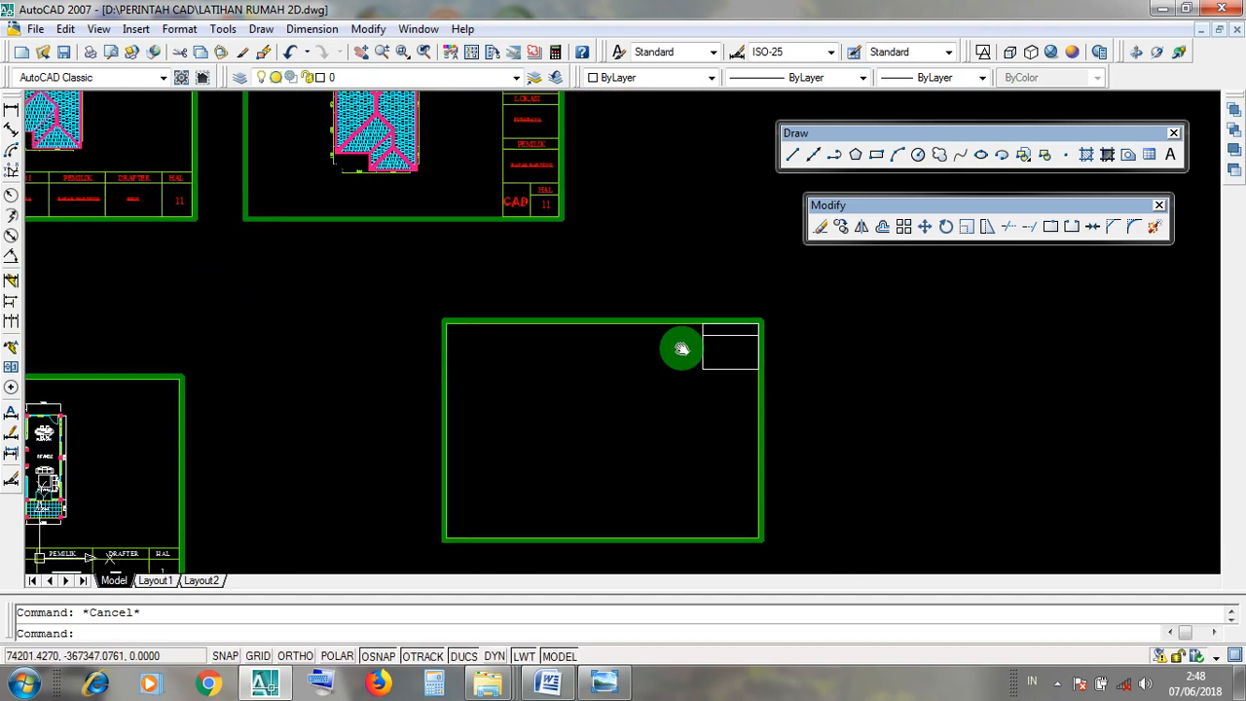
{"action": "scroll", "coordinate": [648, 278], "scroll_direction": "up", "scroll_amount": 4}
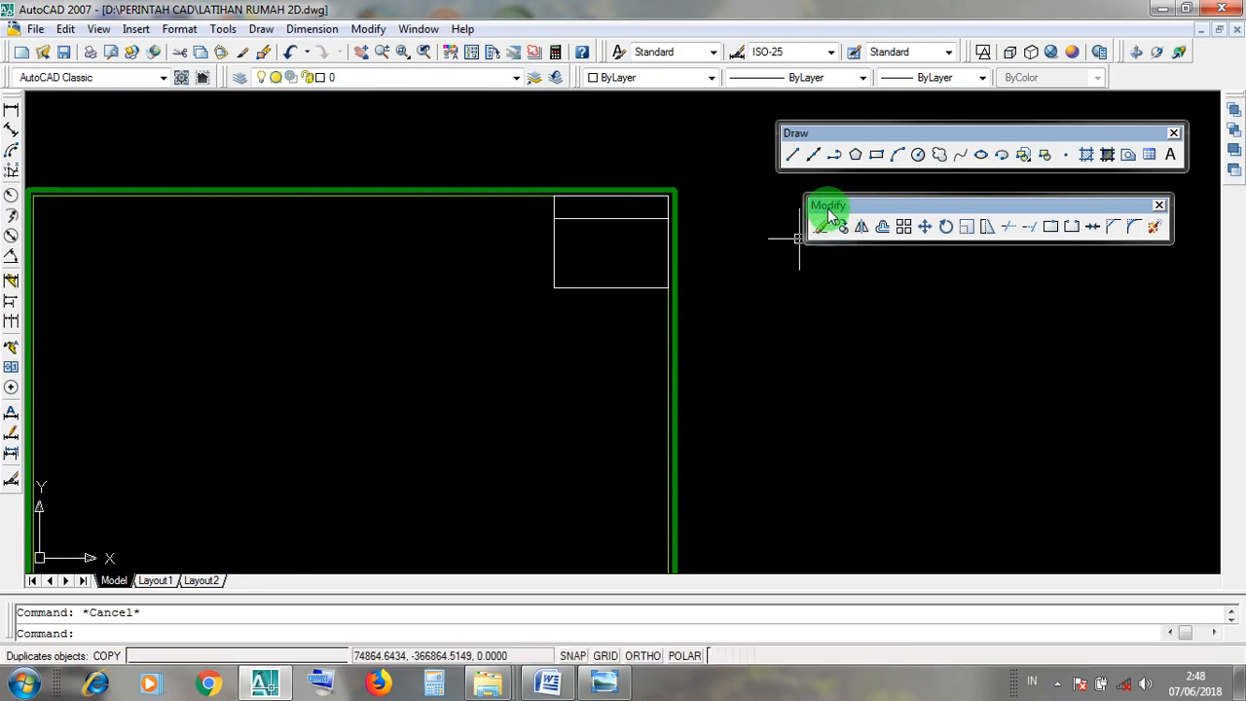
Switch to Word and read the CARA 2 procedure in the COPY document, including the note on ORTHO
{"action": "left_click", "coordinate": [1156, 8]}
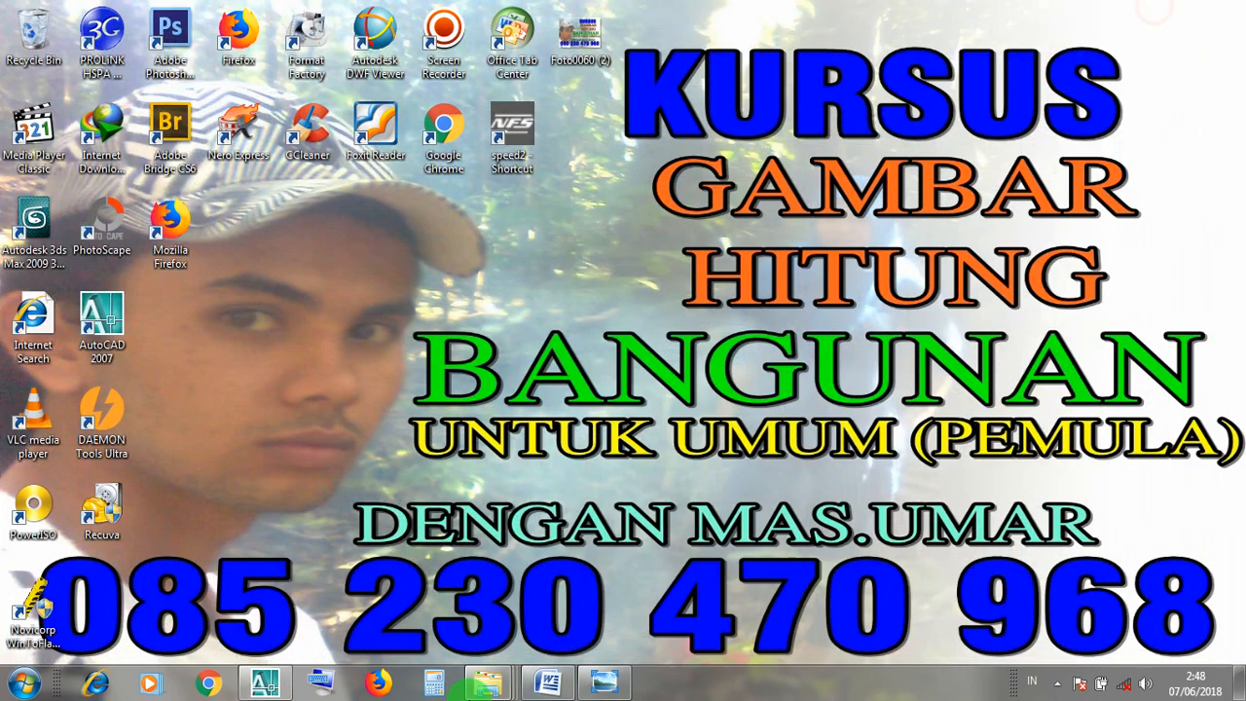
{"action": "left_click", "coordinate": [548, 683]}
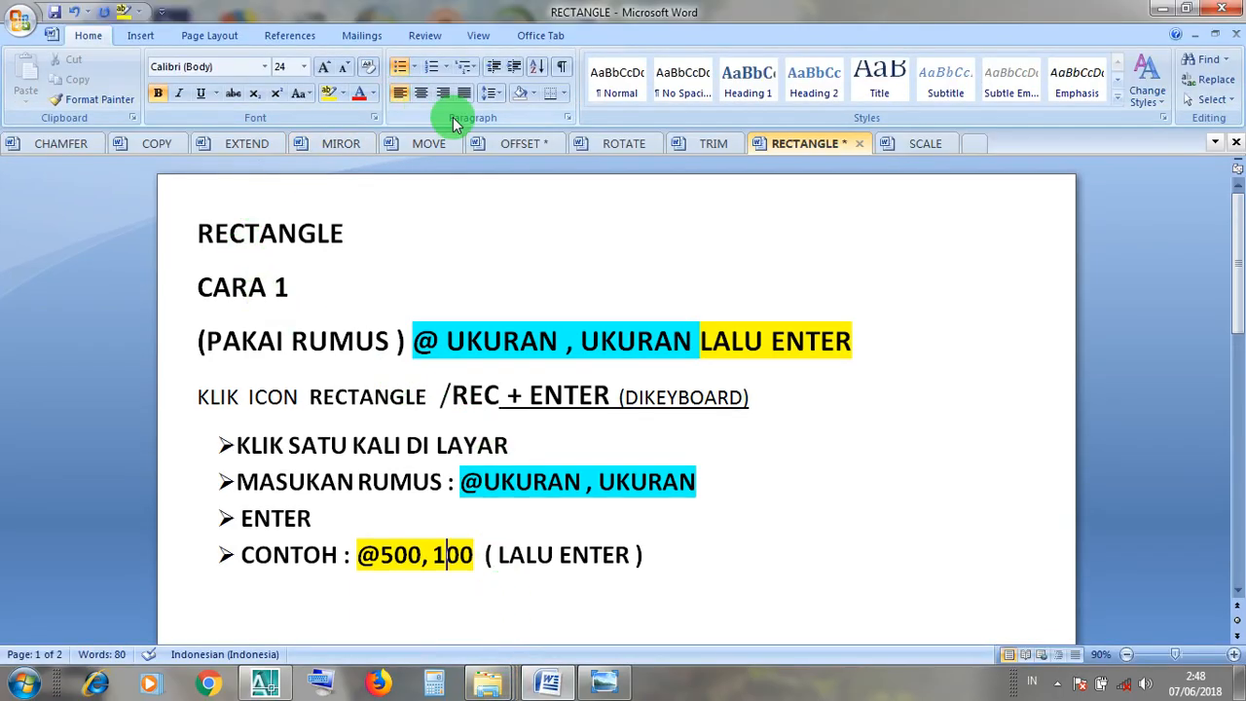
{"action": "left_click", "coordinate": [157, 144]}
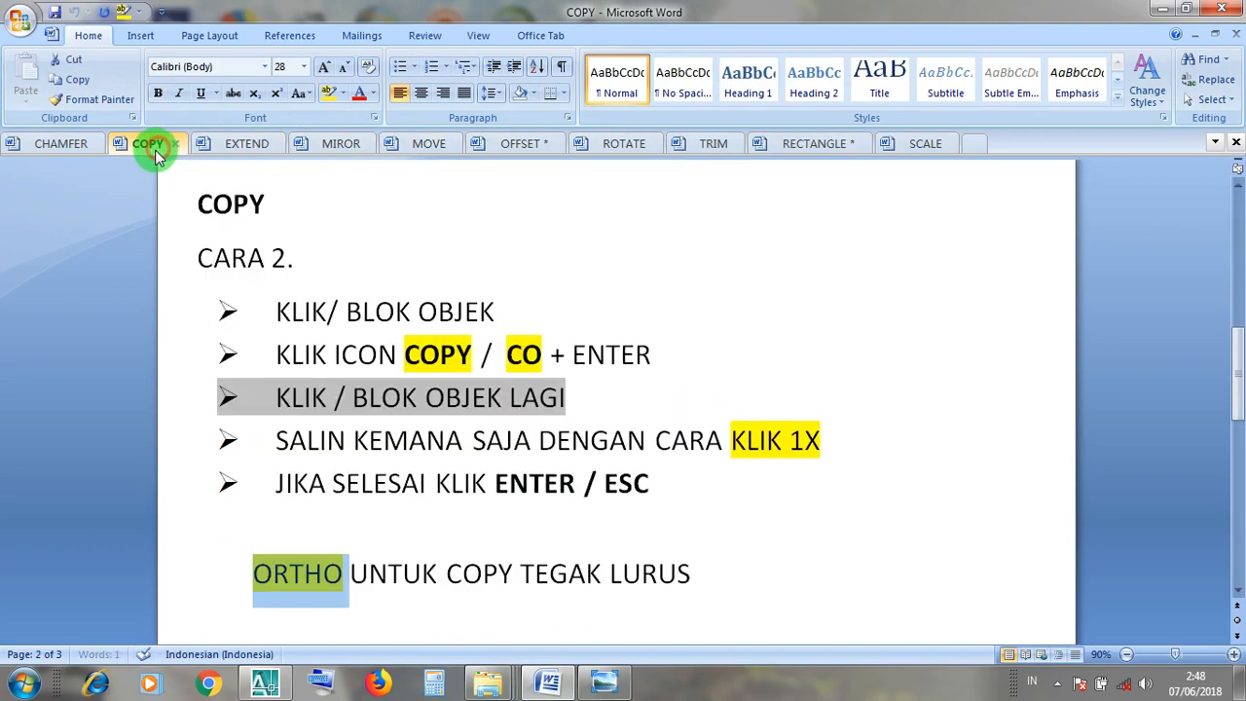
{"action": "left_click", "coordinate": [309, 271]}
{"action": "left_click_drag", "start_coordinate": [508, 313], "coordinate": [279, 329]}
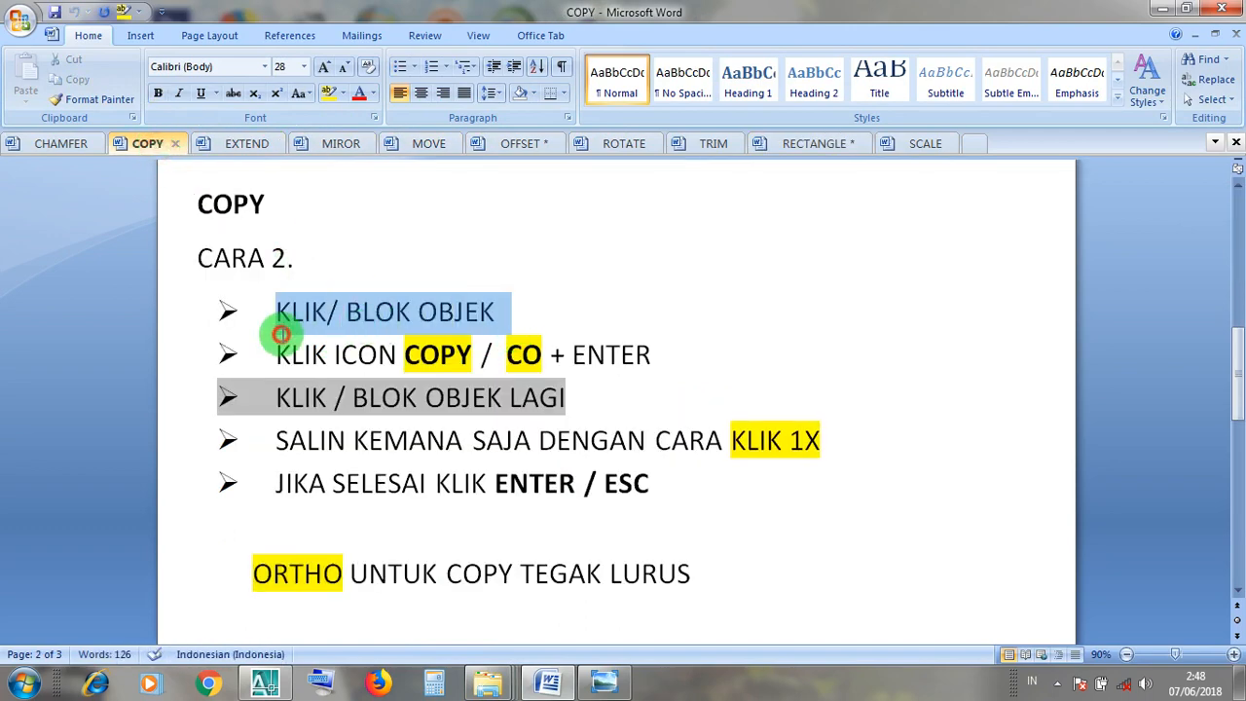
{"action": "left_click", "coordinate": [370, 361]}
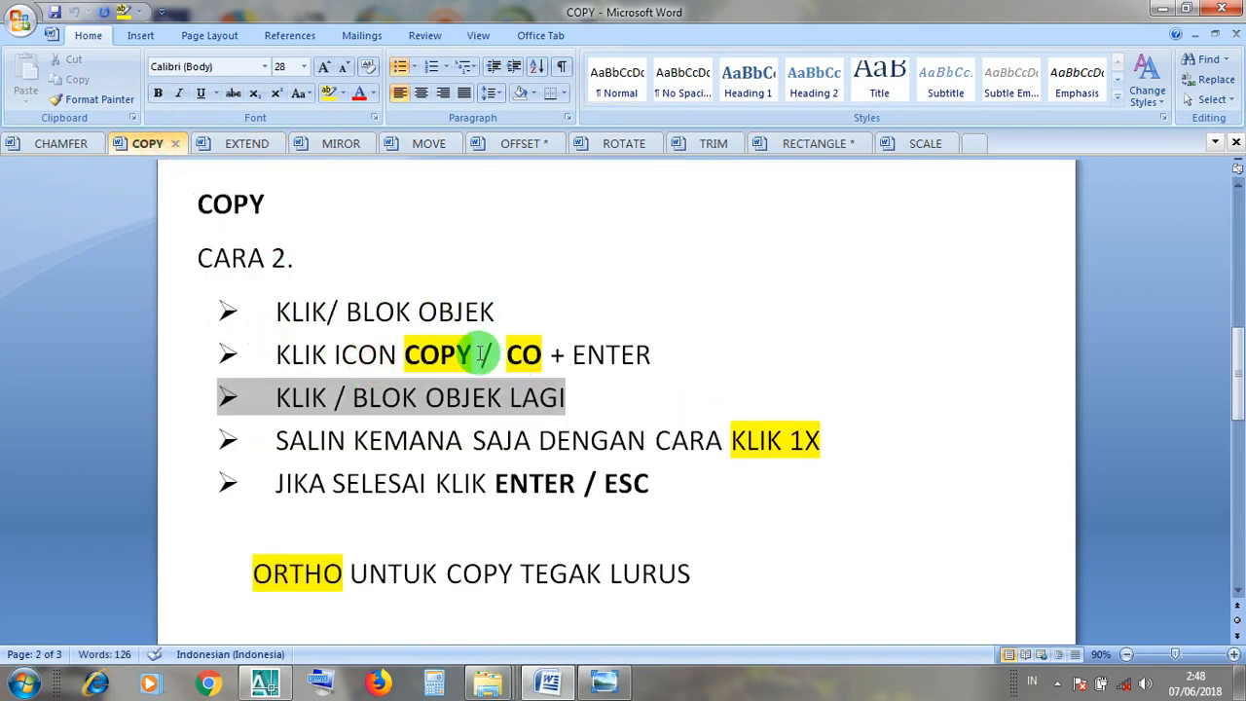
{"action": "left_click_drag", "start_coordinate": [482, 355], "coordinate": [259, 347]}
{"action": "left_click", "coordinate": [587, 354]}
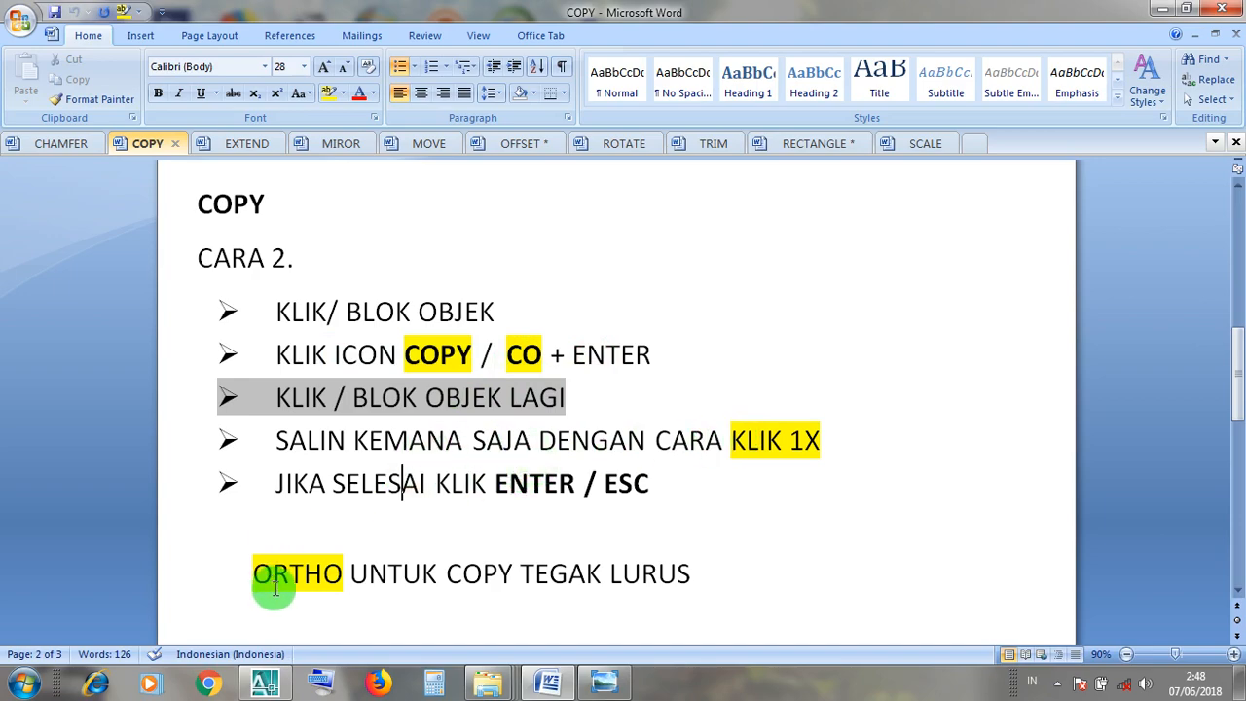
{"action": "left_click", "coordinate": [1162, 10]}
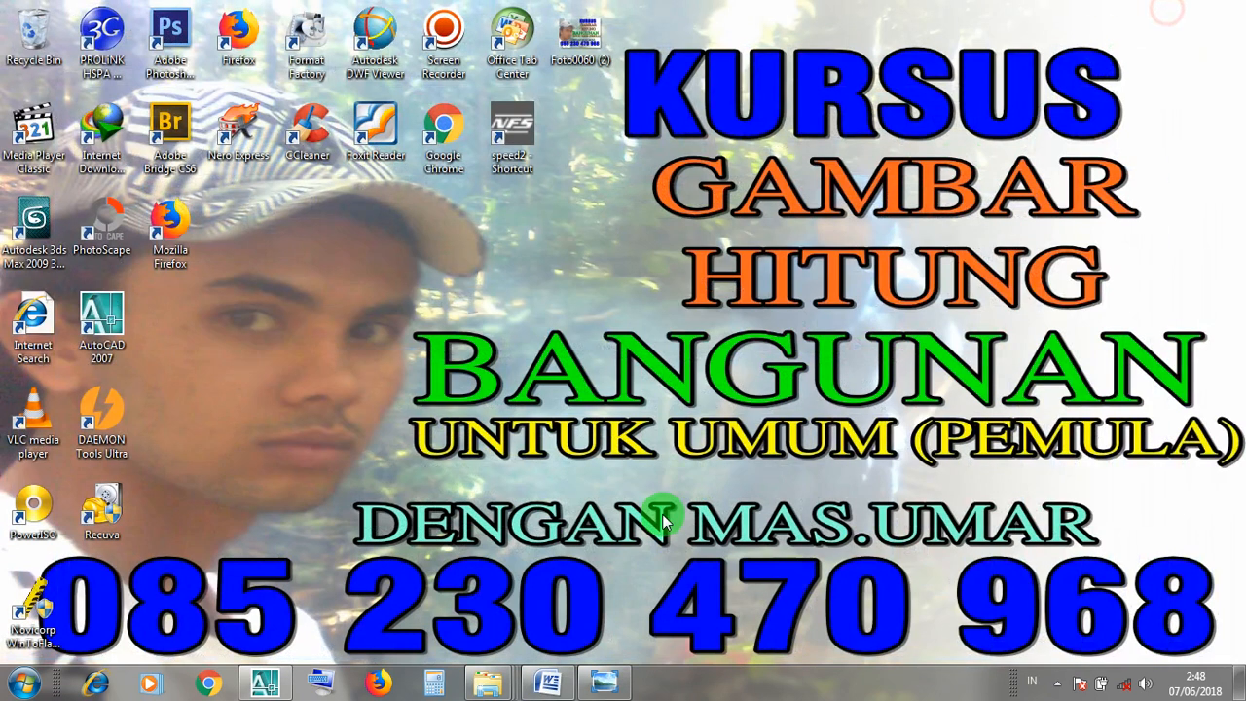
Switch back to AutoCAD and turn Ortho on
{"action": "left_click", "coordinate": [271, 686]}
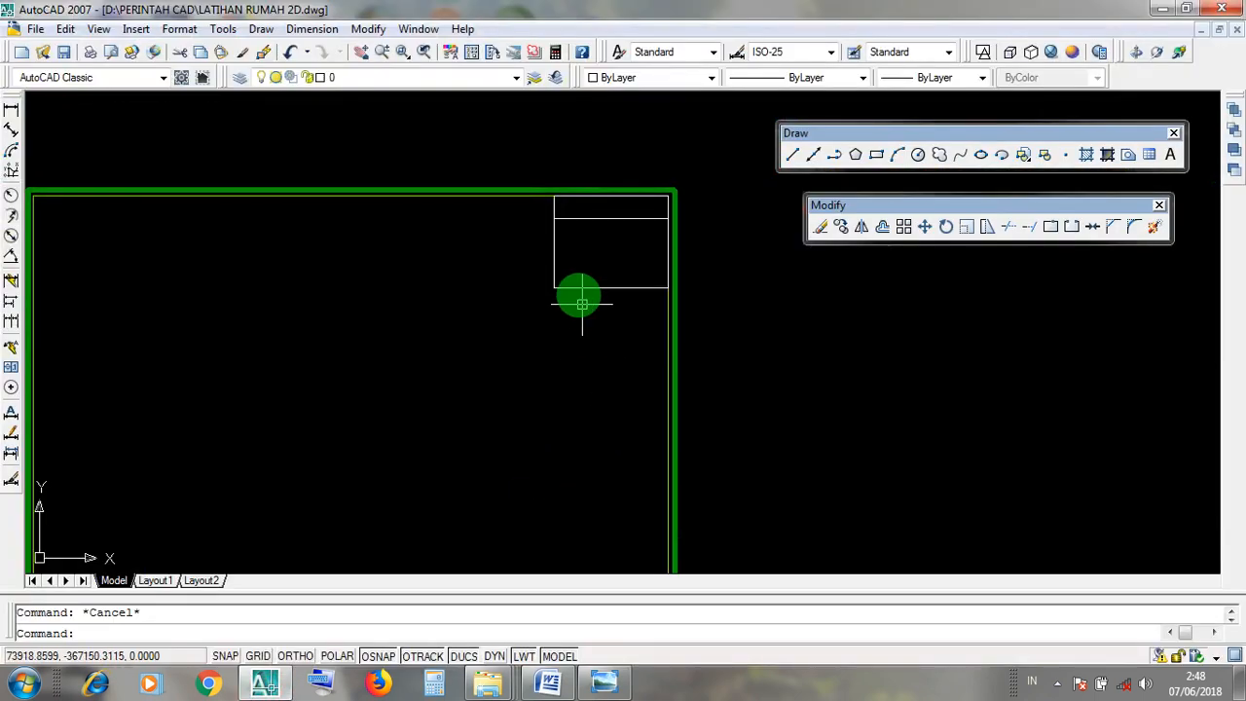
{"action": "left_click", "coordinate": [293, 657]}
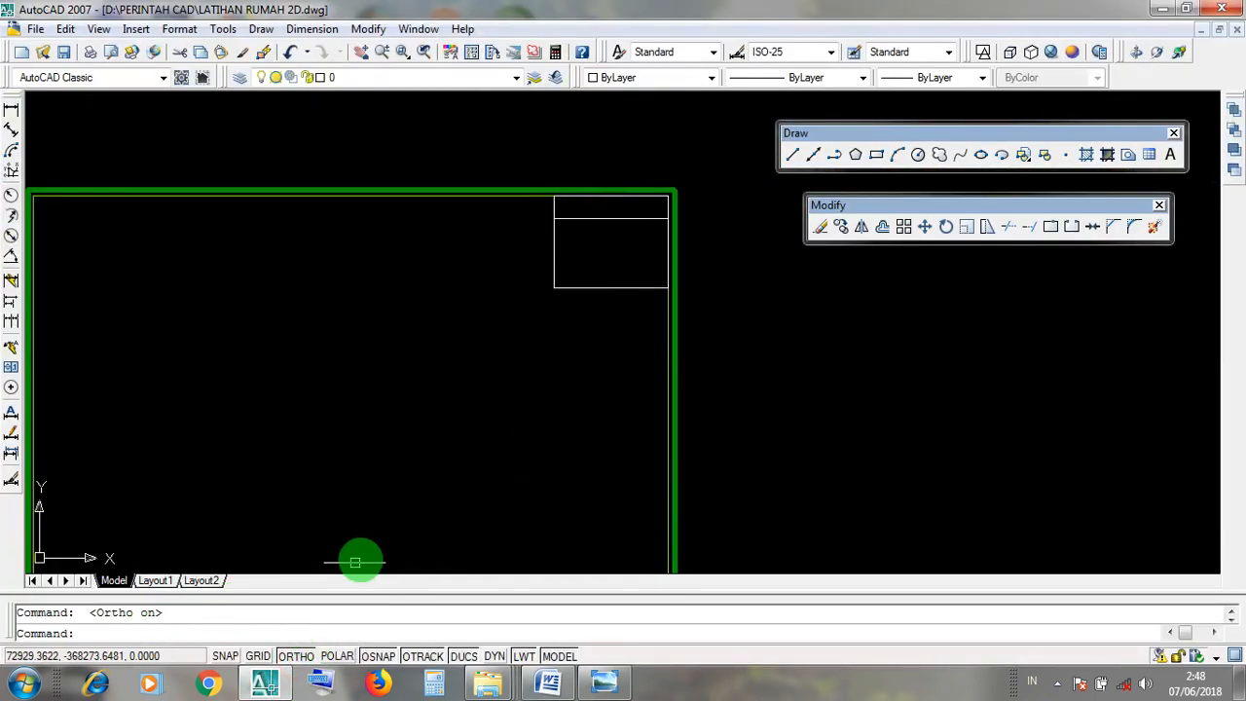
{"action": "scroll", "coordinate": [525, 477], "scroll_direction": "down", "scroll_amount": 3}
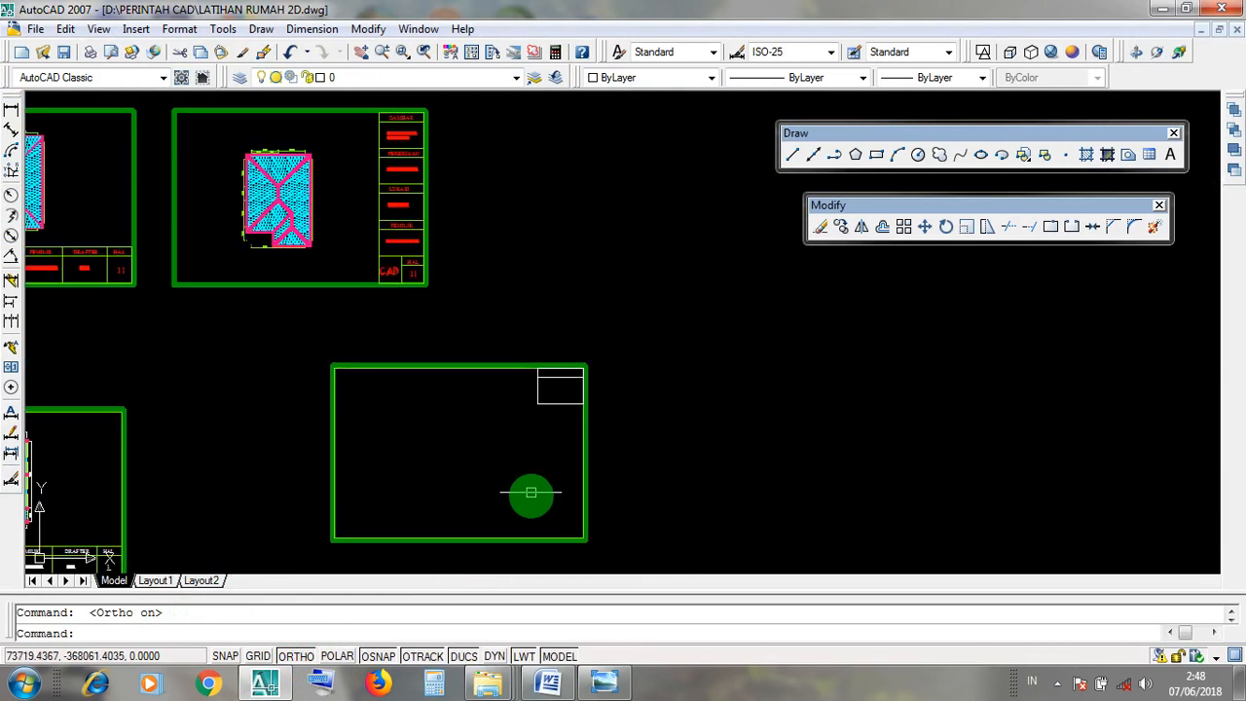
Copy the two stacked rectangles straight down, using their upper-left corner as base point and their lower-left corner as destination
{"action": "scroll", "coordinate": [567, 413], "scroll_direction": "up", "scroll_amount": 4}
{"action": "left_click", "coordinate": [545, 390]}
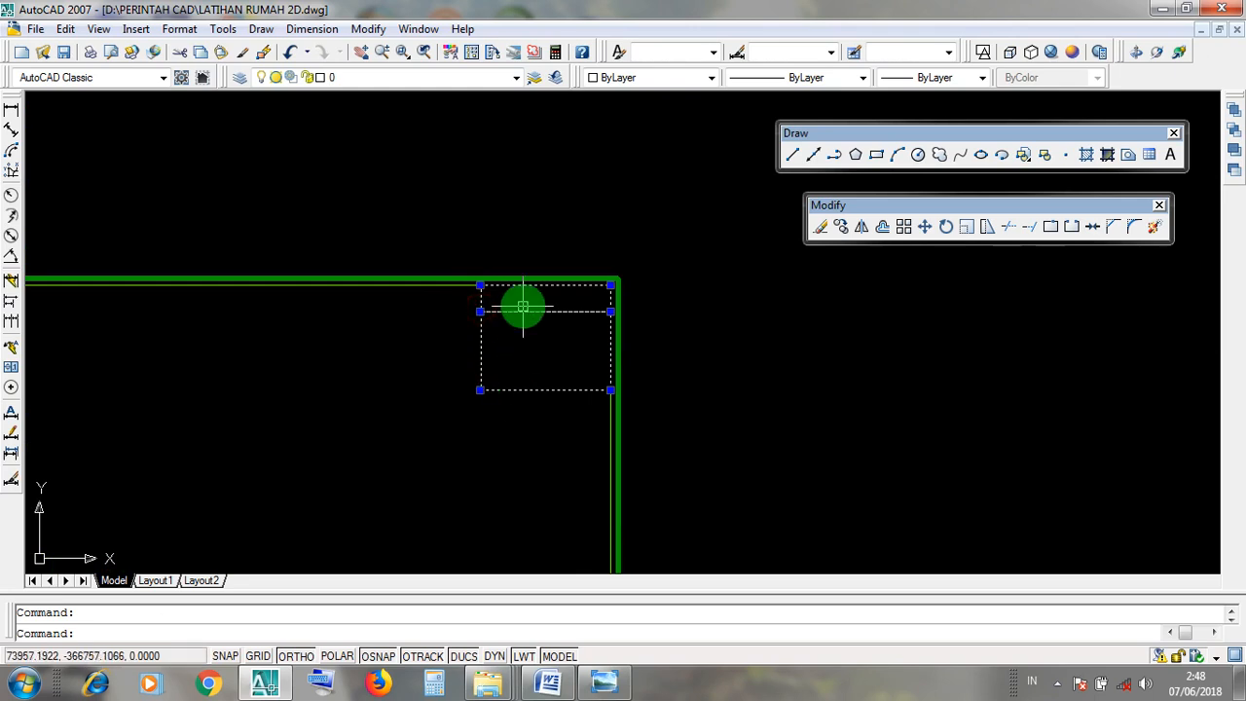
{"action": "scroll", "coordinate": [522, 306], "scroll_direction": "up", "scroll_amount": 1}
{"action": "left_click", "coordinate": [524, 339]}
{"action": "left_click", "coordinate": [505, 302]}
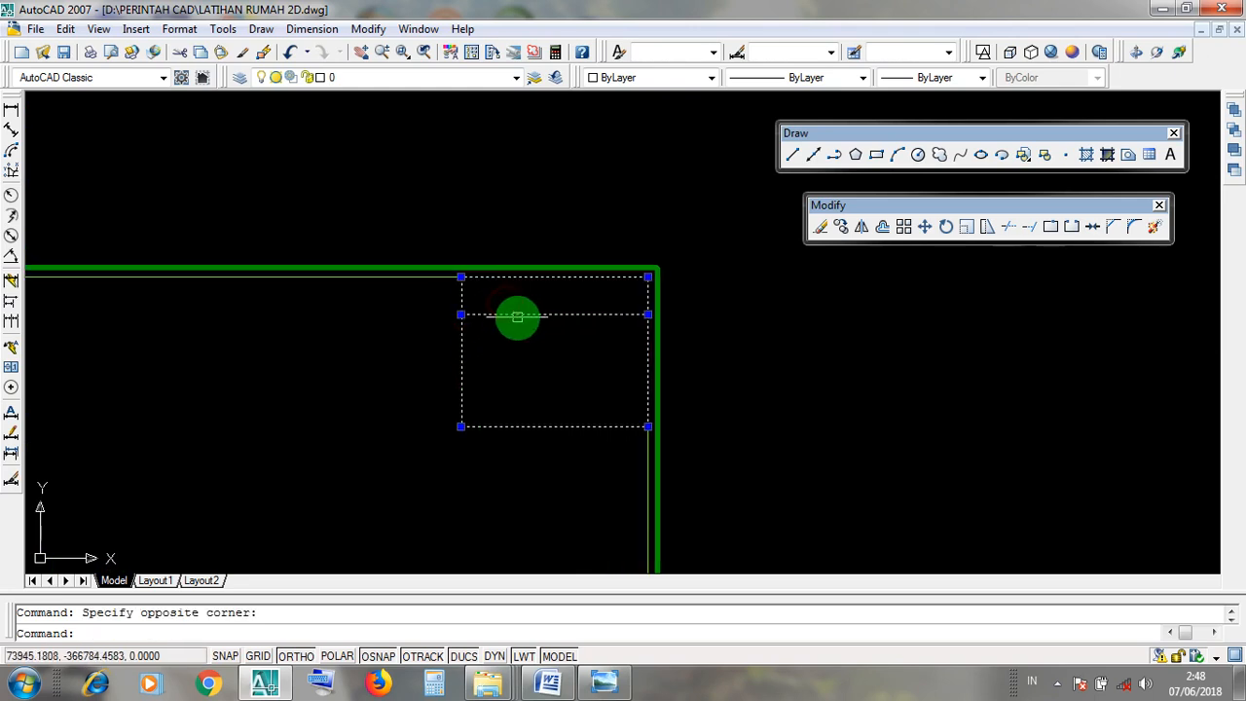
{"action": "scroll", "coordinate": [607, 311], "scroll_direction": "up", "scroll_amount": 3}
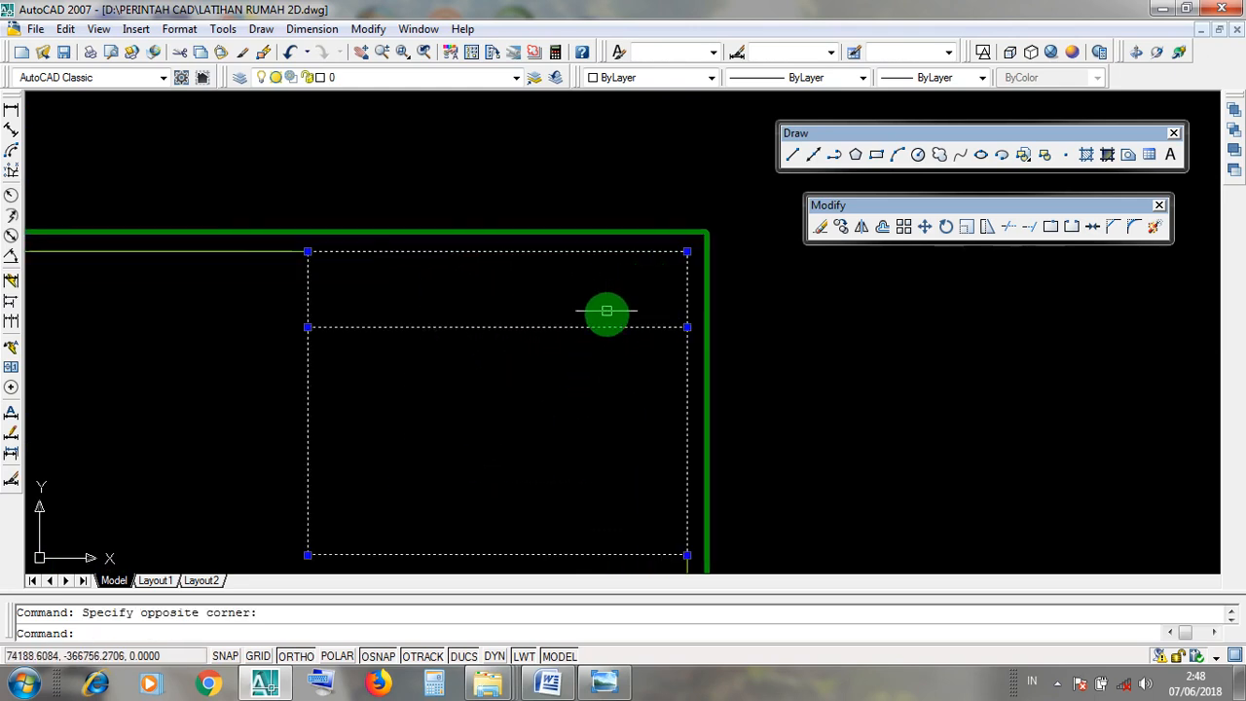
{"action": "left_click", "coordinate": [611, 350]}
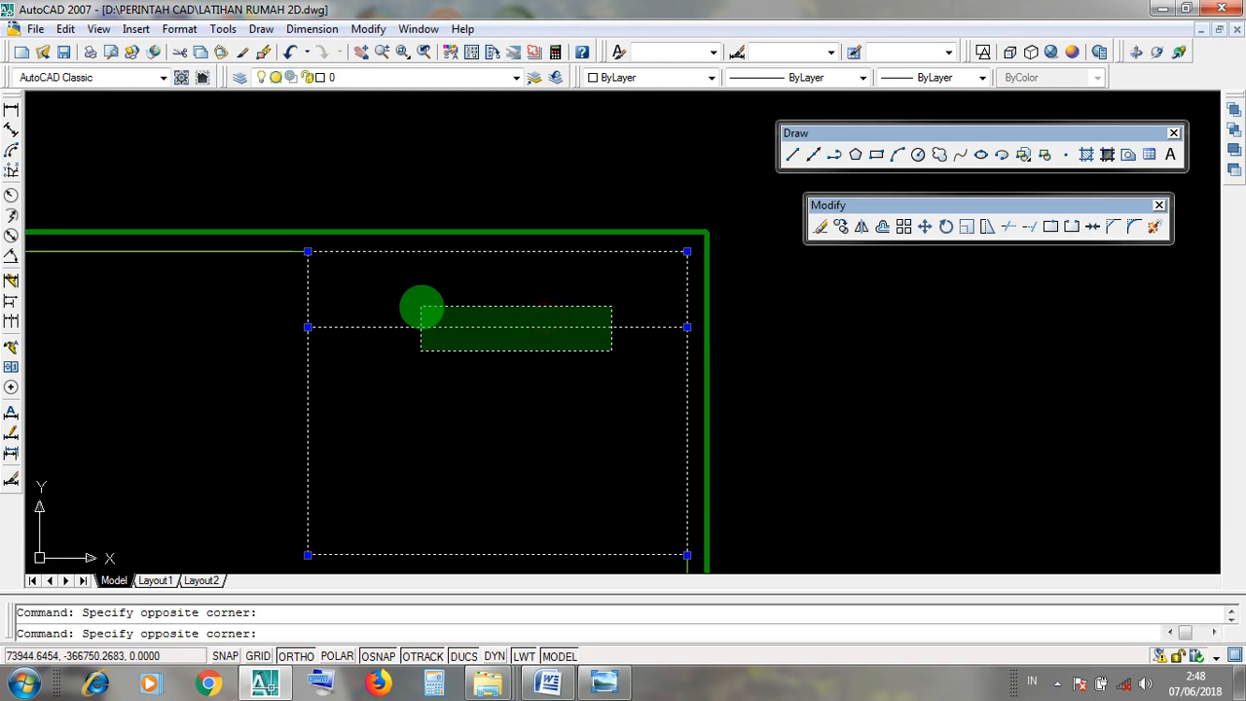
{"action": "left_click", "coordinate": [421, 308]}
{"action": "left_click", "coordinate": [505, 358]}
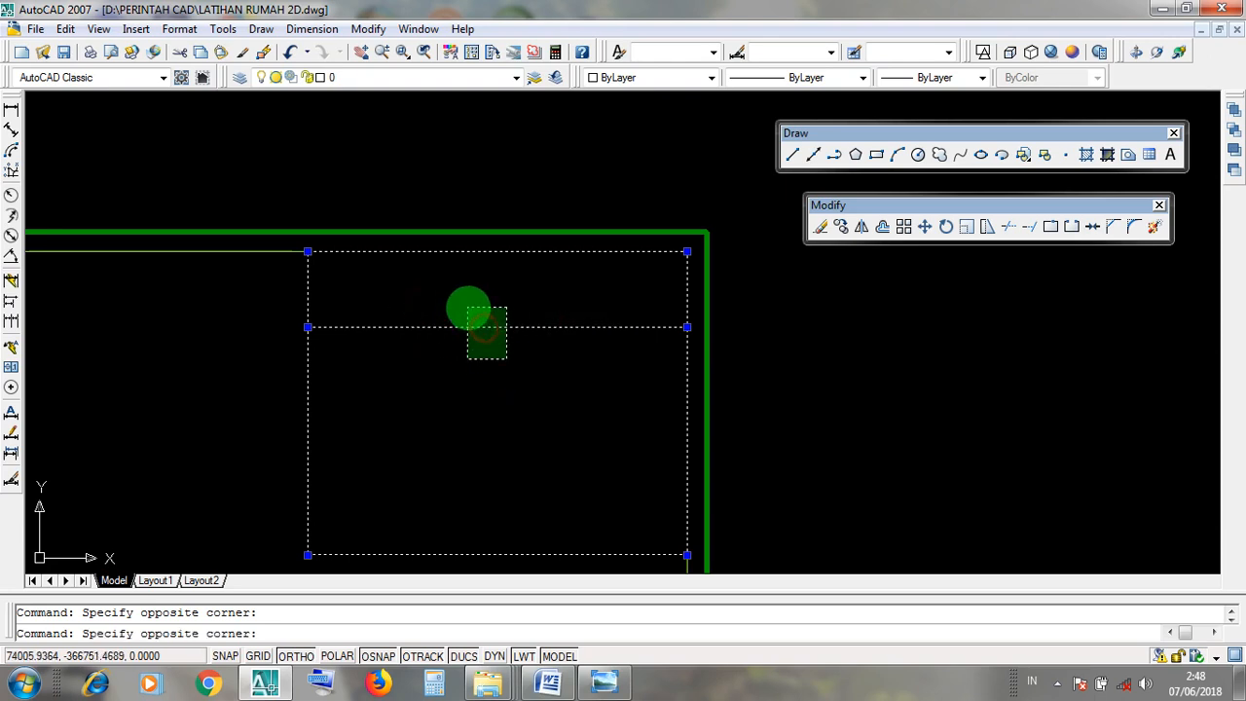
{"action": "left_click", "coordinate": [468, 307]}
{"action": "scroll", "coordinate": [640, 389], "scroll_direction": "down", "scroll_amount": 4}
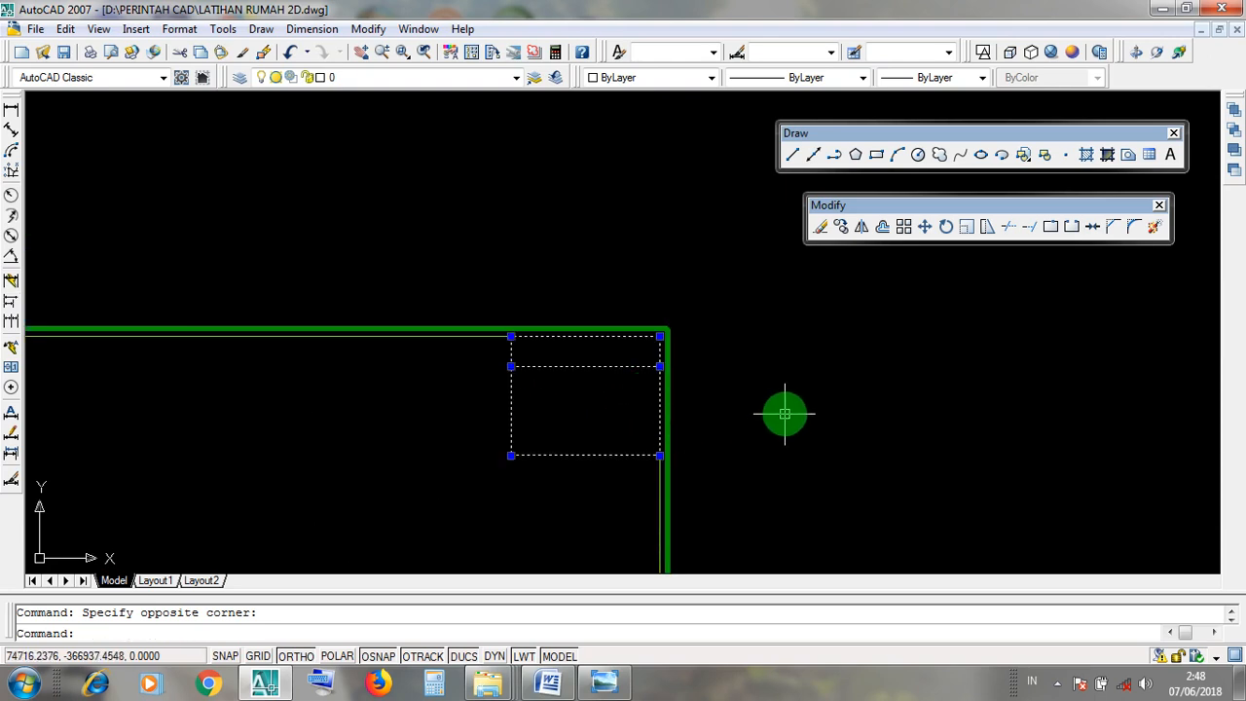
{"action": "middle_click_drag", "start_coordinate": [787, 412], "coordinate": [743, 269]}
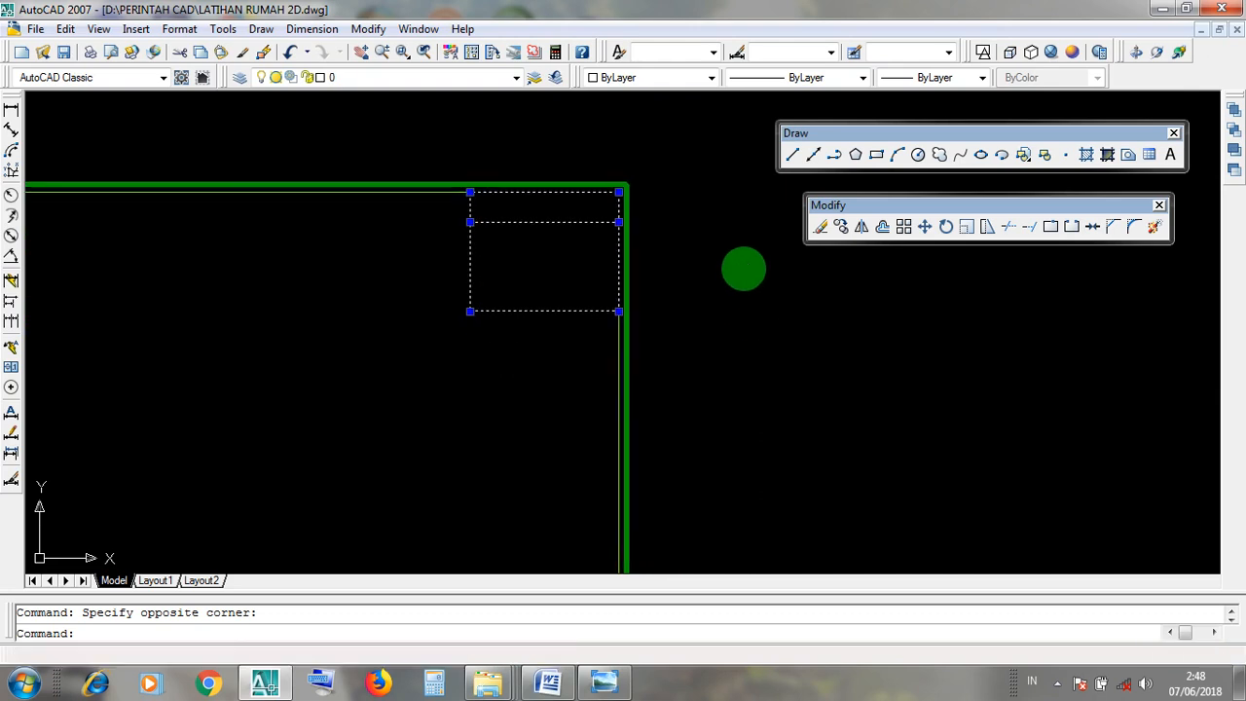
{"action": "left_click", "coordinate": [845, 226]}
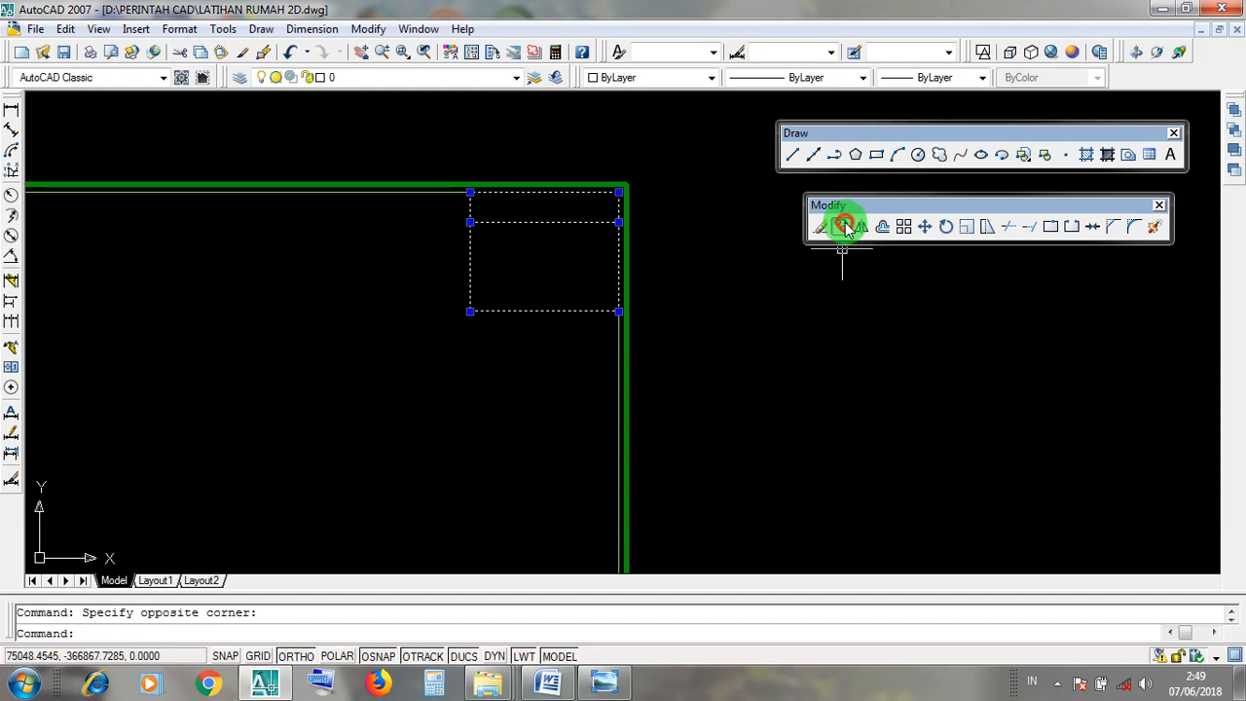
{"action": "scroll", "coordinate": [481, 208], "scroll_direction": "up", "scroll_amount": 5}
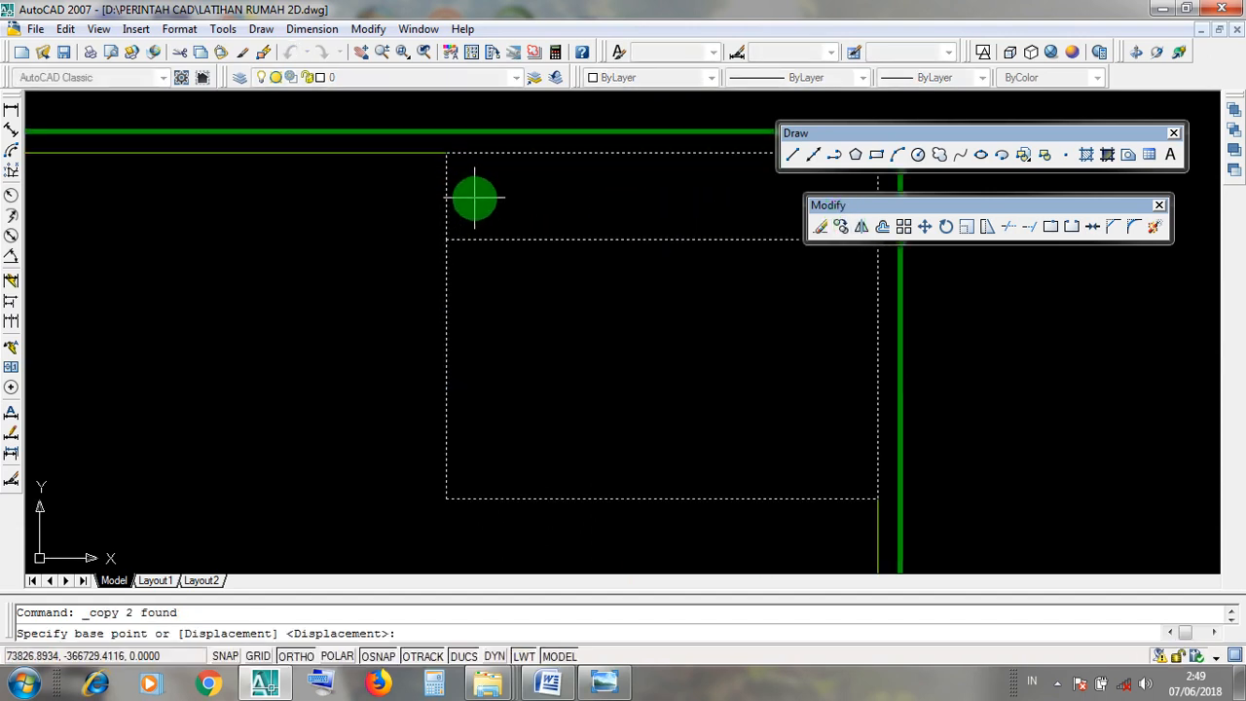
{"action": "middle_click_drag", "start_coordinate": [594, 196], "coordinate": [390, 218]}
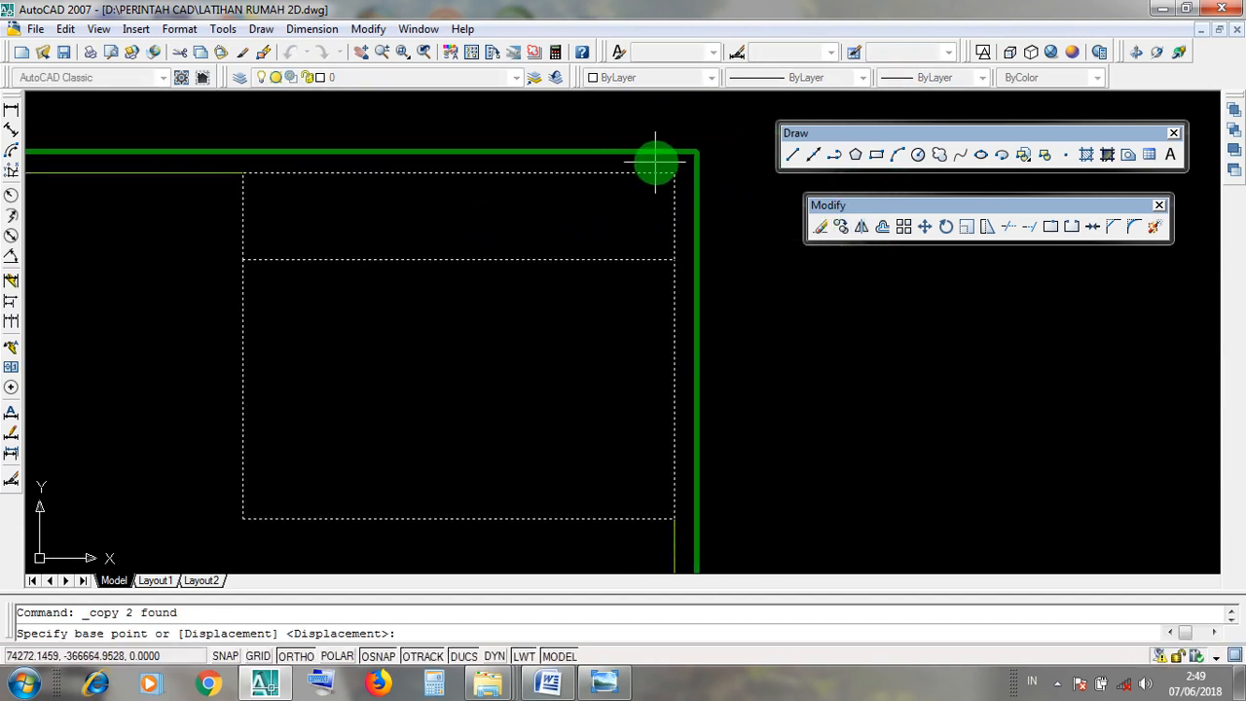
{"action": "middle_click_drag", "start_coordinate": [255, 183], "coordinate": [399, 162]}
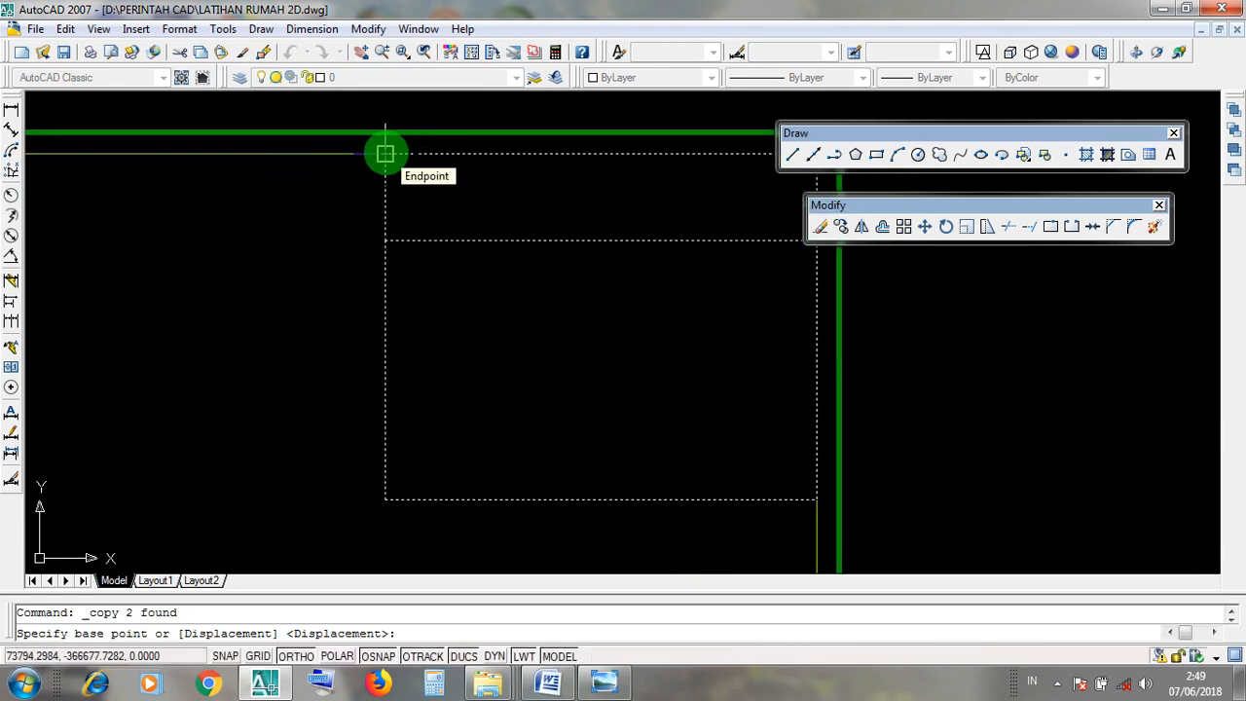
{"action": "scroll", "coordinate": [386, 153], "scroll_direction": "down", "scroll_amount": 2}
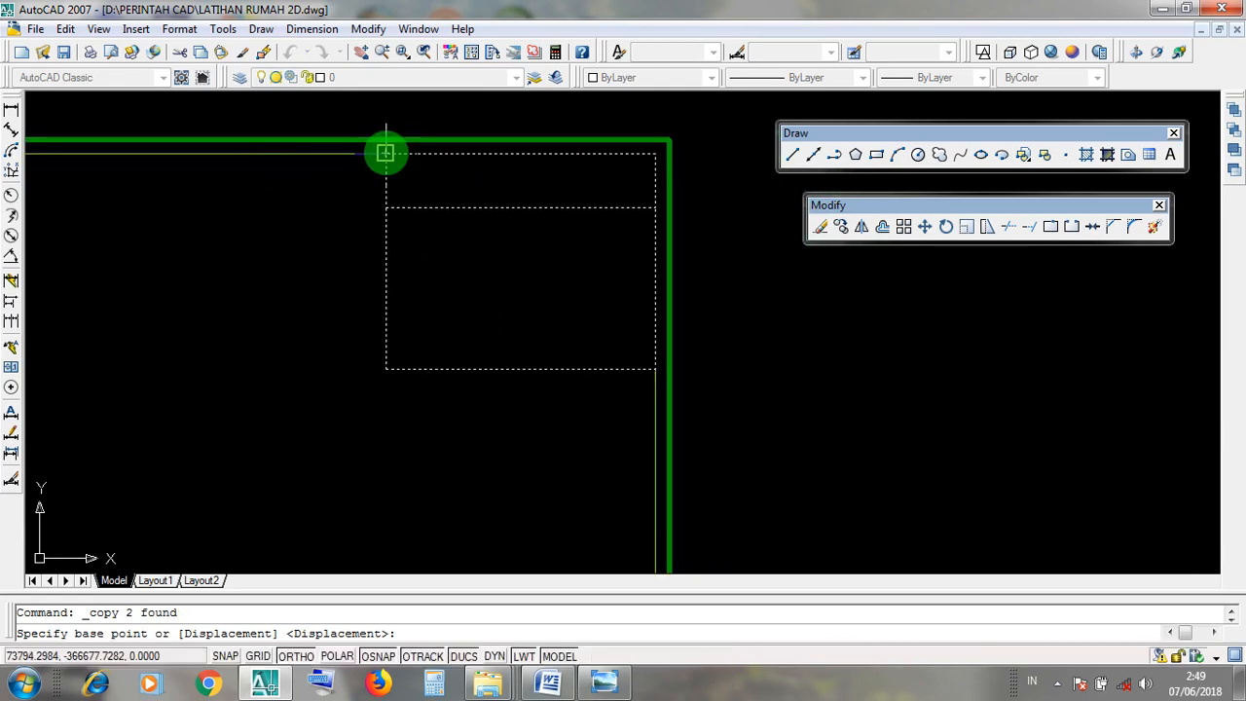
{"action": "left_click", "coordinate": [386, 153]}
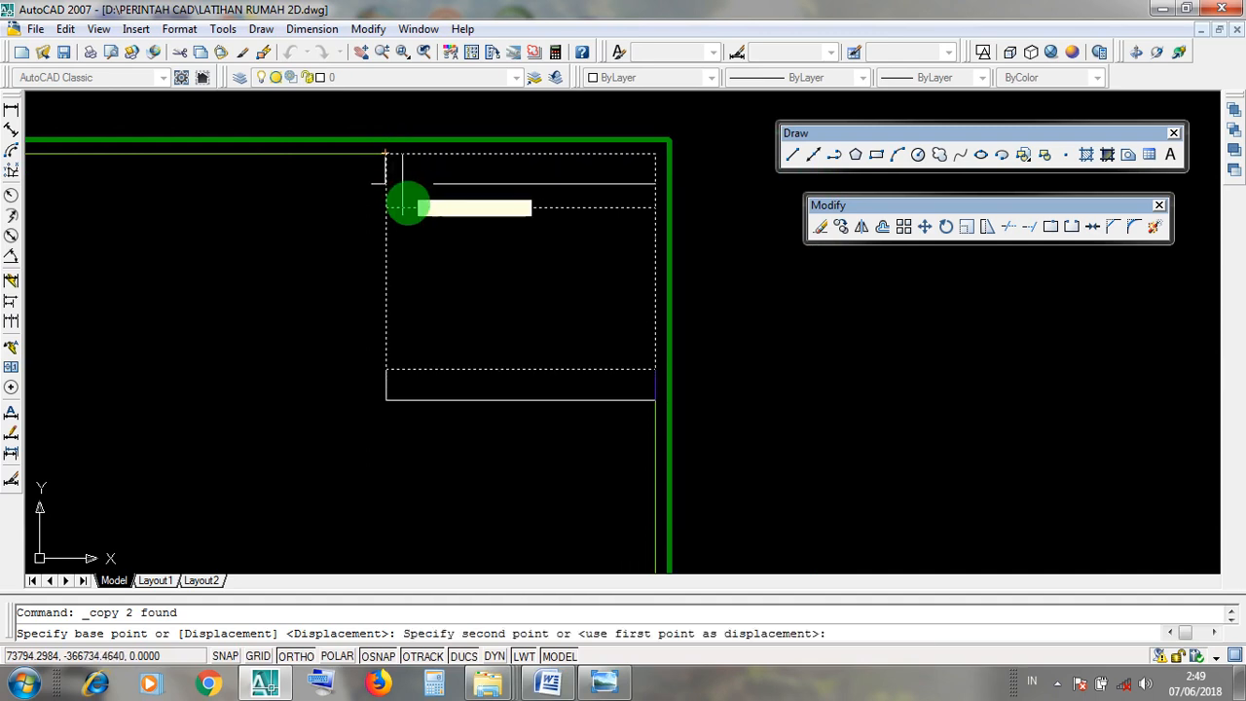
{"action": "scroll", "coordinate": [376, 382], "scroll_direction": "up", "scroll_amount": 3}
{"action": "scroll", "coordinate": [381, 388], "scroll_direction": "down", "scroll_amount": 3}
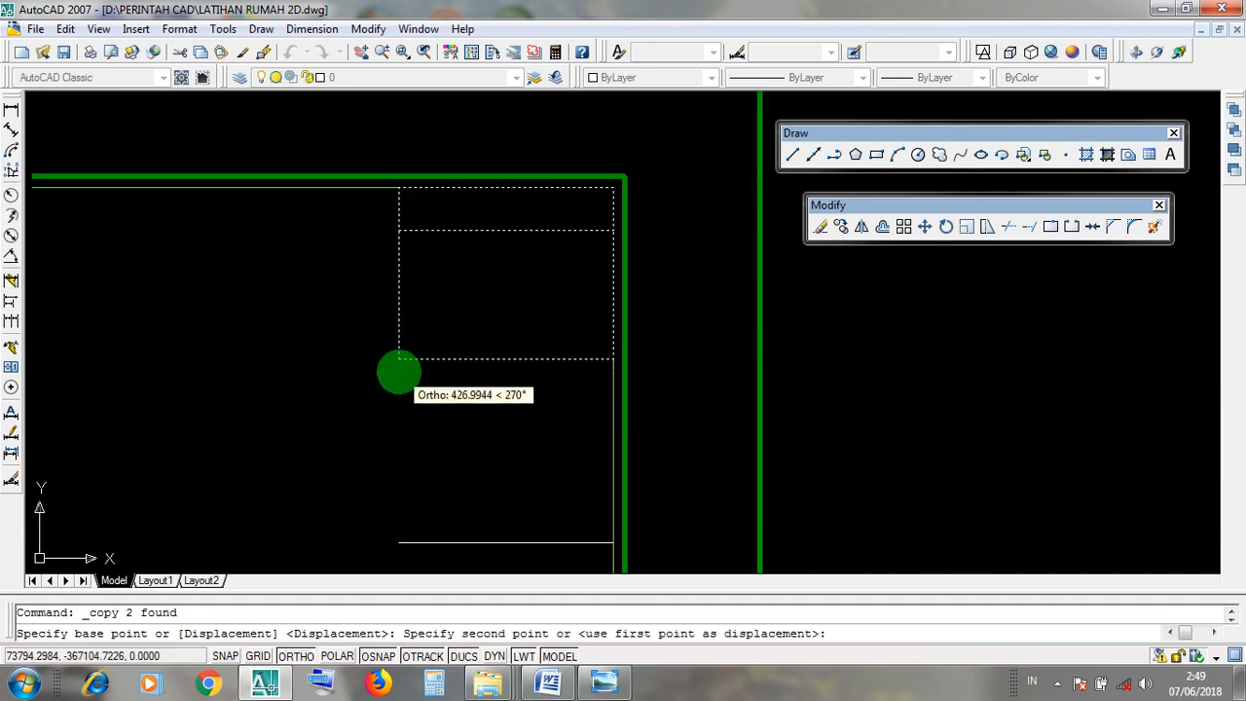
{"action": "middle_click_drag", "start_coordinate": [398, 370], "coordinate": [423, 256]}
{"action": "left_click", "coordinate": [423, 242]}
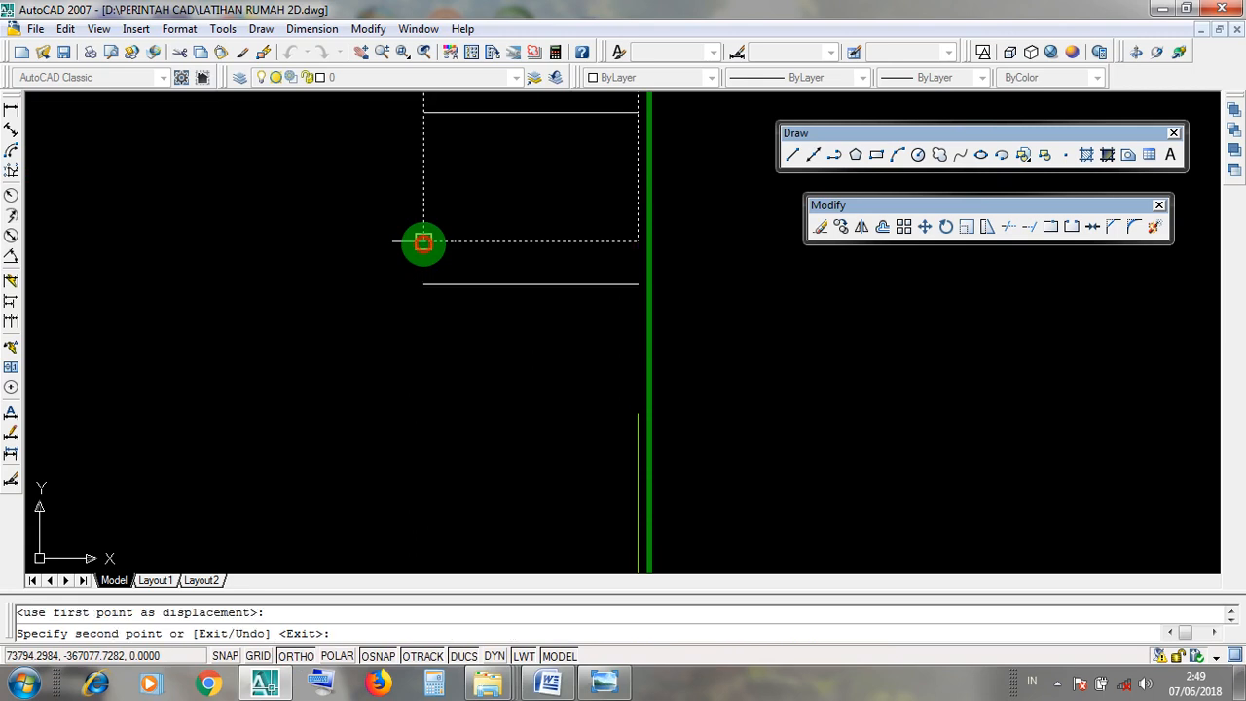
Place two more copies of the rectangle pair below, each snapped to the previous pair's lower-left corner, and finish copying
{"action": "middle_click_drag", "start_coordinate": [411, 306], "coordinate": [432, 231]}
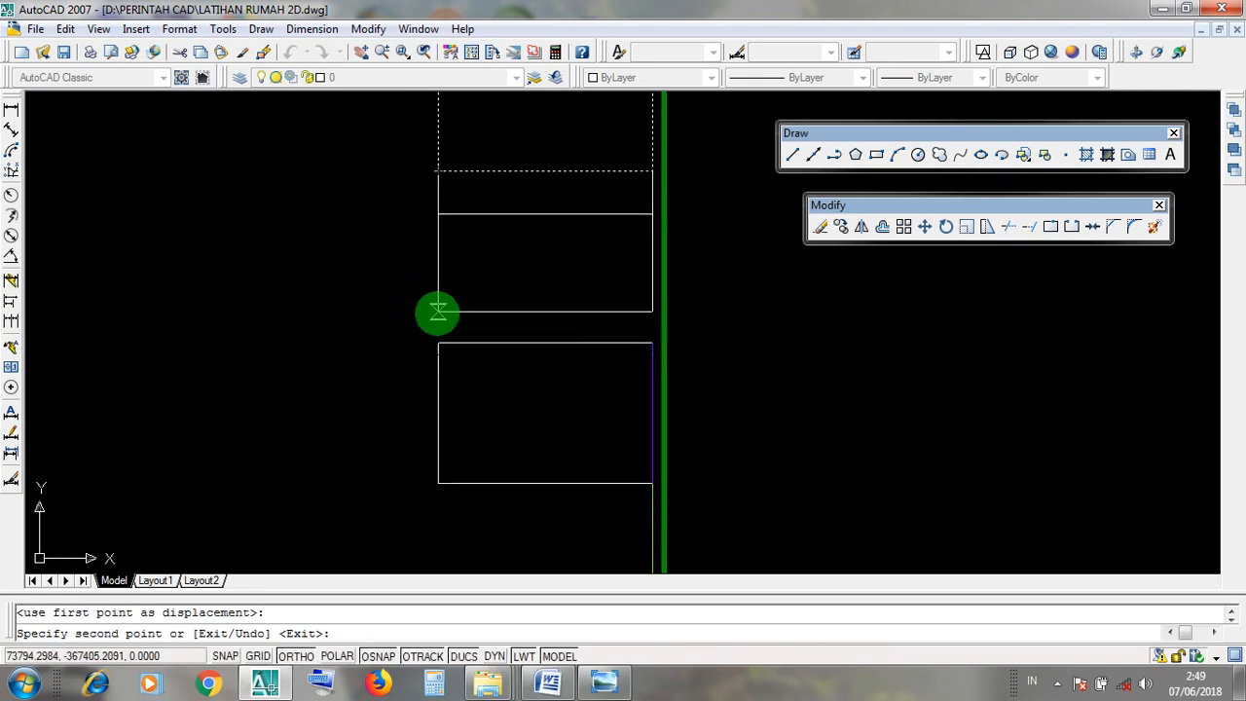
{"action": "left_click", "coordinate": [438, 342]}
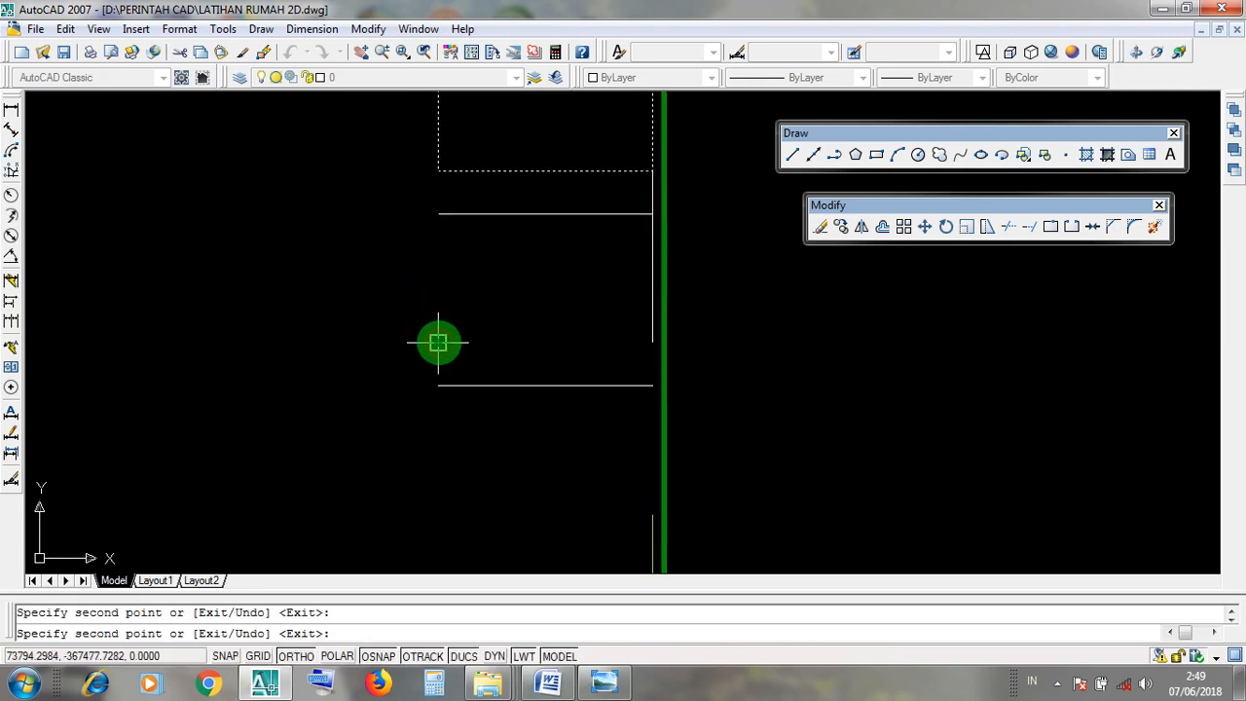
{"action": "scroll", "coordinate": [454, 169], "scroll_direction": "down", "scroll_amount": 2}
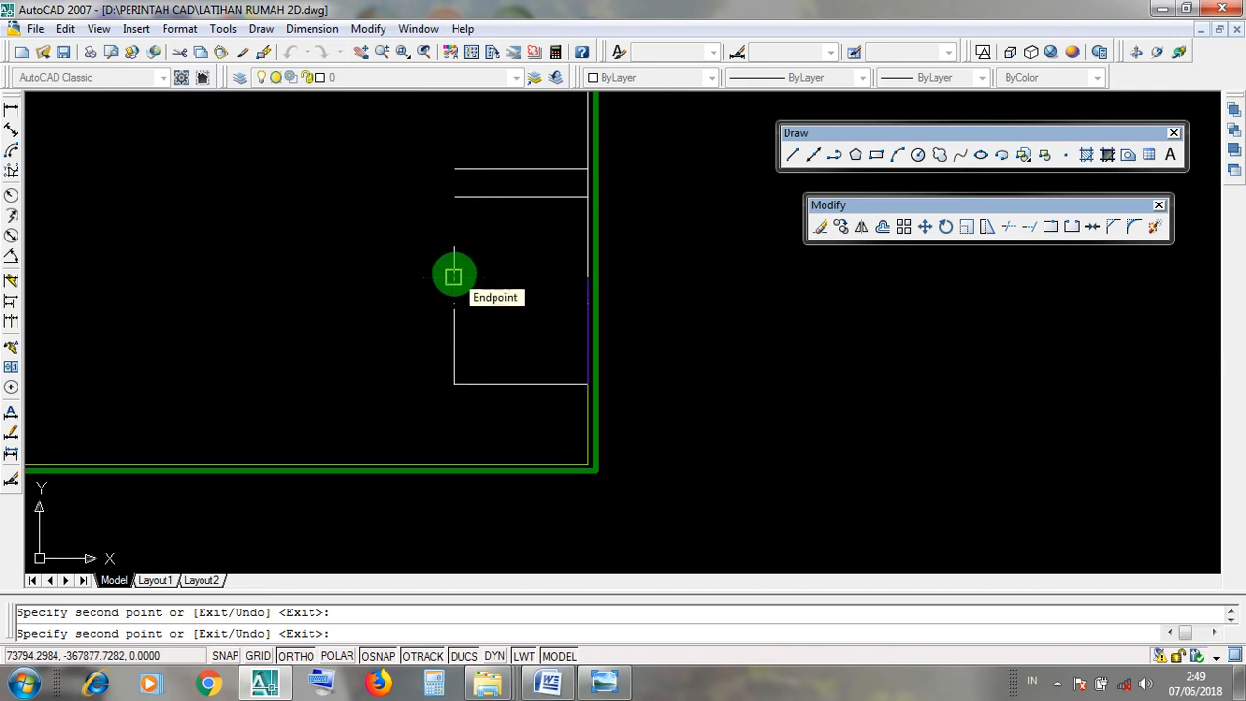
{"action": "left_click", "coordinate": [453, 276]}
{"action": "scroll", "coordinate": [512, 317], "scroll_direction": "down", "scroll_amount": 2}
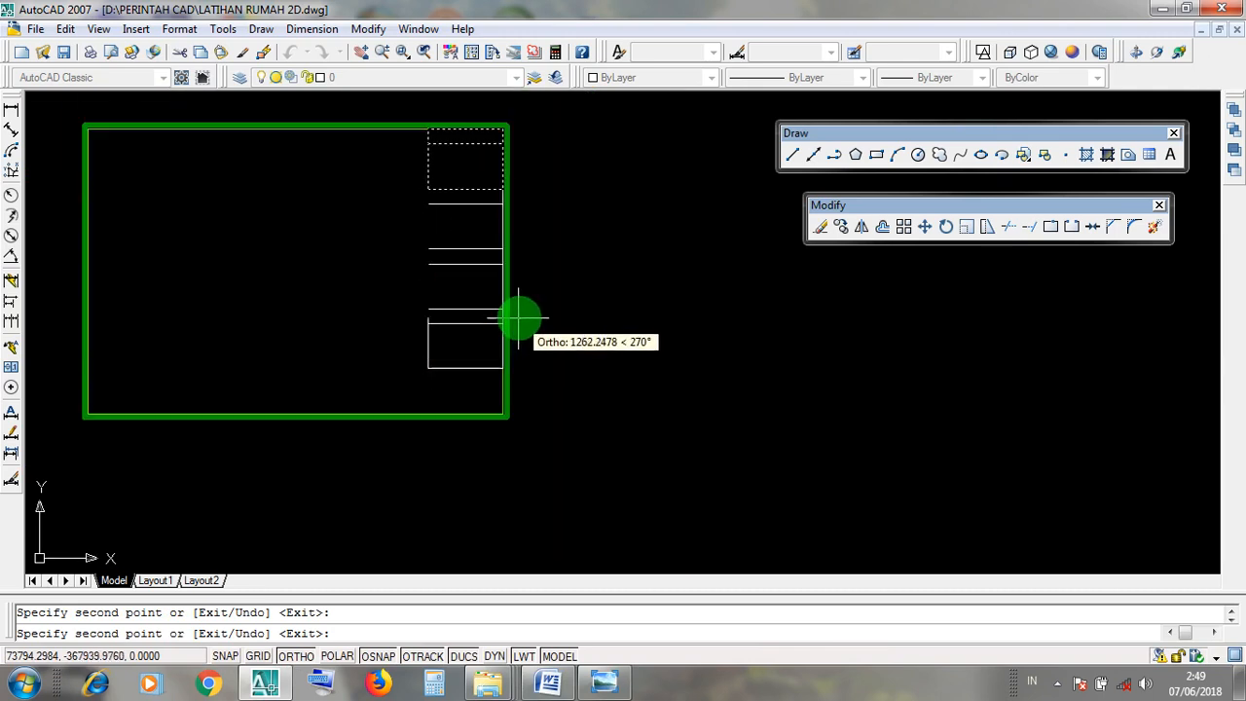
{"action": "key", "text": "Return"}
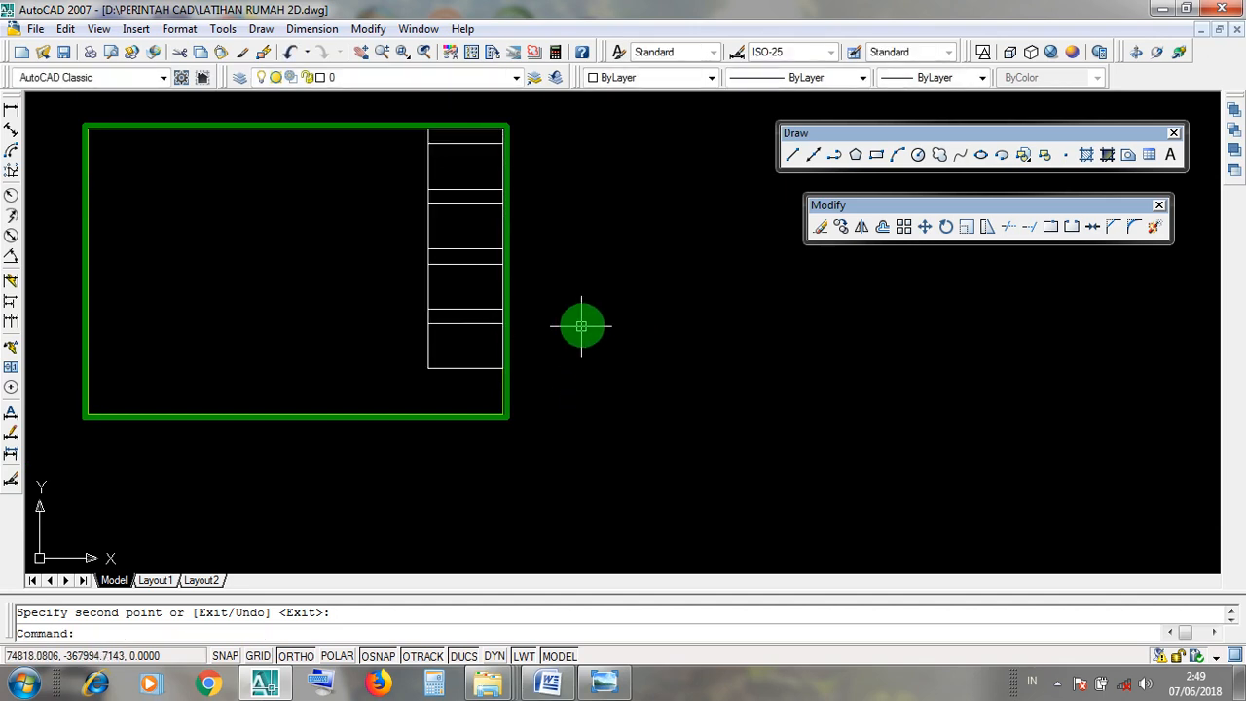
Examine the stacked rectangle pairs in the new title block by highlighting each pair in turn from top to bottom
{"action": "scroll", "coordinate": [446, 161], "scroll_direction": "up", "scroll_amount": 2}
{"action": "left_click", "coordinate": [454, 123]}
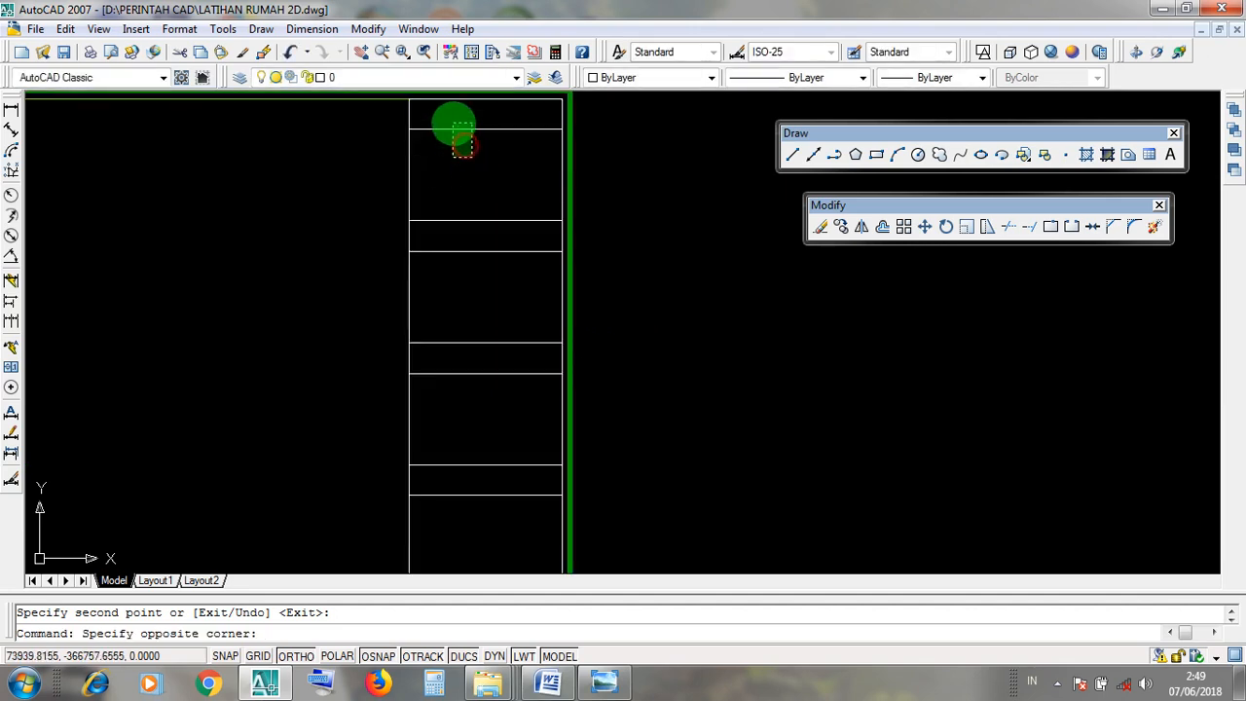
{"action": "left_click", "coordinate": [452, 128]}
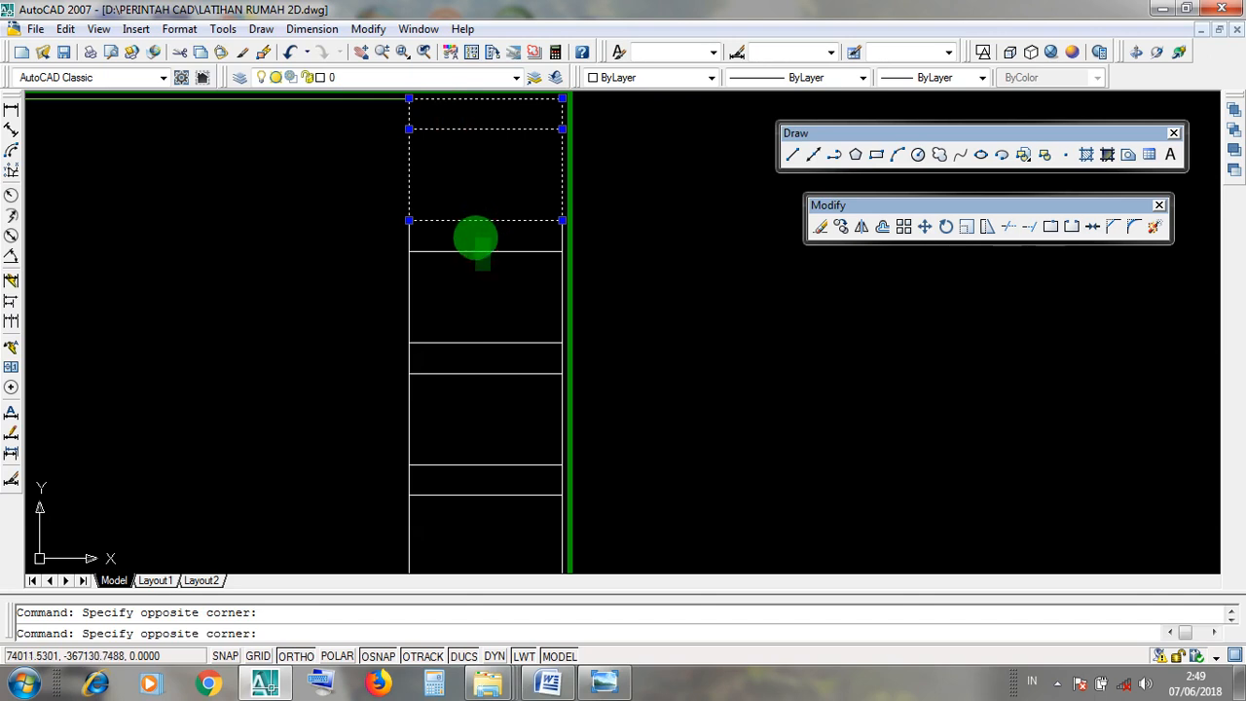
{"action": "key", "text": "Escape"}
{"action": "scroll", "coordinate": [494, 270], "scroll_direction": "down", "scroll_amount": 1}
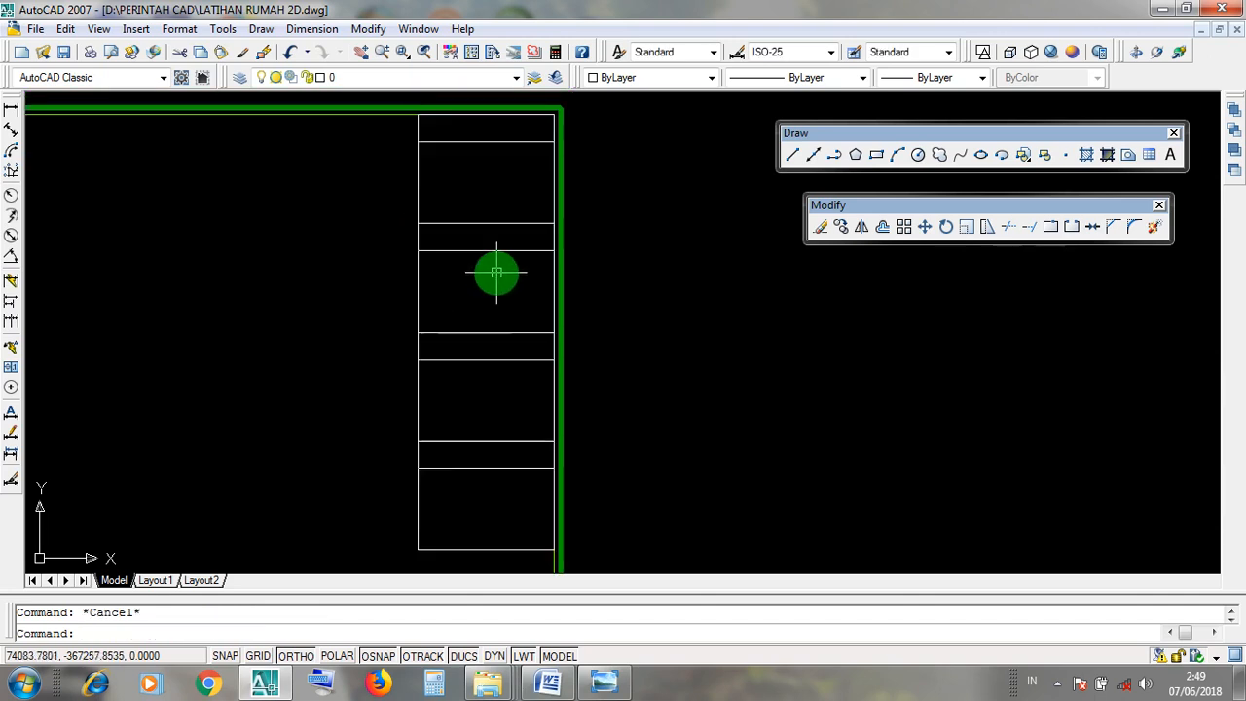
{"action": "left_click", "coordinate": [478, 125]}
{"action": "left_click", "coordinate": [475, 123]}
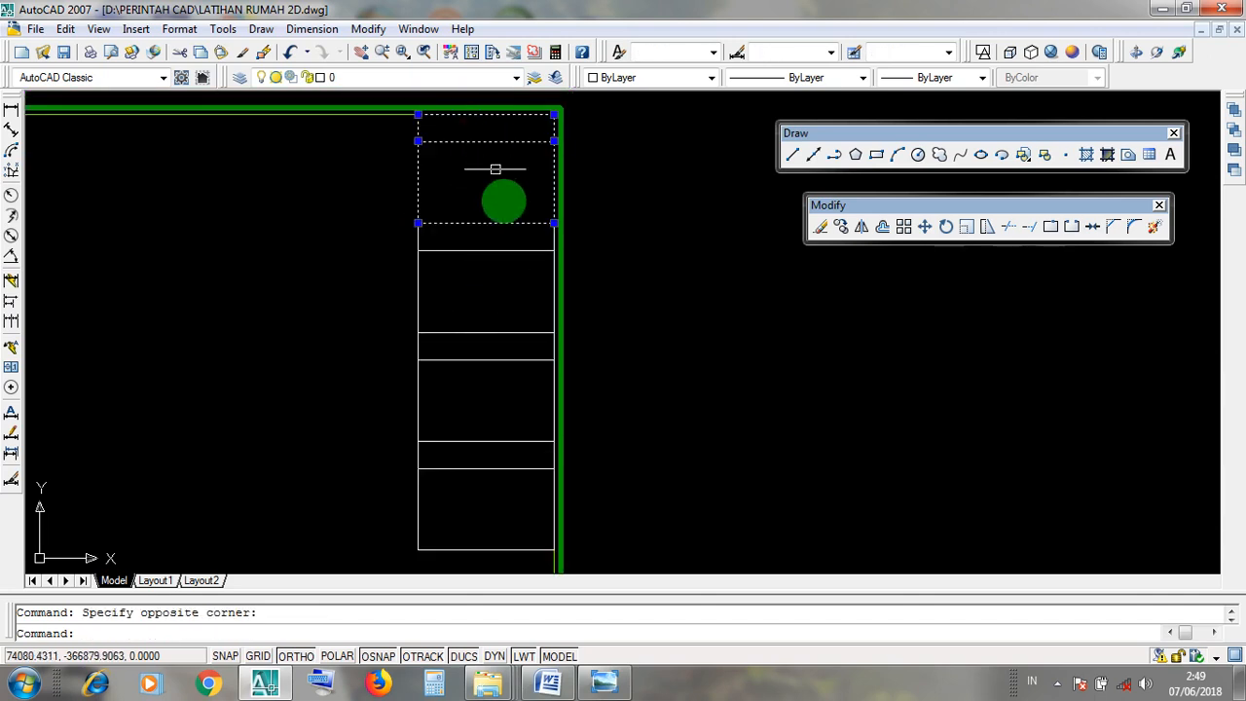
{"action": "key", "text": "Escape"}
{"action": "left_click", "coordinate": [487, 234]}
{"action": "left_click", "coordinate": [487, 292]}
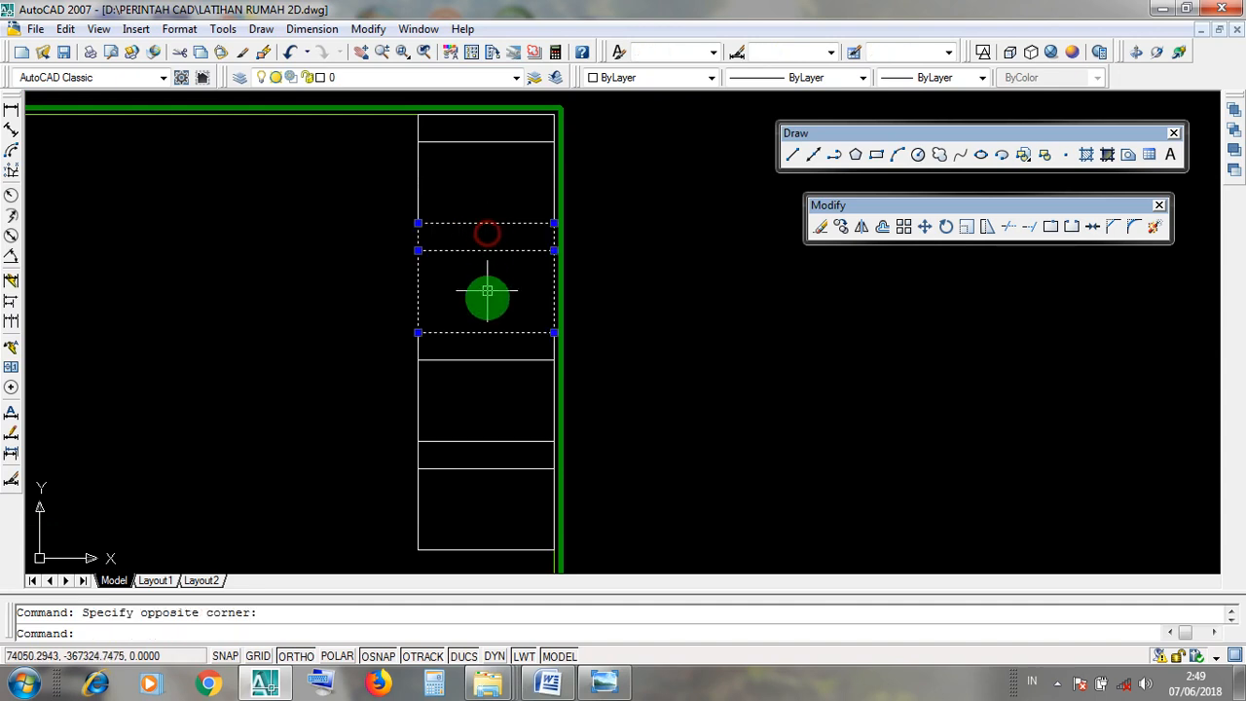
{"action": "key", "text": "Escape"}
{"action": "left_click", "coordinate": [479, 358]}
{"action": "left_click", "coordinate": [473, 345]}
{"action": "key", "text": "Escape"}
{"action": "left_click", "coordinate": [490, 454]}
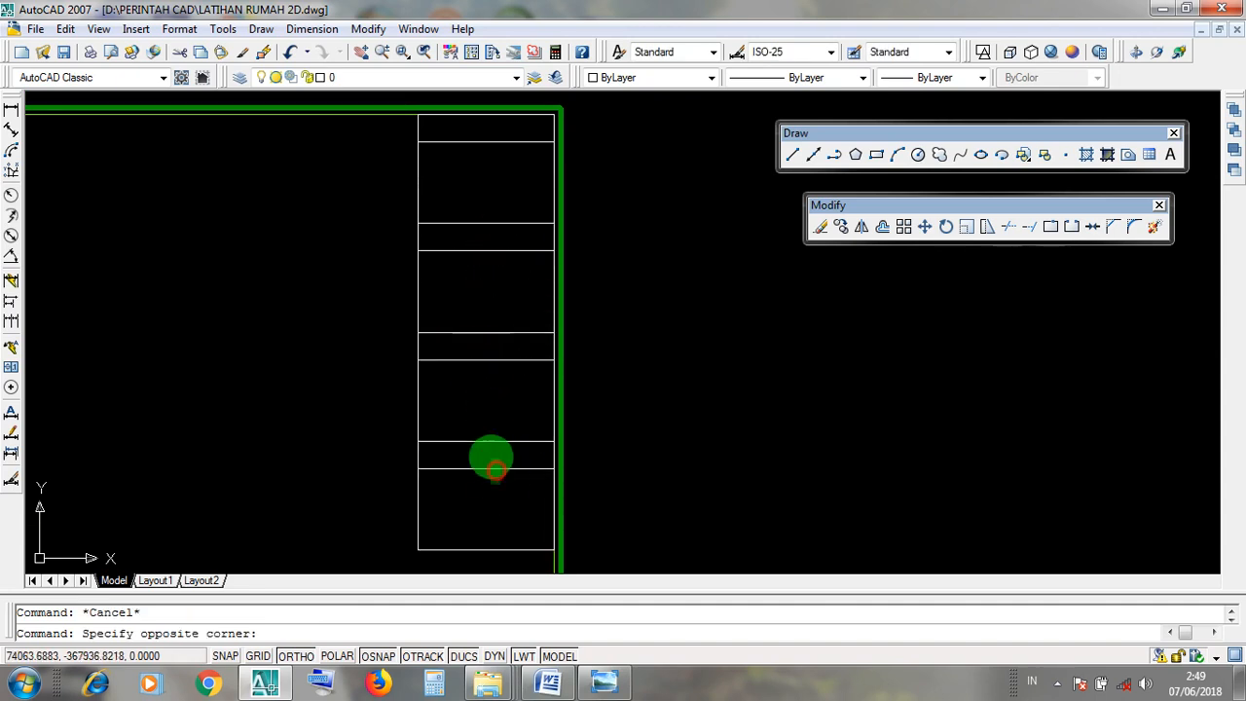
{"action": "left_click", "coordinate": [496, 448]}
{"action": "key", "text": "Escape"}
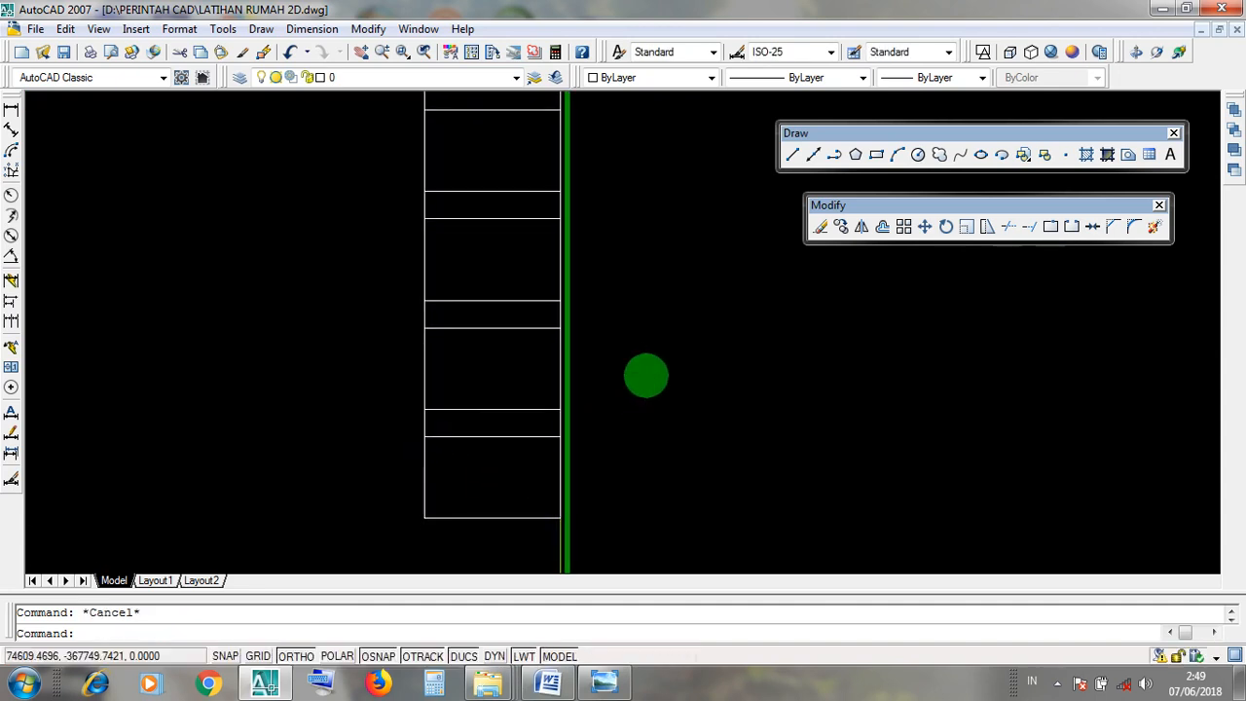
Compare the empty space below the new title block column with the example sheet's bottom logo and HAL page-number cells
{"action": "scroll", "coordinate": [646, 373], "scroll_direction": "down", "scroll_amount": 2}
{"action": "scroll", "coordinate": [570, 494], "scroll_direction": "up", "scroll_amount": 3}
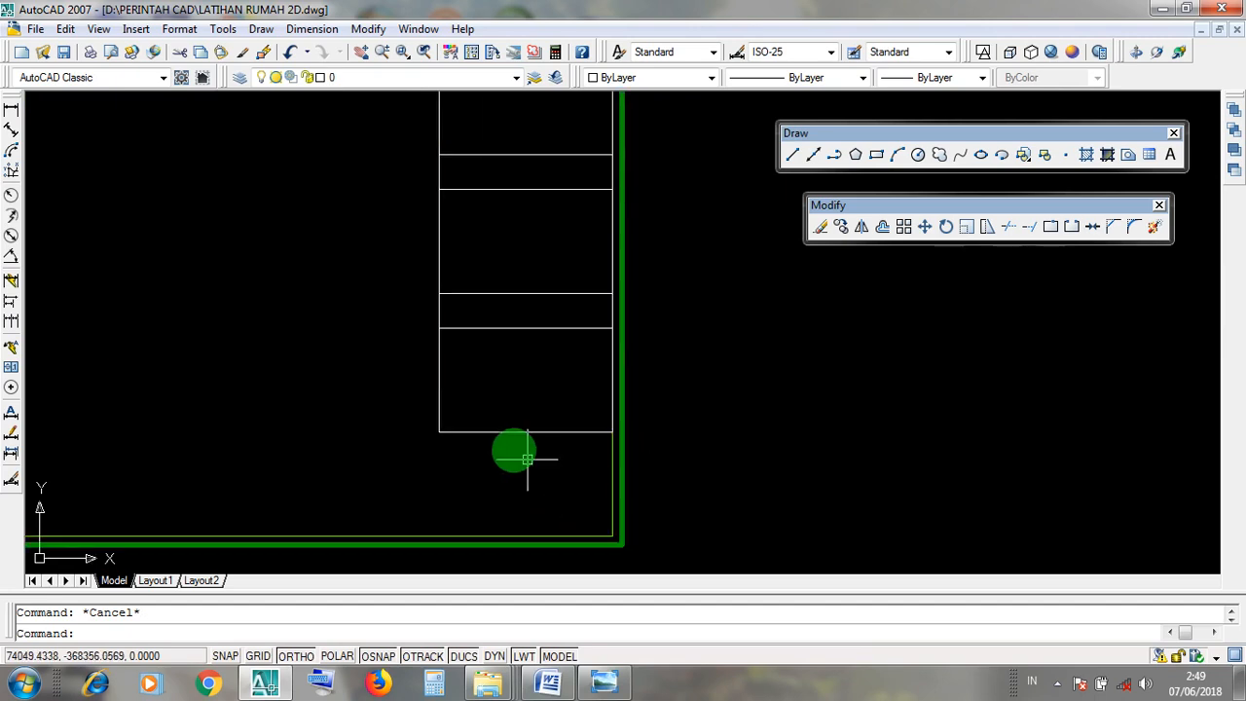
{"action": "scroll", "coordinate": [742, 445], "scroll_direction": "down", "scroll_amount": 3}
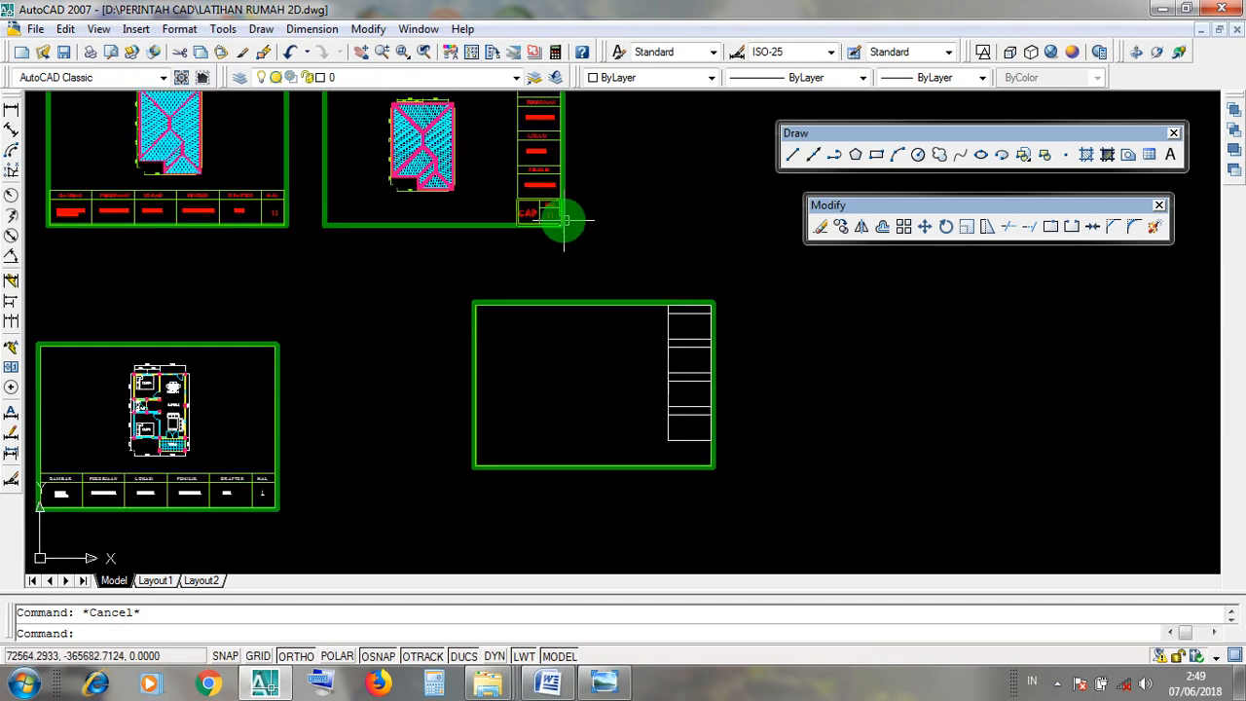
{"action": "scroll", "coordinate": [531, 195], "scroll_direction": "up", "scroll_amount": 4}
{"action": "scroll", "coordinate": [523, 186], "scroll_direction": "up", "scroll_amount": 3}
{"action": "middle_click_drag", "start_coordinate": [515, 204], "coordinate": [542, 298]}
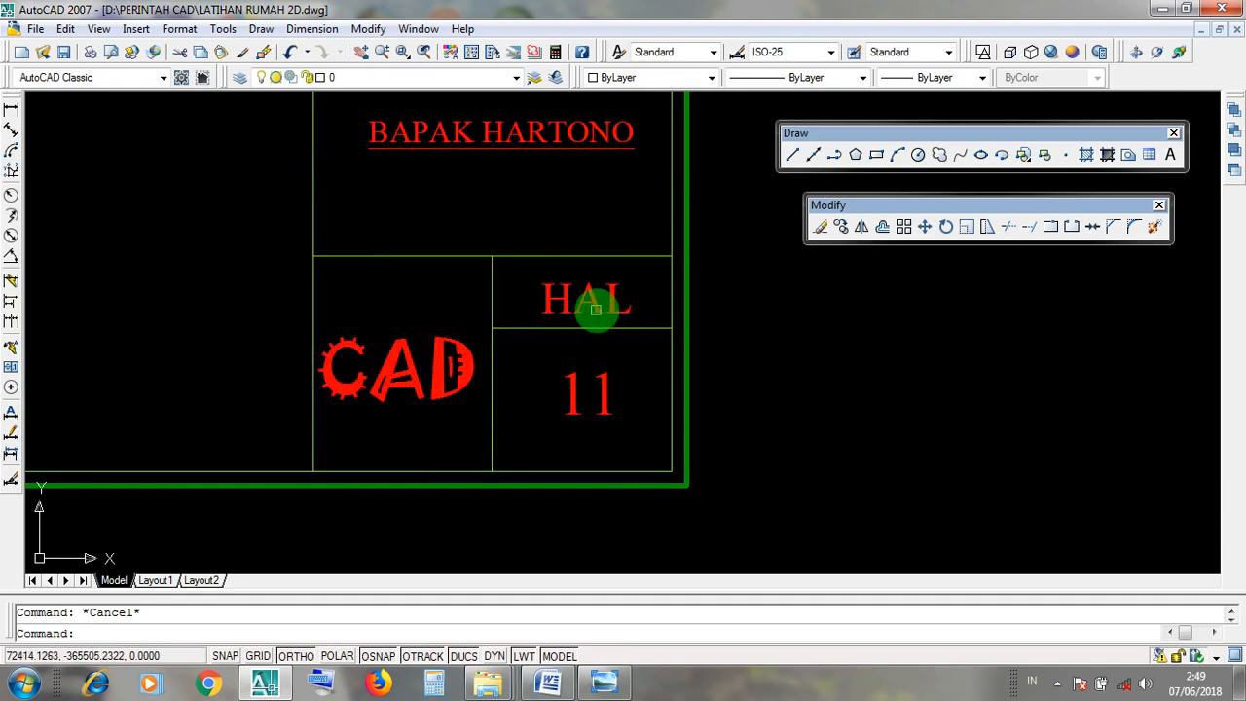
{"action": "scroll", "coordinate": [676, 361], "scroll_direction": "down", "scroll_amount": 5}
{"action": "scroll", "coordinate": [686, 364], "scroll_direction": "down", "scroll_amount": 6}
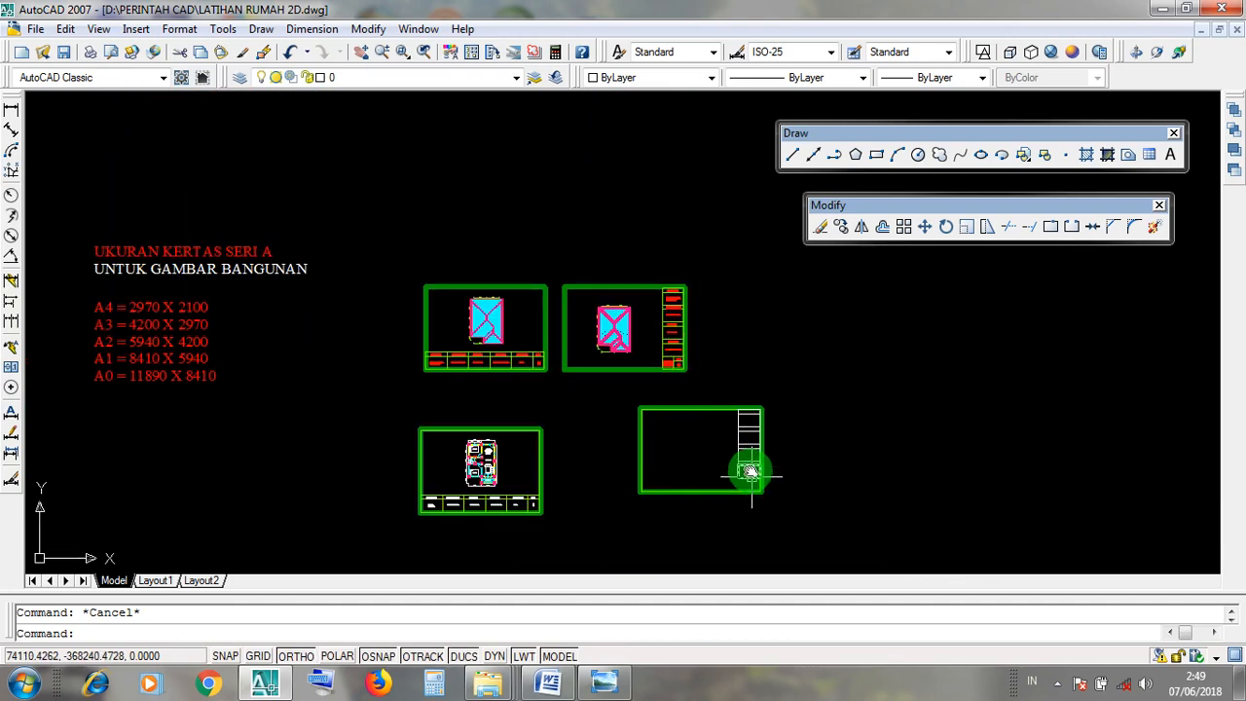
Draw a rectangle filling the space below the column, from the last cell's lower-left corner to the inner border's lower-right corner
{"action": "middle_click_drag", "start_coordinate": [754, 477], "coordinate": [692, 385]}
{"action": "scroll", "coordinate": [694, 386], "scroll_direction": "up", "scroll_amount": 11}
{"action": "mouse_move", "coordinate": [694, 429]}
{"action": "middle_mouse_down"}
{"action": "mouse_move", "coordinate": [631, 390]}
{"action": "mouse_move", "coordinate": [637, 403]}
{"action": "middle_mouse_up"}
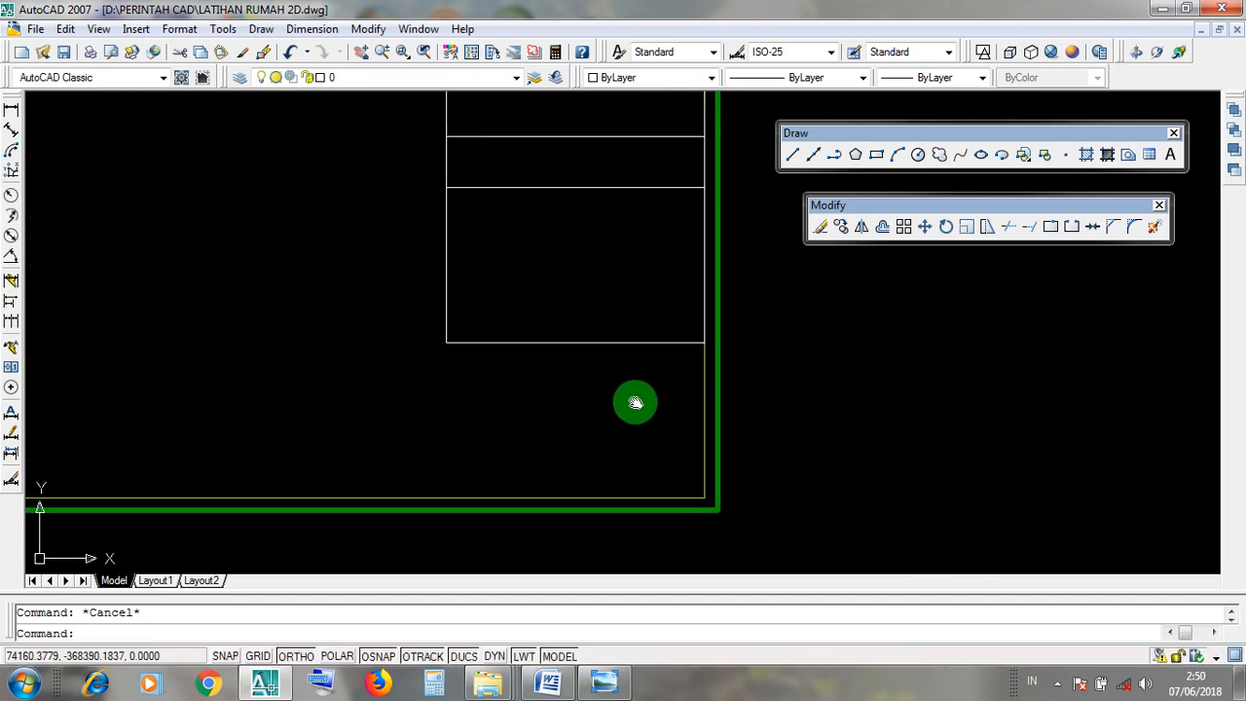
{"action": "left_click", "coordinate": [876, 156]}
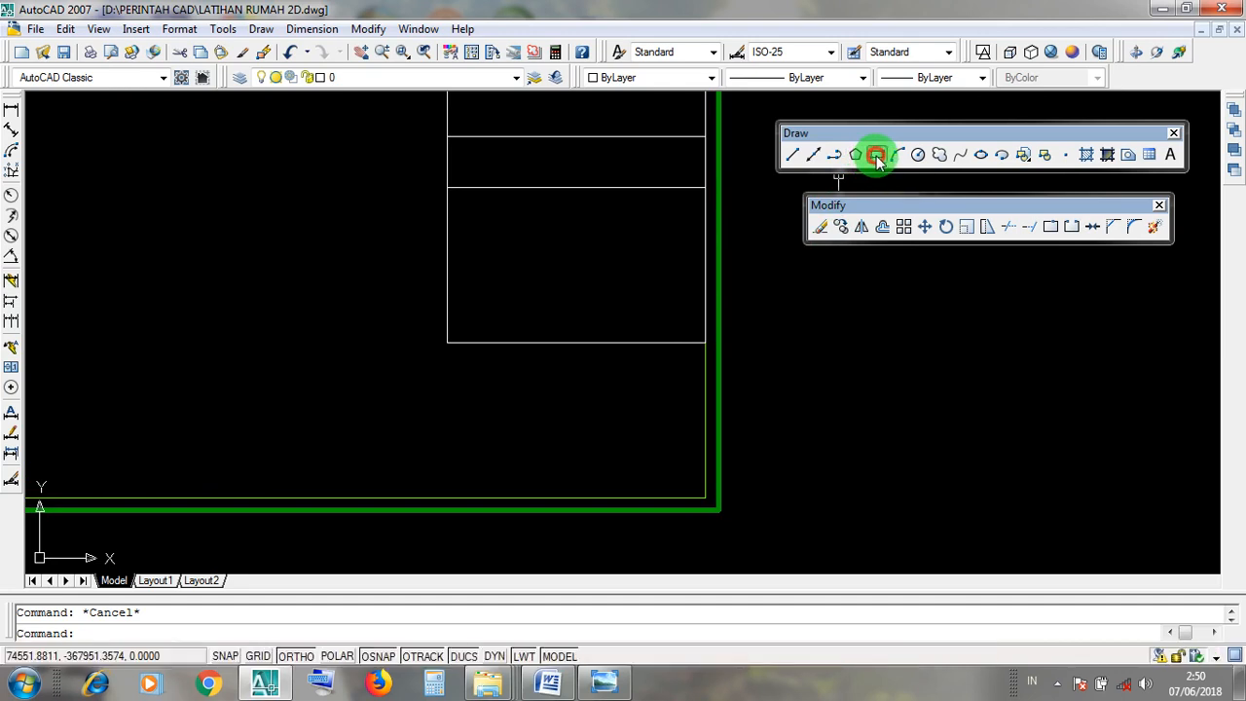
{"action": "left_click", "coordinate": [446, 343]}
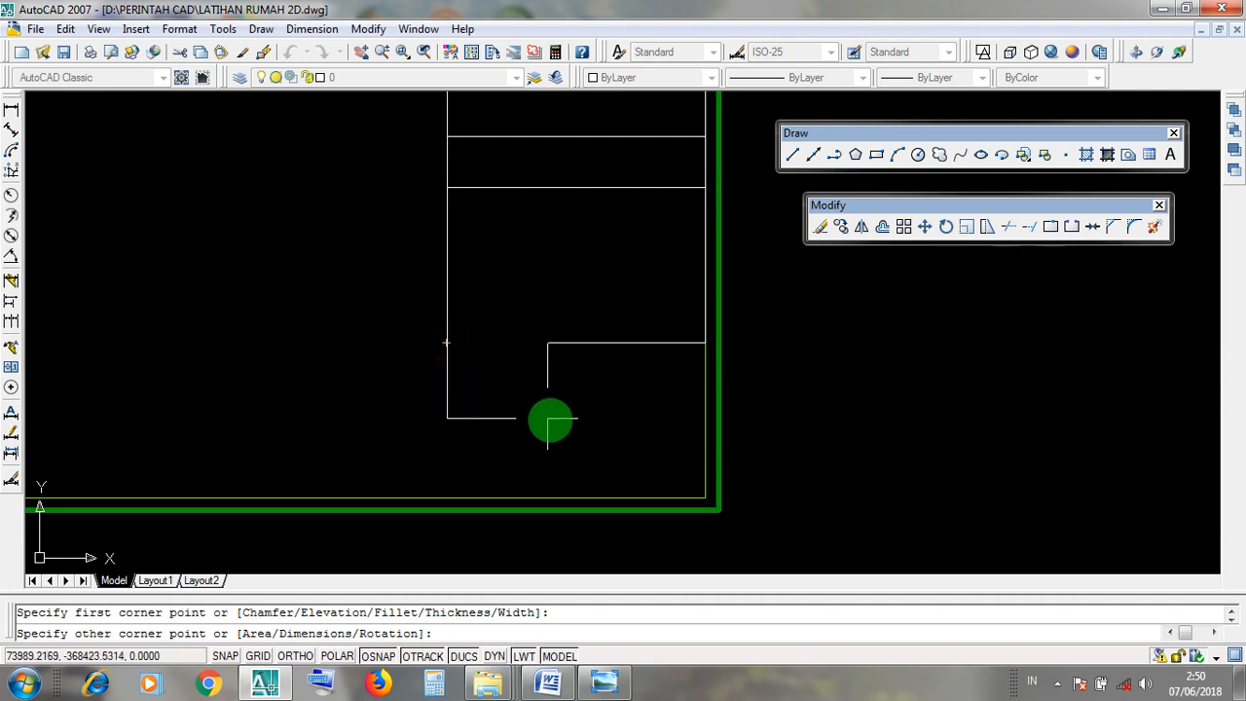
{"action": "left_click", "coordinate": [704, 499]}
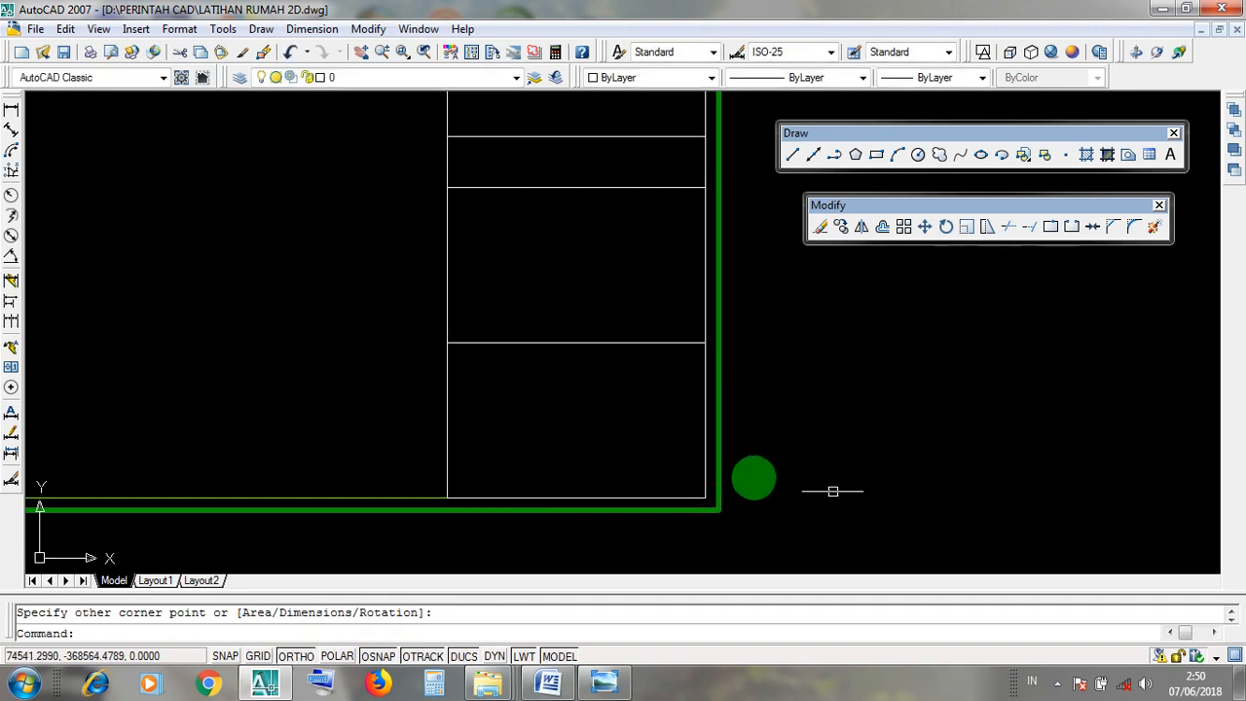
Draw a rectangle over half of the bottom cell, from its top edge's midpoint to the inner border's lower-right corner
{"action": "left_click", "coordinate": [877, 156]}
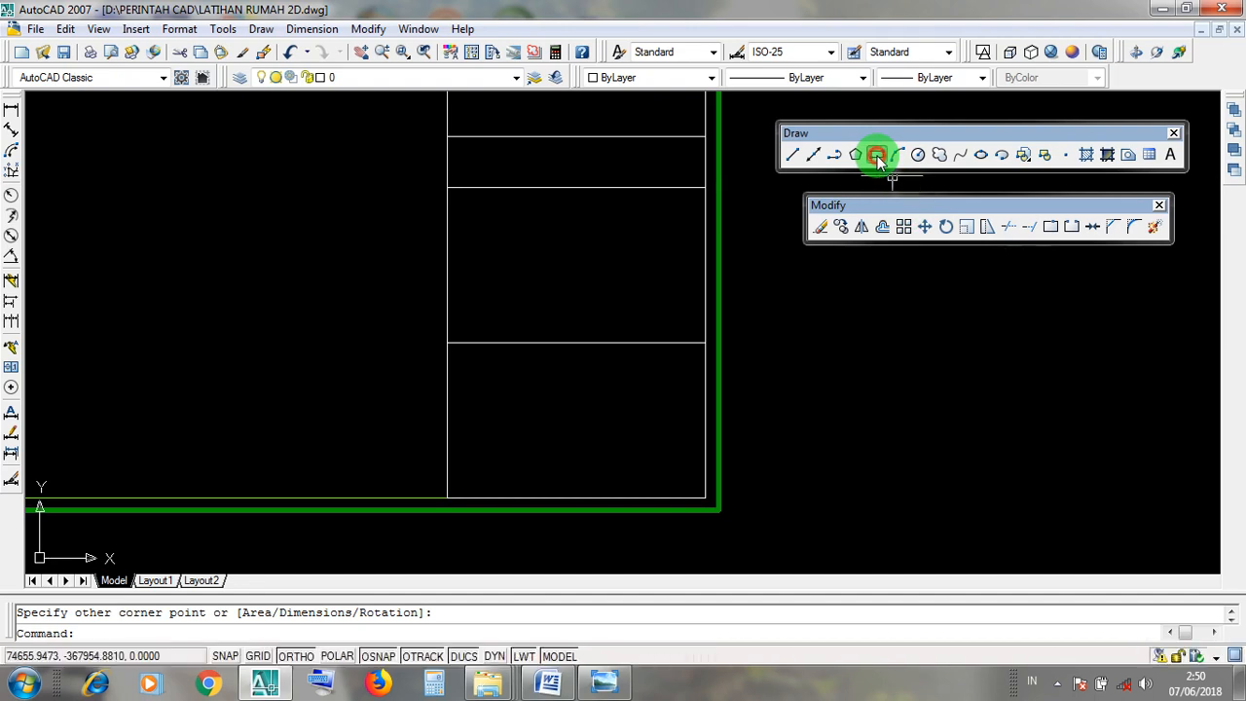
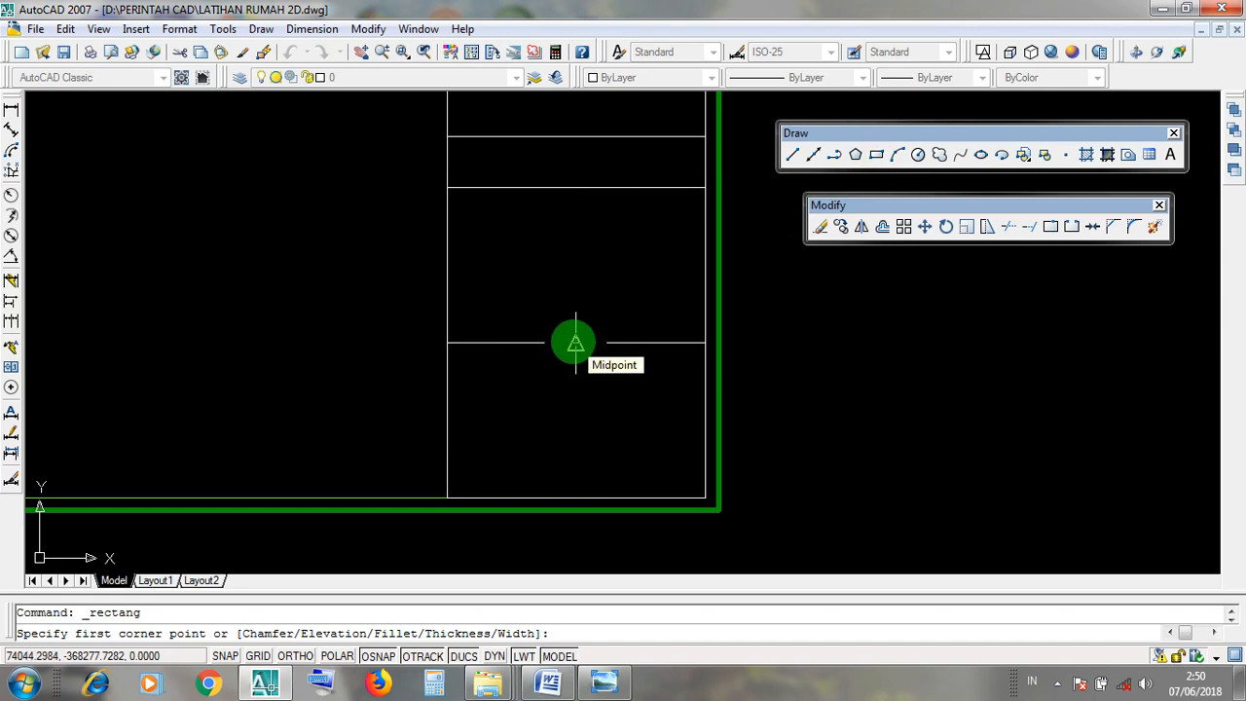
{"action": "left_click", "coordinate": [575, 341]}
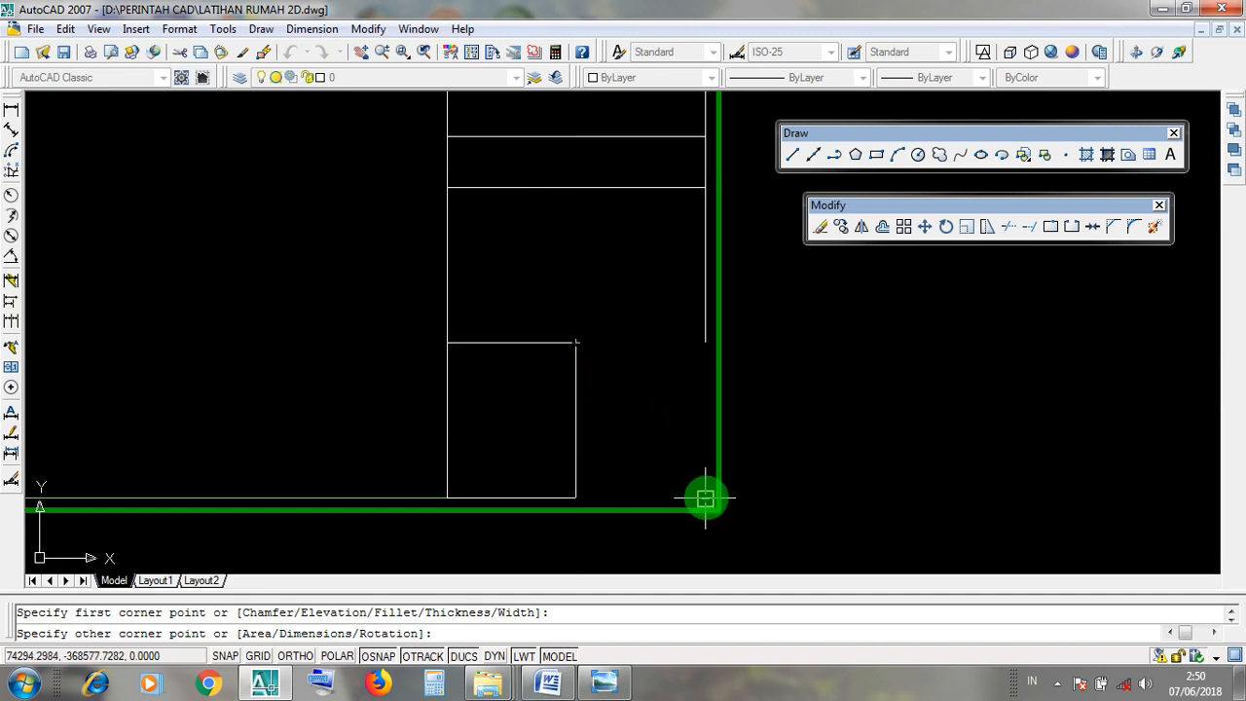
{"action": "left_click", "coordinate": [706, 498]}
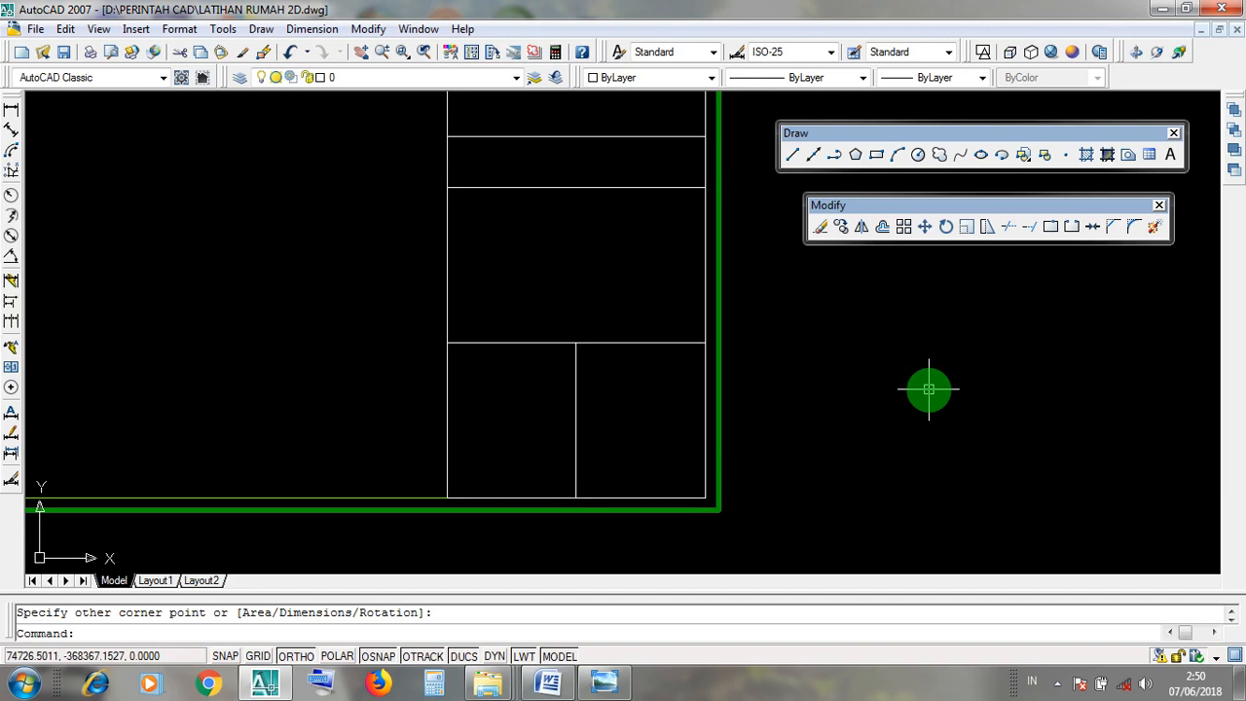
Draw a page-label rectangle inside the new half cell, from its upper-left corner to its right edge about two-fifths of the way down
{"action": "left_click", "coordinate": [876, 155]}
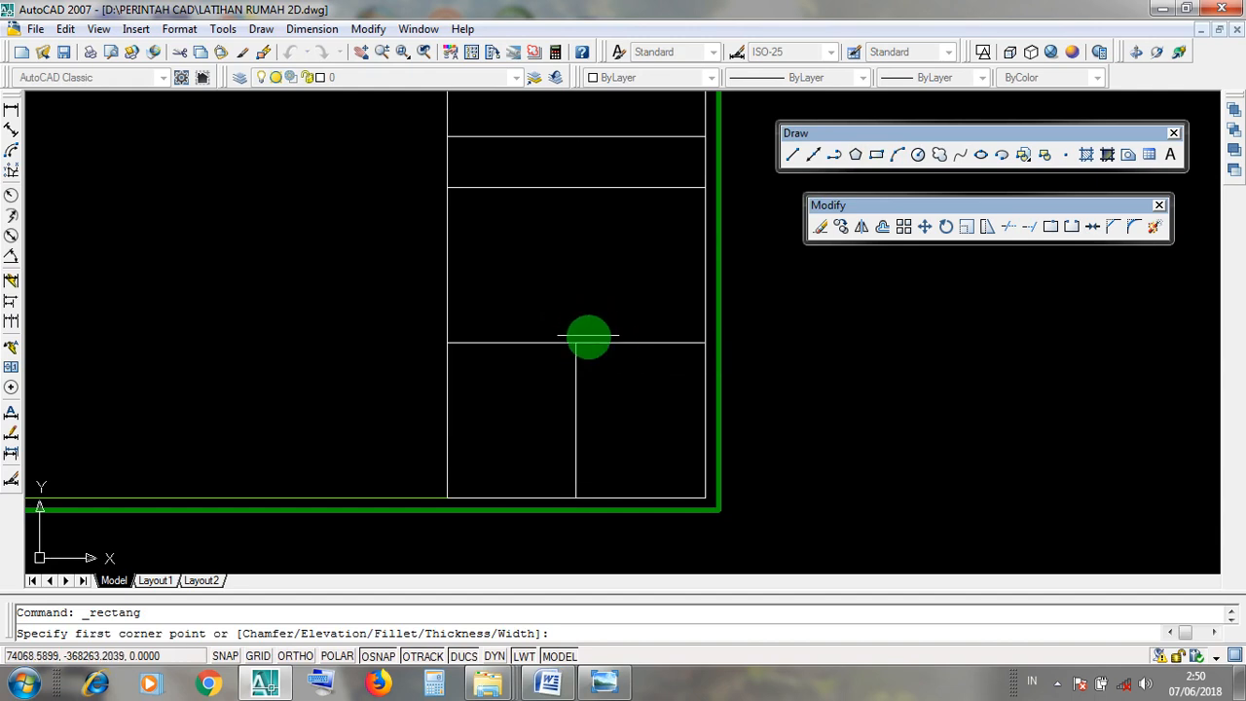
{"action": "left_click", "coordinate": [576, 342]}
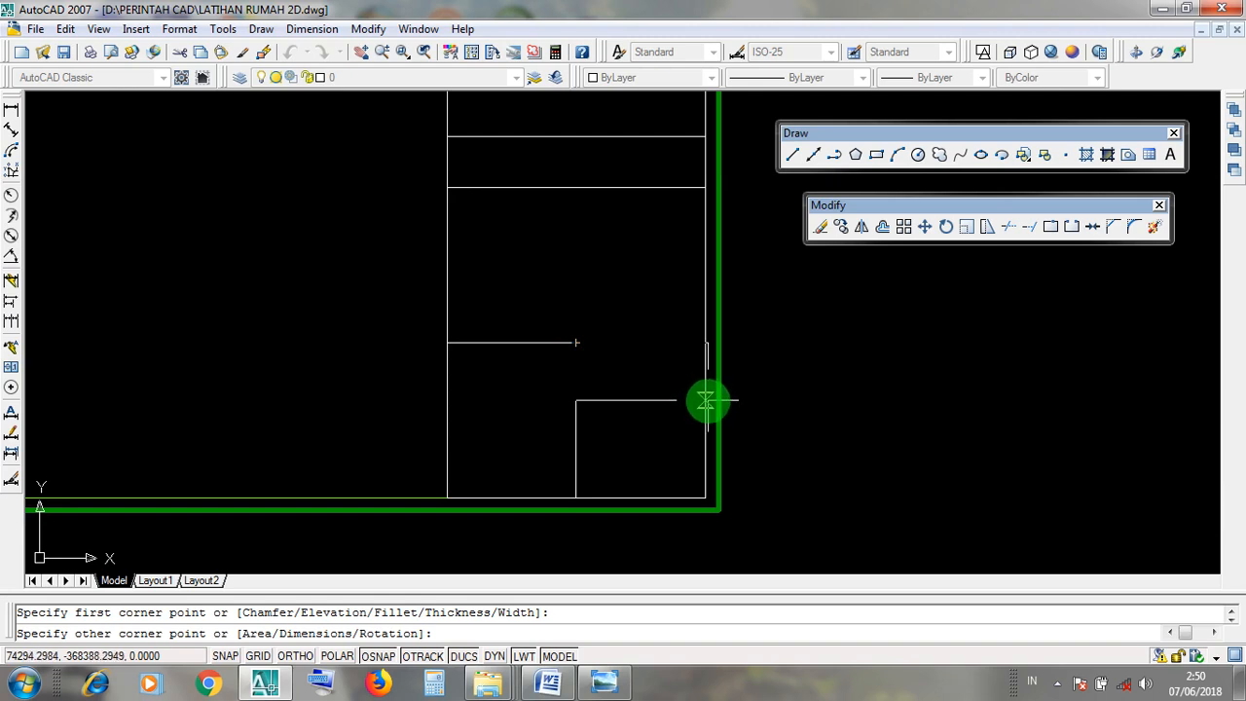
{"action": "left_click", "coordinate": [706, 403]}
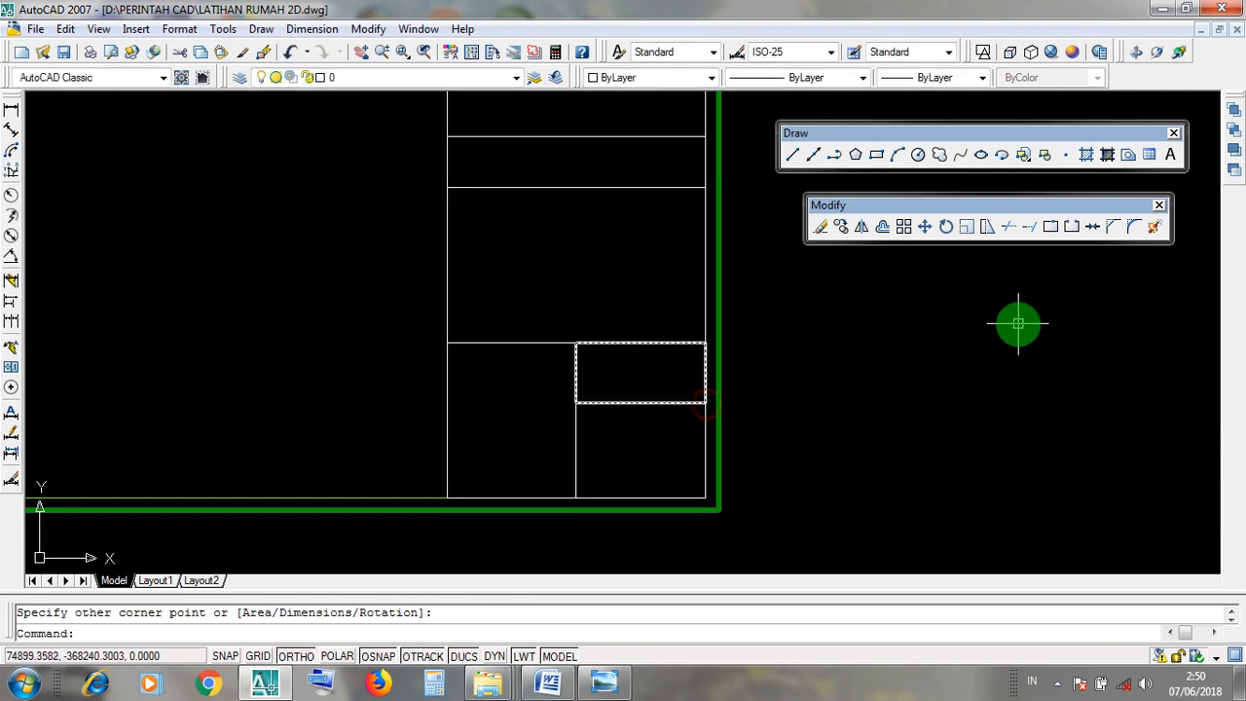
Review the whole new frame and its title block column beside the example sheets, including the subdivided bottom cells
{"action": "scroll", "coordinate": [867, 399], "scroll_direction": "down", "scroll_amount": 3}
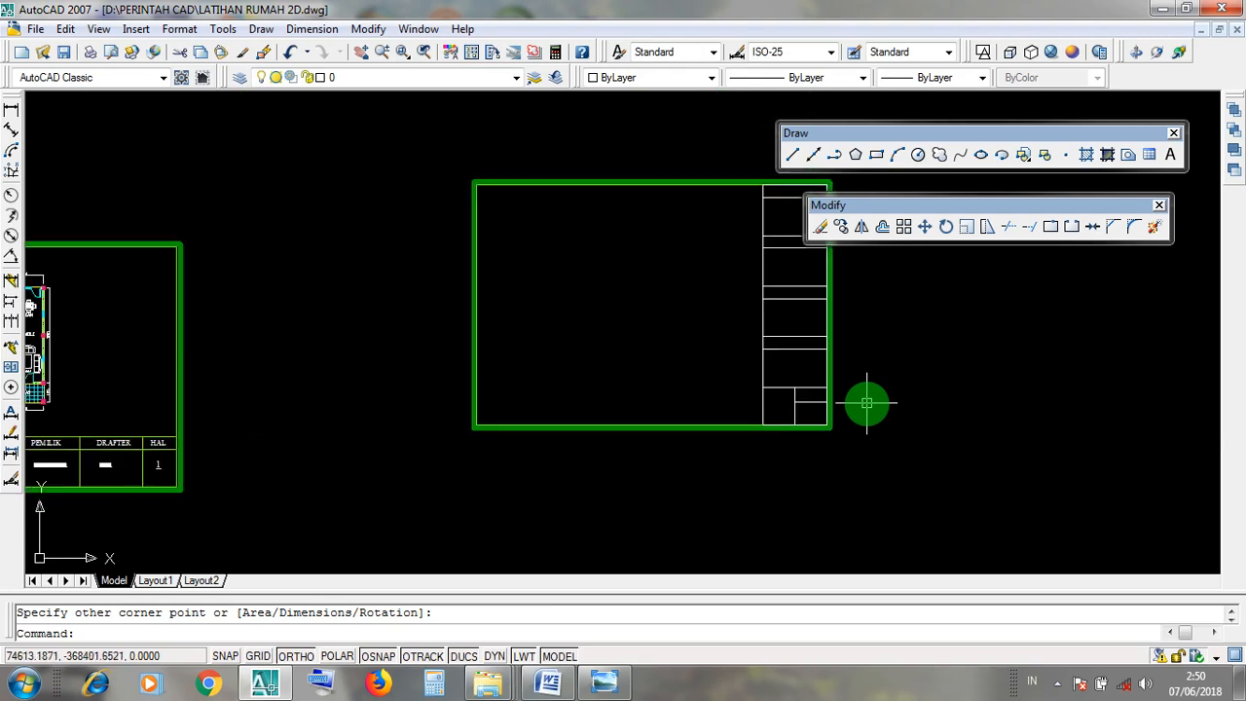
{"action": "scroll", "coordinate": [866, 399], "scroll_direction": "up", "scroll_amount": 3}
{"action": "mouse_move", "coordinate": [863, 389]}
{"action": "middle_mouse_down"}
{"action": "mouse_move", "coordinate": [787, 509]}
{"action": "mouse_move", "coordinate": [768, 376]}
{"action": "mouse_move", "coordinate": [702, 420]}
{"action": "middle_mouse_up"}
{"action": "scroll", "coordinate": [648, 322], "scroll_direction": "down", "scroll_amount": 5}
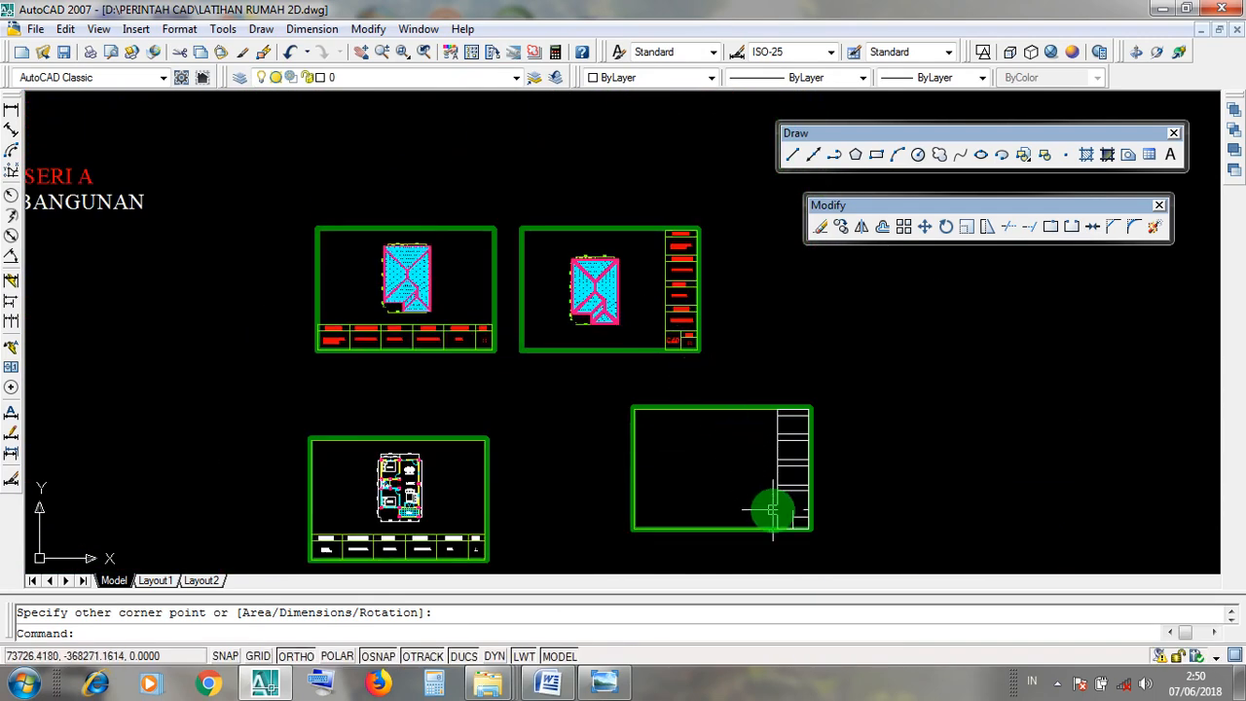
{"action": "scroll", "coordinate": [788, 521], "scroll_direction": "up", "scroll_amount": 3}
{"action": "scroll", "coordinate": [679, 458], "scroll_direction": "up", "scroll_amount": 3}
{"action": "scroll", "coordinate": [717, 495], "scroll_direction": "down", "scroll_amount": 2}
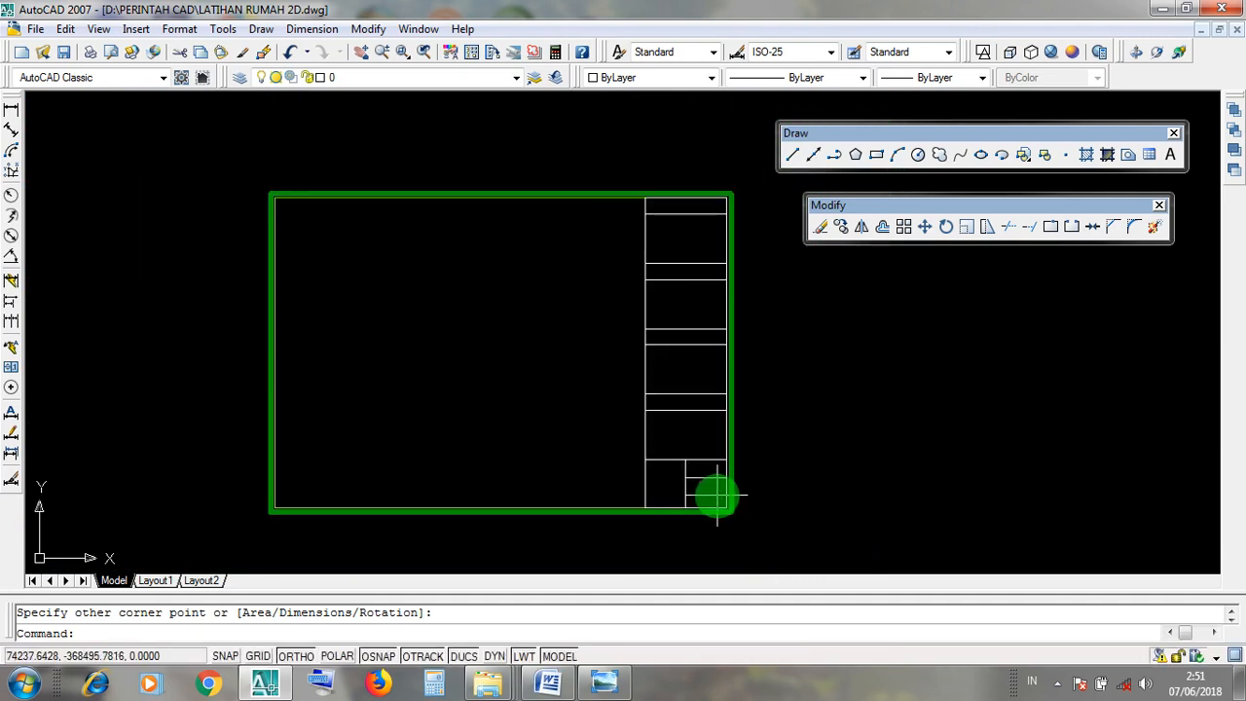
{"action": "scroll", "coordinate": [715, 492], "scroll_direction": "up", "scroll_amount": 2}
{"action": "scroll", "coordinate": [701, 479], "scroll_direction": "down", "scroll_amount": 2}
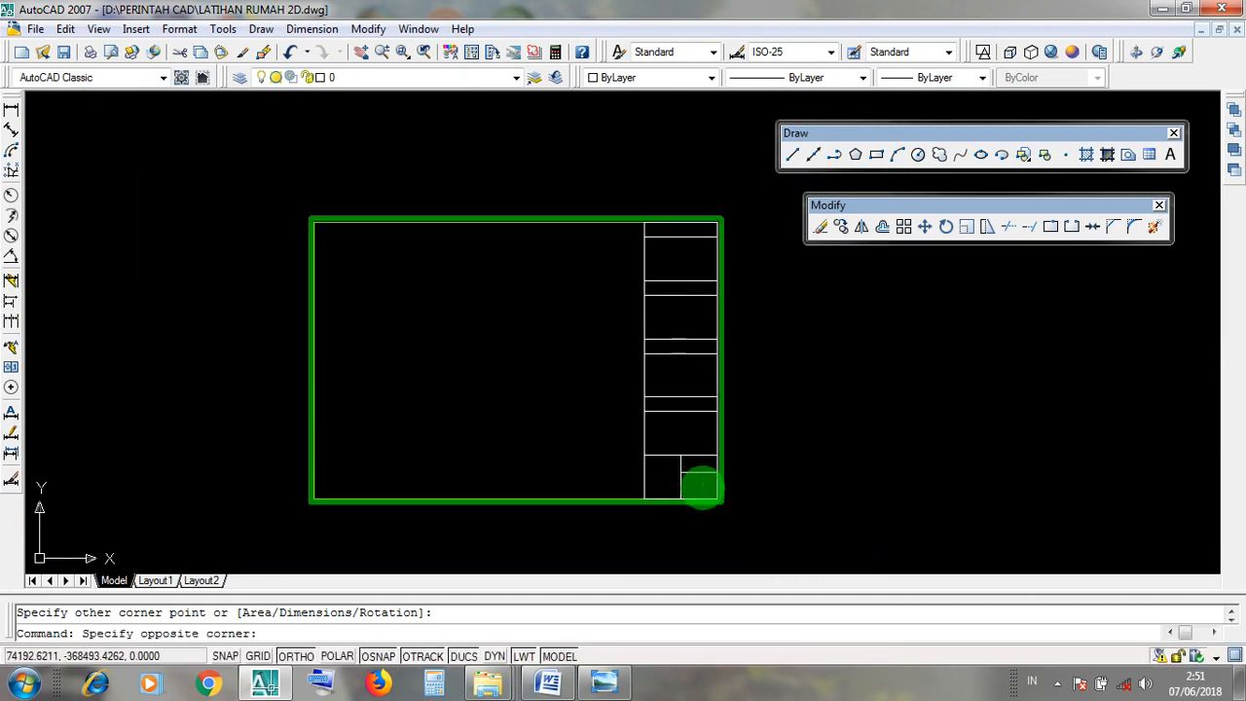
Select all title block rectangles with a crossing window and assign them to the GARIS 0.09 layer, clearing the selection when done
{"action": "left_click", "coordinate": [701, 486]}
{"action": "scroll", "coordinate": [701, 488], "scroll_direction": "up", "scroll_amount": 1}
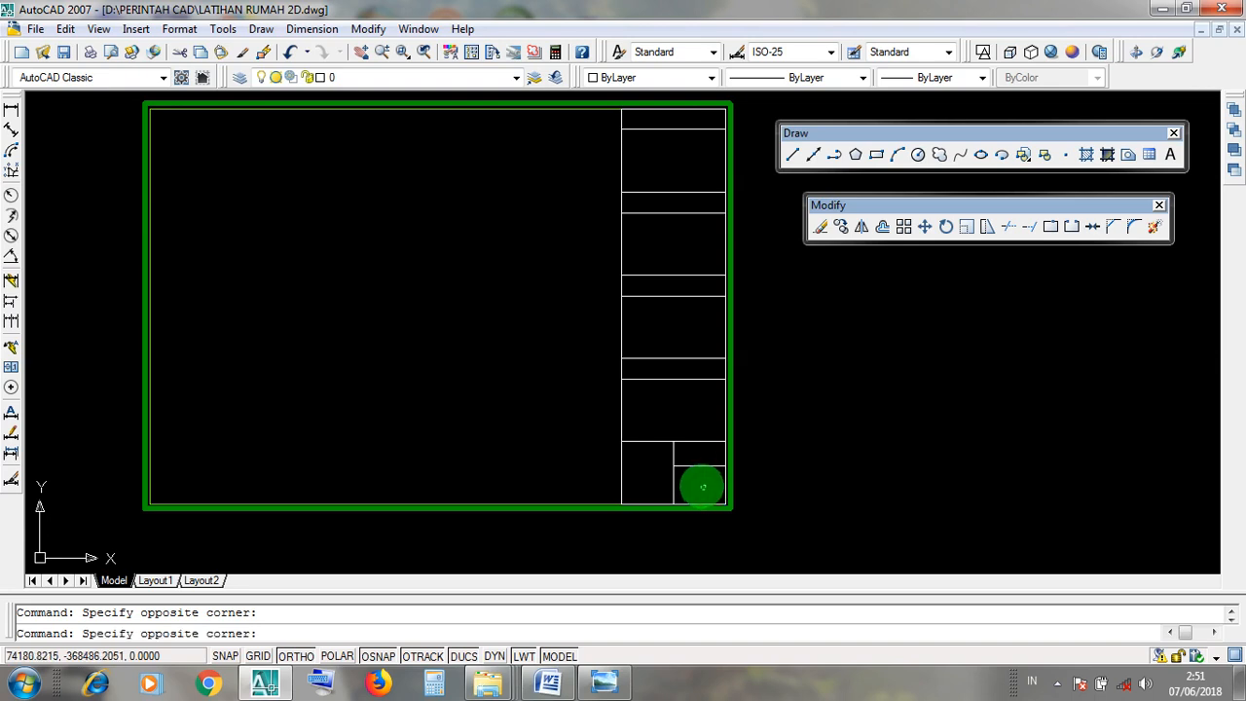
{"action": "left_click_drag", "start_coordinate": [703, 487], "coordinate": [595, 134]}
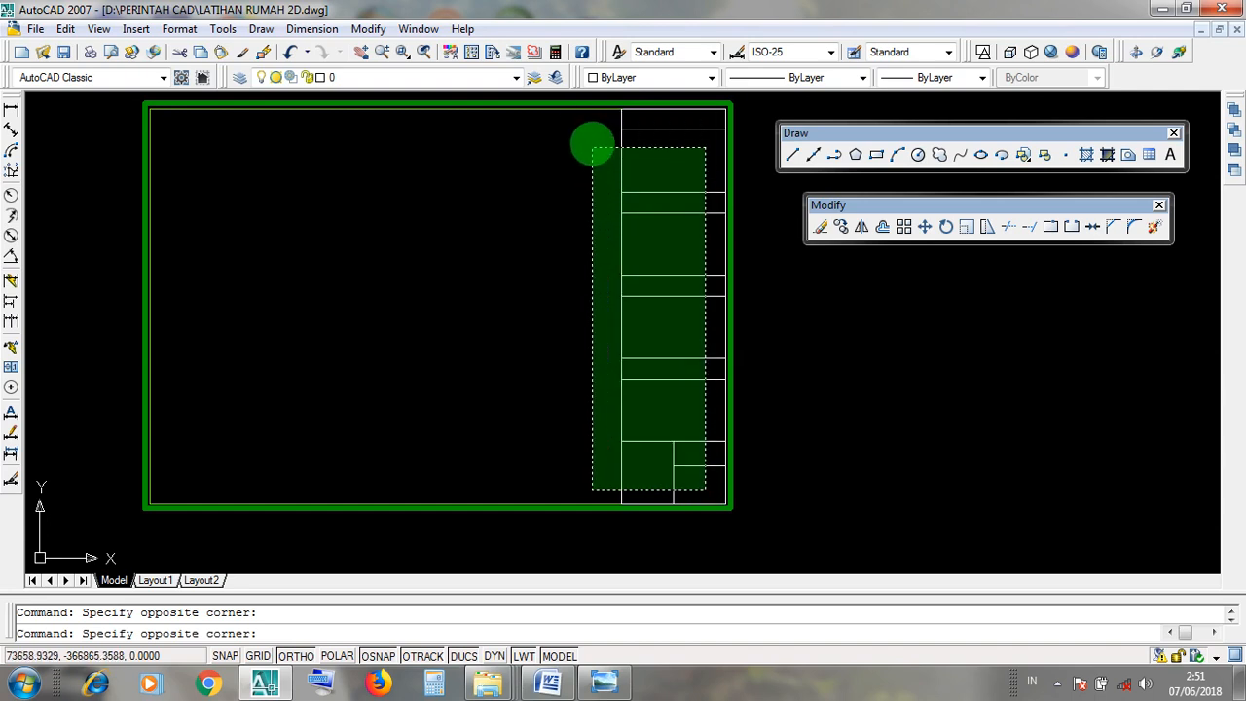
{"action": "middle_click_drag", "start_coordinate": [587, 119], "coordinate": [586, 148]}
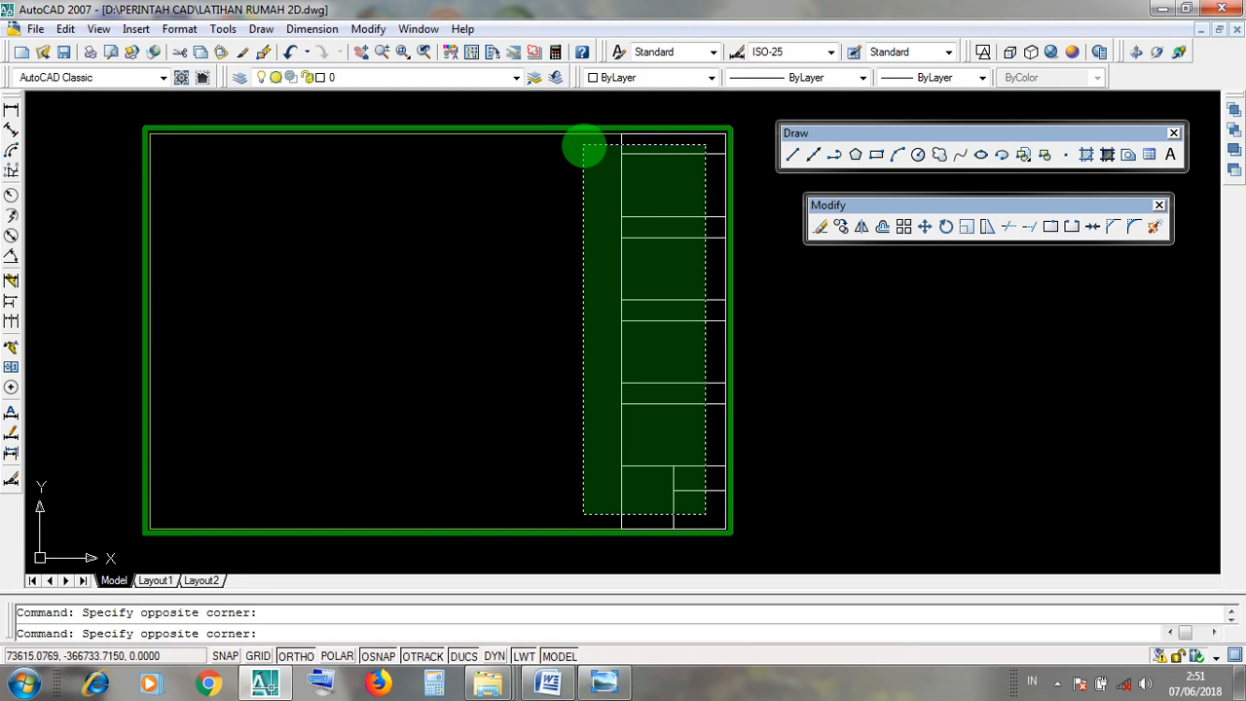
{"action": "left_click", "coordinate": [583, 147]}
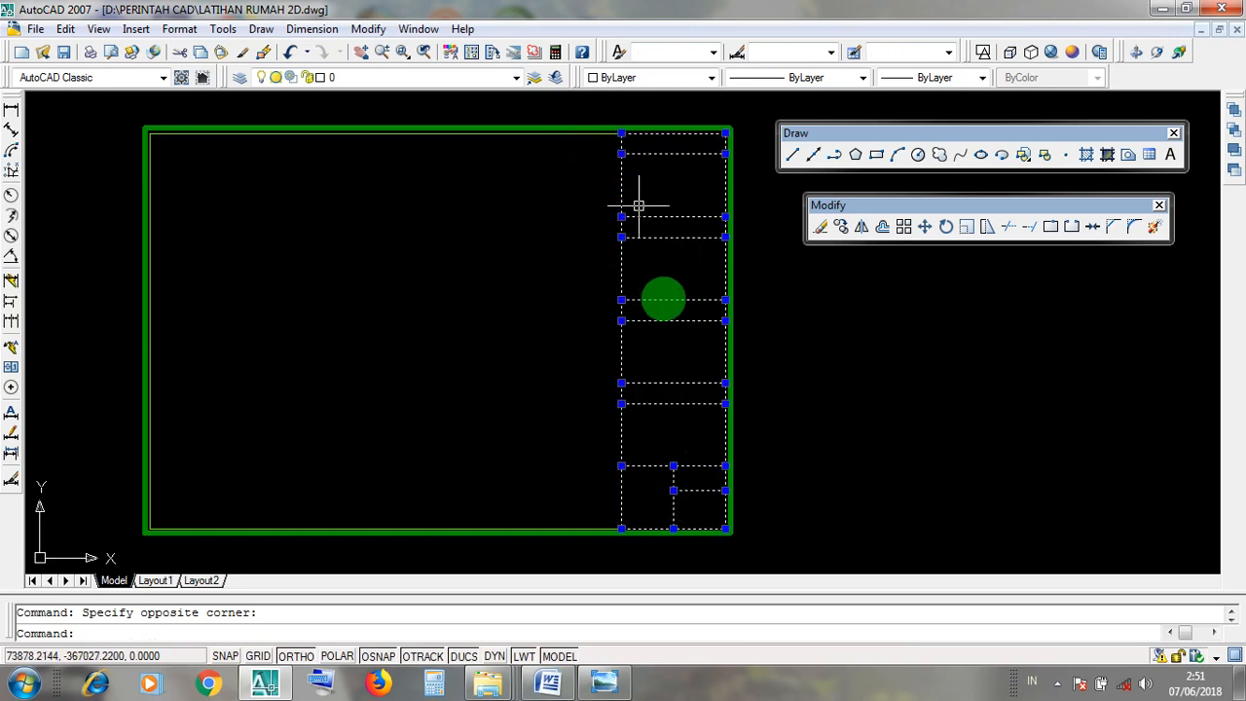
{"action": "left_click", "coordinate": [693, 506]}
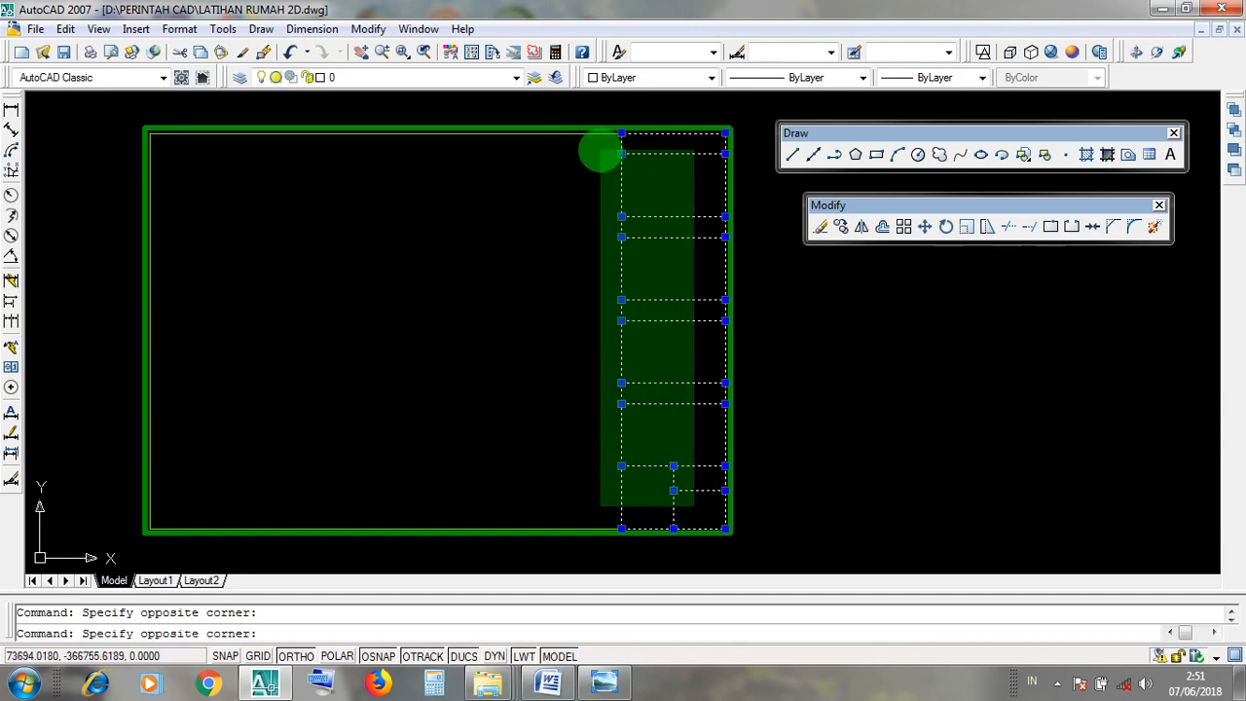
{"action": "left_click", "coordinate": [599, 148]}
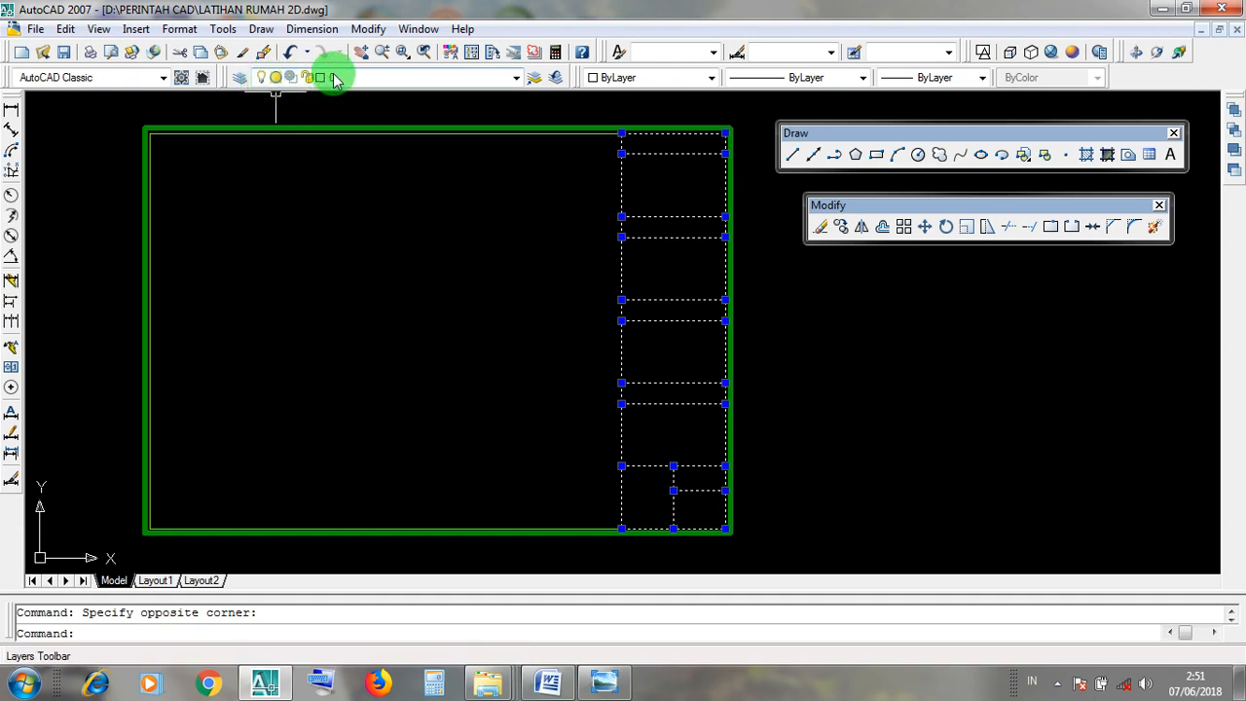
{"action": "left_click", "coordinate": [515, 79]}
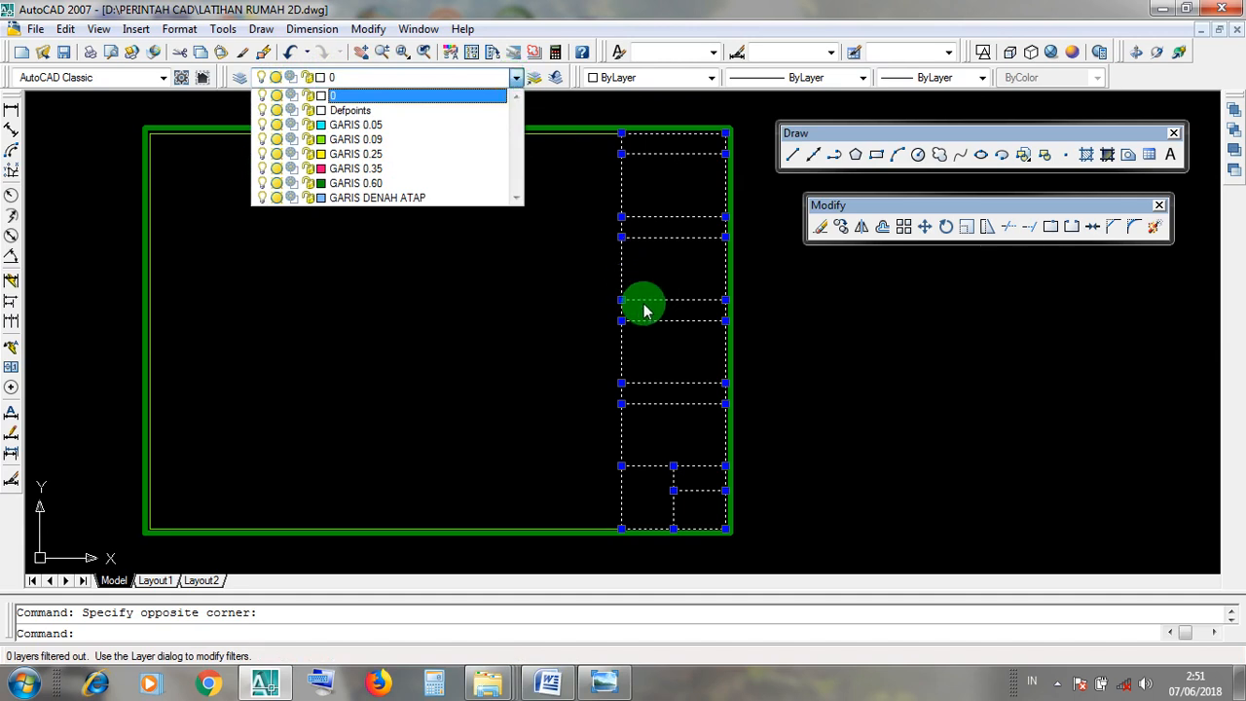
{"action": "left_click", "coordinate": [370, 146]}
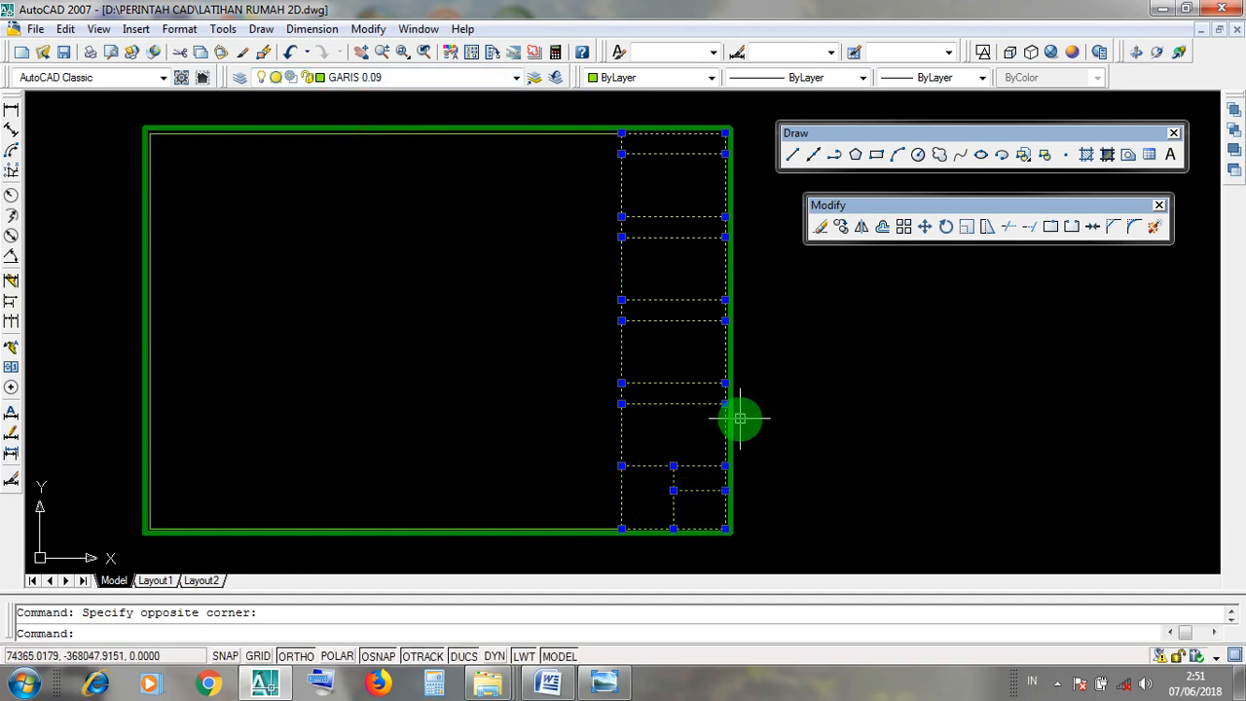
{"action": "key", "text": "Escape"}
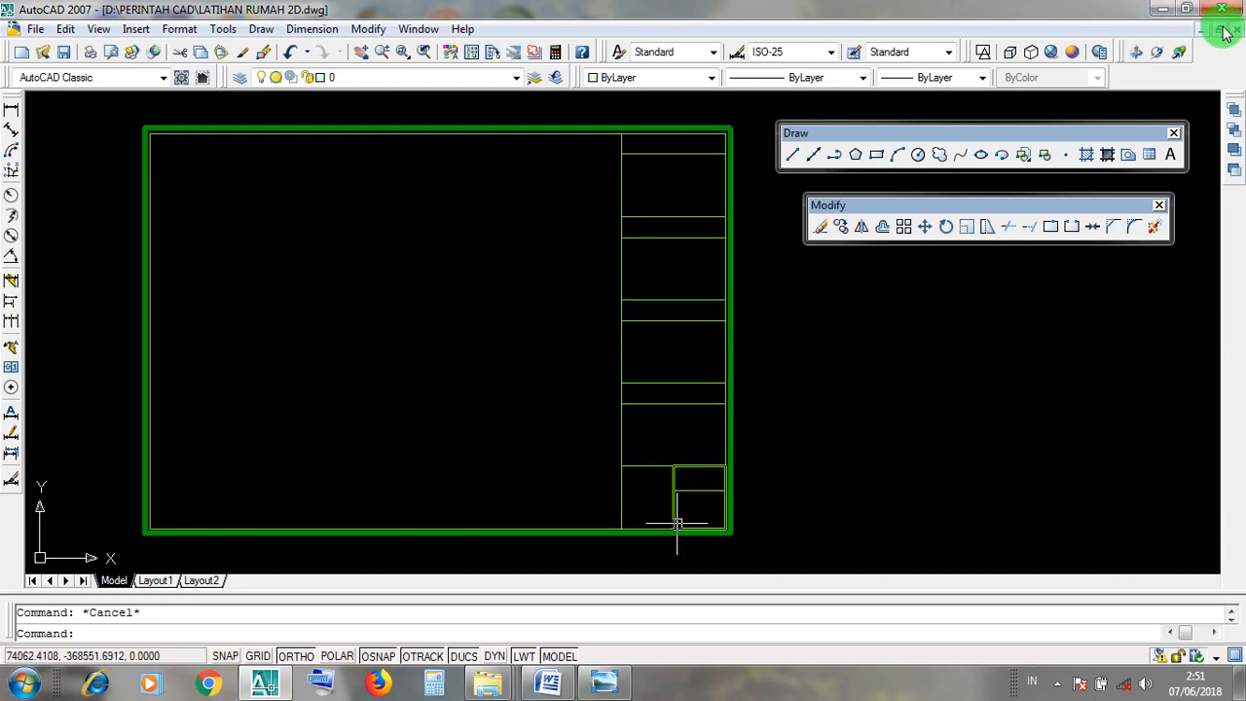
Examine the GAMBAR and PEKERJAAN headings and their entries in the roof plan example's vertical title block
{"action": "scroll", "coordinate": [637, 315], "scroll_direction": "down", "scroll_amount": 5}
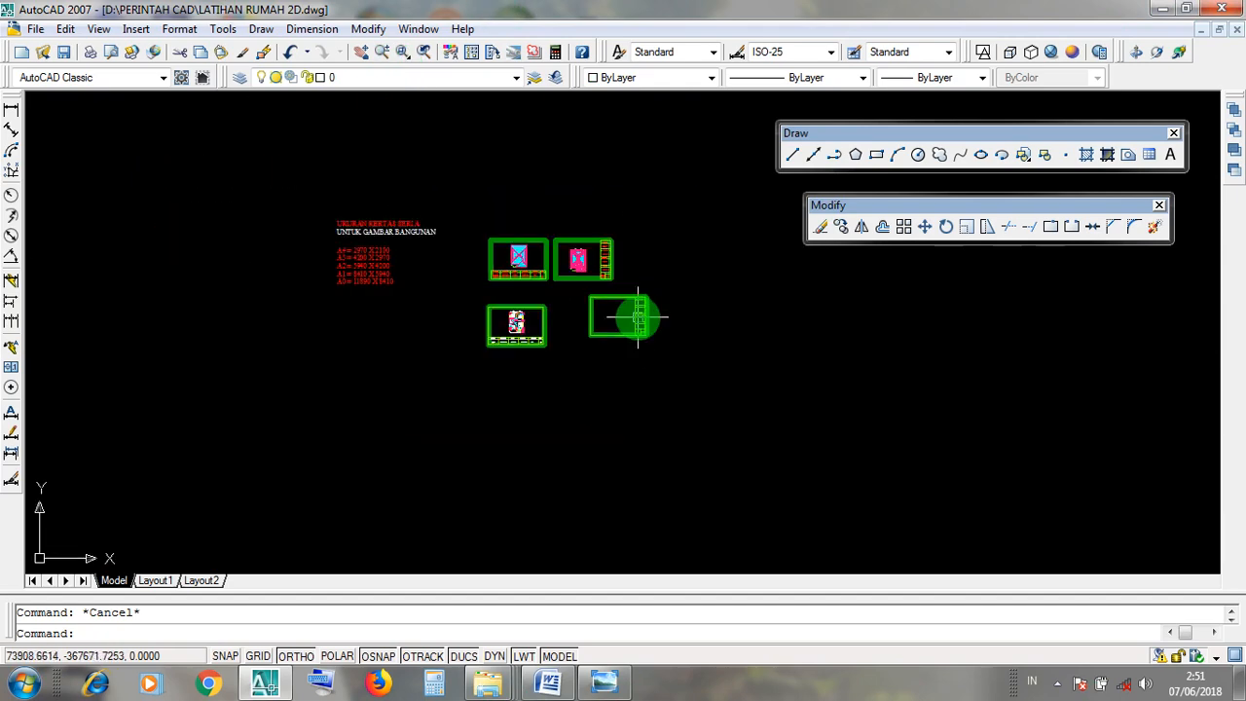
{"action": "scroll", "coordinate": [570, 241], "scroll_direction": "up", "scroll_amount": 8}
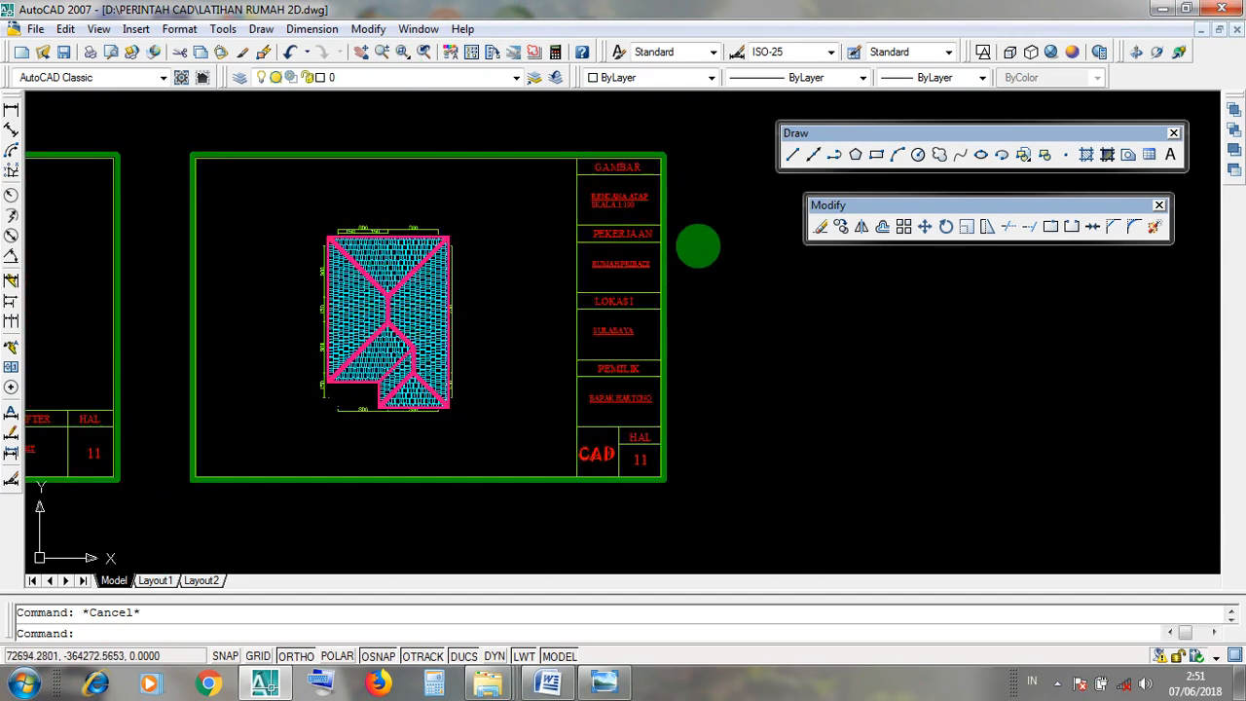
{"action": "scroll", "coordinate": [662, 171], "scroll_direction": "up", "scroll_amount": 3}
{"action": "scroll", "coordinate": [656, 172], "scroll_direction": "up", "scroll_amount": 2}
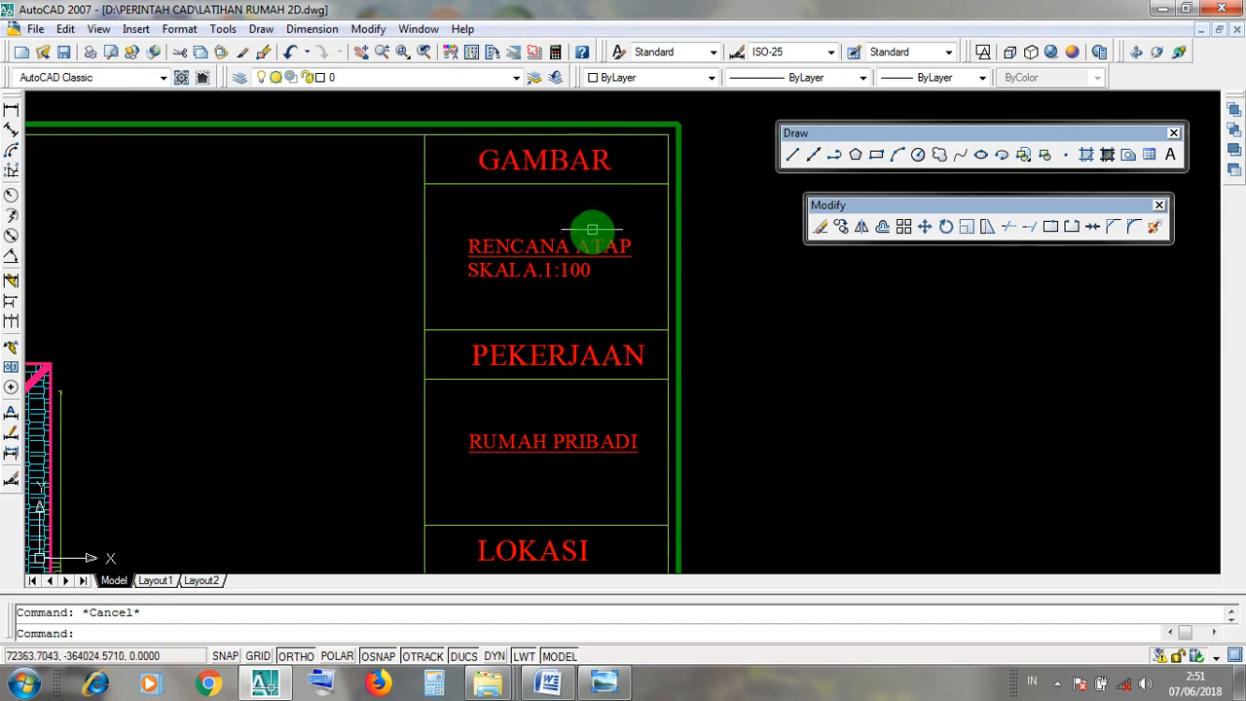
{"action": "scroll", "coordinate": [584, 273], "scroll_direction": "down", "scroll_amount": 5}
{"action": "scroll", "coordinate": [497, 376], "scroll_direction": "up", "scroll_amount": 3}
{"action": "left_click", "coordinate": [529, 462]}
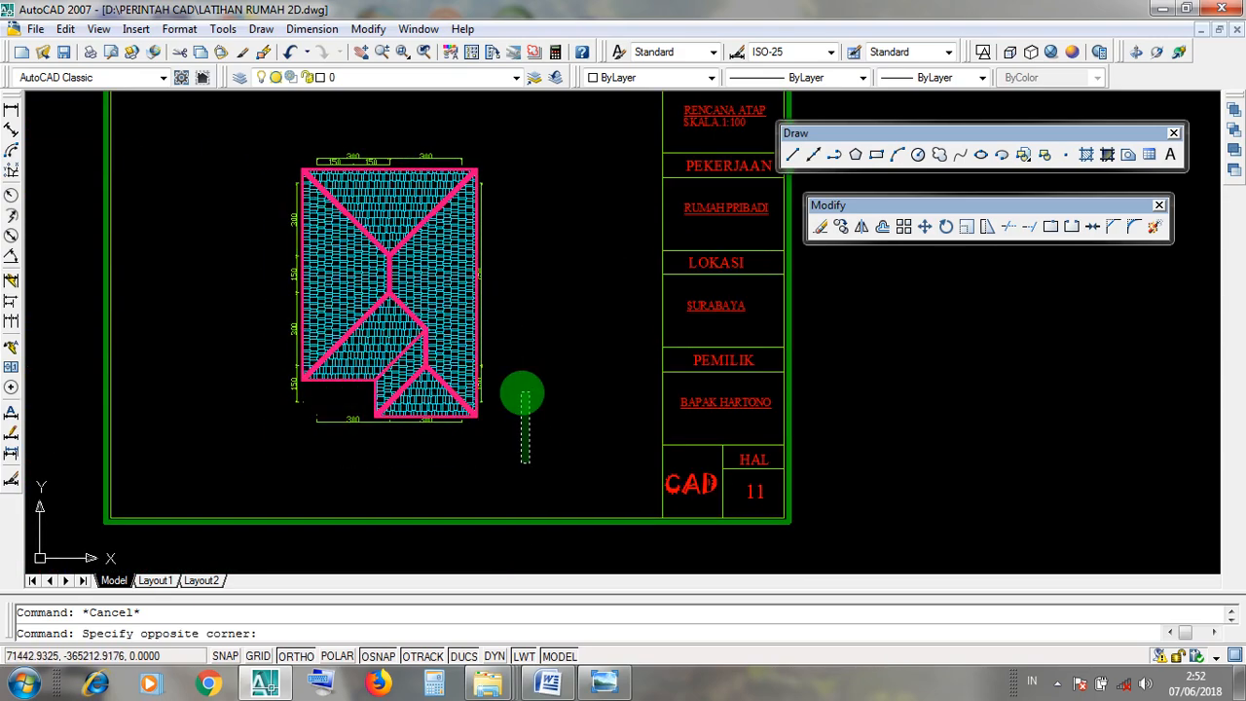
{"action": "left_click", "coordinate": [523, 358]}
{"action": "middle_click_drag", "start_coordinate": [643, 190], "coordinate": [467, 369]}
{"action": "scroll", "coordinate": [574, 341], "scroll_direction": "up", "scroll_amount": 2}
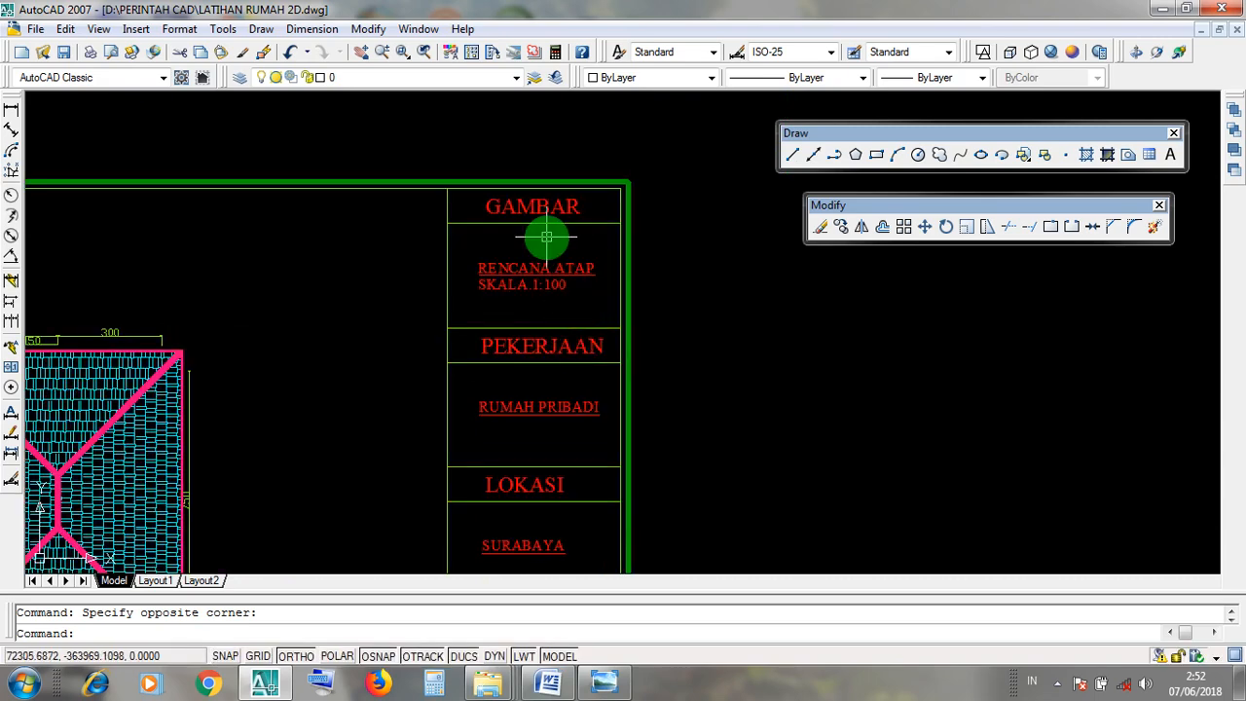
{"action": "scroll", "coordinate": [571, 336], "scroll_direction": "up", "scroll_amount": 3}
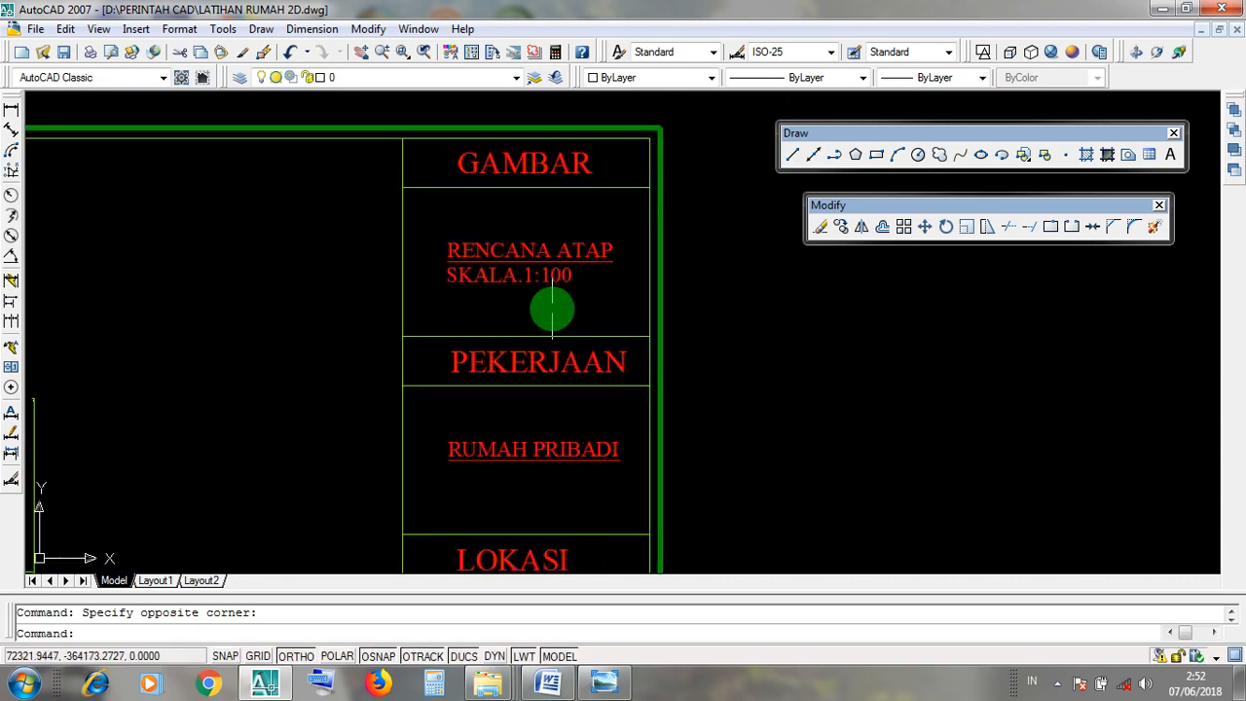
{"action": "scroll", "coordinate": [559, 267], "scroll_direction": "down", "scroll_amount": 2}
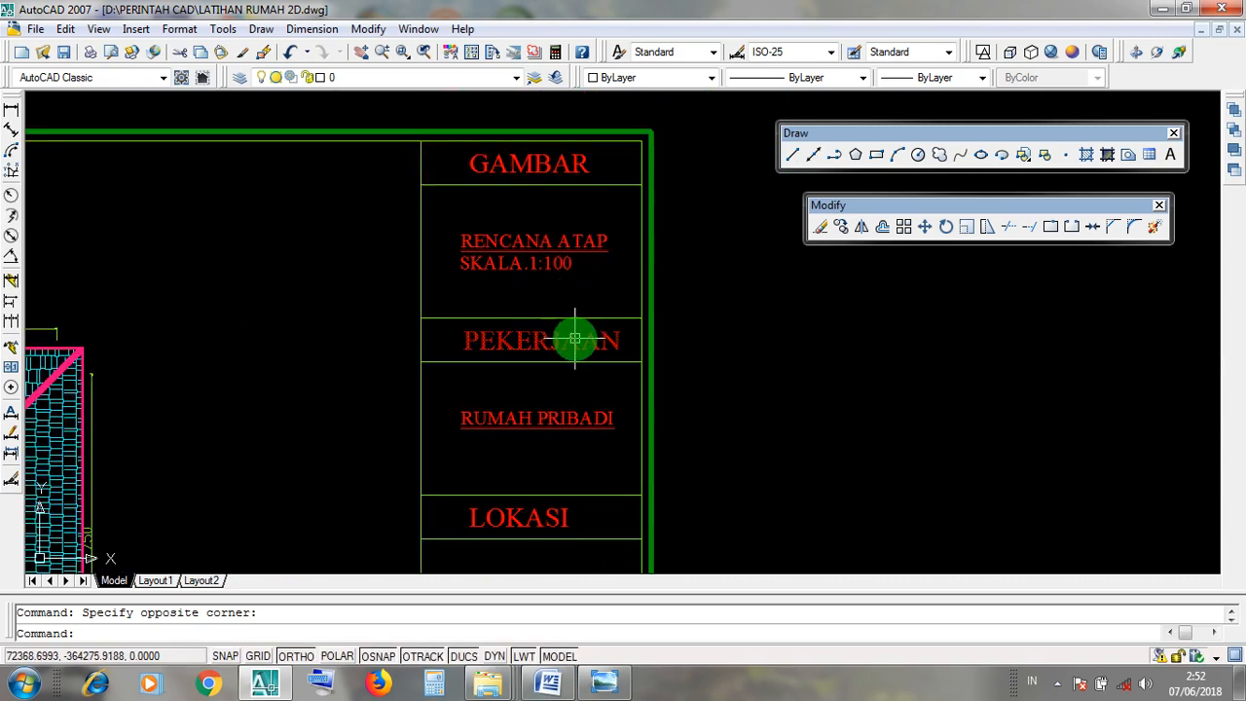
Examine the LOKASI, PEMILIK, logo and HAL cells in the lower part of the example's vertical title block
{"action": "mouse_move", "coordinate": [570, 414]}
{"action": "middle_mouse_down"}
{"action": "mouse_move", "coordinate": [614, 259]}
{"action": "mouse_move", "coordinate": [523, 238]}
{"action": "middle_mouse_up"}
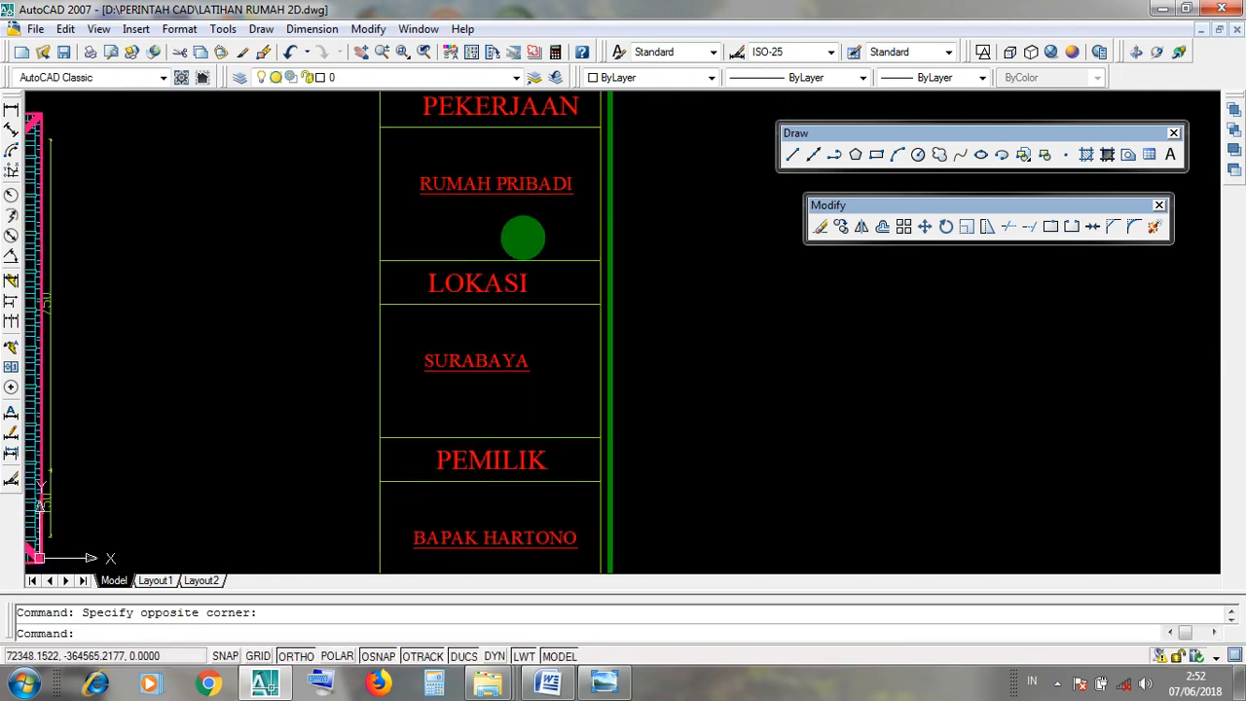
{"action": "middle_click_drag", "start_coordinate": [520, 379], "coordinate": [539, 203]}
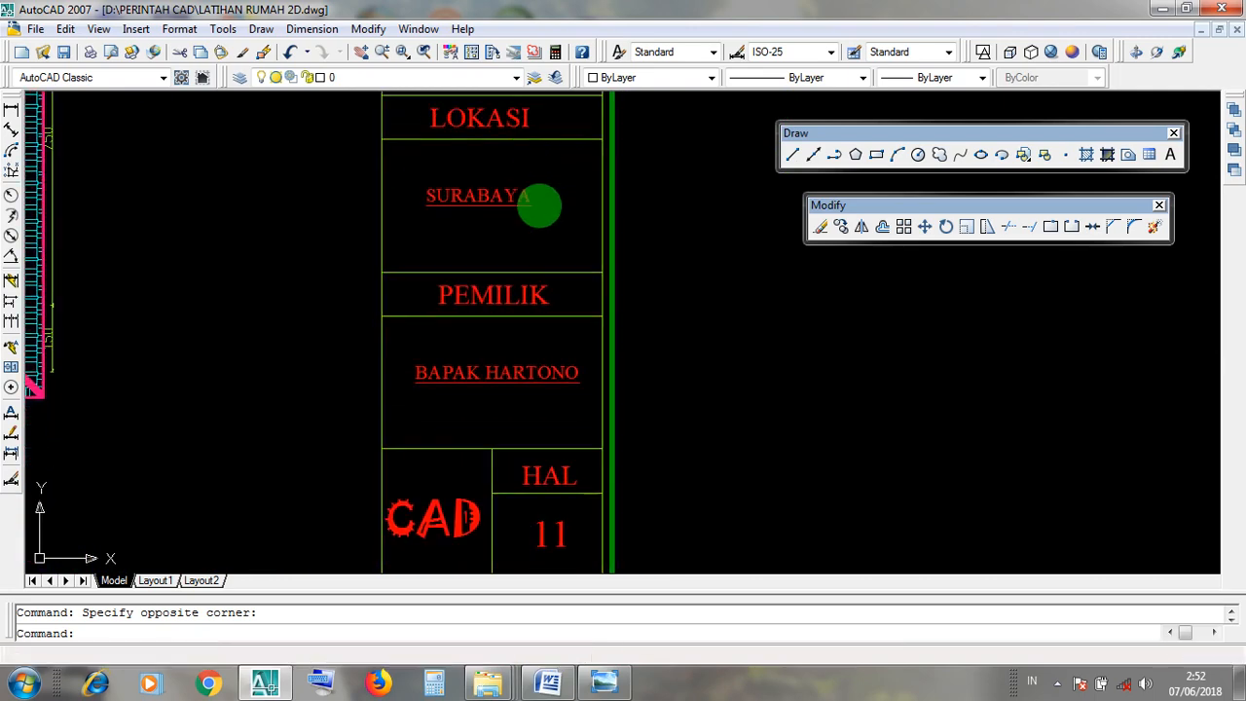
{"action": "scroll", "coordinate": [601, 340], "scroll_direction": "down", "scroll_amount": 2}
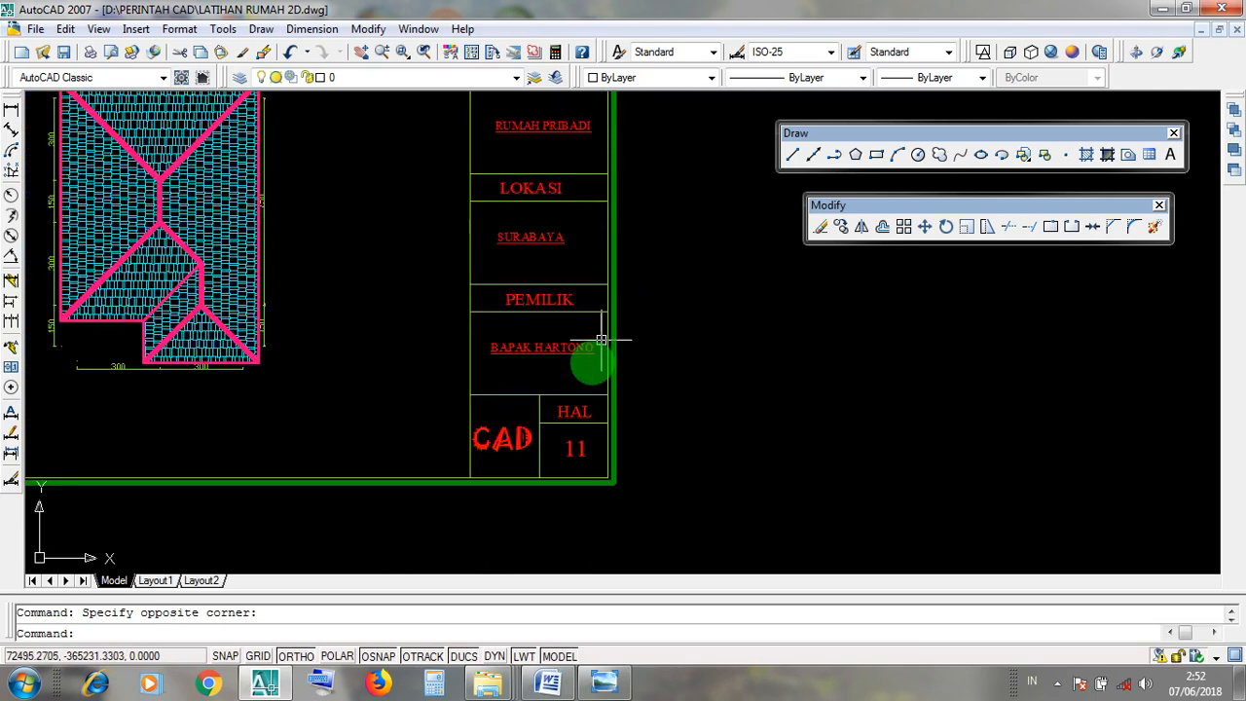
{"action": "scroll", "coordinate": [522, 443], "scroll_direction": "up", "scroll_amount": 3}
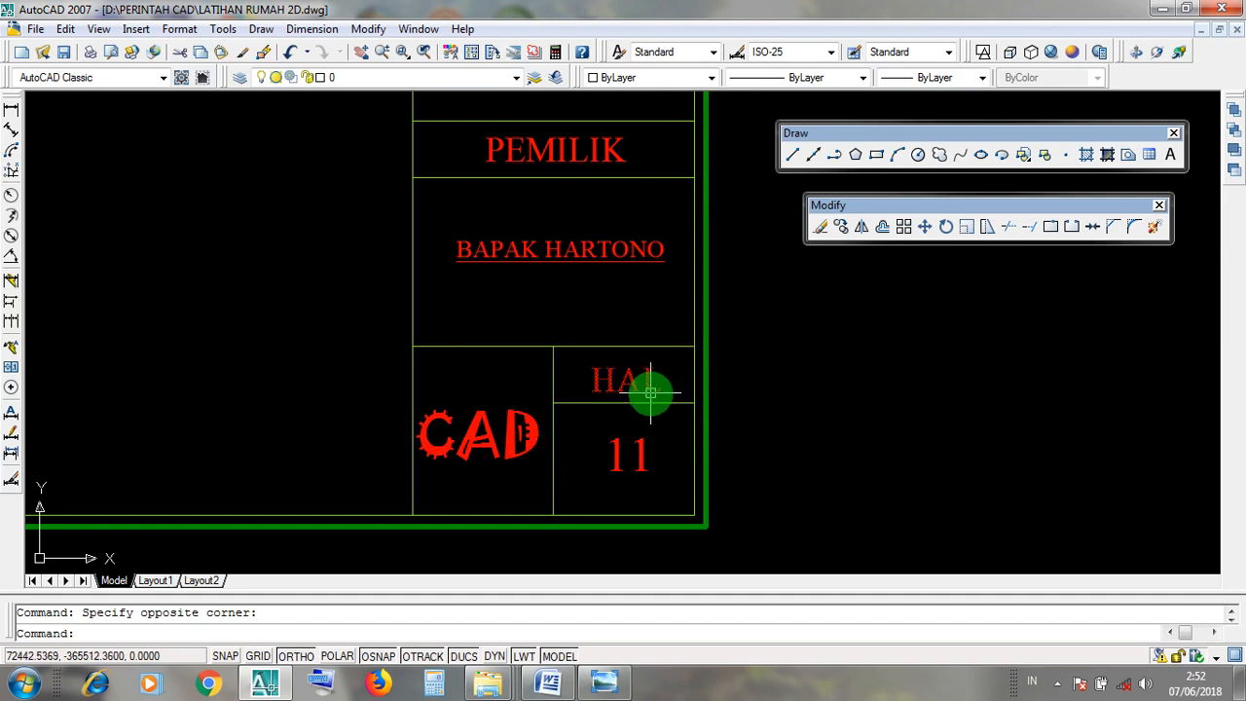
{"action": "scroll", "coordinate": [818, 468], "scroll_direction": "down", "scroll_amount": 2}
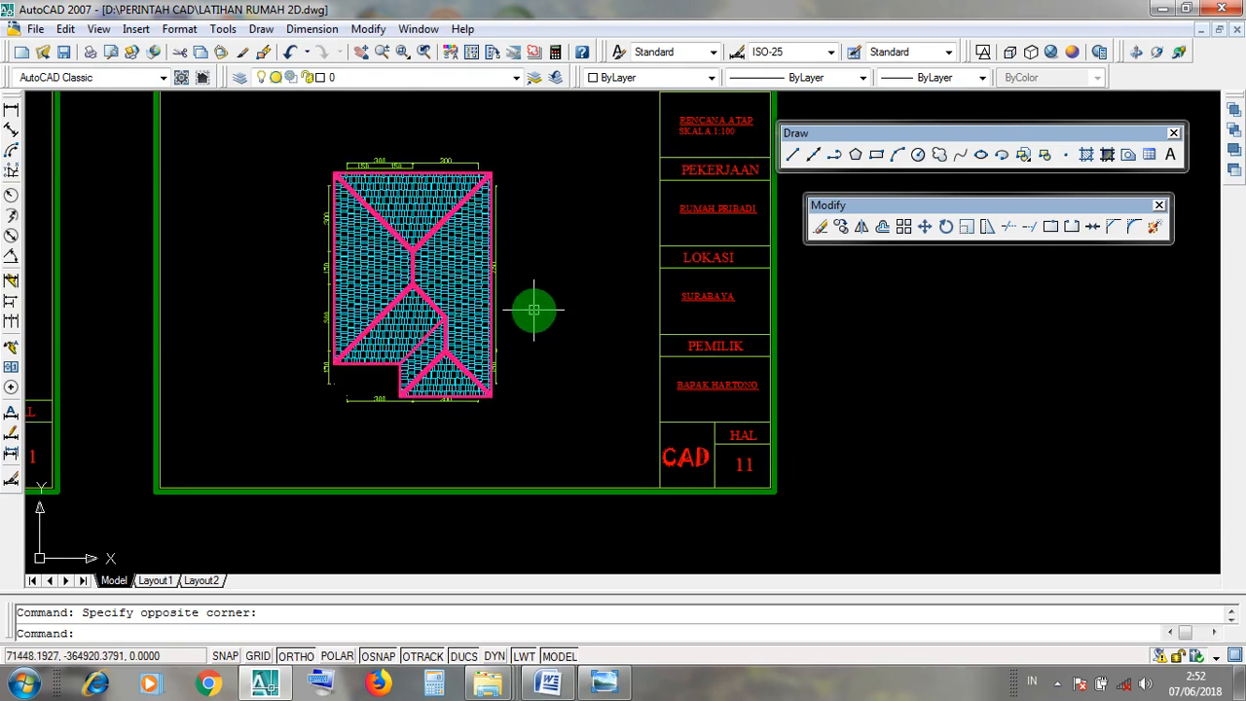
Look over the floor plan sheet with its horizontal title block and compare it with the empty new frame
{"action": "scroll", "coordinate": [534, 310], "scroll_direction": "down", "scroll_amount": 2}
{"action": "scroll", "coordinate": [533, 309], "scroll_direction": "down", "scroll_amount": 2}
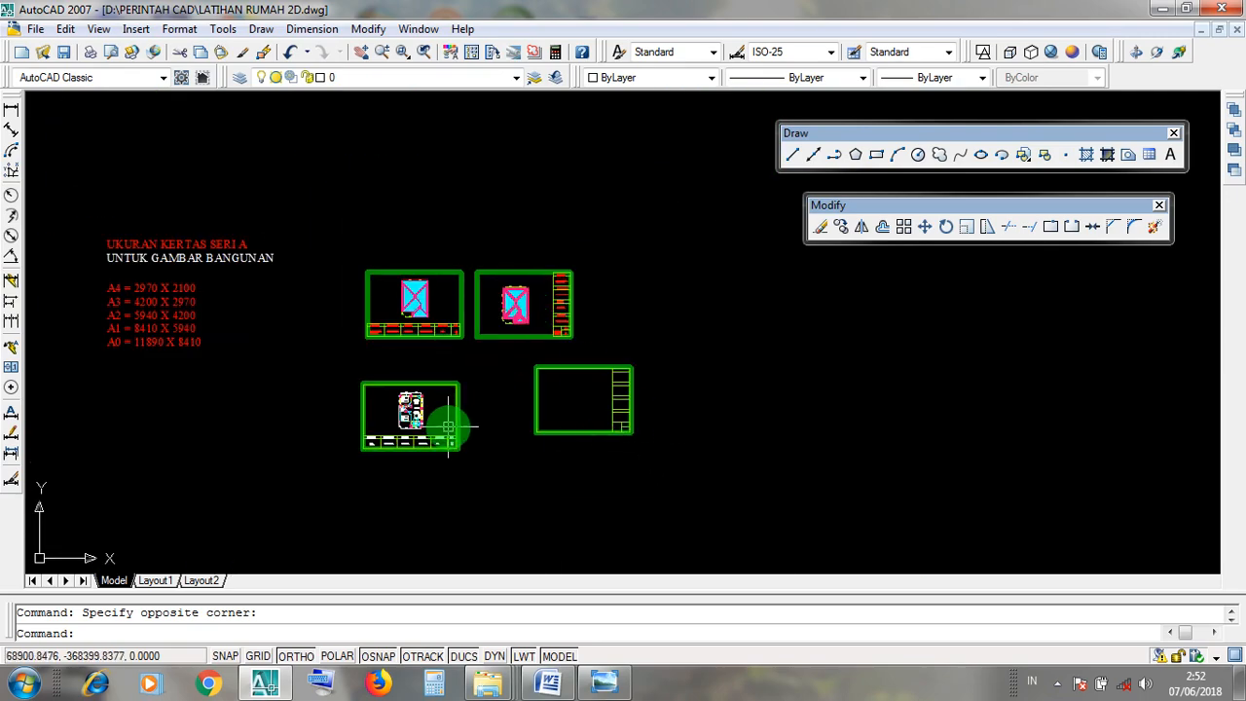
{"action": "scroll", "coordinate": [447, 422], "scroll_direction": "up", "scroll_amount": 2}
{"action": "scroll", "coordinate": [440, 465], "scroll_direction": "up", "scroll_amount": 2}
{"action": "middle_click_drag", "start_coordinate": [342, 357], "coordinate": [542, 437]}
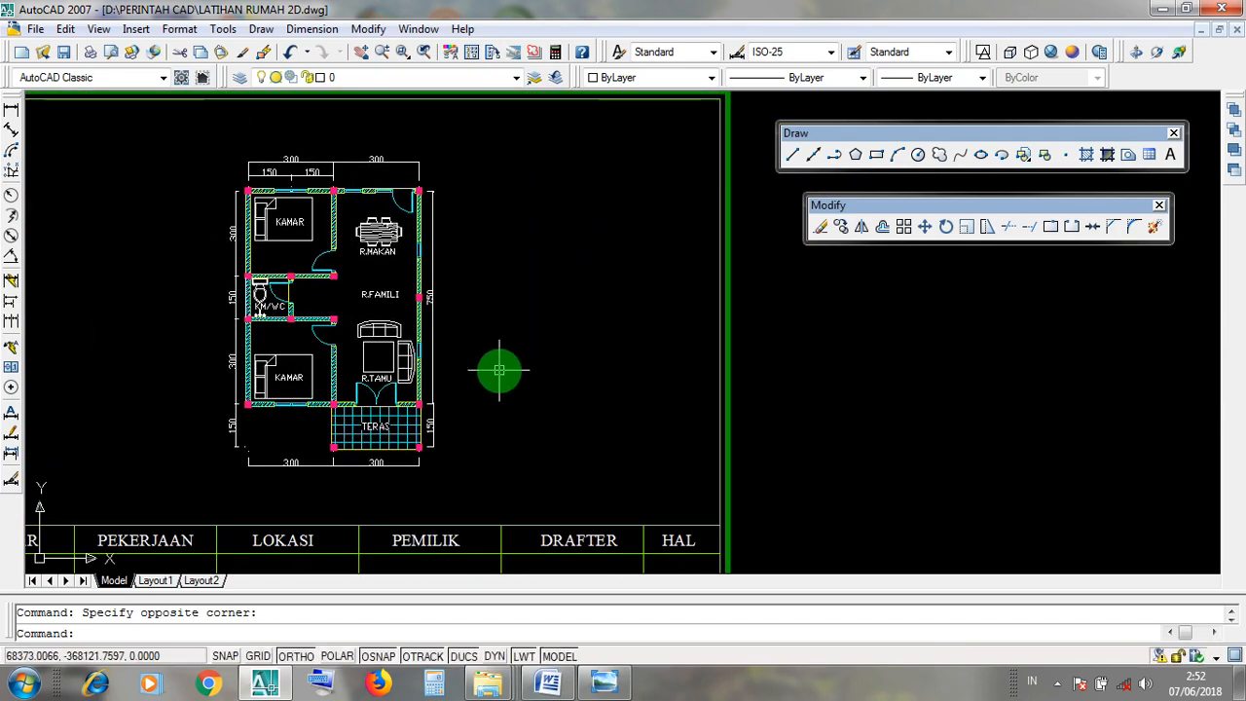
{"action": "scroll", "coordinate": [499, 367], "scroll_direction": "down", "scroll_amount": 1}
{"action": "scroll", "coordinate": [499, 368], "scroll_direction": "down", "scroll_amount": 2}
{"action": "middle_click_drag", "start_coordinate": [821, 389], "coordinate": [724, 398]}
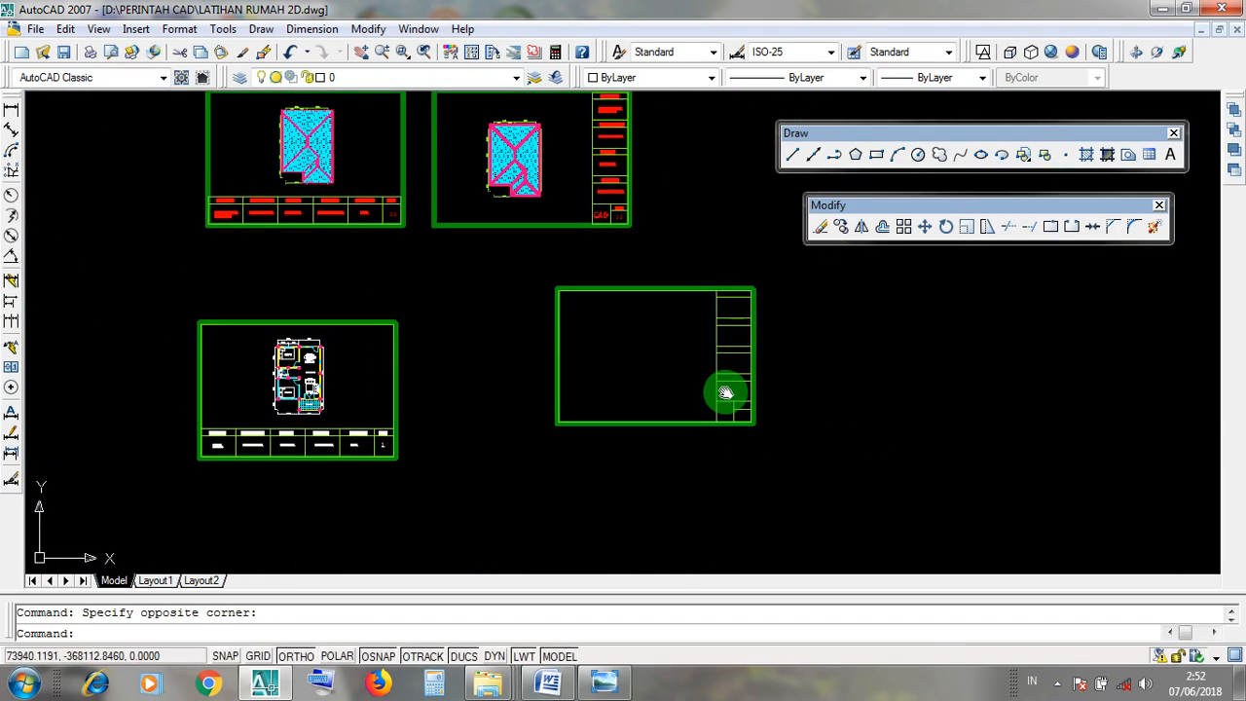
{"action": "scroll", "coordinate": [779, 380], "scroll_direction": "up", "scroll_amount": 4}
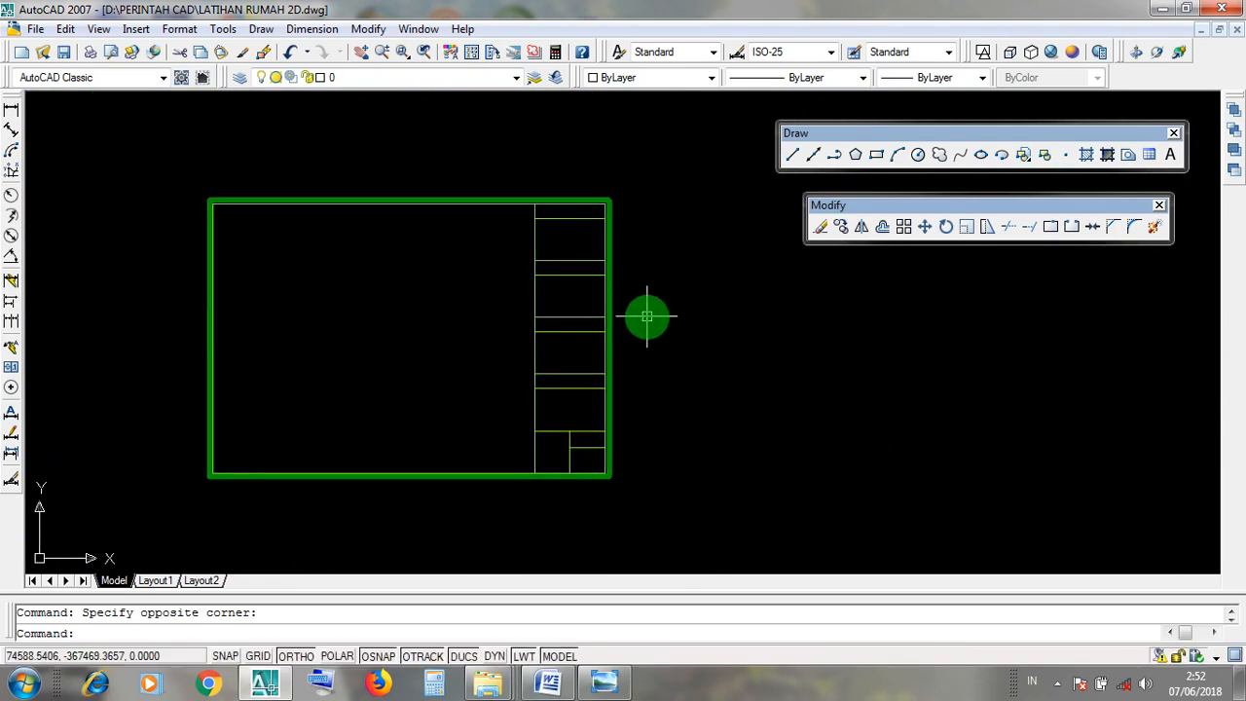
{"action": "middle_click_drag", "start_coordinate": [702, 339], "coordinate": [665, 309]}
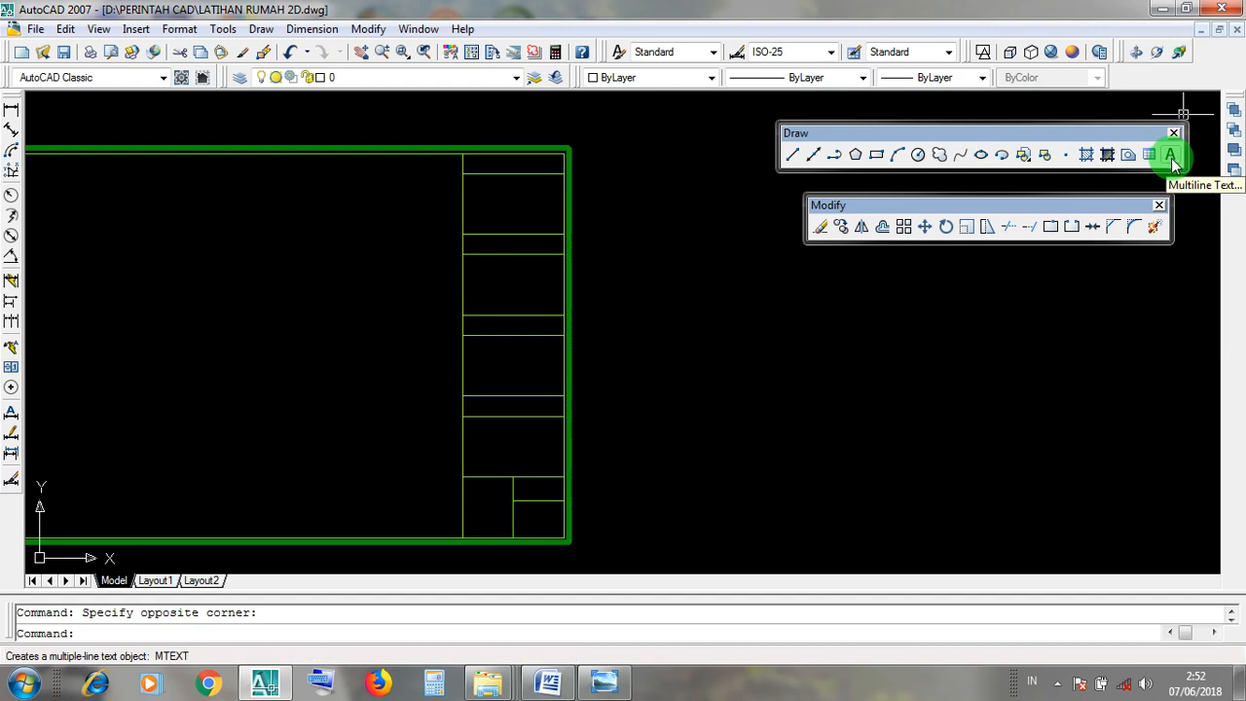
{"action": "left_click", "coordinate": [260, 31]}
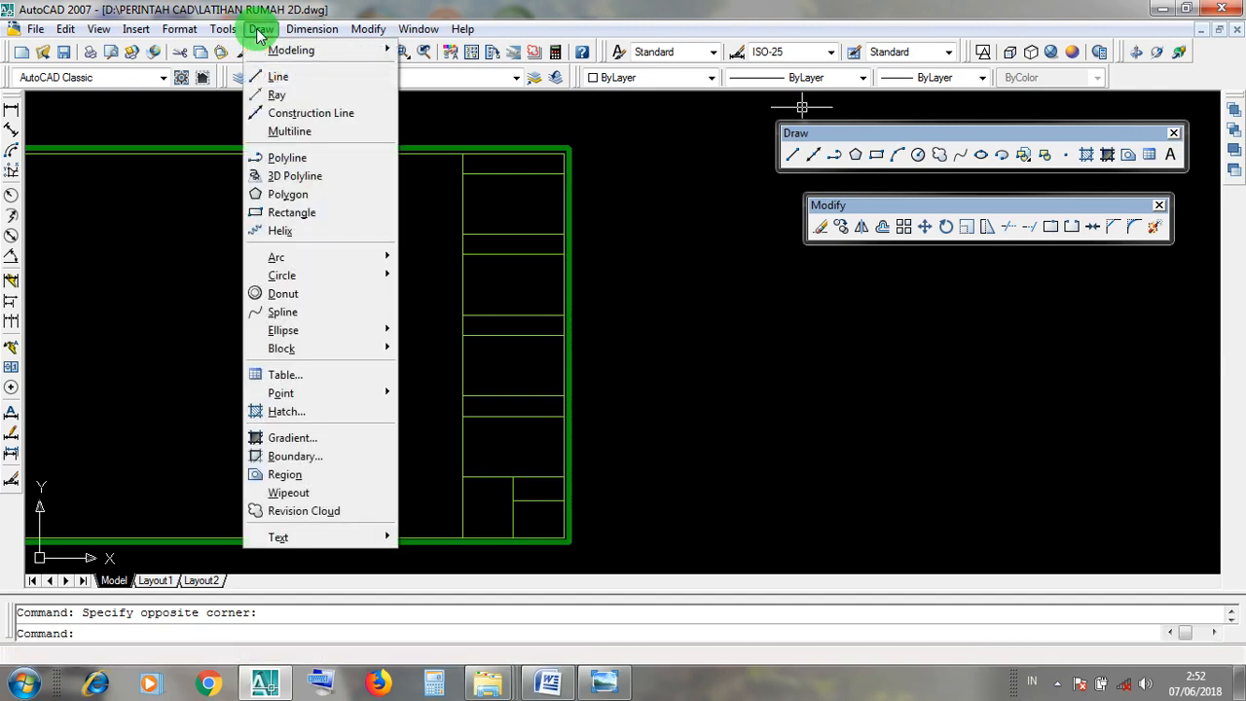
{"action": "mouse_move", "coordinate": [282, 543]}
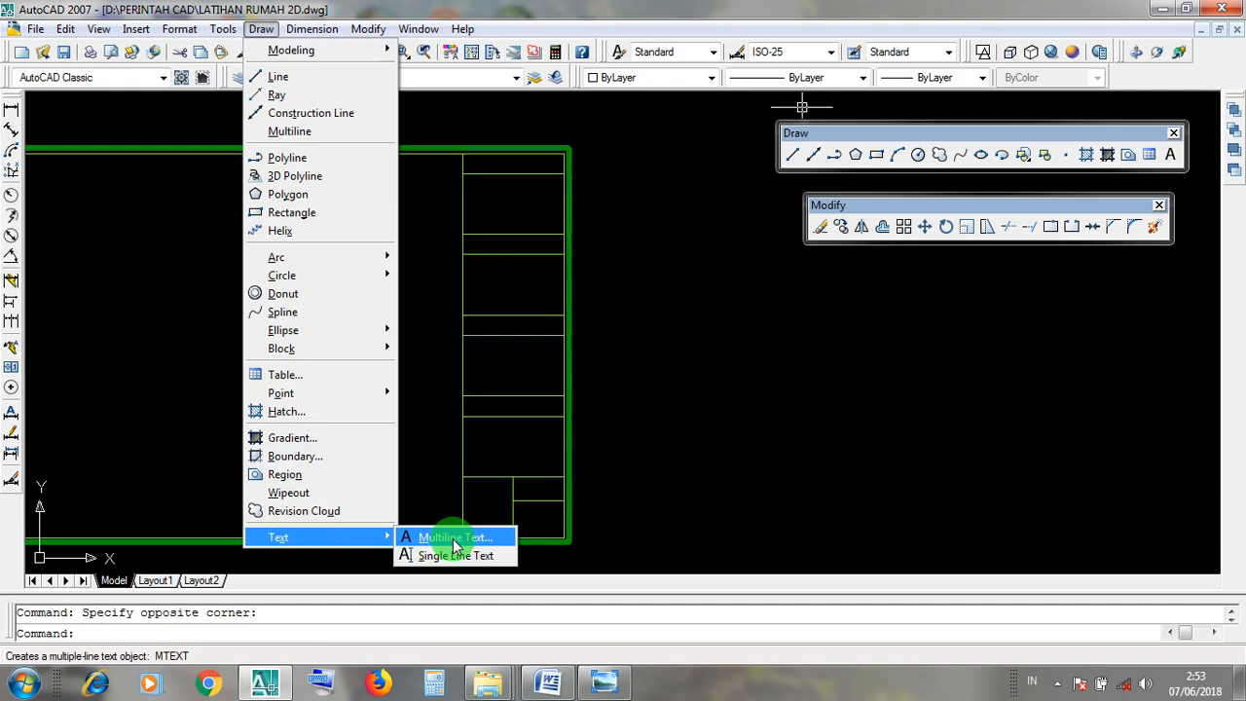
{"action": "left_click", "coordinate": [811, 437]}
{"action": "left_click", "coordinate": [1090, 471]}
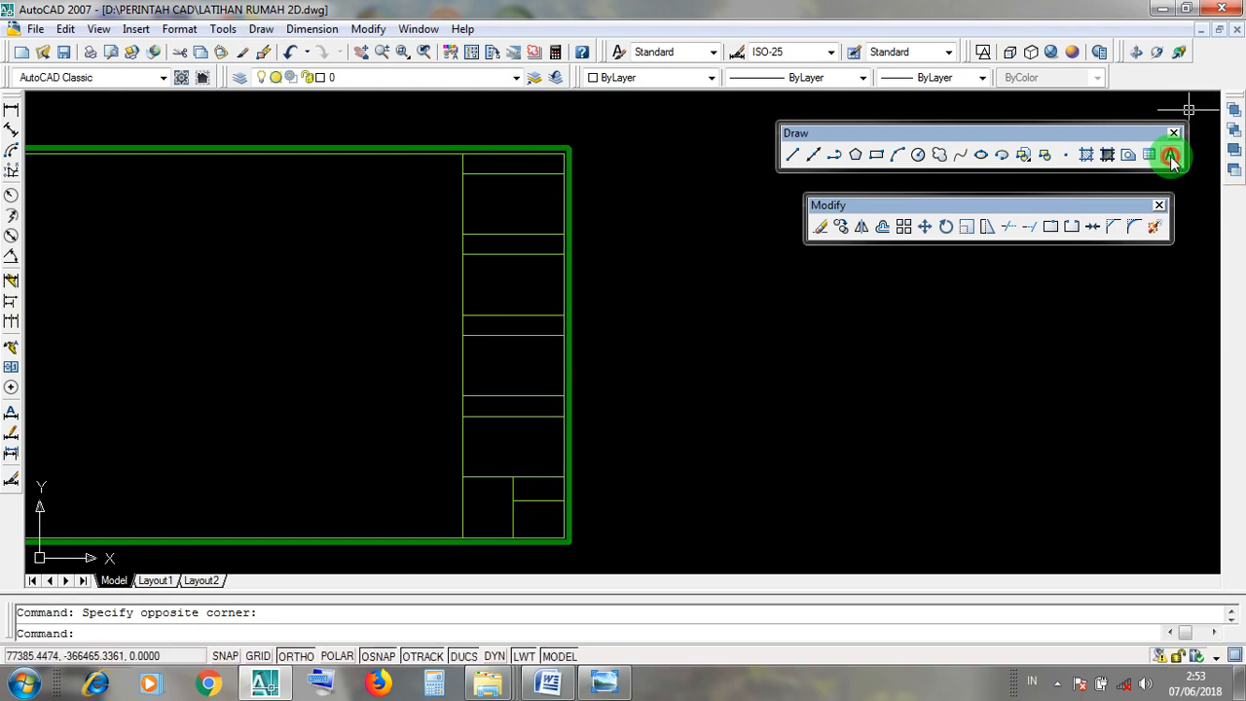
Start a multiline text object with its text box spanning the empty area to the right of the new frame's title block
{"action": "left_click", "coordinate": [1171, 156]}
{"action": "left_click", "coordinate": [718, 328]}
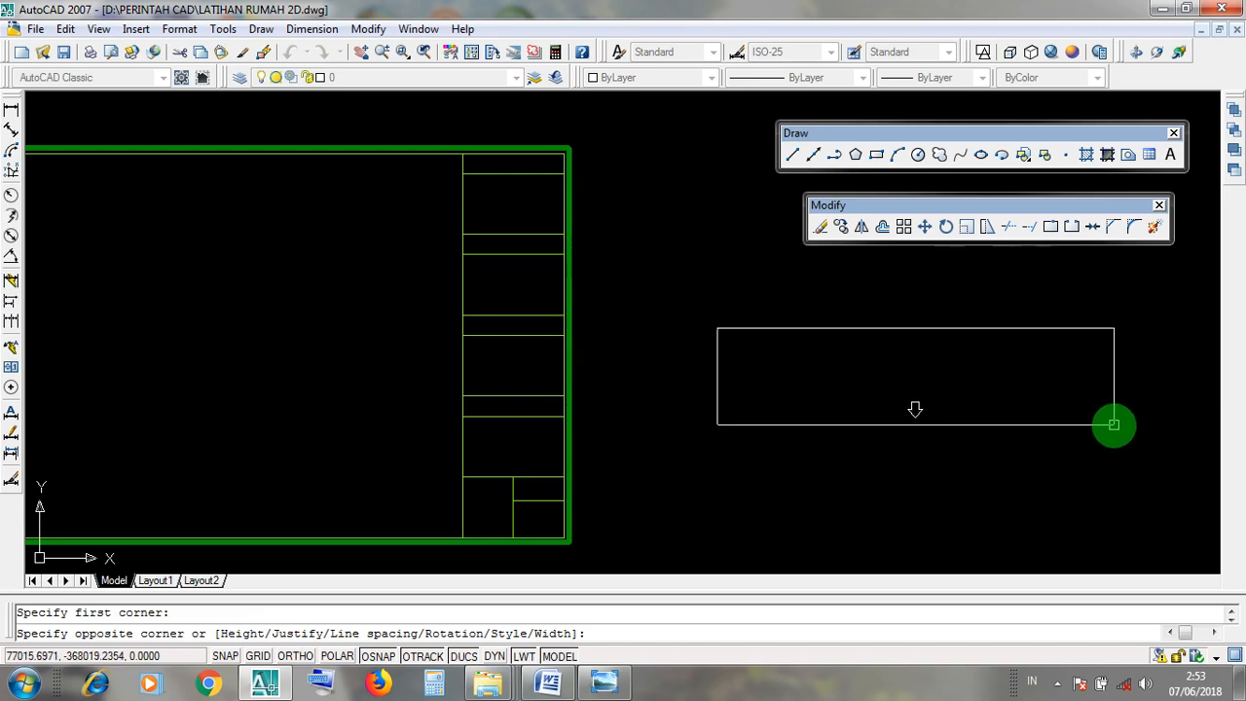
{"action": "left_click", "coordinate": [1113, 425]}
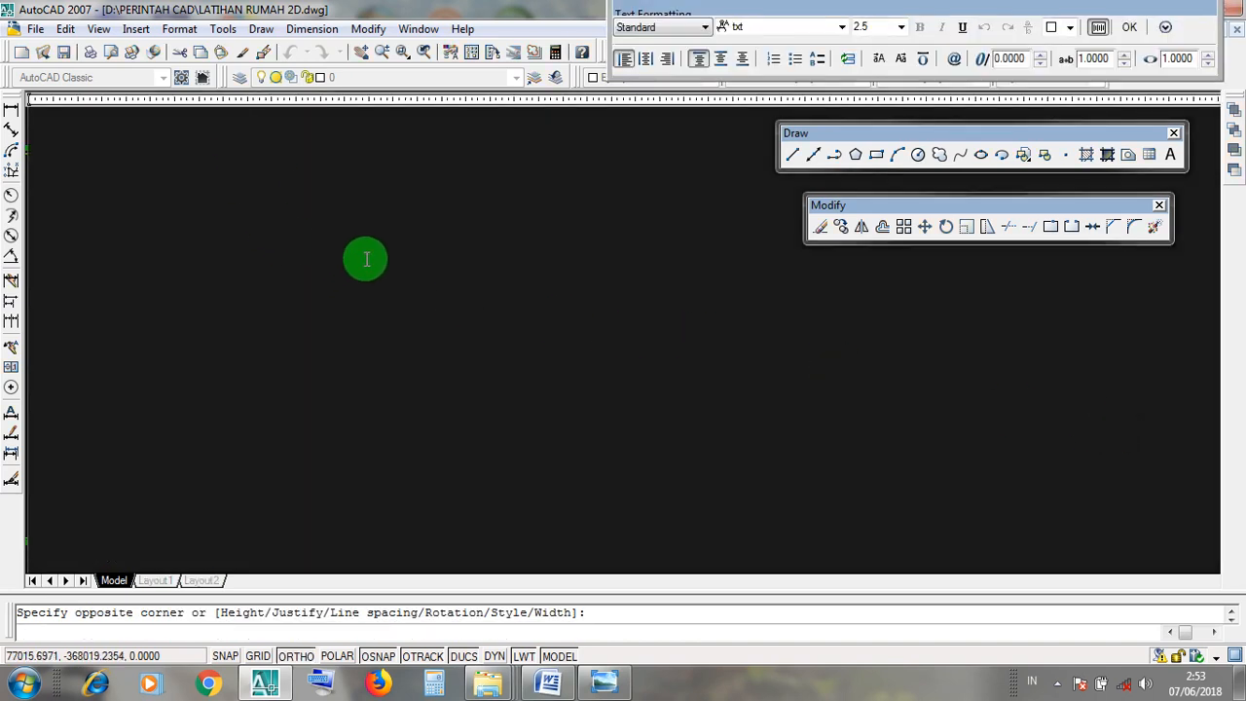
{"action": "scroll", "coordinate": [433, 248], "scroll_direction": "down", "scroll_amount": 5}
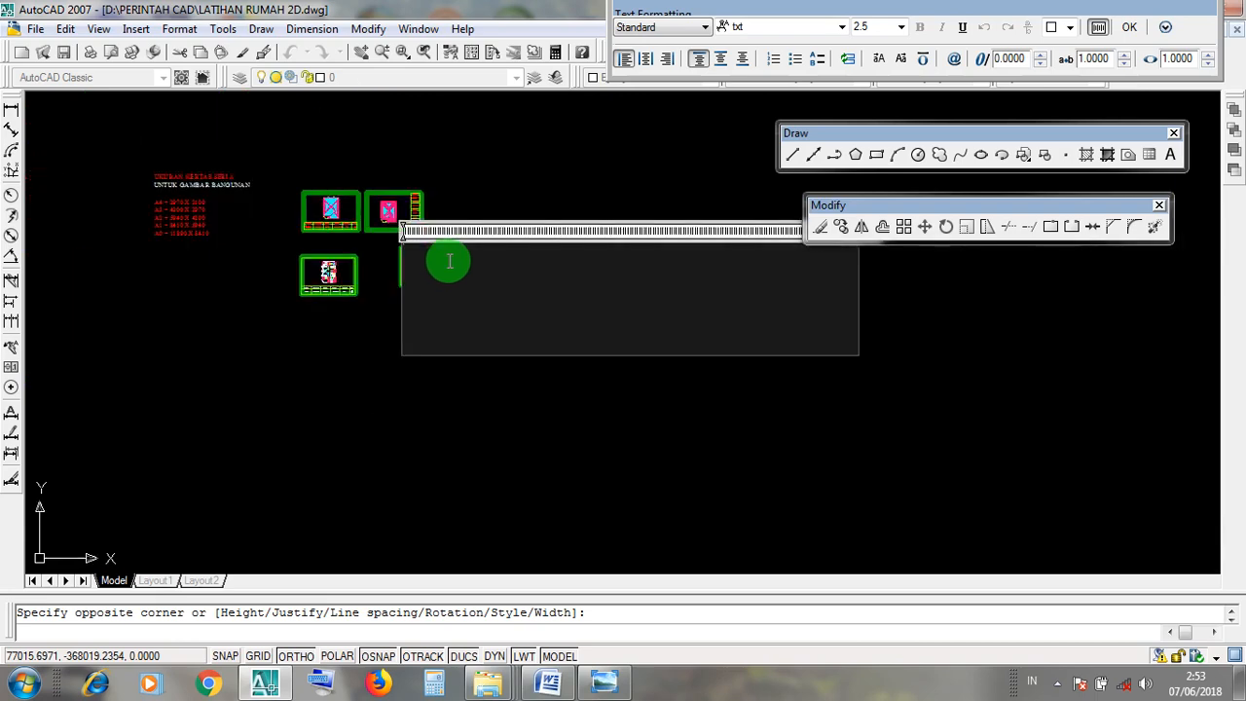
{"action": "middle_click_drag", "start_coordinate": [445, 259], "coordinate": [462, 348]}
{"action": "scroll", "coordinate": [406, 314], "scroll_direction": "up", "scroll_amount": 4}
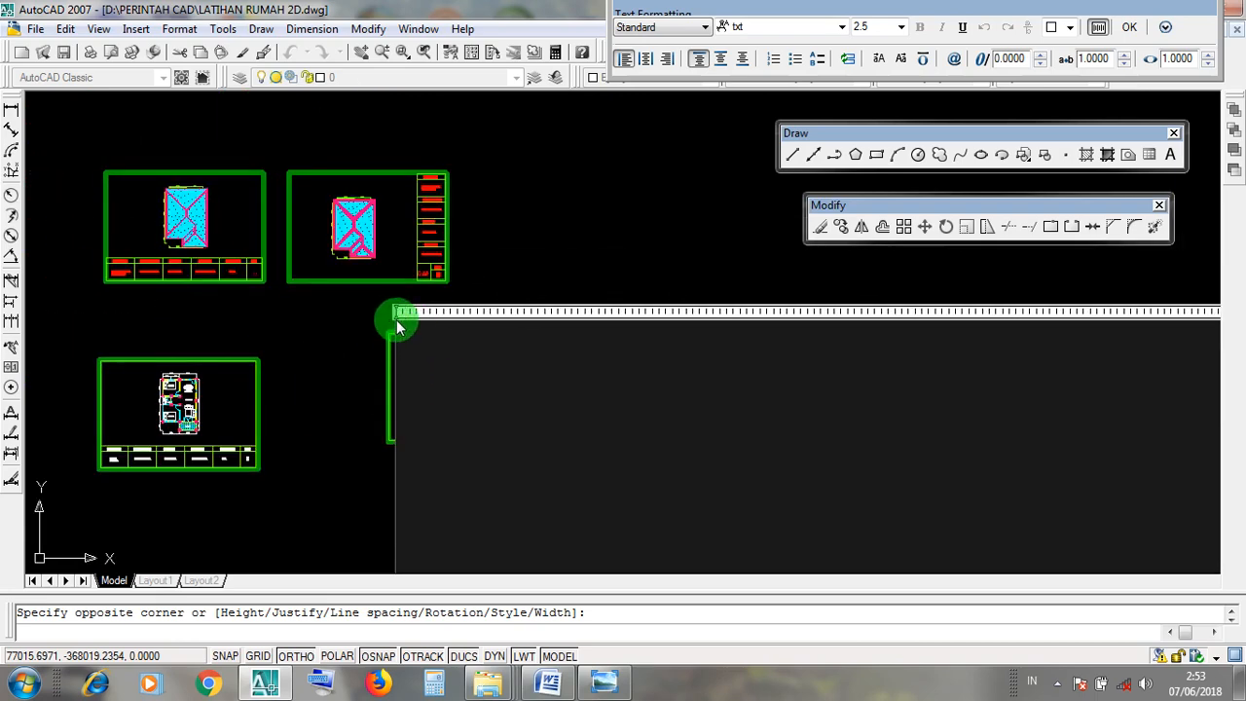
{"action": "scroll", "coordinate": [398, 327], "scroll_direction": "up", "scroll_amount": 4}
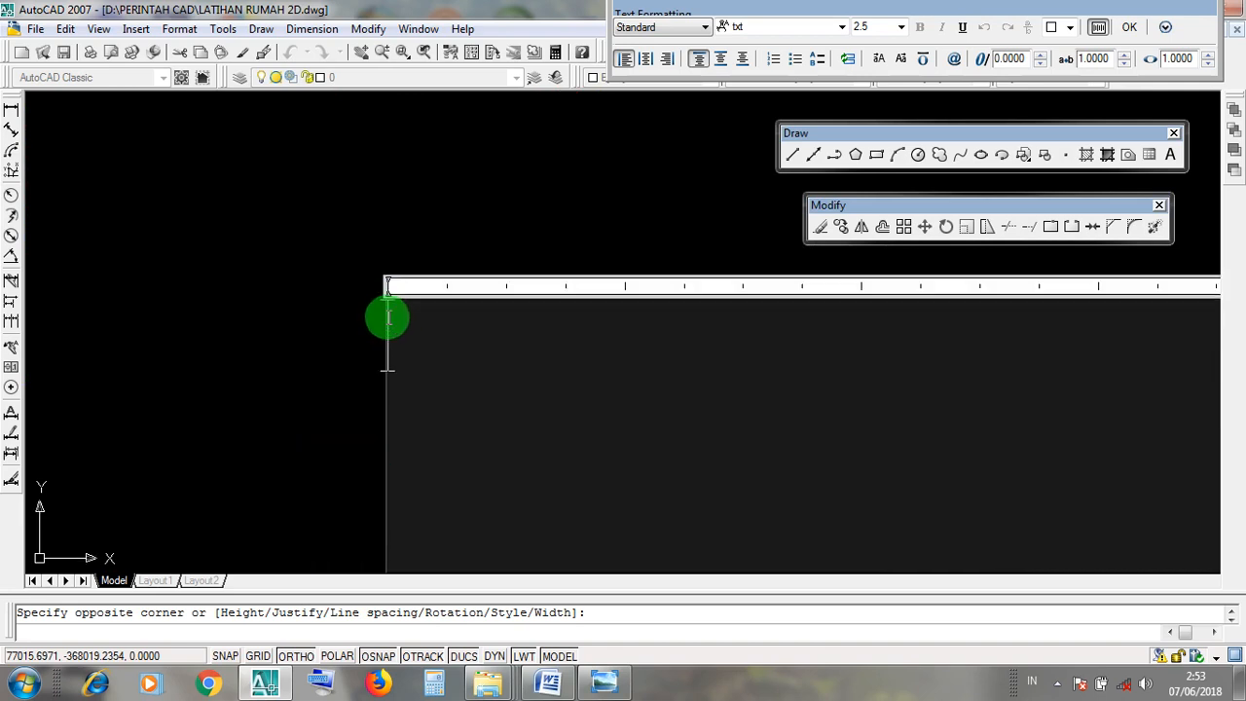
Bring the Text Formatting controls near the open multiline text box and enter the text GAMBAR
{"action": "scroll", "coordinate": [388, 317], "scroll_direction": "up", "scroll_amount": 3}
{"action": "middle_click_drag", "start_coordinate": [496, 329], "coordinate": [376, 393]}
{"action": "scroll", "coordinate": [372, 347], "scroll_direction": "down", "scroll_amount": 5}
{"action": "scroll", "coordinate": [397, 334], "scroll_direction": "up", "scroll_amount": 3}
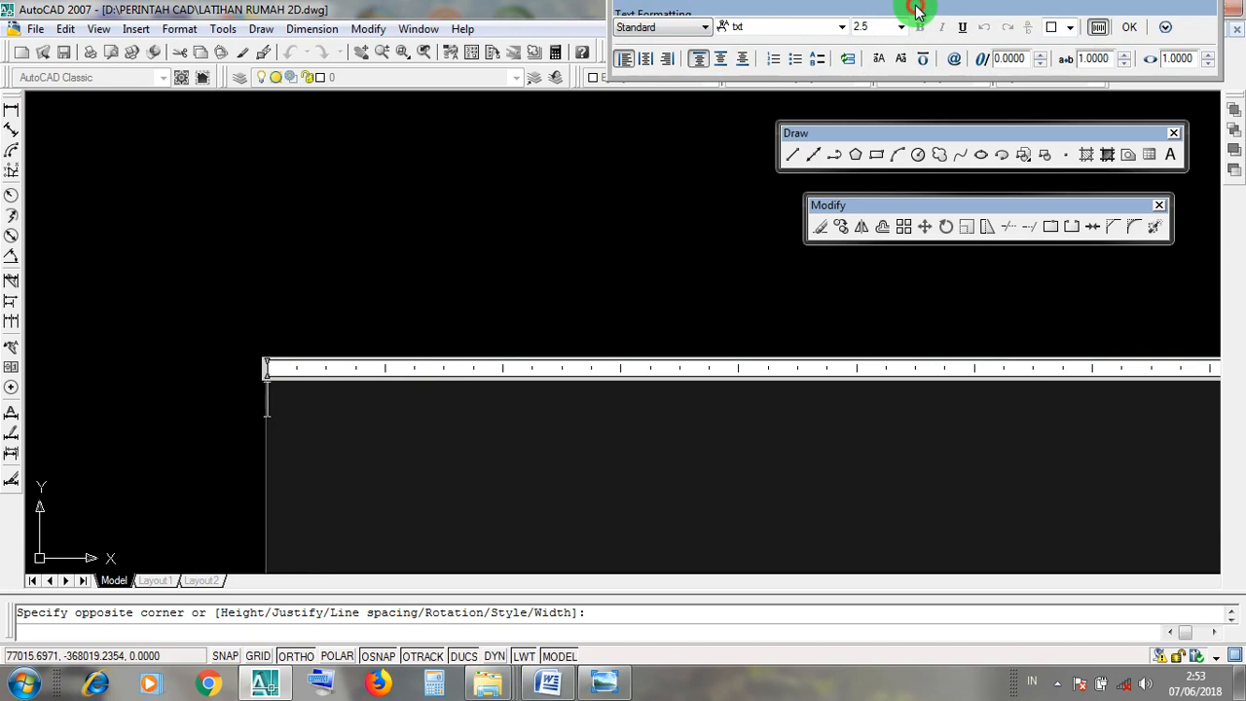
{"action": "left_click_drag", "start_coordinate": [915, 9], "coordinate": [574, 278]}
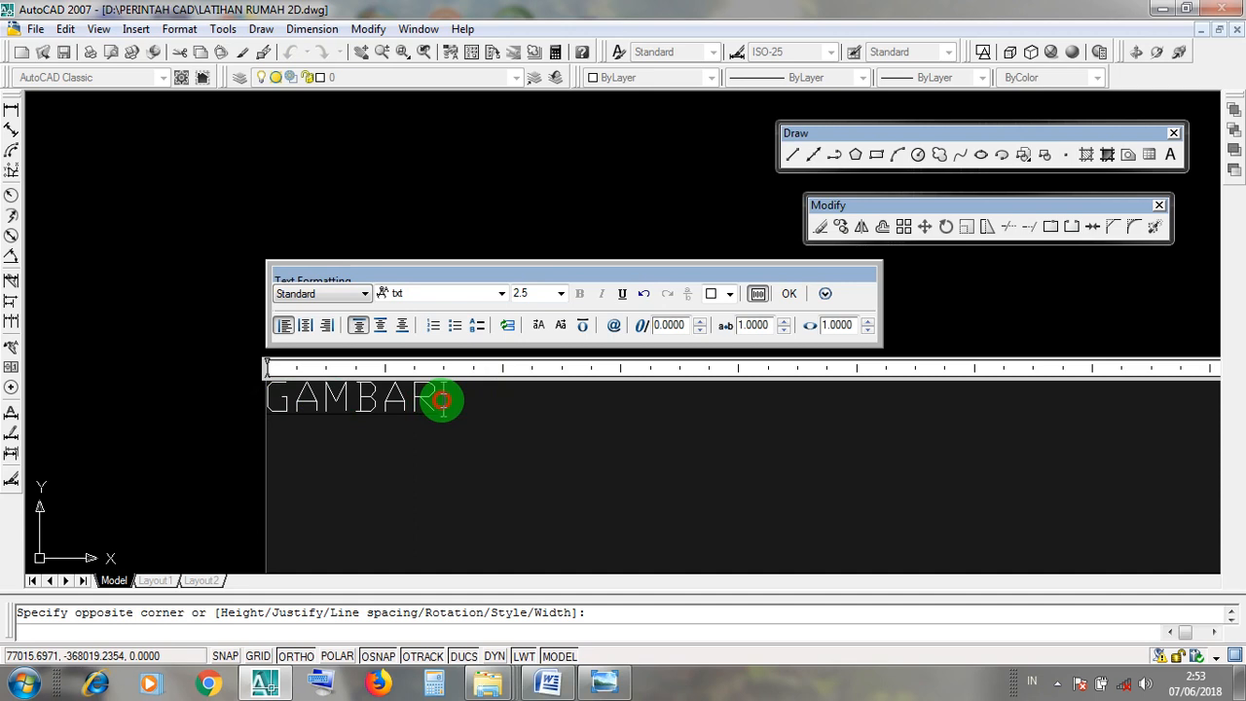
Format the whole GAMBAR text with height 40 and the Times New Roman font, and finish the text
{"action": "left_click_drag", "start_coordinate": [442, 401], "coordinate": [276, 391]}
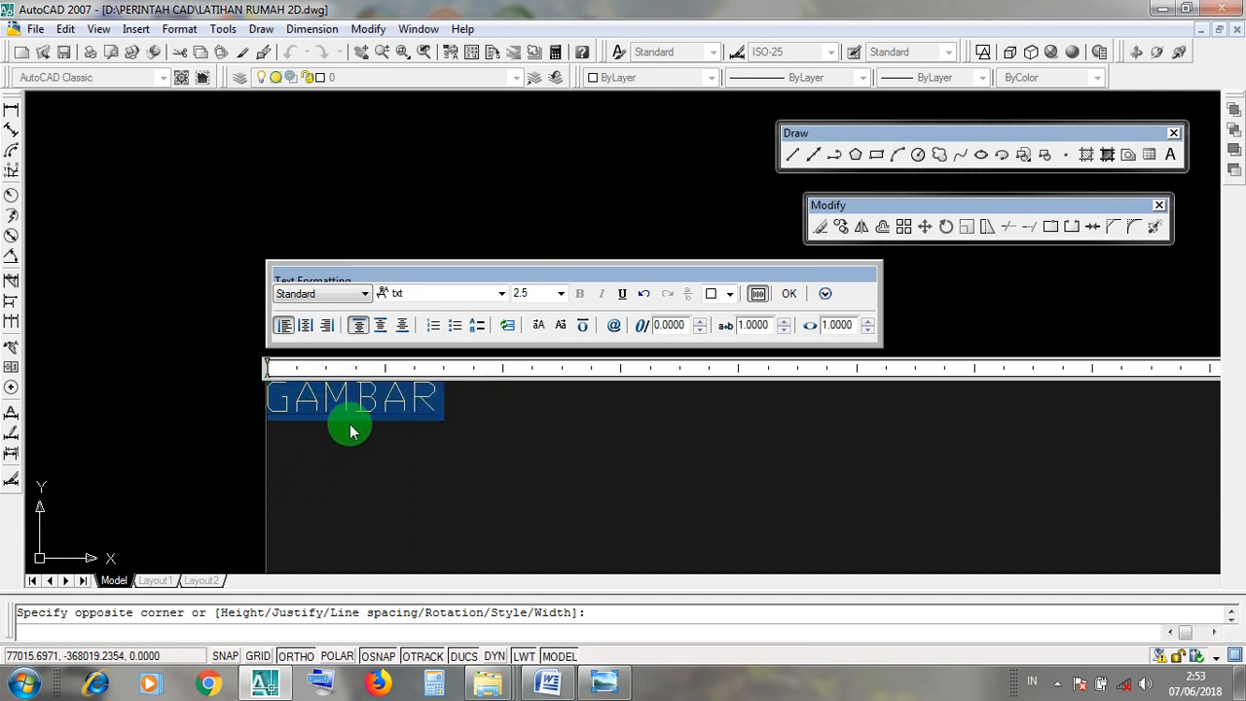
{"action": "double_click", "coordinate": [526, 294]}
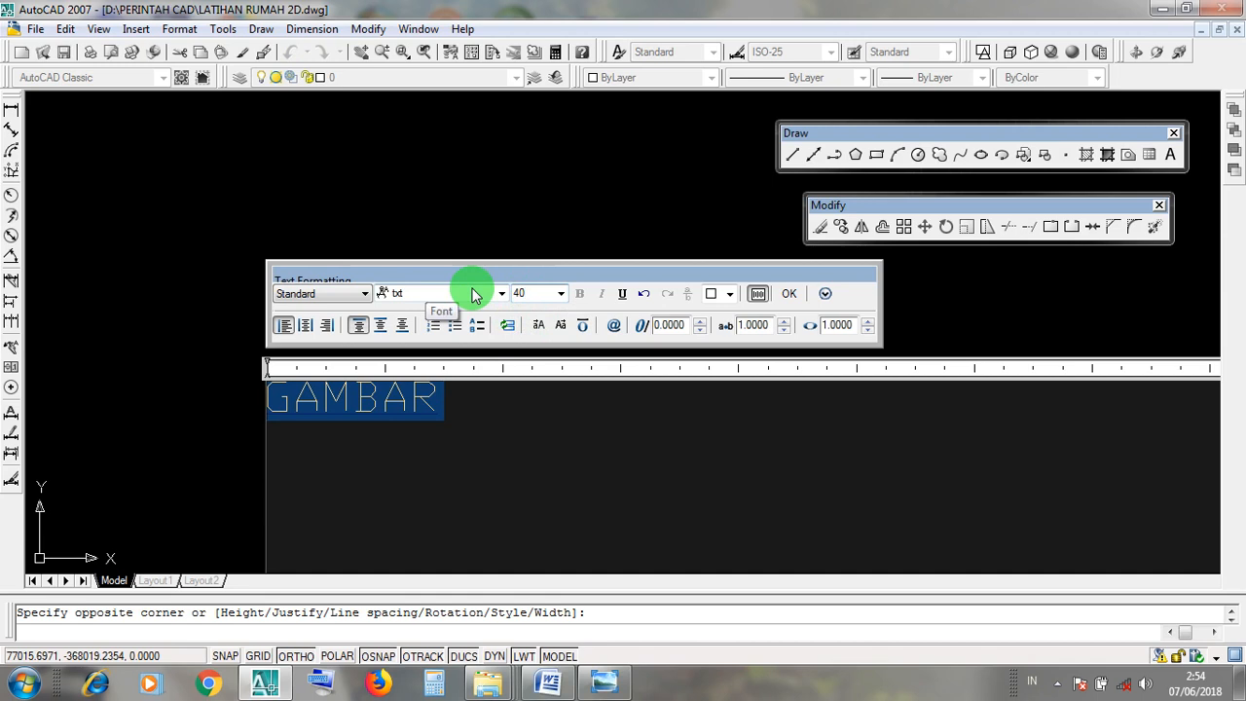
{"action": "left_click", "coordinate": [501, 295]}
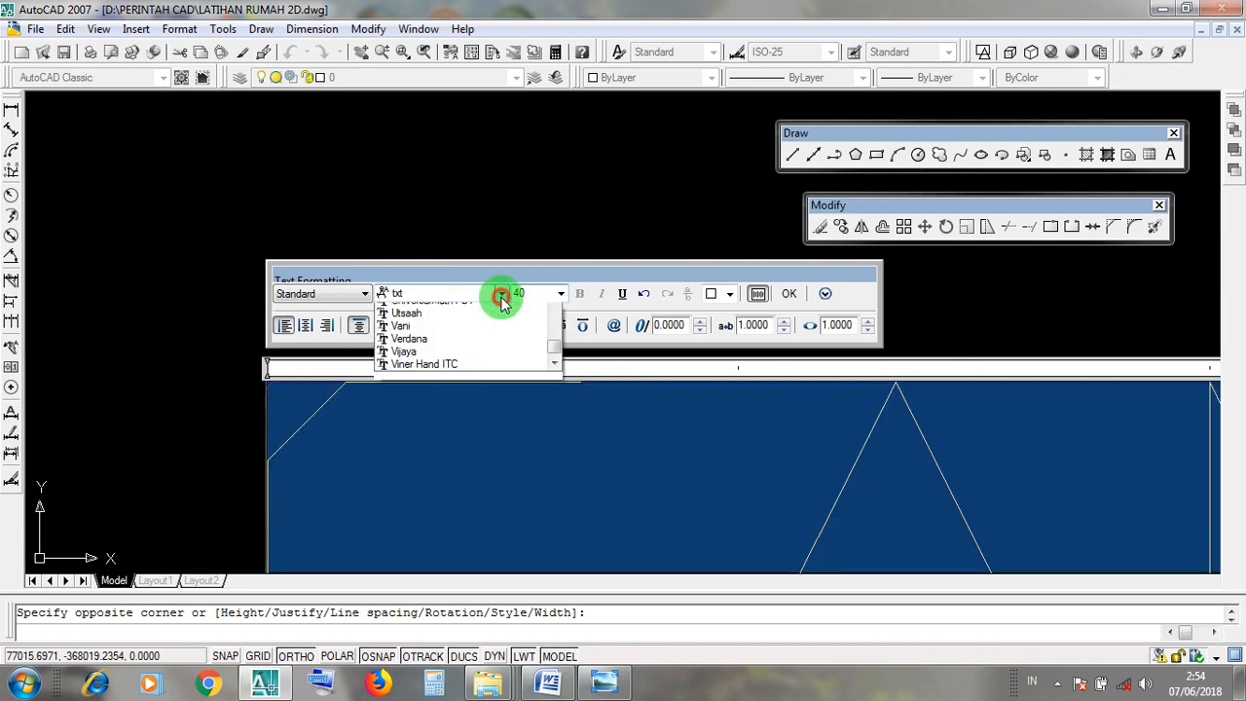
{"action": "scroll", "coordinate": [477, 329], "scroll_direction": "up", "scroll_amount": 2}
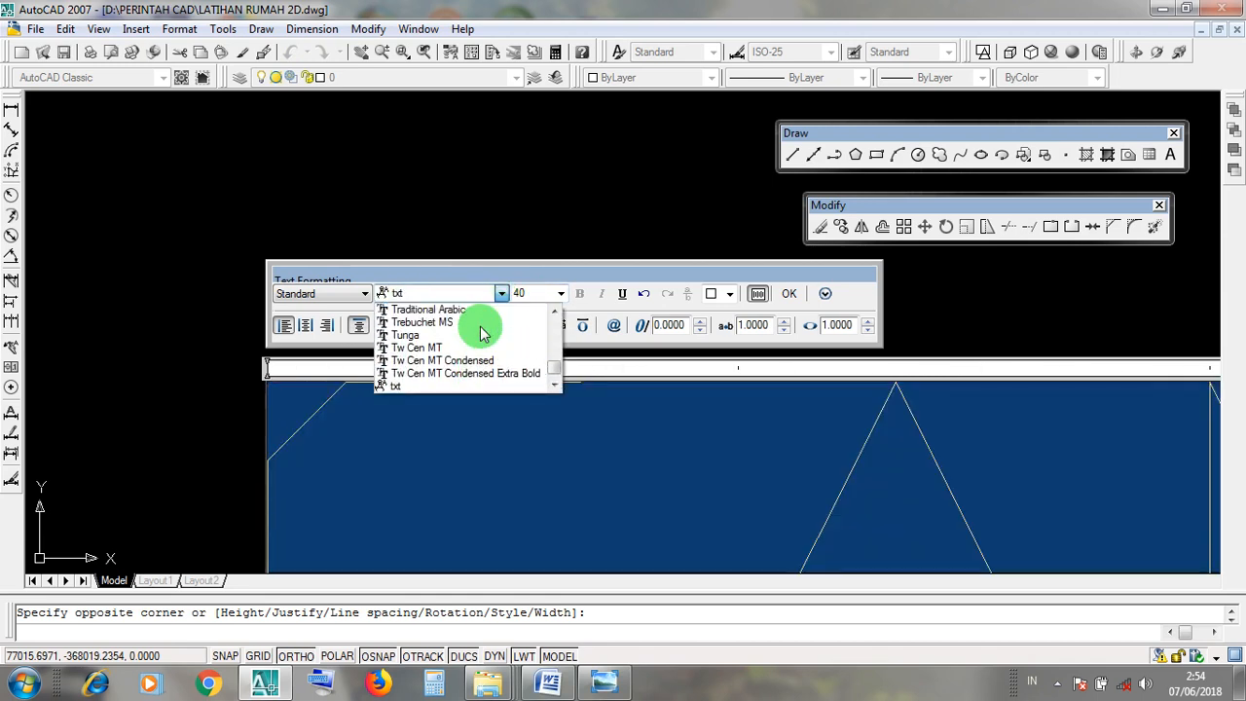
{"action": "scroll", "coordinate": [481, 330], "scroll_direction": "up", "scroll_amount": 2}
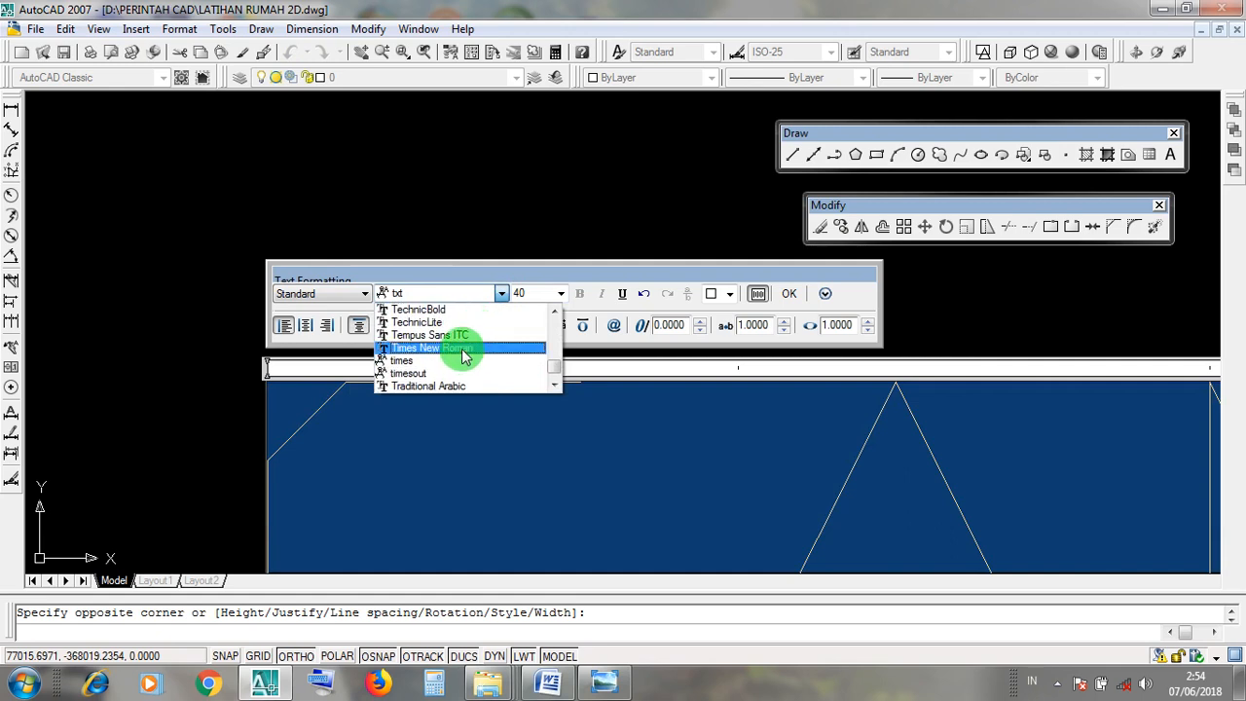
{"action": "left_click", "coordinate": [463, 347]}
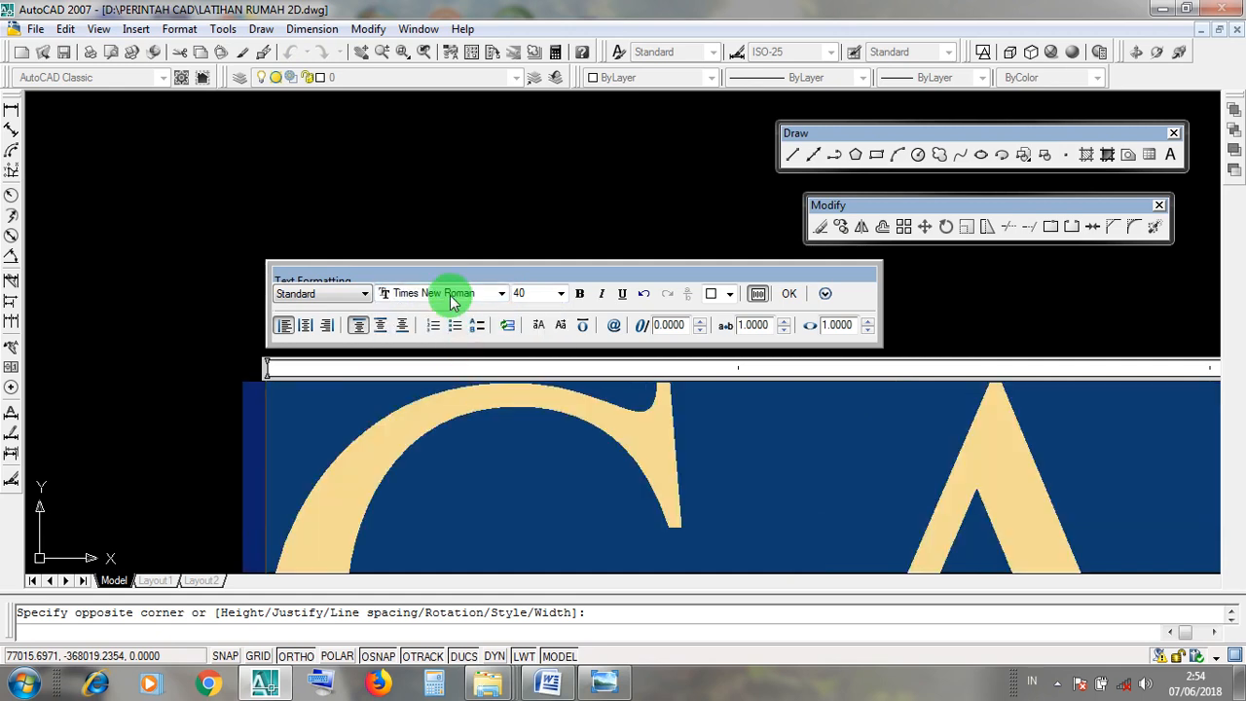
{"action": "left_click", "coordinate": [789, 294]}
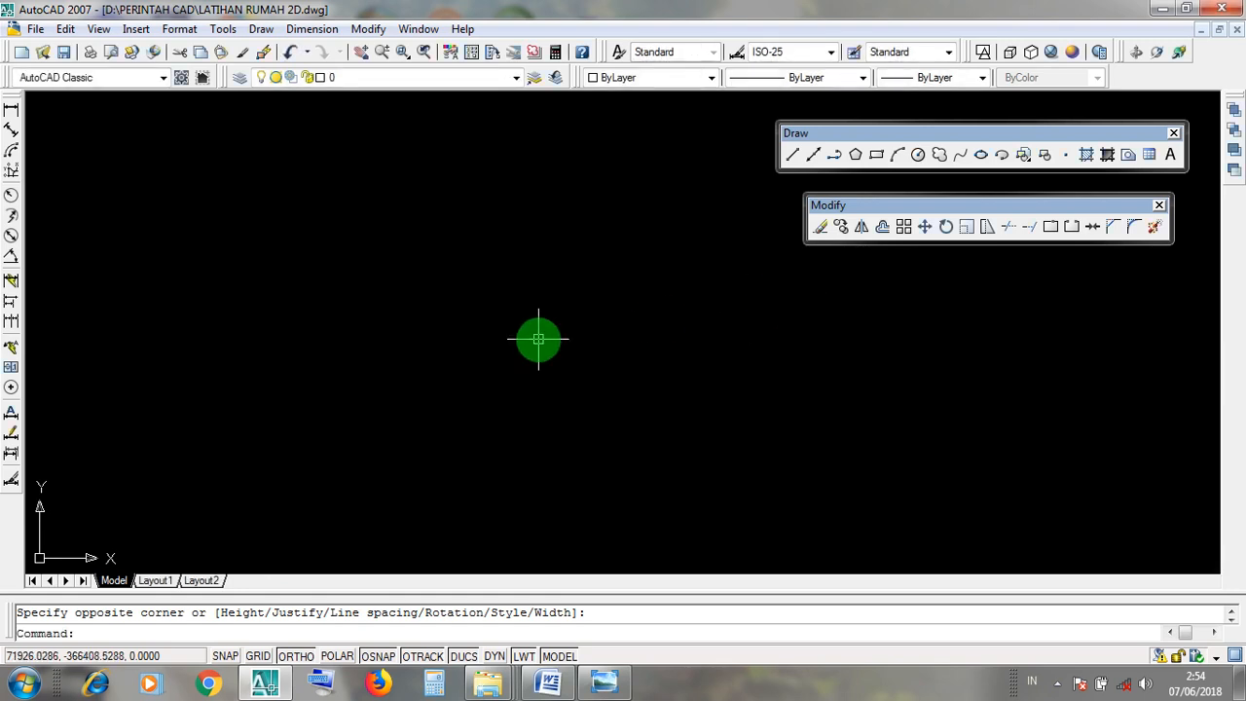
Turn Ortho off and move the GAMBAR text into the uppermost cell of the empty sheet's title block
{"action": "scroll", "coordinate": [650, 312], "scroll_direction": "down", "scroll_amount": 4}
{"action": "scroll", "coordinate": [915, 340], "scroll_direction": "up", "scroll_amount": 3}
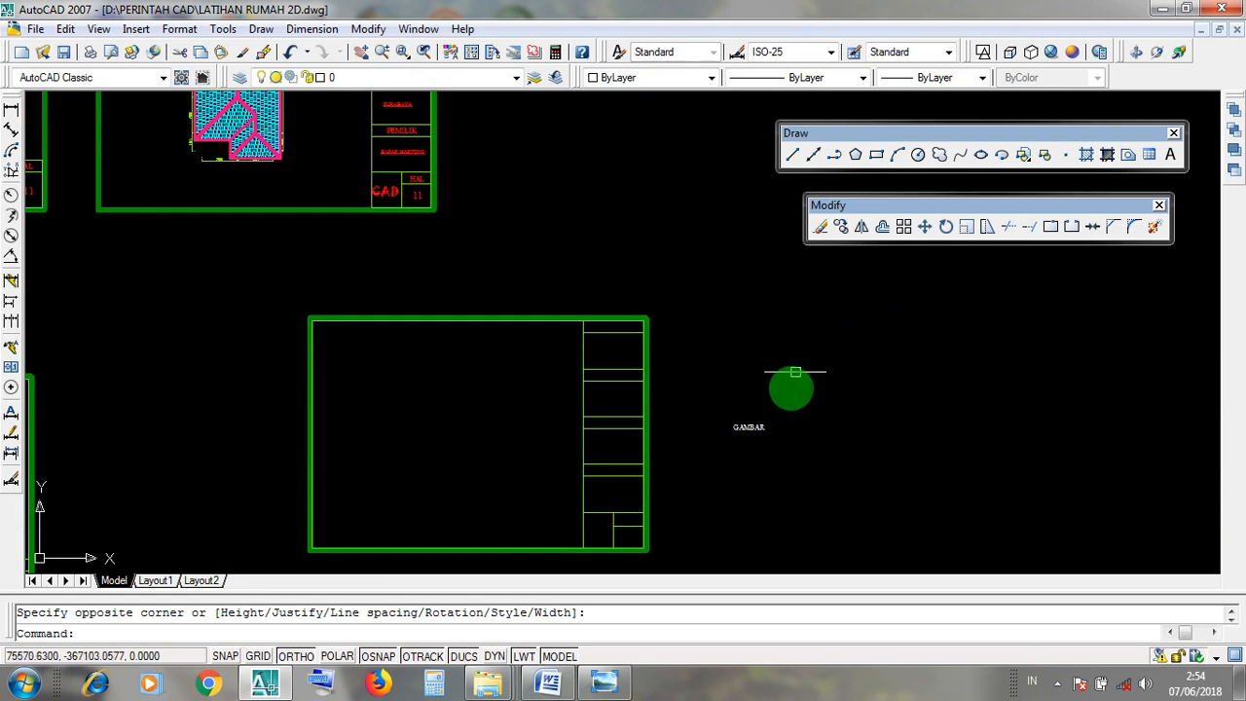
{"action": "scroll", "coordinate": [769, 425], "scroll_direction": "up", "scroll_amount": 4}
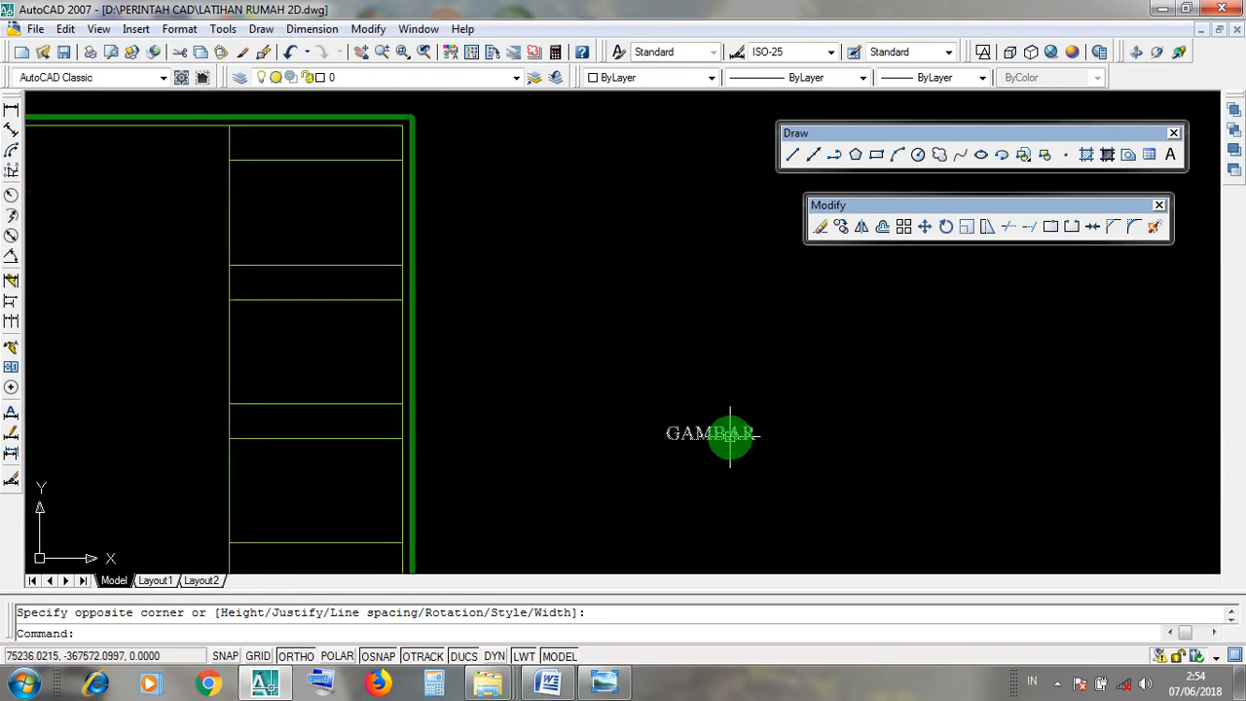
{"action": "left_click", "coordinate": [337, 144]}
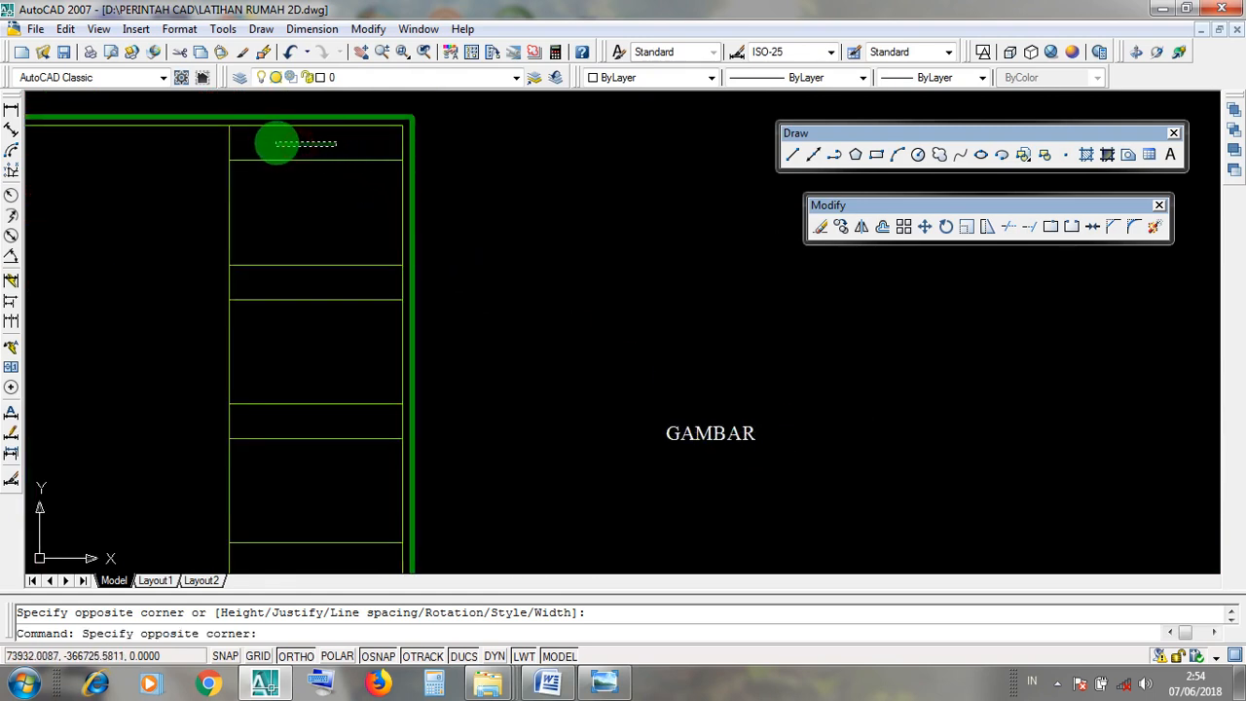
{"action": "left_click", "coordinate": [275, 142]}
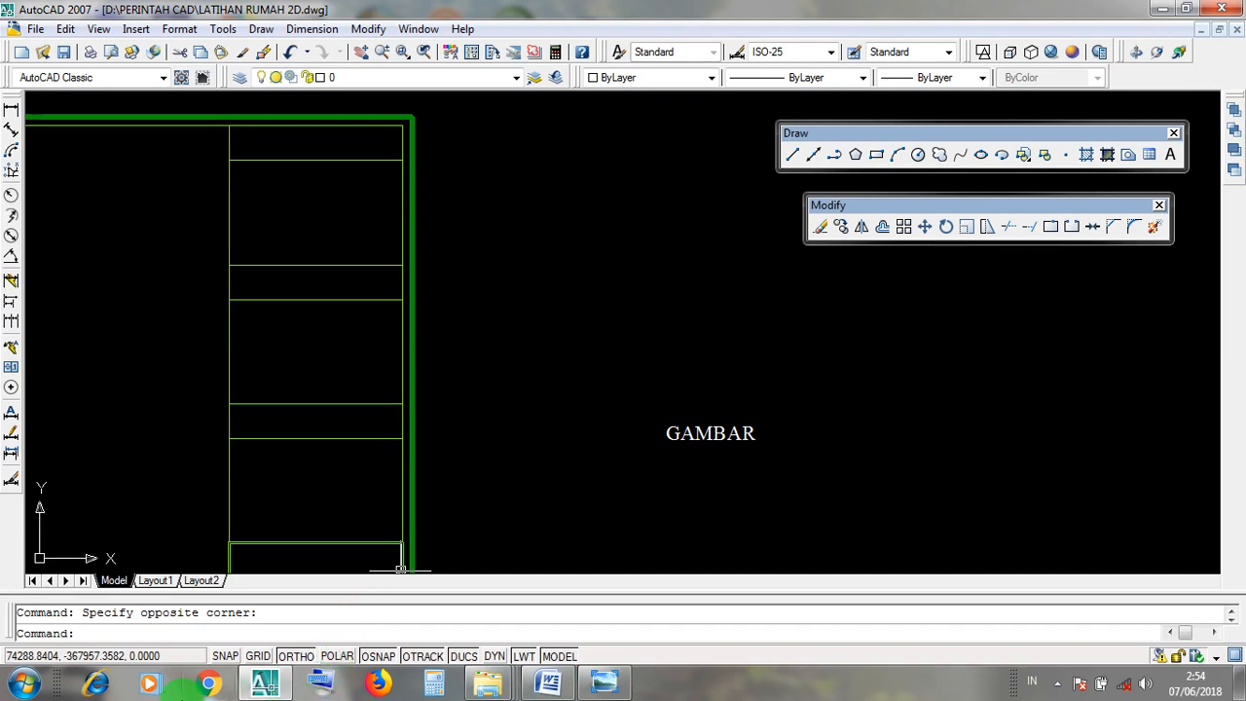
{"action": "left_click", "coordinate": [295, 656]}
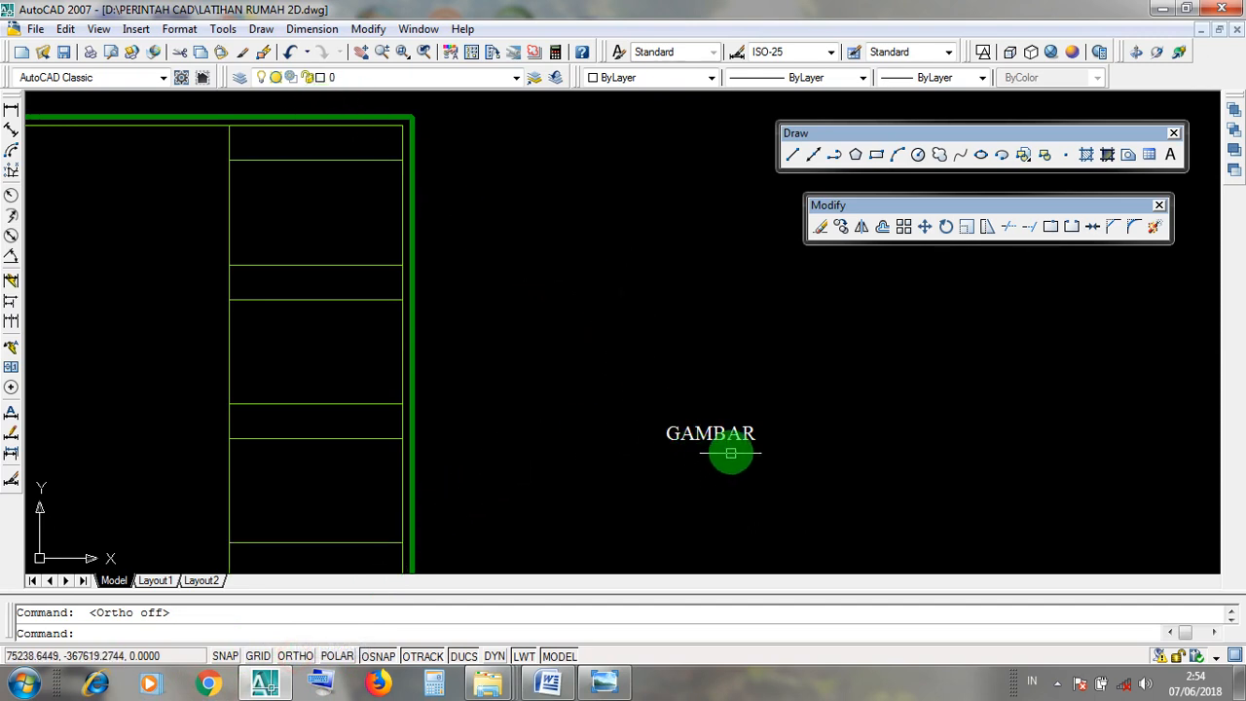
{"action": "left_click", "coordinate": [746, 439]}
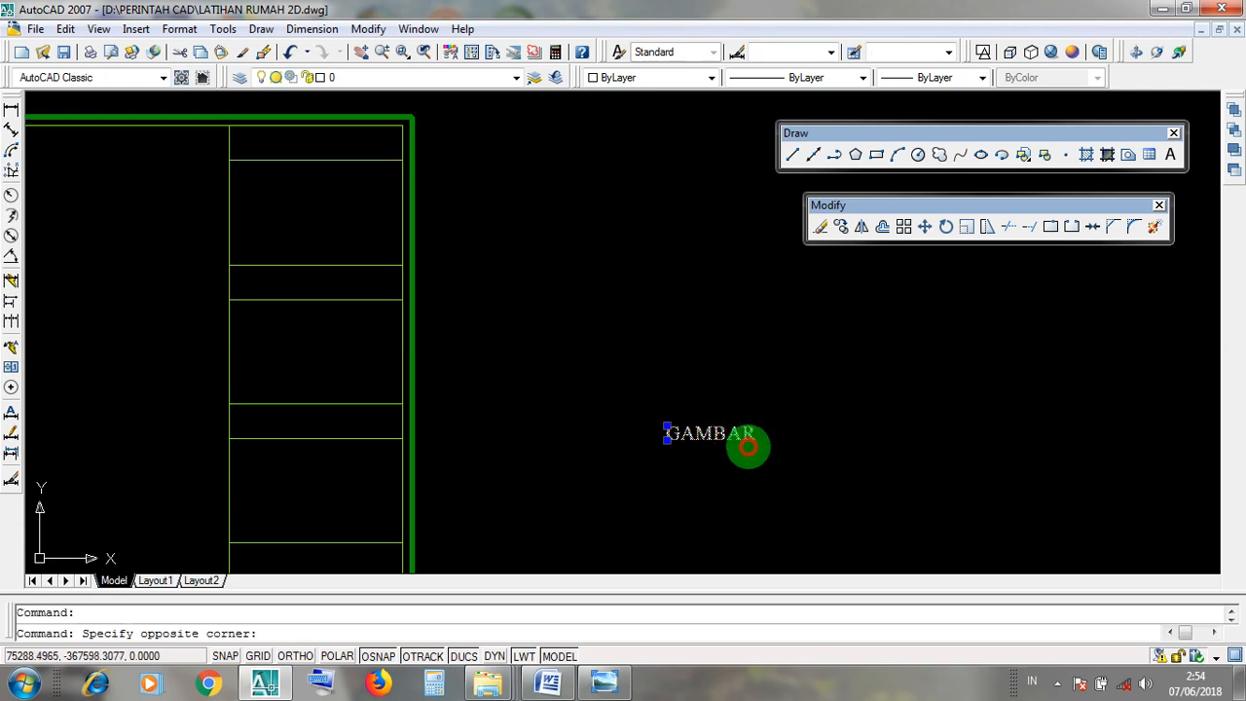
{"action": "left_click", "coordinate": [706, 409]}
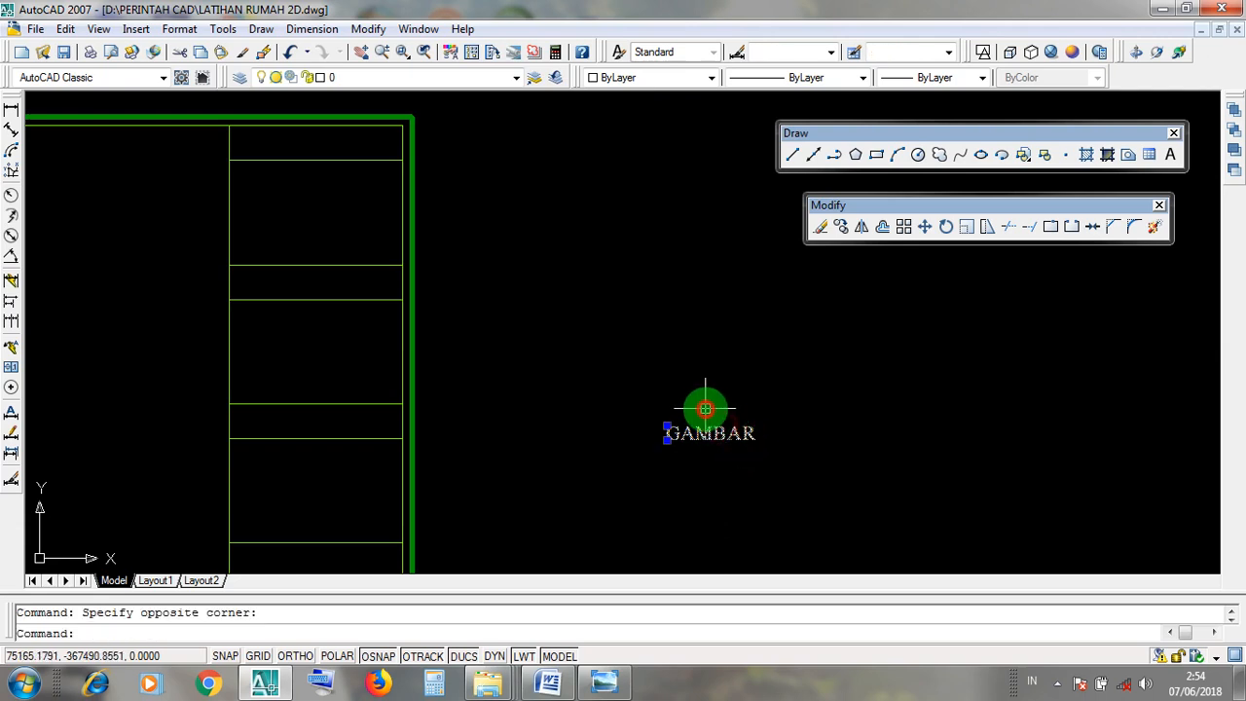
{"action": "left_click", "coordinate": [928, 229]}
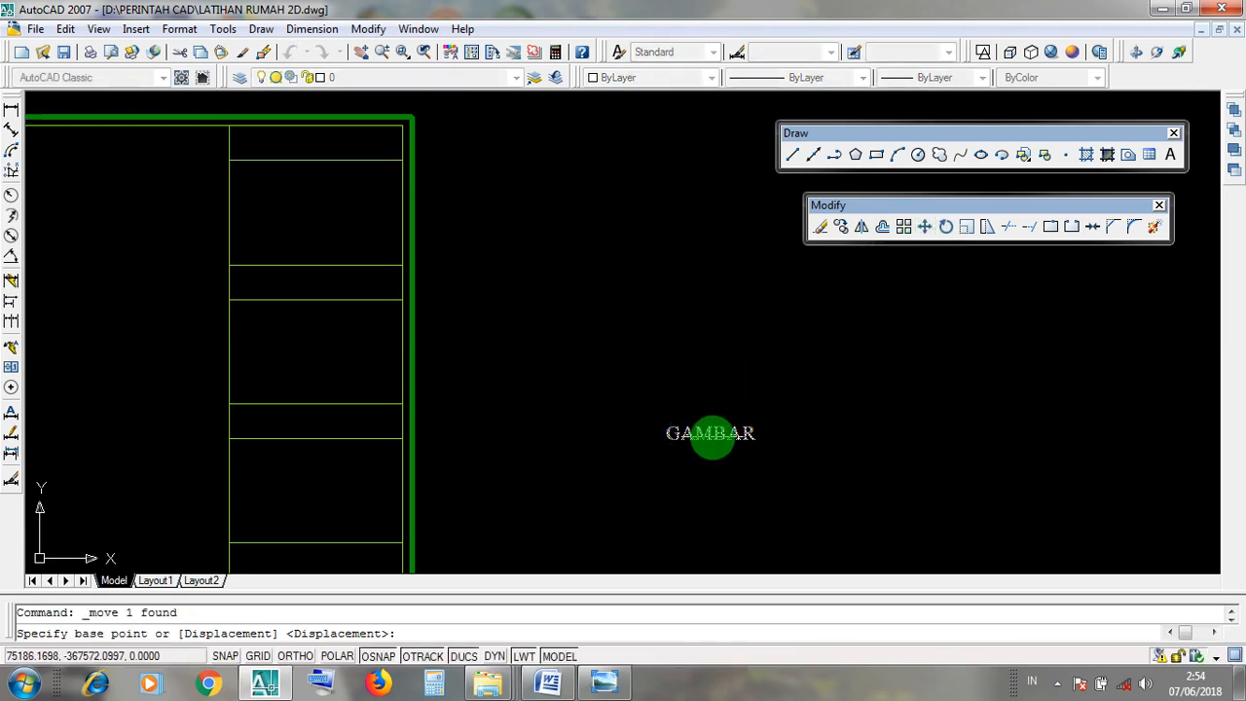
{"action": "left_click", "coordinate": [712, 436]}
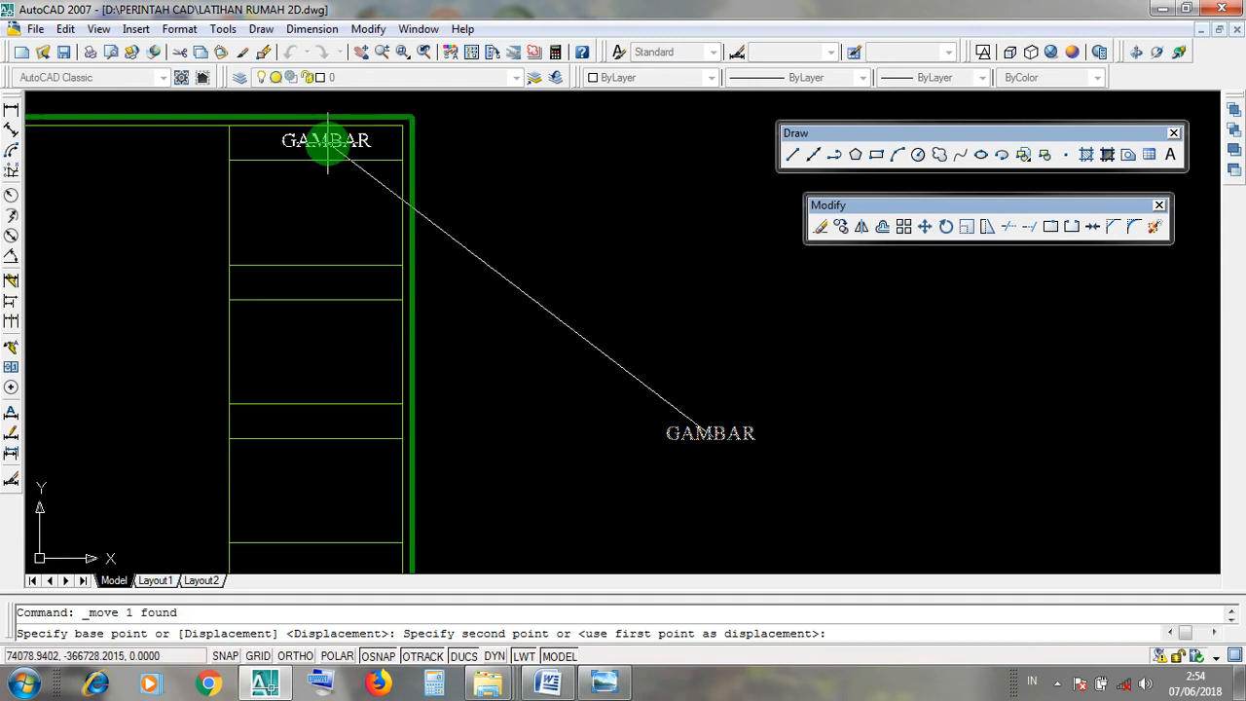
{"action": "left_click", "coordinate": [324, 142]}
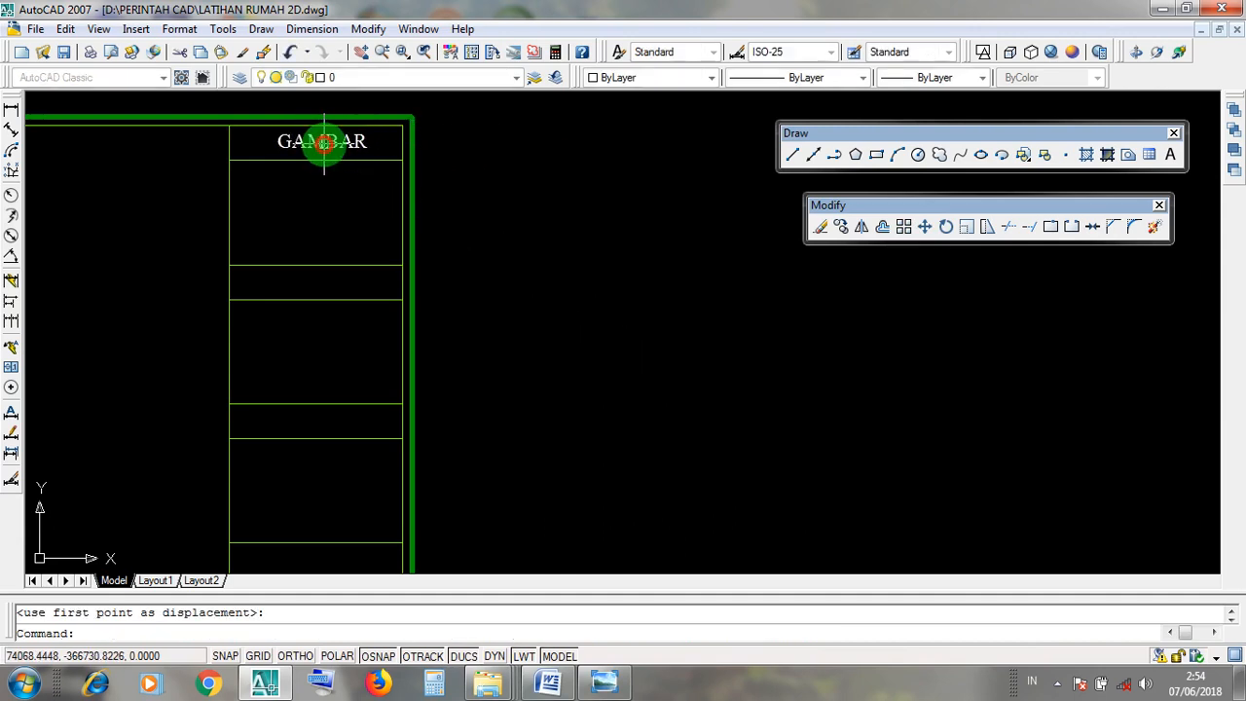
Examine the headings and entries in the title blocks of the finished roof plan and floor plan sheets
{"action": "scroll", "coordinate": [749, 362], "scroll_direction": "down", "scroll_amount": 4}
{"action": "scroll", "coordinate": [750, 363], "scroll_direction": "down", "scroll_amount": 2}
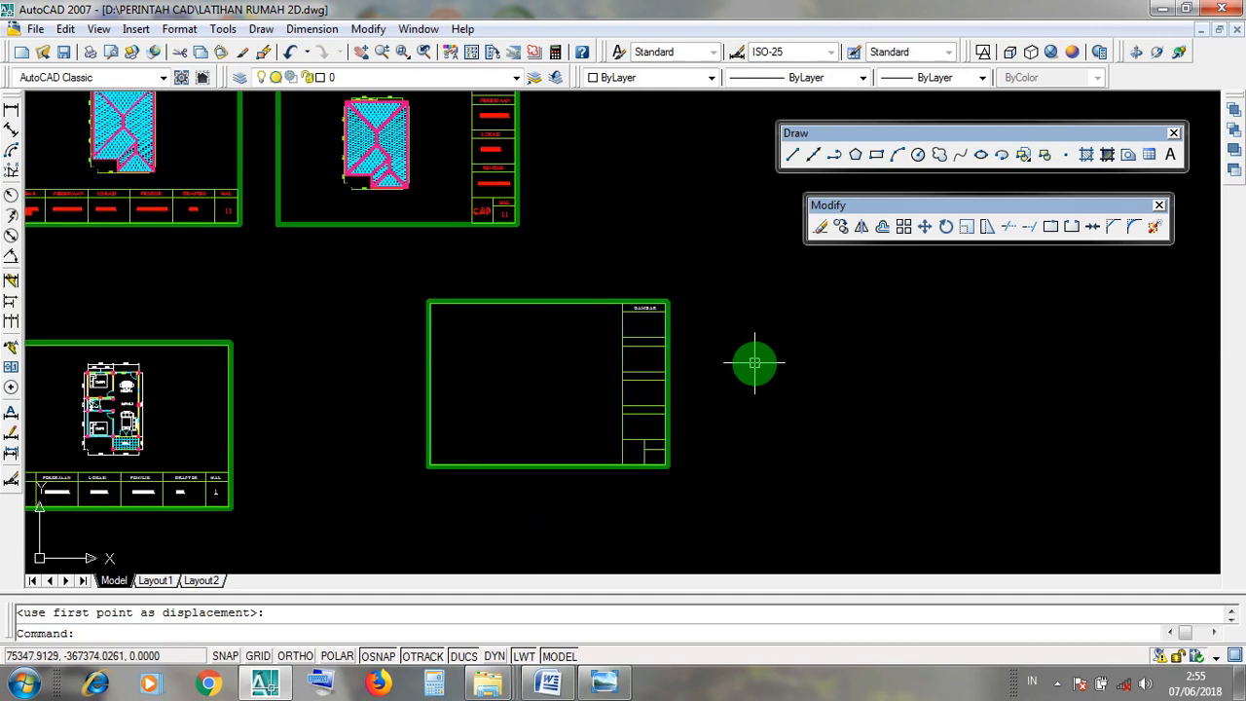
{"action": "scroll", "coordinate": [684, 319], "scroll_direction": "up", "scroll_amount": 5}
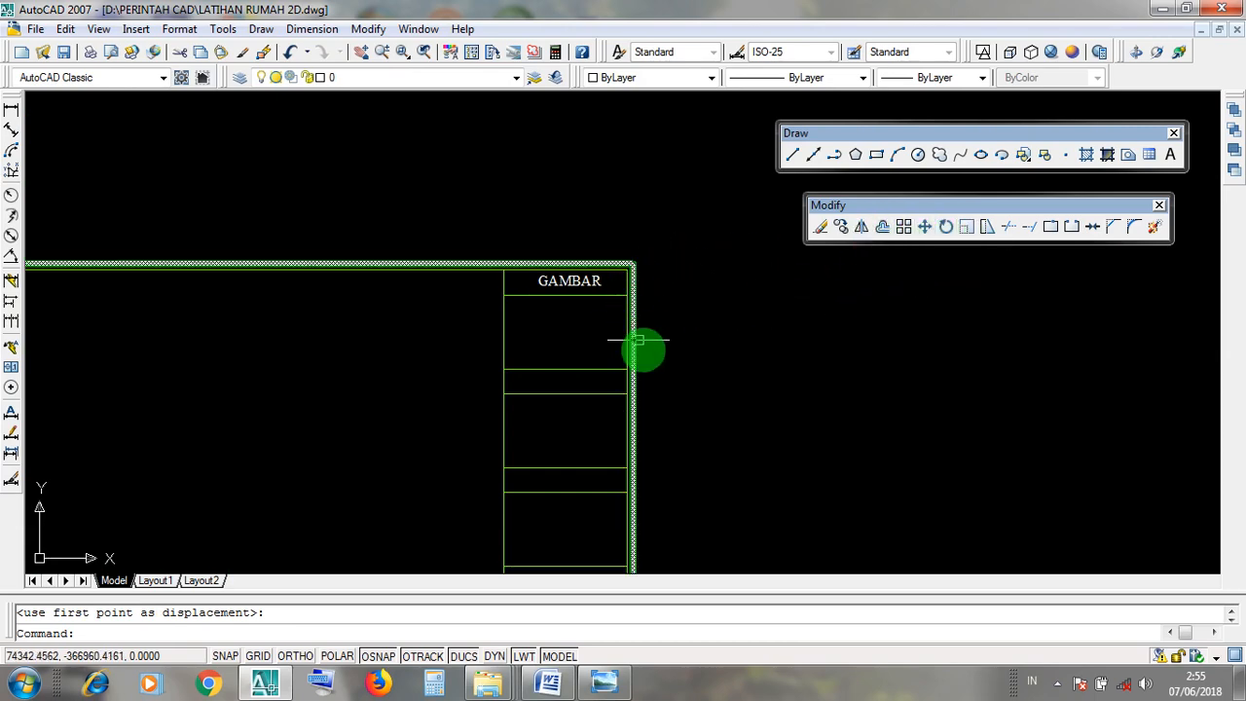
{"action": "scroll", "coordinate": [646, 345], "scroll_direction": "down", "scroll_amount": 4}
{"action": "scroll", "coordinate": [515, 181], "scroll_direction": "up", "scroll_amount": 4}
{"action": "scroll", "coordinate": [521, 173], "scroll_direction": "up", "scroll_amount": 4}
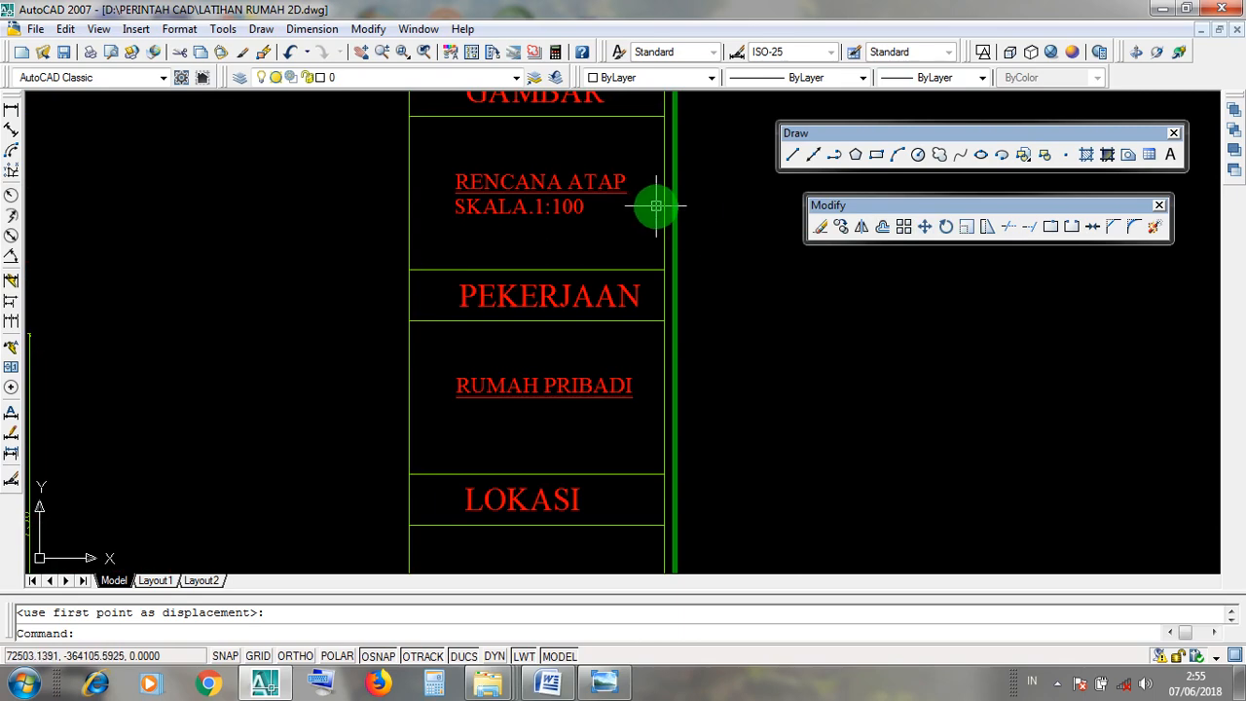
{"action": "scroll", "coordinate": [656, 206], "scroll_direction": "down", "scroll_amount": 6}
{"action": "scroll", "coordinate": [657, 203], "scroll_direction": "up", "scroll_amount": 3}
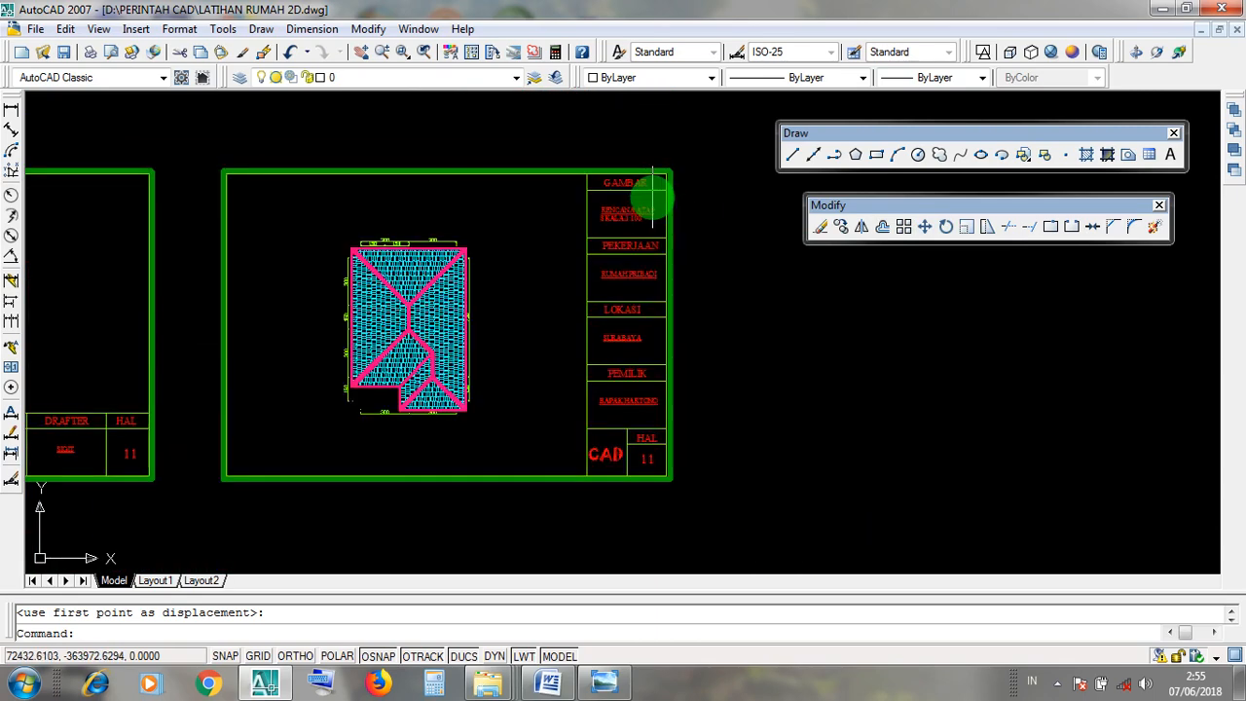
{"action": "scroll", "coordinate": [652, 205], "scroll_direction": "up", "scroll_amount": 4}
{"action": "scroll", "coordinate": [656, 218], "scroll_direction": "down", "scroll_amount": 7}
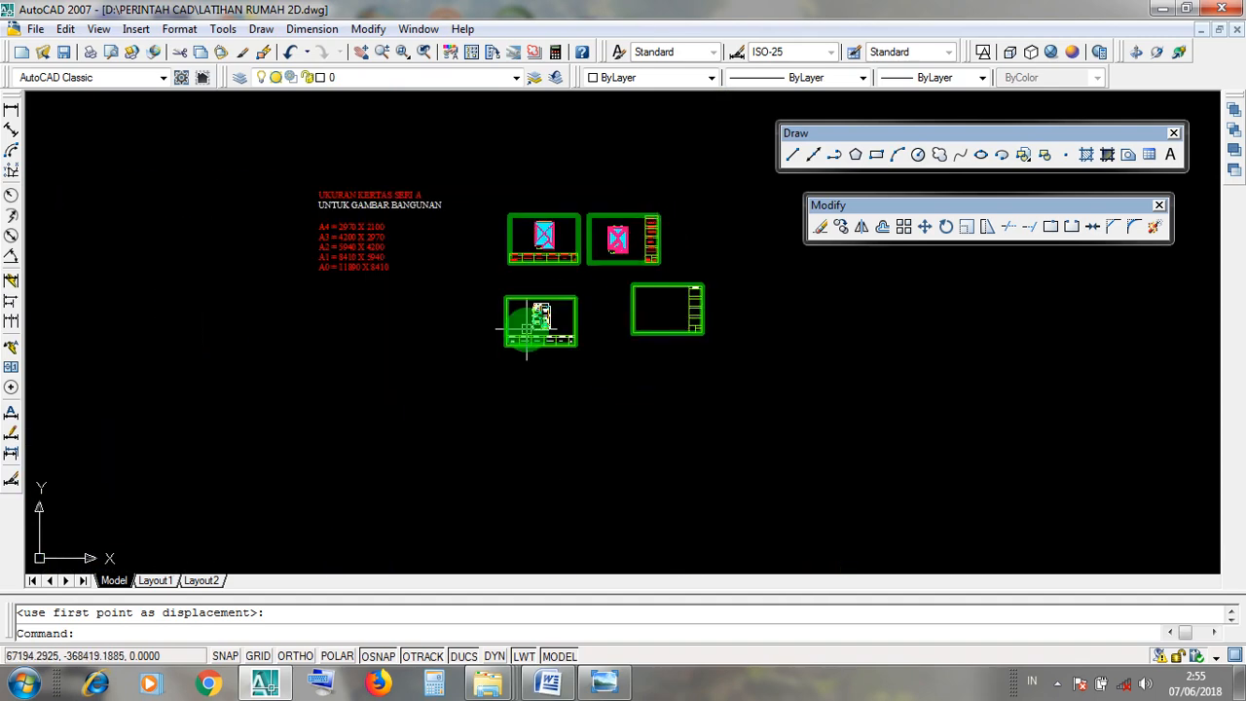
{"action": "scroll", "coordinate": [527, 331], "scroll_direction": "up", "scroll_amount": 7}
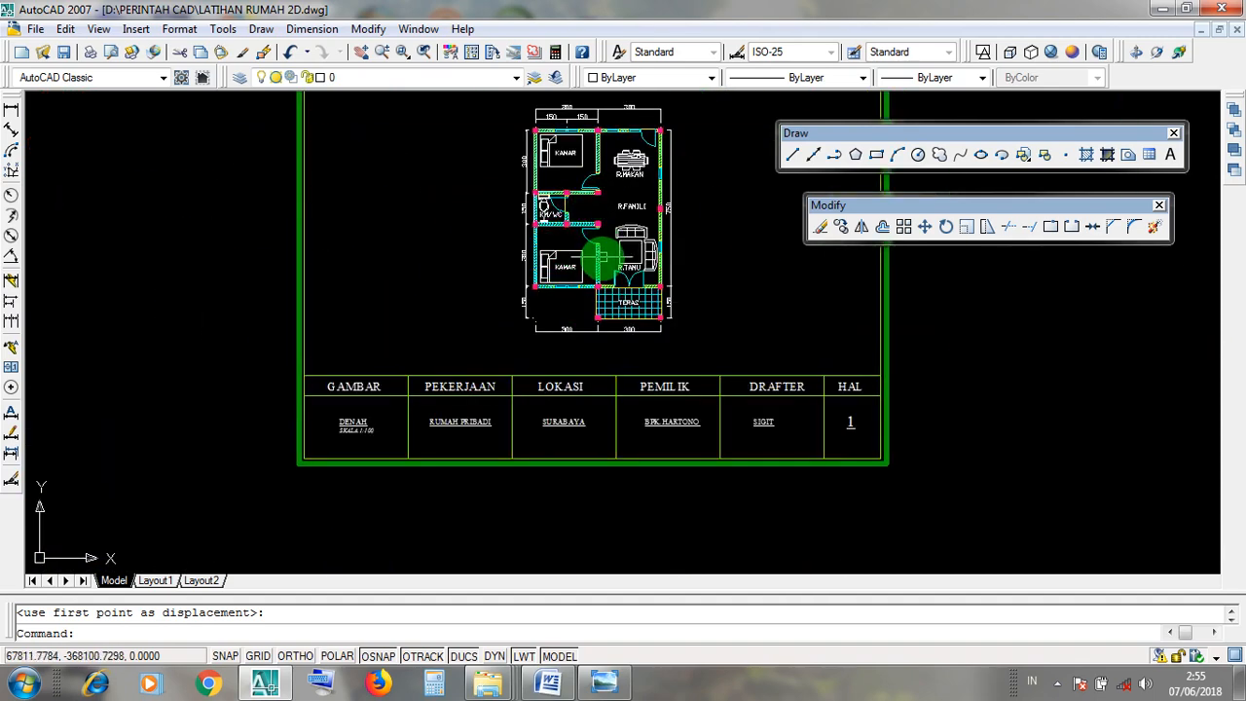
{"action": "scroll", "coordinate": [346, 422], "scroll_direction": "up", "scroll_amount": 5}
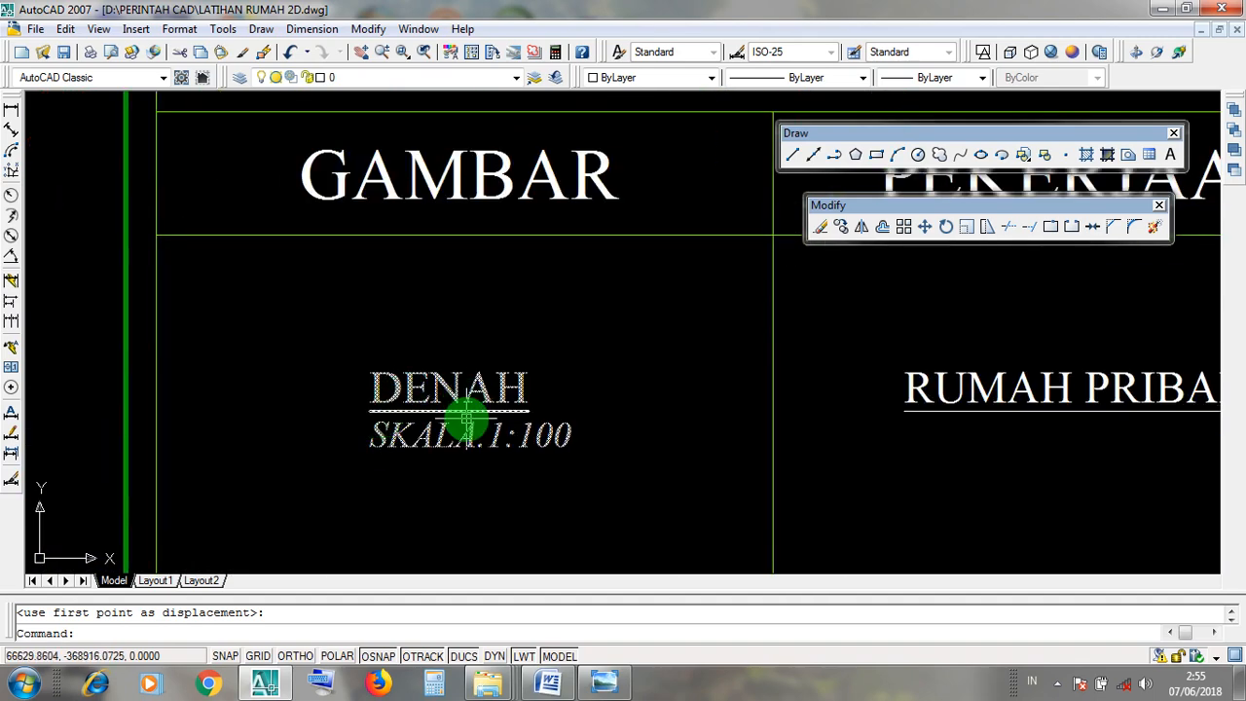
{"action": "scroll", "coordinate": [536, 462], "scroll_direction": "down", "scroll_amount": 6}
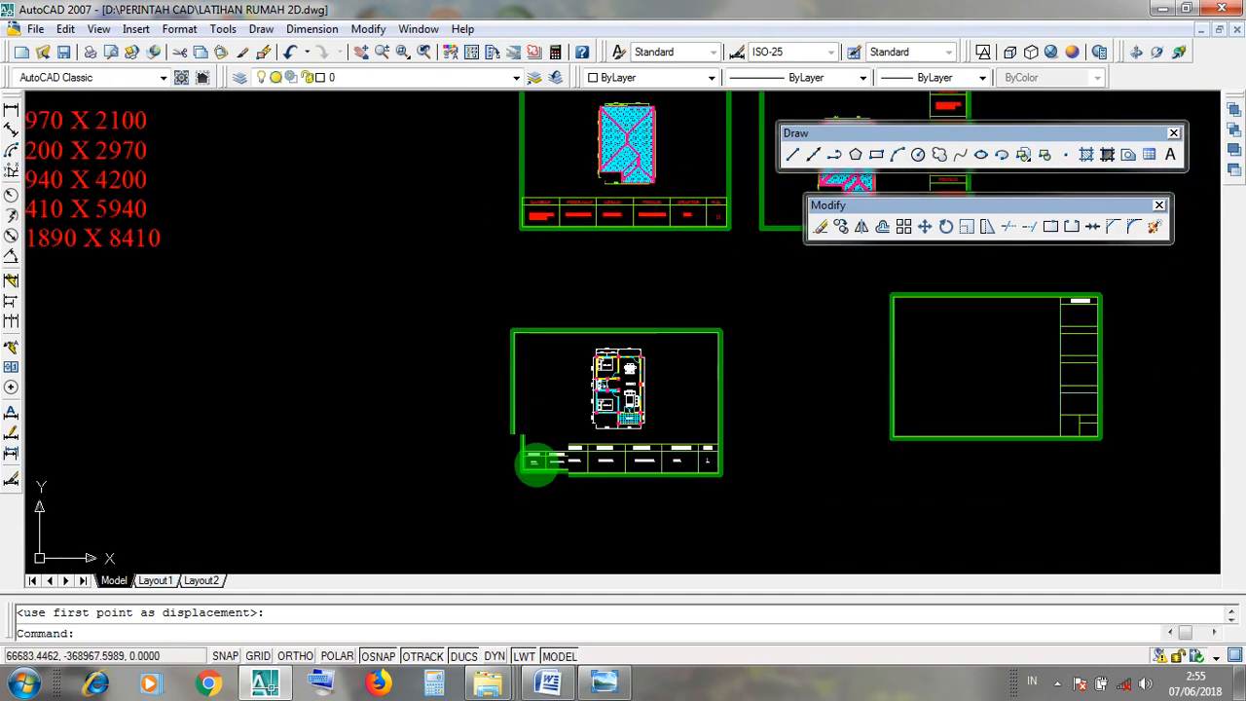
Create a multiline text box in the empty space beside the sheet with the GAMBAR heading
{"action": "scroll", "coordinate": [536, 462], "scroll_direction": "down", "scroll_amount": 3}
{"action": "scroll", "coordinate": [604, 457], "scroll_direction": "up", "scroll_amount": 8}
{"action": "middle_click_drag", "start_coordinate": [571, 495], "coordinate": [569, 319]}
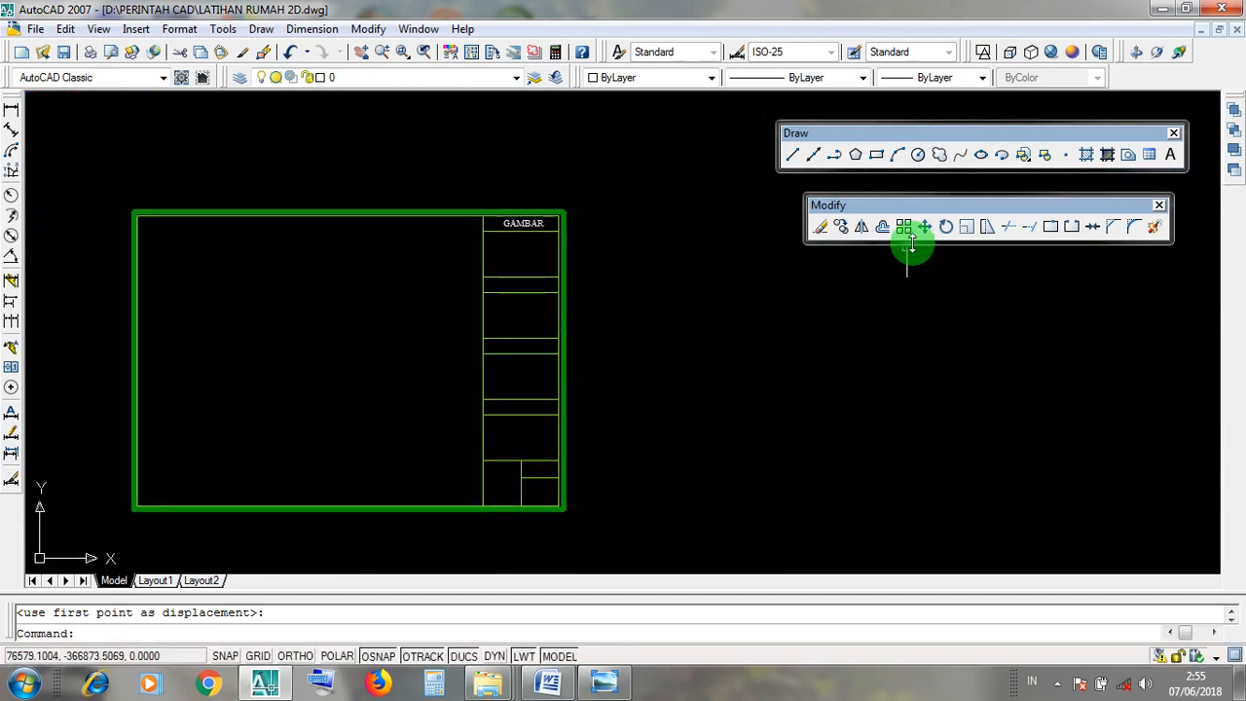
{"action": "left_click", "coordinate": [1172, 156]}
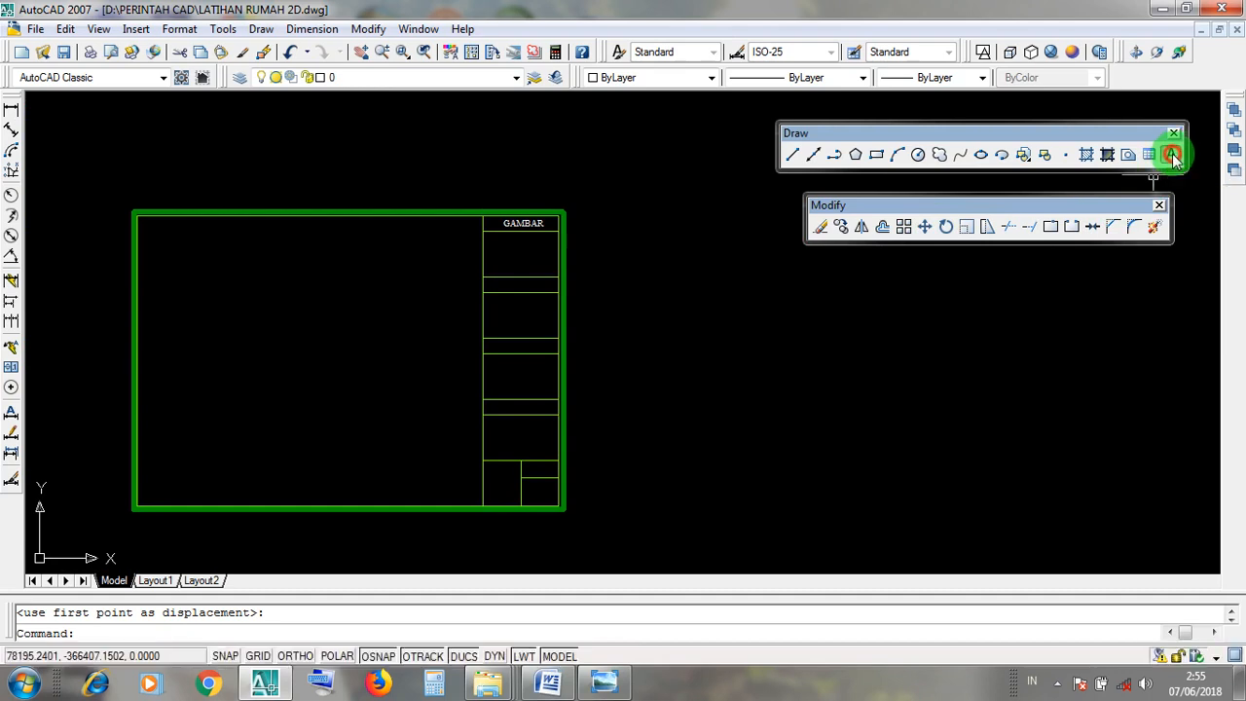
{"action": "left_click", "coordinate": [669, 299]}
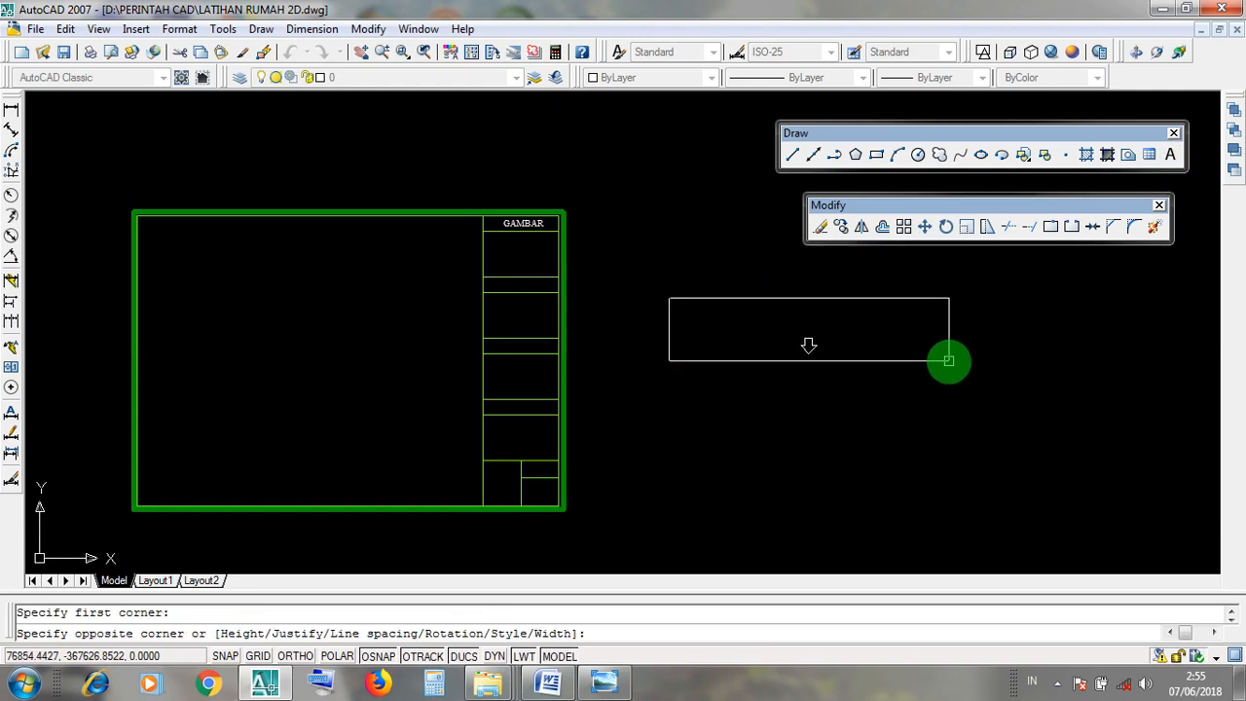
{"action": "left_click", "coordinate": [949, 361]}
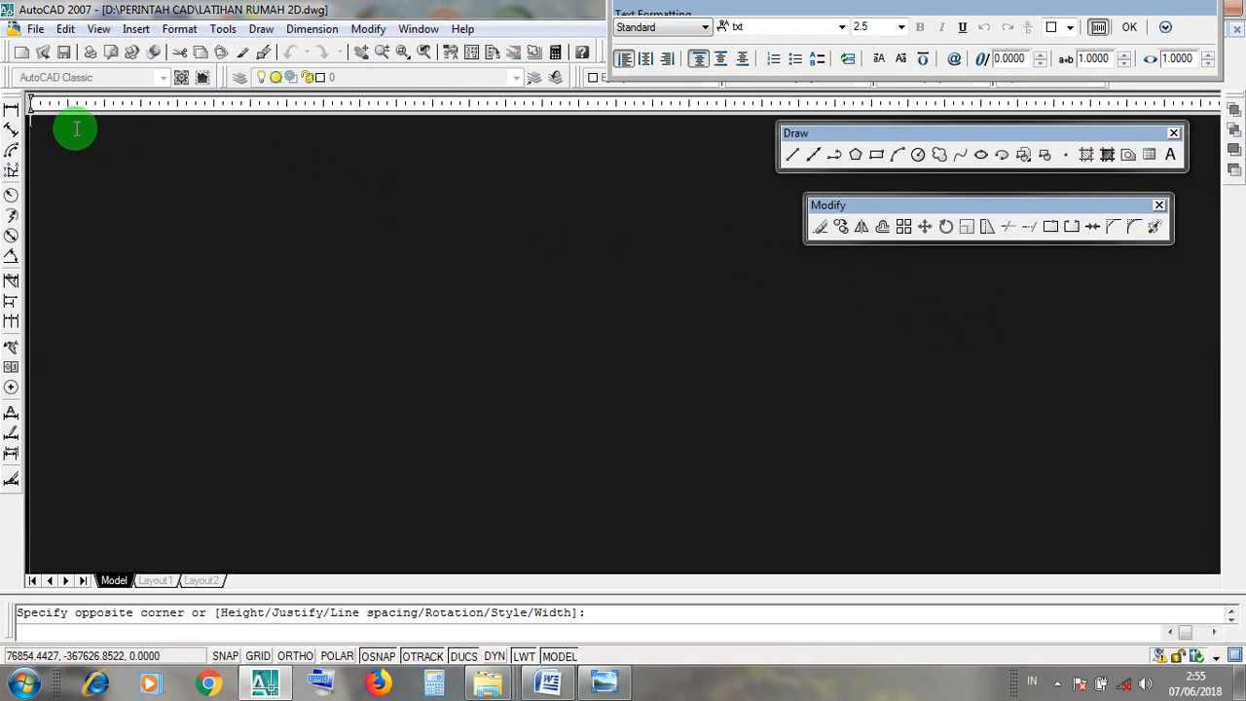
Bring the Text Formatting controls near the open text box and enter the text DENAH
{"action": "scroll", "coordinate": [592, 392], "scroll_direction": "down", "scroll_amount": 4}
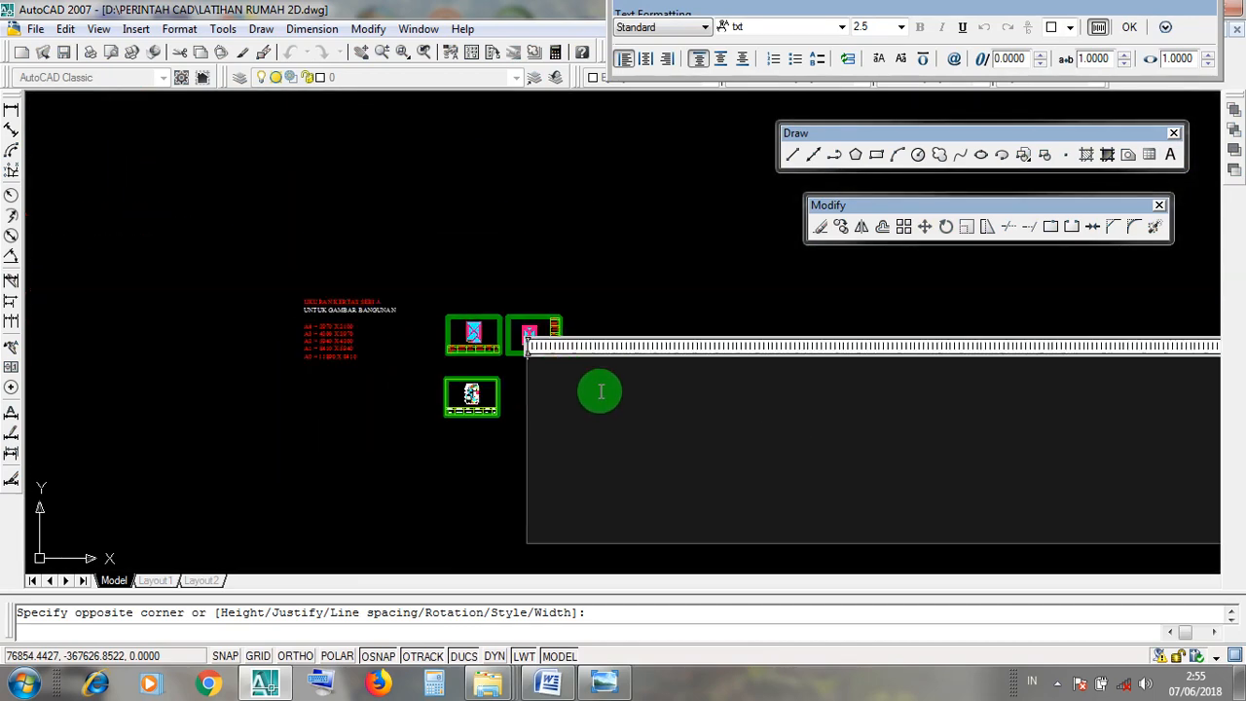
{"action": "scroll", "coordinate": [600, 391], "scroll_direction": "up", "scroll_amount": 6}
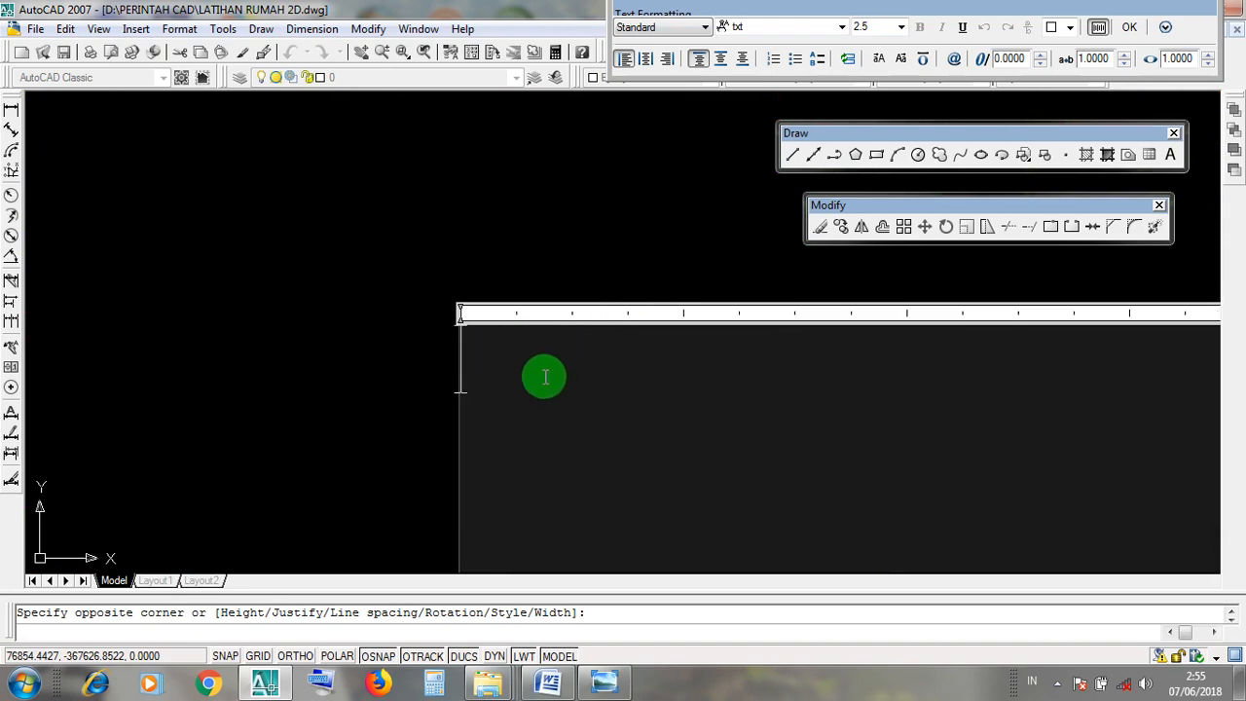
{"action": "middle_click_drag", "start_coordinate": [527, 373], "coordinate": [392, 320]}
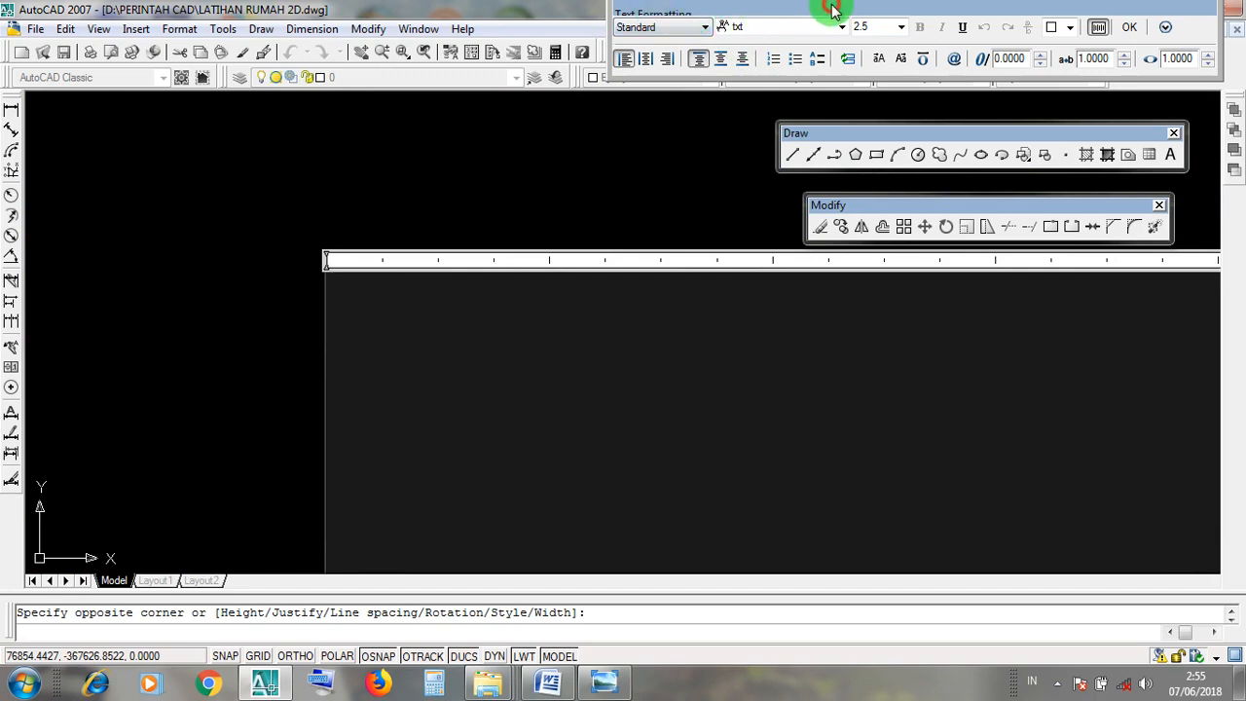
{"action": "mouse_move", "coordinate": [832, 10]}
{"action": "left_mouse_down"}
{"action": "mouse_move", "coordinate": [676, 103]}
{"action": "mouse_move", "coordinate": [644, 175]}
{"action": "left_mouse_up"}
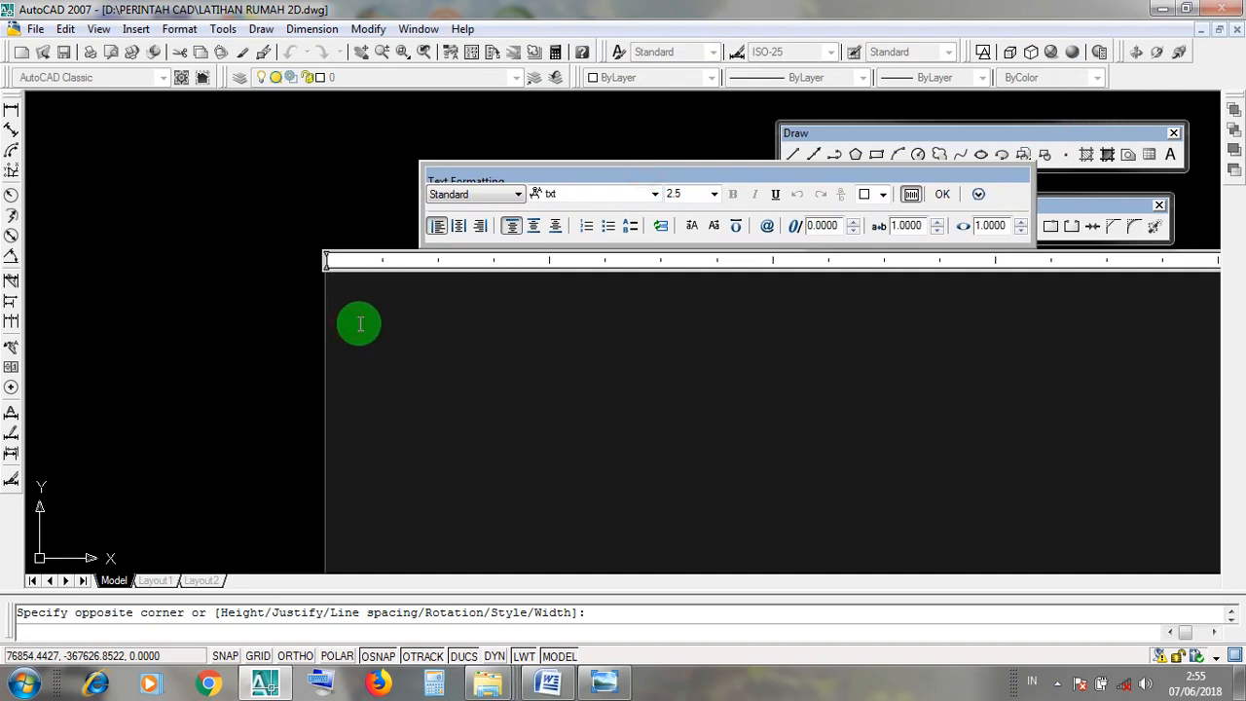
{"action": "type", "text": "NAH"}
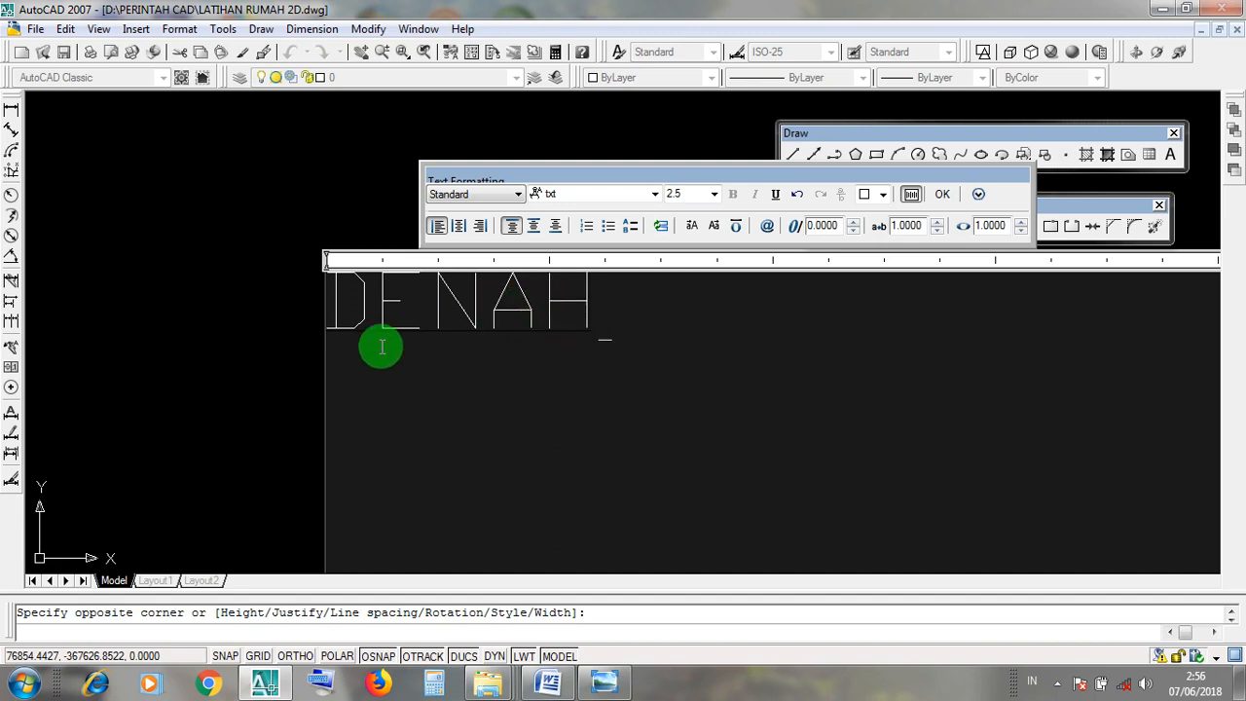
Format the whole DENAH text with an underline, height 25 and the Times New Roman font
{"action": "left_click", "coordinate": [599, 306]}
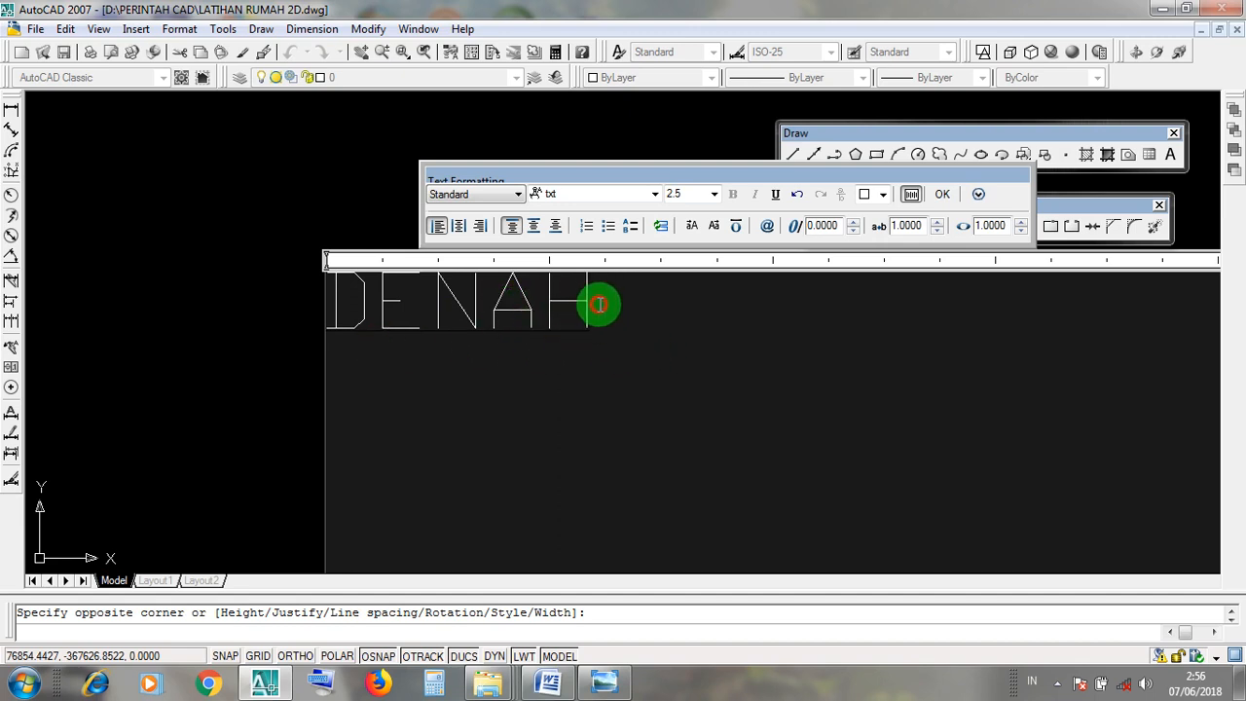
{"action": "left_click_drag", "start_coordinate": [599, 306], "coordinate": [303, 331]}
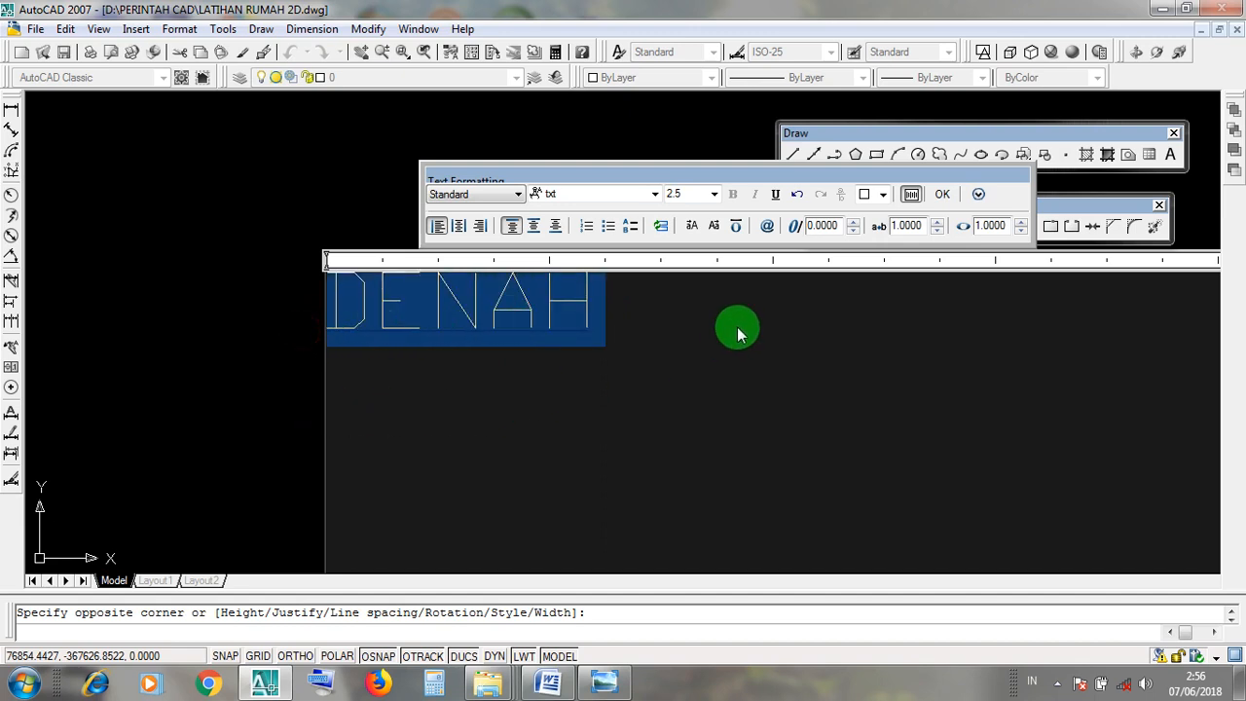
{"action": "left_click", "coordinate": [776, 197]}
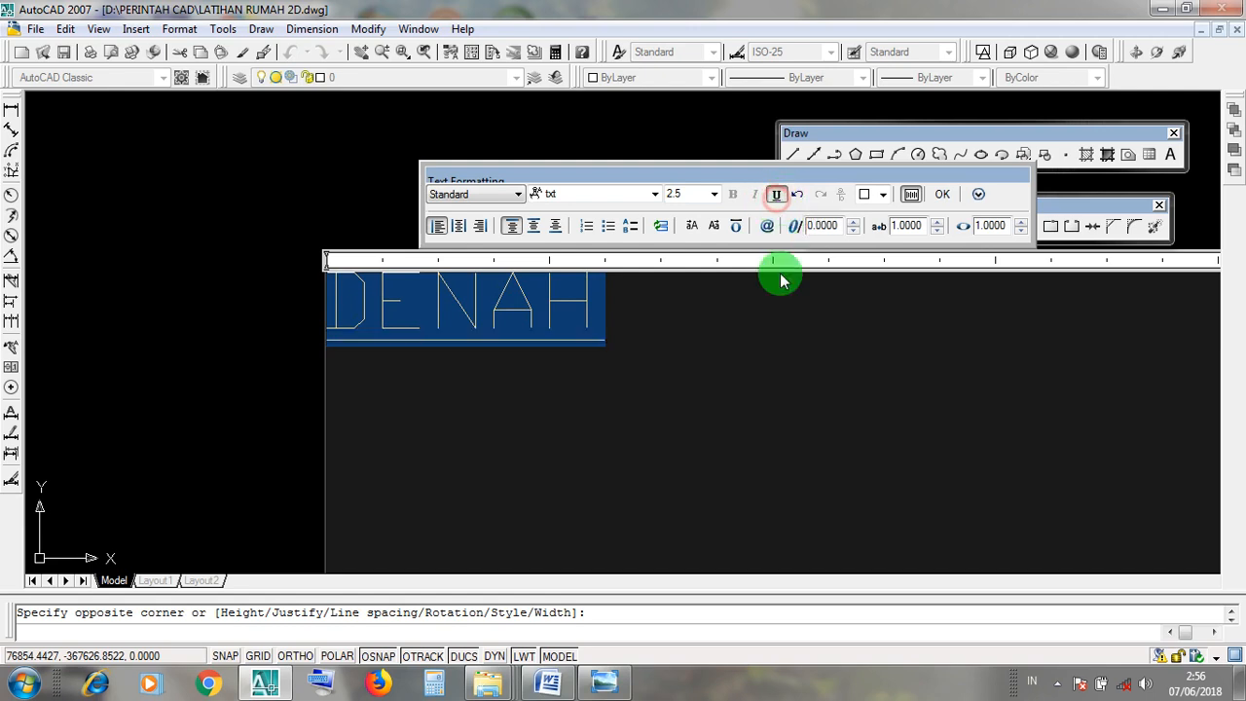
{"action": "left_click", "coordinate": [688, 194]}
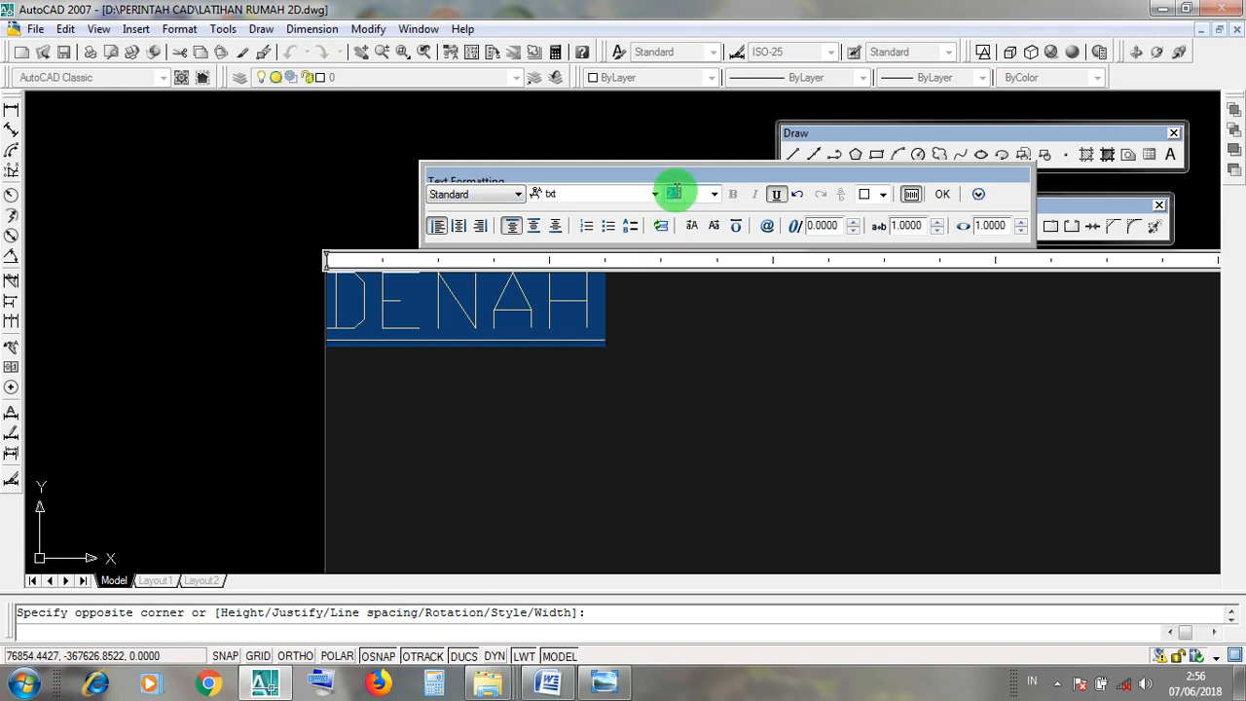
{"action": "type", "text": "25"}
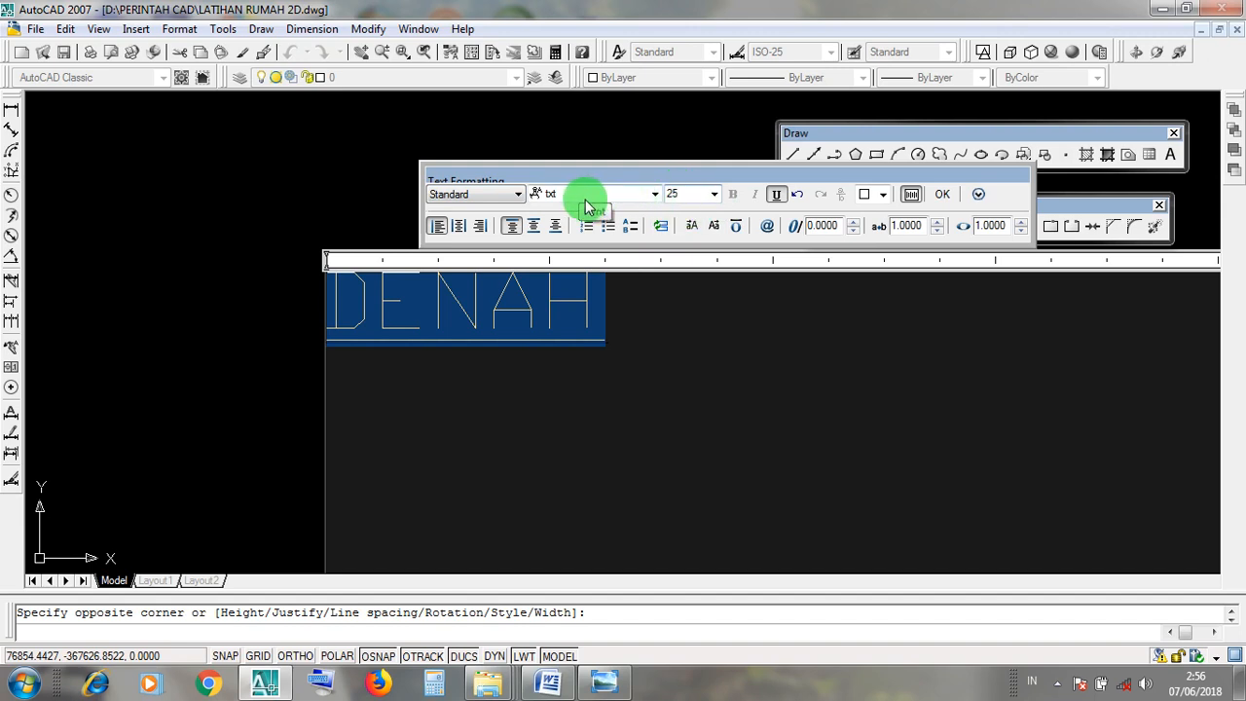
{"action": "left_click", "coordinate": [655, 194]}
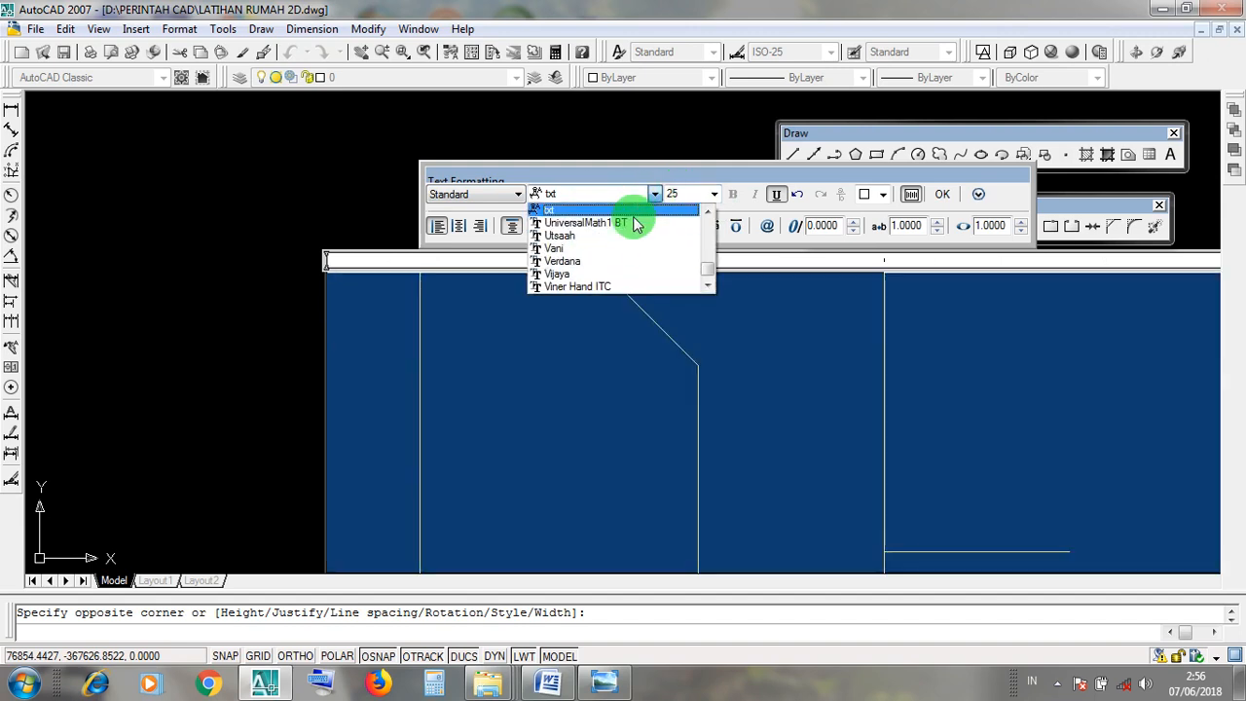
{"action": "scroll", "coordinate": [633, 228], "scroll_direction": "up", "scroll_amount": 2}
{"action": "scroll", "coordinate": [634, 231], "scroll_direction": "up", "scroll_amount": 2}
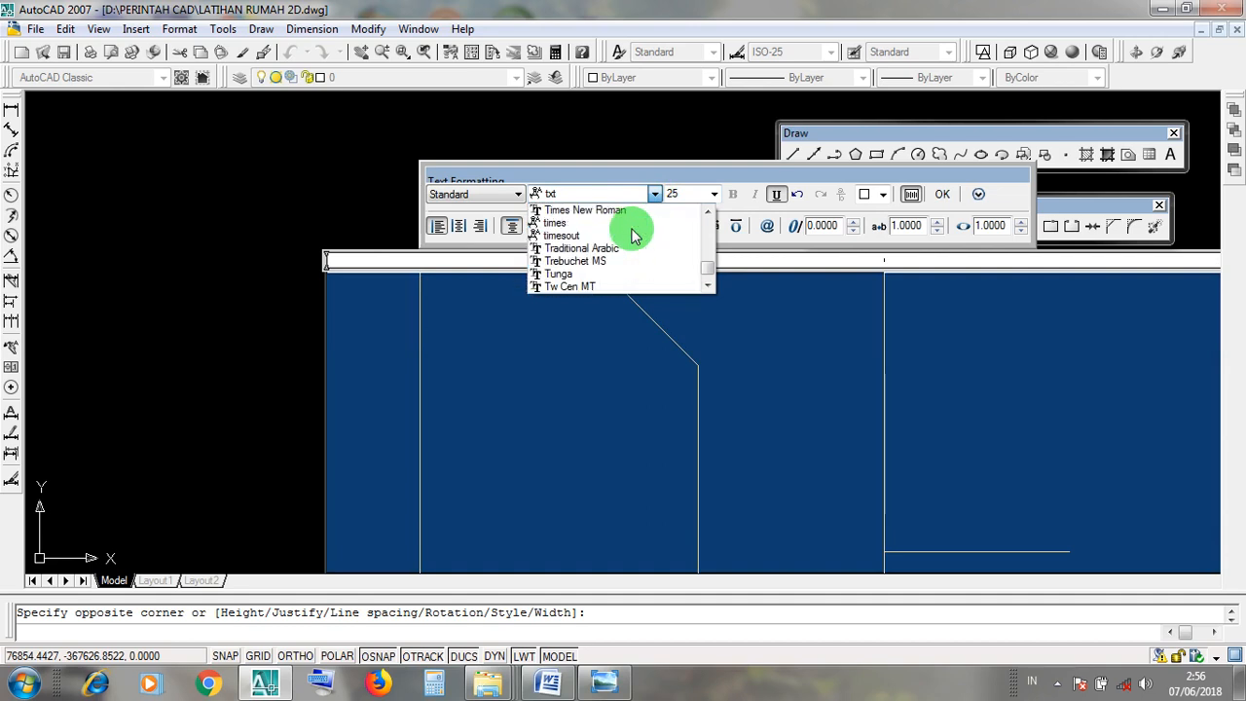
{"action": "left_click", "coordinate": [620, 212]}
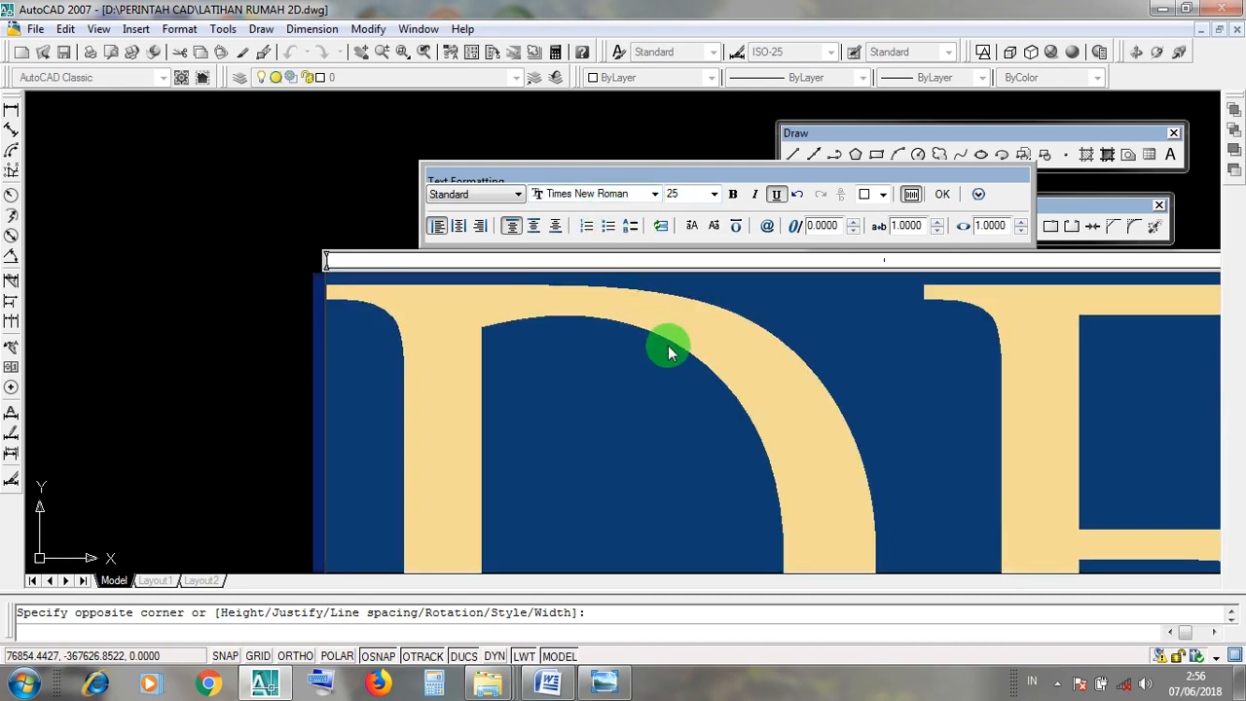
Add a second line reading SKALA.1:100 below DENAH in the same text box
{"action": "scroll", "coordinate": [750, 407], "scroll_direction": "down", "scroll_amount": 5}
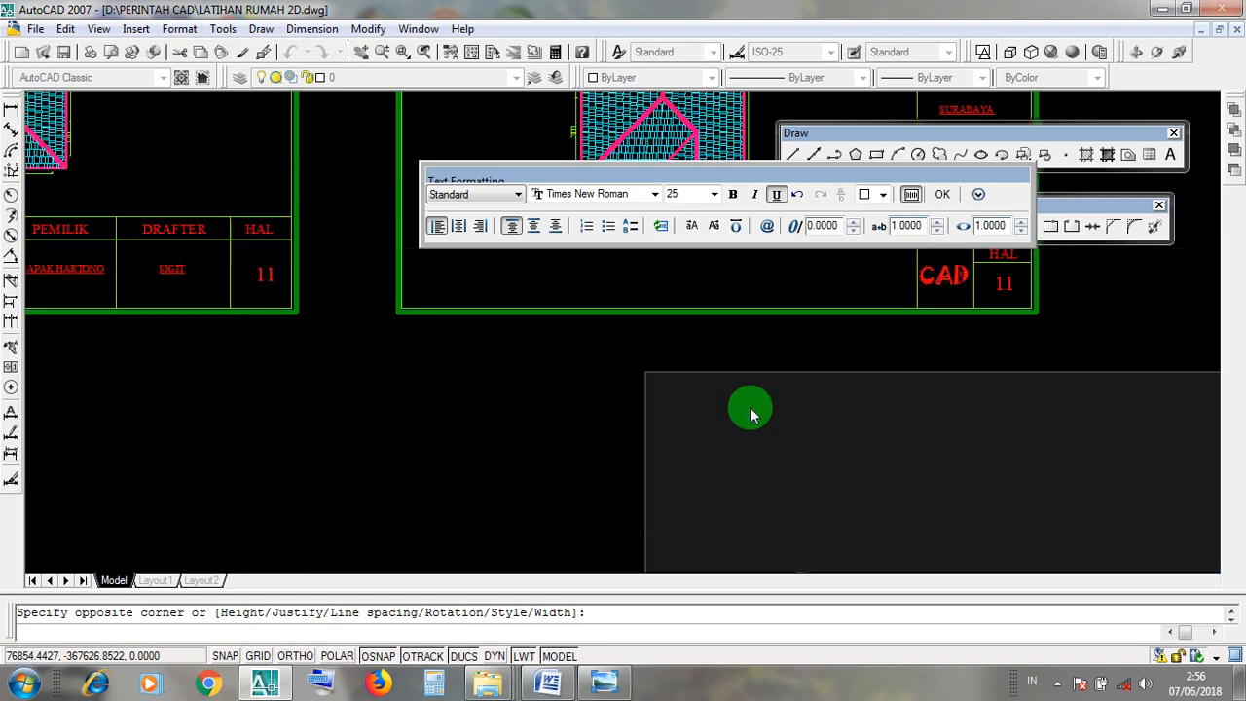
{"action": "mouse_move", "coordinate": [947, 466]}
{"action": "middle_mouse_down"}
{"action": "mouse_move", "coordinate": [564, 364]}
{"action": "mouse_move", "coordinate": [632, 440]}
{"action": "middle_mouse_up"}
{"action": "scroll", "coordinate": [562, 360], "scroll_direction": "up", "scroll_amount": 2}
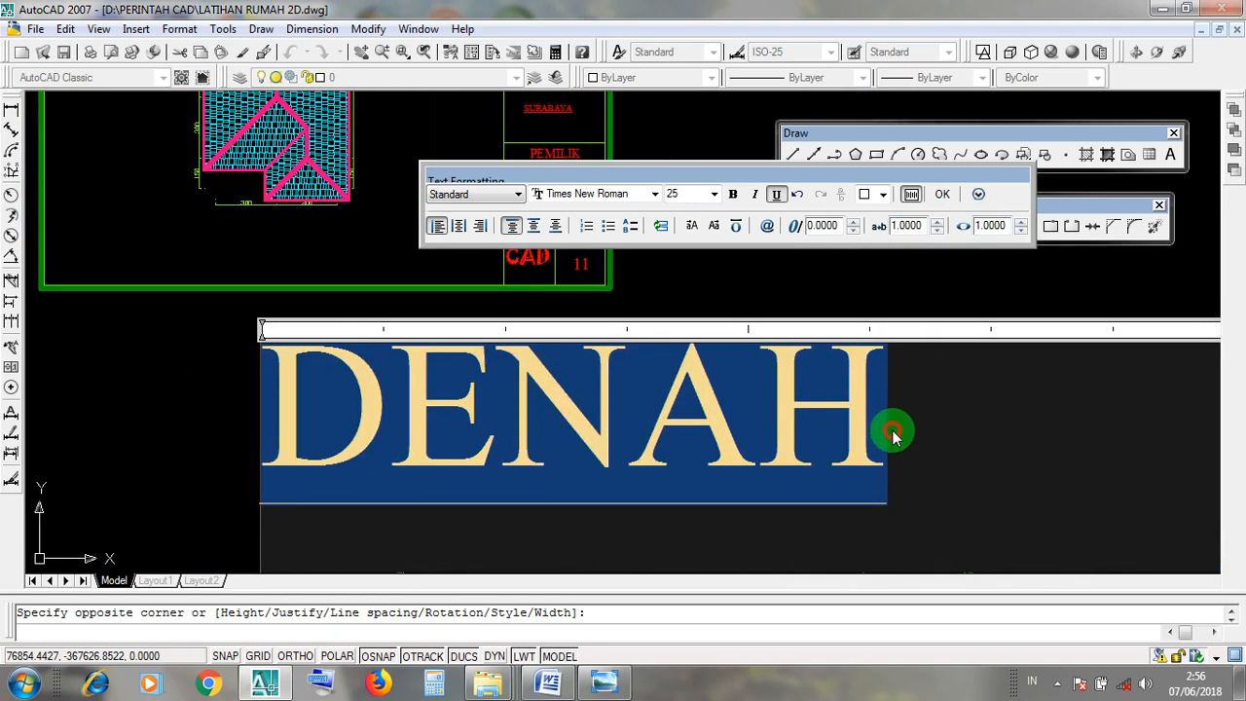
{"action": "left_click", "coordinate": [893, 433]}
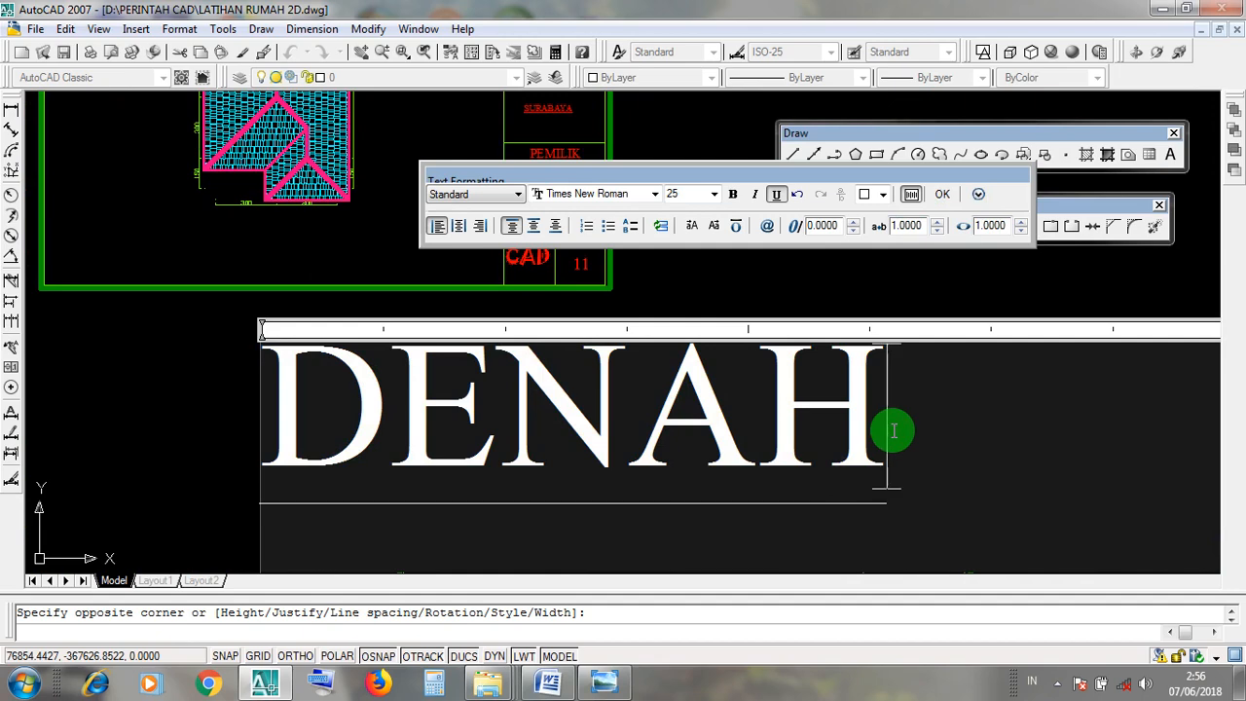
{"action": "key", "text": "Return"}
{"action": "scroll", "coordinate": [846, 470], "scroll_direction": "down", "scroll_amount": 3}
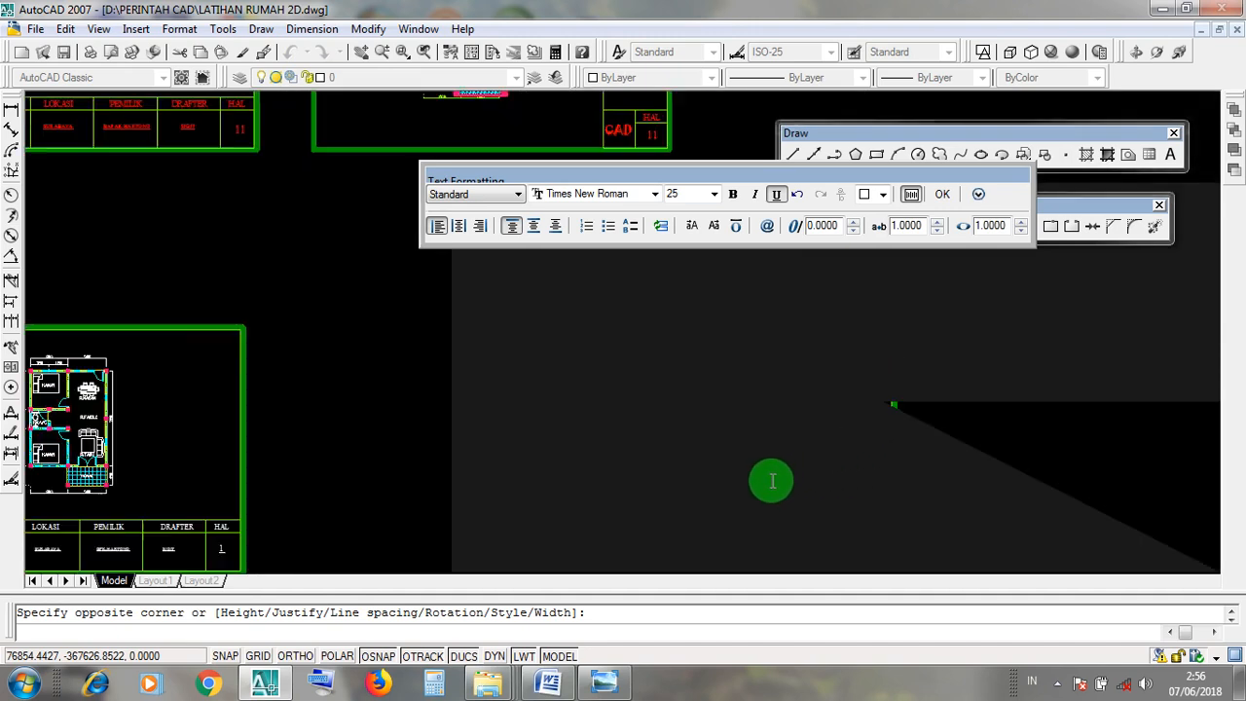
{"action": "middle_click_drag", "start_coordinate": [688, 399], "coordinate": [676, 423]}
{"action": "type", "text": "SKALA"}
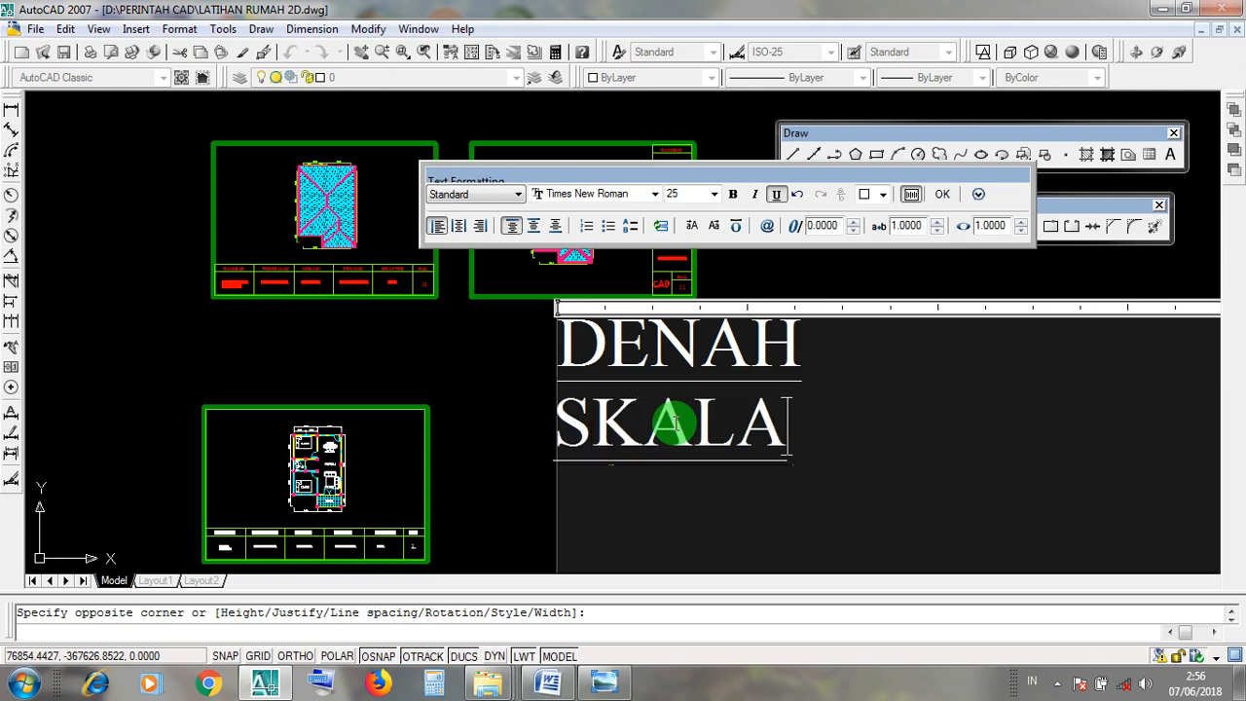
{"action": "type", "text": ".1"}
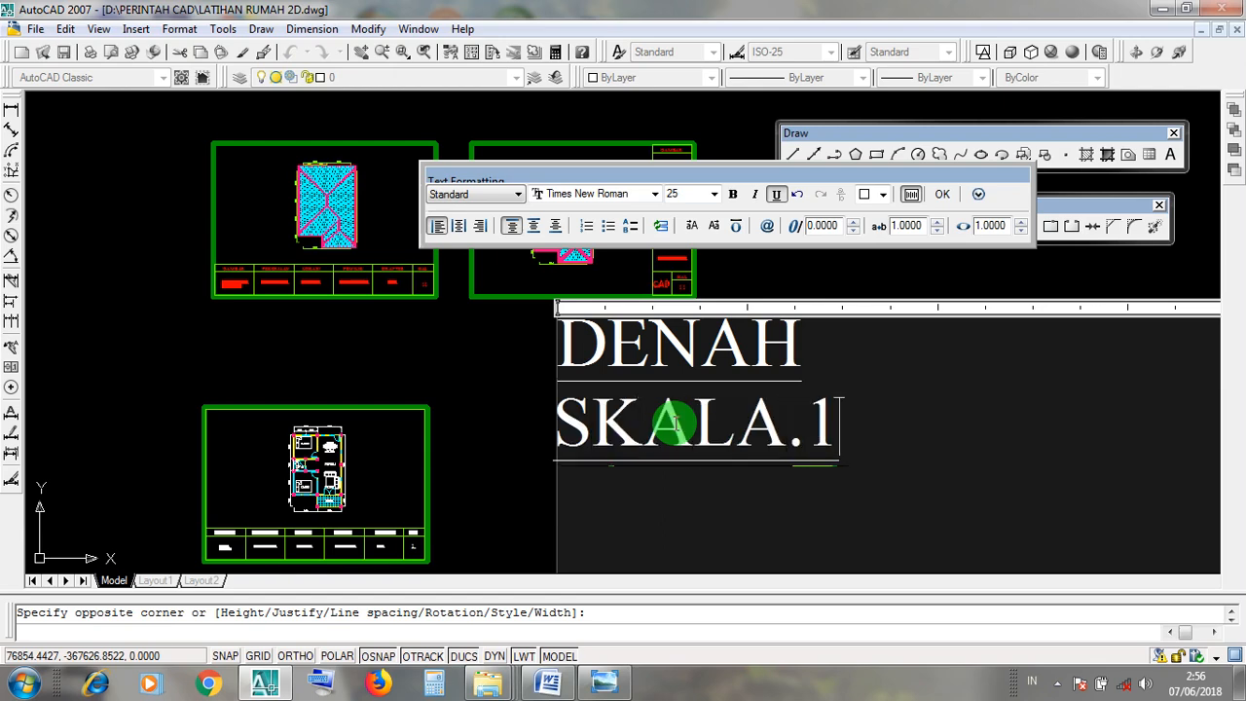
{"action": "type", "text": ":100"}
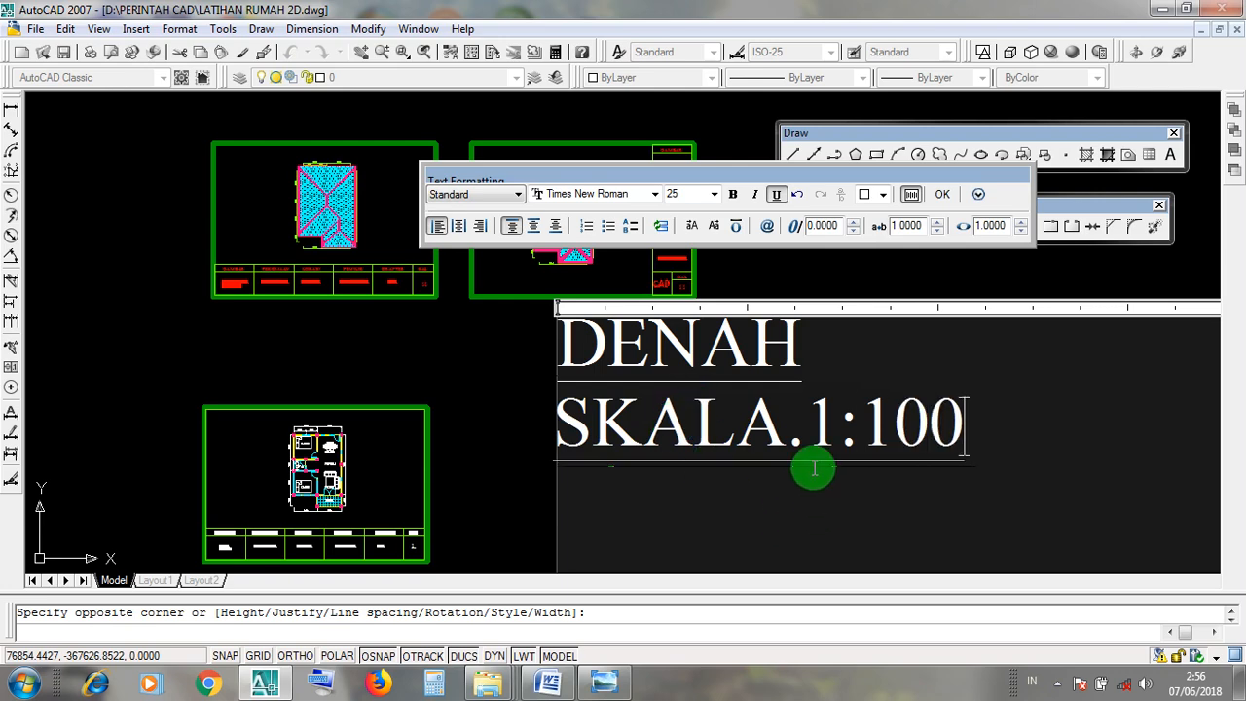
Format the SKALA.1:100 line as italic without underline at height 20, and finish the text
{"action": "scroll", "coordinate": [793, 443], "scroll_direction": "up", "scroll_amount": 1}
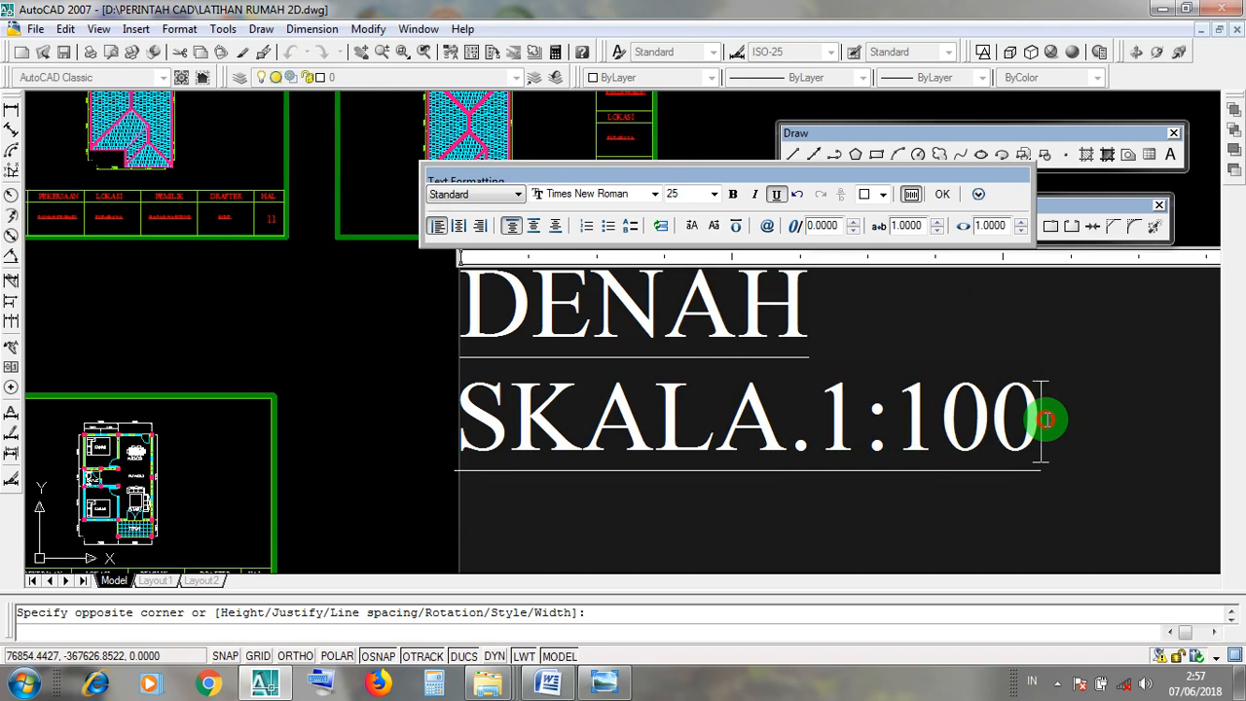
{"action": "left_click_drag", "start_coordinate": [1045, 419], "coordinate": [439, 418]}
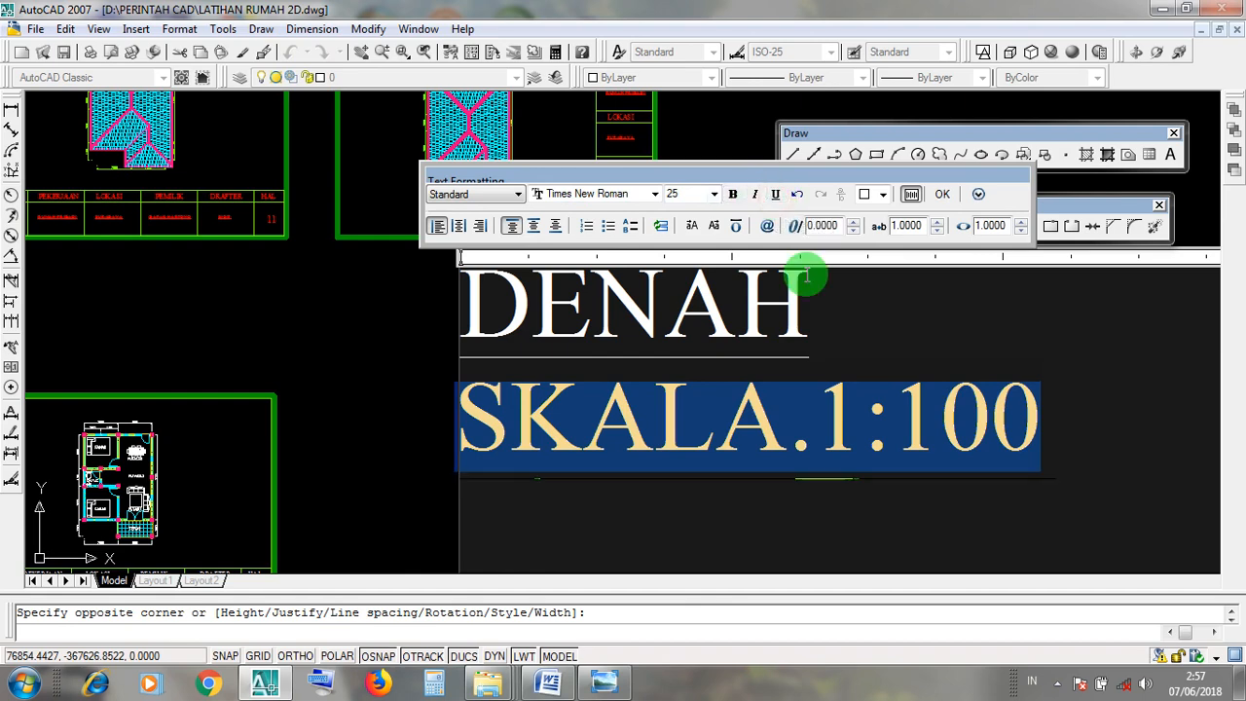
{"action": "left_click", "coordinate": [755, 195]}
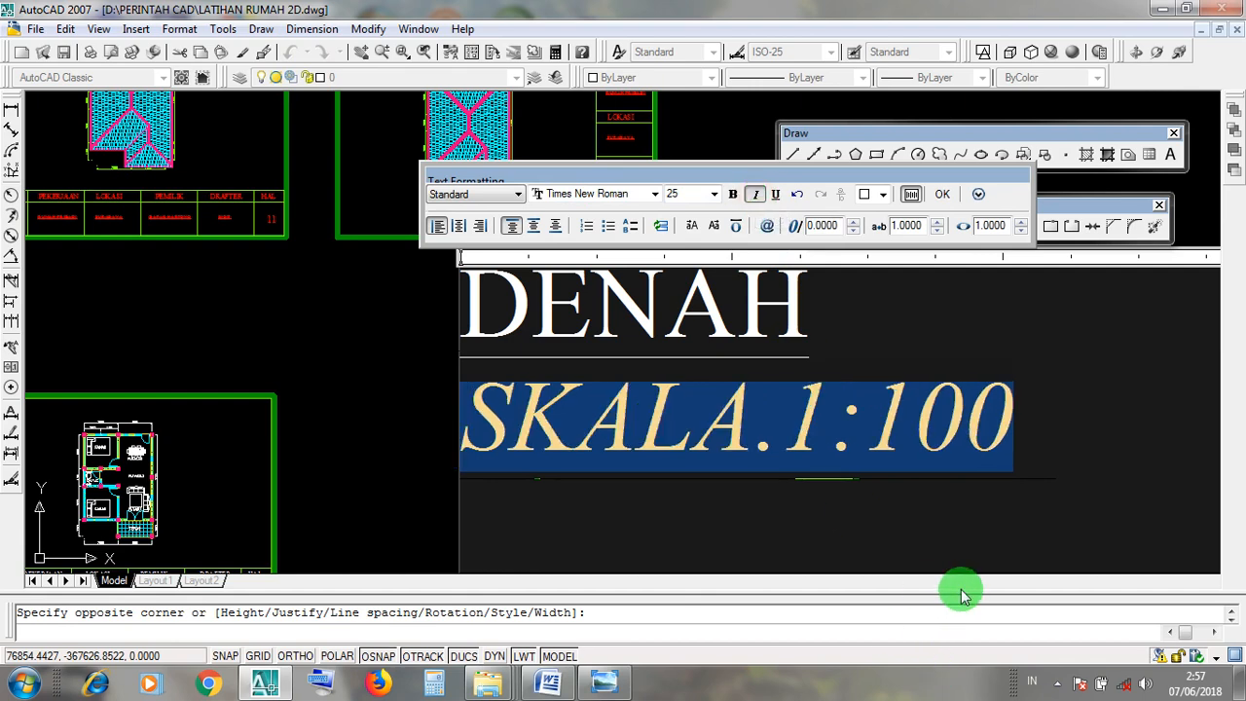
{"action": "left_click", "coordinate": [687, 194]}
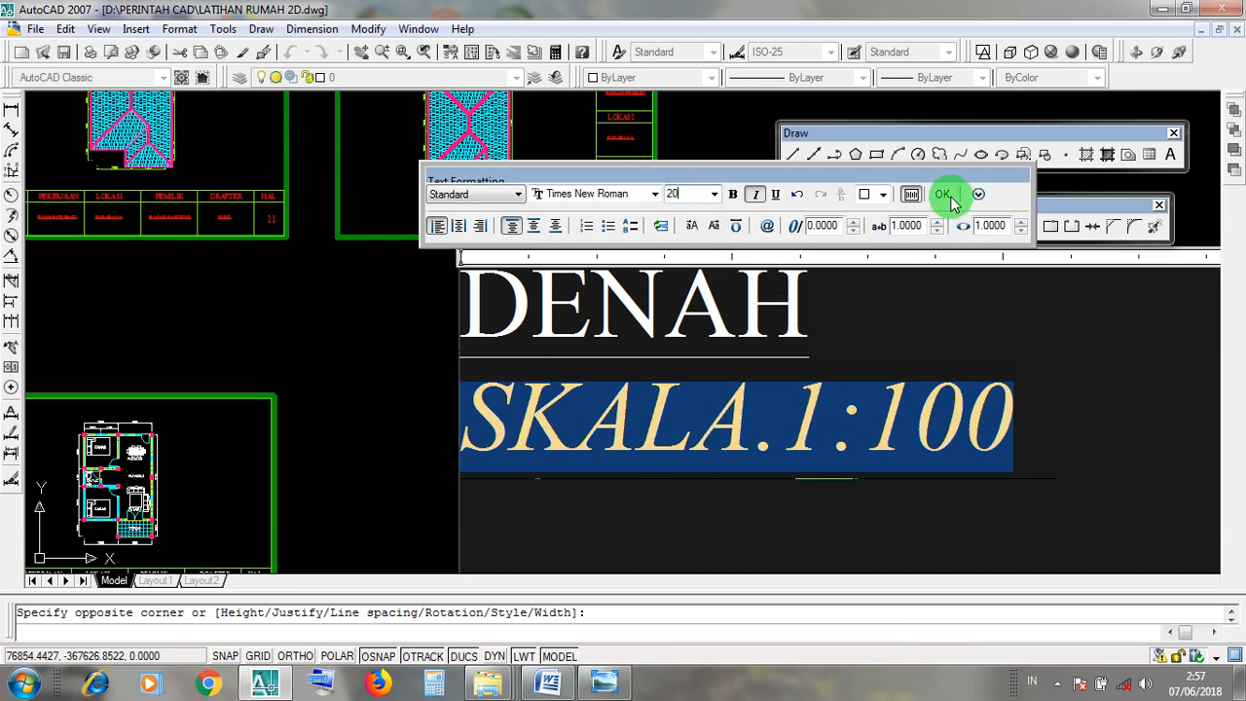
{"action": "key", "text": "Return"}
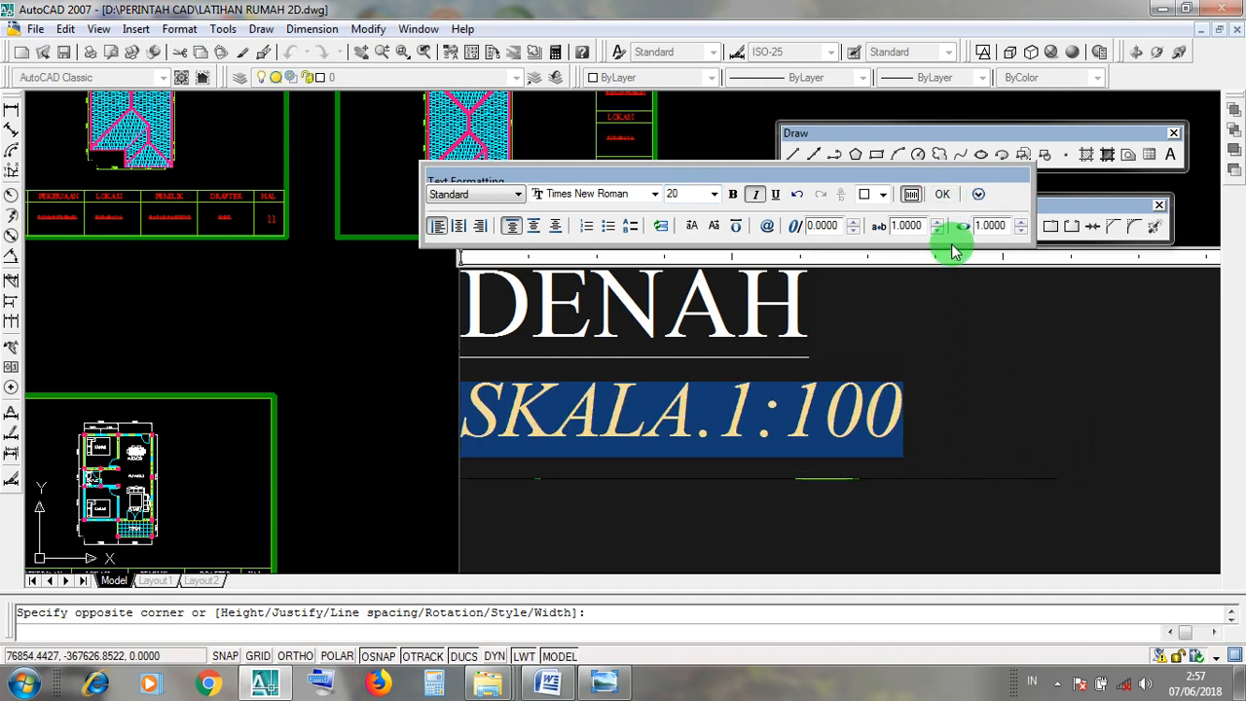
{"action": "left_click", "coordinate": [993, 444]}
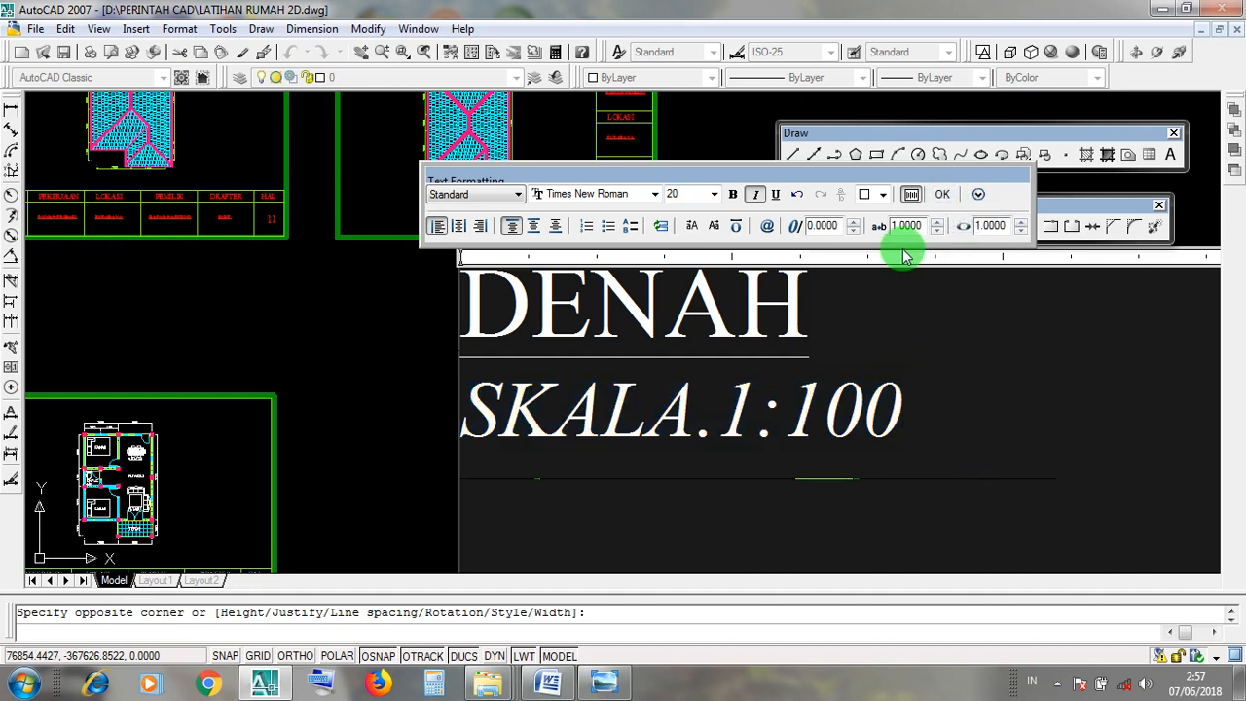
{"action": "left_click", "coordinate": [945, 196]}
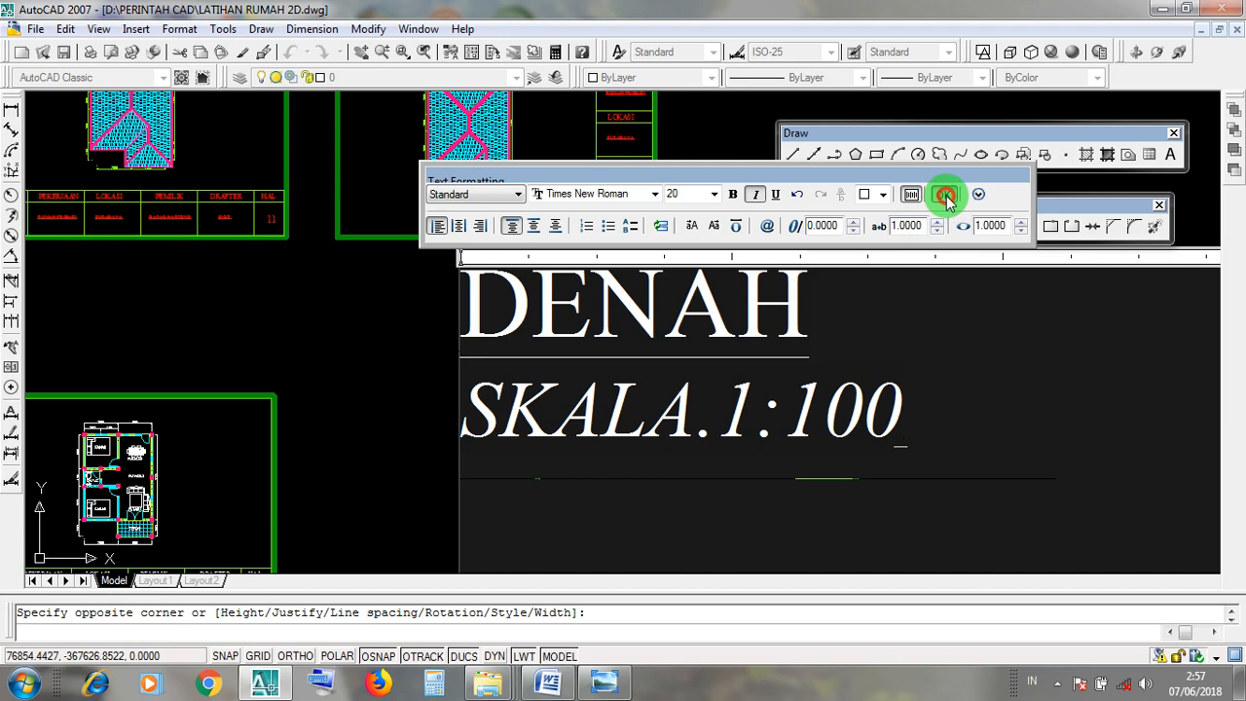
{"action": "scroll", "coordinate": [915, 428], "scroll_direction": "up", "scroll_amount": 5}
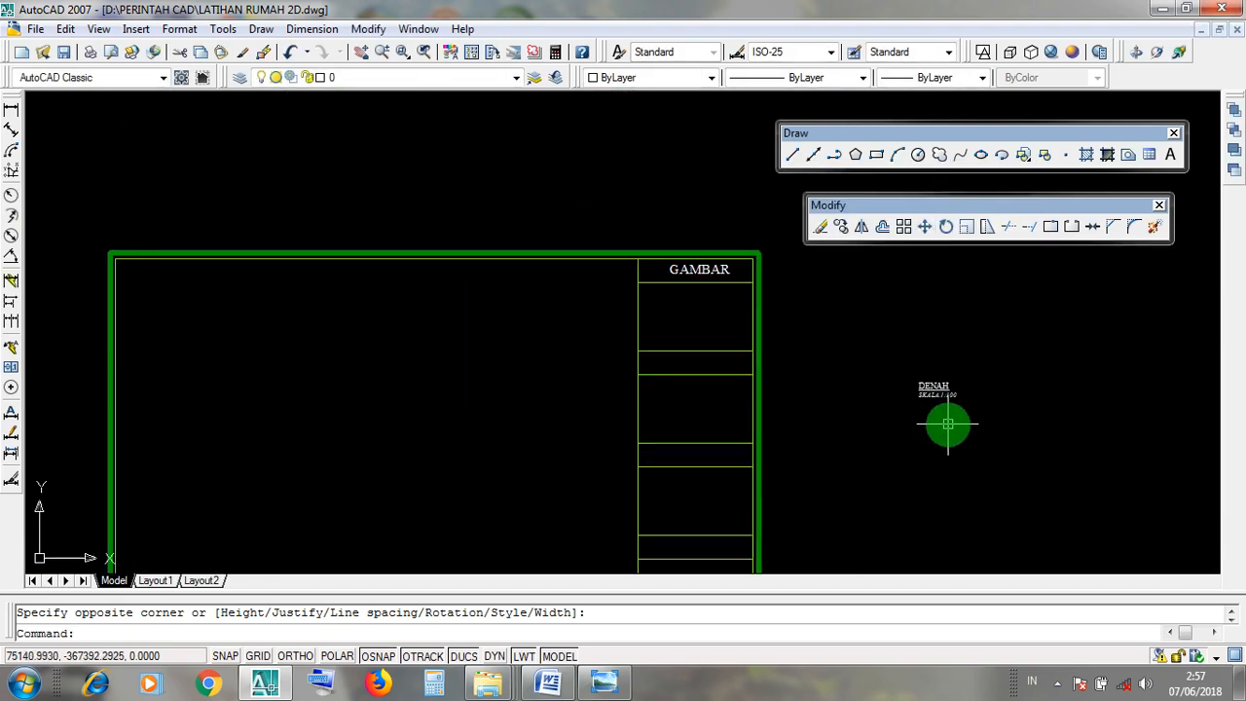
{"action": "scroll", "coordinate": [973, 355], "scroll_direction": "up", "scroll_amount": 4}
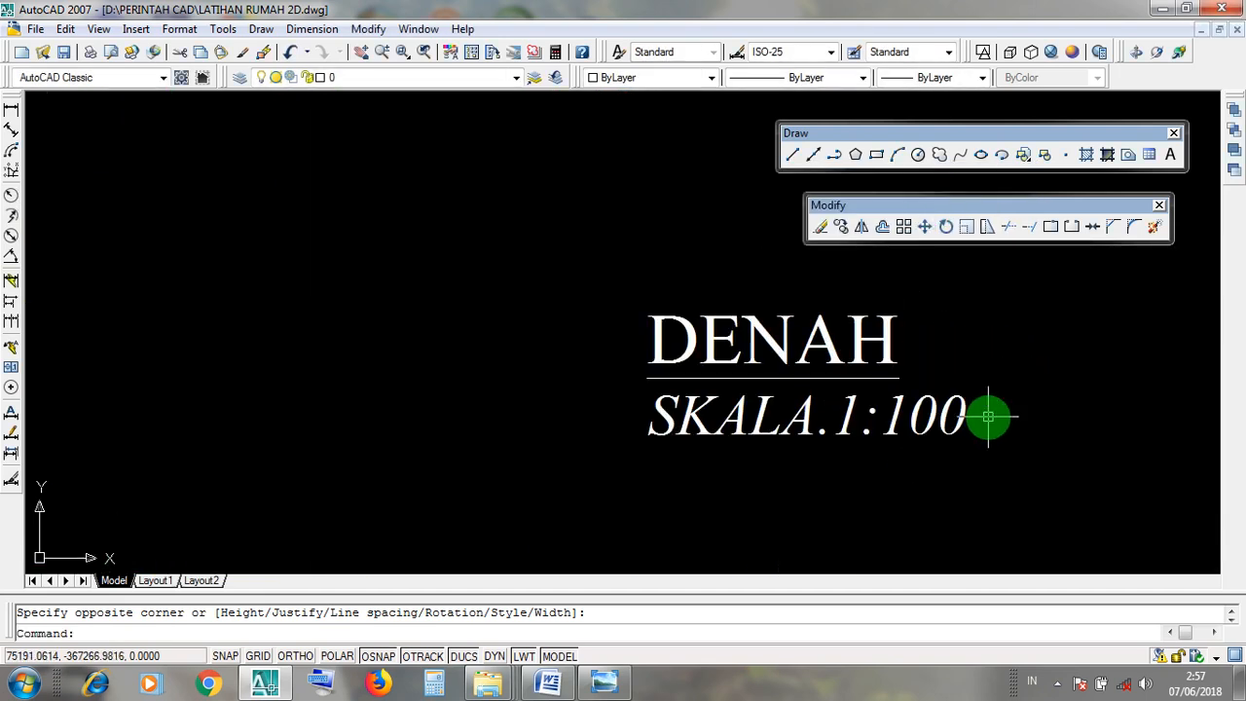
{"action": "scroll", "coordinate": [988, 417], "scroll_direction": "down", "scroll_amount": 7}
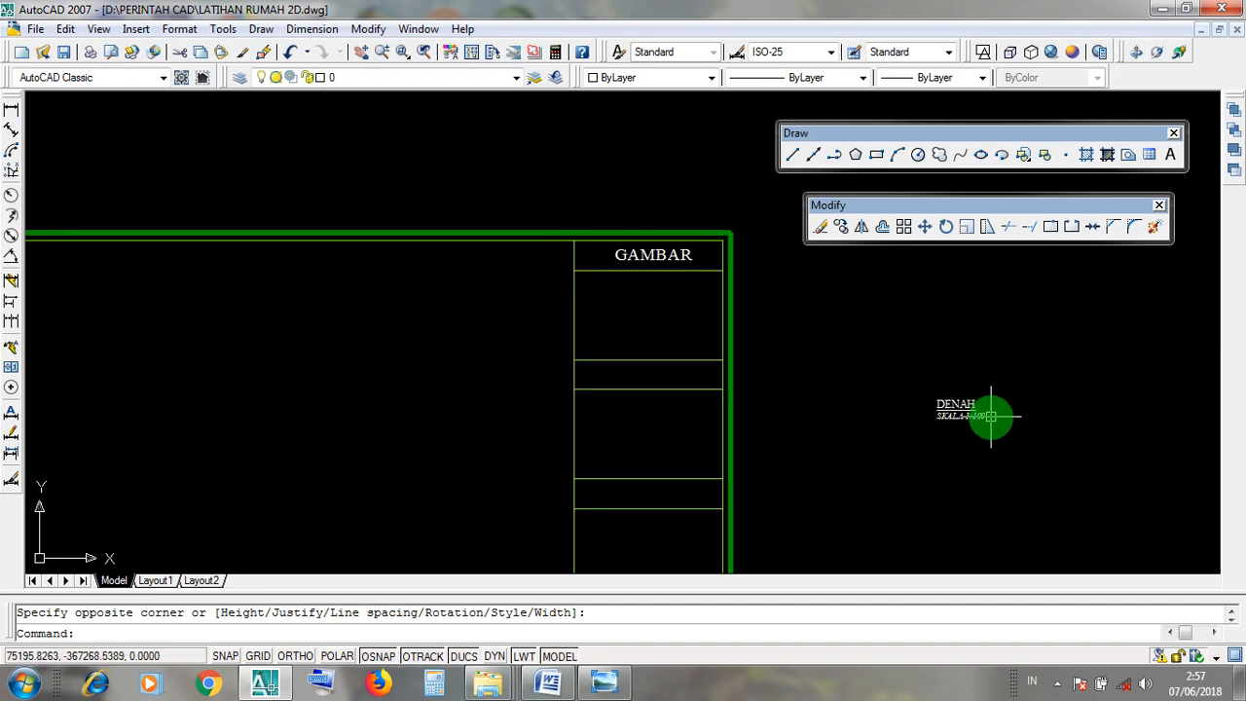
{"action": "left_click", "coordinate": [948, 416]}
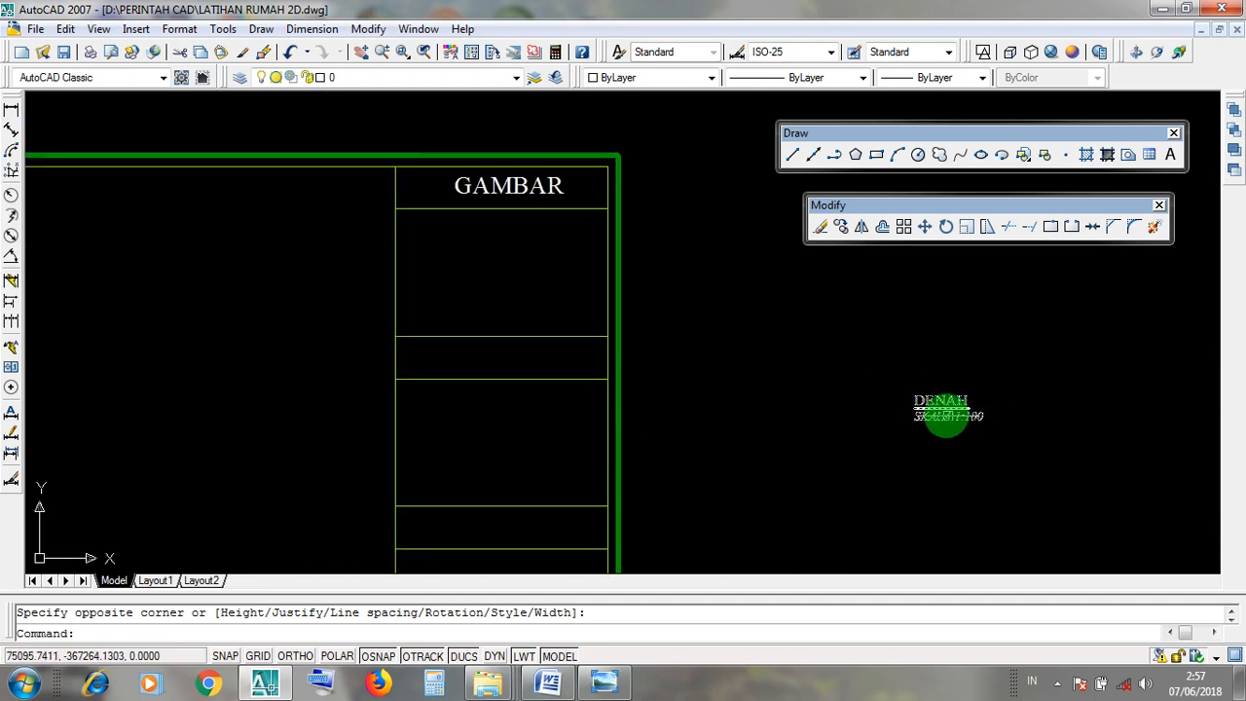
{"action": "left_click", "coordinate": [497, 277]}
{"action": "left_click", "coordinate": [471, 256]}
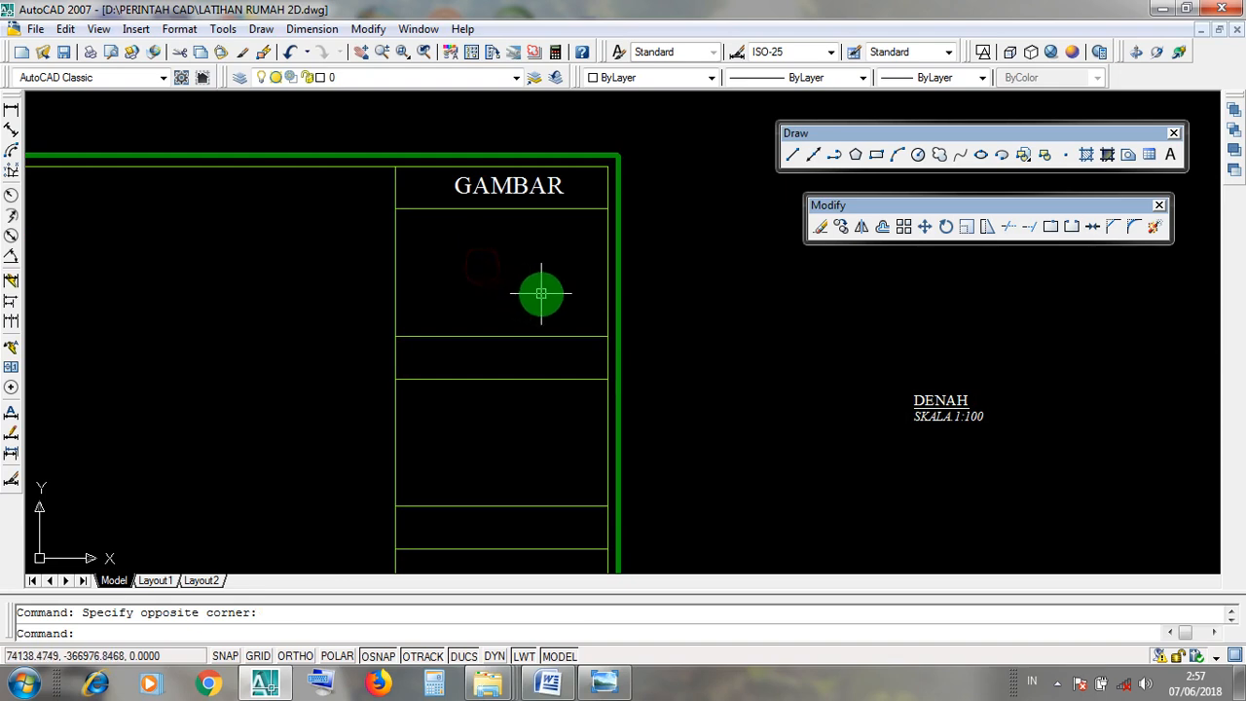
{"action": "left_click", "coordinate": [542, 293]}
{"action": "left_click", "coordinate": [478, 259]}
{"action": "scroll", "coordinate": [596, 303], "scroll_direction": "down", "scroll_amount": 5}
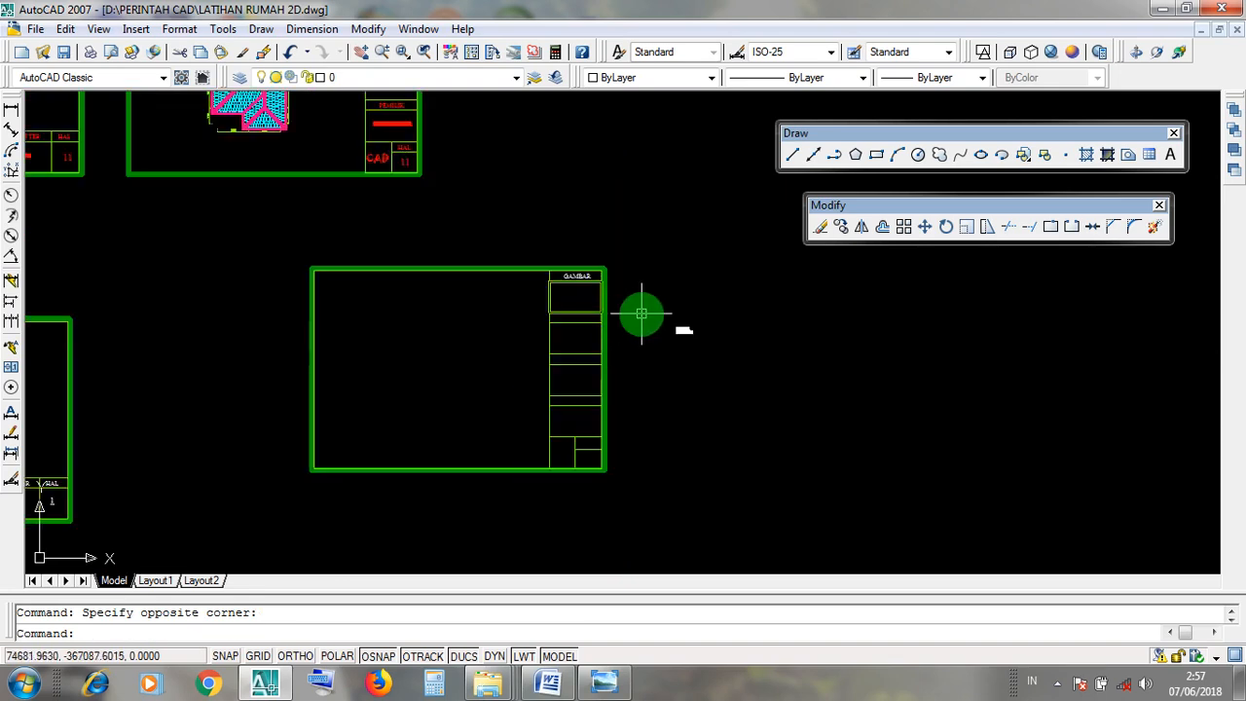
Move the DENAH SKALA.1:100 text from outside the sheet into the empty cell below the GAMBAR heading
{"action": "scroll", "coordinate": [642, 314], "scroll_direction": "up", "scroll_amount": 8}
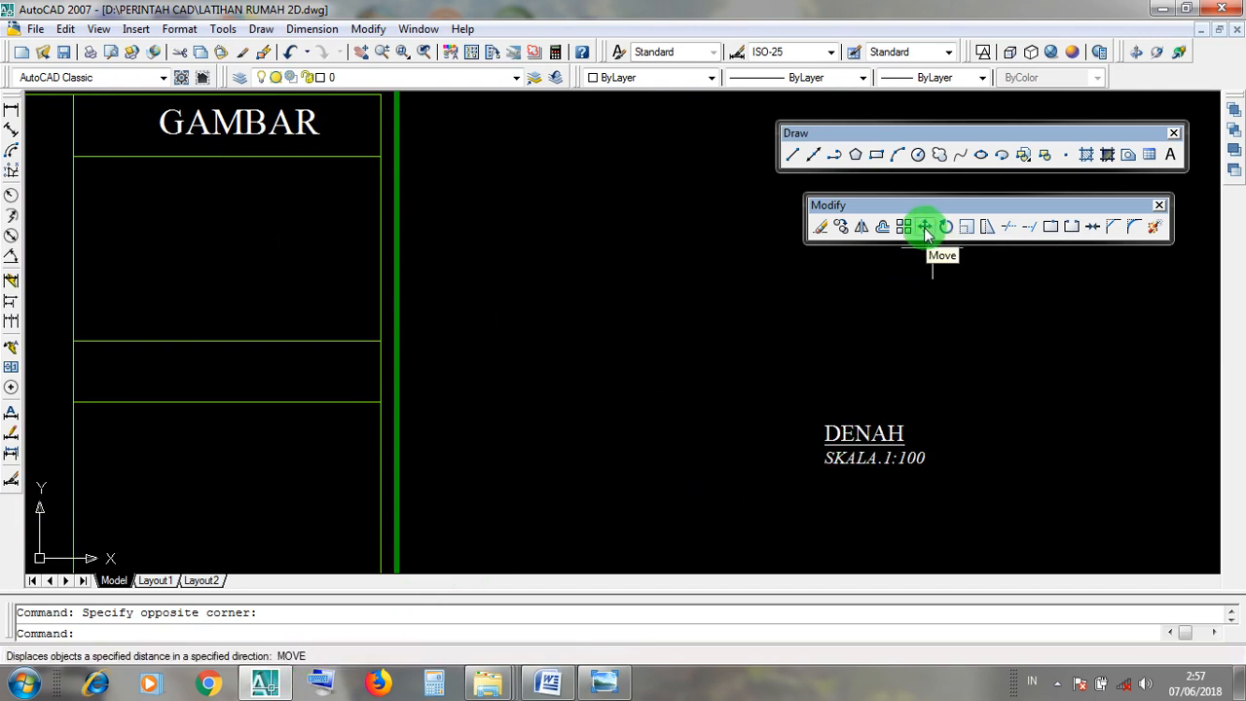
{"action": "left_click", "coordinate": [919, 492]}
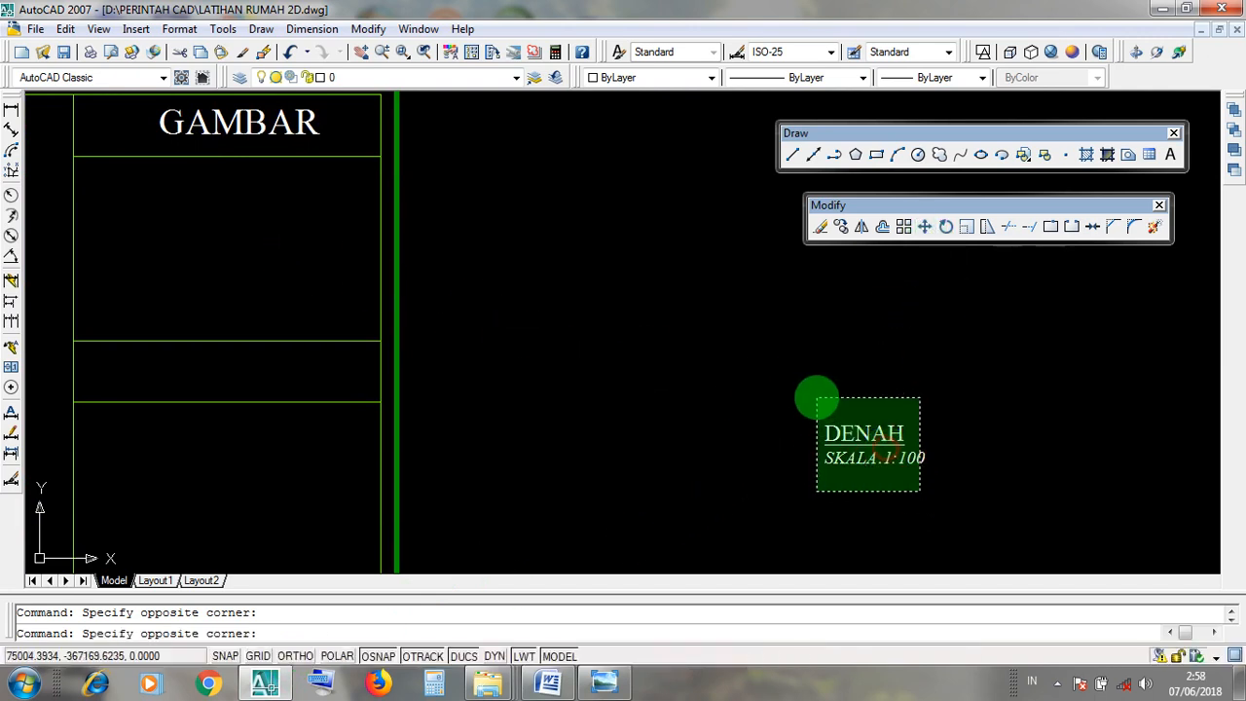
{"action": "left_click", "coordinate": [807, 398]}
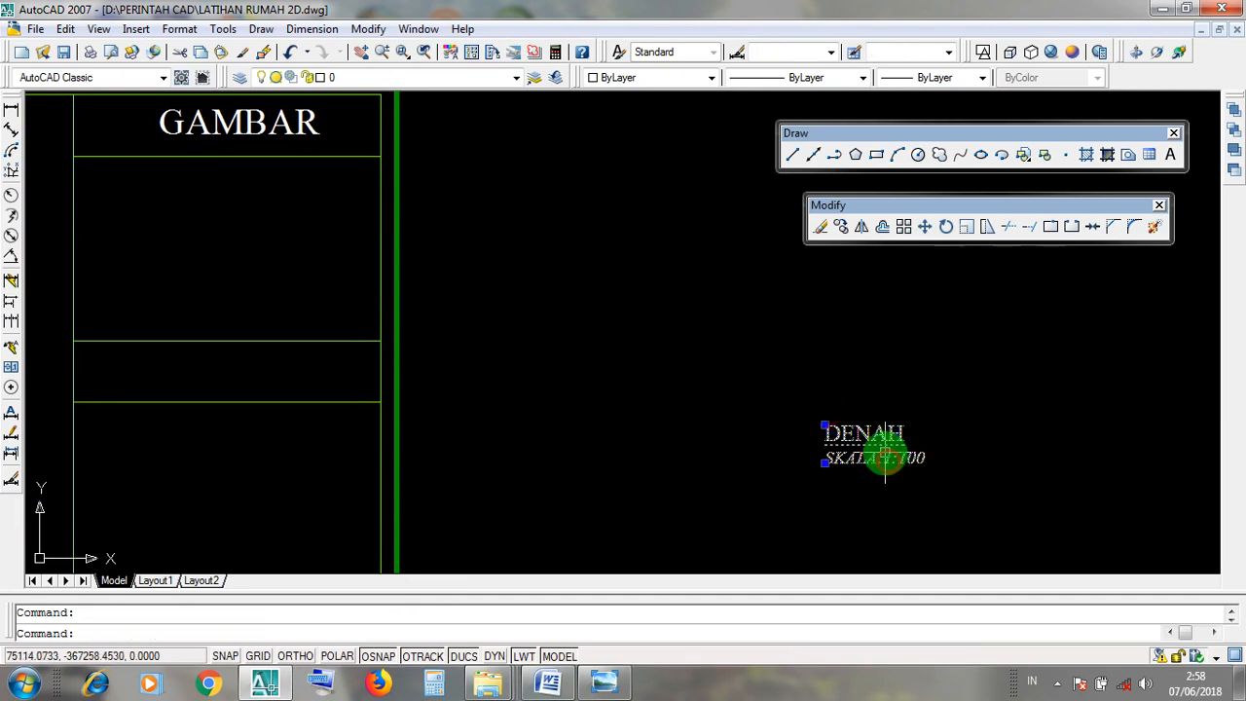
{"action": "left_click", "coordinate": [926, 228]}
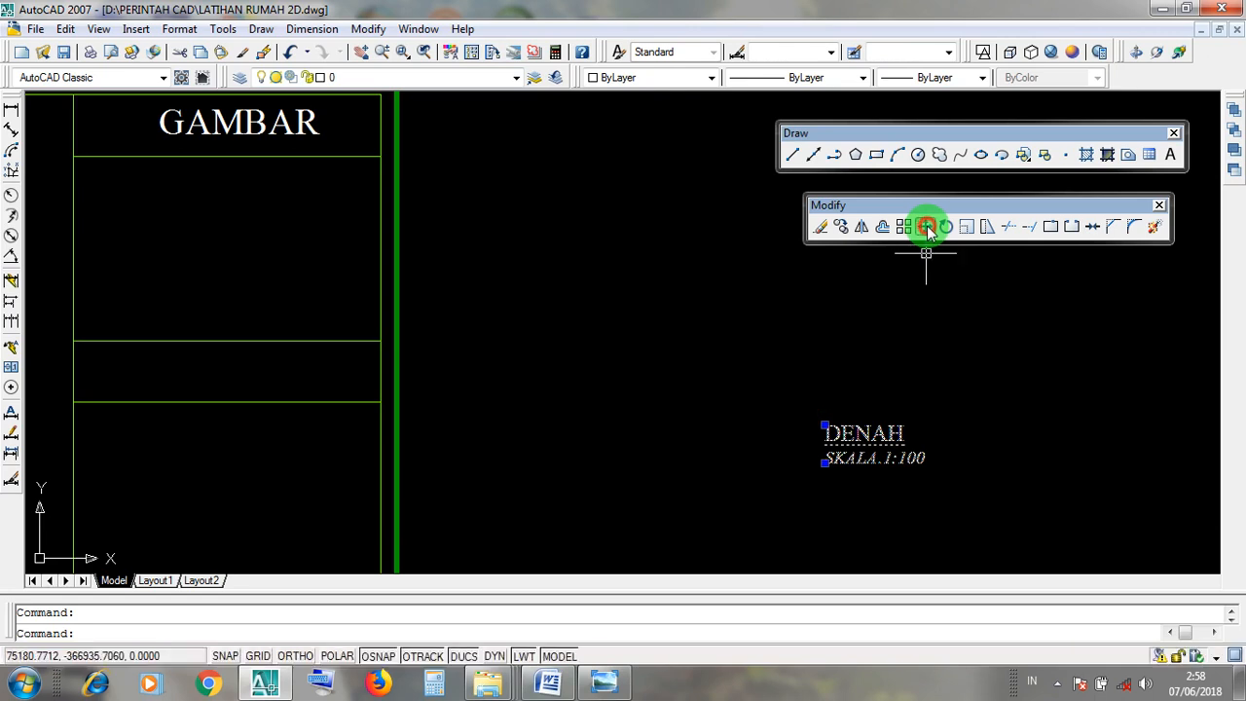
{"action": "left_click", "coordinate": [866, 445]}
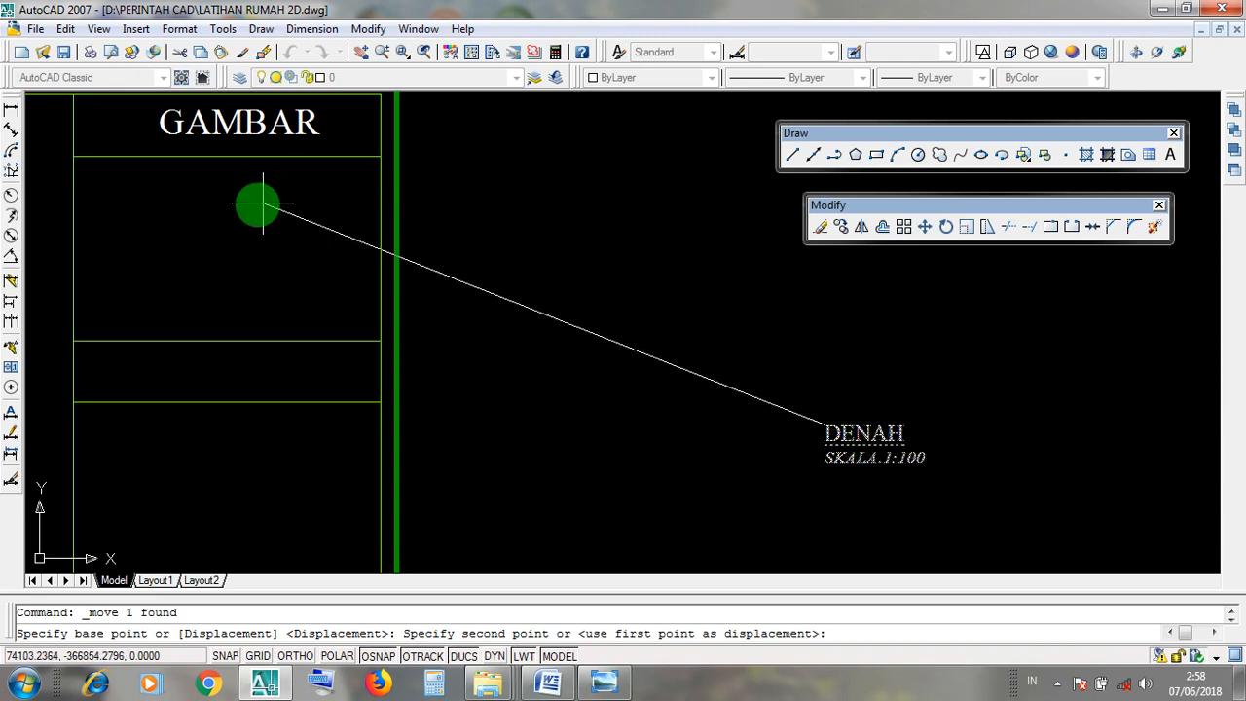
{"action": "left_click", "coordinate": [186, 230]}
{"action": "scroll", "coordinate": [562, 306], "scroll_direction": "down", "scroll_amount": 2}
{"action": "scroll", "coordinate": [437, 270], "scroll_direction": "down", "scroll_amount": 3}
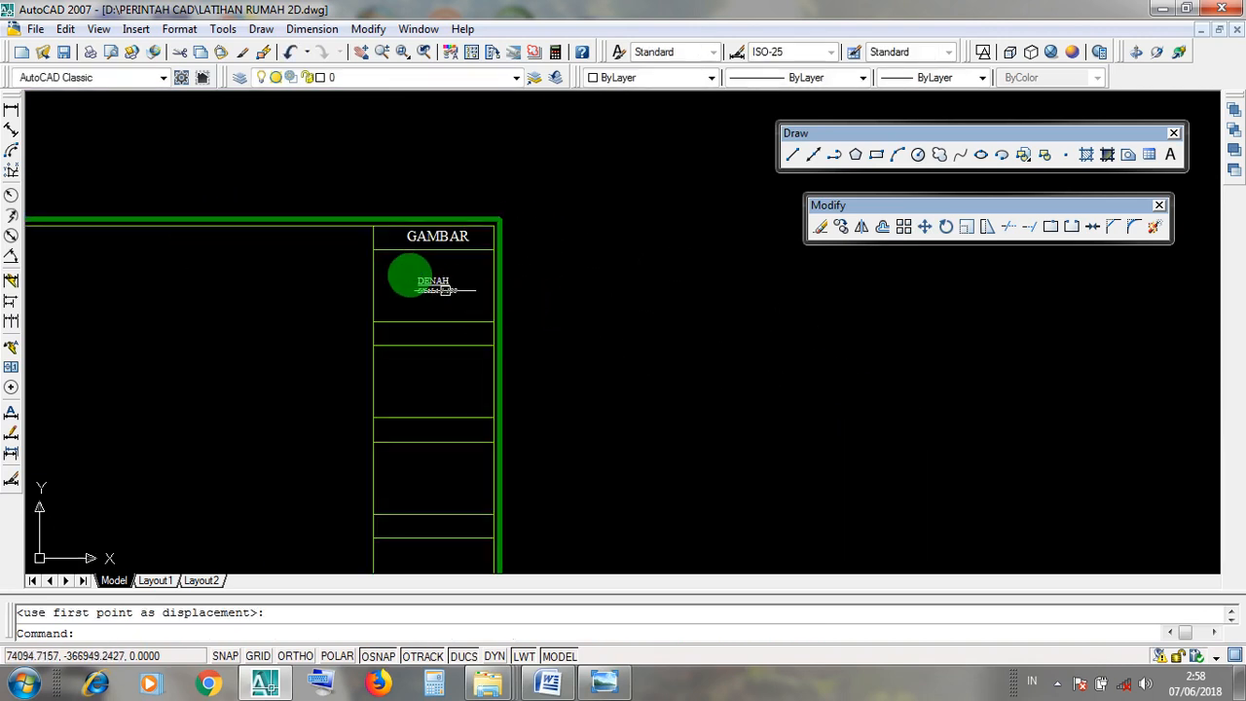
{"action": "scroll", "coordinate": [425, 216], "scroll_direction": "up", "scroll_amount": 3}
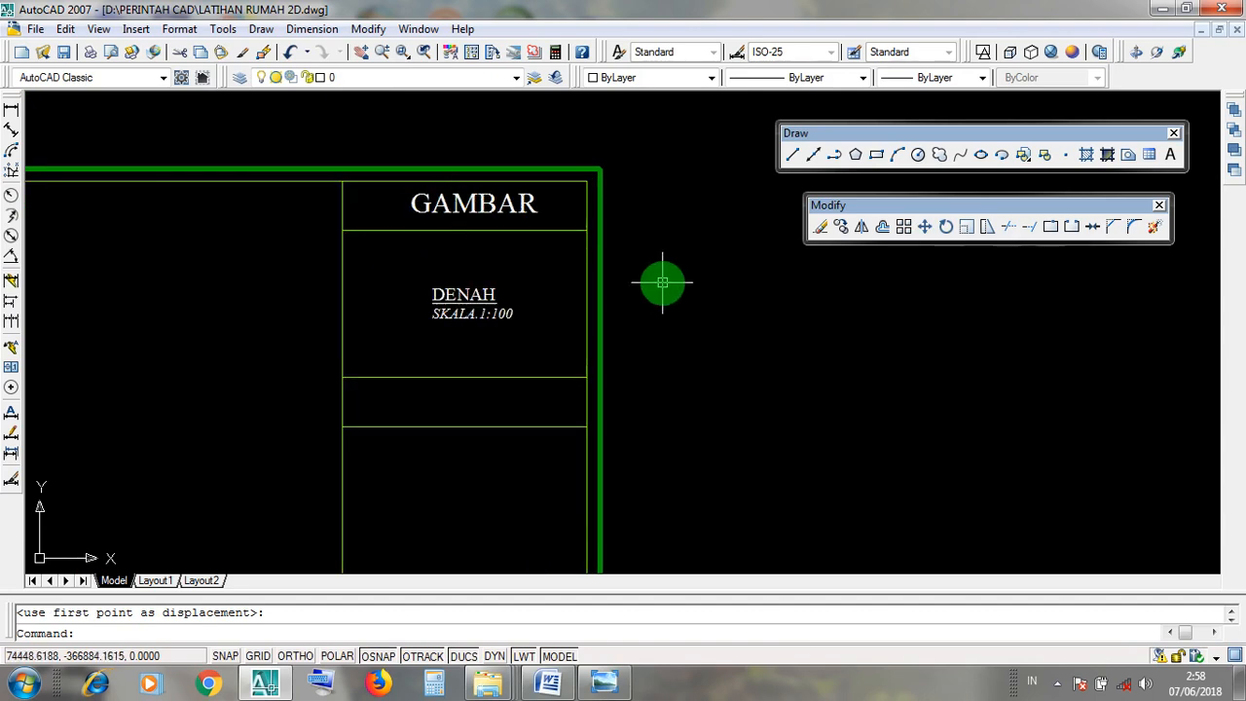
{"action": "scroll", "coordinate": [663, 282], "scroll_direction": "down", "scroll_amount": 3}
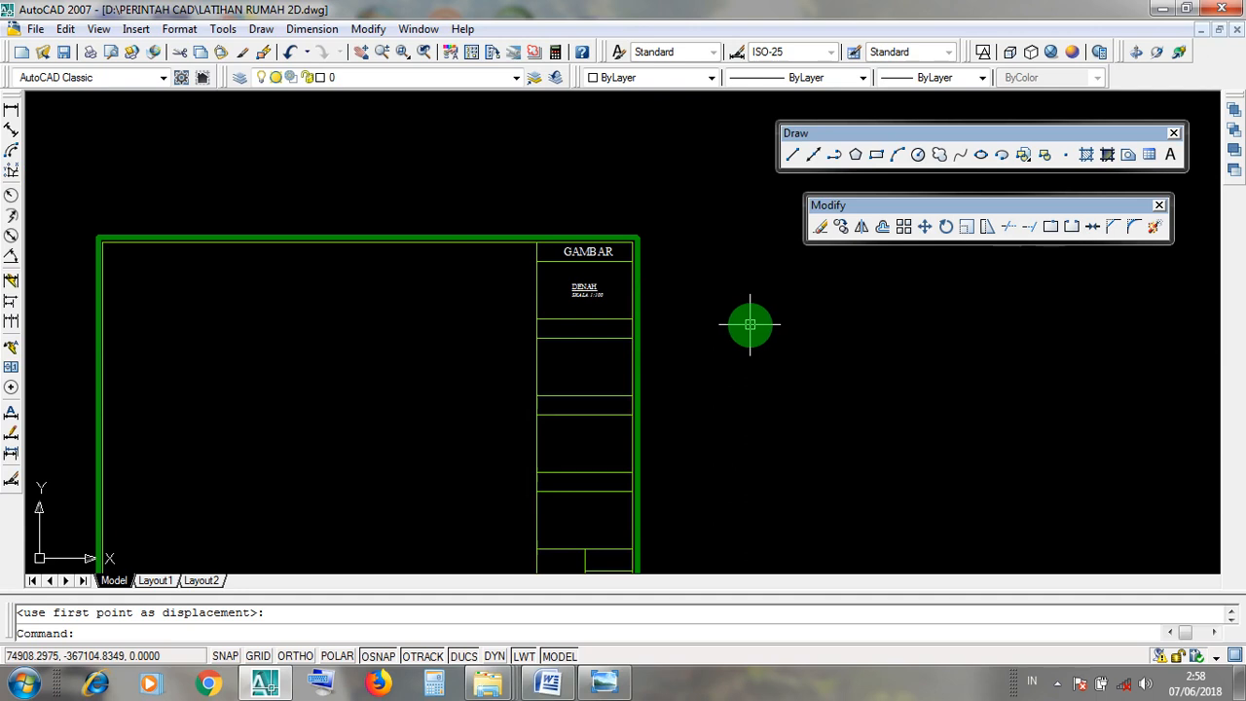
Examine the finished roof plan sheet's title block for the headings and entries that follow the drawing title
{"action": "scroll", "coordinate": [723, 336], "scroll_direction": "down", "scroll_amount": 3}
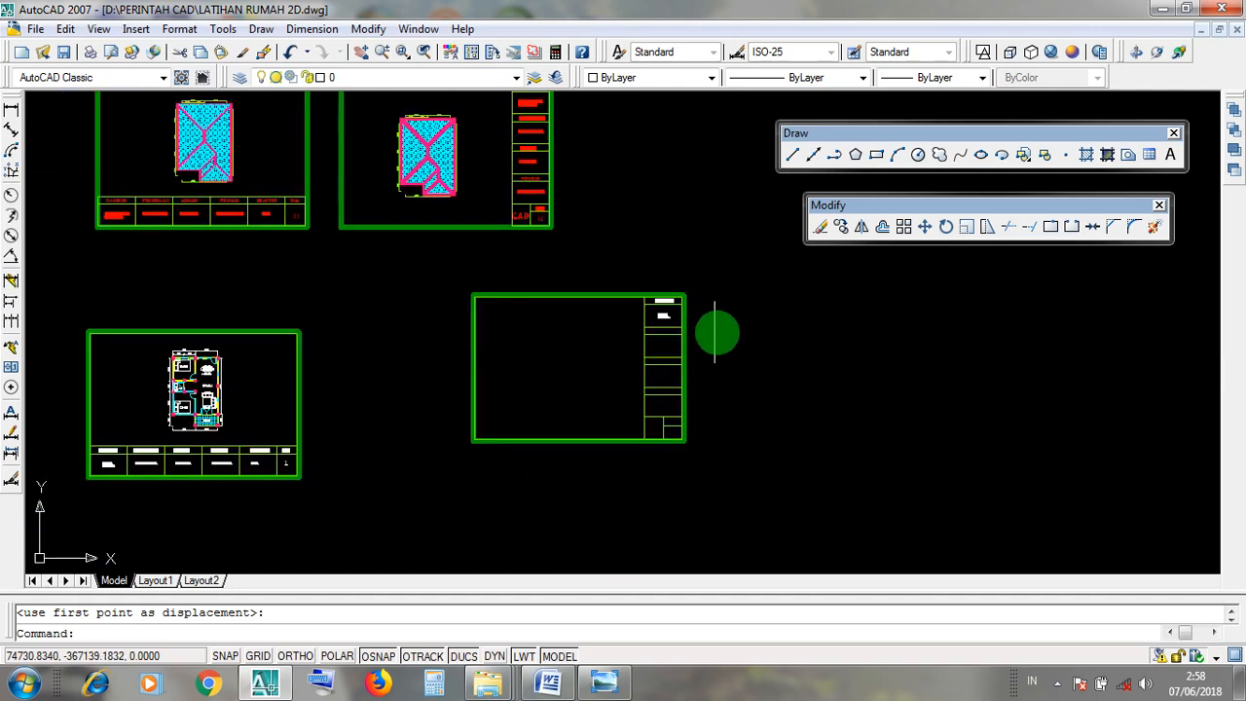
{"action": "scroll", "coordinate": [765, 319], "scroll_direction": "up", "scroll_amount": 3}
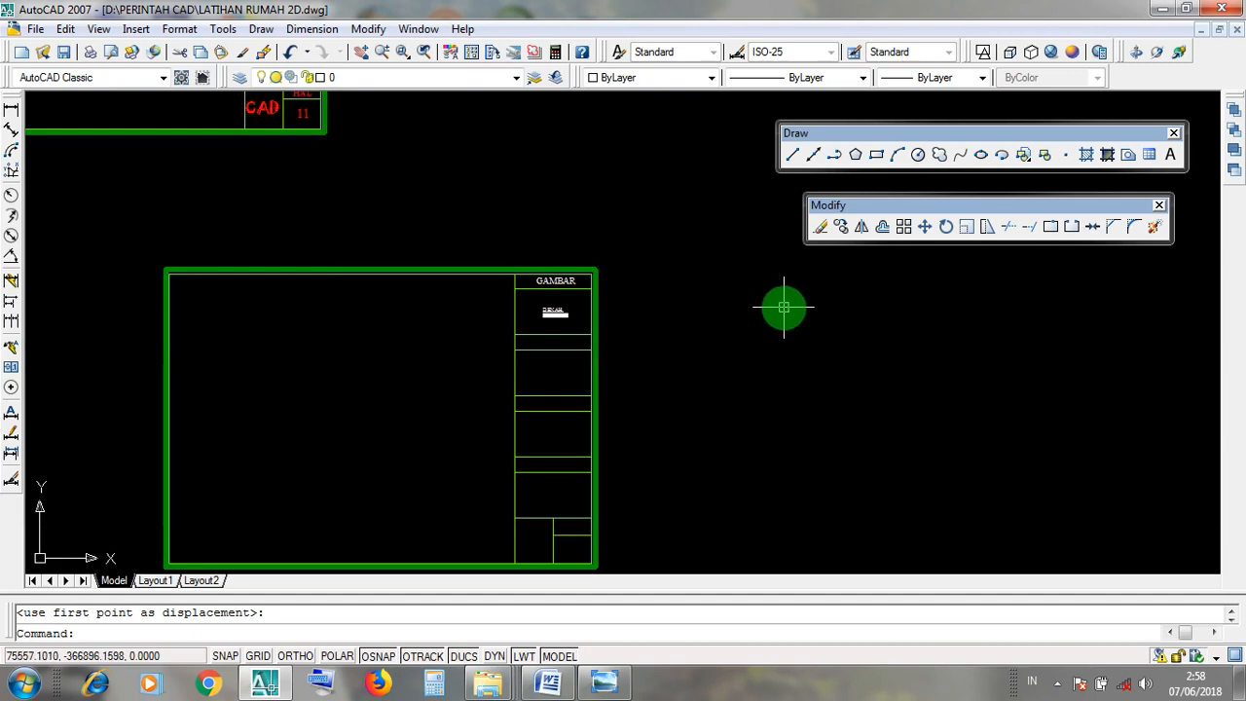
{"action": "scroll", "coordinate": [587, 308], "scroll_direction": "up", "scroll_amount": 6}
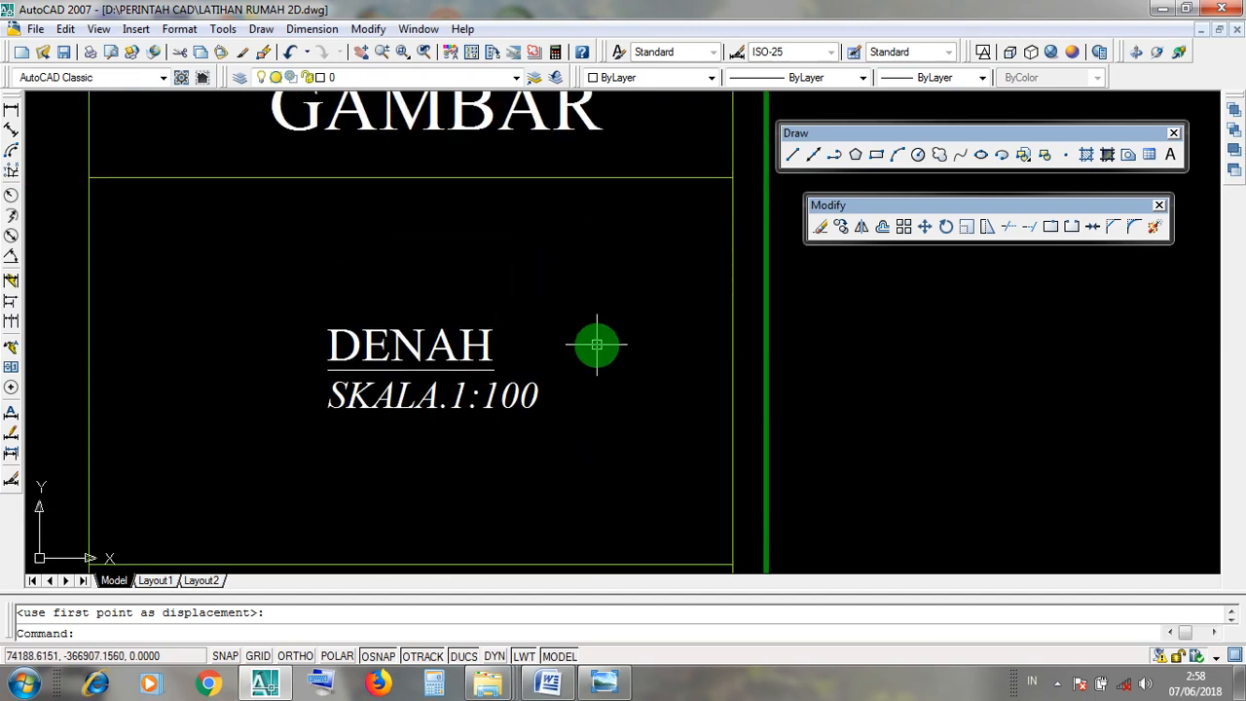
{"action": "scroll", "coordinate": [597, 341], "scroll_direction": "down", "scroll_amount": 10}
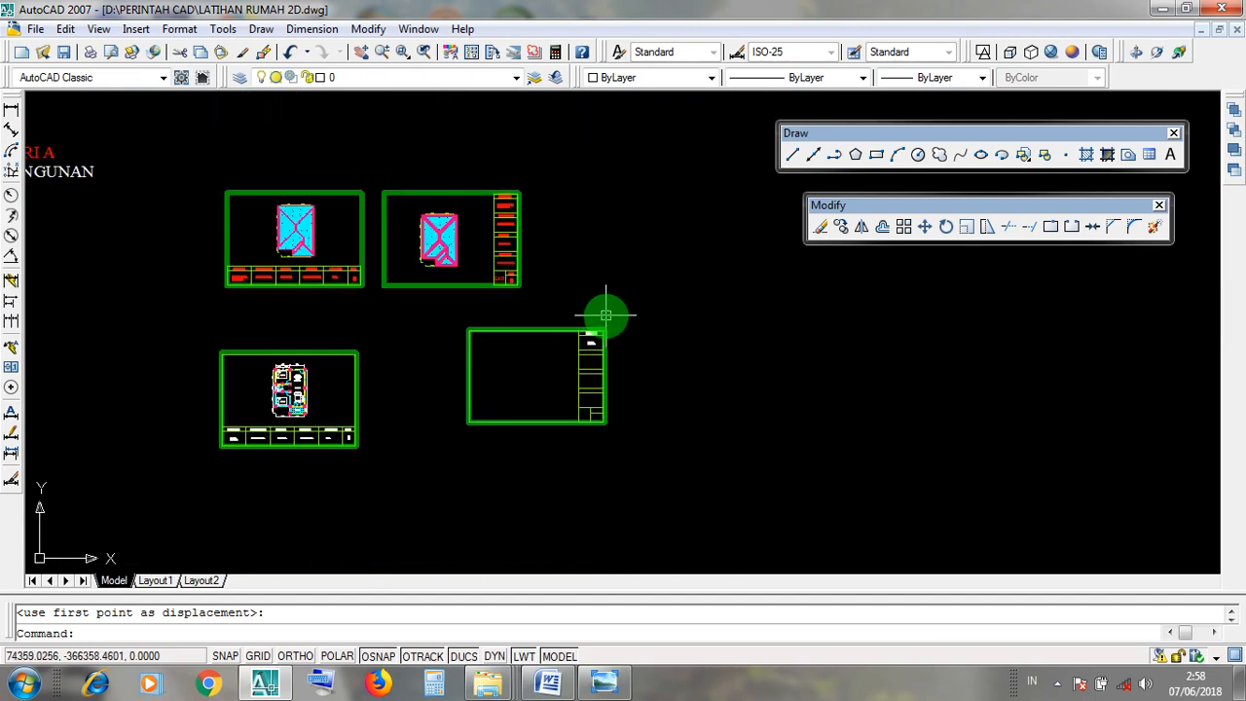
{"action": "scroll", "coordinate": [496, 233], "scroll_direction": "up", "scroll_amount": 8}
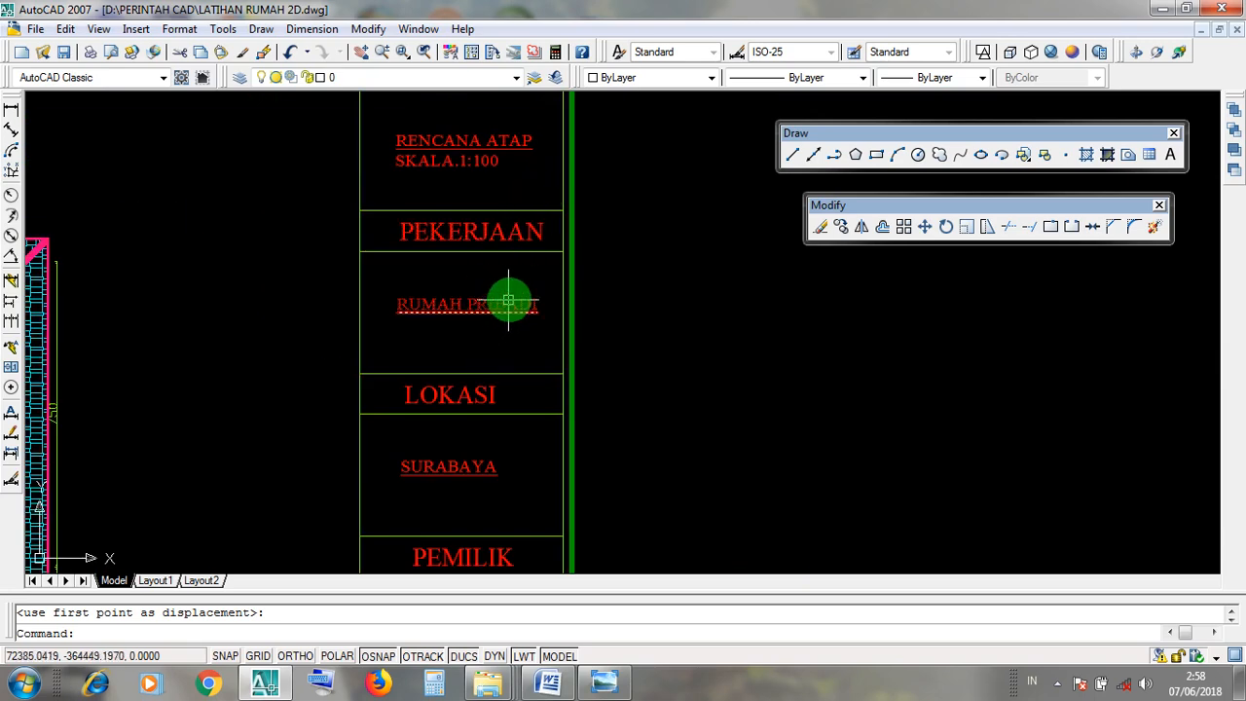
{"action": "scroll", "coordinate": [511, 298], "scroll_direction": "down", "scroll_amount": 4}
{"action": "middle_click_drag", "start_coordinate": [619, 391], "coordinate": [415, 125]}
{"action": "scroll", "coordinate": [591, 454], "scroll_direction": "up", "scroll_amount": 5}
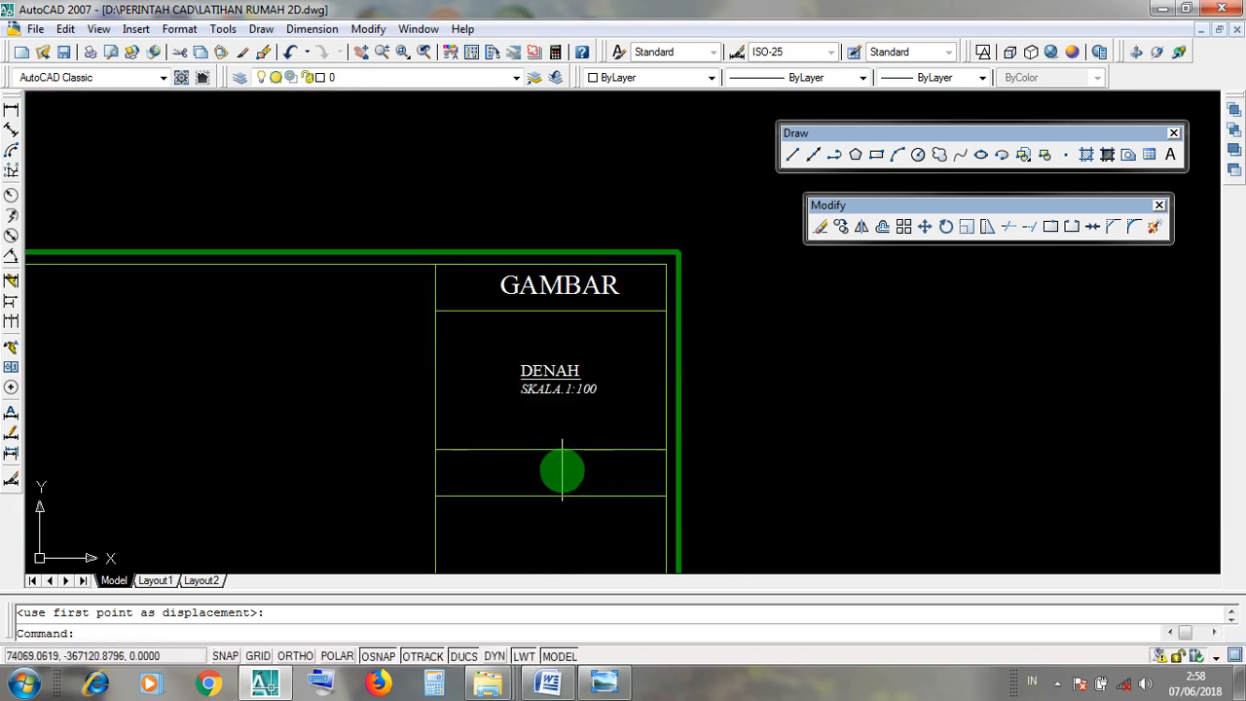
{"action": "left_click", "coordinate": [627, 483]}
{"action": "left_click", "coordinate": [488, 465]}
{"action": "middle_click_drag", "start_coordinate": [542, 444], "coordinate": [528, 258]}
{"action": "left_click", "coordinate": [605, 422]}
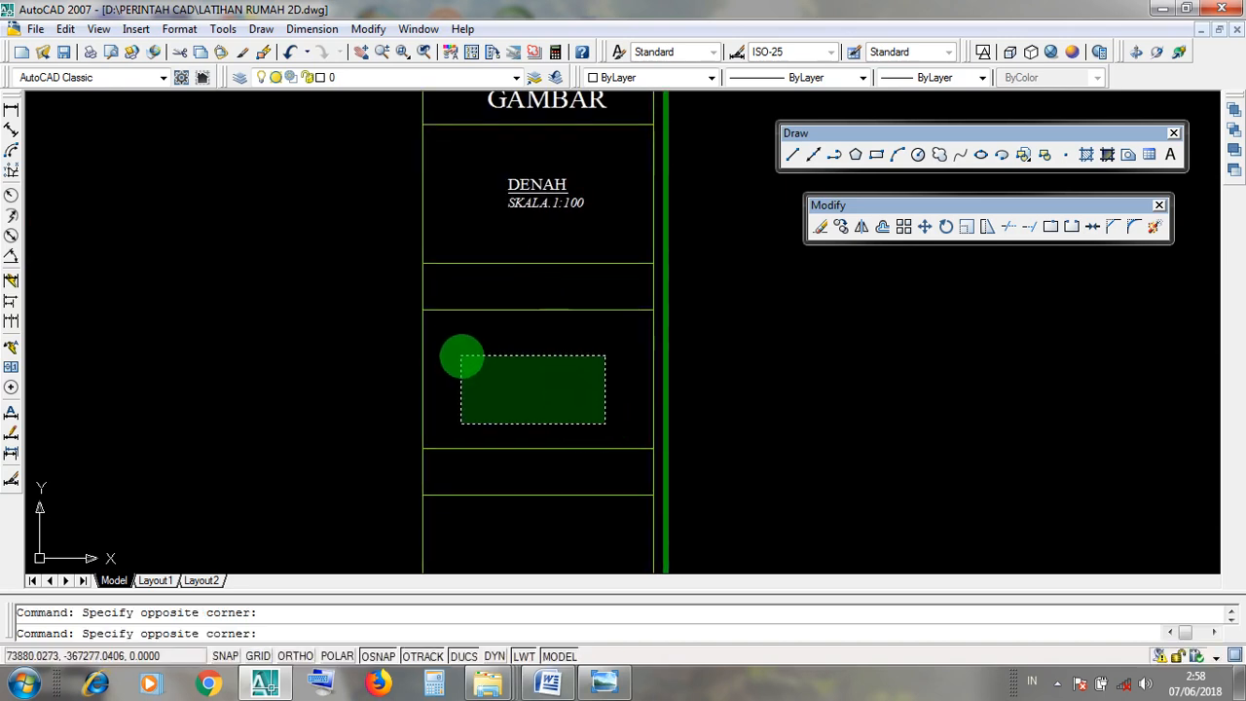
{"action": "left_click", "coordinate": [462, 355]}
{"action": "middle_click_drag", "start_coordinate": [606, 303], "coordinate": [617, 384]}
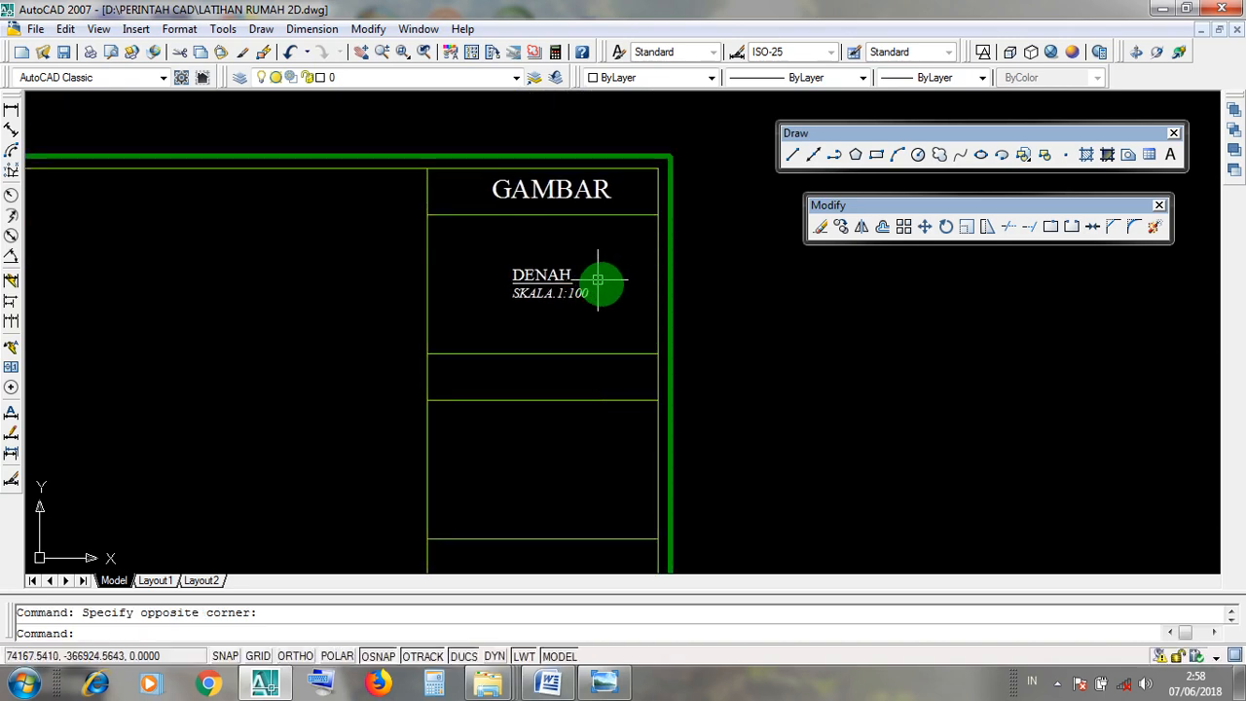
{"action": "middle_click_drag", "start_coordinate": [598, 279], "coordinate": [568, 237]}
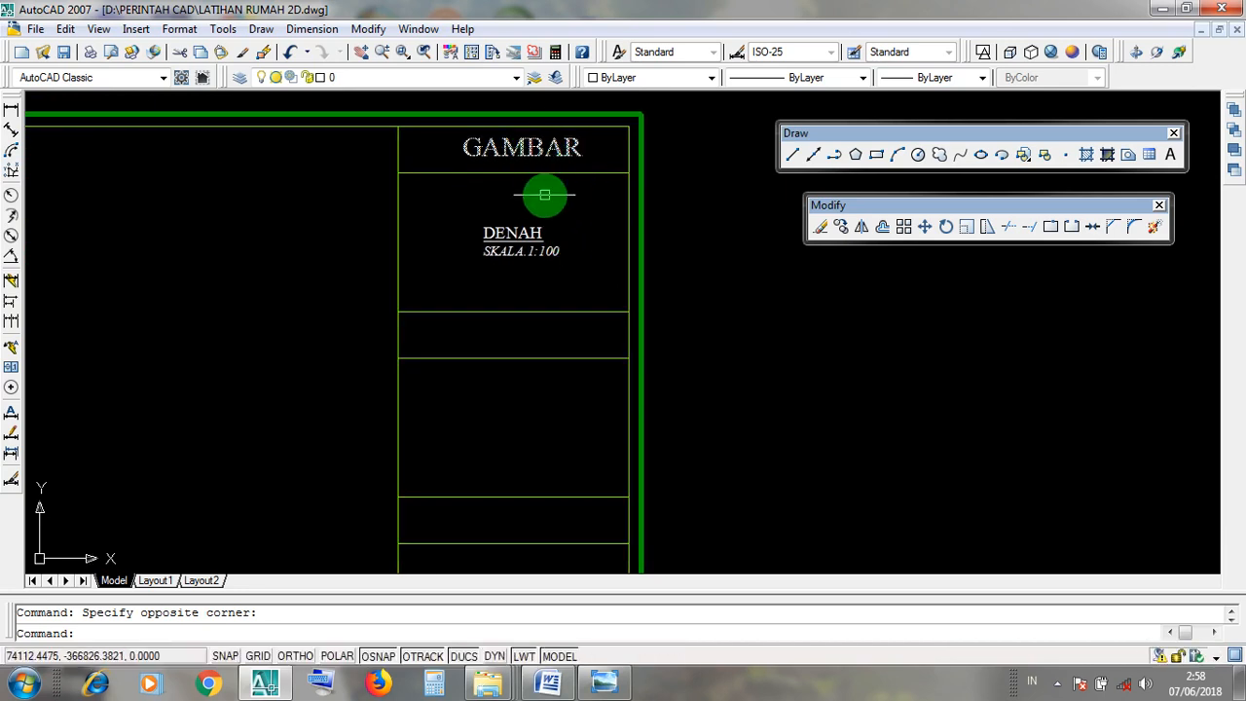
{"action": "left_click", "coordinate": [511, 146]}
{"action": "left_click", "coordinate": [523, 240]}
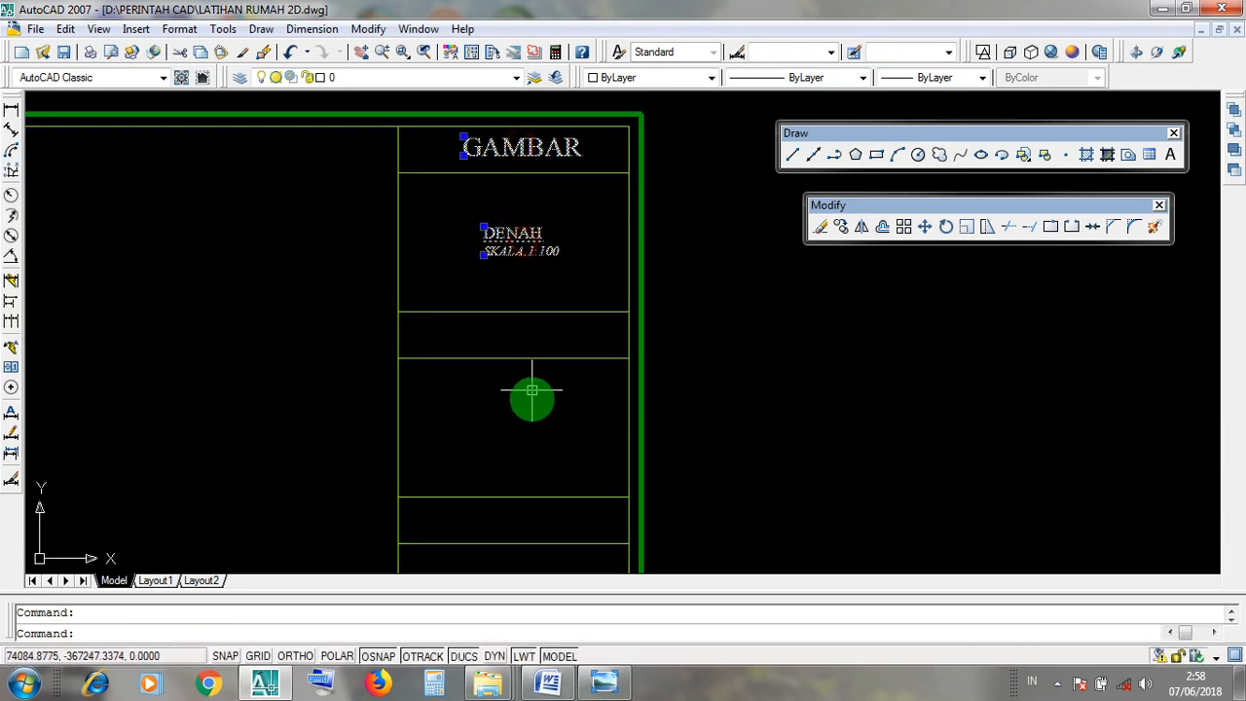
{"action": "left_click", "coordinate": [531, 428]}
{"action": "left_click", "coordinate": [522, 418]}
{"action": "key", "text": "Escape"}
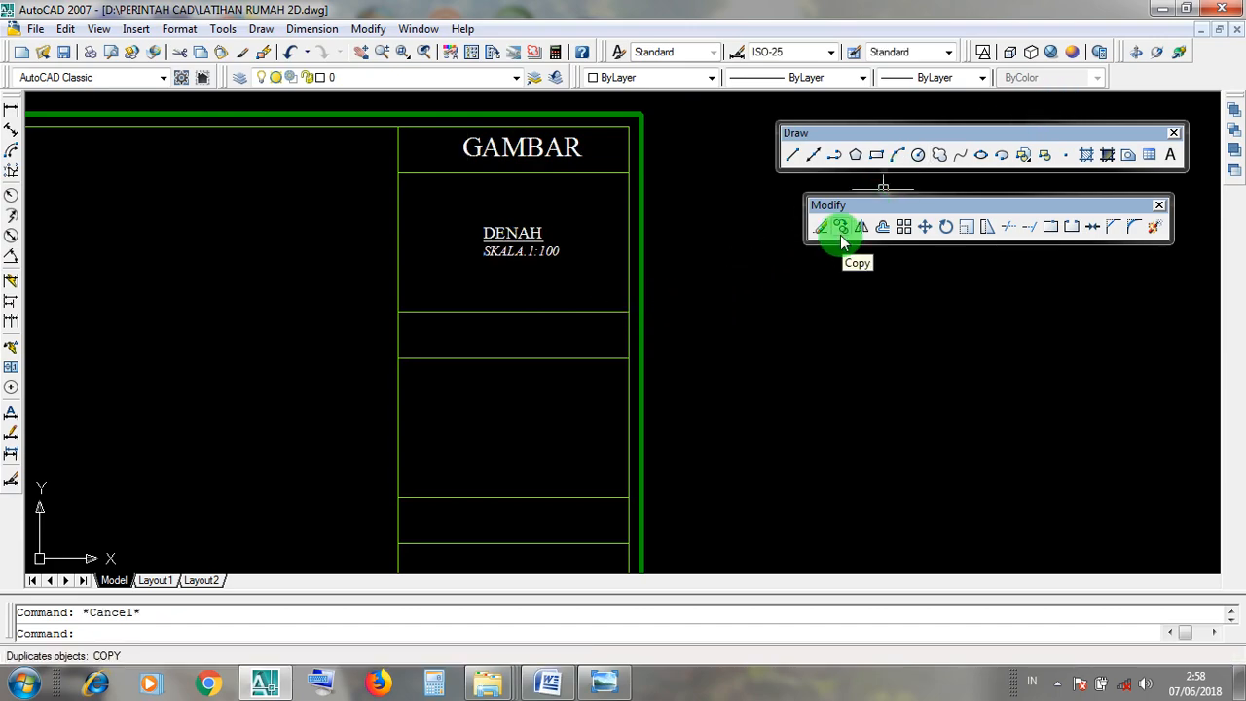
Switch to the COPY document in Word, review the CARA 2 instructions for copying objects, and return to the AutoCAD drawing
{"action": "left_click", "coordinate": [1163, 11]}
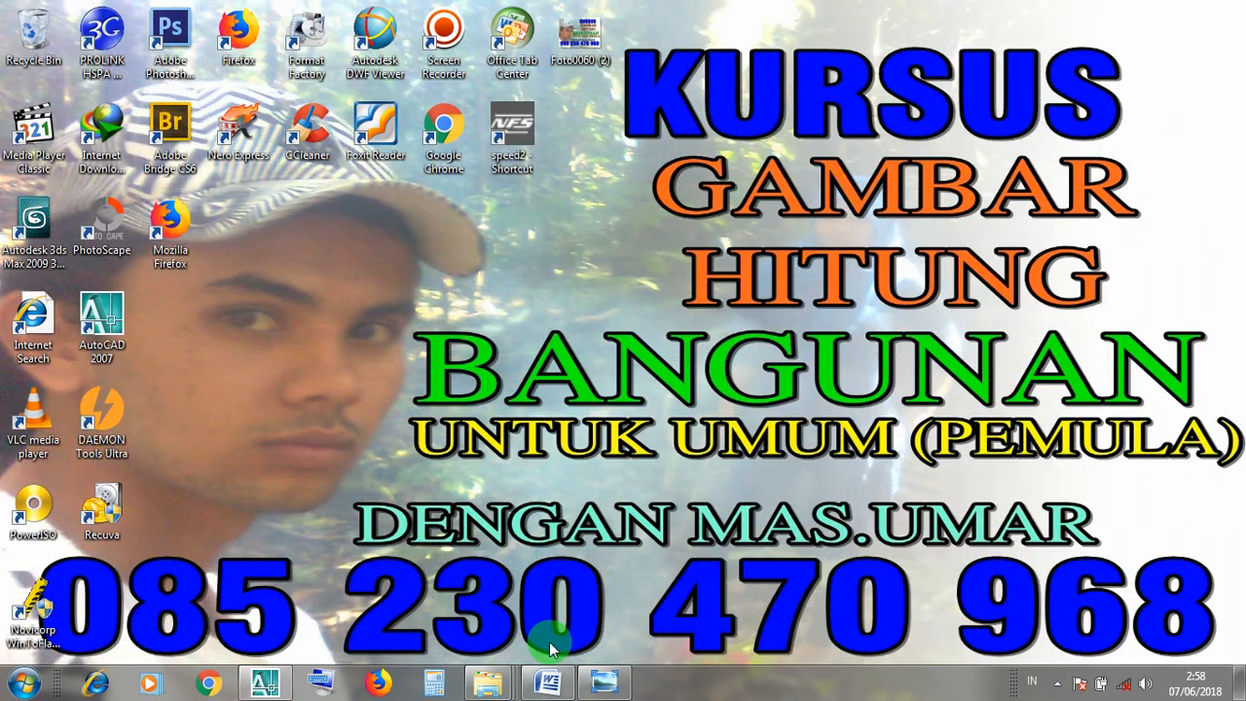
{"action": "left_click", "coordinate": [551, 683]}
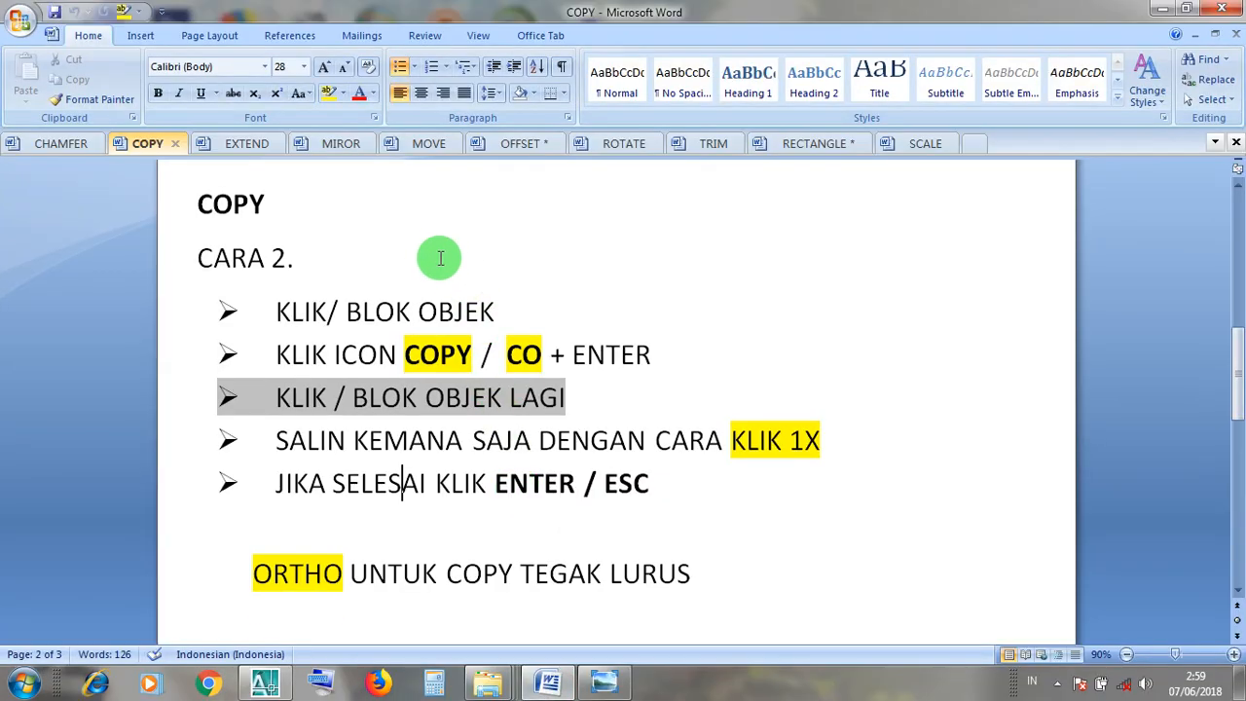
{"action": "left_click_drag", "start_coordinate": [491, 309], "coordinate": [278, 308]}
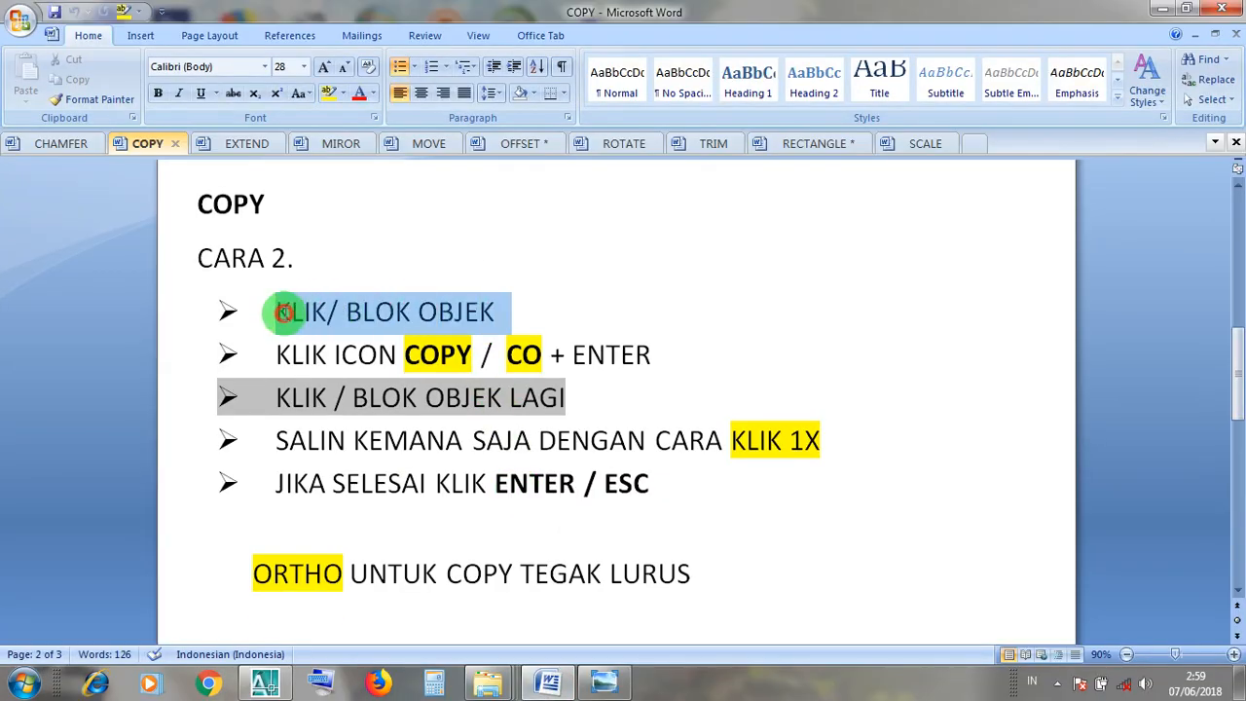
{"action": "left_click", "coordinate": [341, 356]}
{"action": "left_click_drag", "start_coordinate": [480, 354], "coordinate": [253, 344]}
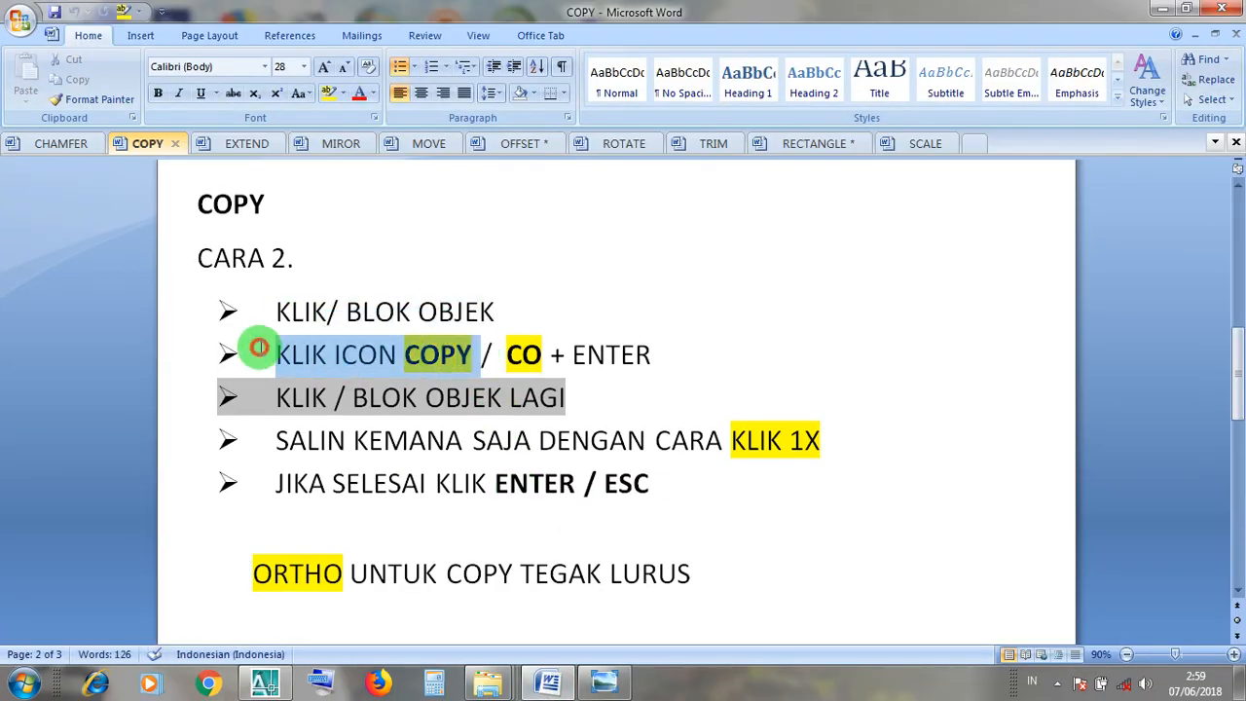
{"action": "left_click", "coordinate": [520, 354]}
{"action": "left_click", "coordinate": [514, 354]}
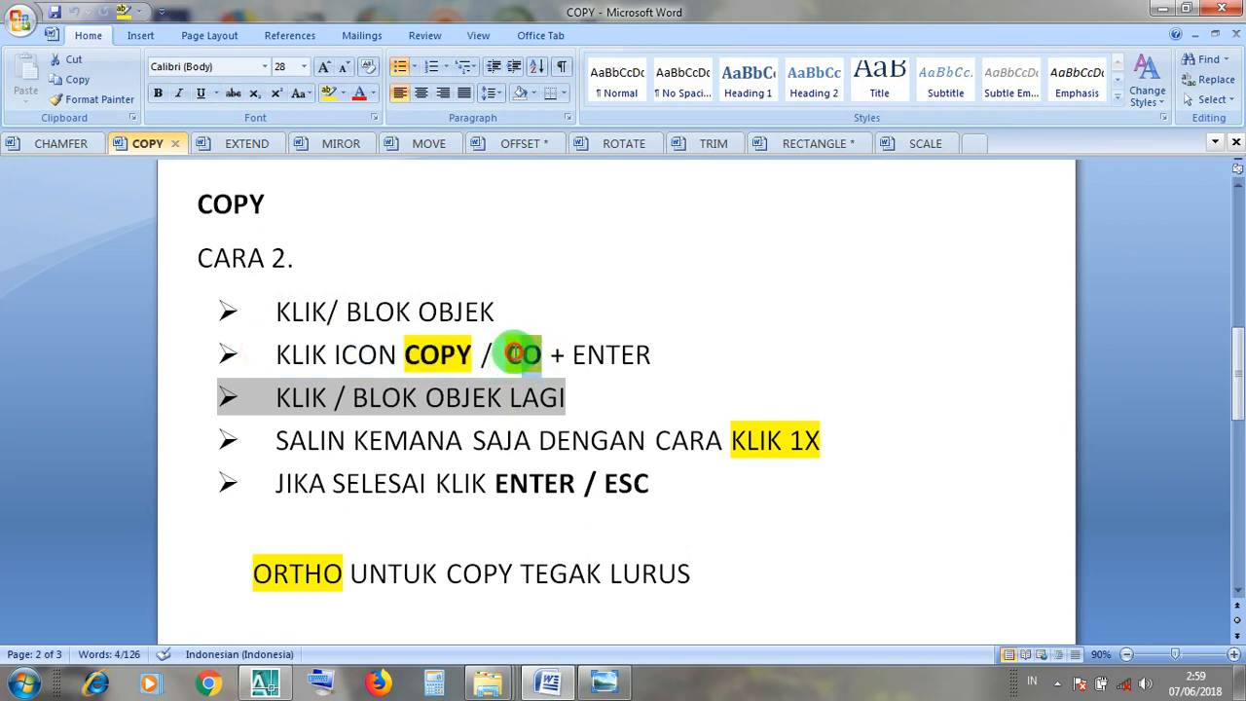
{"action": "left_click", "coordinate": [595, 355]}
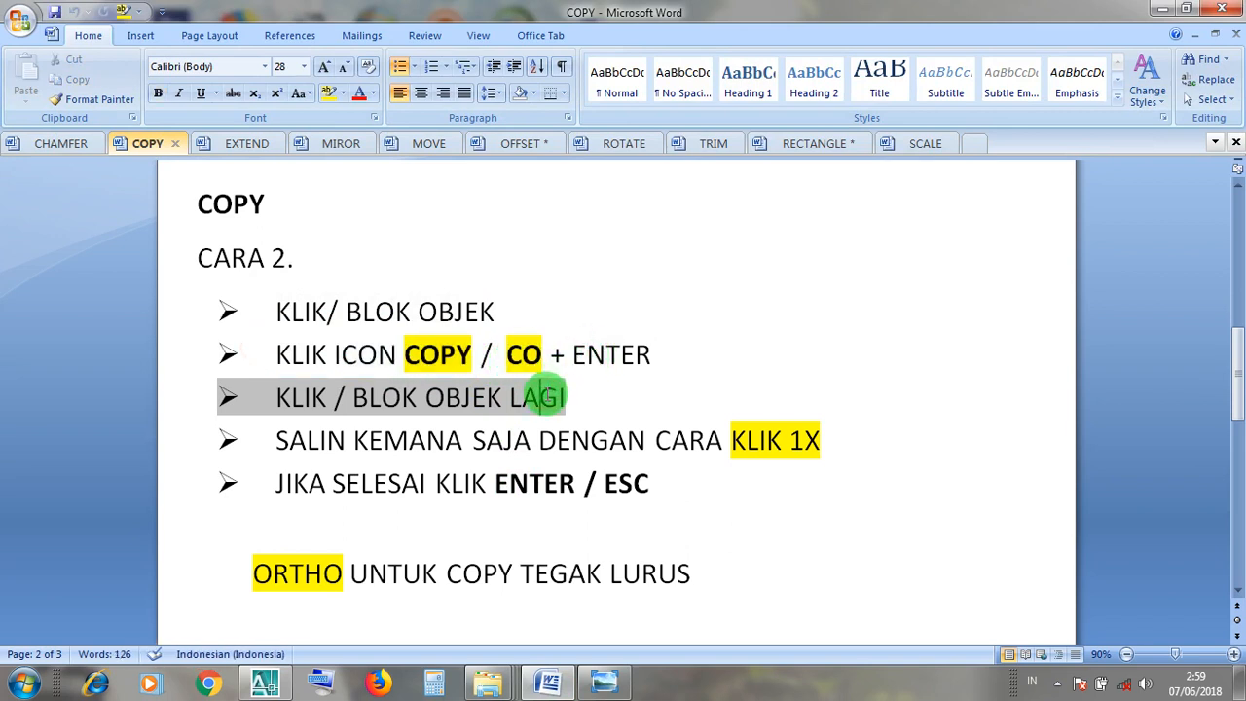
{"action": "left_click", "coordinate": [805, 440]}
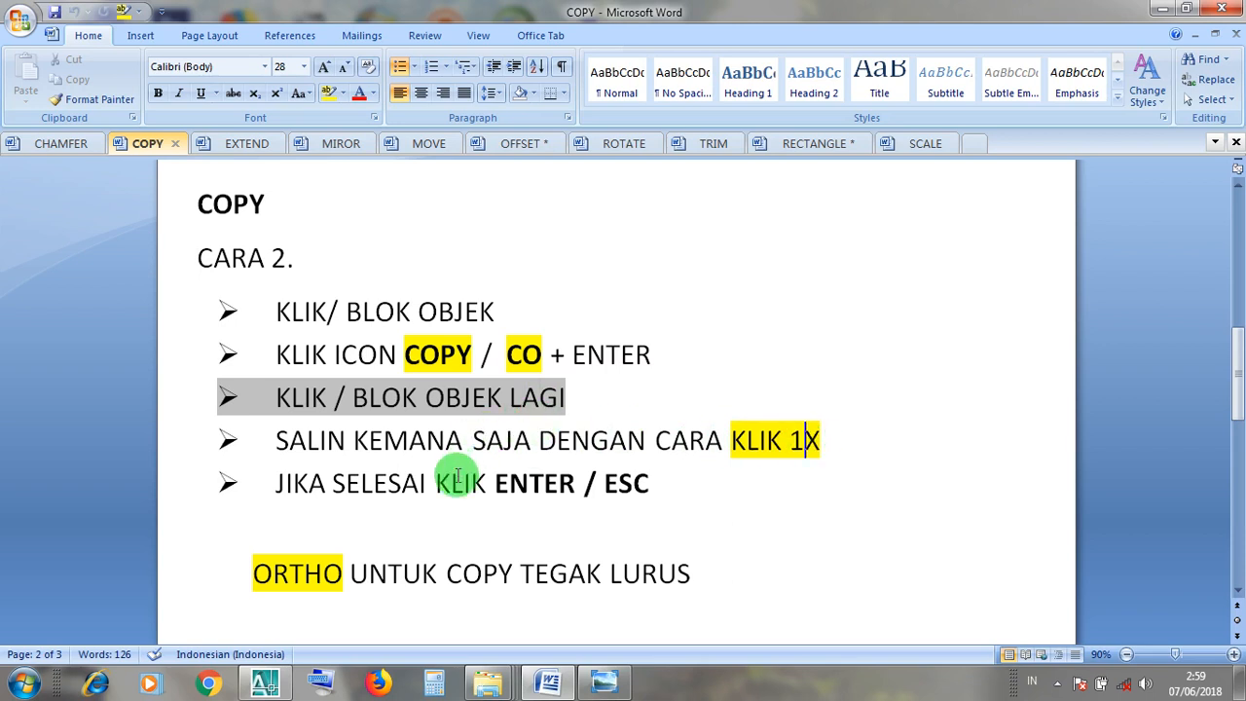
{"action": "left_click", "coordinate": [545, 484]}
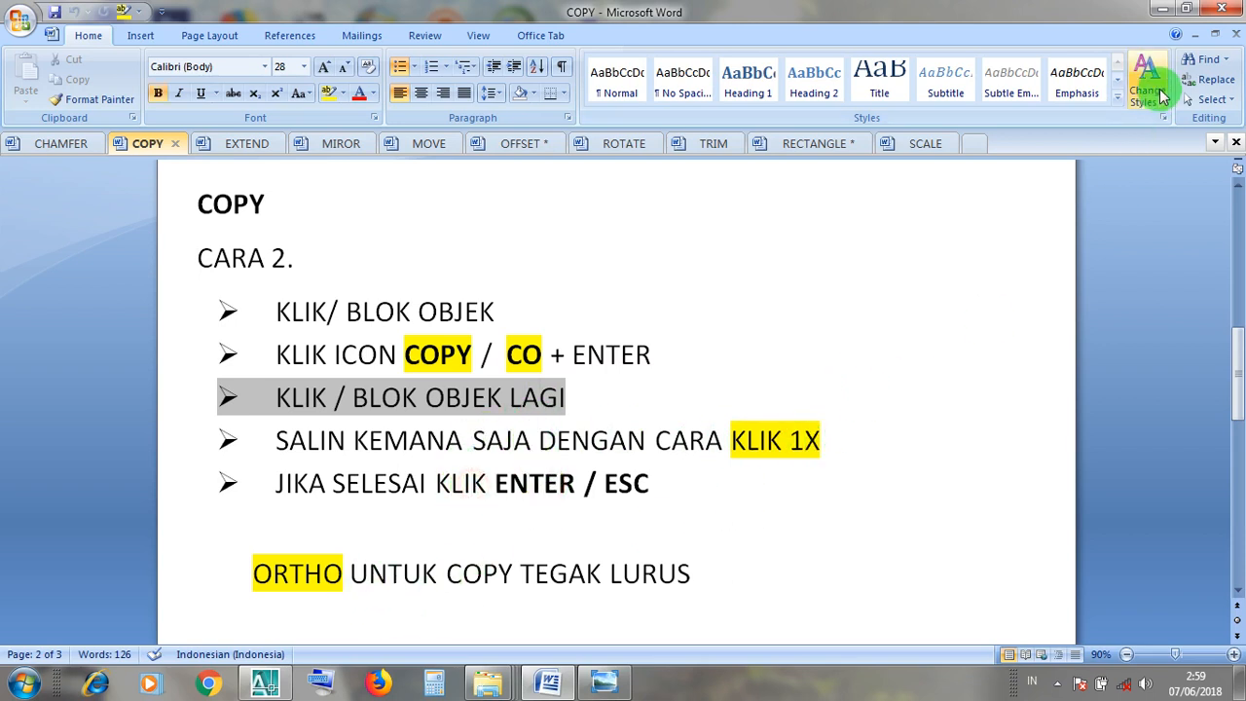
{"action": "left_click", "coordinate": [1161, 9]}
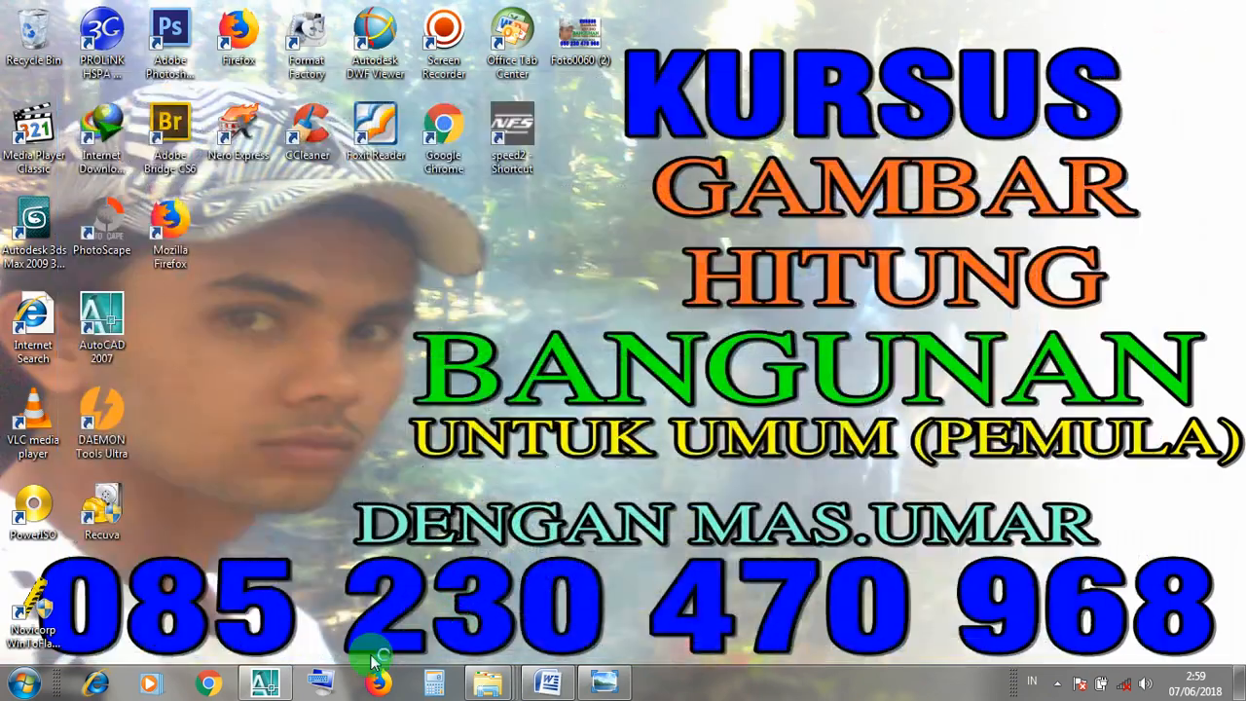
{"action": "left_click", "coordinate": [263, 683]}
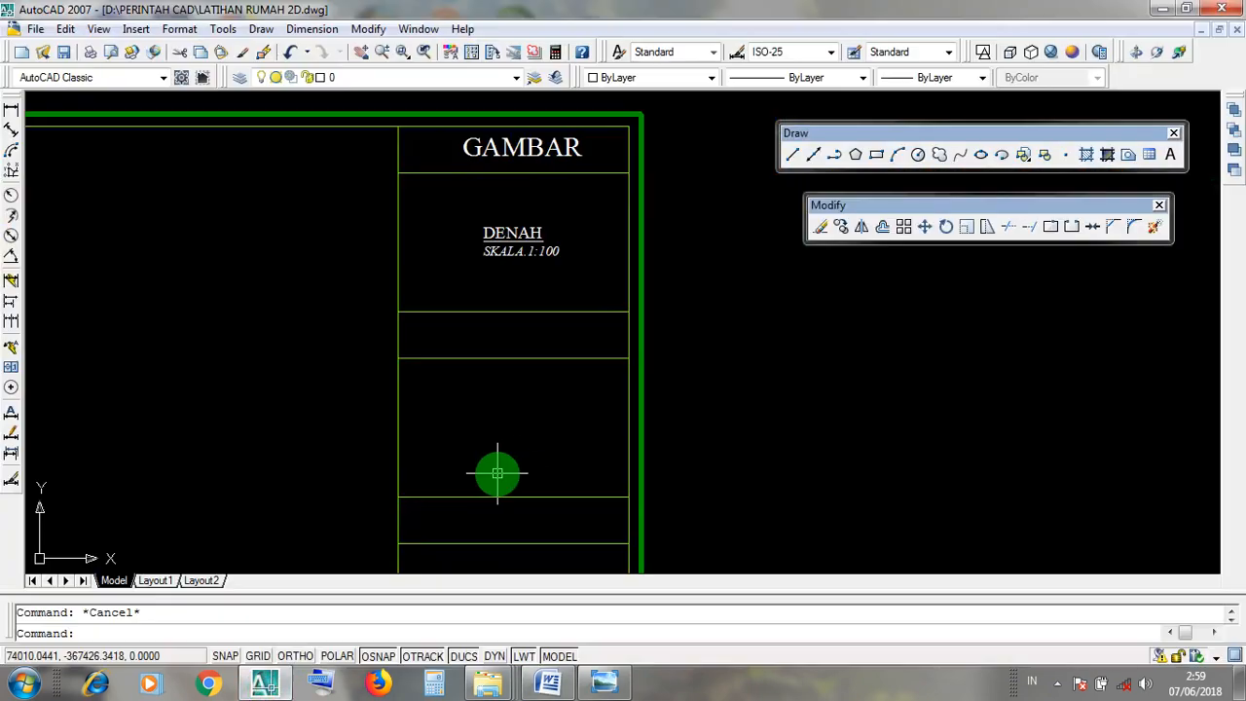
With Ortho on, copy the GAMBAR heading and DENAH SKALA.1:100 entry straight down into the next two cells, using the heading cell's lower-left corner as base point
{"action": "left_click", "coordinate": [296, 657]}
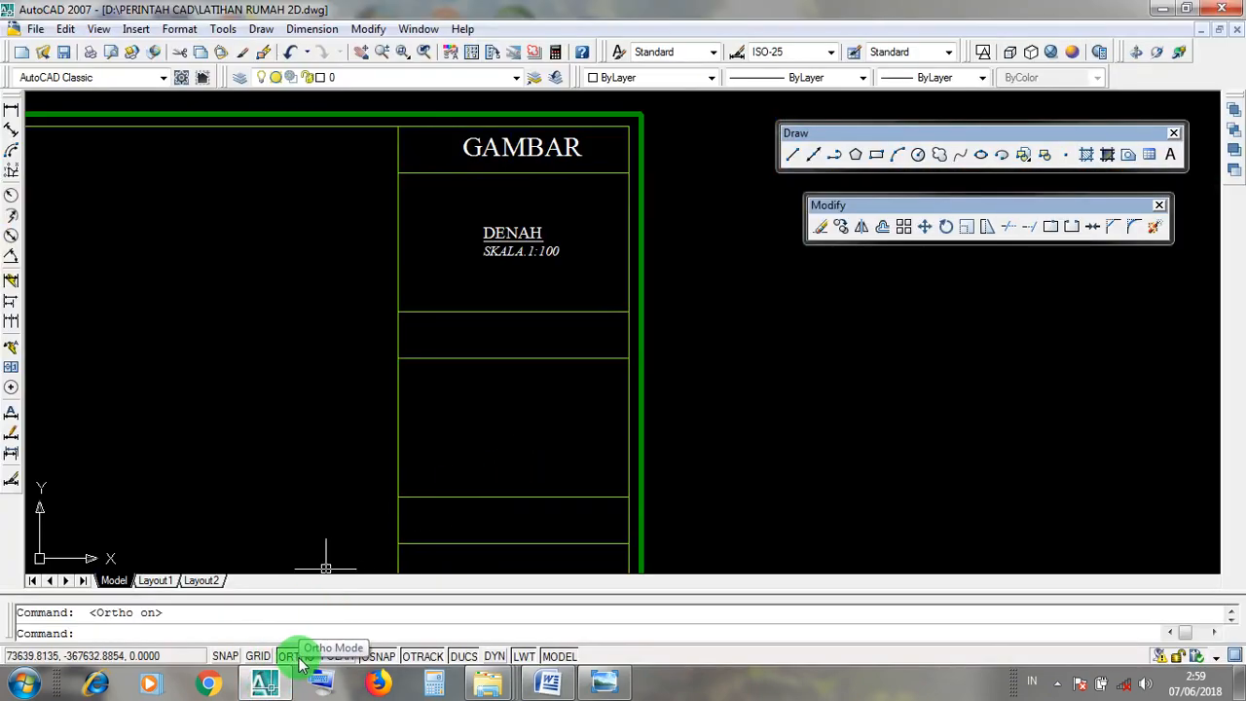
{"action": "middle_click_drag", "start_coordinate": [573, 280], "coordinate": [587, 334]}
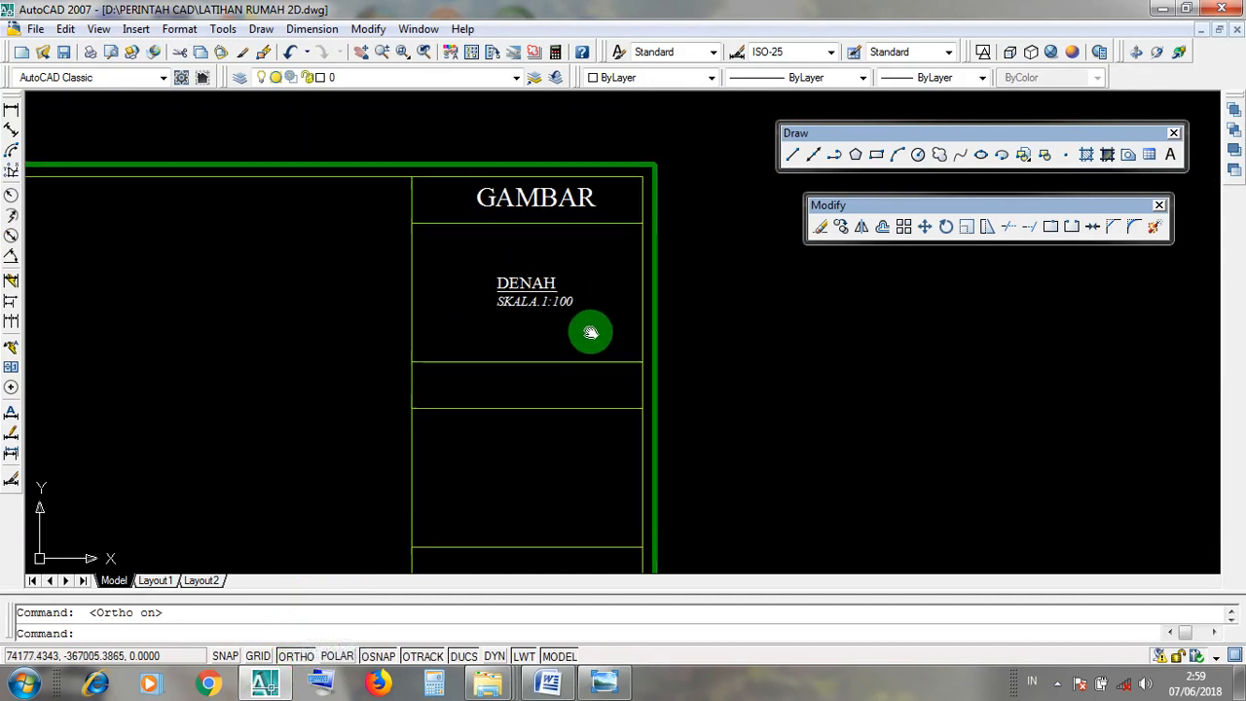
{"action": "left_click", "coordinate": [542, 201]}
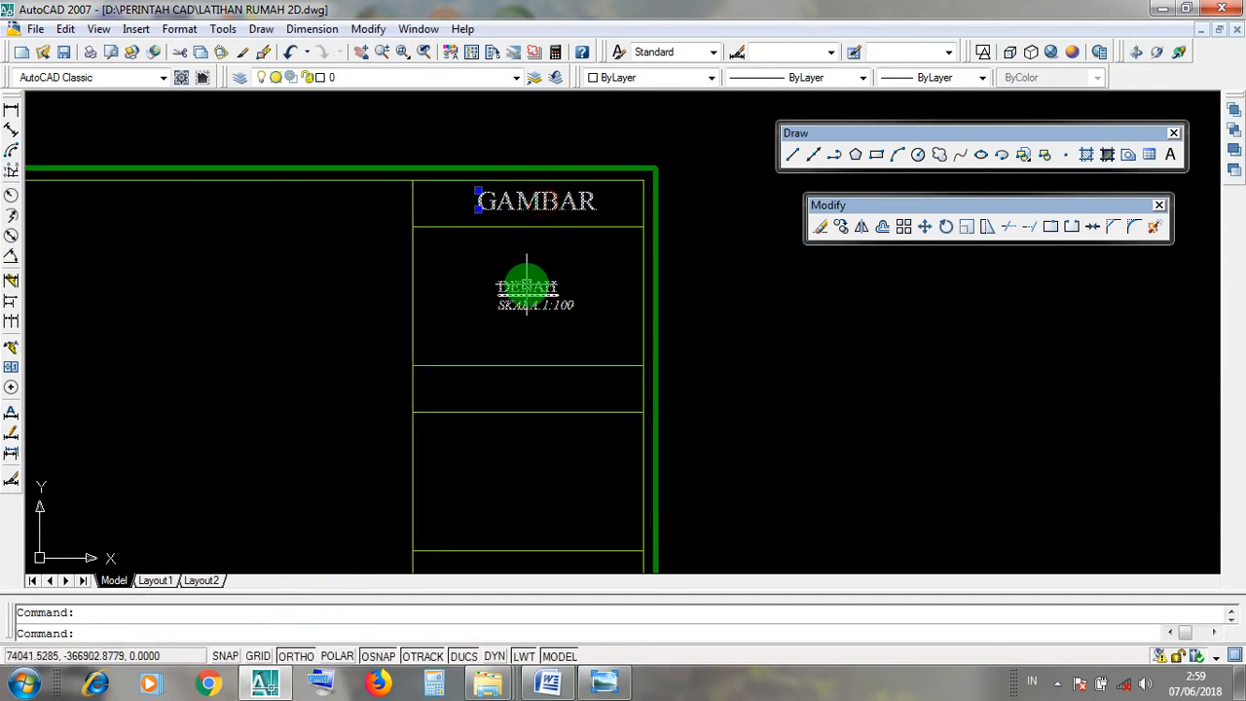
{"action": "left_click", "coordinate": [529, 286]}
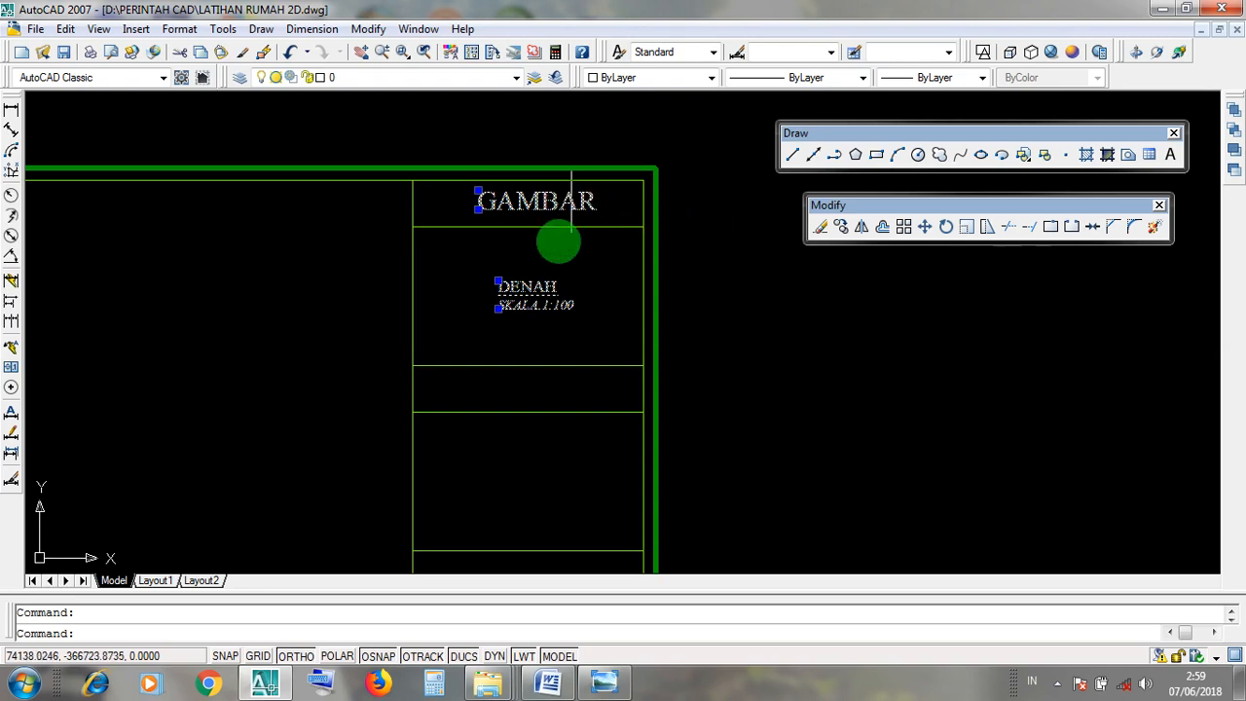
{"action": "left_click", "coordinate": [843, 229]}
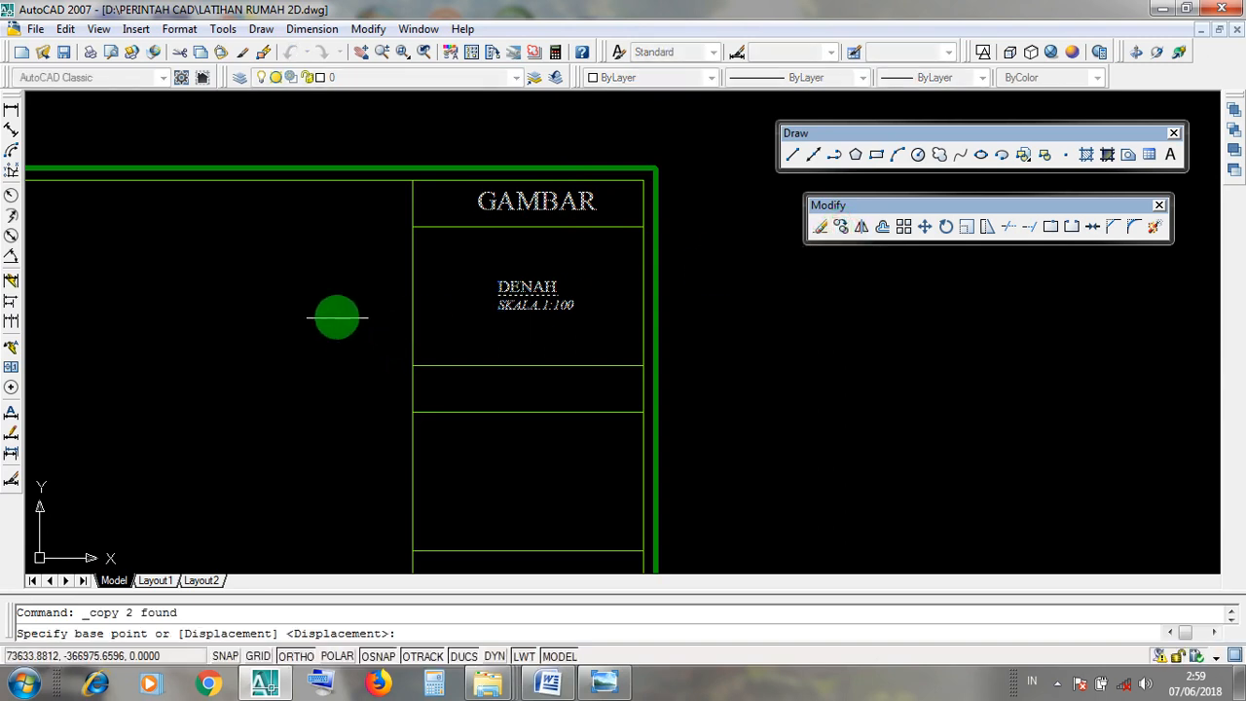
{"action": "mouse_move", "coordinate": [333, 299]}
{"action": "middle_mouse_down"}
{"action": "mouse_move", "coordinate": [358, 267]}
{"action": "mouse_move", "coordinate": [344, 280]}
{"action": "middle_mouse_up"}
{"action": "middle_click_drag", "start_coordinate": [474, 310], "coordinate": [337, 316]}
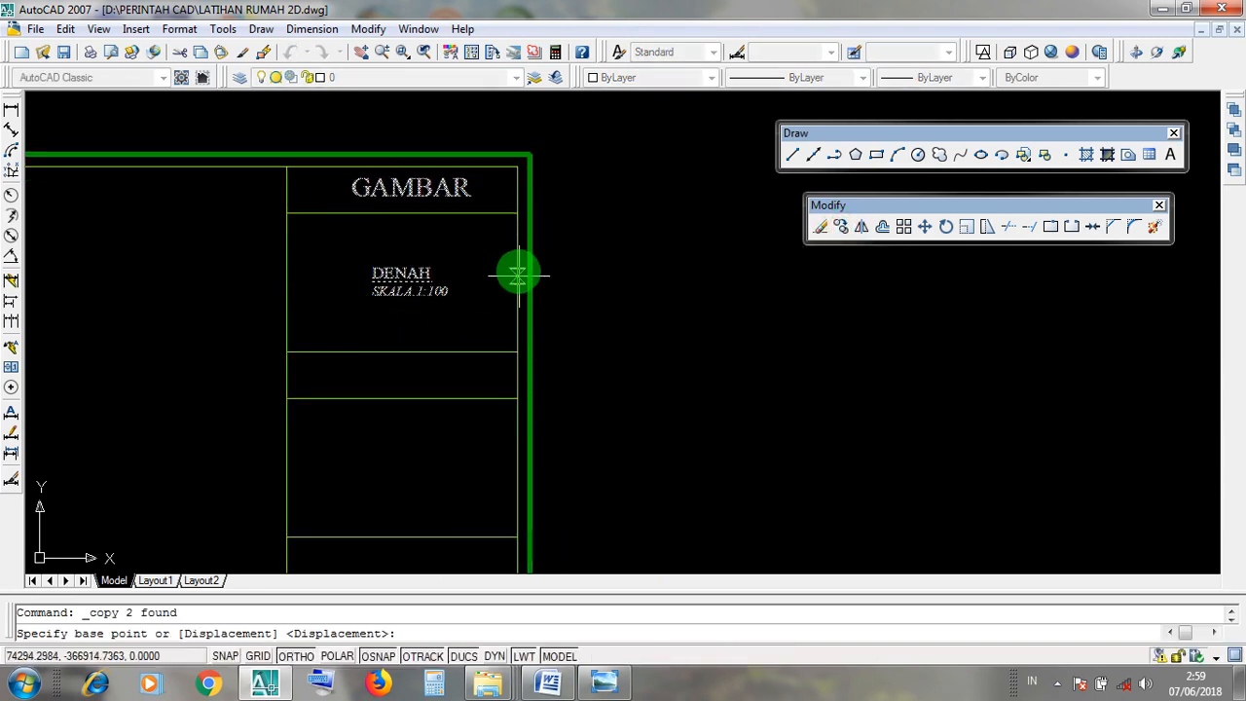
{"action": "left_click", "coordinate": [285, 212]}
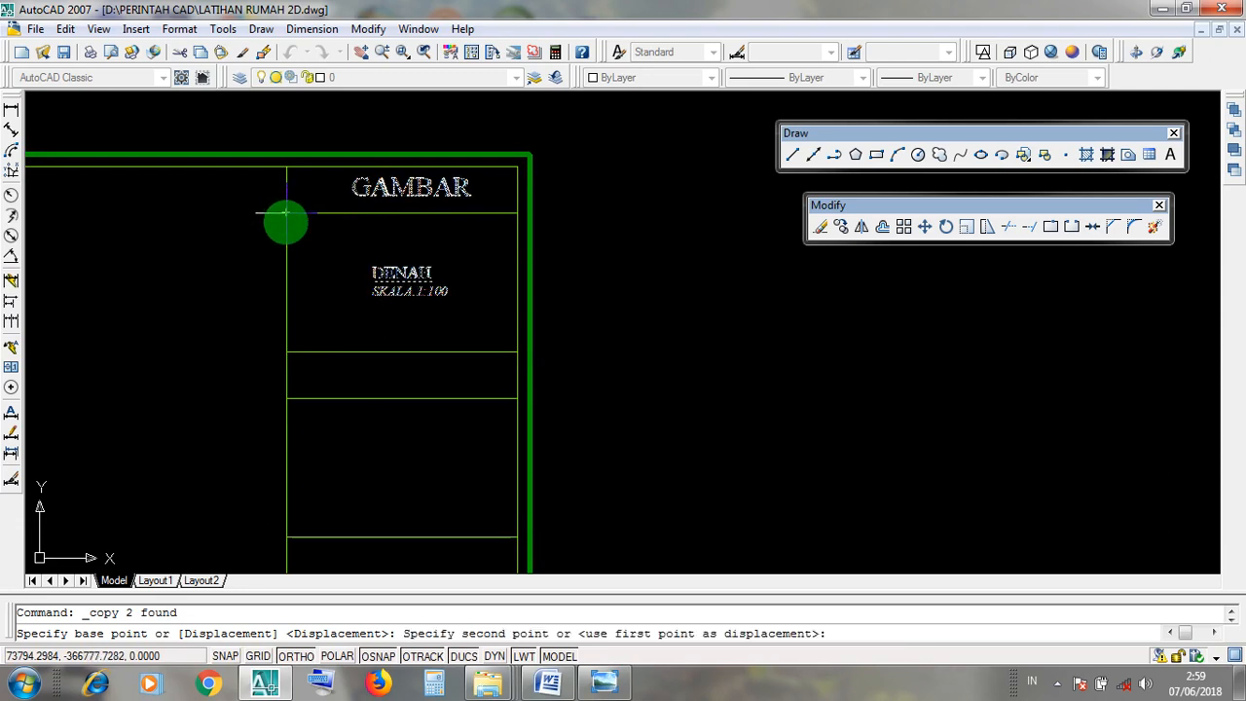
{"action": "left_click", "coordinate": [285, 397]}
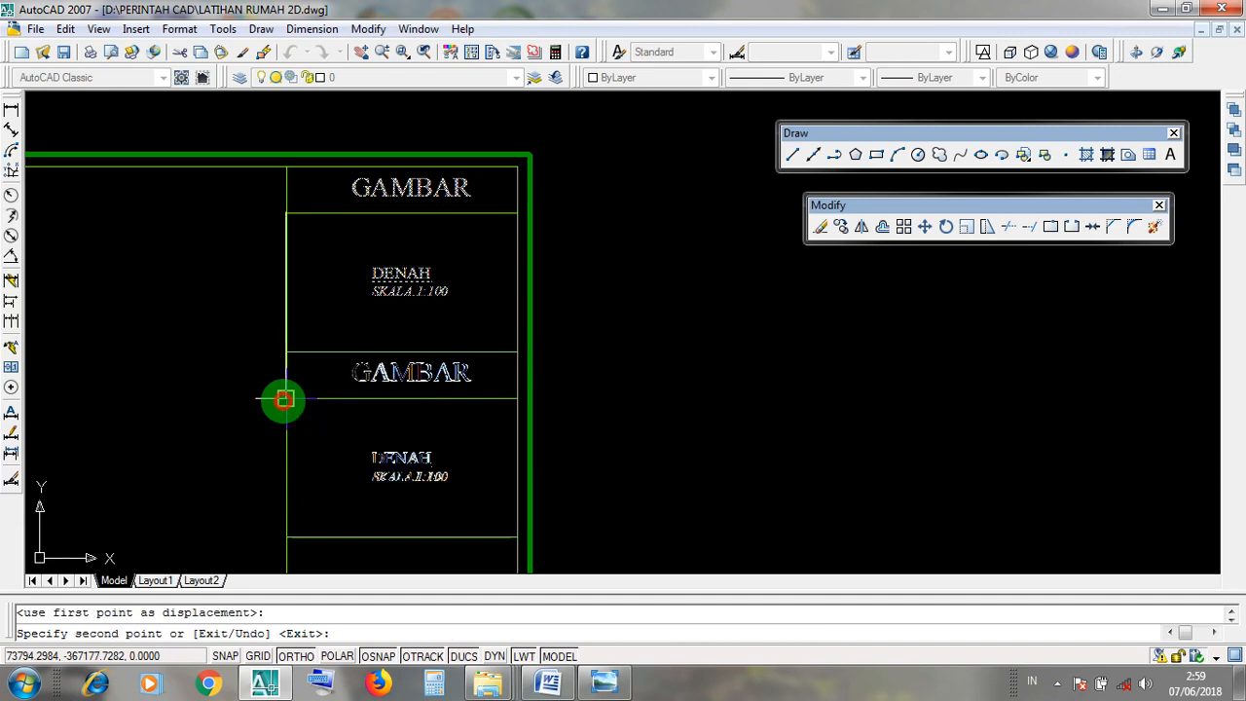
{"action": "middle_click_drag", "start_coordinate": [551, 398], "coordinate": [567, 341]}
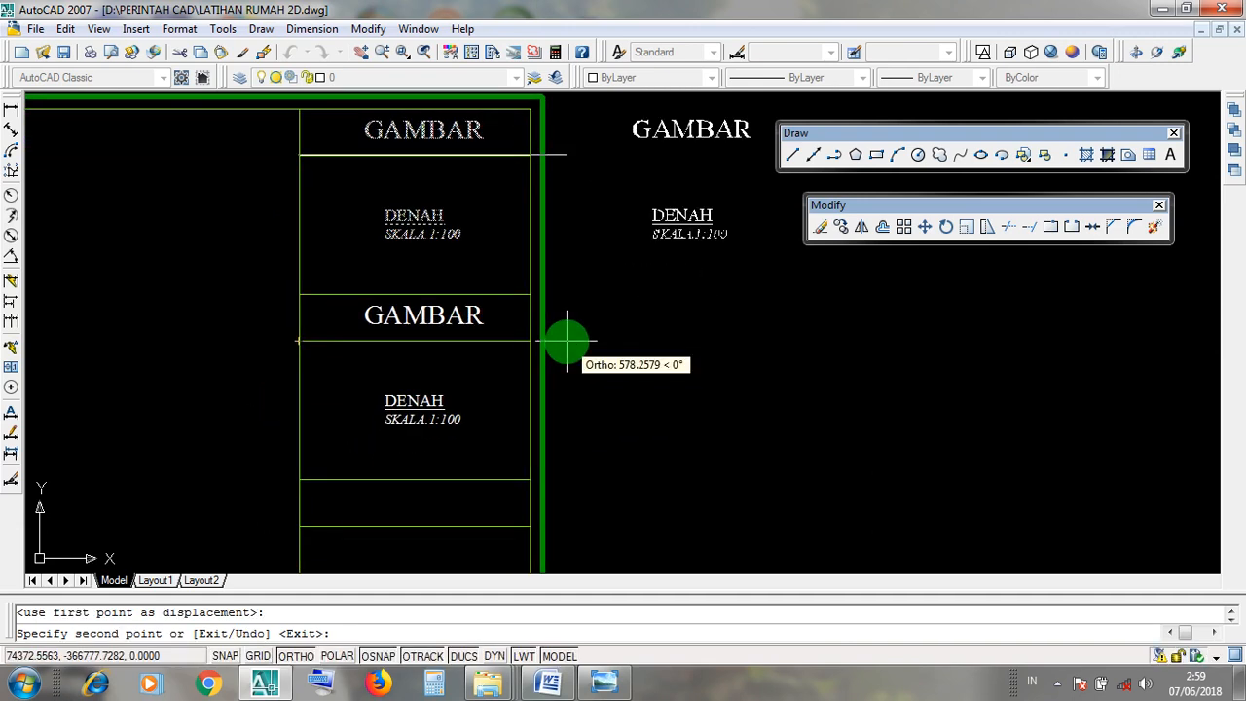
{"action": "key", "text": "Return"}
Examine the finished roof plan sheet's title block for the second heading and its entry, and return to the copied texts
{"action": "scroll", "coordinate": [567, 341], "scroll_direction": "down", "scroll_amount": 2}
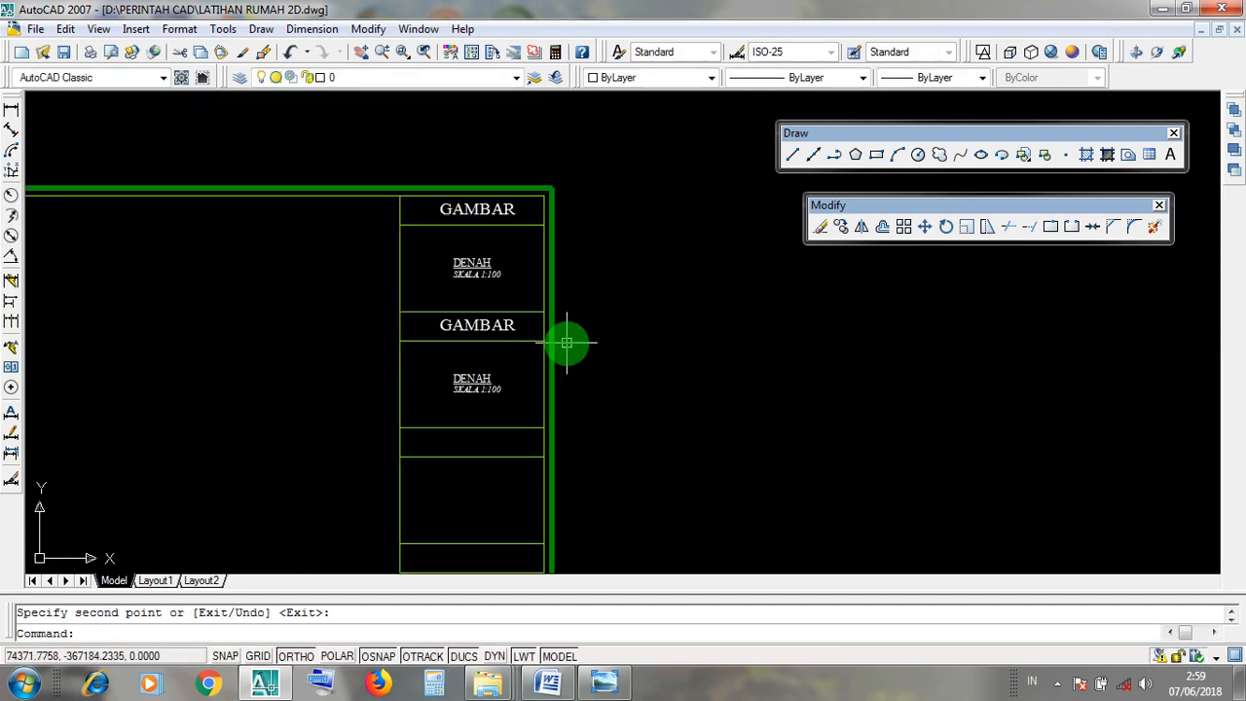
{"action": "scroll", "coordinate": [373, 344], "scroll_direction": "up", "scroll_amount": 3}
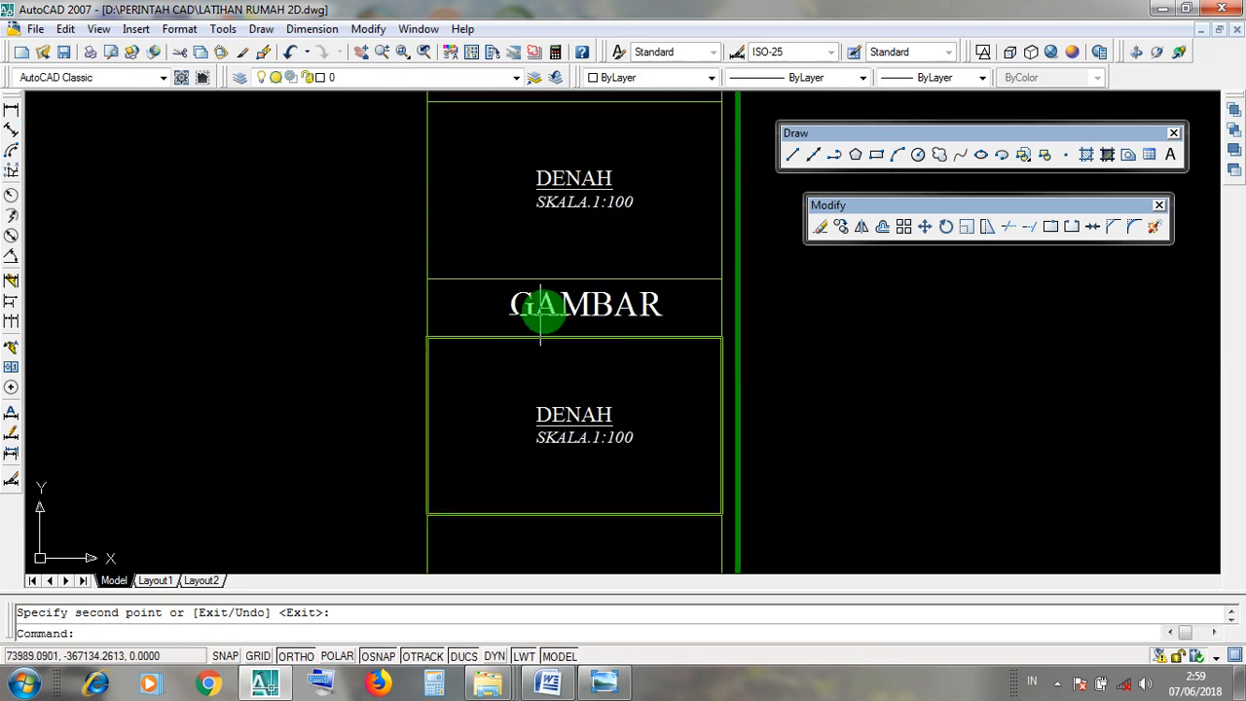
{"action": "scroll", "coordinate": [556, 305], "scroll_direction": "down", "scroll_amount": 2}
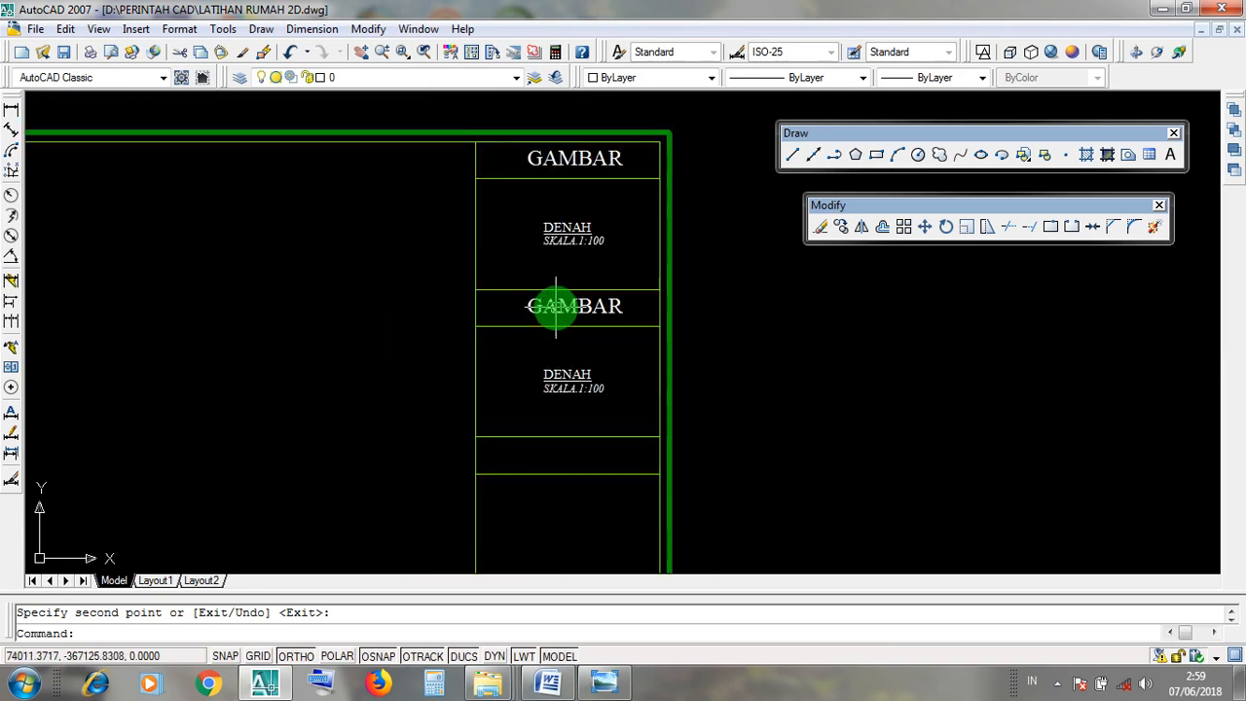
{"action": "scroll", "coordinate": [617, 323], "scroll_direction": "down", "scroll_amount": 3}
{"action": "scroll", "coordinate": [495, 340], "scroll_direction": "up", "scroll_amount": 6}
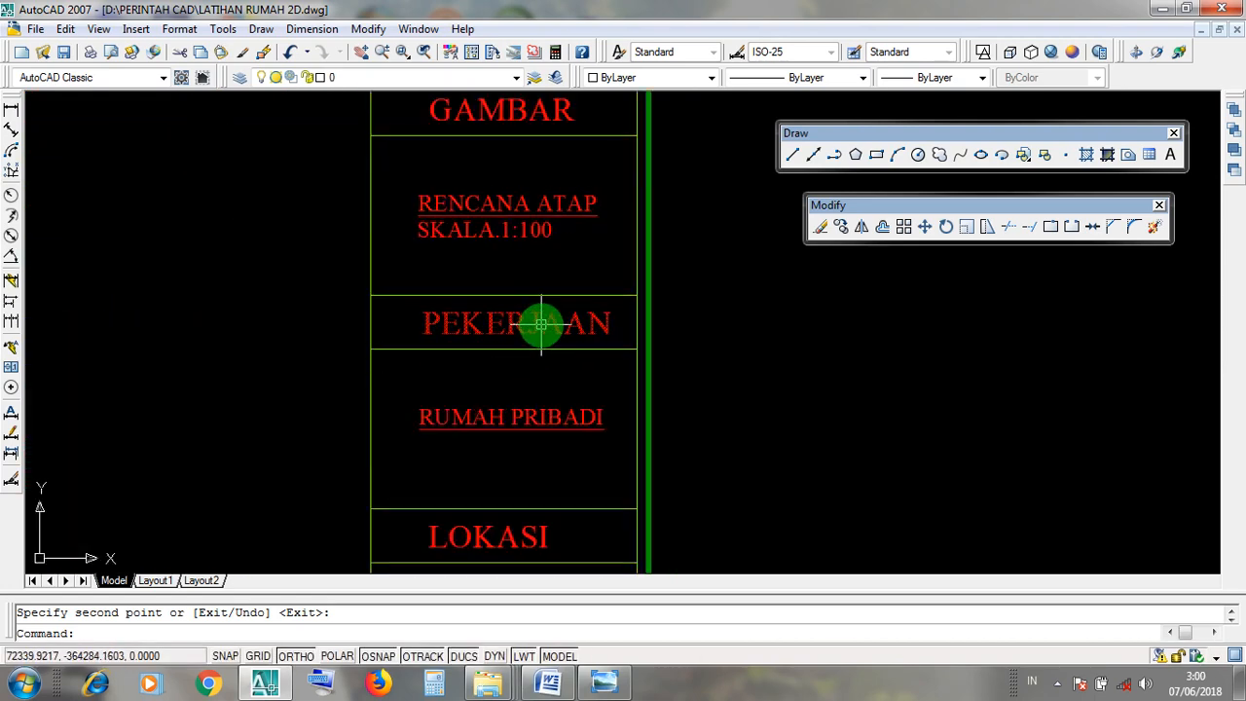
{"action": "middle_click_drag", "start_coordinate": [545, 389], "coordinate": [540, 347]}
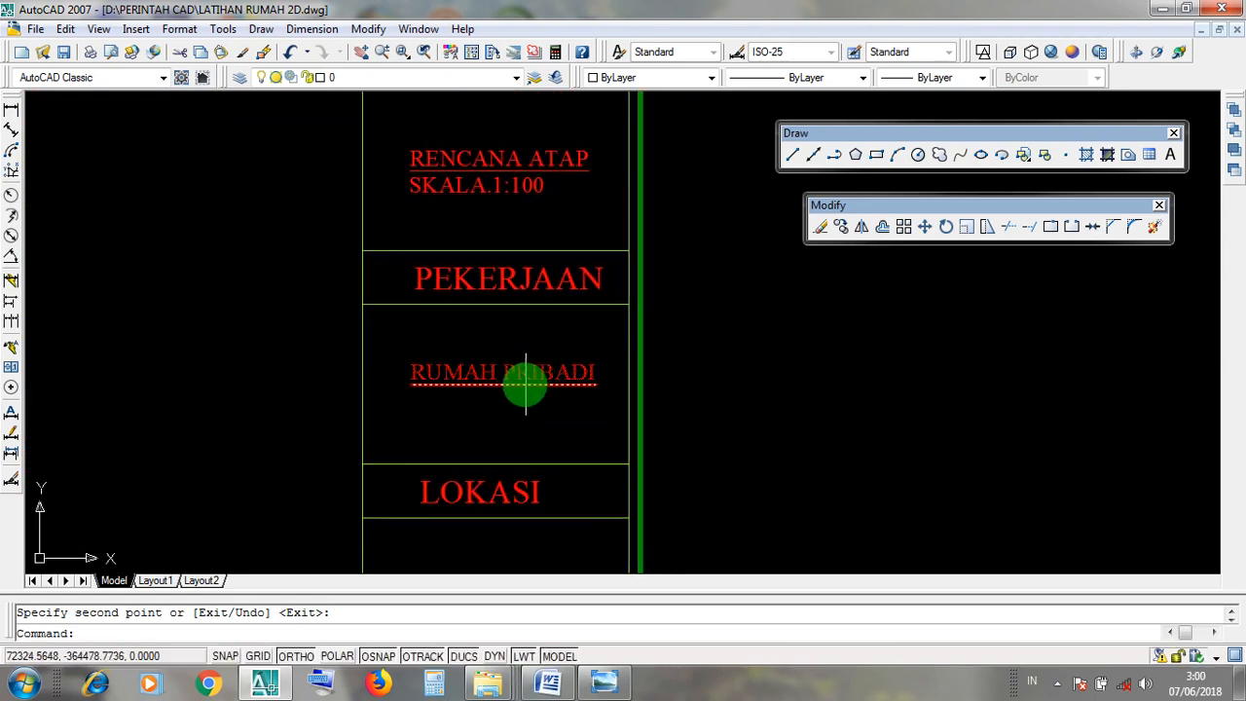
{"action": "scroll", "coordinate": [526, 384], "scroll_direction": "up", "scroll_amount": 1}
{"action": "scroll", "coordinate": [464, 315], "scroll_direction": "down", "scroll_amount": 6}
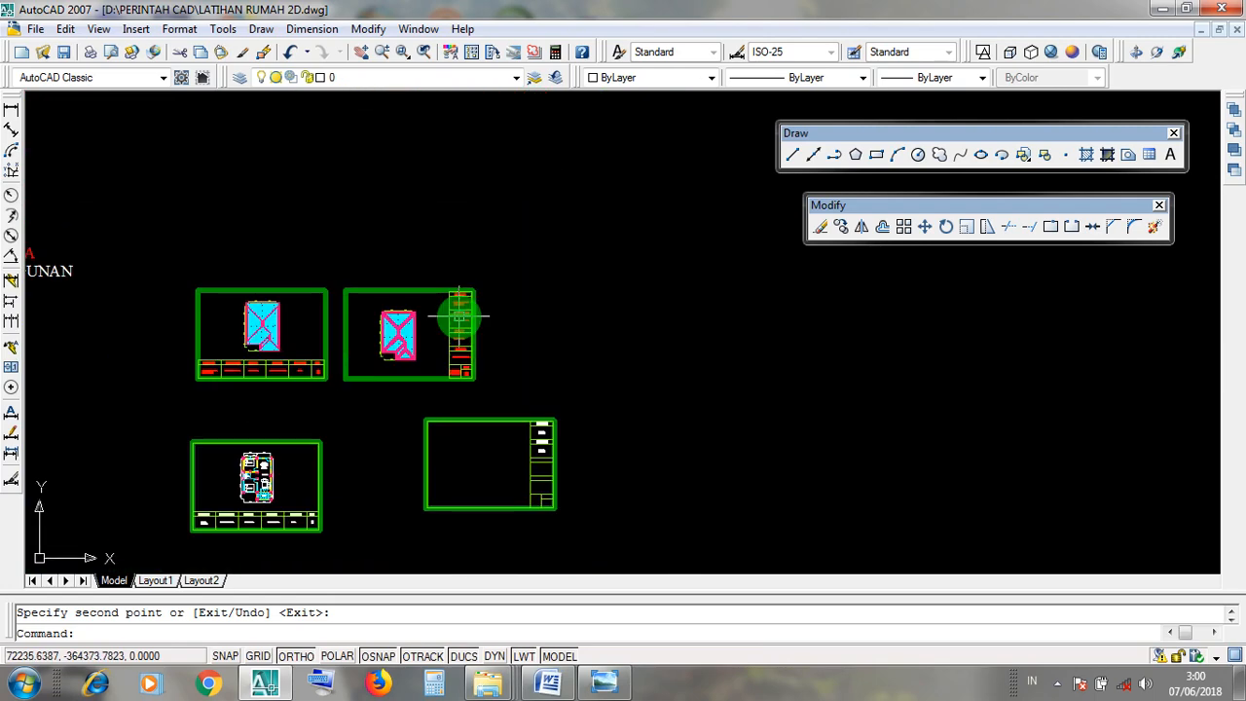
{"action": "scroll", "coordinate": [548, 464], "scroll_direction": "up", "scroll_amount": 8}
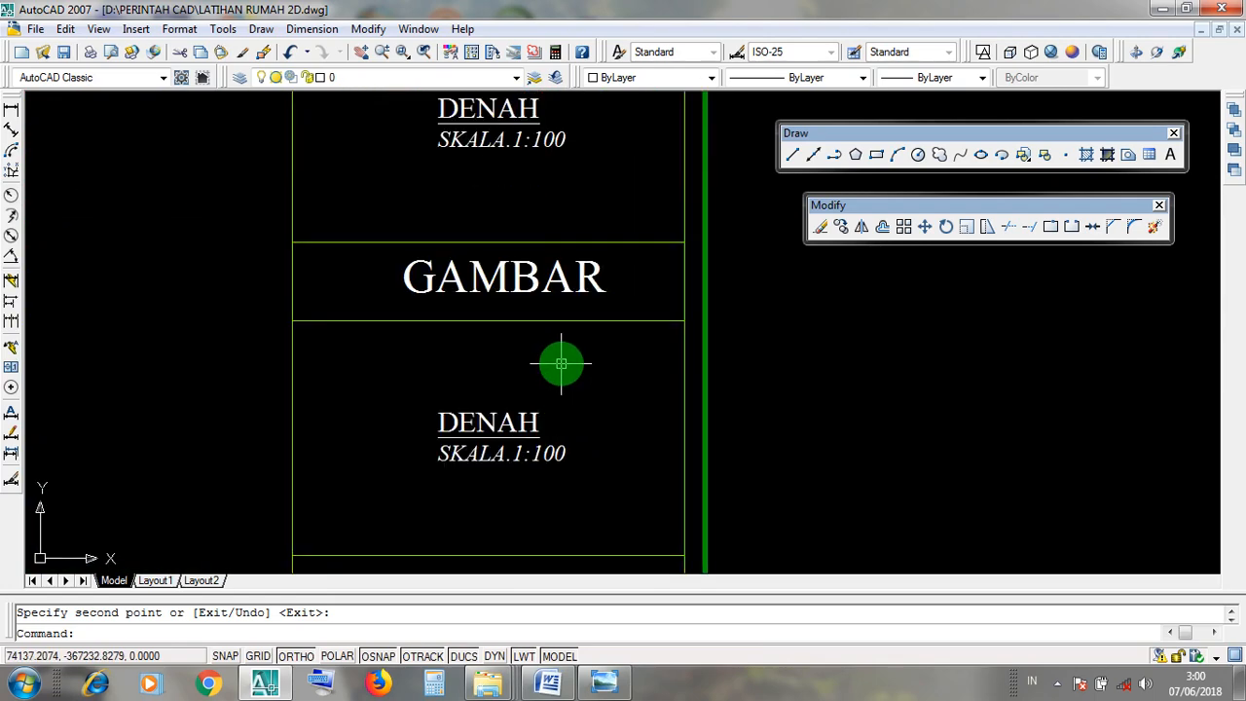
Replace the copied GAMBAR heading in the second heading cell with PEKERJAAN
{"action": "middle_click_drag", "start_coordinate": [569, 375], "coordinate": [562, 391]}
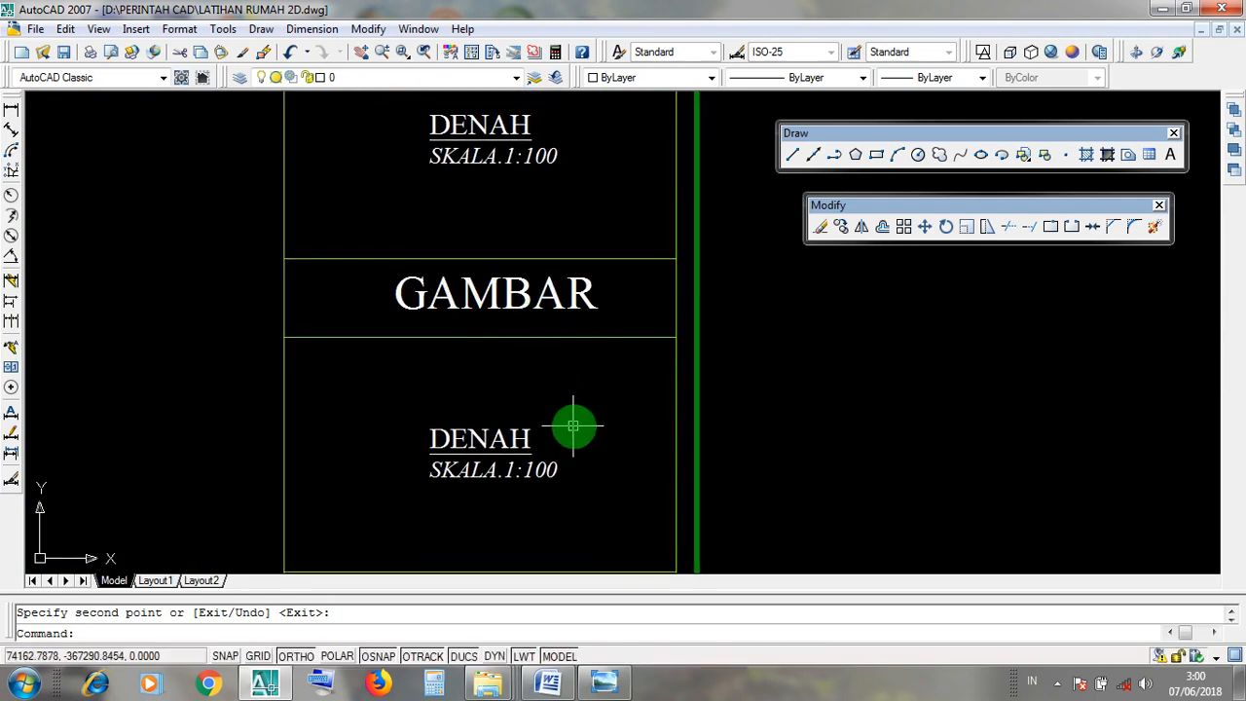
{"action": "scroll", "coordinate": [574, 418], "scroll_direction": "down", "scroll_amount": 4}
{"action": "scroll", "coordinate": [577, 411], "scroll_direction": "up", "scroll_amount": 3}
{"action": "scroll", "coordinate": [579, 409], "scroll_direction": "down", "scroll_amount": 2}
{"action": "scroll", "coordinate": [579, 409], "scroll_direction": "up", "scroll_amount": 2}
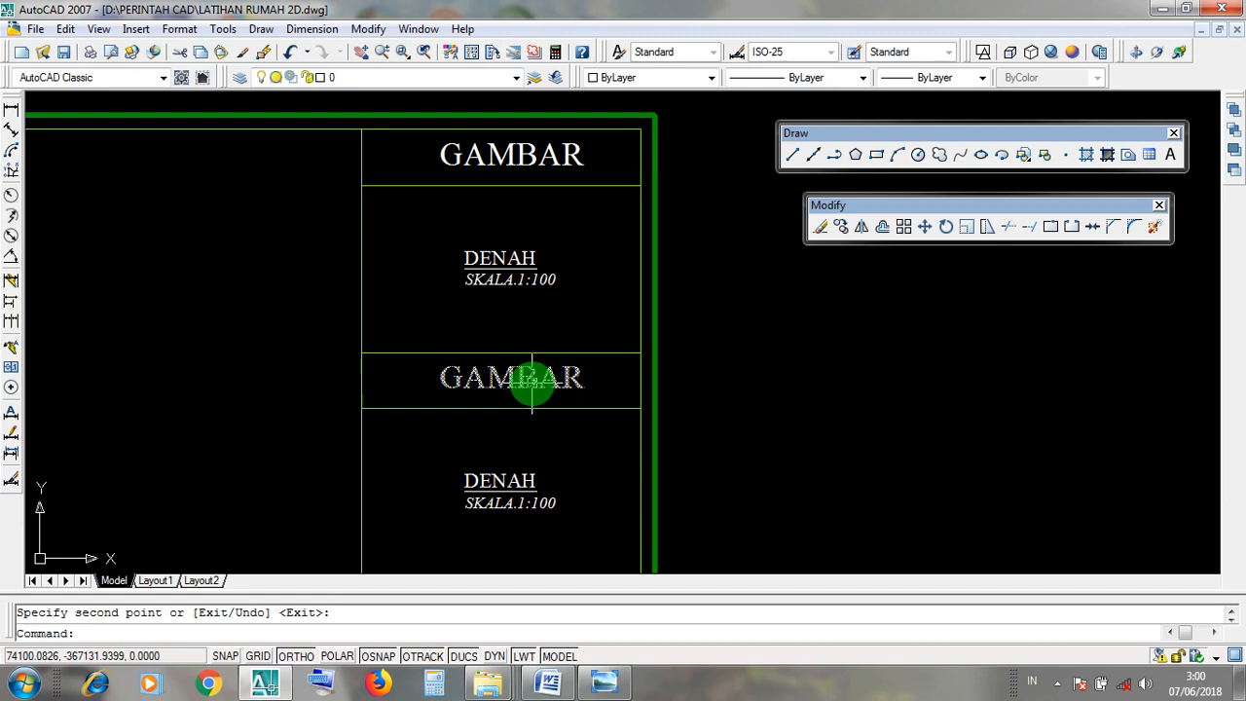
{"action": "double_click", "coordinate": [531, 382]}
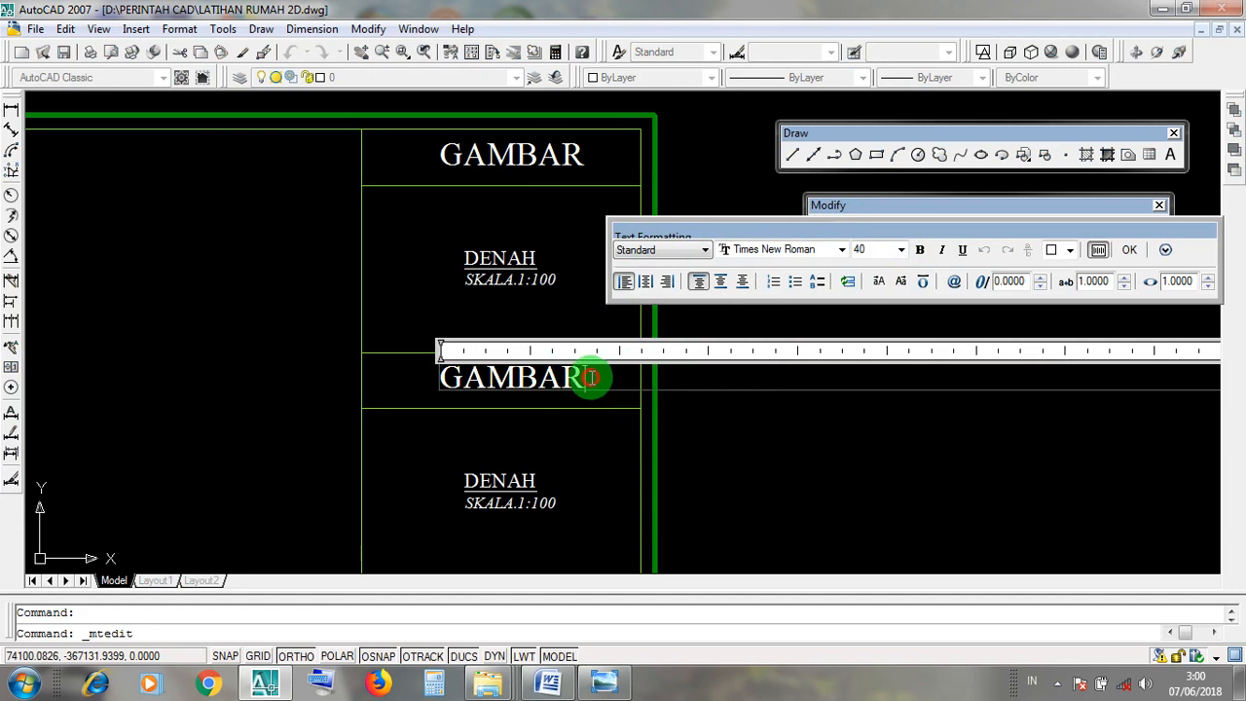
{"action": "left_click_drag", "start_coordinate": [590, 378], "coordinate": [412, 373]}
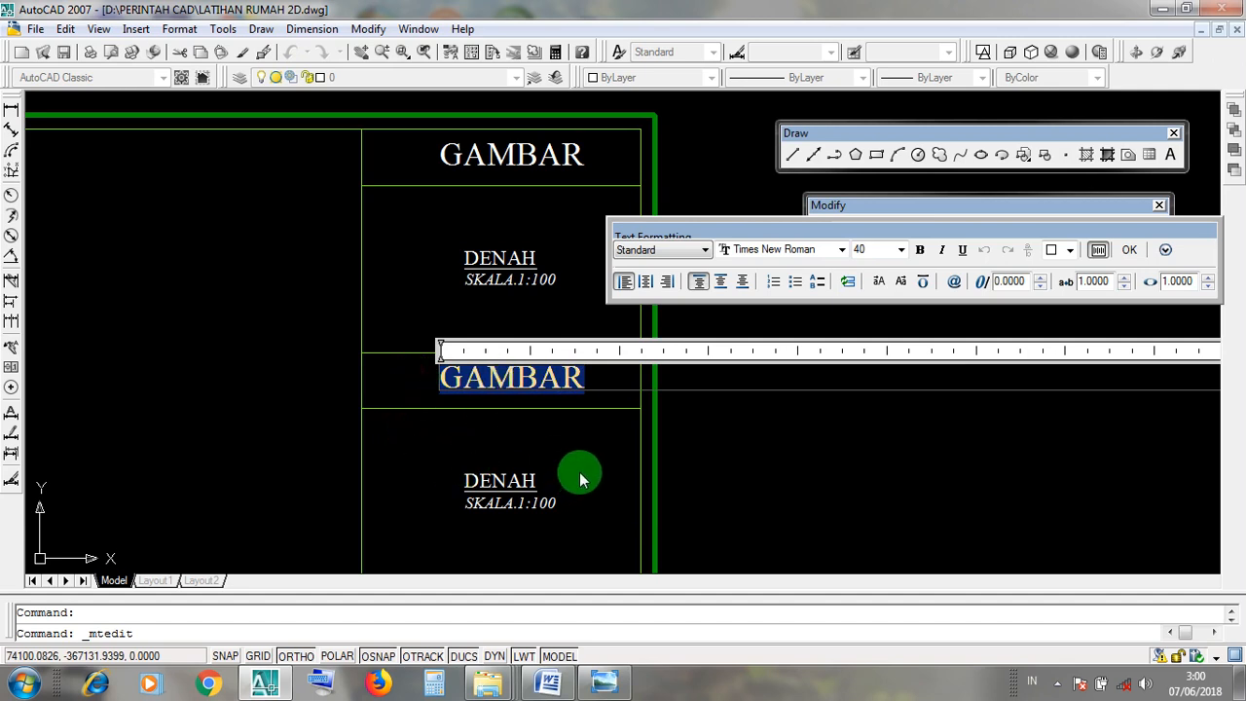
{"action": "type", "text": "PEK"}
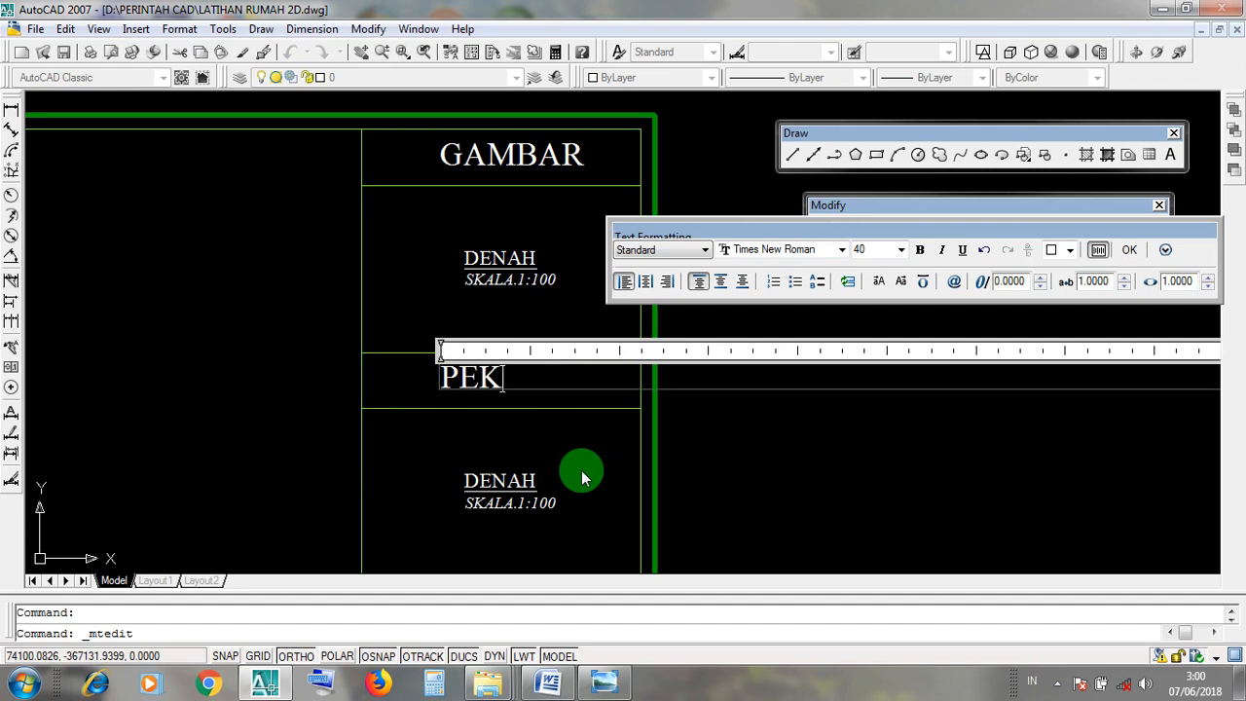
{"action": "type", "text": "ERJAAN"}
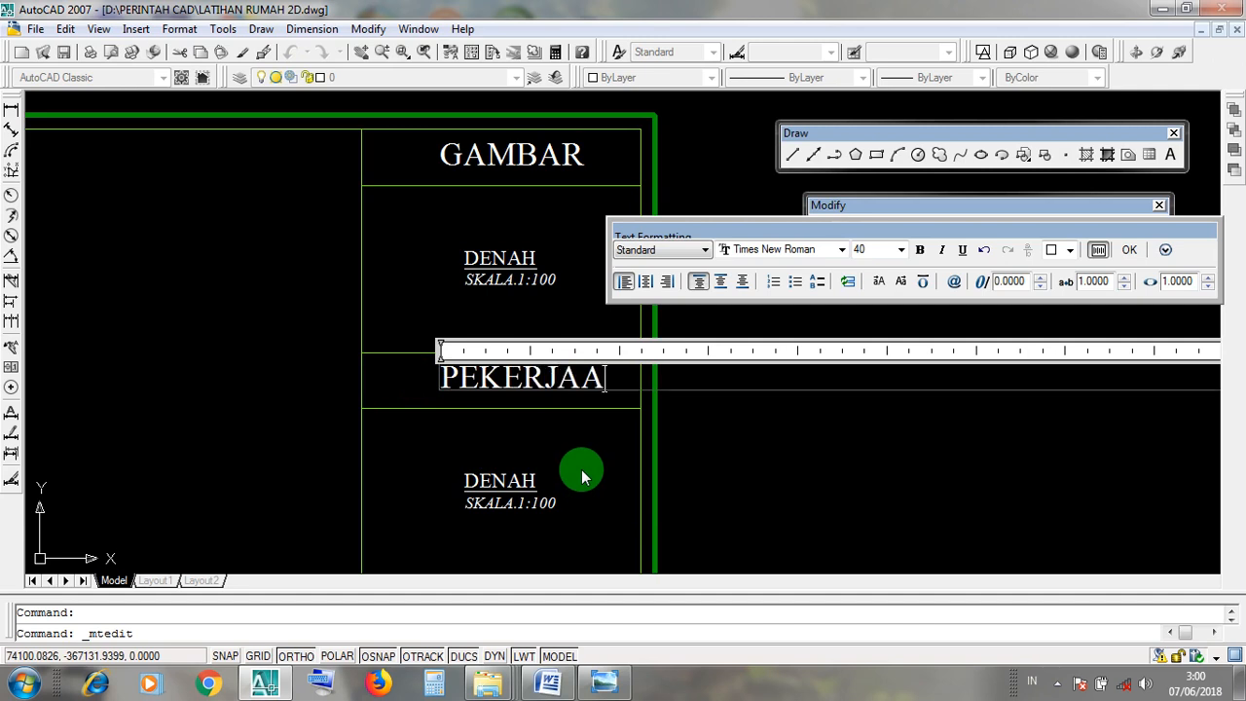
{"action": "left_click", "coordinate": [1130, 250]}
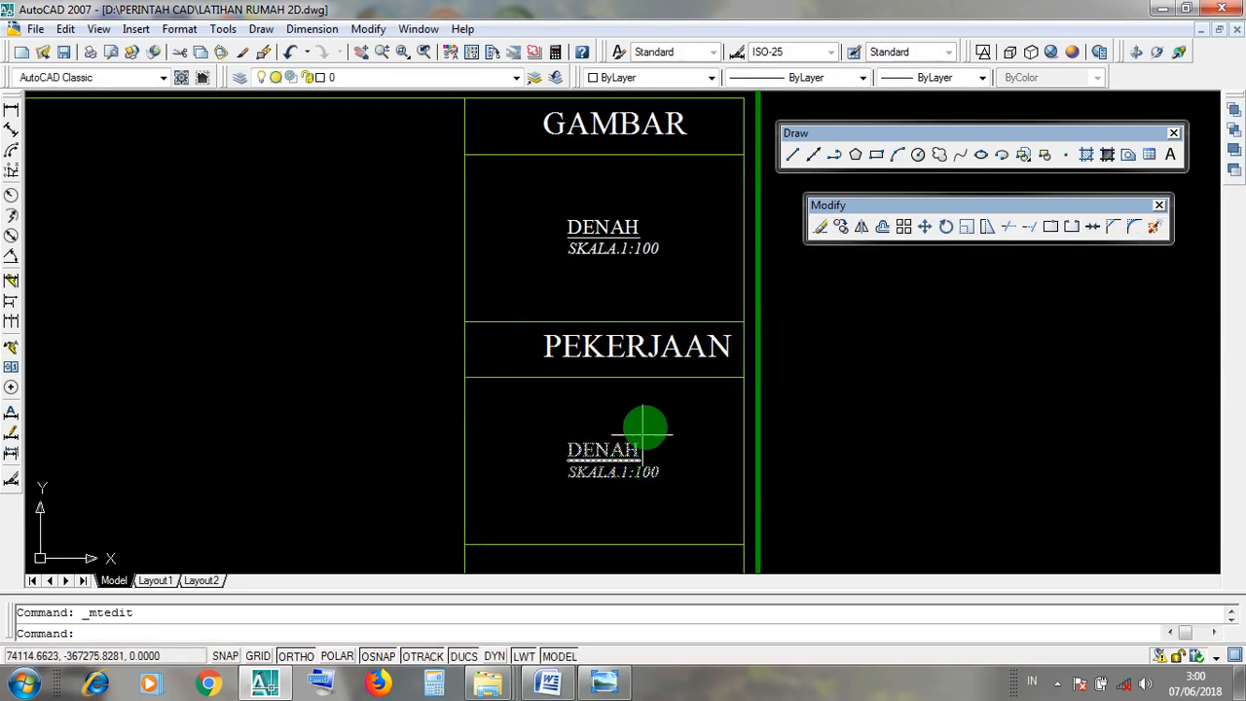
Move the PEKERJAAN heading about 42 units horizontally to the left to centre it in its cell
{"action": "left_click", "coordinate": [654, 357]}
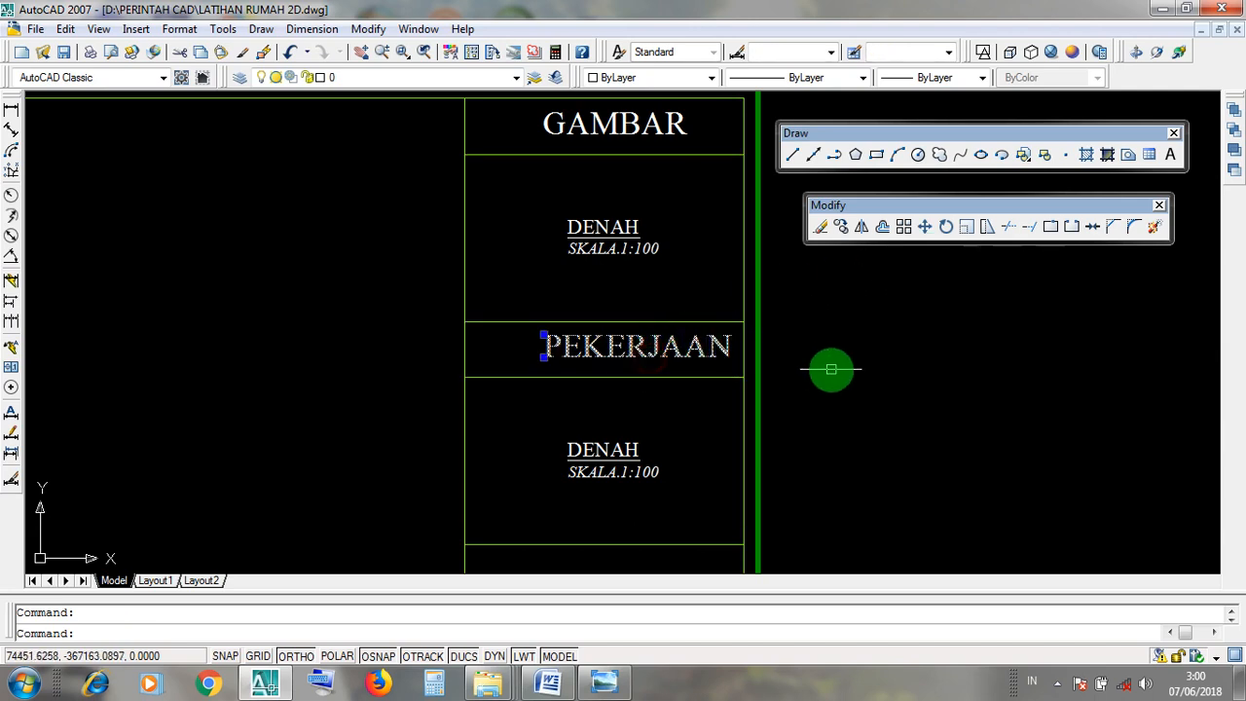
{"action": "middle_click_drag", "start_coordinate": [831, 369], "coordinate": [760, 406]}
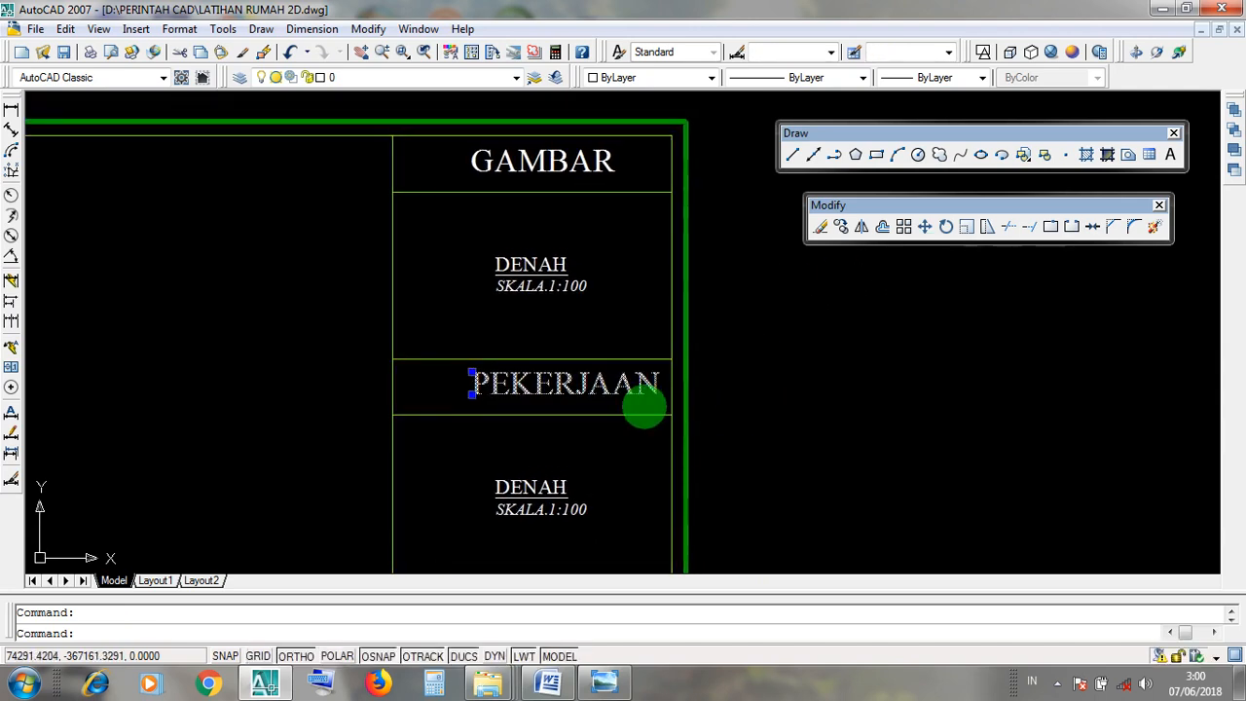
{"action": "left_click", "coordinate": [927, 227]}
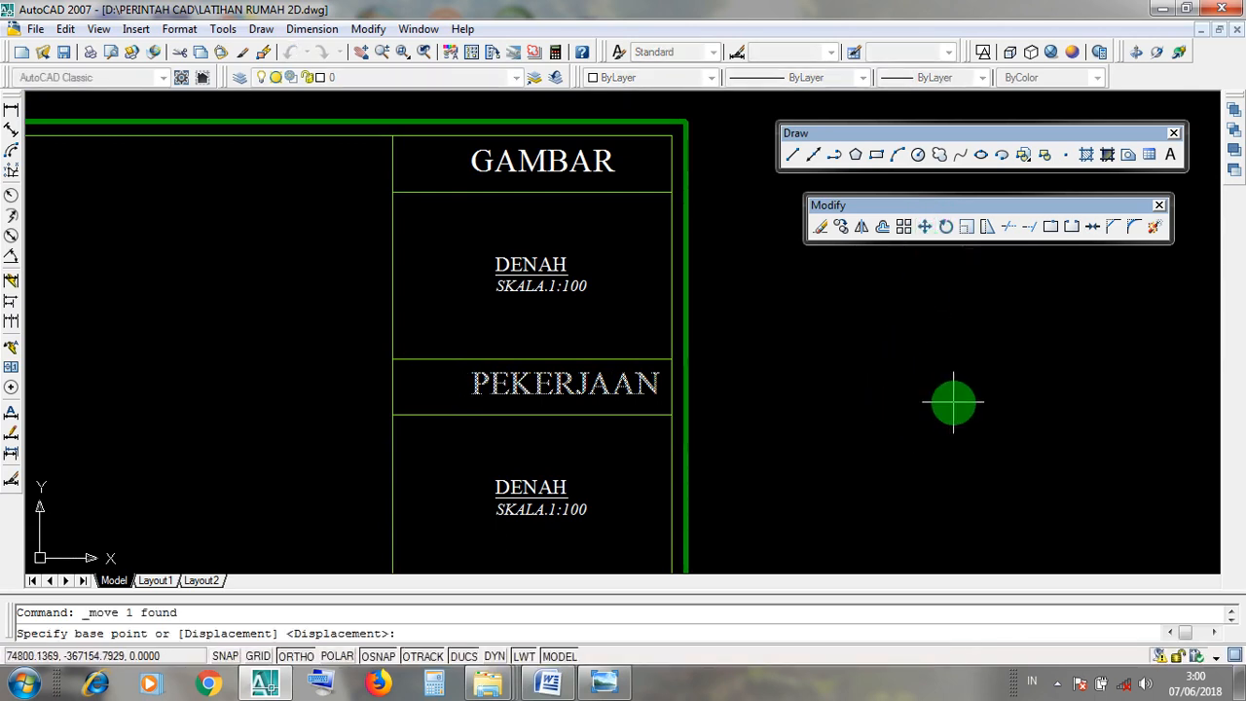
{"action": "left_click", "coordinate": [953, 397]}
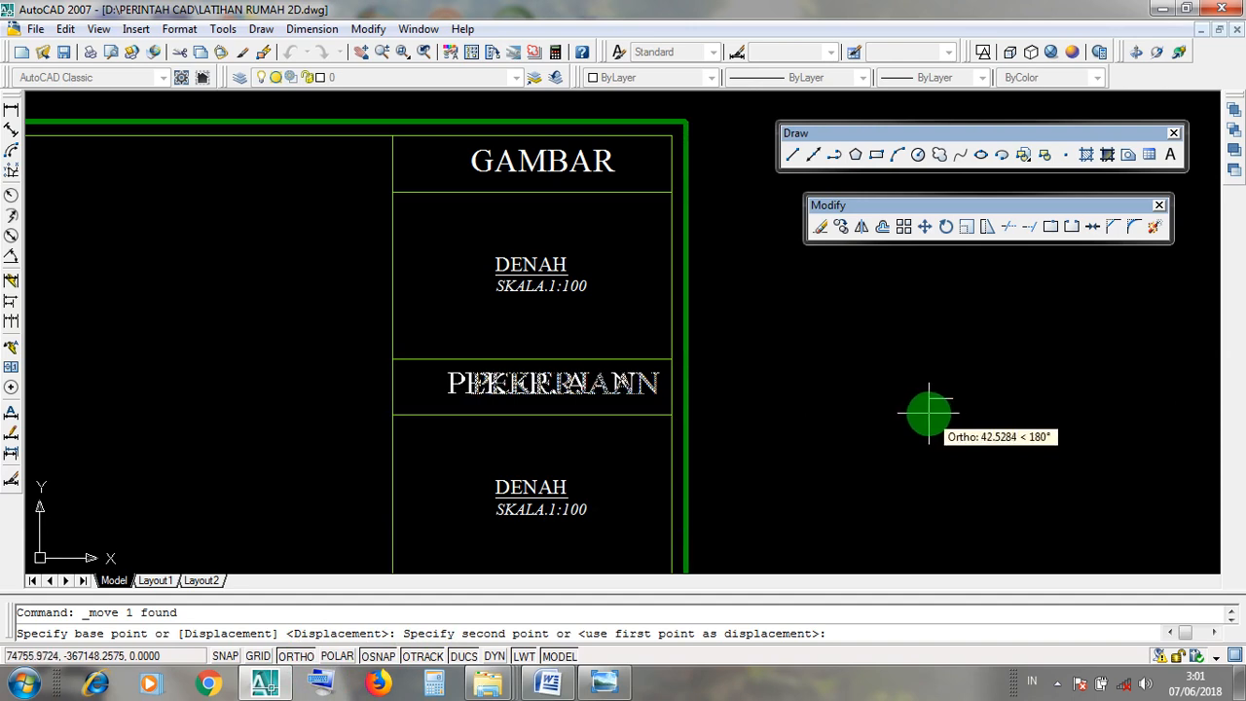
{"action": "left_click", "coordinate": [926, 413]}
{"action": "scroll", "coordinate": [887, 361], "scroll_direction": "down", "scroll_amount": 2}
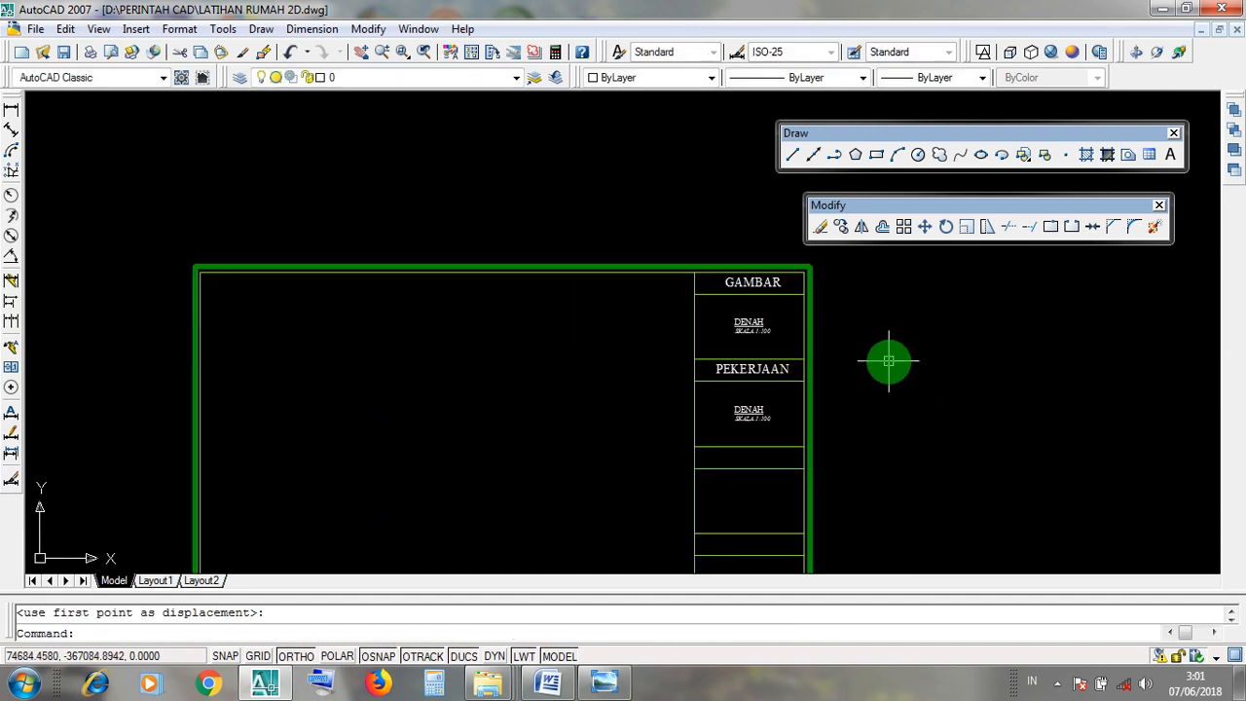
Replace the copied DENAH SKALA.1:100 entry below the PEKERJAAN heading with RUMAH PRIBADI
{"action": "scroll", "coordinate": [862, 420], "scroll_direction": "up", "scroll_amount": 2}
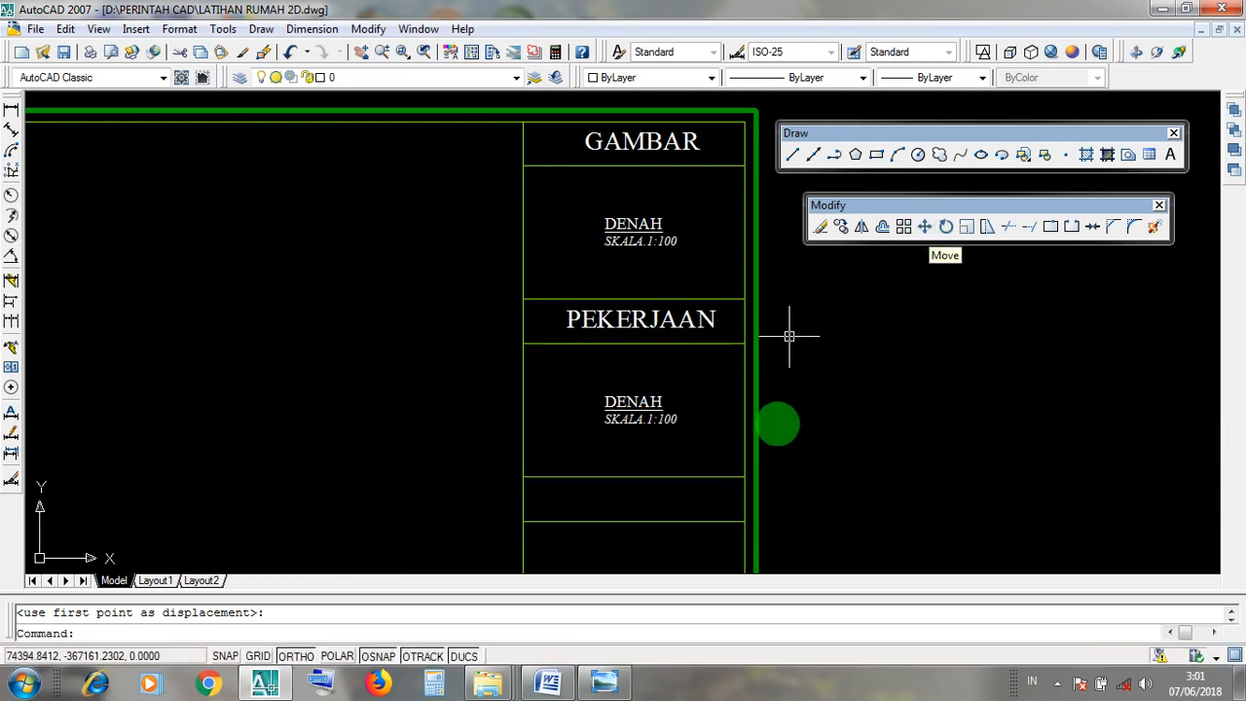
{"action": "scroll", "coordinate": [638, 389], "scroll_direction": "up", "scroll_amount": 1}
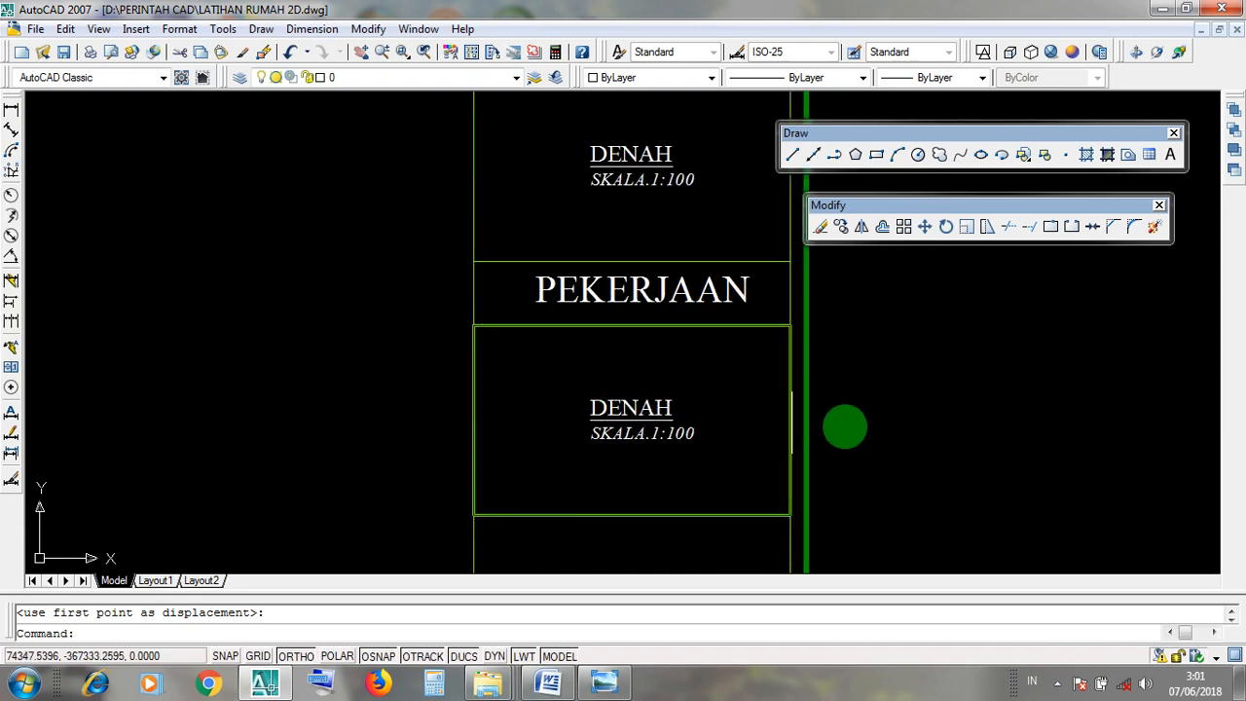
{"action": "middle_click_drag", "start_coordinate": [843, 426], "coordinate": [753, 438]}
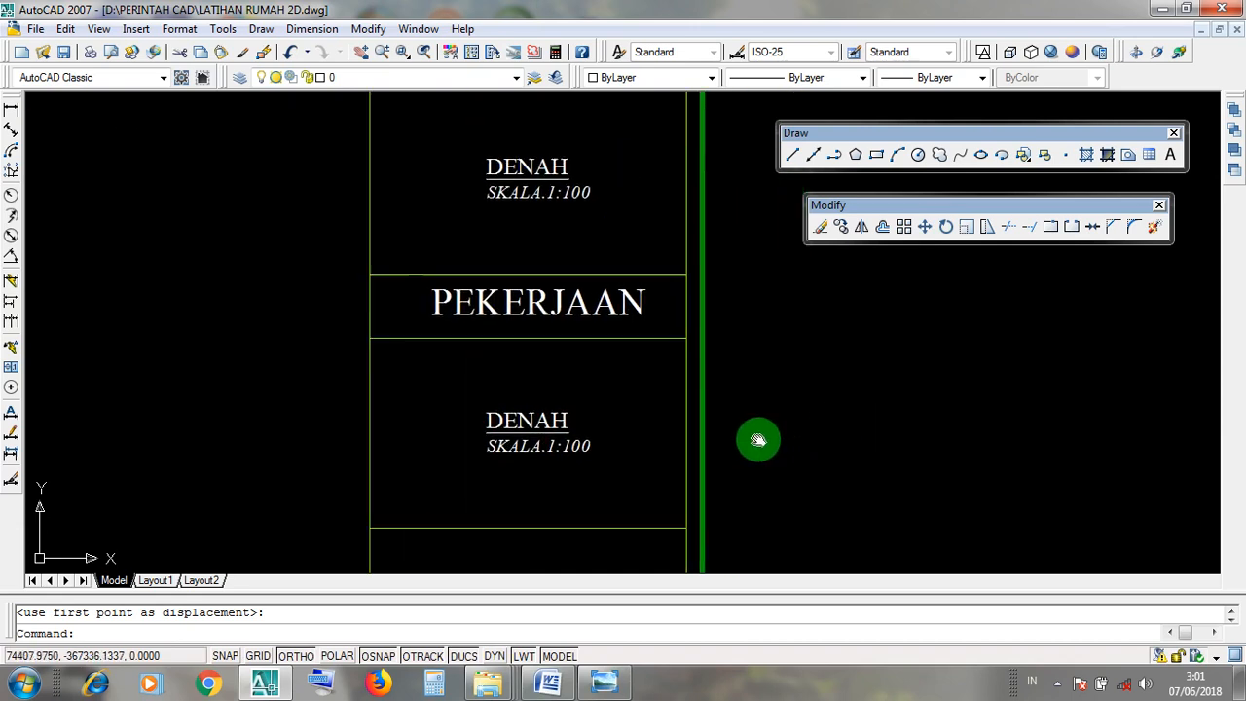
{"action": "double_click", "coordinate": [510, 421]}
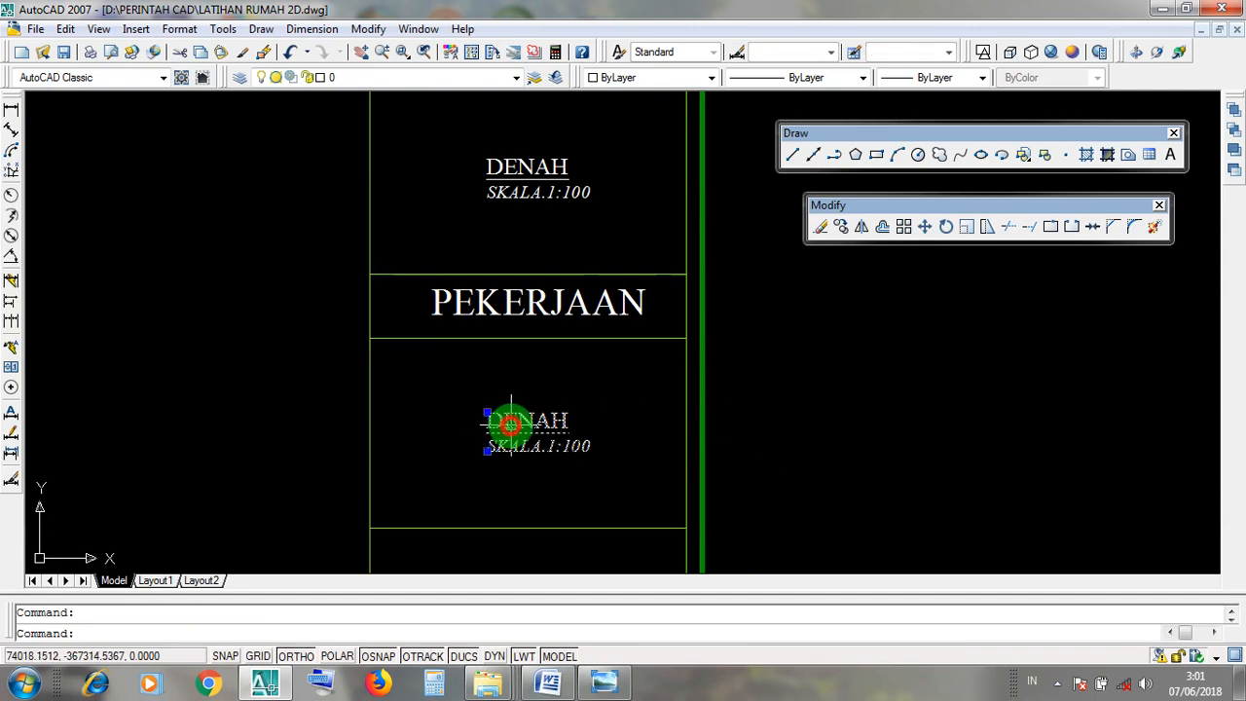
{"action": "left_click", "coordinate": [596, 450]}
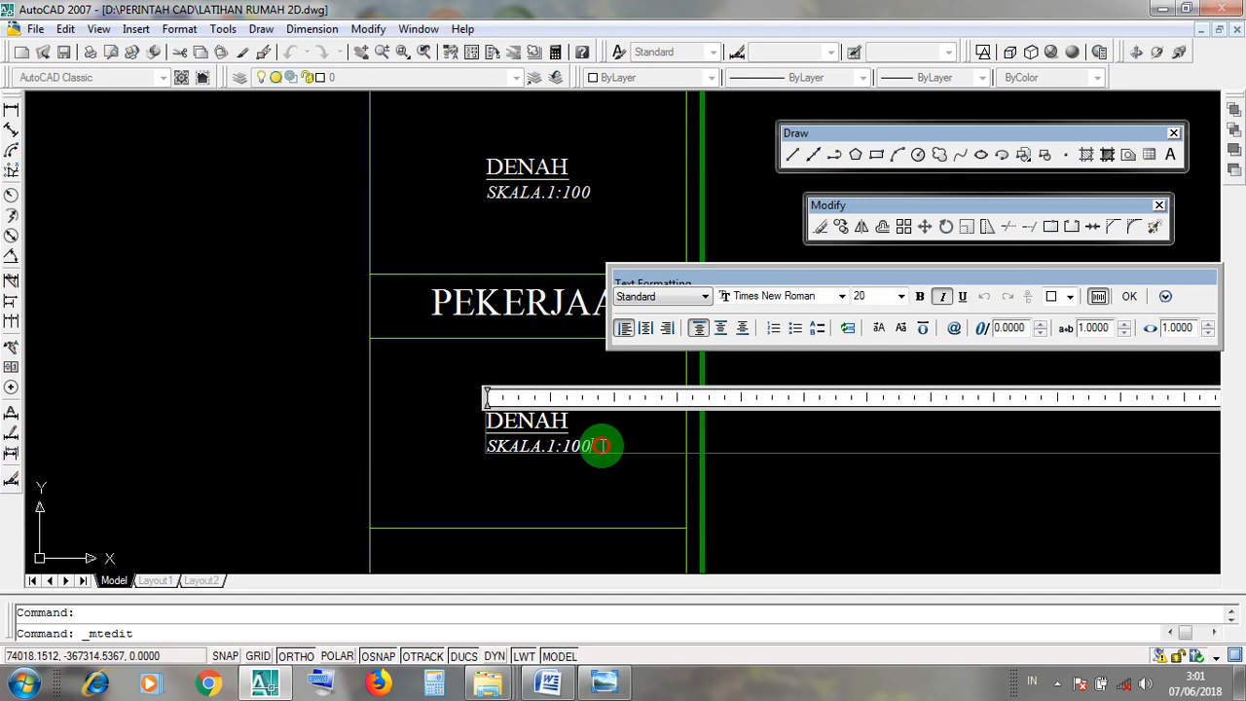
{"action": "left_click_drag", "start_coordinate": [600, 446], "coordinate": [490, 436]}
{"action": "scroll", "coordinate": [489, 436], "scroll_direction": "up", "scroll_amount": 3}
{"action": "scroll", "coordinate": [506, 435], "scroll_direction": "down", "scroll_amount": 3}
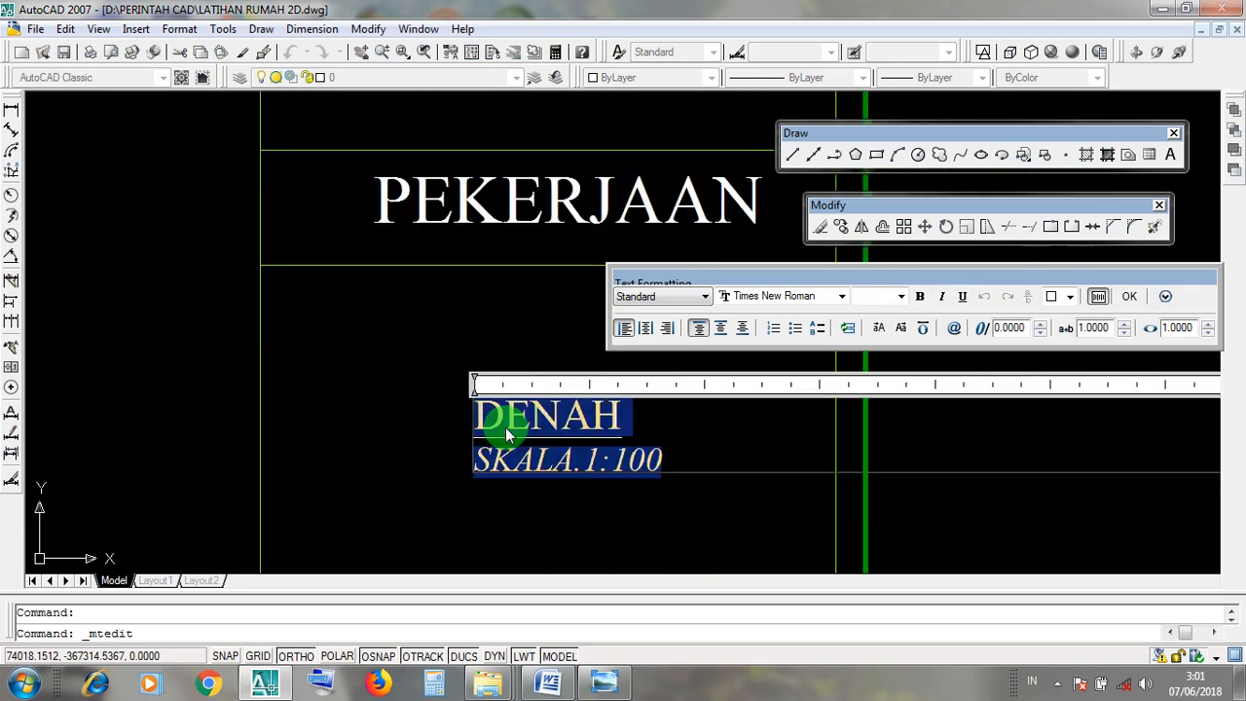
{"action": "type", "text": "RUMAH PRIBADI"}
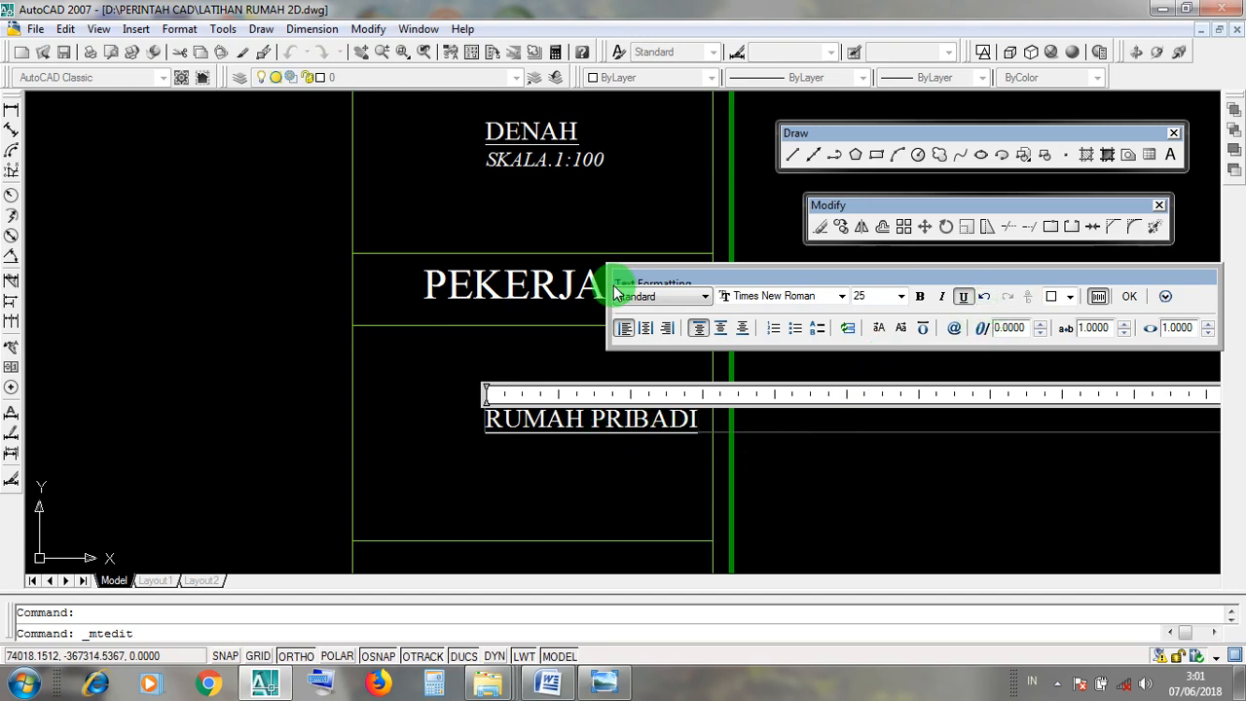
{"action": "left_click", "coordinate": [1135, 298]}
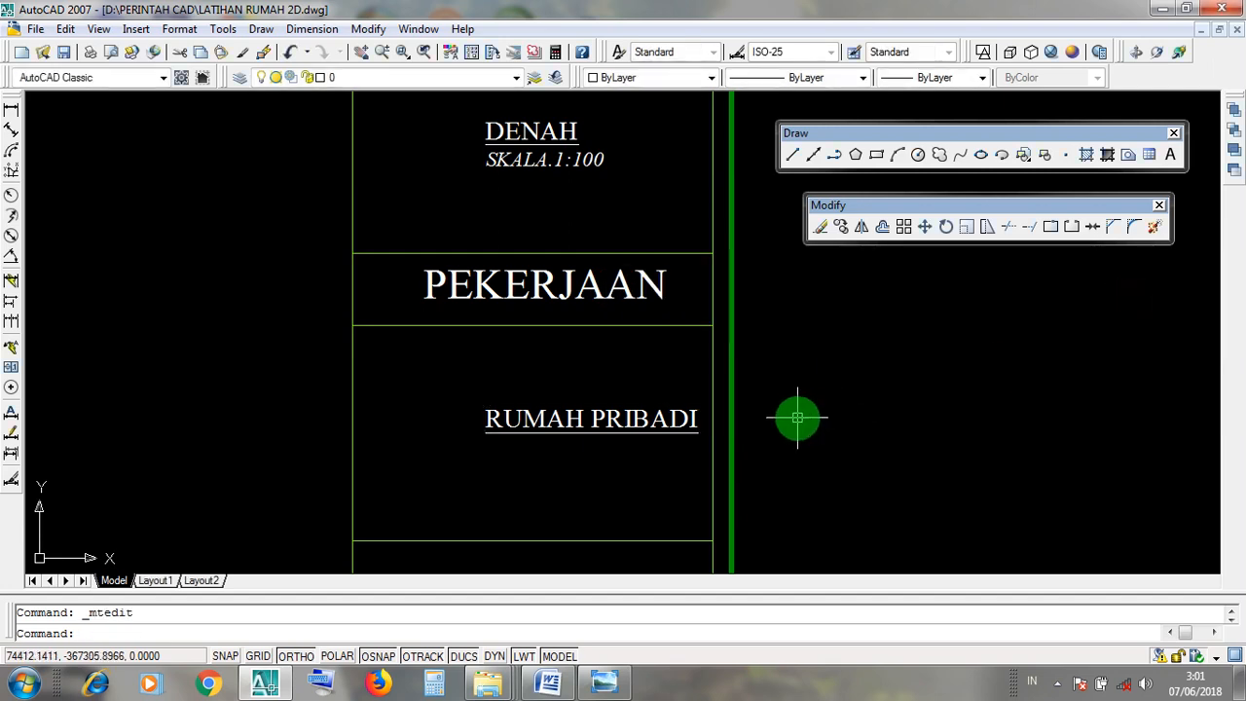
Move the RUMAH PRIBADI entry about 81 units horizontally to the left to centre it in its cell
{"action": "scroll", "coordinate": [798, 417], "scroll_direction": "down", "scroll_amount": 2}
{"action": "scroll", "coordinate": [660, 438], "scroll_direction": "up", "scroll_amount": 2}
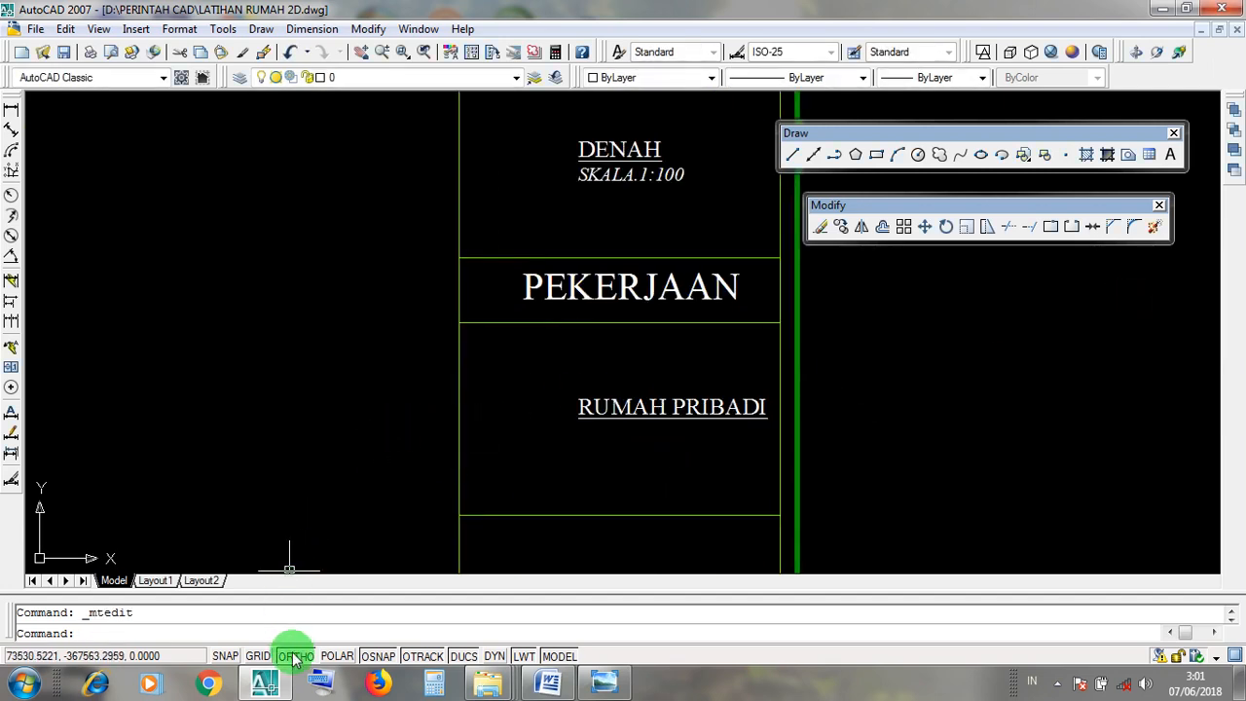
{"action": "scroll", "coordinate": [633, 482], "scroll_direction": "down", "scroll_amount": 3}
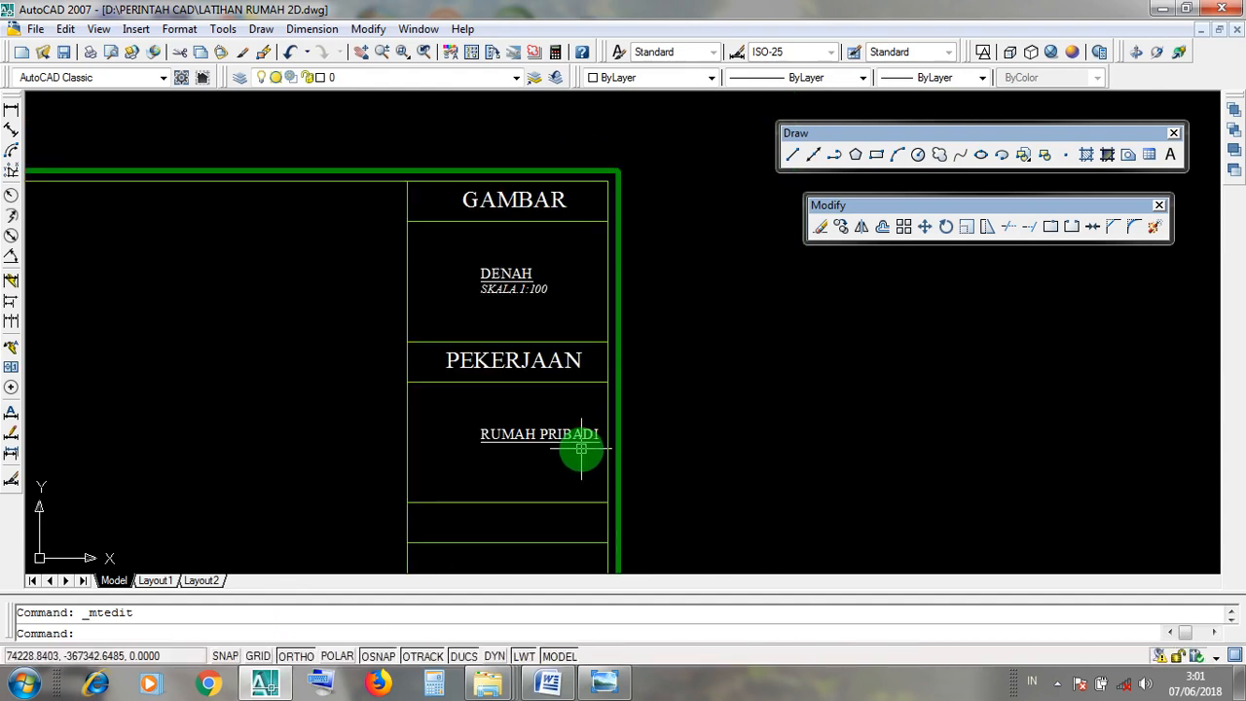
{"action": "scroll", "coordinate": [575, 453], "scroll_direction": "up", "scroll_amount": 2}
{"action": "left_click", "coordinate": [560, 456]}
{"action": "left_click", "coordinate": [461, 423]}
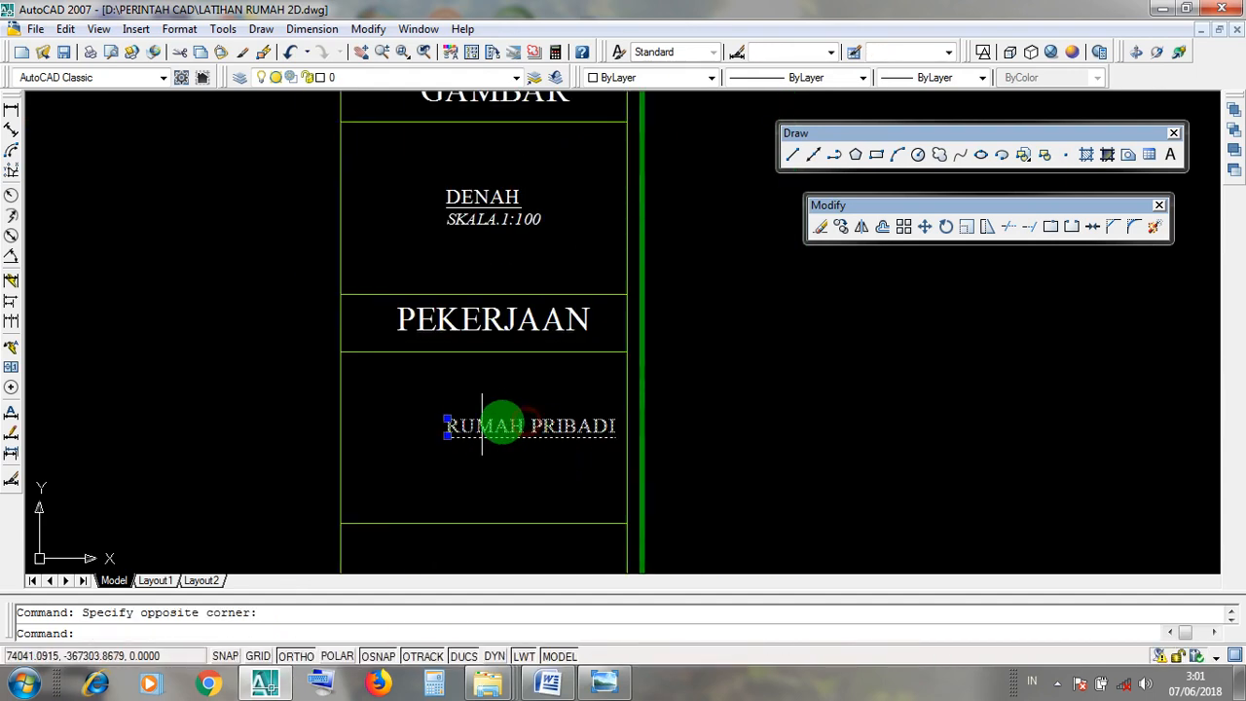
{"action": "left_click", "coordinate": [926, 231]}
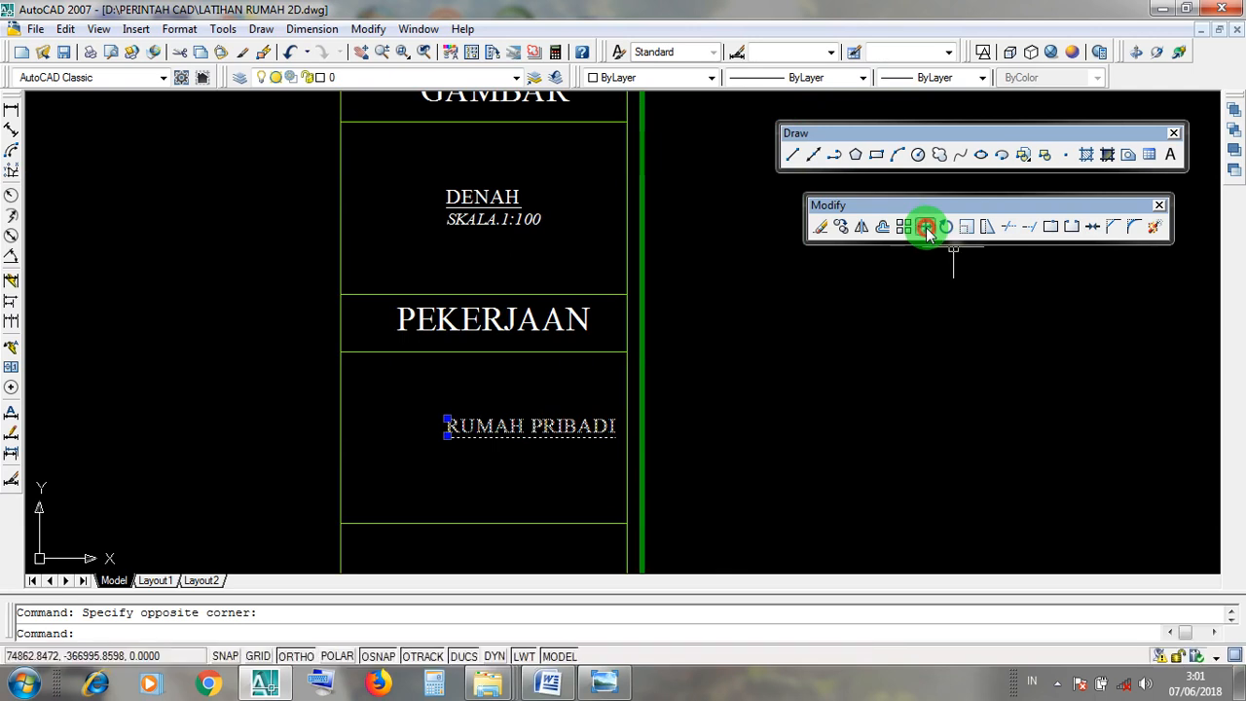
{"action": "left_click", "coordinate": [1050, 418]}
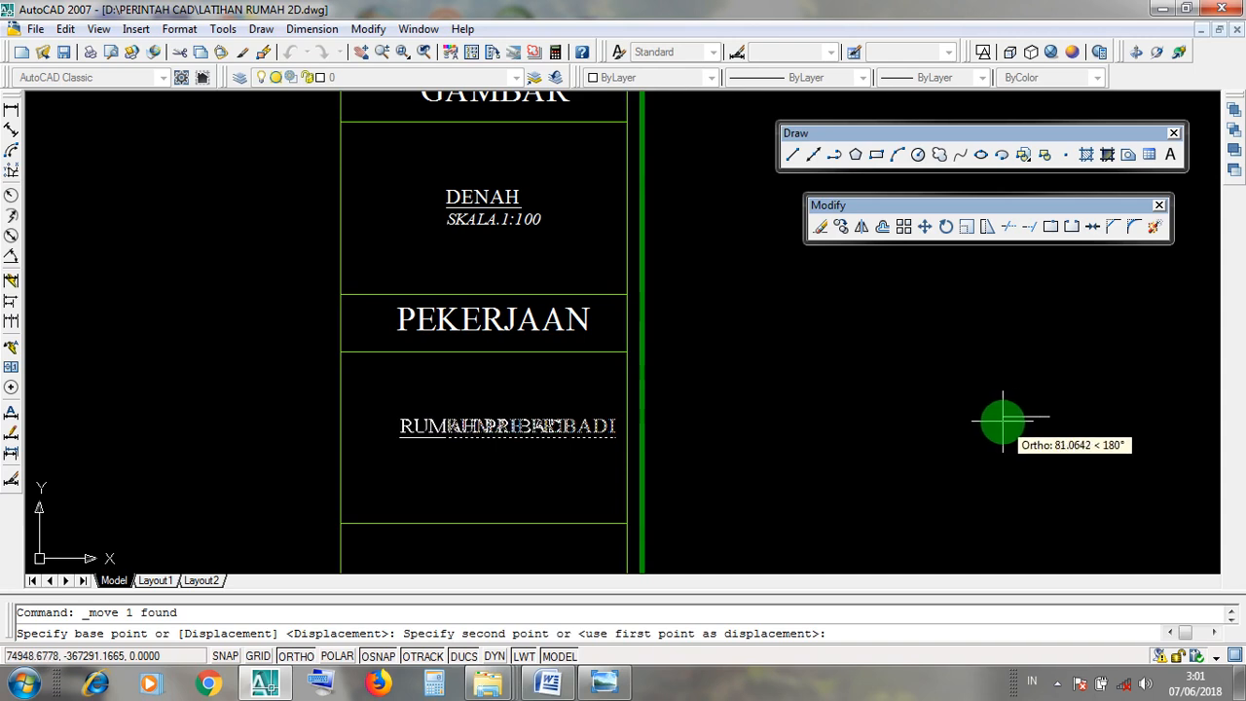
{"action": "left_click", "coordinate": [1003, 421]}
{"action": "scroll", "coordinate": [1003, 421], "scroll_direction": "down", "scroll_amount": 3}
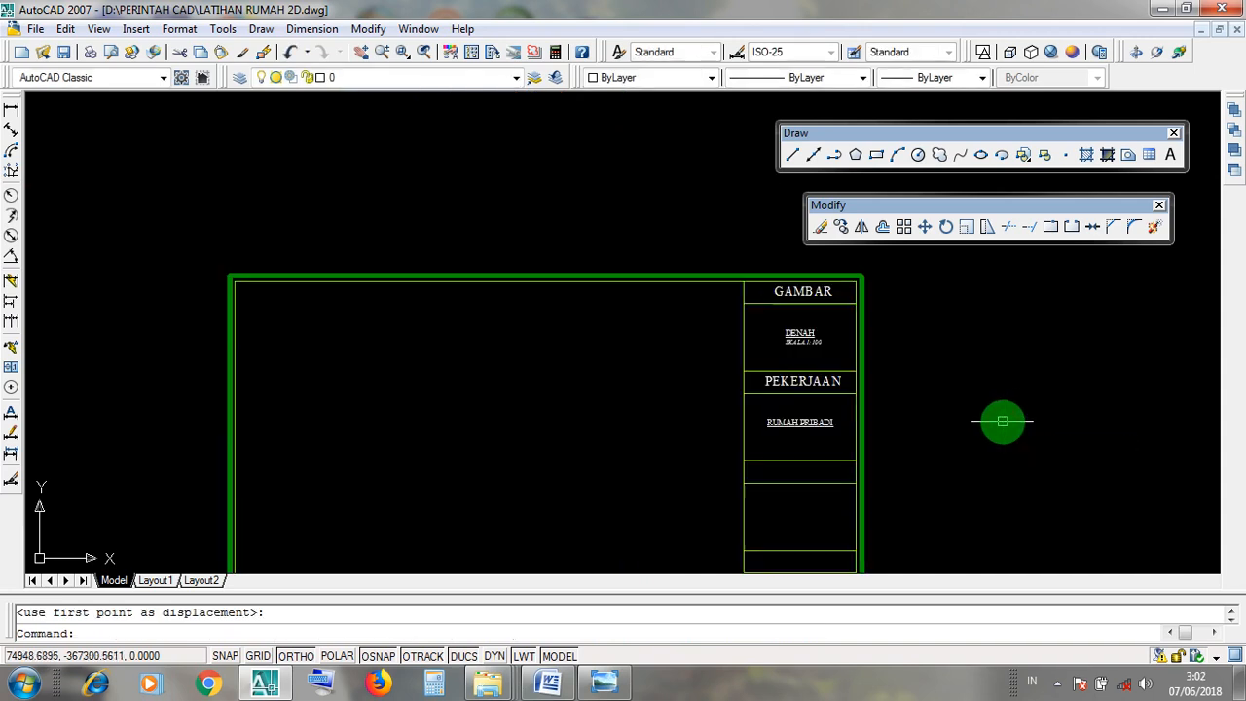
Copy the PEKERJAAN heading and RUMAH PRIBADI entry straight down into the third pair of cells, using the heading cell's lower-left corner as base point
{"action": "mouse_move", "coordinate": [954, 389]}
{"action": "middle_mouse_down"}
{"action": "mouse_move", "coordinate": [673, 228]}
{"action": "mouse_move", "coordinate": [710, 264]}
{"action": "middle_mouse_up"}
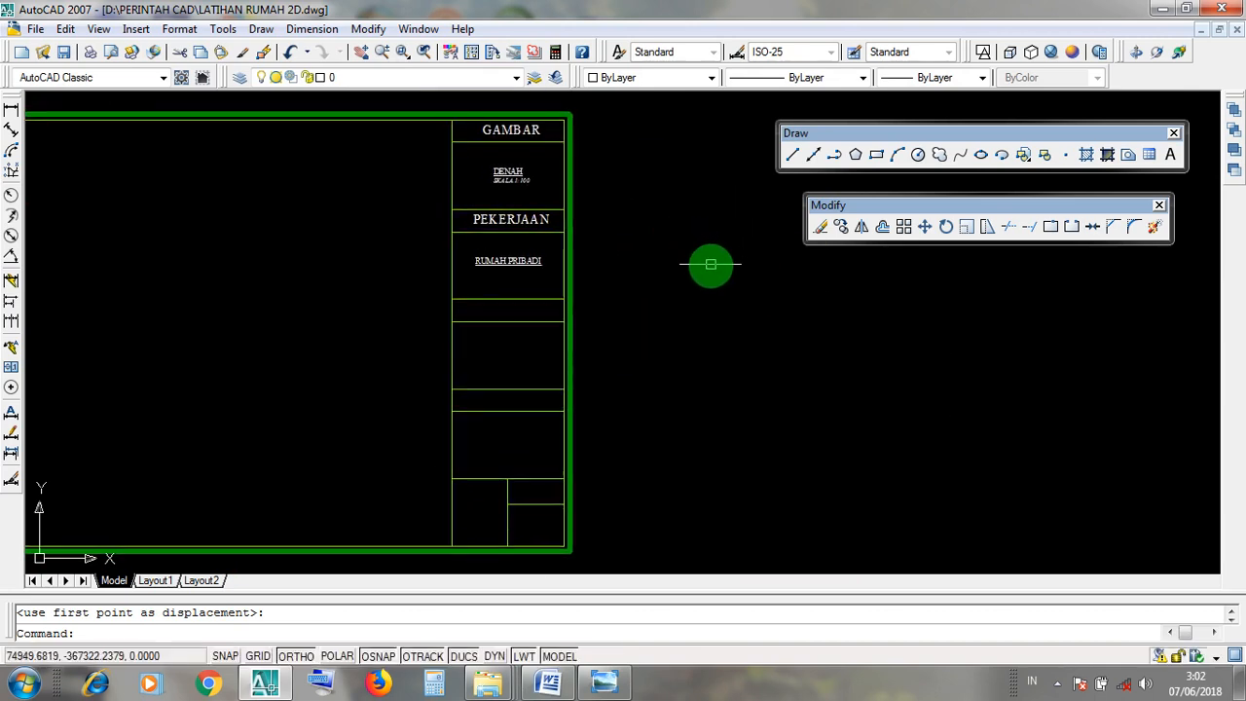
{"action": "scroll", "coordinate": [487, 226], "scroll_direction": "up", "scroll_amount": 2}
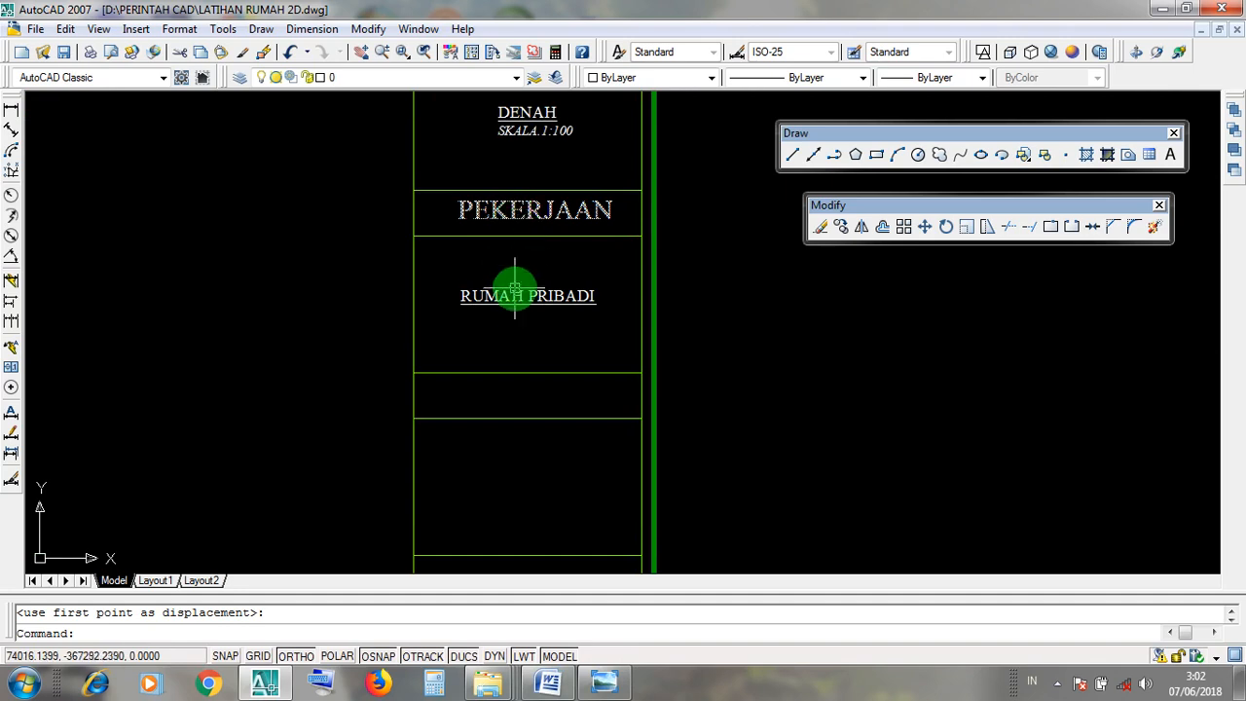
{"action": "middle_click_drag", "start_coordinate": [513, 313], "coordinate": [556, 209]}
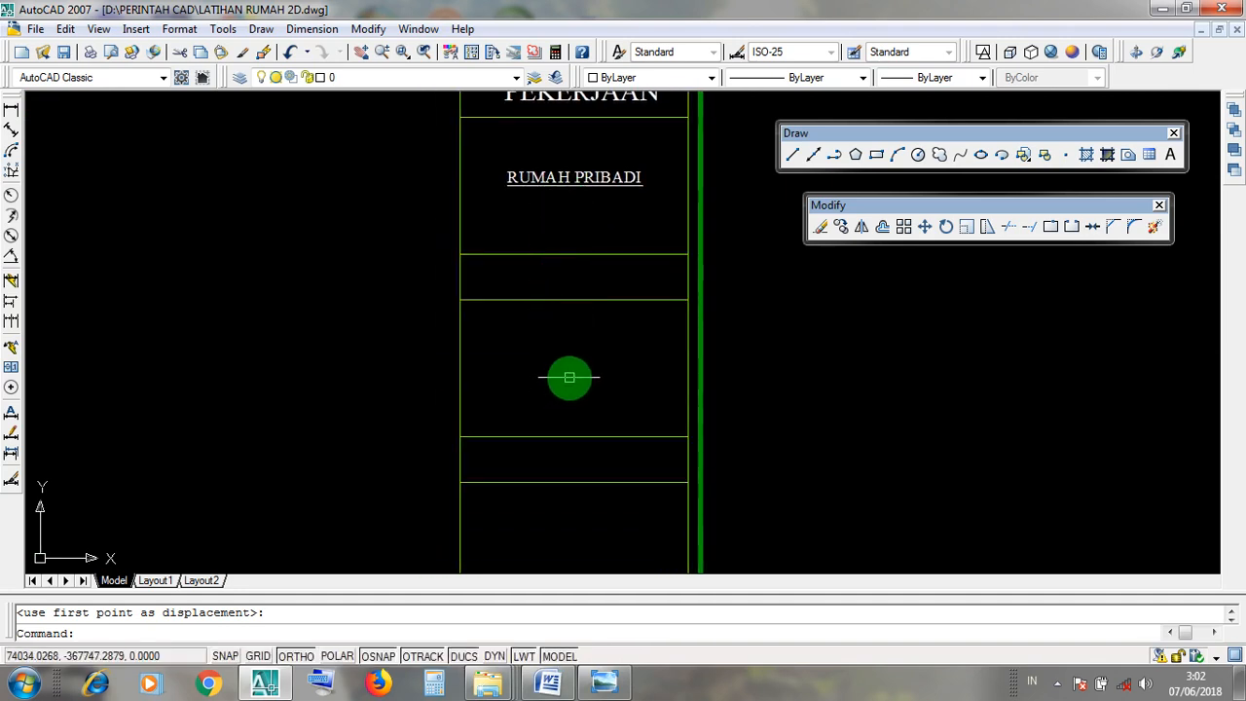
{"action": "scroll", "coordinate": [570, 370], "scroll_direction": "down", "scroll_amount": 2}
{"action": "scroll", "coordinate": [584, 209], "scroll_direction": "up", "scroll_amount": 2}
{"action": "left_click", "coordinate": [584, 189]}
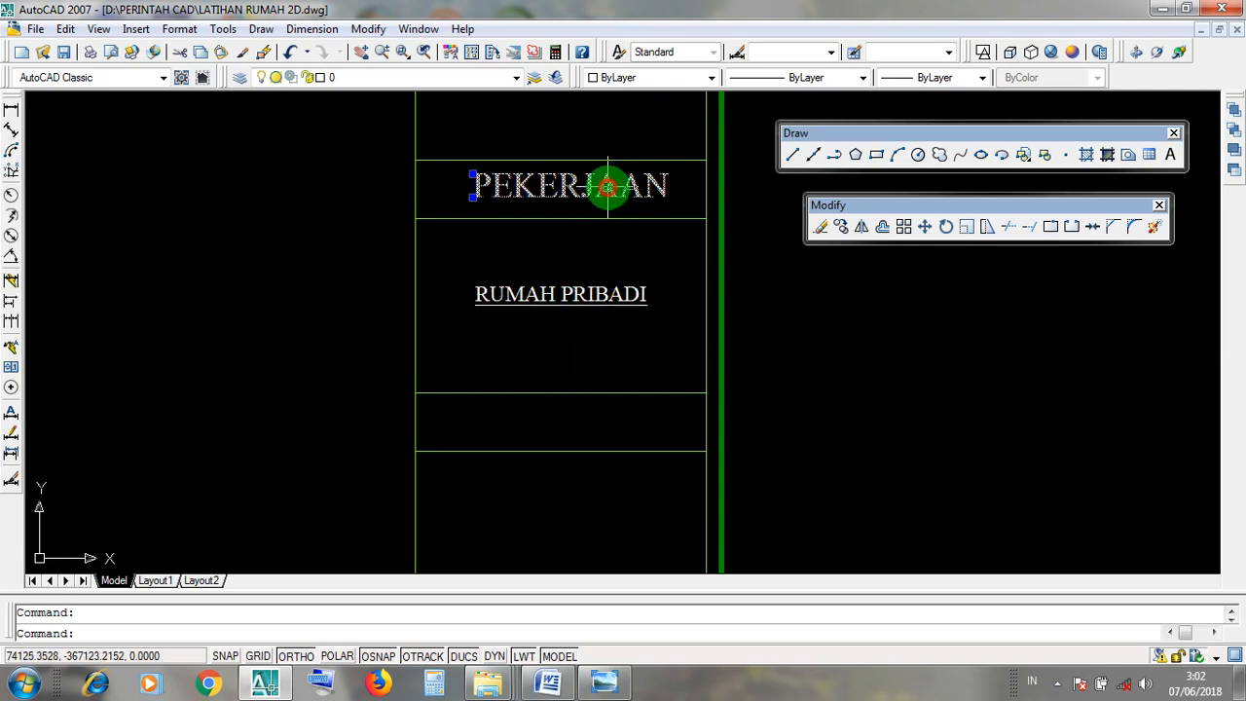
{"action": "left_click", "coordinate": [608, 293]}
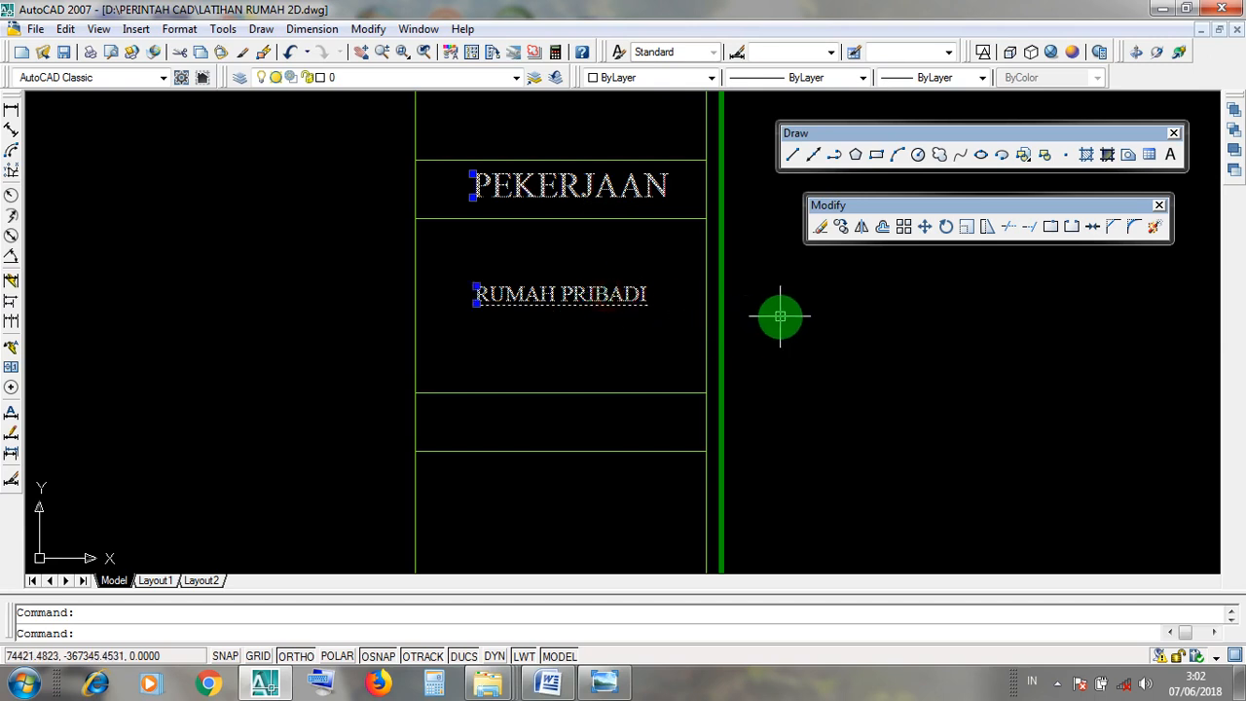
{"action": "scroll", "coordinate": [784, 308], "scroll_direction": "down", "scroll_amount": 3}
{"action": "scroll", "coordinate": [793, 309], "scroll_direction": "up", "scroll_amount": 2}
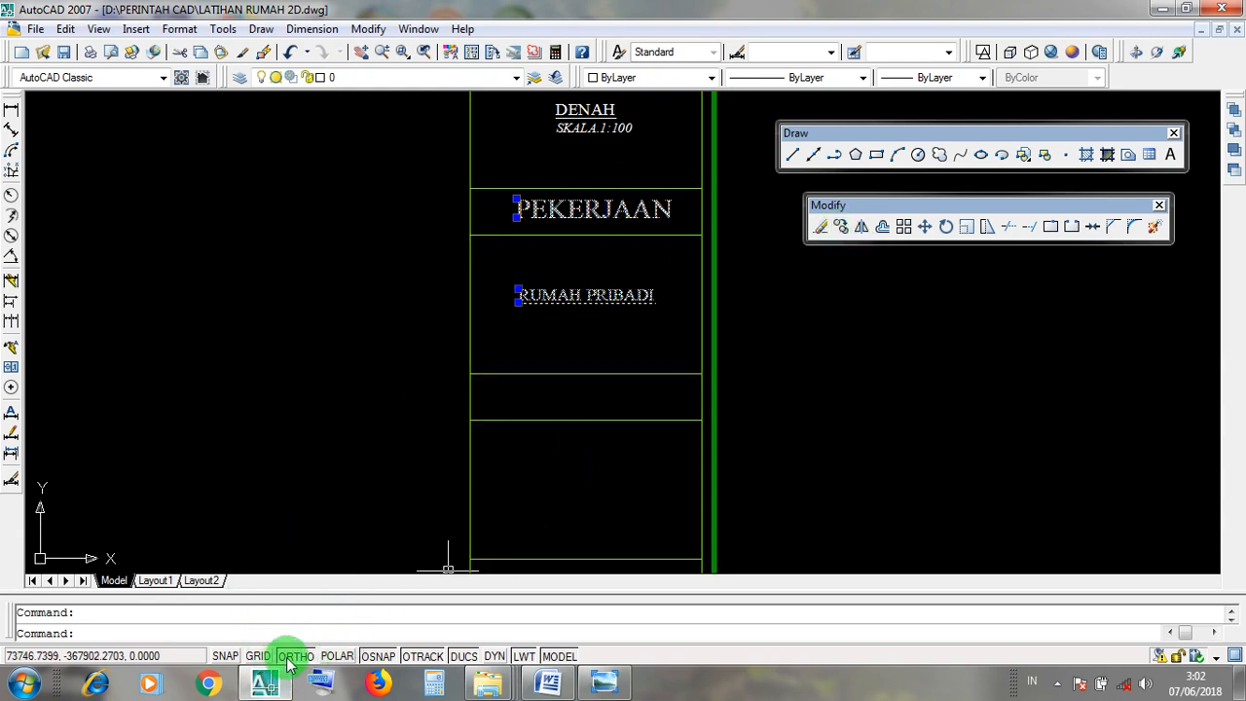
{"action": "middle_click_drag", "start_coordinate": [723, 395], "coordinate": [707, 364]}
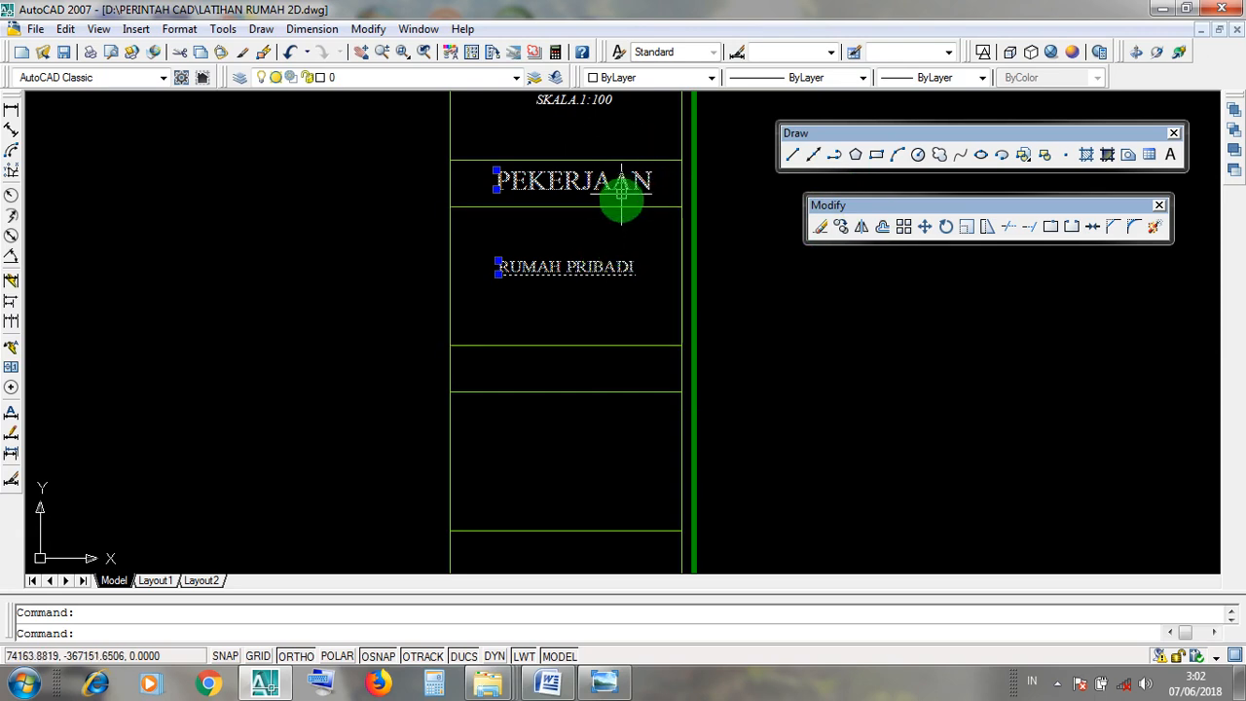
{"action": "left_click", "coordinate": [842, 228]}
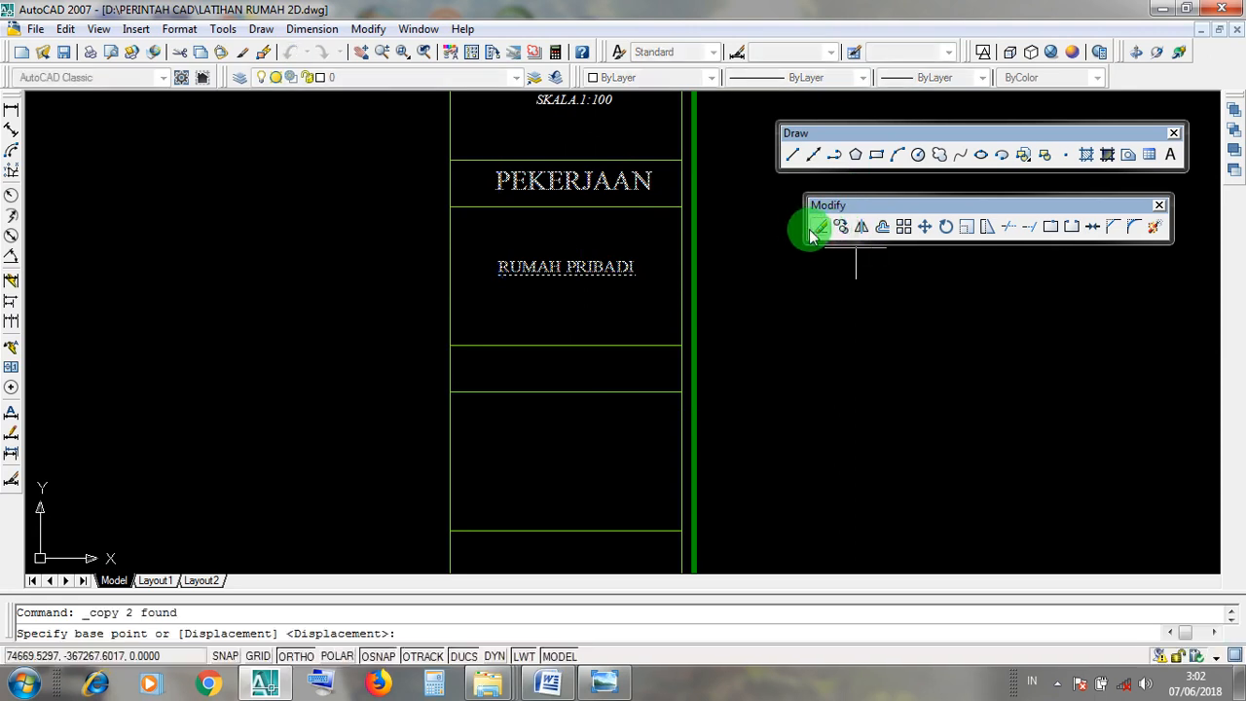
{"action": "left_click", "coordinate": [450, 207]}
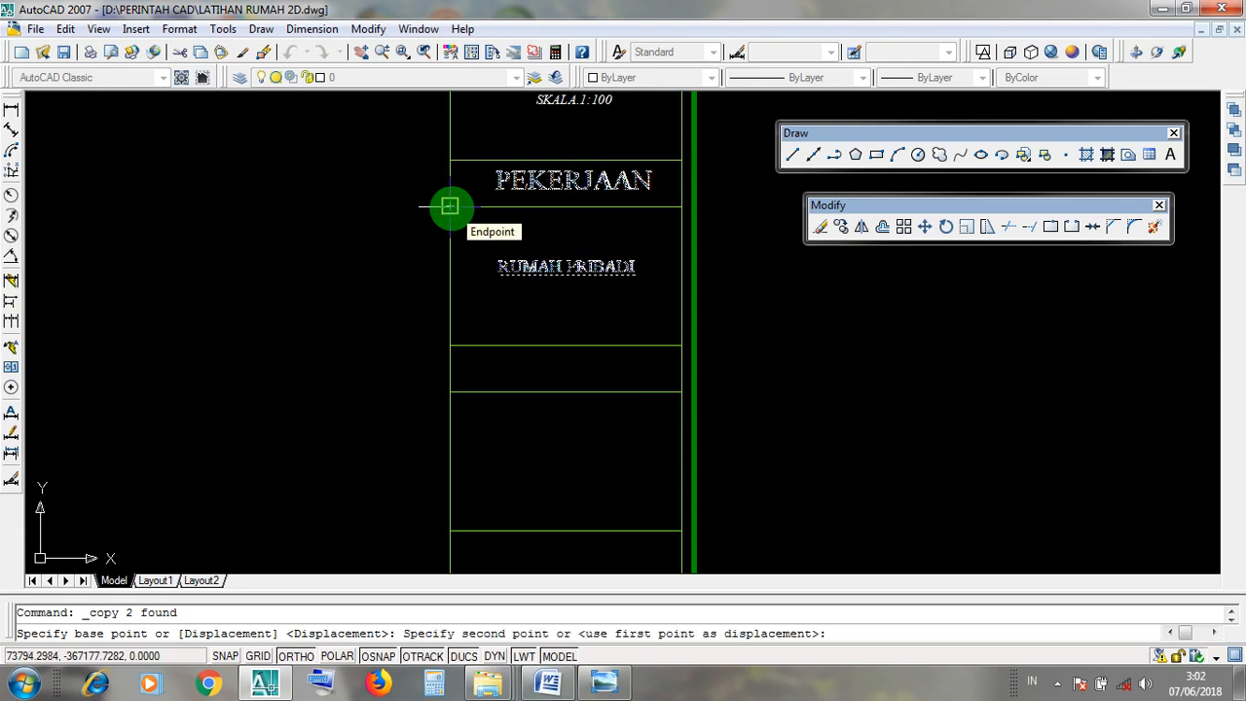
{"action": "left_click", "coordinate": [450, 391]}
Place another copy of both texts in the fourth pair of cells at the heading cell's lower-left corner, and finish copying
{"action": "scroll", "coordinate": [495, 298], "scroll_direction": "down", "scroll_amount": 2}
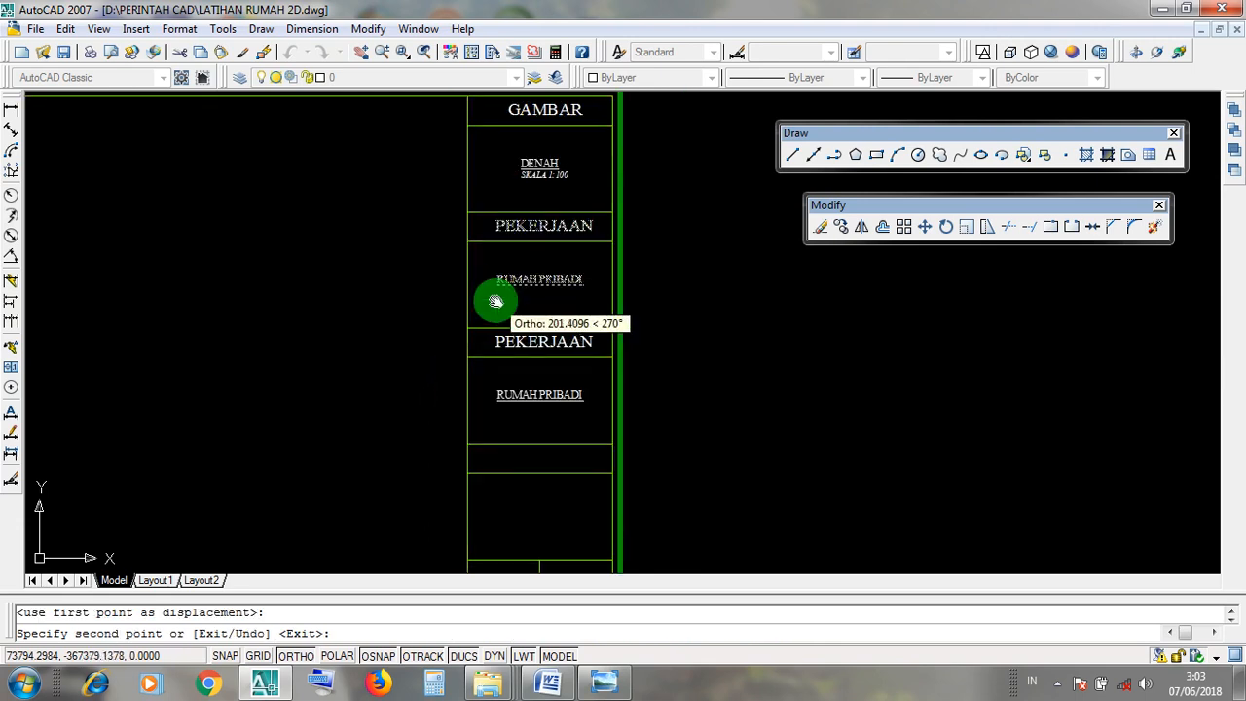
{"action": "scroll", "coordinate": [478, 397], "scroll_direction": "up", "scroll_amount": 3}
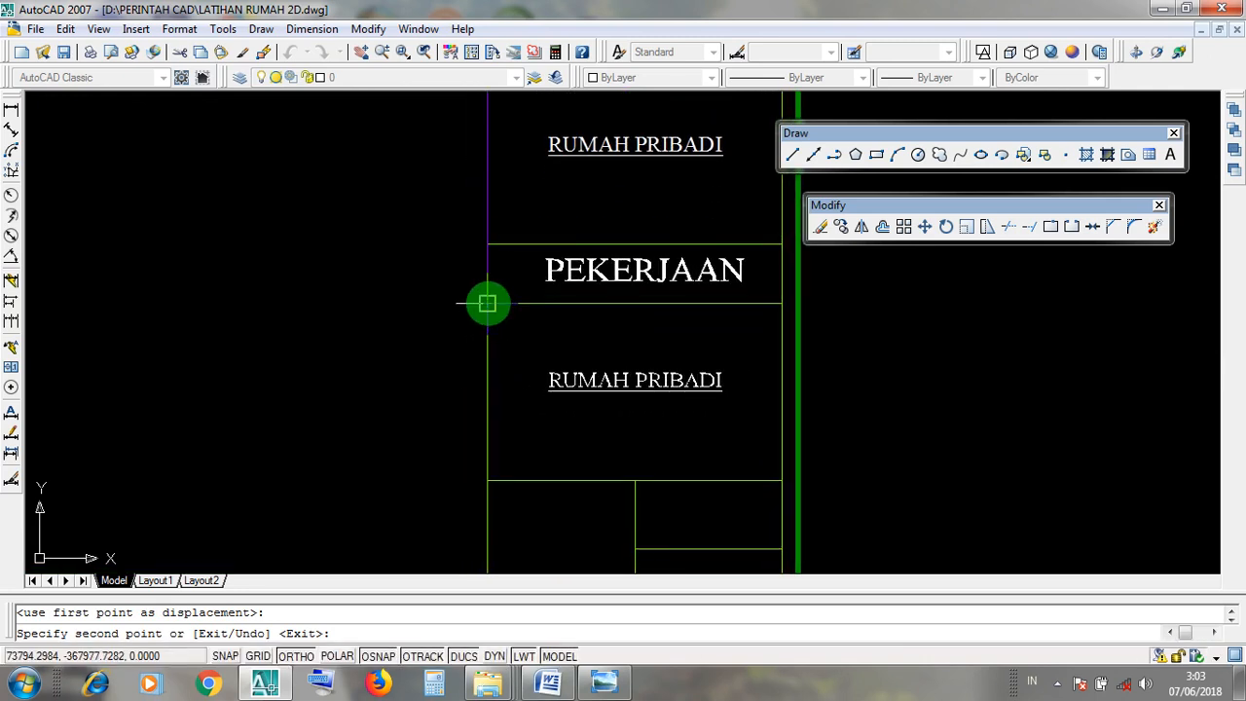
{"action": "left_click", "coordinate": [488, 303]}
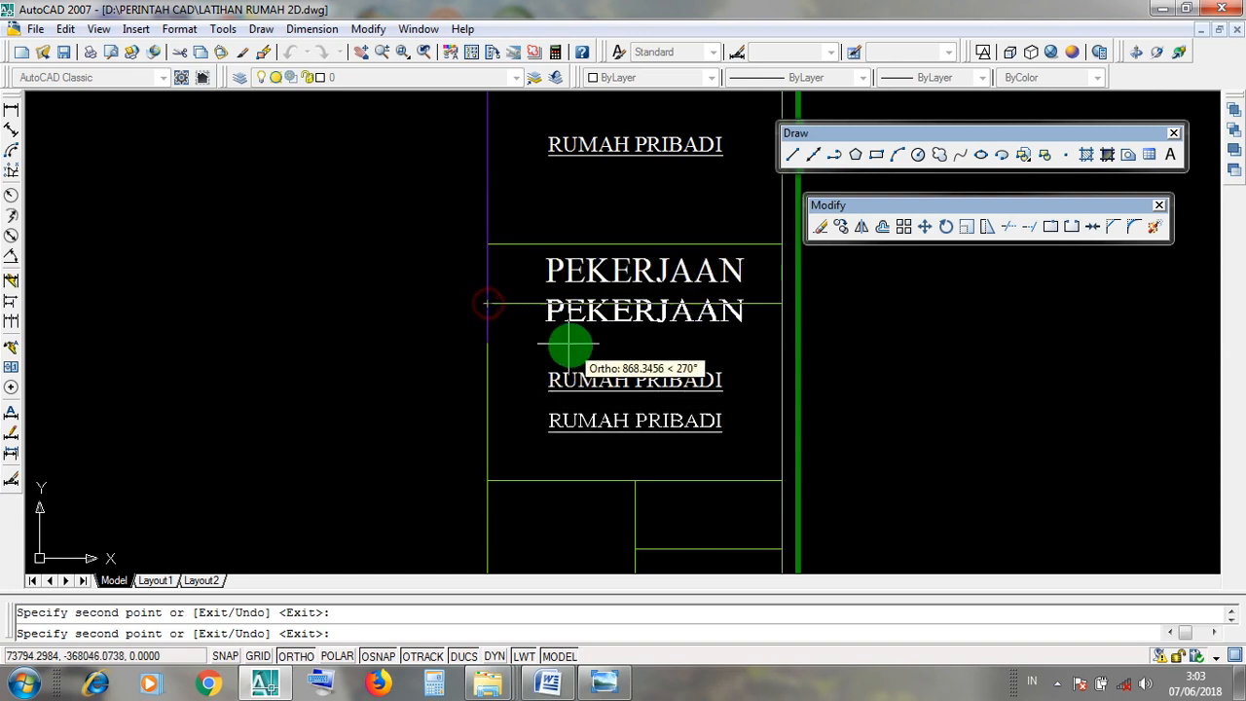
{"action": "scroll", "coordinate": [613, 346], "scroll_direction": "down", "scroll_amount": 2}
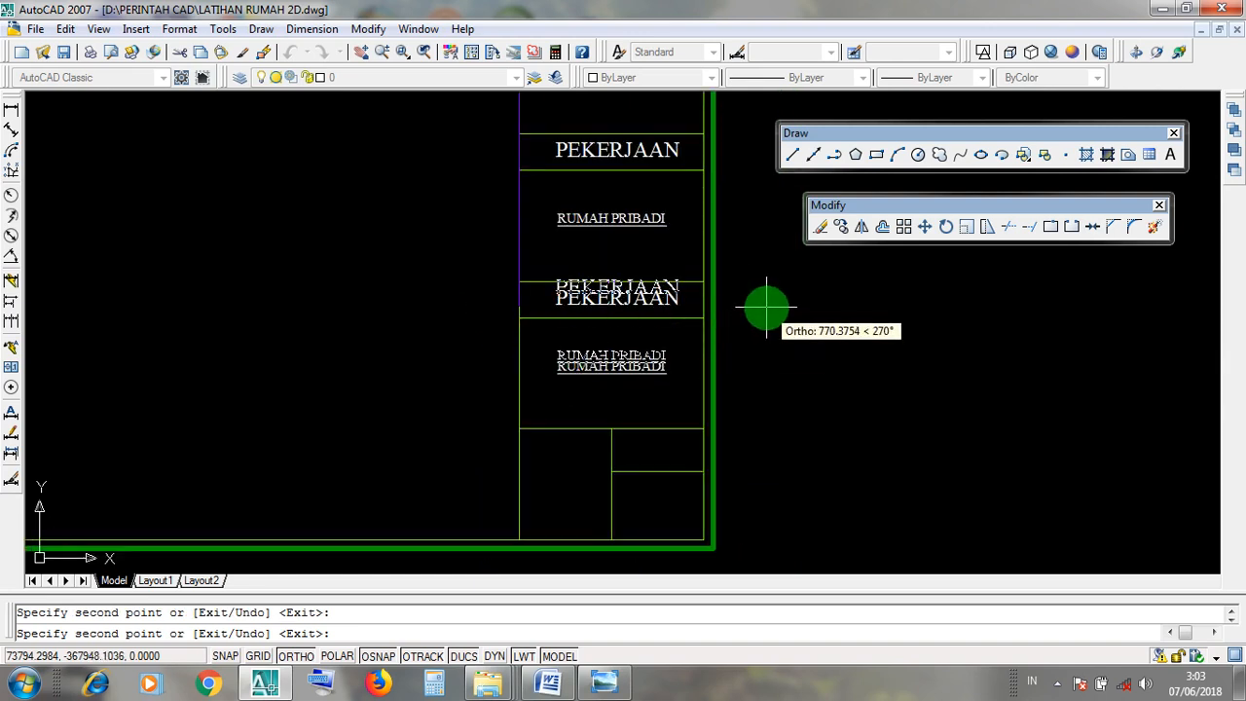
{"action": "key", "text": "Return"}
Examine the finished roof plan sheet's title block for the third and fourth headings and their entries, and return to the third heading's copy
{"action": "middle_click_drag", "start_coordinate": [759, 281], "coordinate": [763, 357]}
{"action": "scroll", "coordinate": [762, 357], "scroll_direction": "down", "scroll_amount": 4}
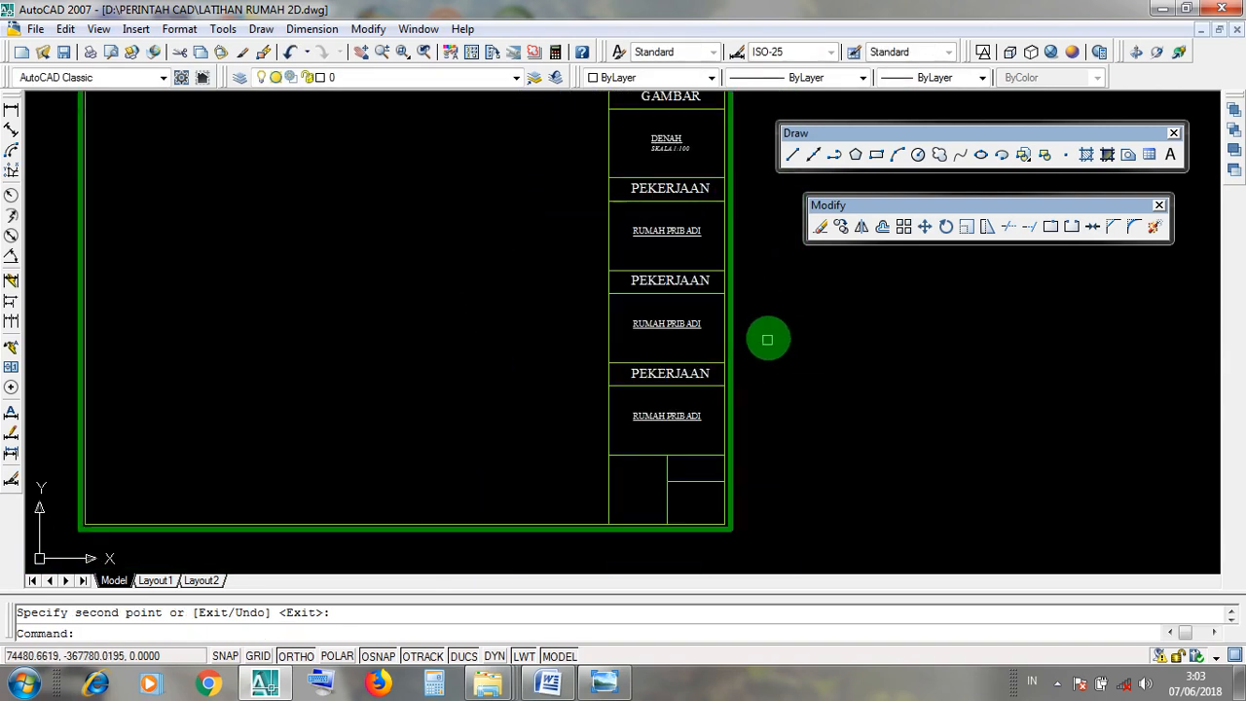
{"action": "middle_click_drag", "start_coordinate": [768, 268], "coordinate": [759, 331]}
{"action": "scroll", "coordinate": [689, 293], "scroll_direction": "up", "scroll_amount": 3}
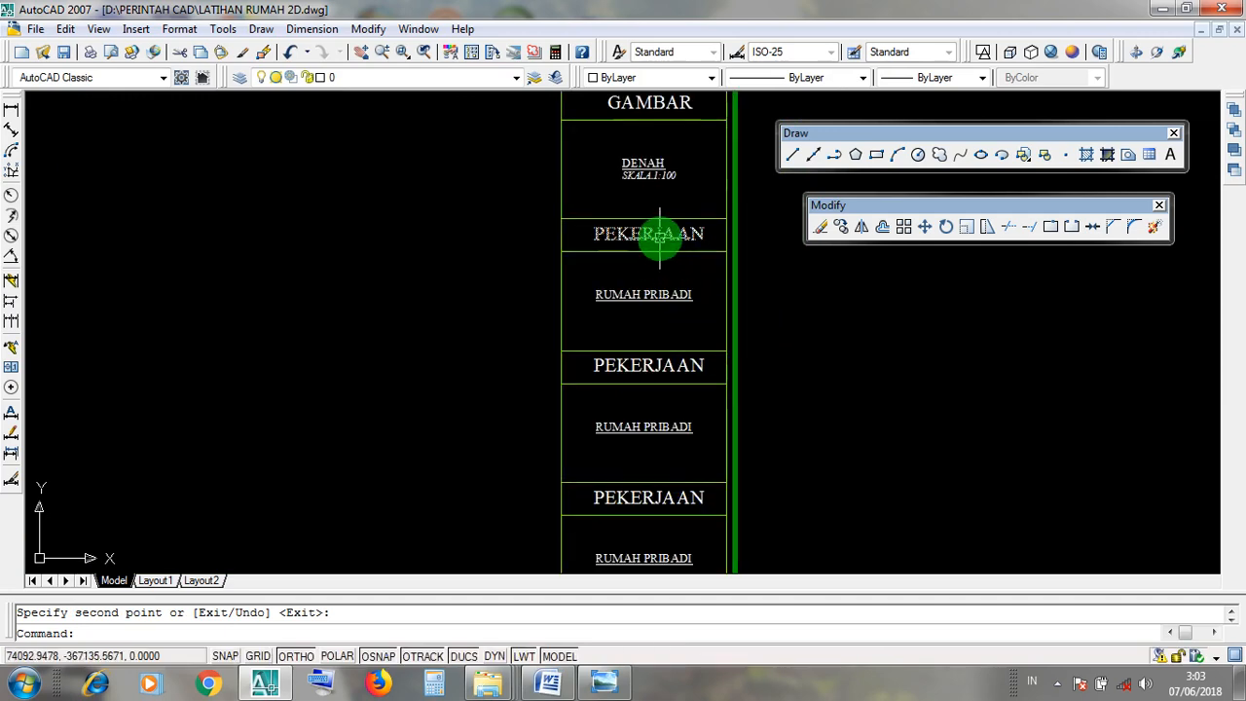
{"action": "middle_click_drag", "start_coordinate": [658, 354], "coordinate": [661, 334]}
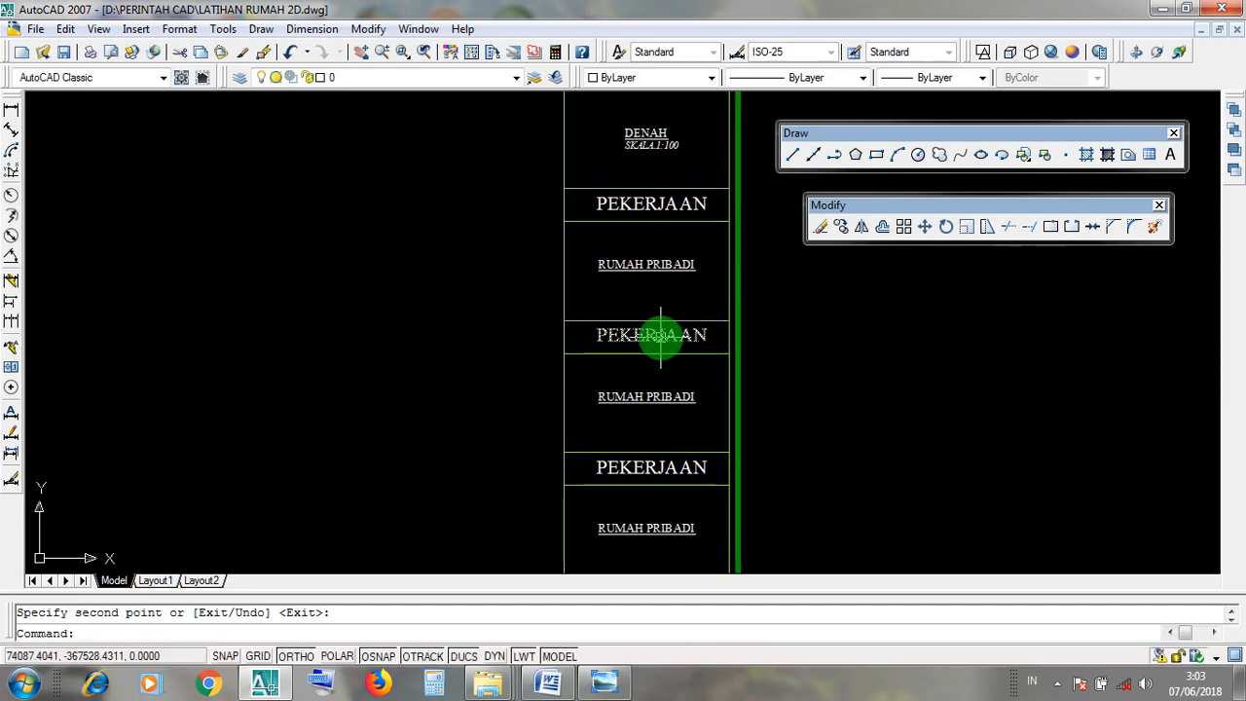
{"action": "scroll", "coordinate": [658, 363], "scroll_direction": "down", "scroll_amount": 5}
{"action": "scroll", "coordinate": [704, 409], "scroll_direction": "up", "scroll_amount": 5}
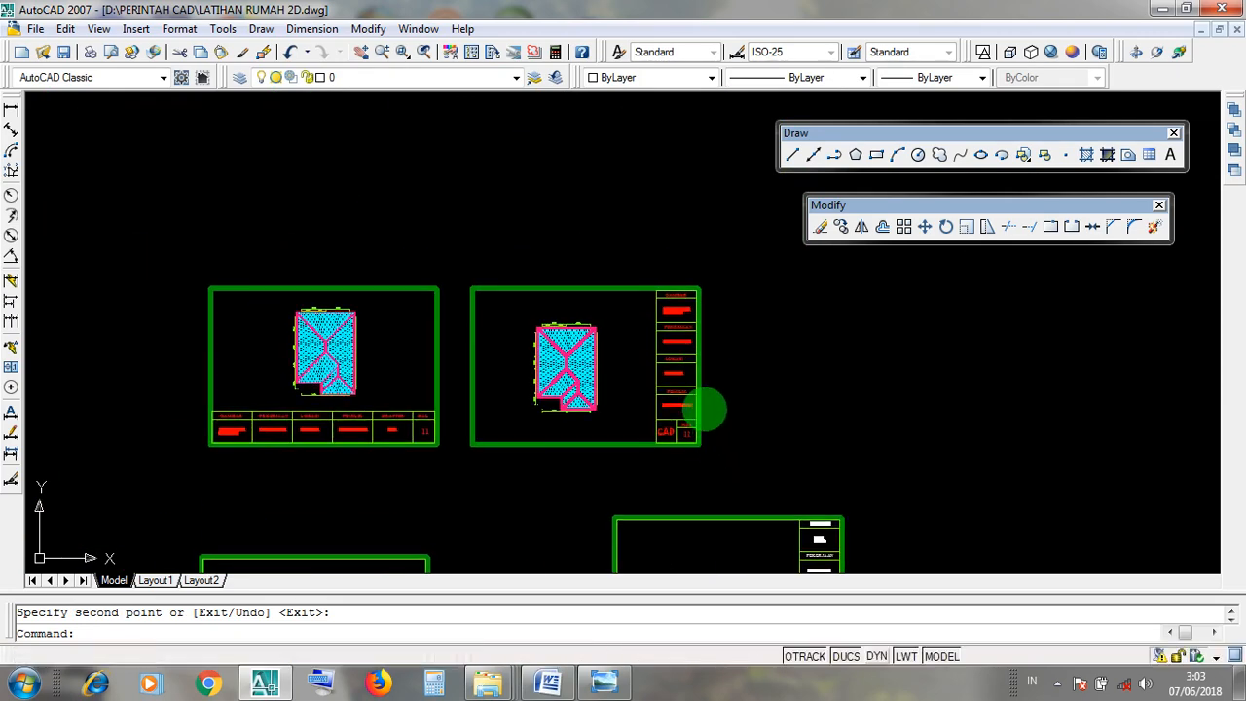
{"action": "scroll", "coordinate": [679, 295], "scroll_direction": "up", "scroll_amount": 2}
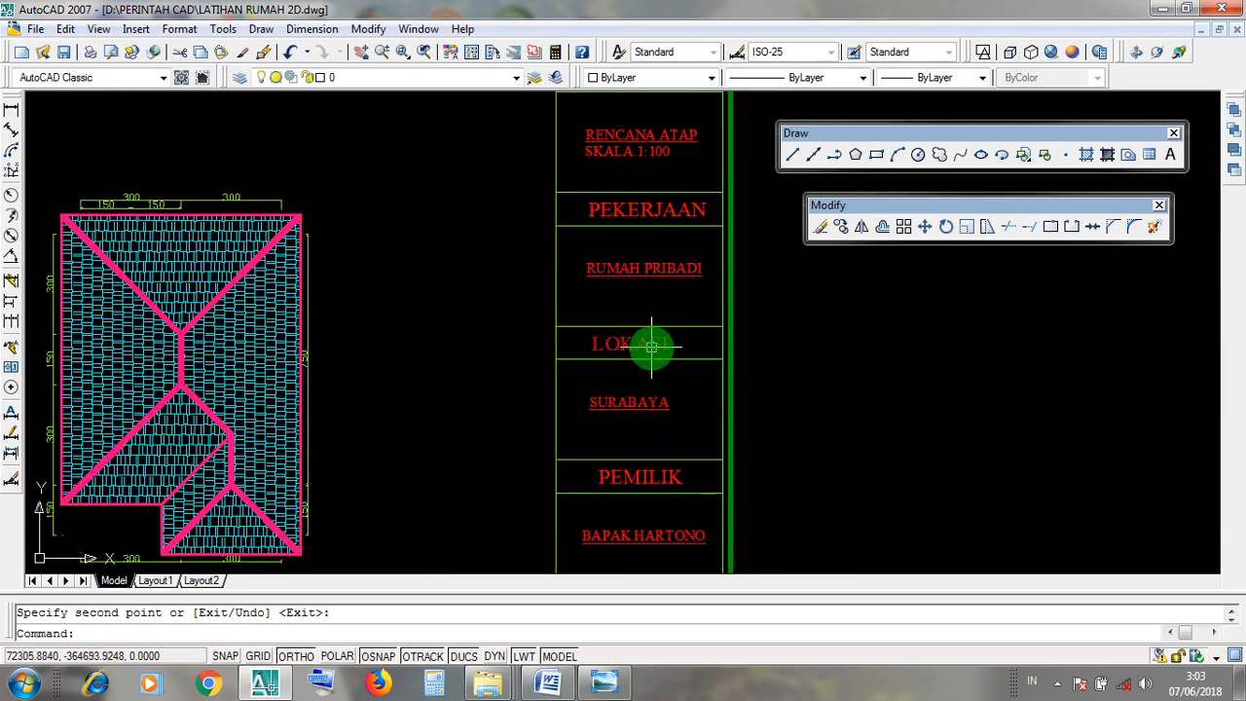
{"action": "scroll", "coordinate": [594, 297], "scroll_direction": "down", "scroll_amount": 4}
{"action": "middle_click_drag", "start_coordinate": [687, 360], "coordinate": [593, 94]}
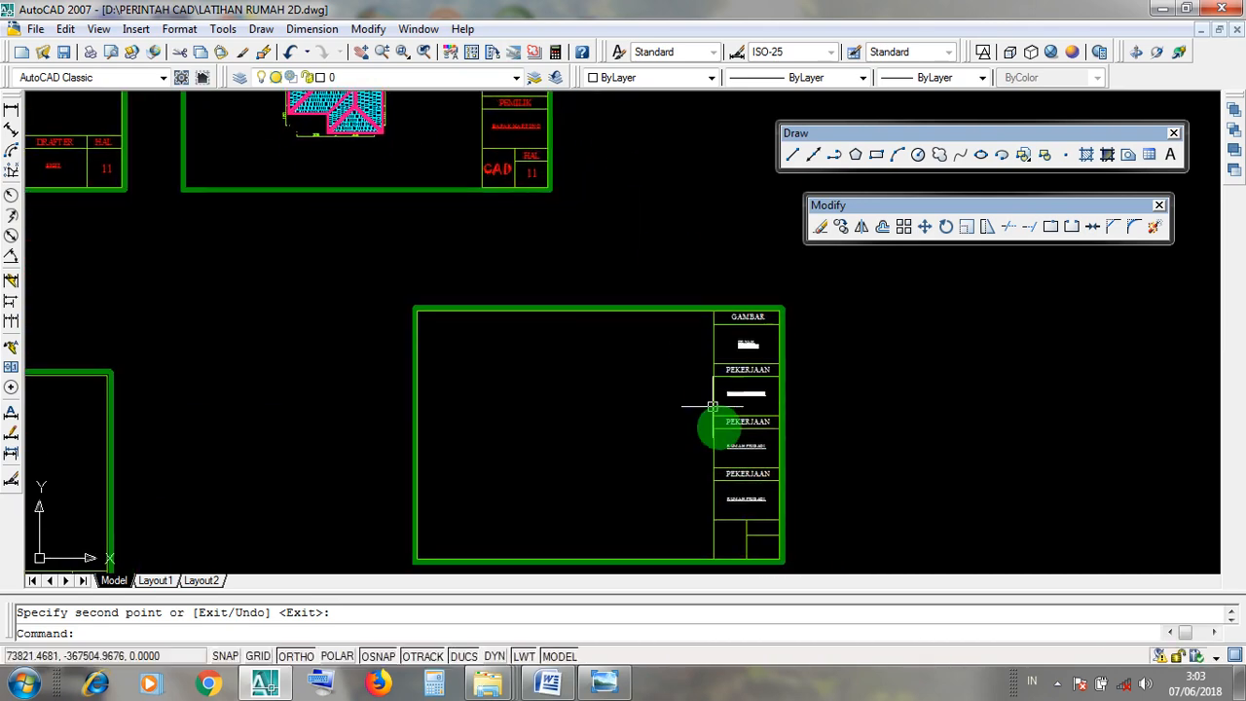
{"action": "scroll", "coordinate": [790, 434], "scroll_direction": "up", "scroll_amount": 3}
{"action": "scroll", "coordinate": [769, 362], "scroll_direction": "up", "scroll_amount": 2}
{"action": "middle_click_drag", "start_coordinate": [845, 413], "coordinate": [773, 324]}
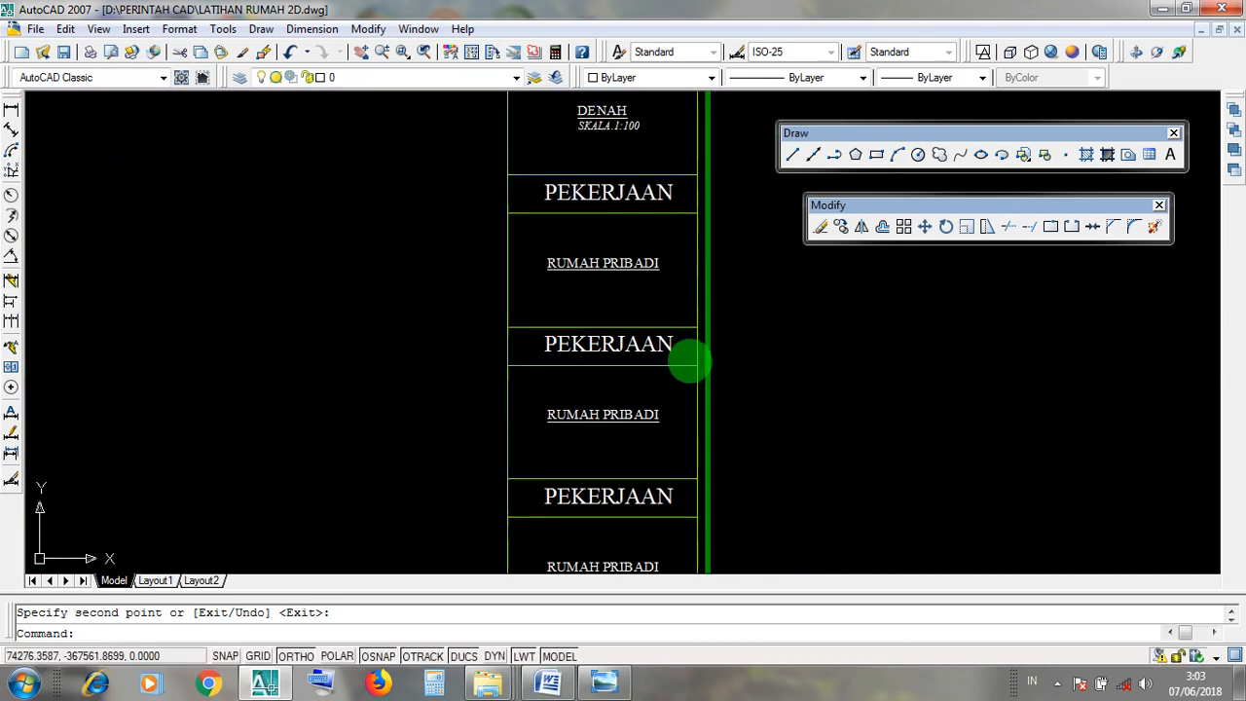
{"action": "scroll", "coordinate": [667, 364], "scroll_direction": "up", "scroll_amount": 4}
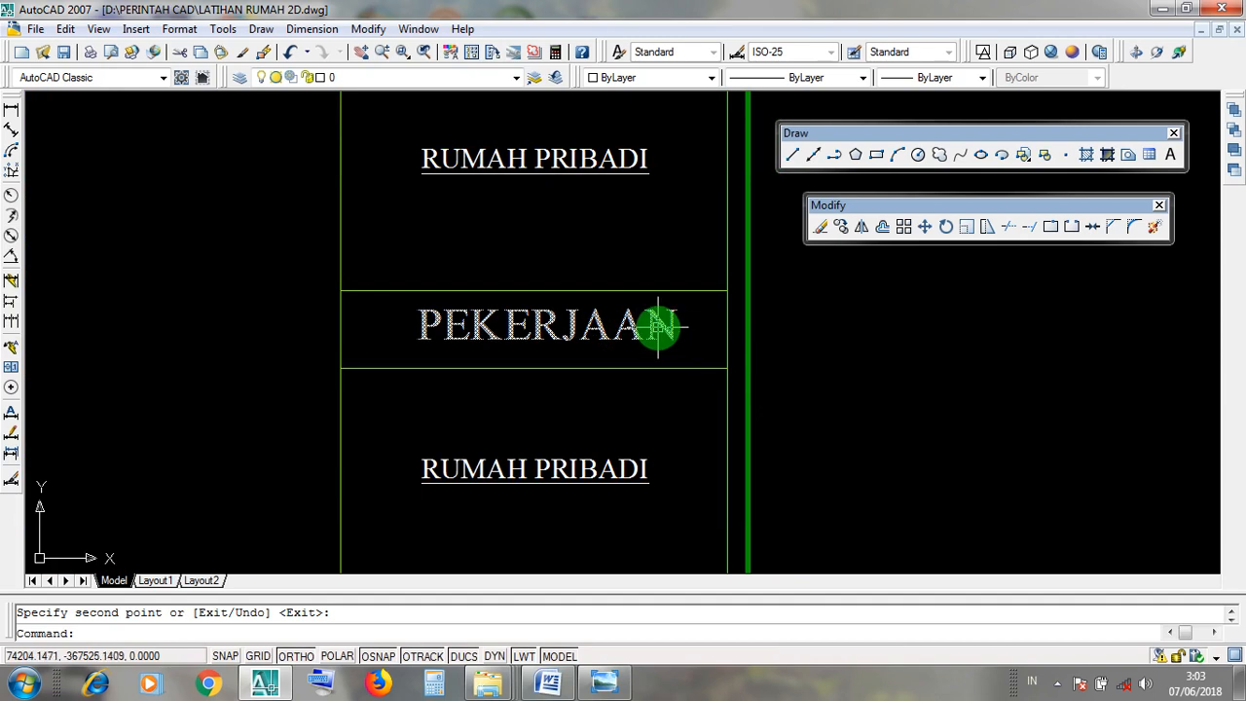
Replace the third heading's text in the empty sheet's title block with LOKASI
{"action": "double_click", "coordinate": [658, 328]}
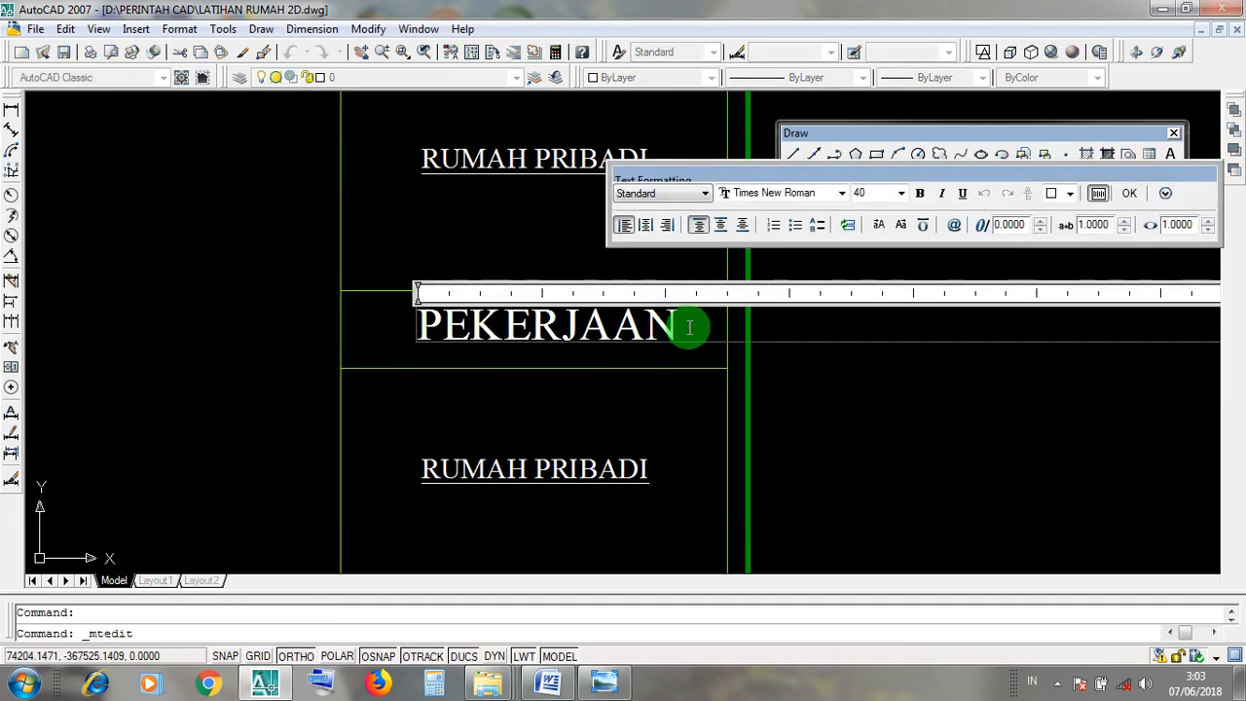
{"action": "left_click_drag", "start_coordinate": [689, 326], "coordinate": [395, 329]}
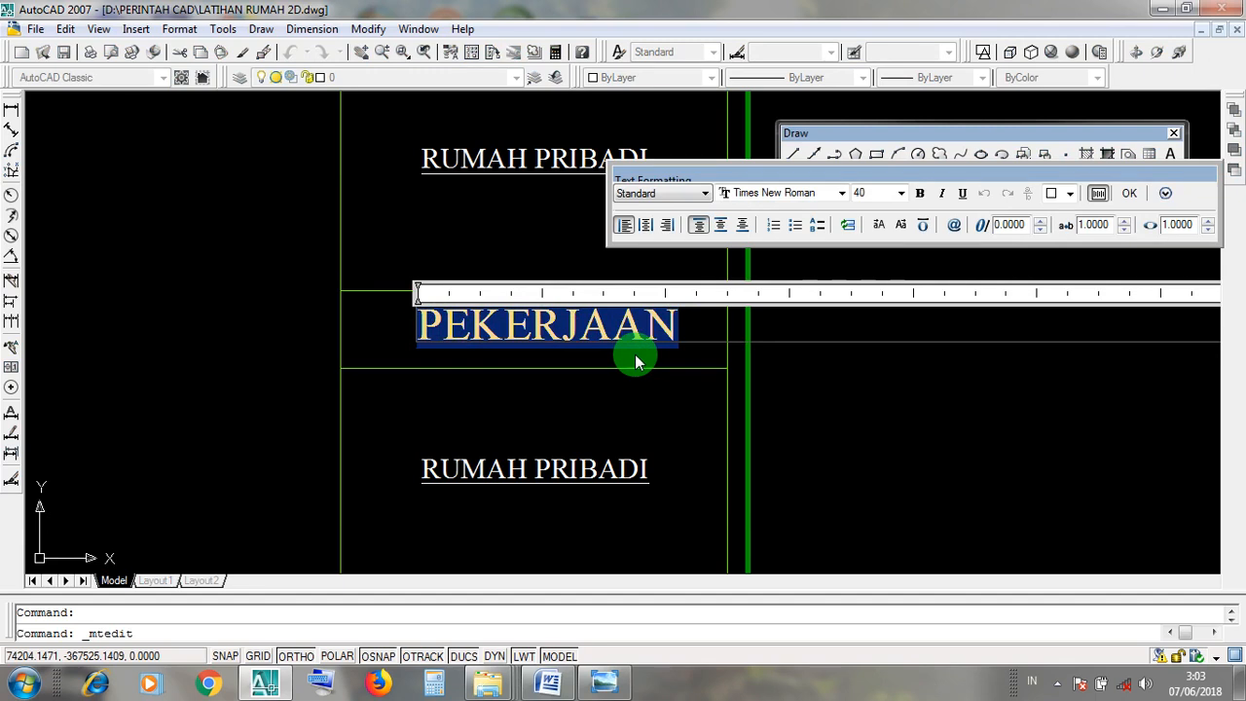
{"action": "type", "text": "LOK"}
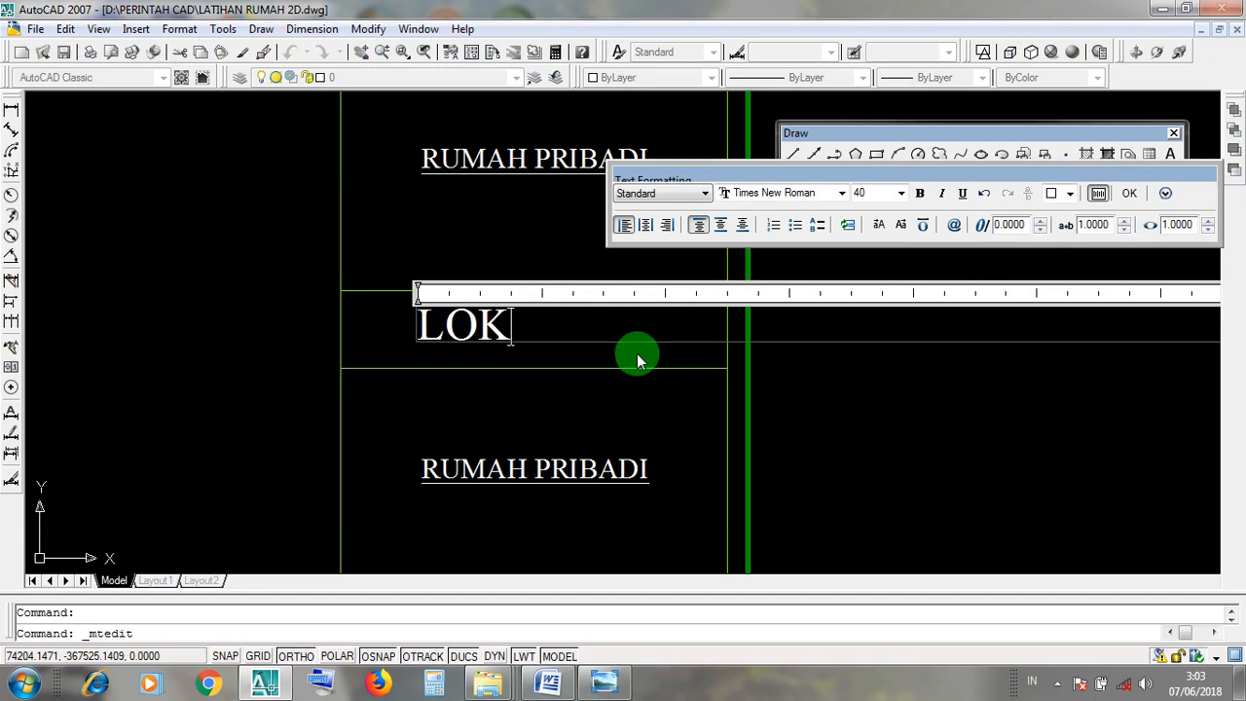
{"action": "type", "text": "ASI"}
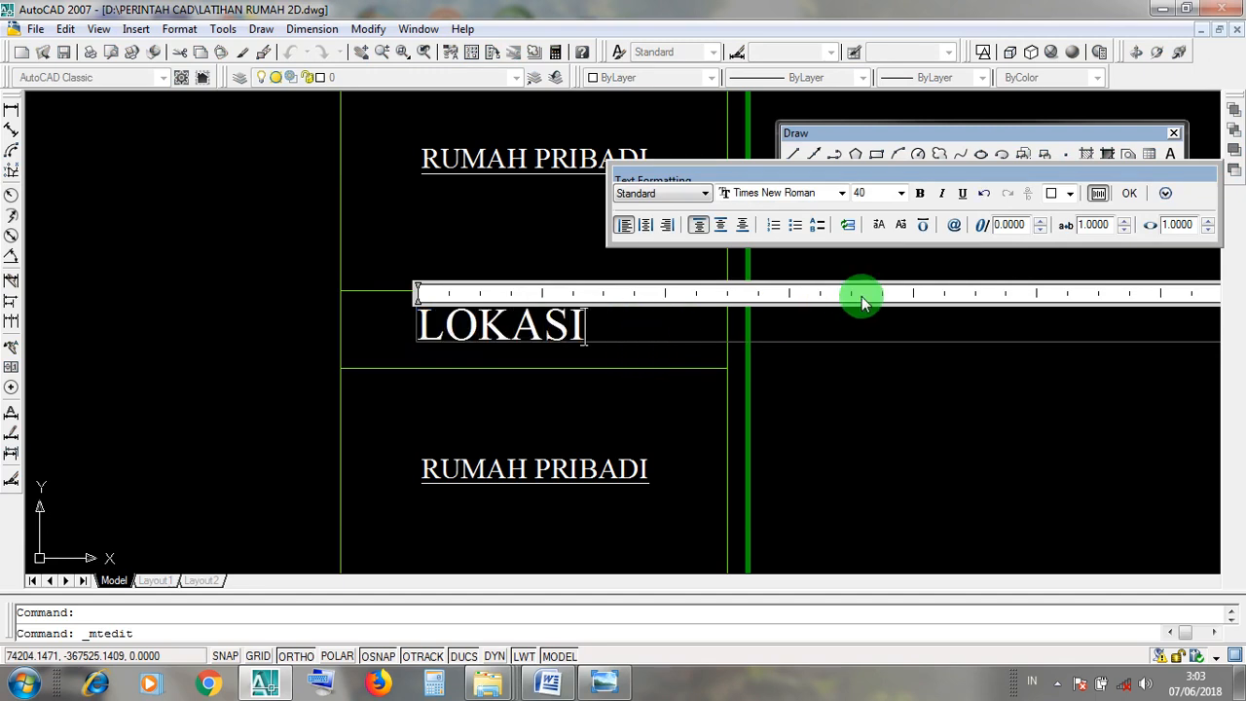
{"action": "left_click", "coordinate": [1129, 196]}
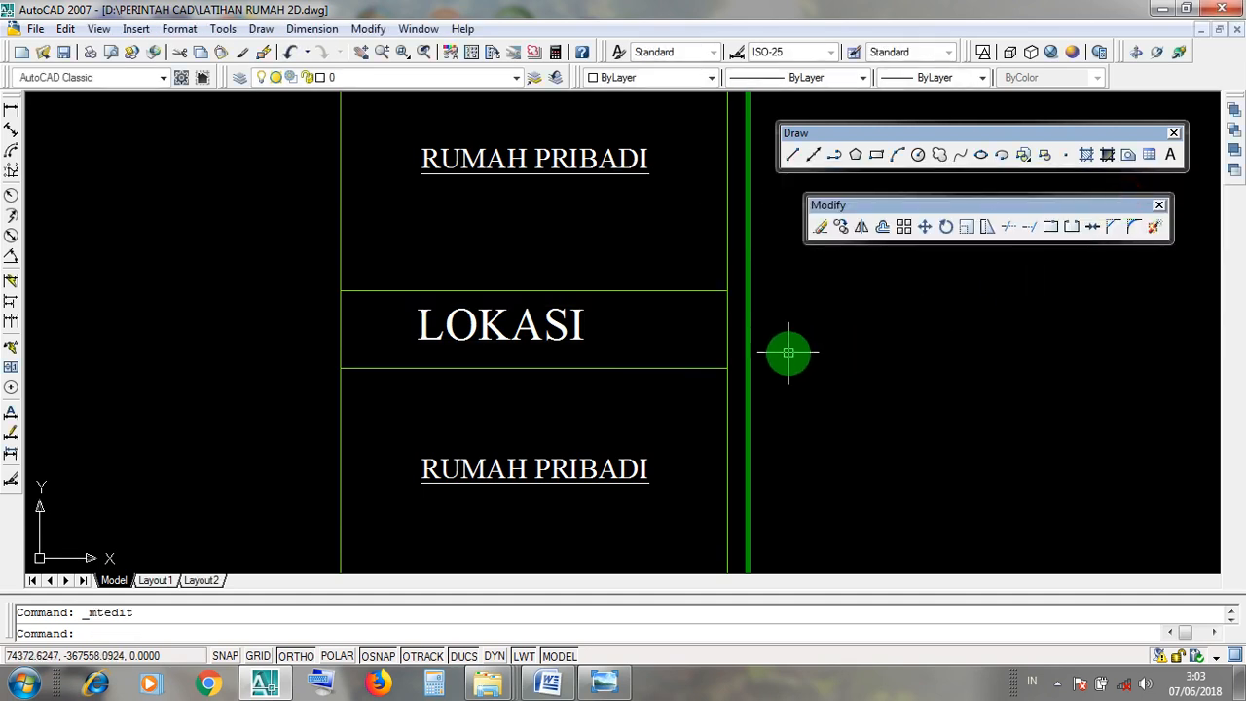
Replace the entry text in the cell below the LOKASI heading with SURABAYA
{"action": "scroll", "coordinate": [786, 352], "scroll_direction": "down", "scroll_amount": 4}
{"action": "scroll", "coordinate": [685, 418], "scroll_direction": "up", "scroll_amount": 5}
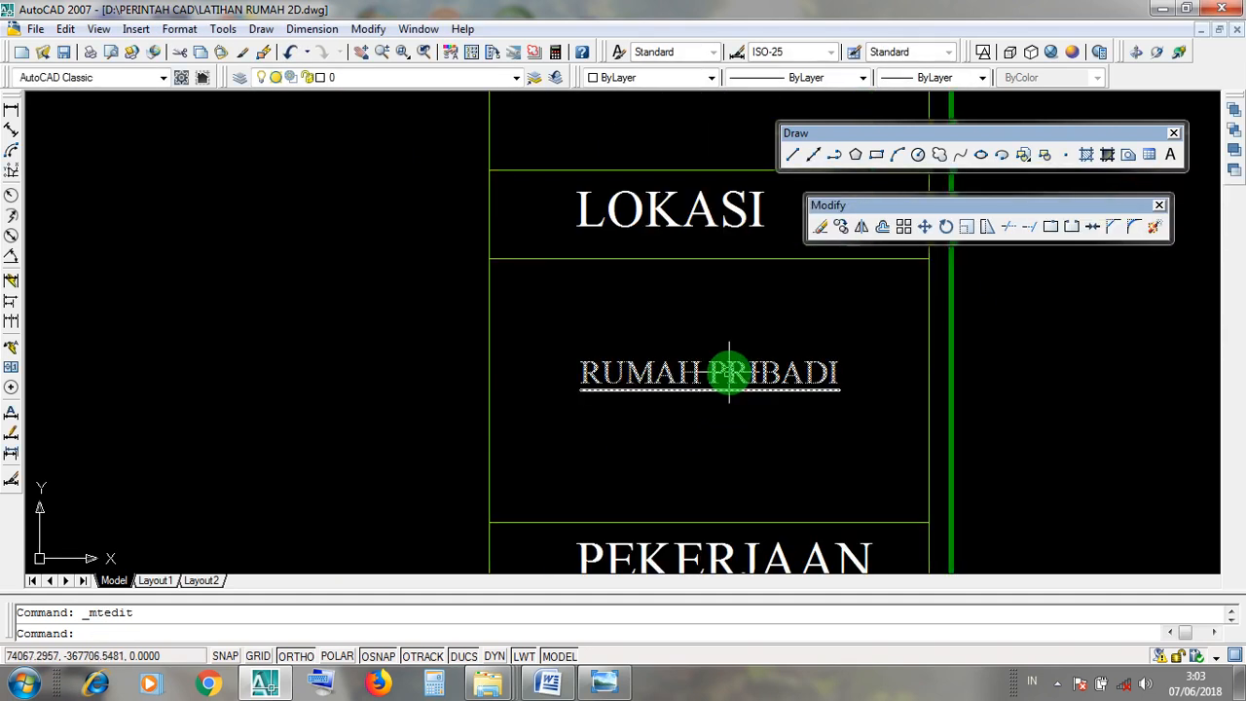
{"action": "scroll", "coordinate": [729, 372], "scroll_direction": "down", "scroll_amount": 2}
{"action": "middle_click_drag", "start_coordinate": [799, 367], "coordinate": [730, 383]}
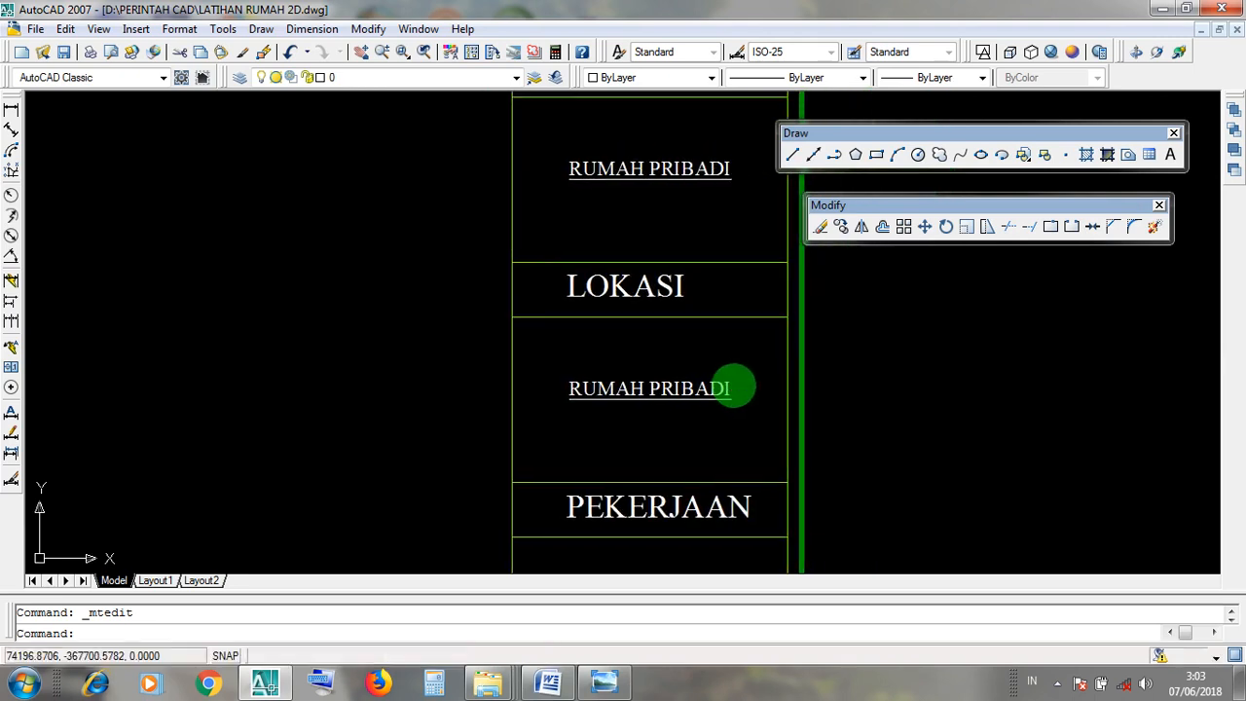
{"action": "double_click", "coordinate": [714, 390]}
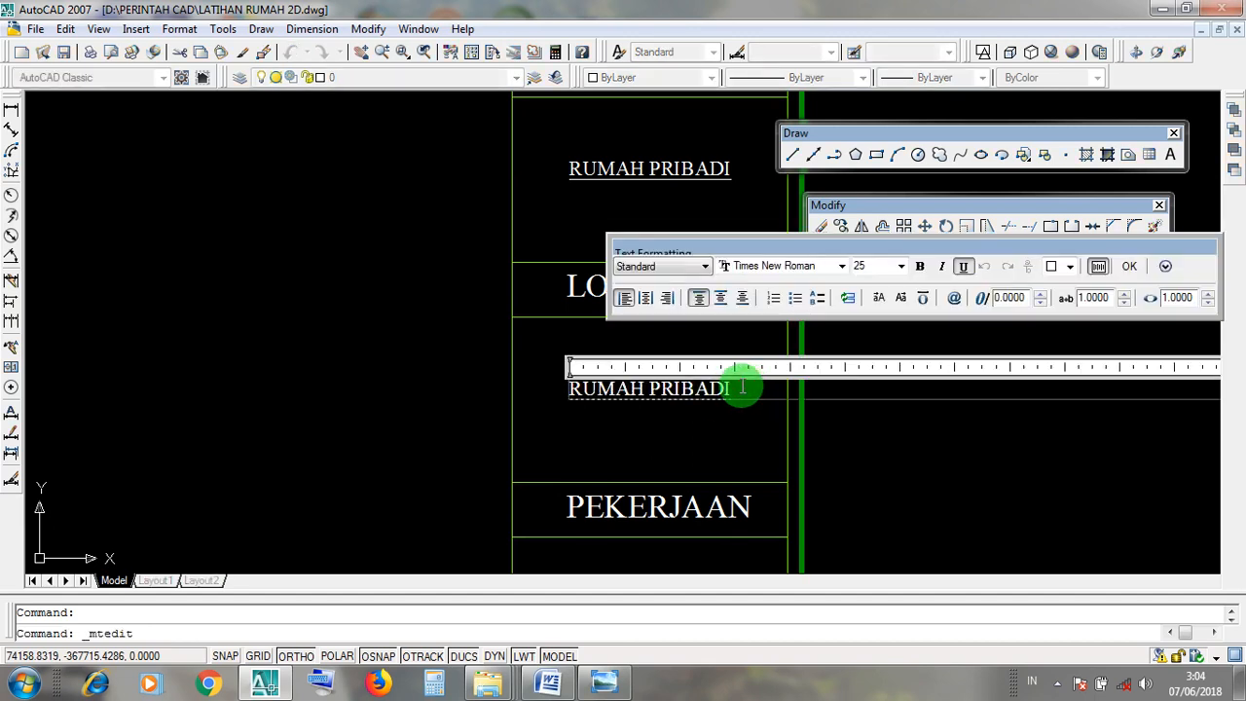
{"action": "left_click_drag", "start_coordinate": [740, 387], "coordinate": [563, 450]}
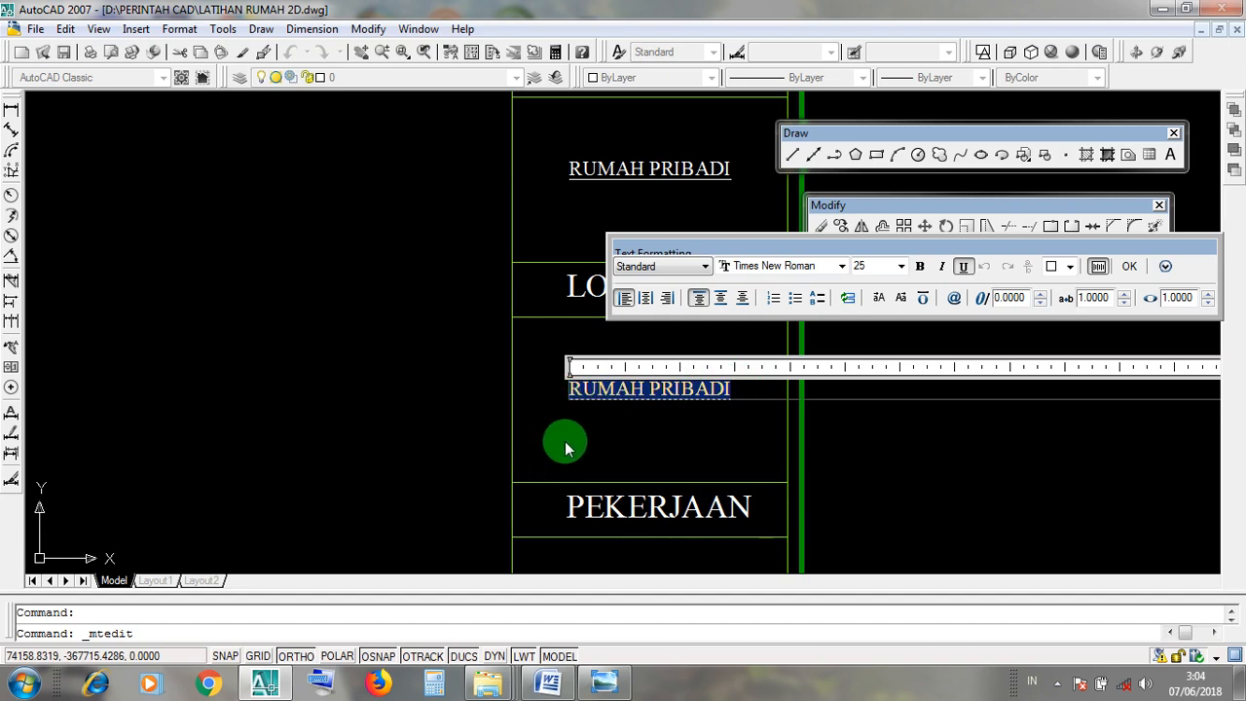
{"action": "type", "text": "SURABAYA"}
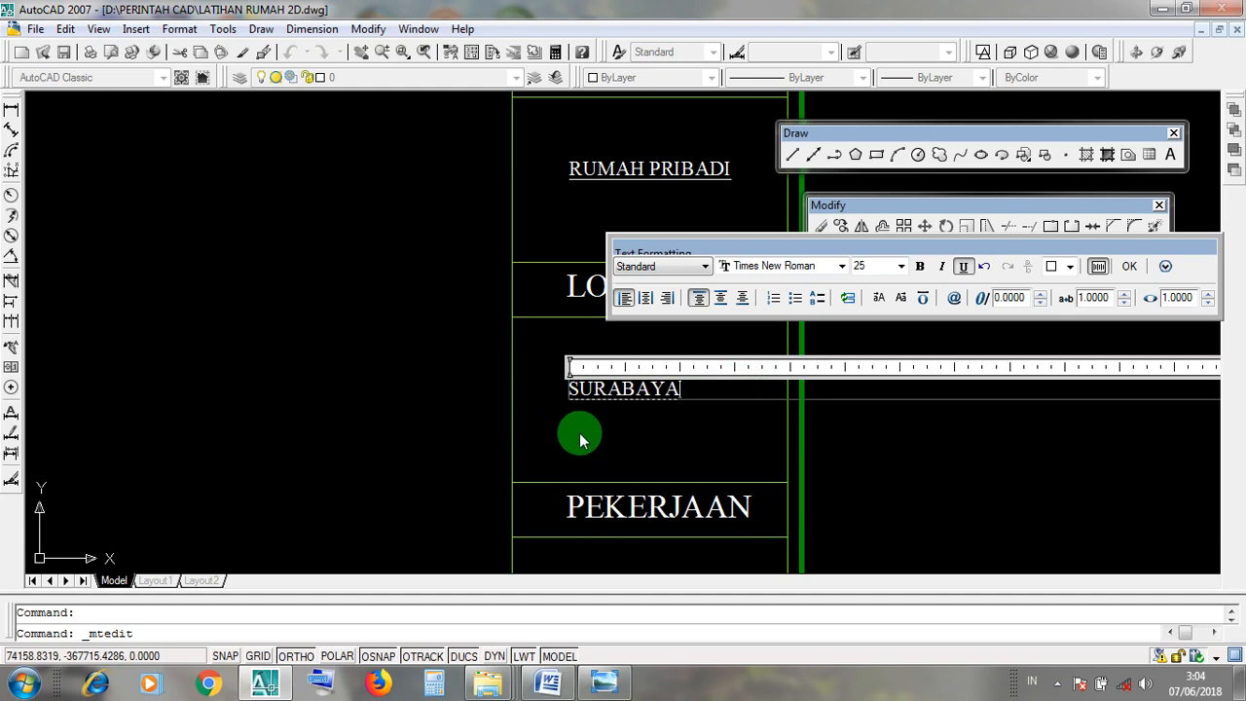
{"action": "left_click", "coordinate": [1131, 270]}
Examine the finished roof plan sheet's title block for the fourth heading and its entry, and return to the empty sheet's fourth heading
{"action": "scroll", "coordinate": [822, 367], "scroll_direction": "down", "scroll_amount": 2}
{"action": "mouse_move", "coordinate": [827, 367]}
{"action": "middle_mouse_down"}
{"action": "mouse_move", "coordinate": [765, 327]}
{"action": "mouse_move", "coordinate": [736, 250]}
{"action": "middle_mouse_up"}
{"action": "scroll", "coordinate": [737, 417], "scroll_direction": "down", "scroll_amount": 3}
{"action": "scroll", "coordinate": [743, 417], "scroll_direction": "up", "scroll_amount": 1}
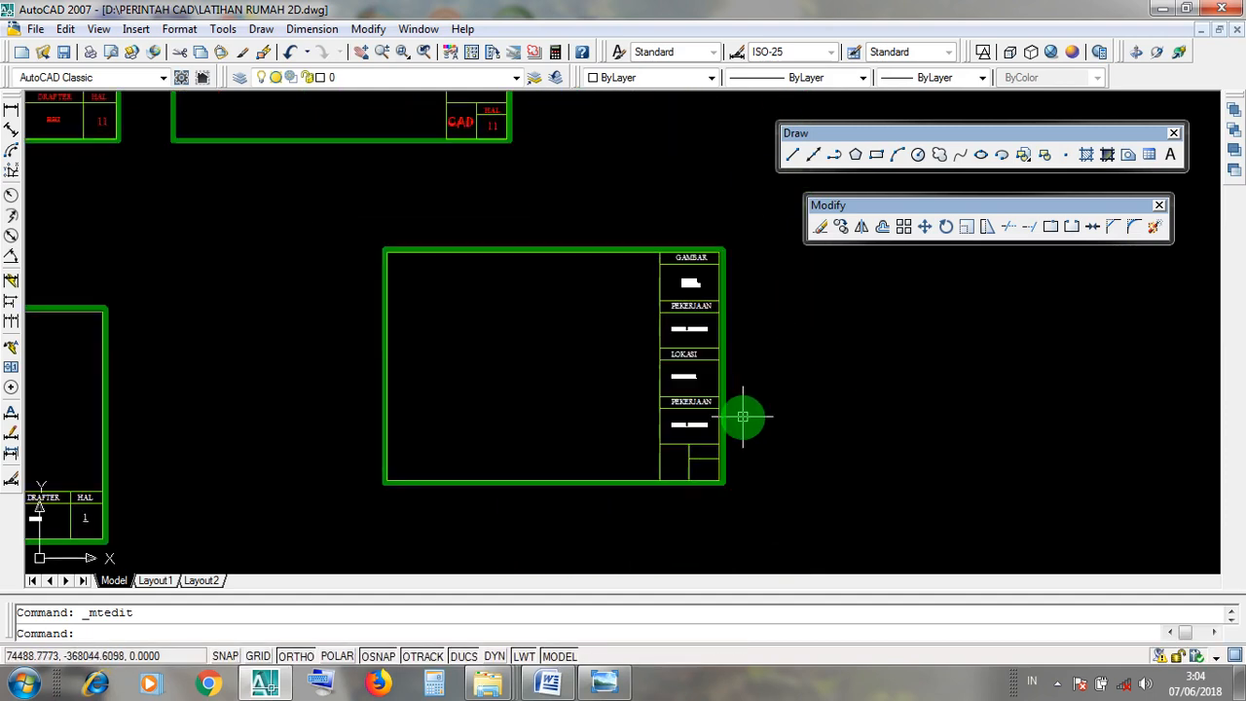
{"action": "scroll", "coordinate": [743, 416], "scroll_direction": "up", "scroll_amount": 3}
{"action": "scroll", "coordinate": [687, 437], "scroll_direction": "up", "scroll_amount": 3}
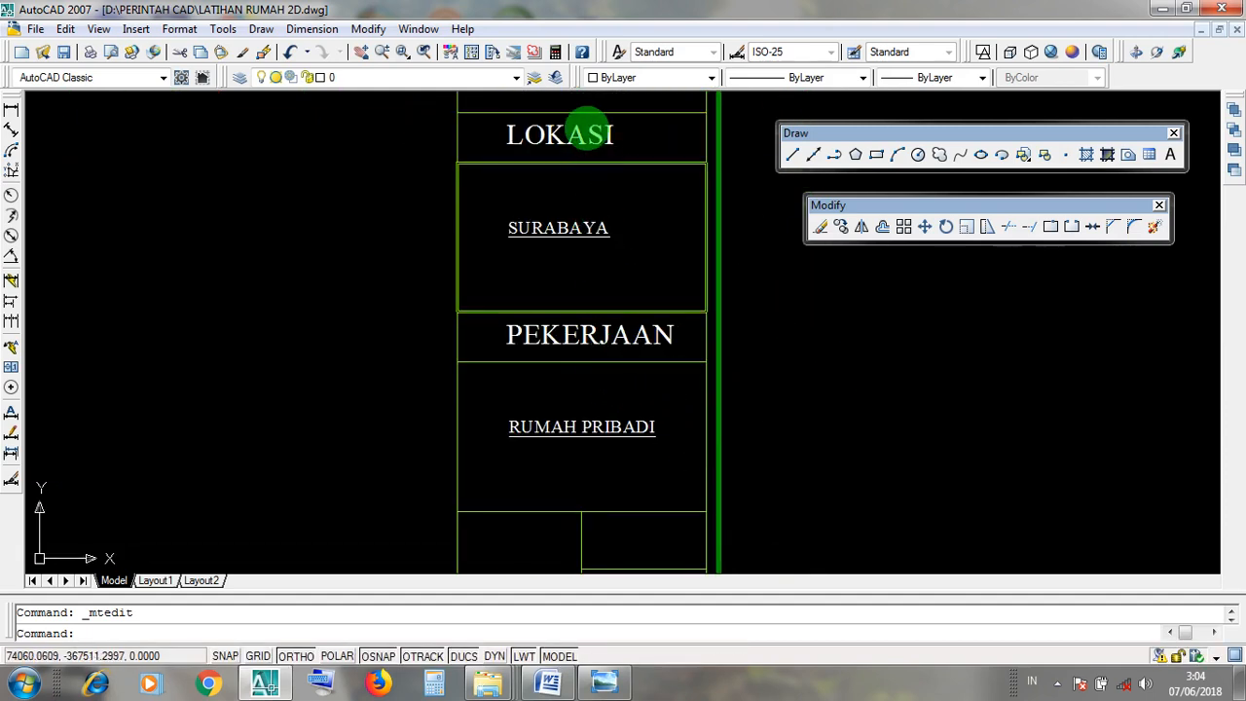
{"action": "scroll", "coordinate": [585, 262], "scroll_direction": "down", "scroll_amount": 3}
{"action": "scroll", "coordinate": [409, 381], "scroll_direction": "down", "scroll_amount": 2}
{"action": "mouse_move", "coordinate": [409, 381]}
{"action": "middle_mouse_down"}
{"action": "mouse_move", "coordinate": [393, 217]}
{"action": "mouse_move", "coordinate": [549, 428]}
{"action": "middle_mouse_up"}
{"action": "scroll", "coordinate": [551, 427], "scroll_direction": "up", "scroll_amount": 3}
{"action": "scroll", "coordinate": [622, 327], "scroll_direction": "up", "scroll_amount": 3}
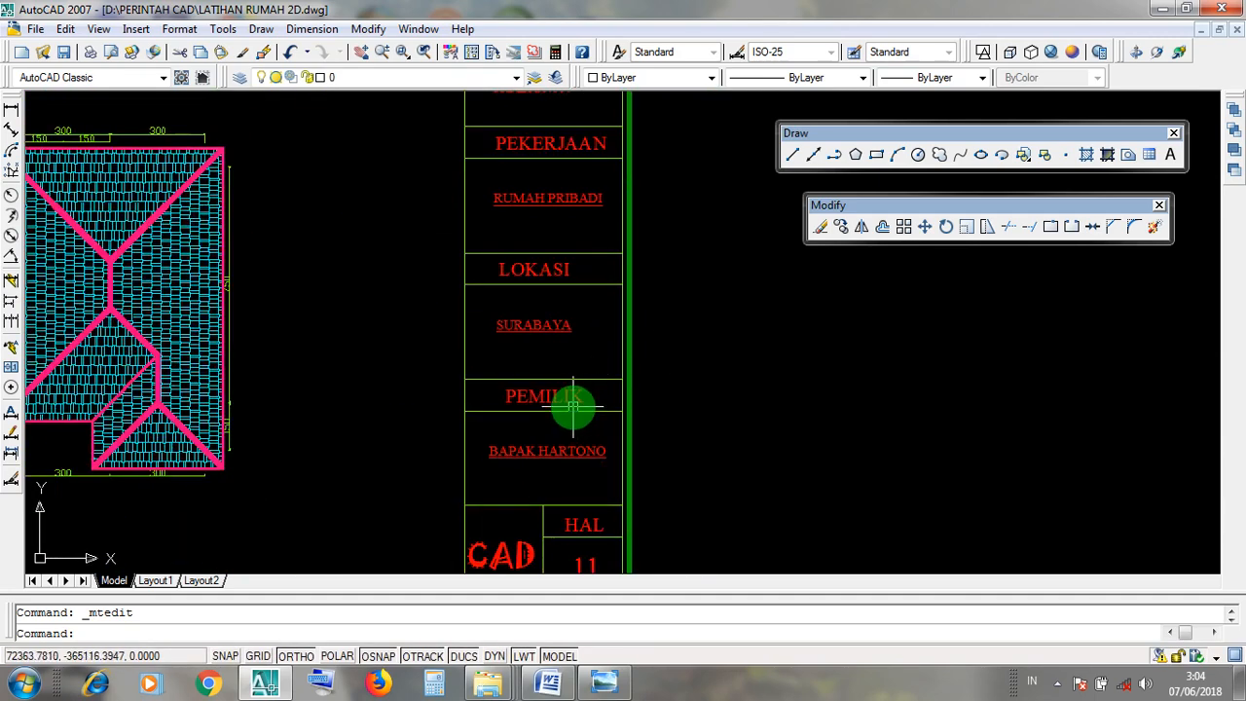
{"action": "middle_click_drag", "start_coordinate": [649, 478], "coordinate": [645, 403]}
{"action": "scroll", "coordinate": [640, 299], "scroll_direction": "down", "scroll_amount": 3}
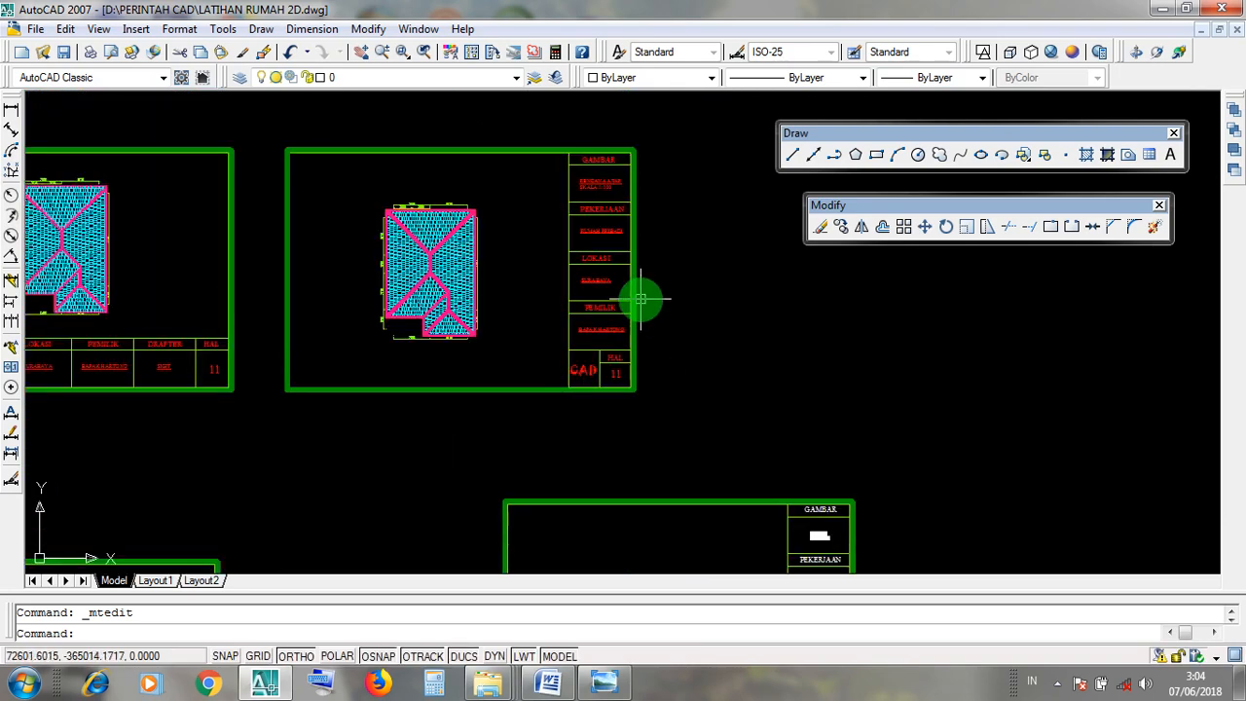
{"action": "middle_click_drag", "start_coordinate": [640, 298], "coordinate": [670, 217]}
{"action": "scroll", "coordinate": [793, 267], "scroll_direction": "up", "scroll_amount": 3}
{"action": "scroll", "coordinate": [822, 360], "scroll_direction": "up", "scroll_amount": 2}
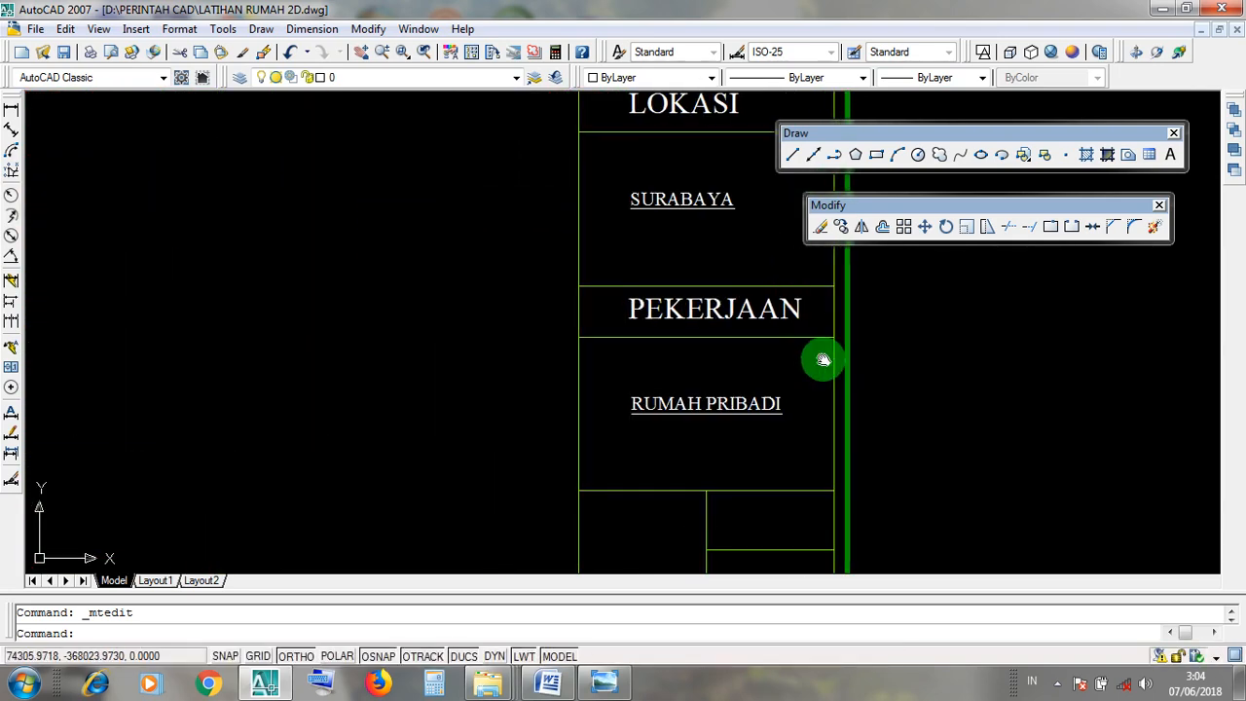
Replace the fourth heading's text in the empty sheet's title block with PEMILIK
{"action": "middle_click_drag", "start_coordinate": [823, 360], "coordinate": [672, 366]}
{"action": "left_click", "coordinate": [626, 314]}
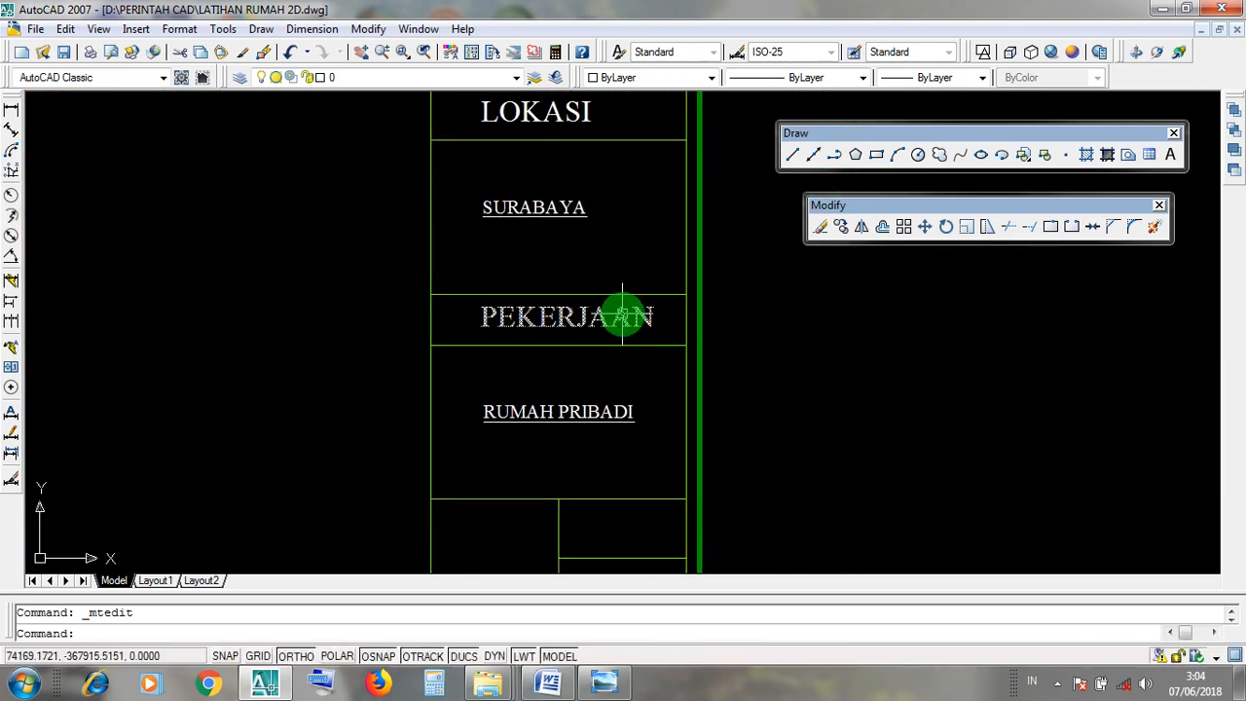
{"action": "double_click", "coordinate": [596, 418]}
{"action": "middle_click_drag", "start_coordinate": [783, 395], "coordinate": [821, 472]}
{"action": "scroll", "coordinate": [821, 472], "scroll_direction": "down", "scroll_amount": 2}
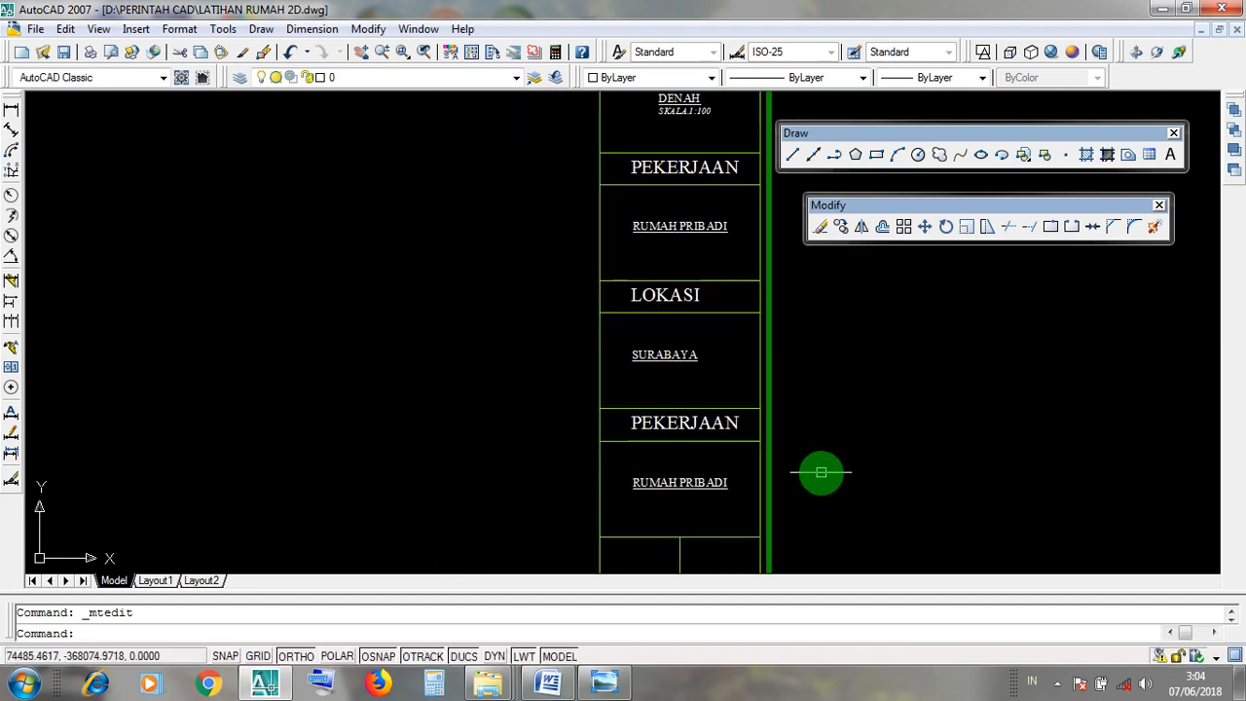
{"action": "scroll", "coordinate": [821, 472], "scroll_direction": "up", "scroll_amount": 2}
{"action": "scroll", "coordinate": [820, 472], "scroll_direction": "up", "scroll_amount": 2}
{"action": "middle_click_drag", "start_coordinate": [701, 437], "coordinate": [717, 393]}
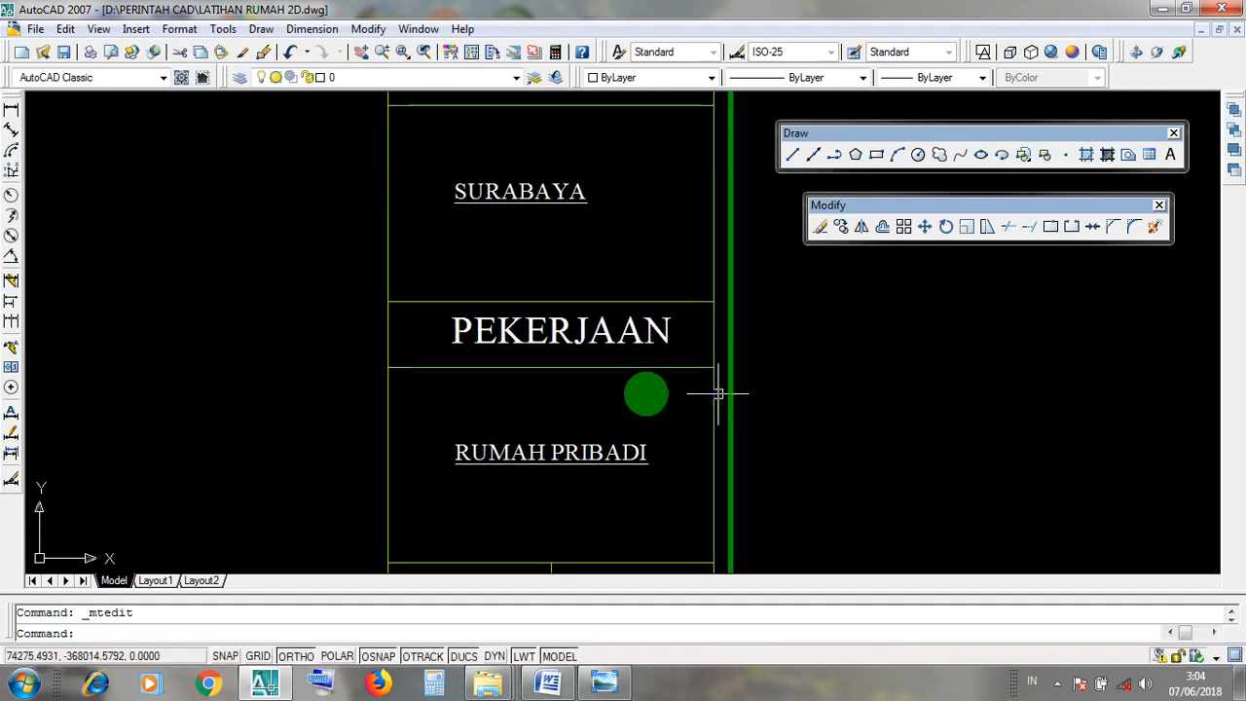
{"action": "double_click", "coordinate": [663, 334]}
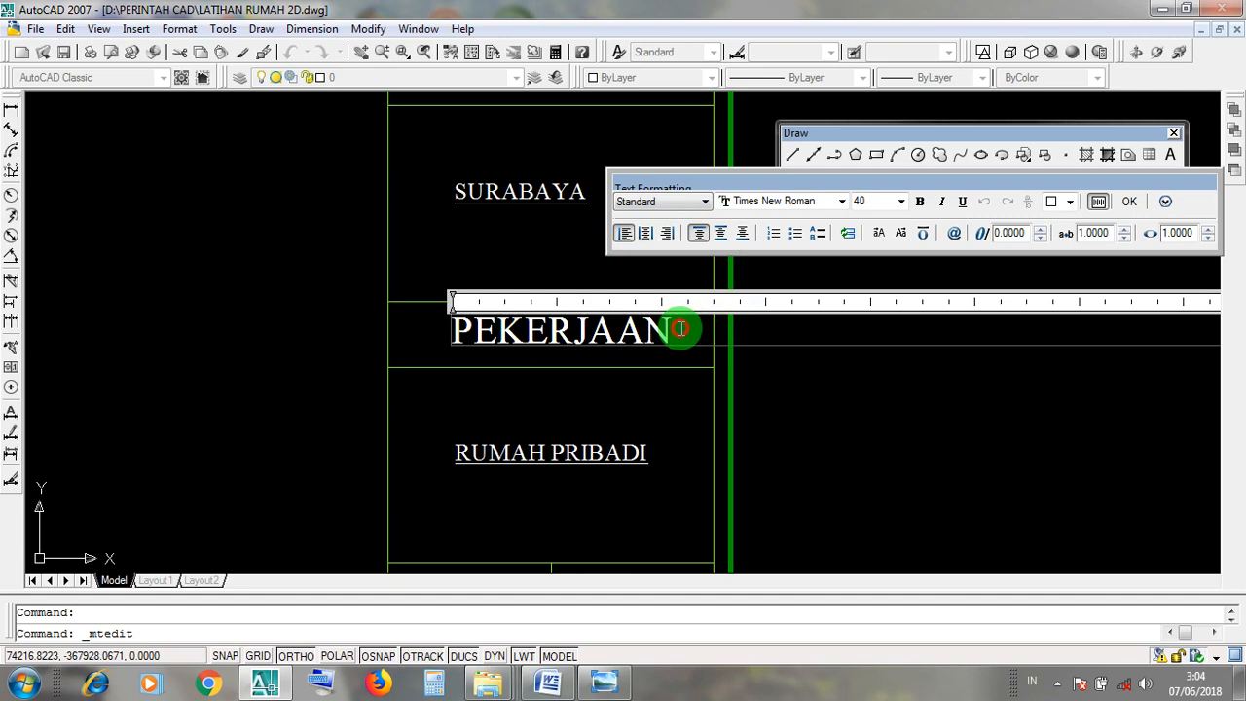
{"action": "left_click_drag", "start_coordinate": [680, 329], "coordinate": [434, 345]}
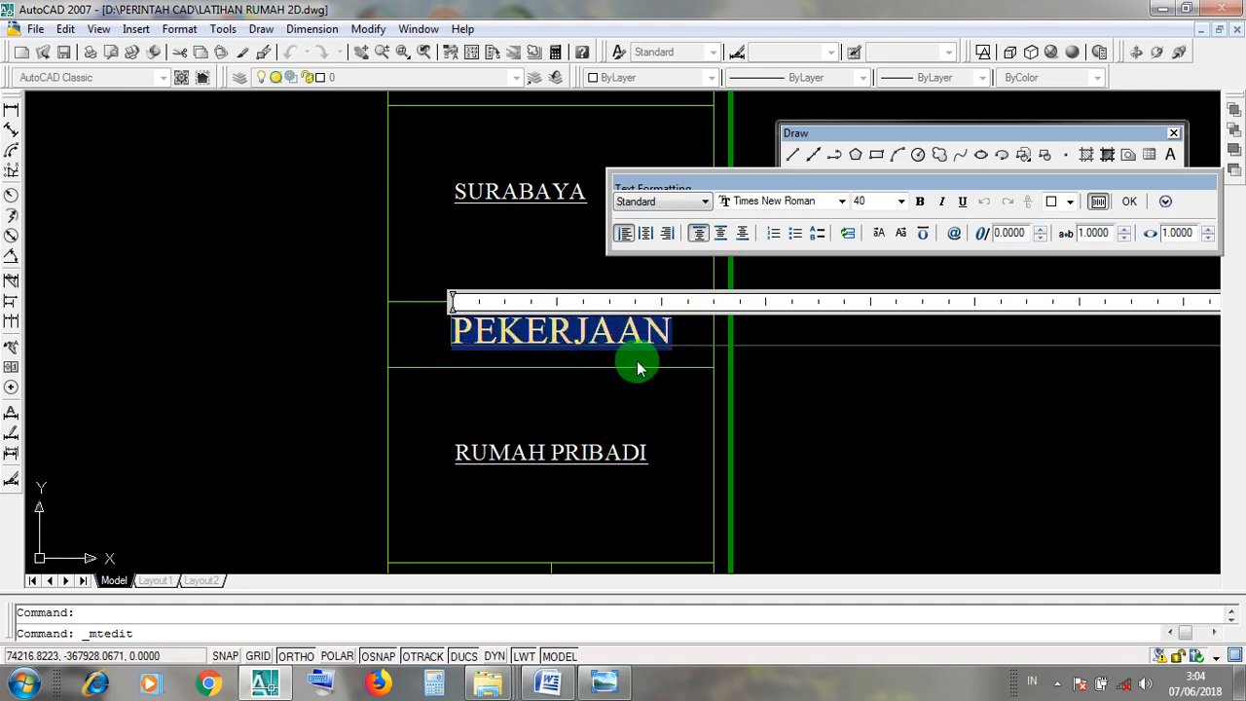
{"action": "type", "text": "PE"}
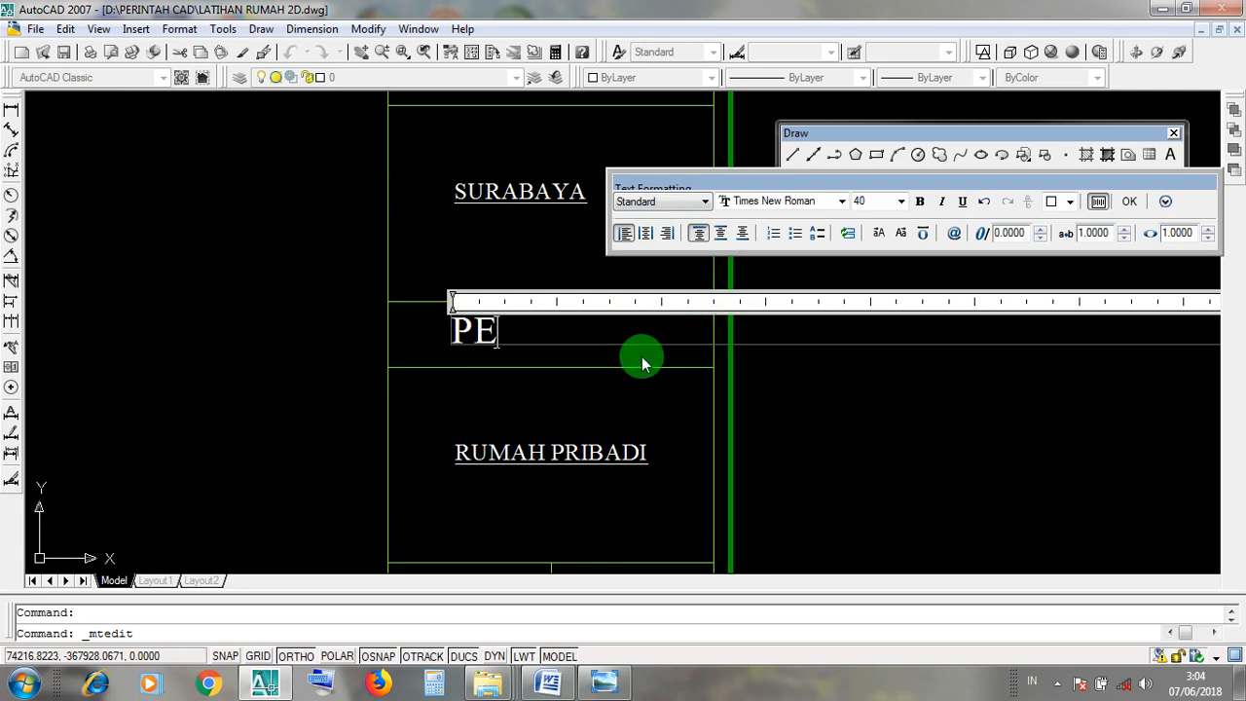
{"action": "type", "text": "MILIK"}
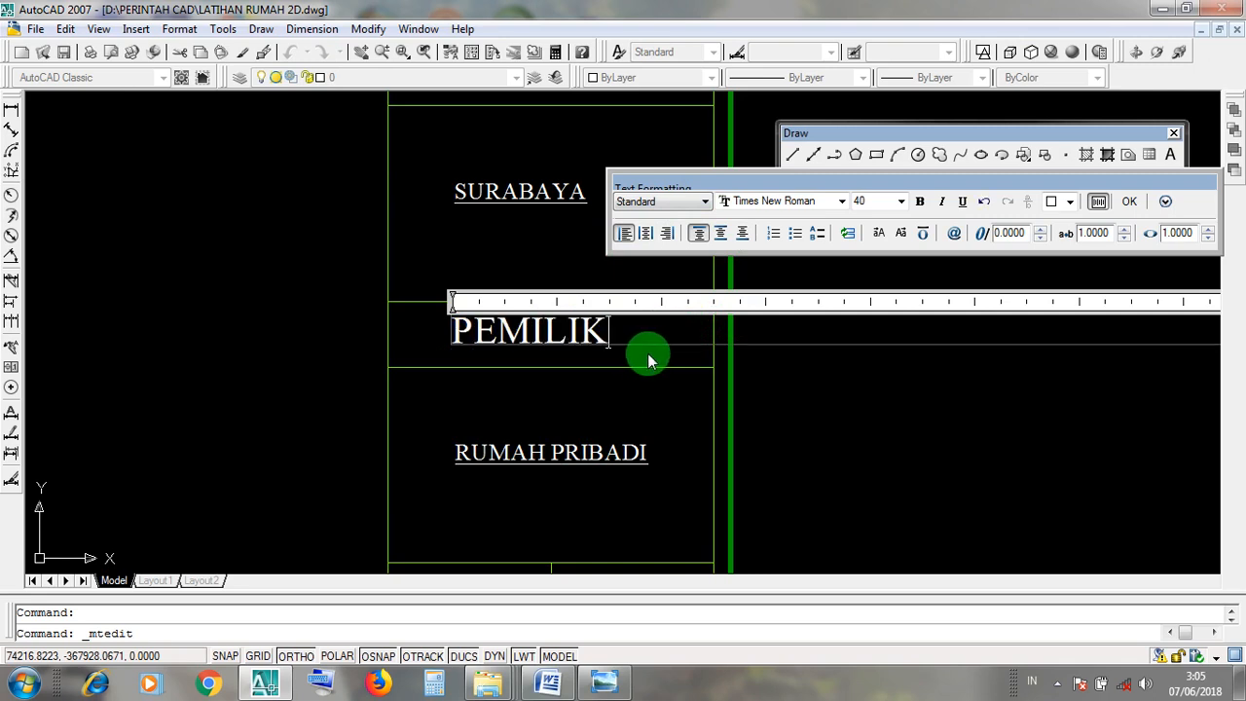
{"action": "left_click", "coordinate": [1135, 201]}
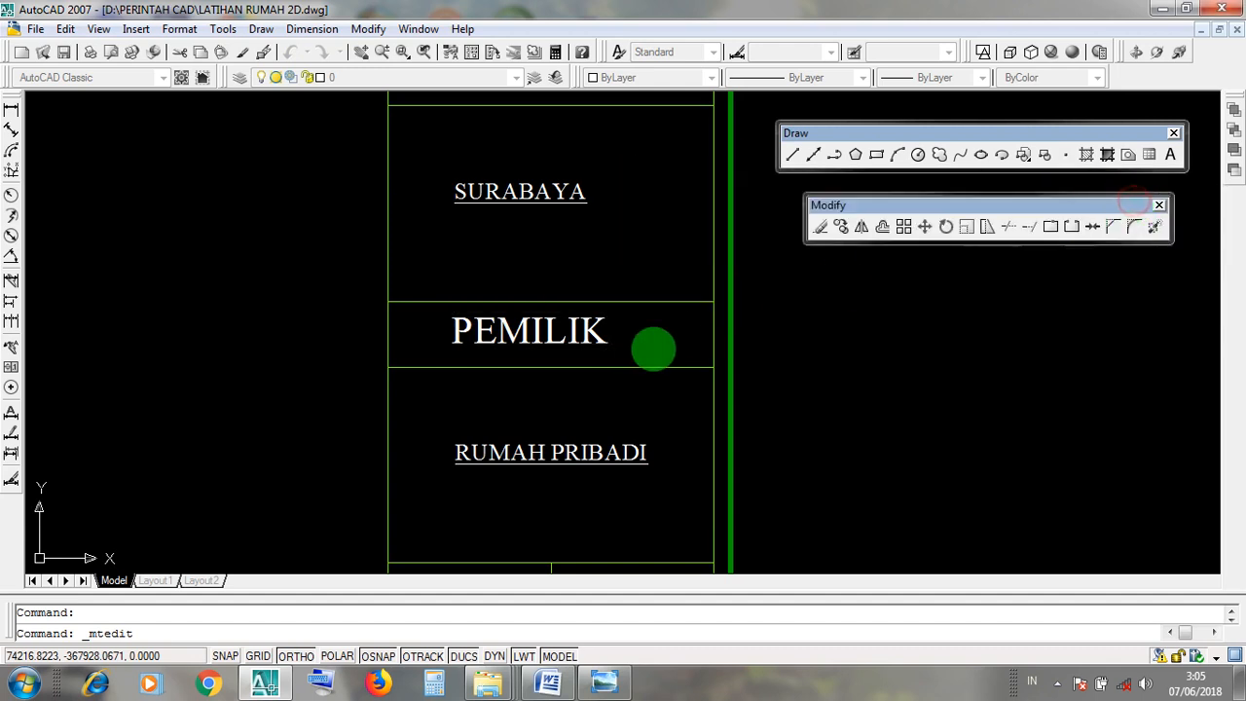
Replace the entry text in the cell below the PEMILIK heading with the owner's abbreviated title and name
{"action": "middle_click_drag", "start_coordinate": [652, 387], "coordinate": [703, 334]}
{"action": "scroll", "coordinate": [692, 398], "scroll_direction": "down", "scroll_amount": 4}
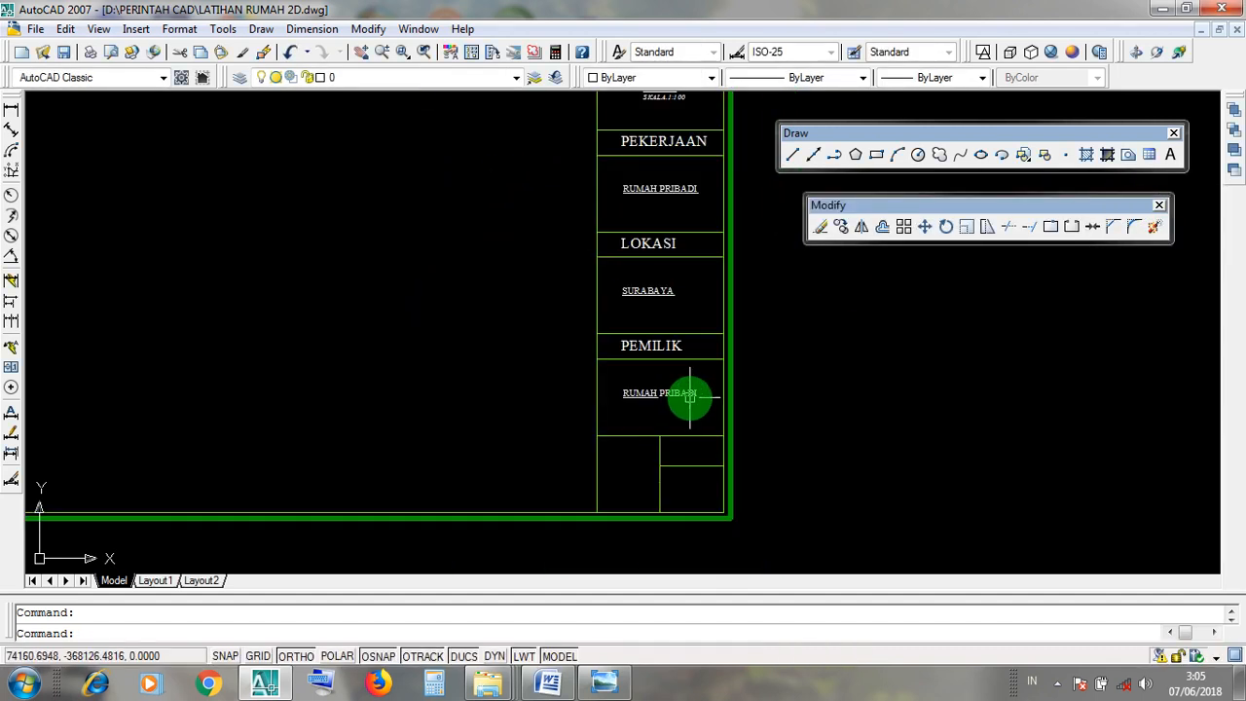
{"action": "scroll", "coordinate": [672, 401], "scroll_direction": "up", "scroll_amount": 5}
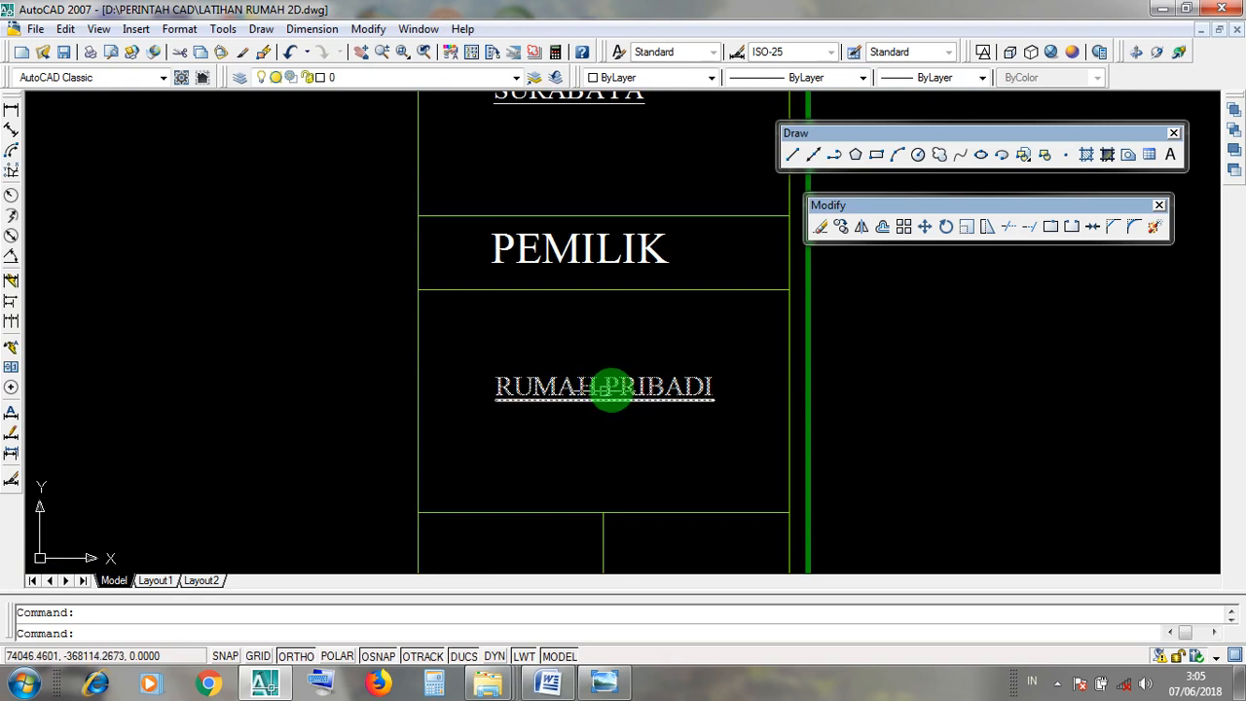
{"action": "scroll", "coordinate": [807, 370], "scroll_direction": "down", "scroll_amount": 2}
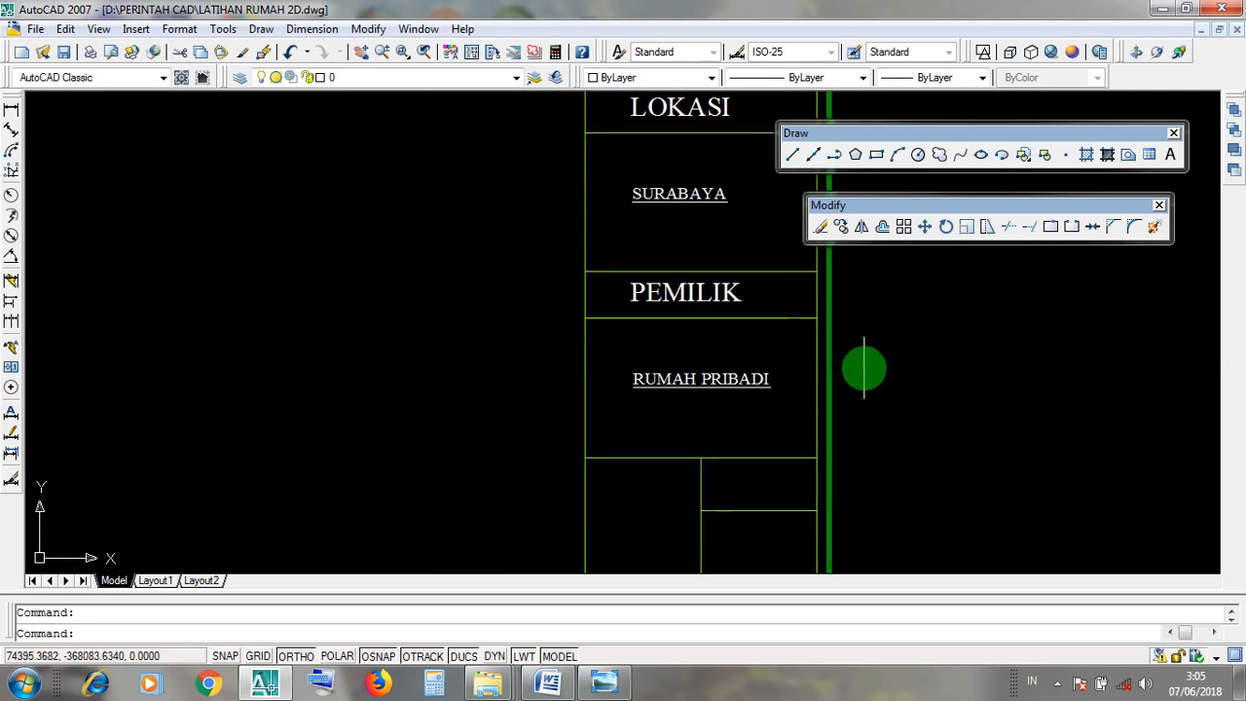
{"action": "middle_click_drag", "start_coordinate": [932, 423], "coordinate": [841, 391]}
{"action": "scroll", "coordinate": [661, 348], "scroll_direction": "up", "scroll_amount": 2}
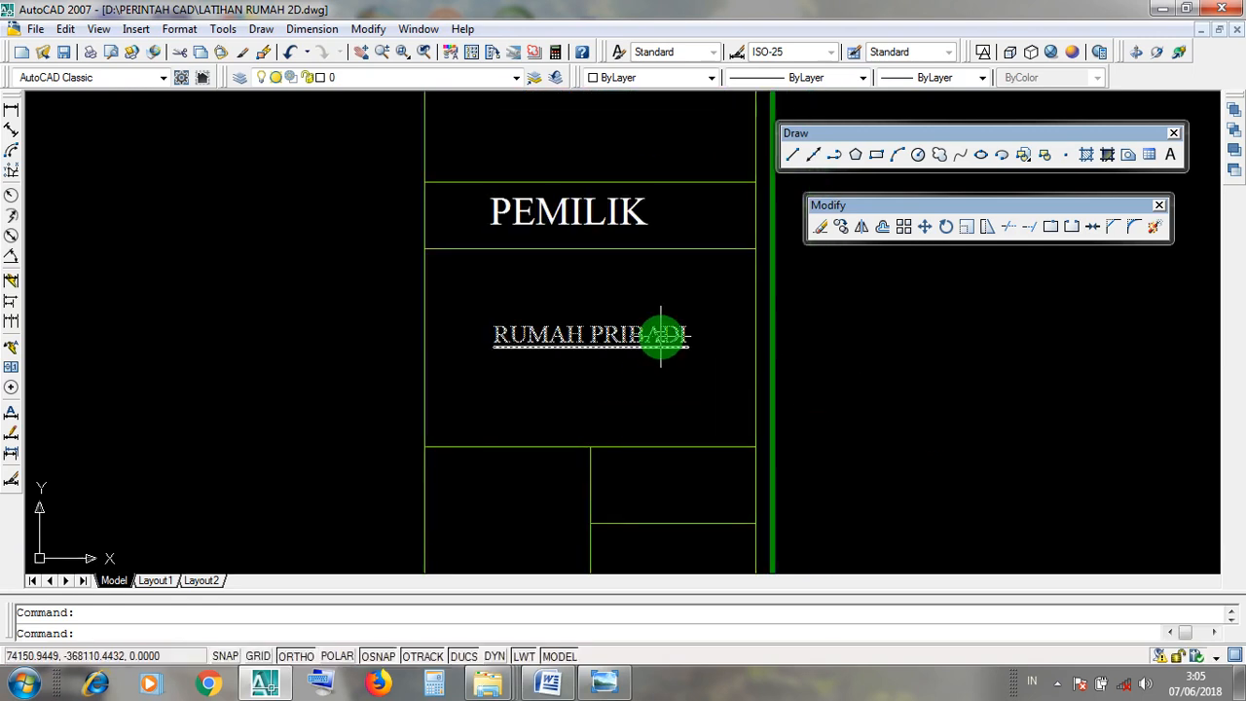
{"action": "left_click", "coordinate": [661, 336]}
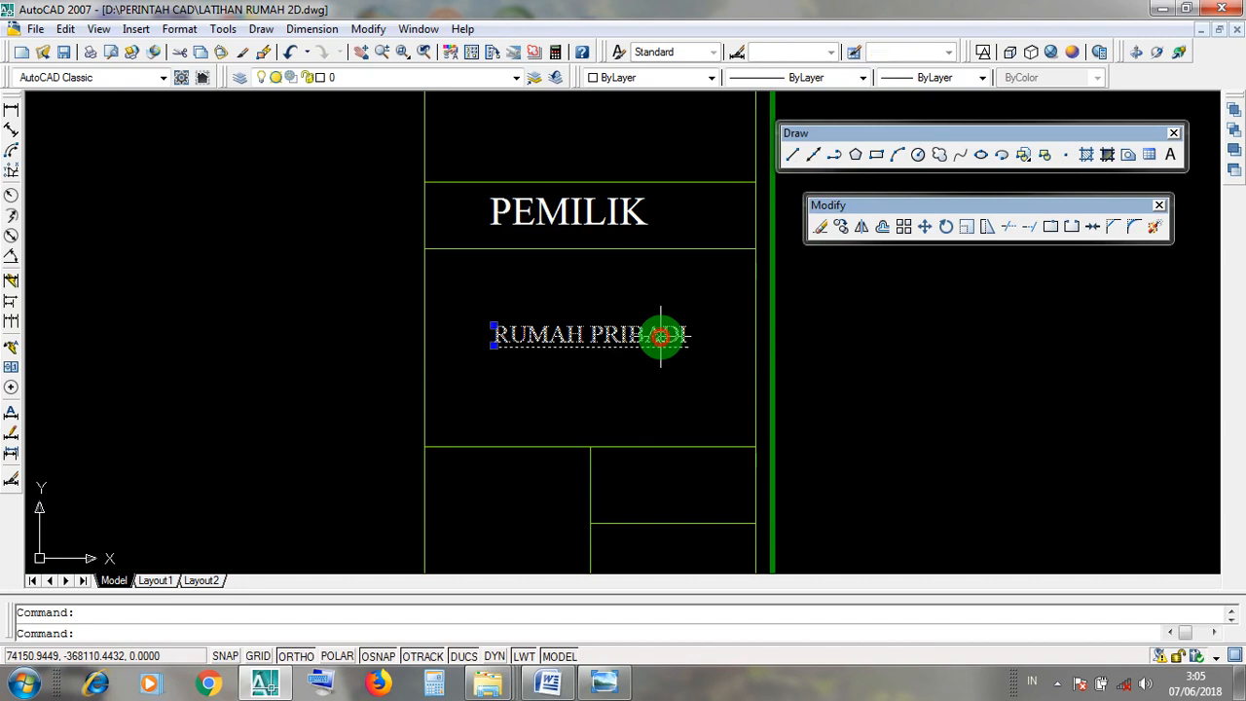
{"action": "double_click", "coordinate": [661, 336]}
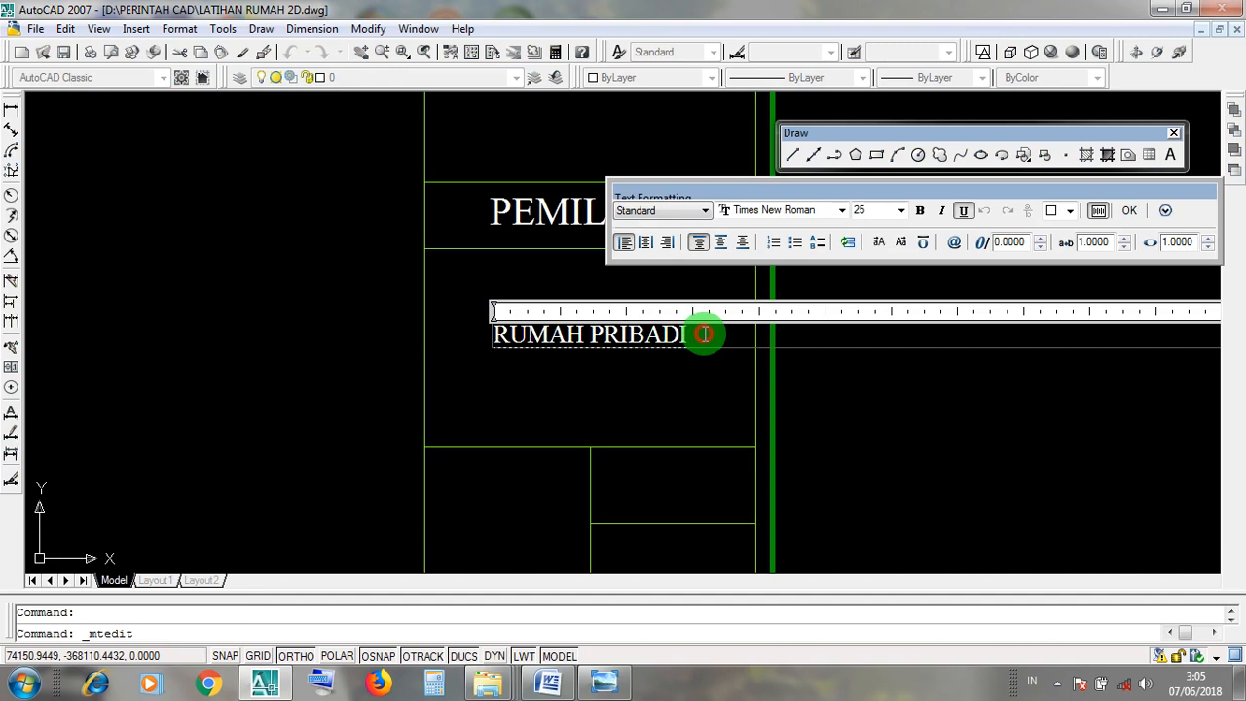
{"action": "left_click_drag", "start_coordinate": [704, 334], "coordinate": [481, 333]}
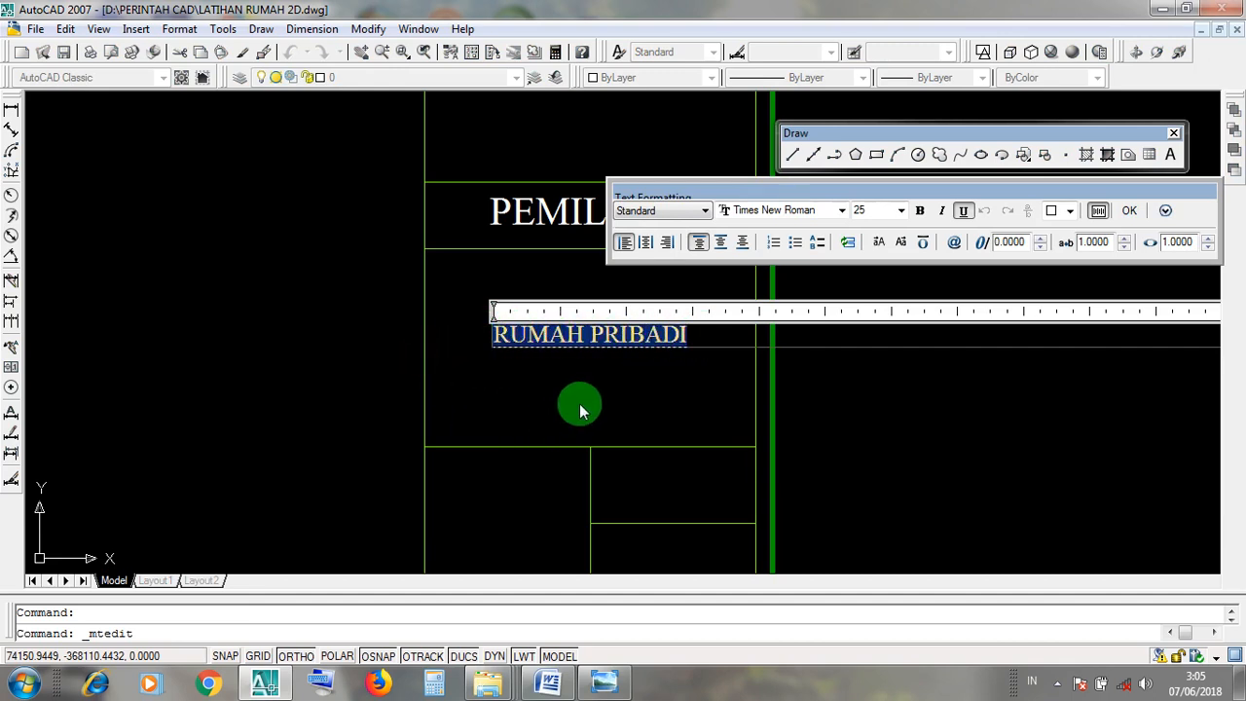
{"action": "type", "text": "BPK.HARTONO"}
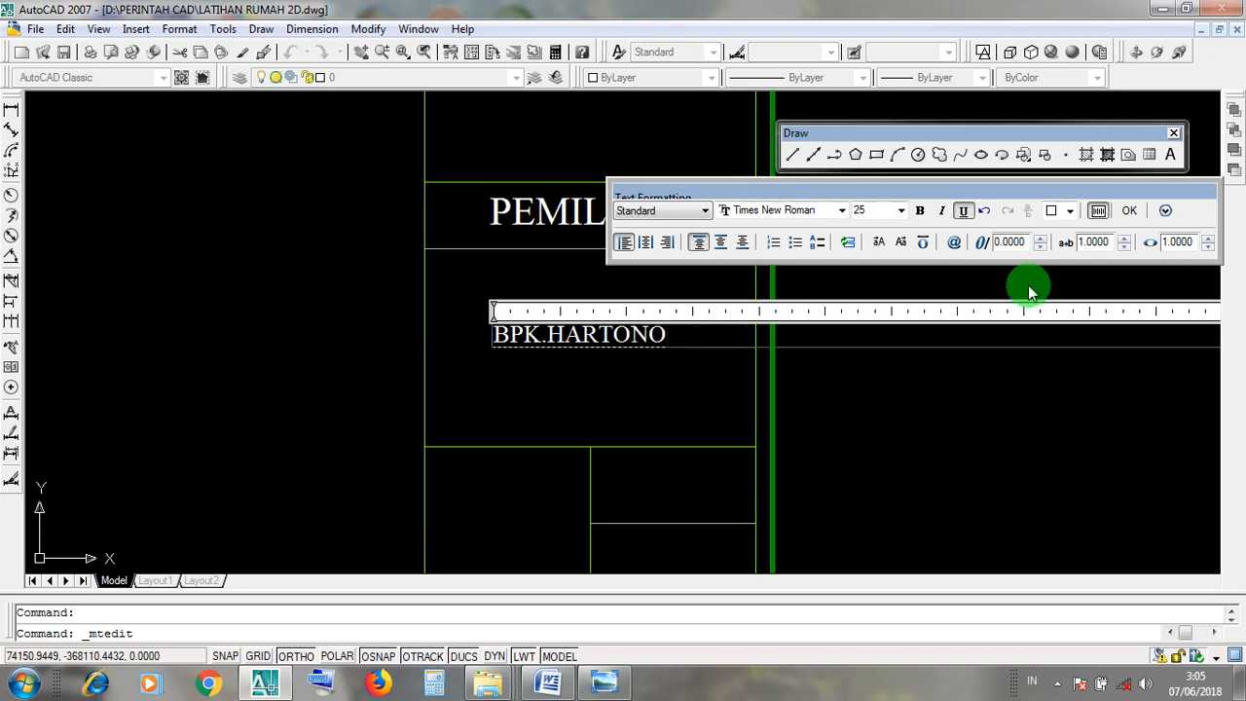
{"action": "left_click", "coordinate": [1130, 210]}
Examine the logo, page heading and page number cells in the finished roof plan sheet's title block, and return to the empty sheet
{"action": "scroll", "coordinate": [802, 398], "scroll_direction": "down", "scroll_amount": 5}
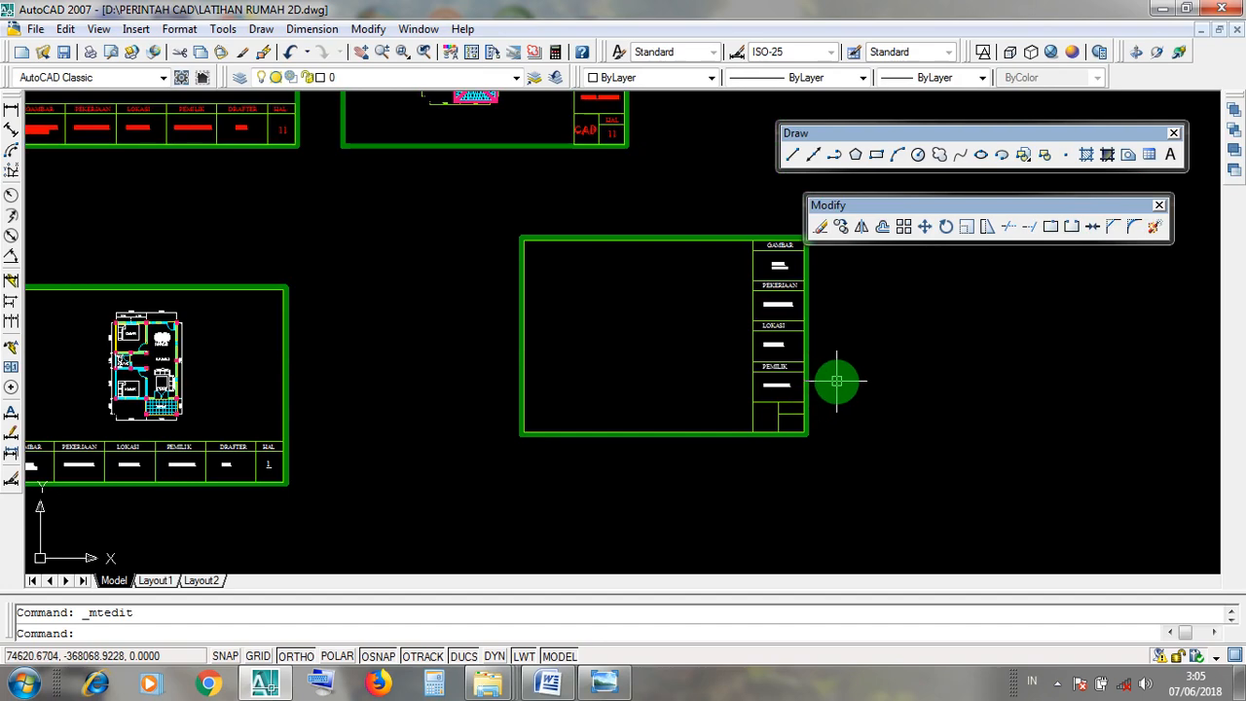
{"action": "middle_click_drag", "start_coordinate": [837, 381], "coordinate": [867, 445]}
{"action": "scroll", "coordinate": [643, 194], "scroll_direction": "up", "scroll_amount": 5}
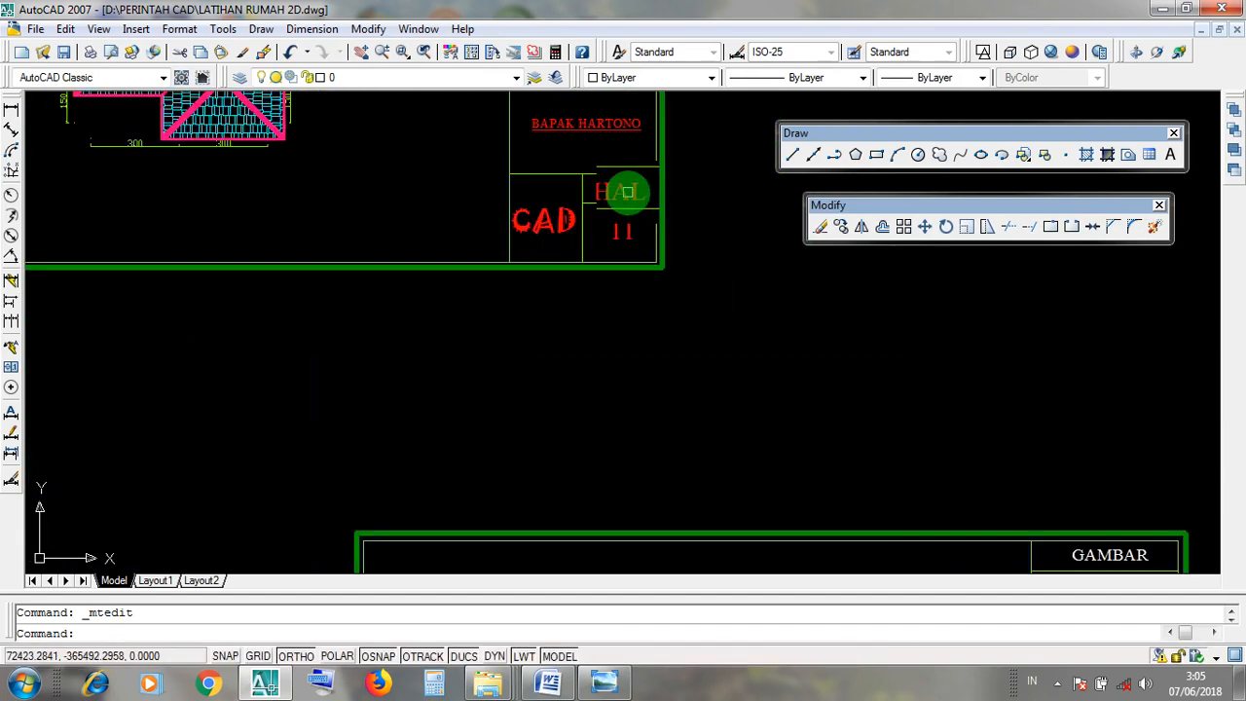
{"action": "scroll", "coordinate": [628, 192], "scroll_direction": "up", "scroll_amount": 3}
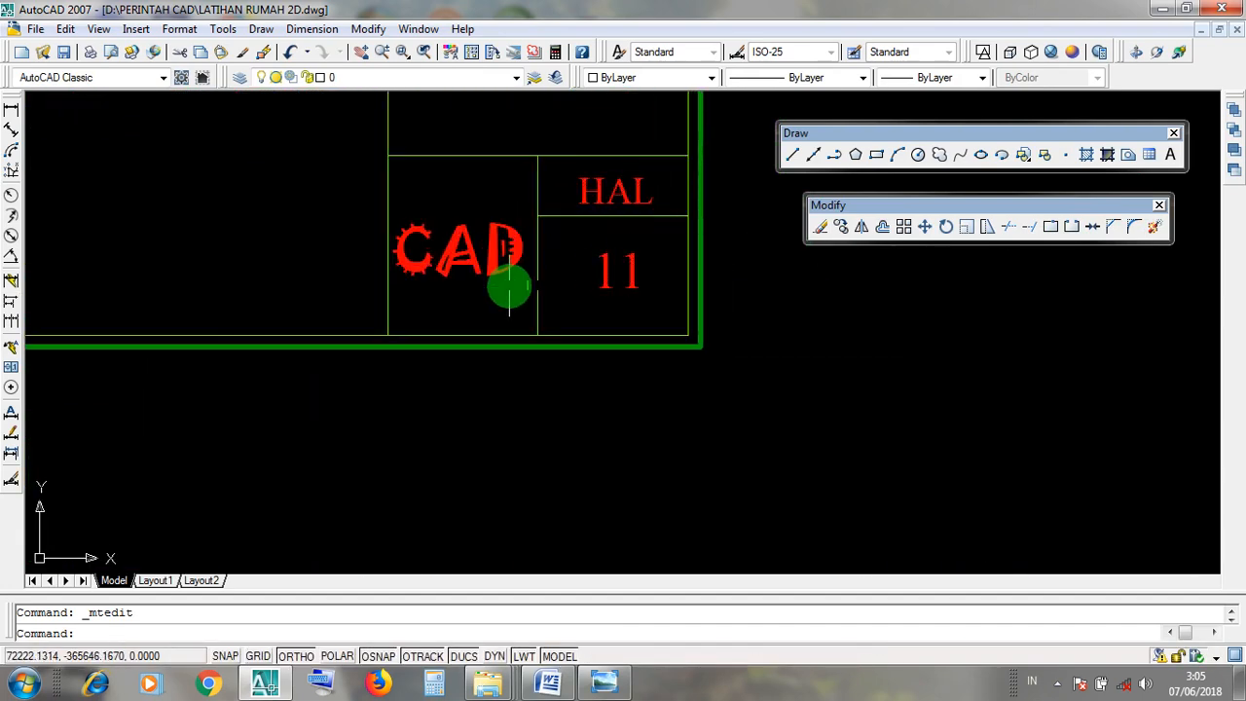
{"action": "scroll", "coordinate": [508, 285], "scroll_direction": "down", "scroll_amount": 3}
{"action": "scroll", "coordinate": [576, 212], "scroll_direction": "up", "scroll_amount": 3}
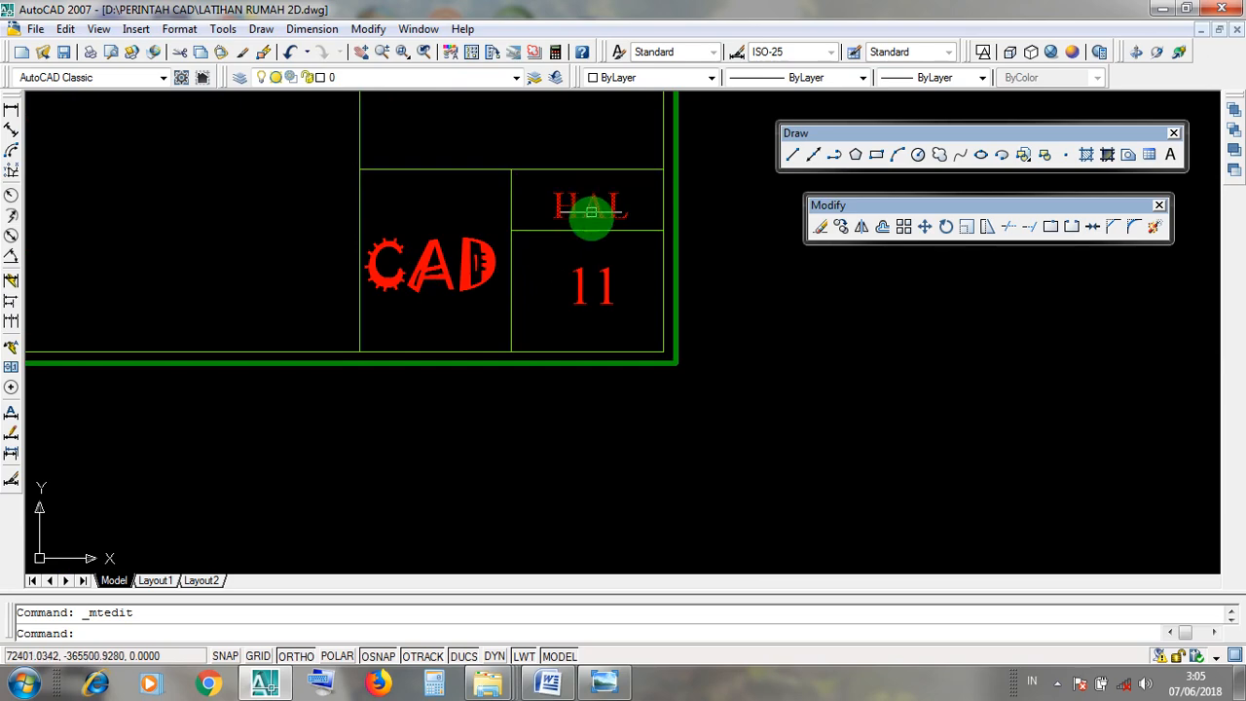
{"action": "scroll", "coordinate": [837, 380], "scroll_direction": "down", "scroll_amount": 5}
{"action": "middle_click_drag", "start_coordinate": [905, 423], "coordinate": [797, 245]}
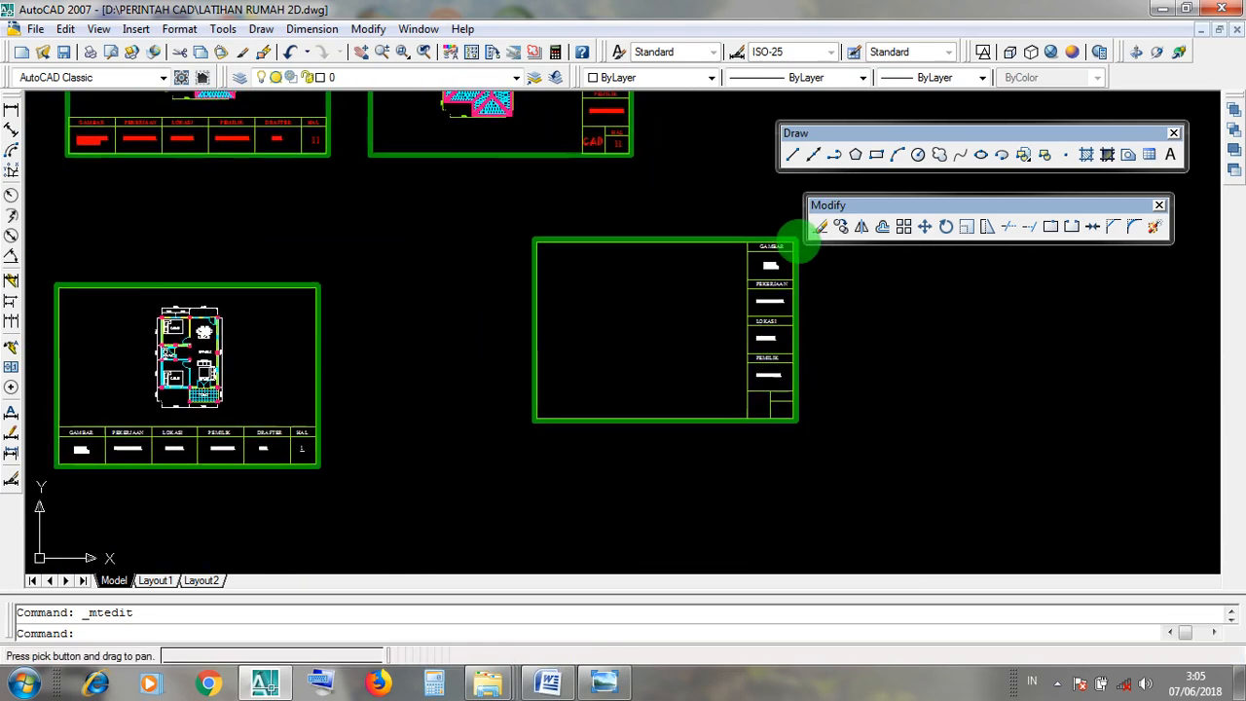
{"action": "scroll", "coordinate": [818, 390], "scroll_direction": "up", "scroll_amount": 4}
{"action": "scroll", "coordinate": [675, 280], "scroll_direction": "up", "scroll_amount": 2}
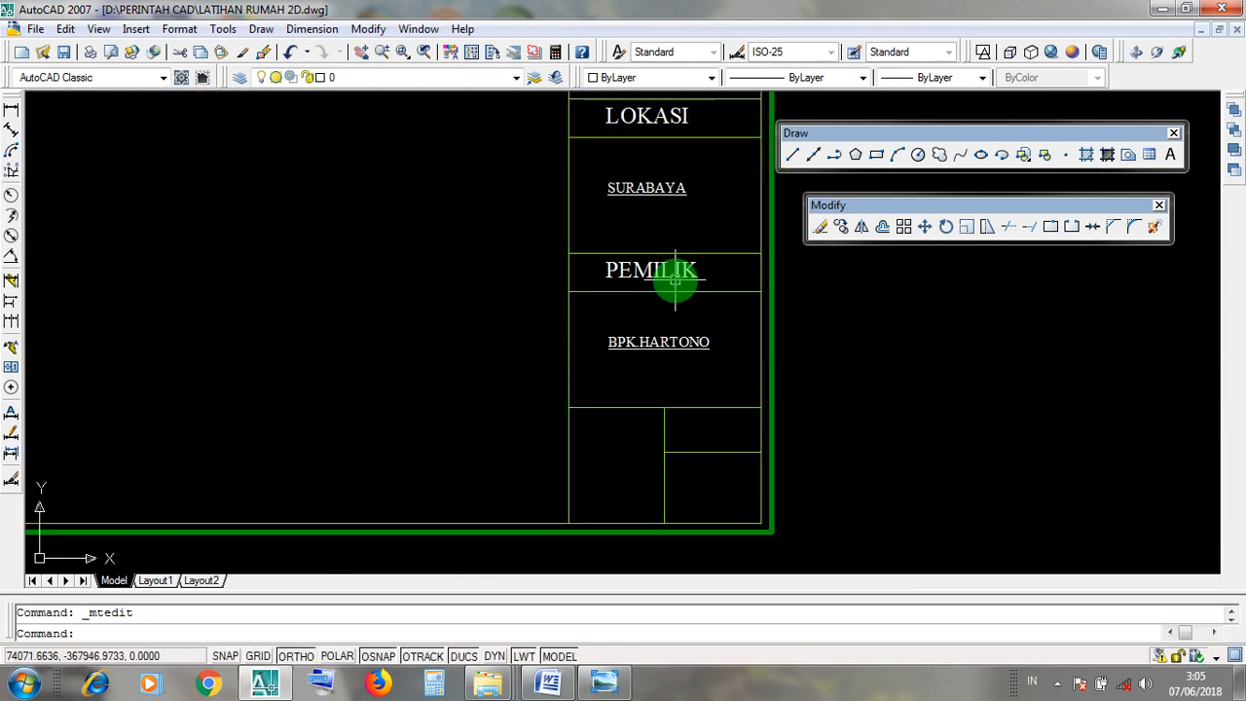
{"action": "left_click", "coordinate": [729, 429]}
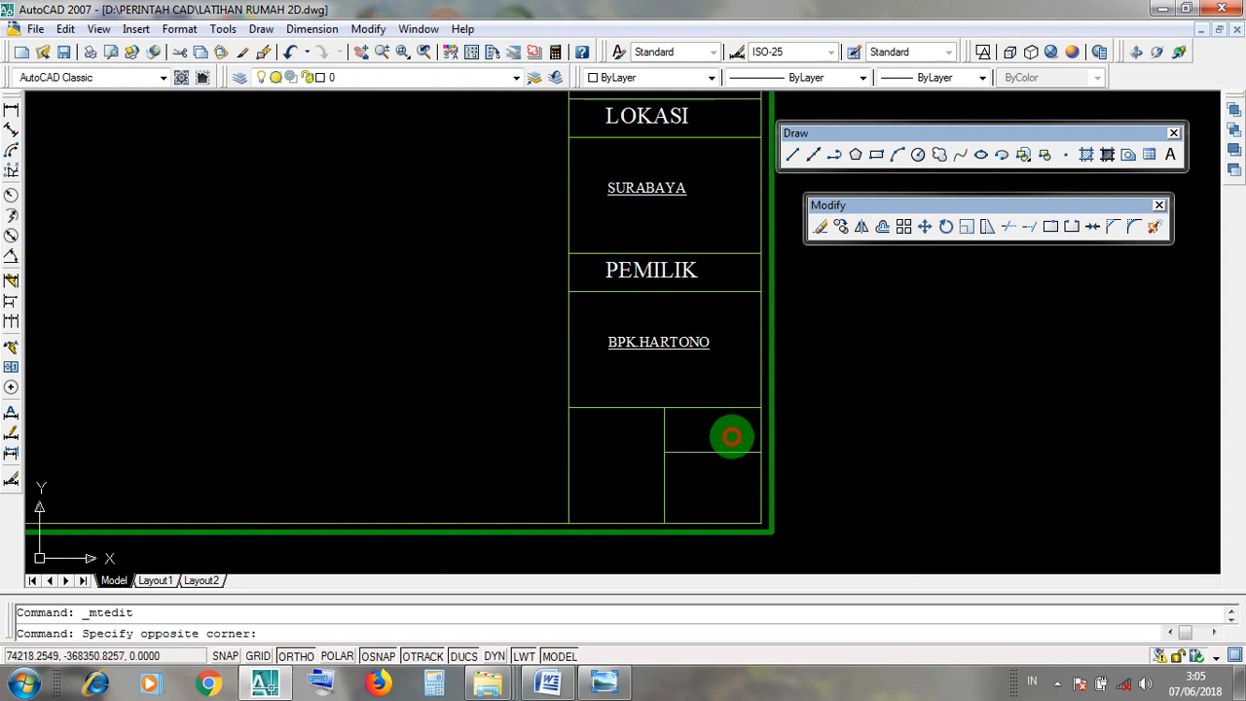
{"action": "left_click", "coordinate": [709, 426]}
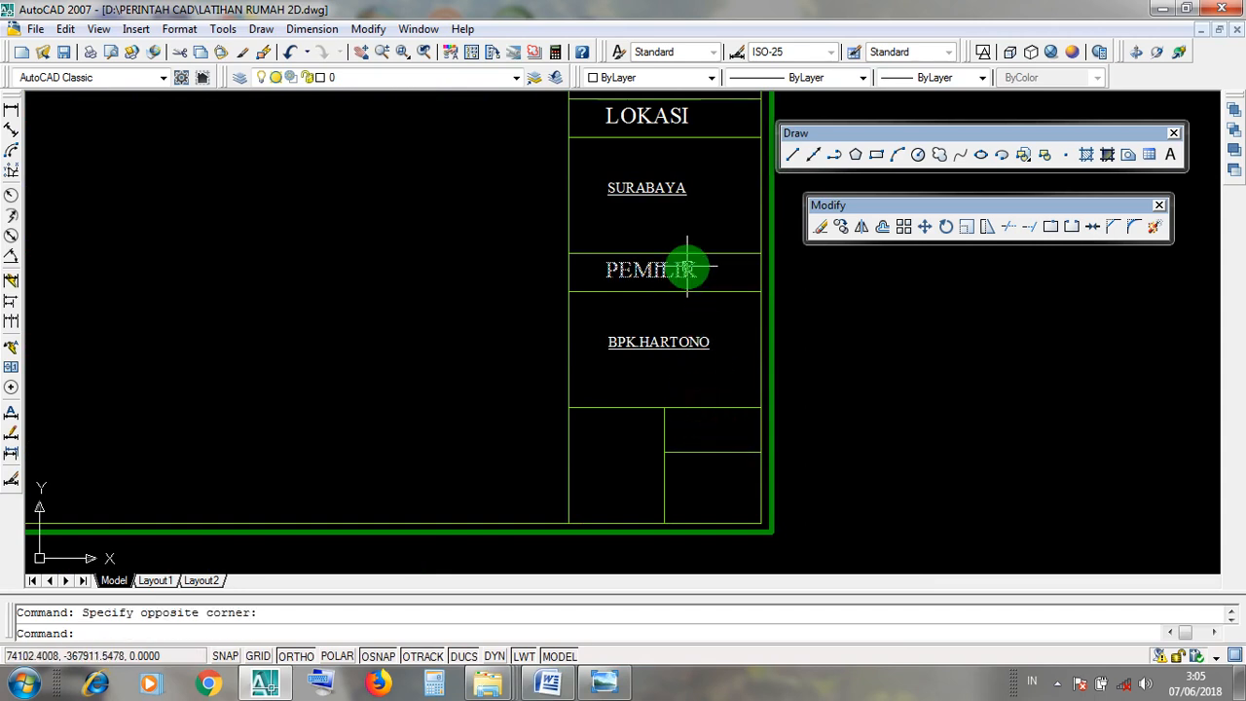
{"action": "scroll", "coordinate": [633, 258], "scroll_direction": "up", "scroll_amount": 3}
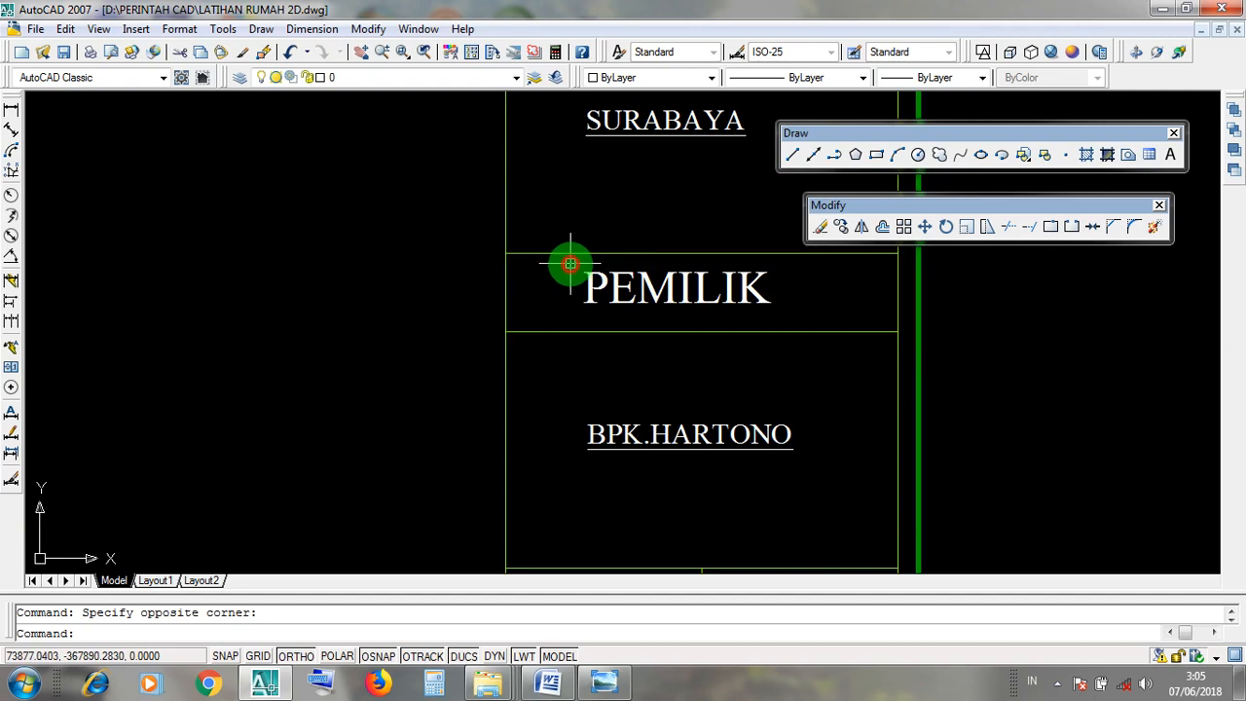
{"action": "left_click", "coordinate": [569, 264]}
{"action": "left_click", "coordinate": [580, 284]}
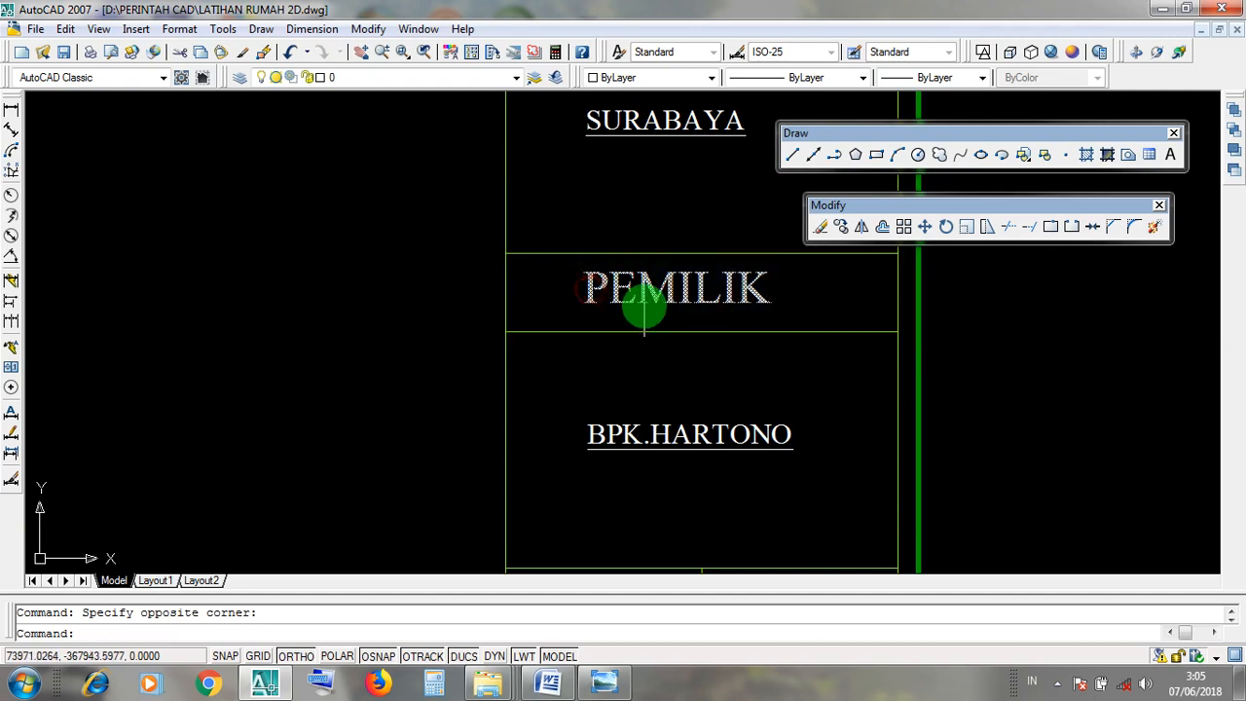
Copy the PEMILIK heading into both small page cells at the lower right of the empty sheet's title block
{"action": "scroll", "coordinate": [645, 298], "scroll_direction": "down", "scroll_amount": 2}
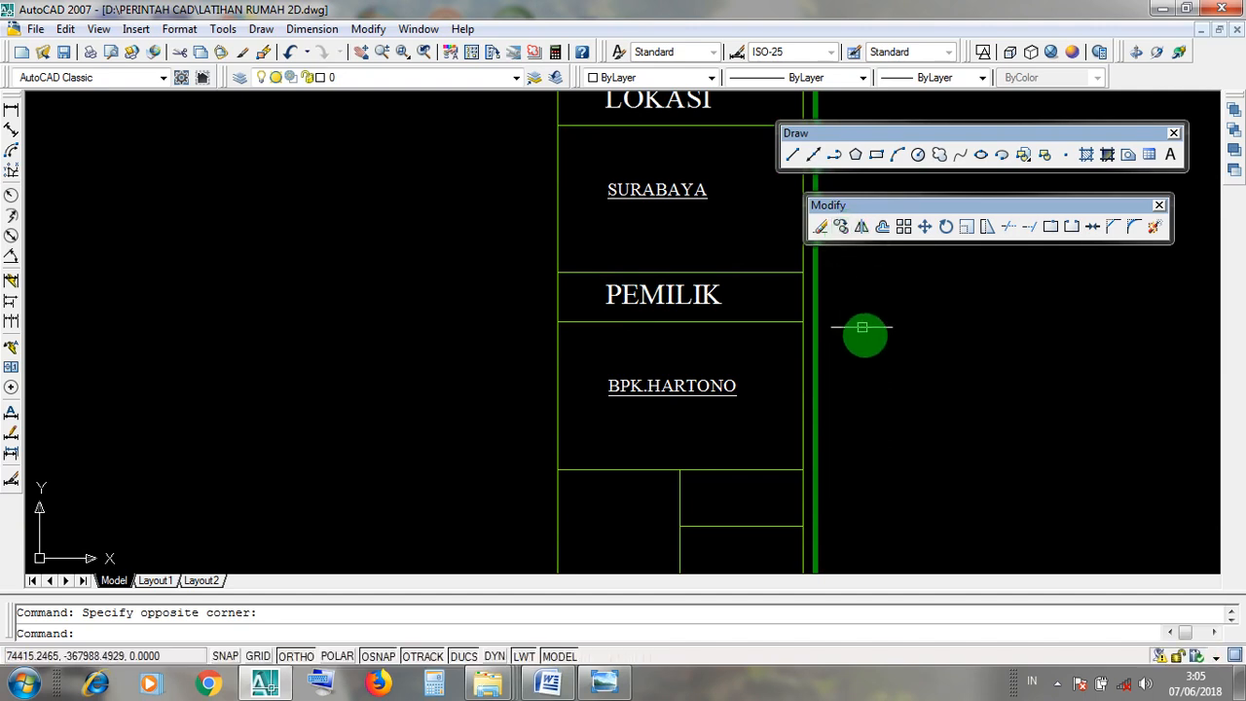
{"action": "middle_click_drag", "start_coordinate": [885, 361], "coordinate": [759, 301]}
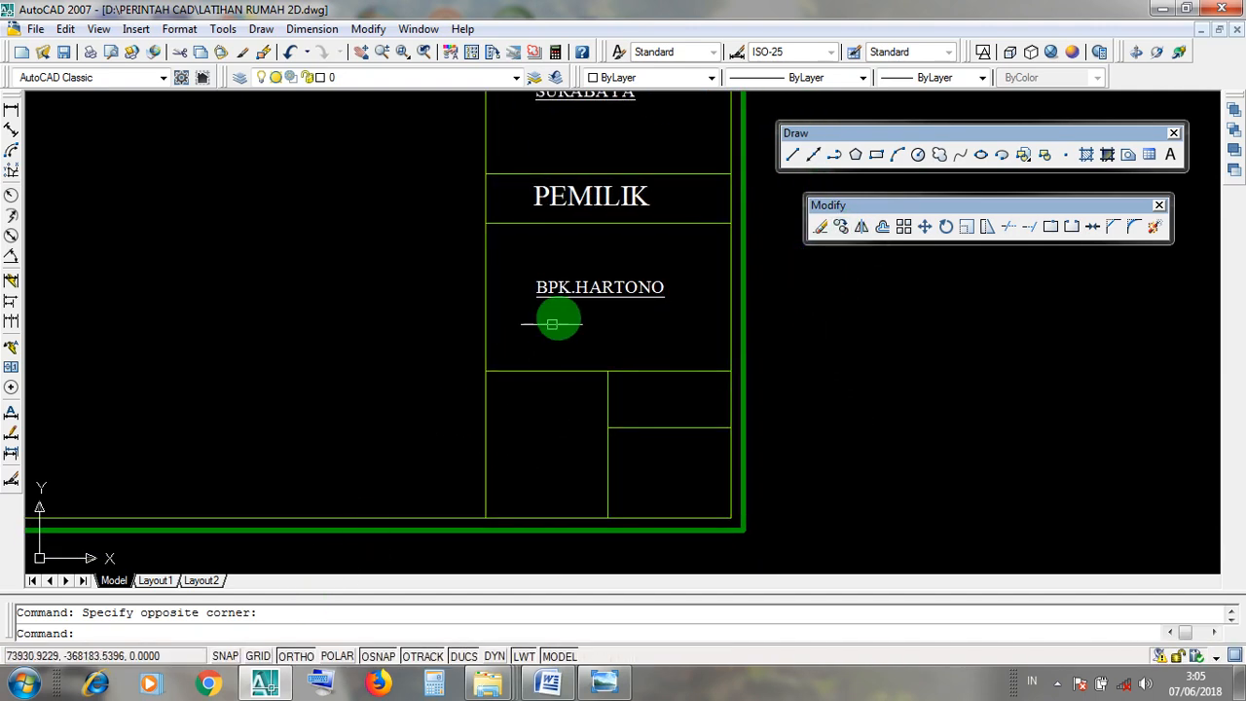
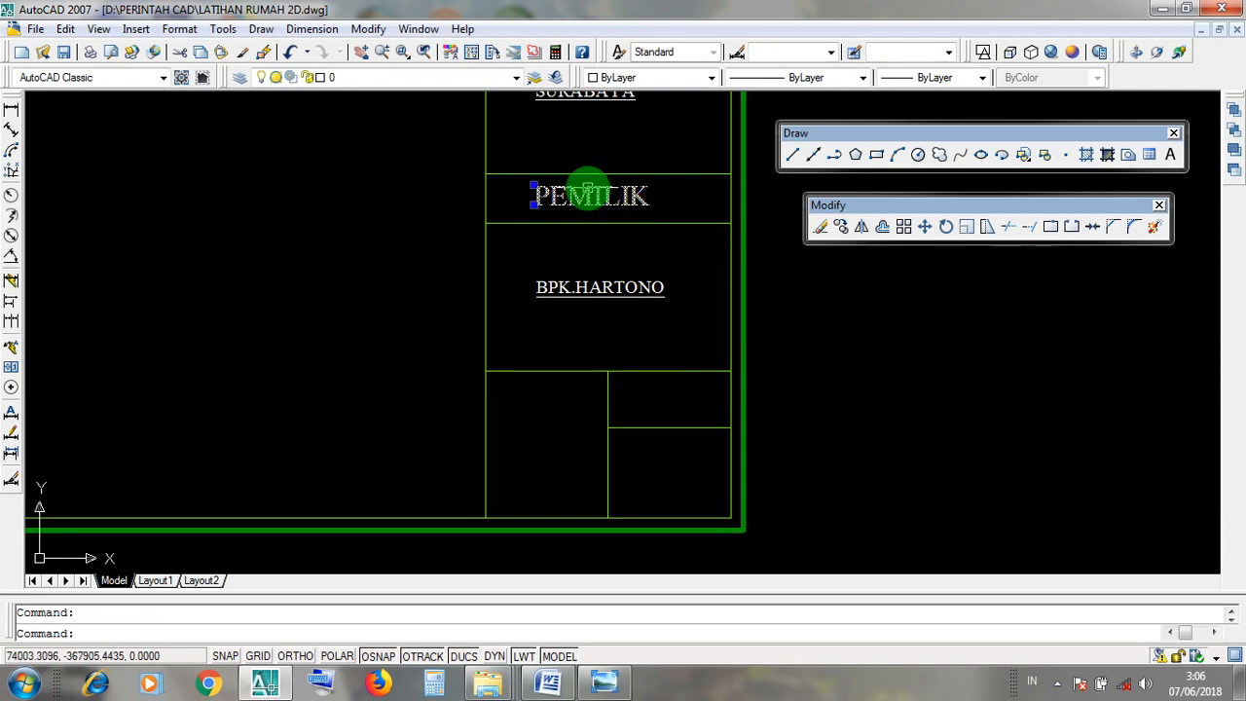
{"action": "left_click", "coordinate": [846, 228]}
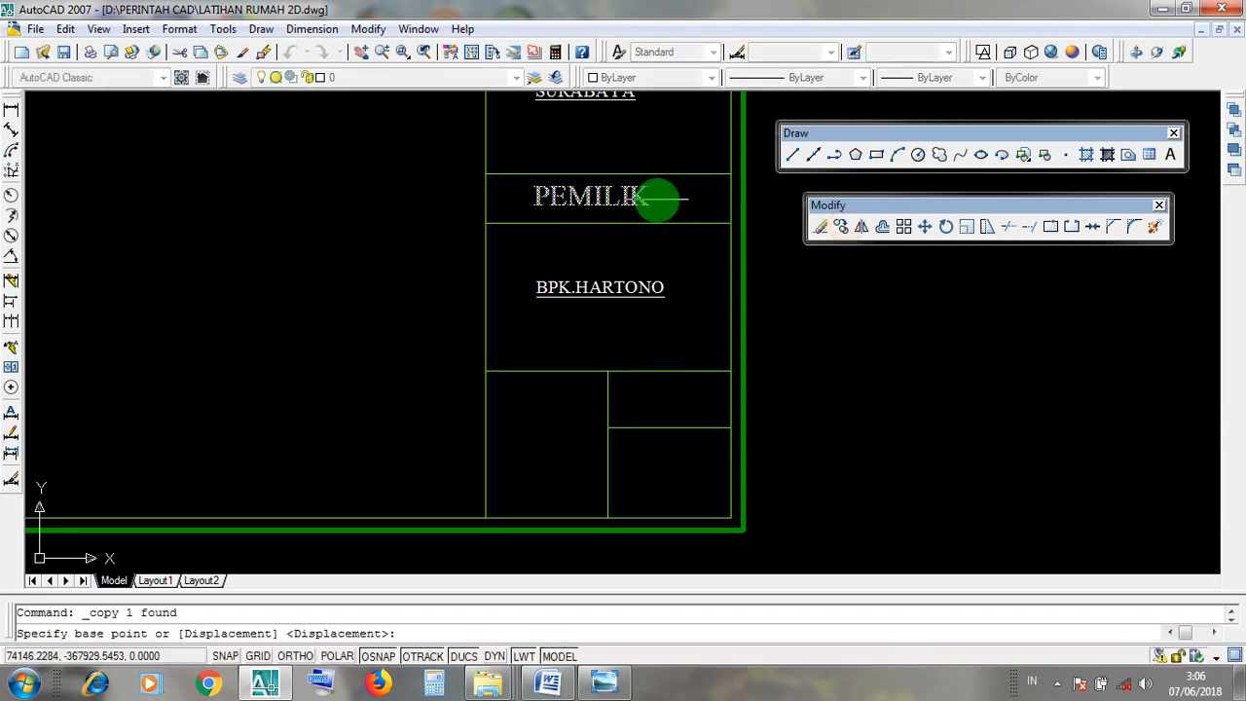
{"action": "left_click", "coordinate": [582, 197]}
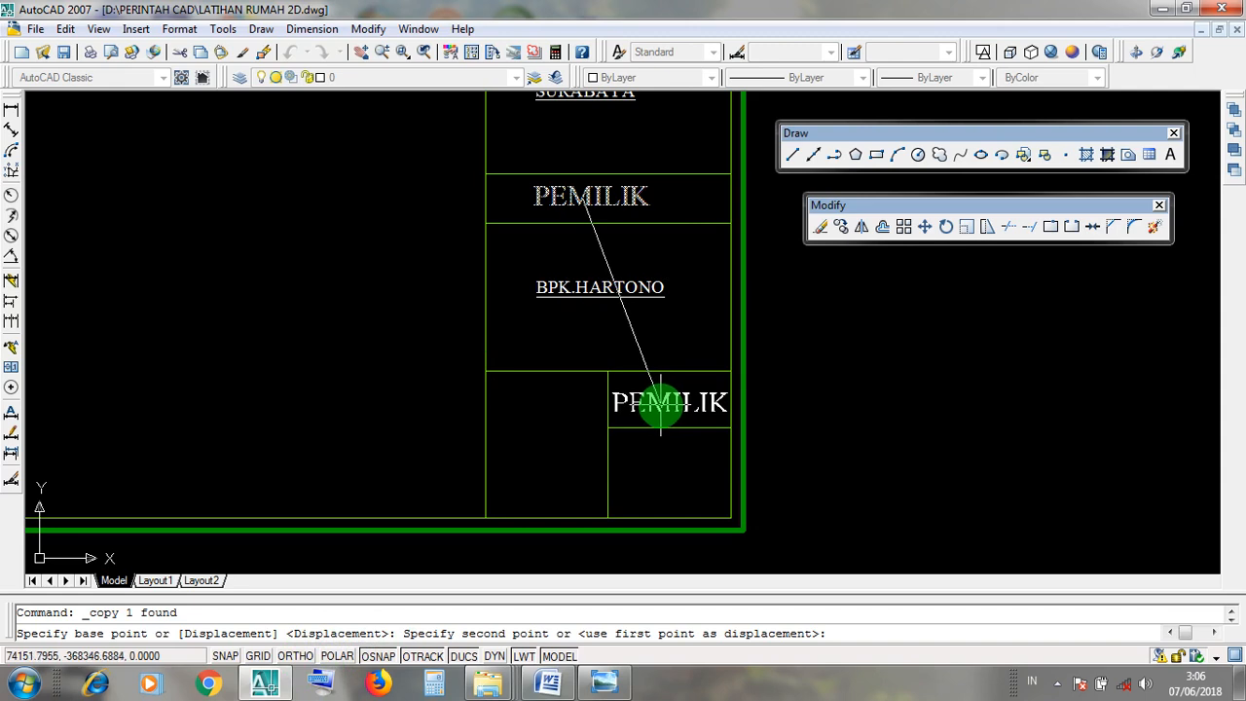
{"action": "left_click", "coordinate": [661, 402]}
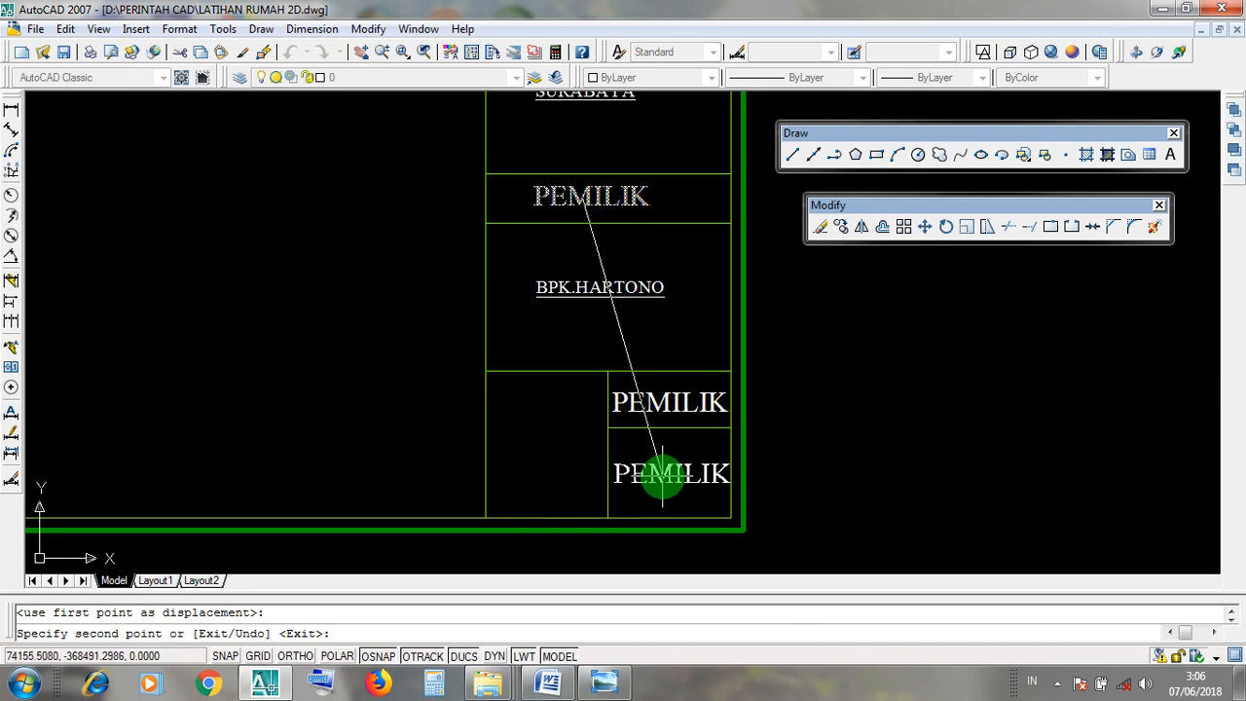
{"action": "left_click", "coordinate": [658, 477]}
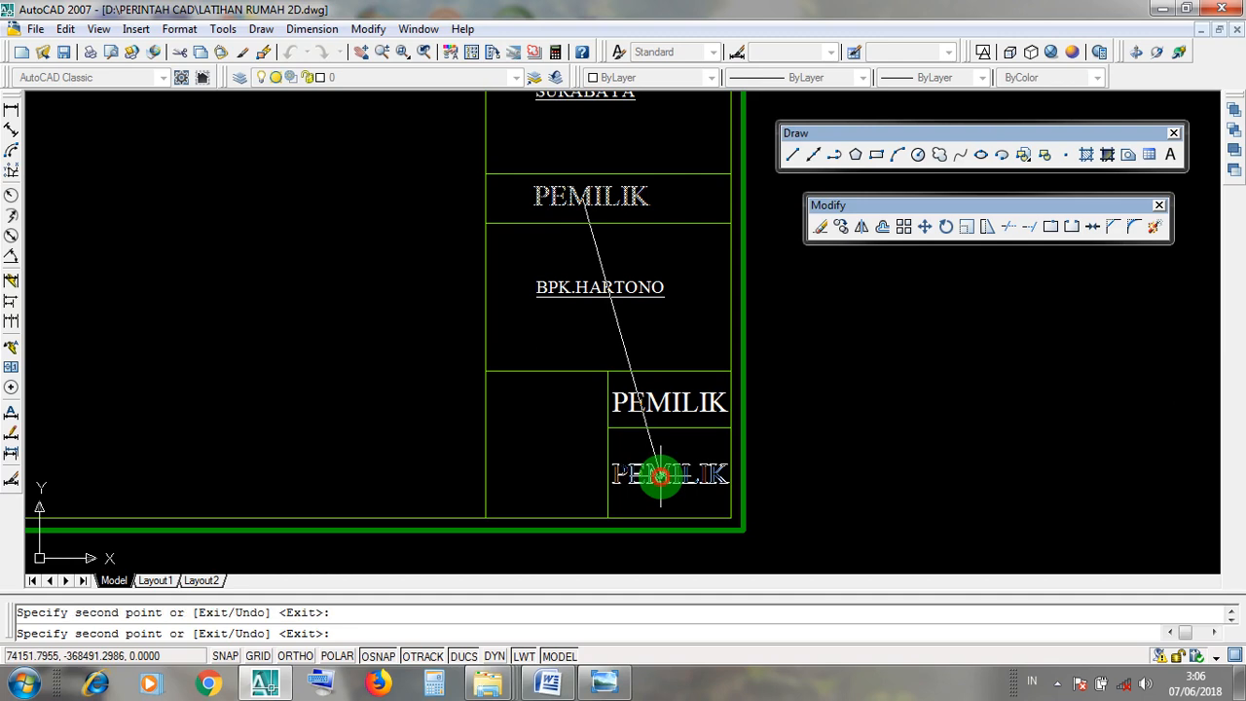
{"action": "key", "text": "Return"}
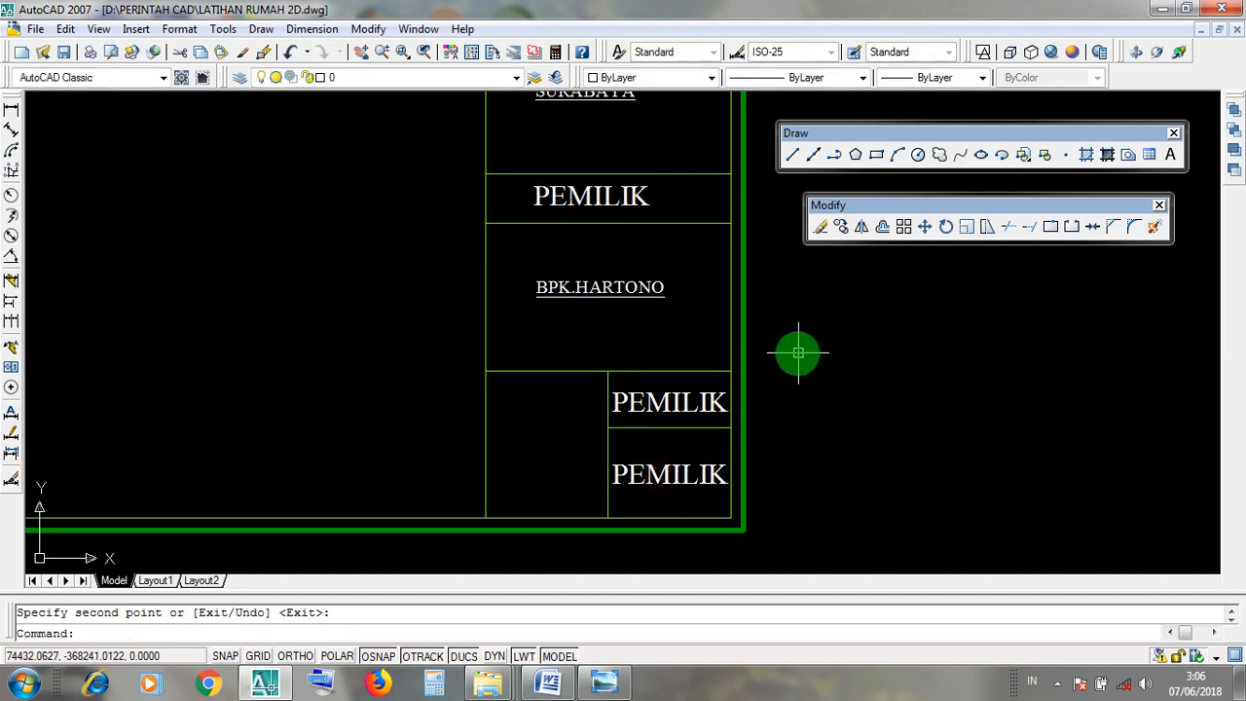
Replace the copied PEMILIK text in the upper page cell with HAL
{"action": "scroll", "coordinate": [756, 451], "scroll_direction": "up", "scroll_amount": 2}
{"action": "middle_click_drag", "start_coordinate": [776, 437], "coordinate": [809, 376]}
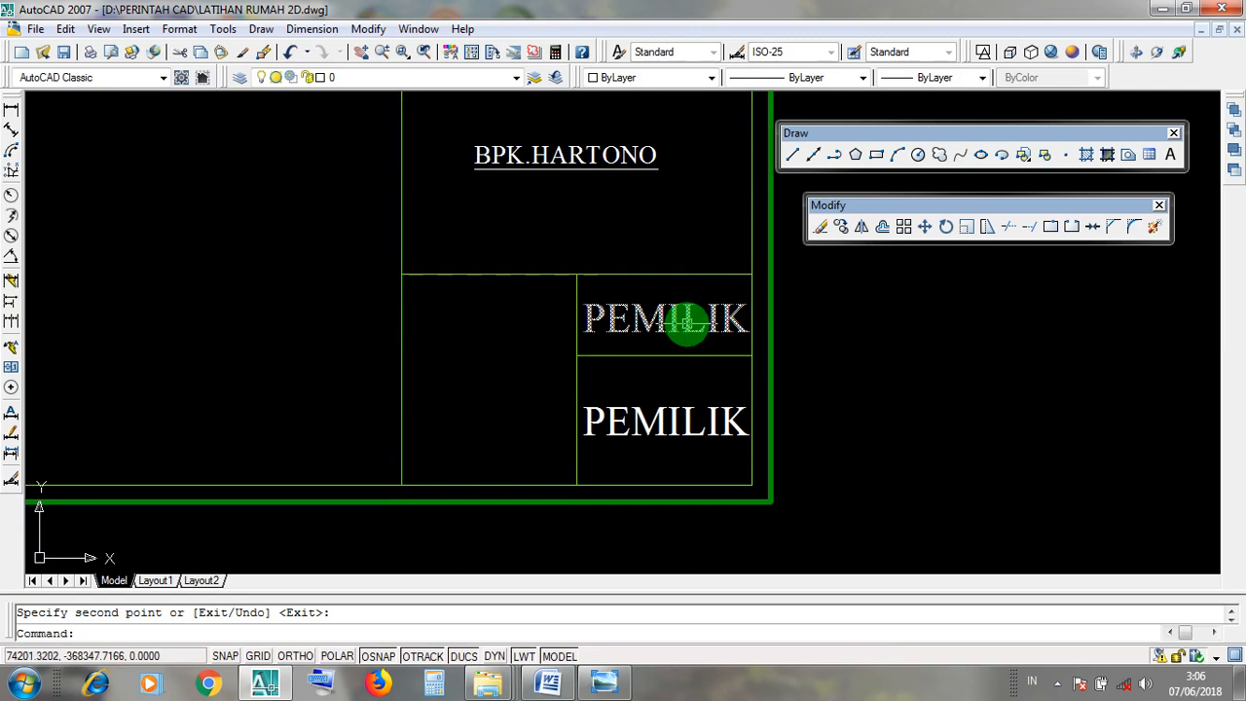
{"action": "double_click", "coordinate": [689, 322]}
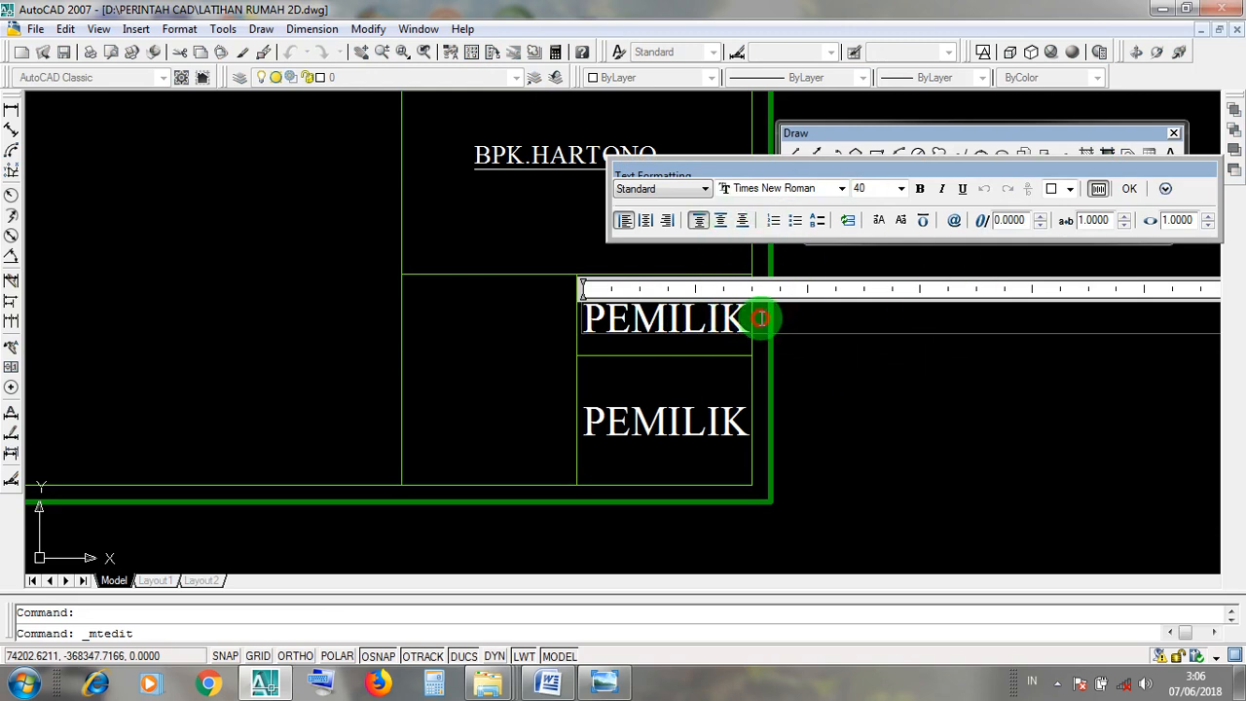
{"action": "left_click_drag", "start_coordinate": [759, 318], "coordinate": [577, 321]}
{"action": "type", "text": "HAL"}
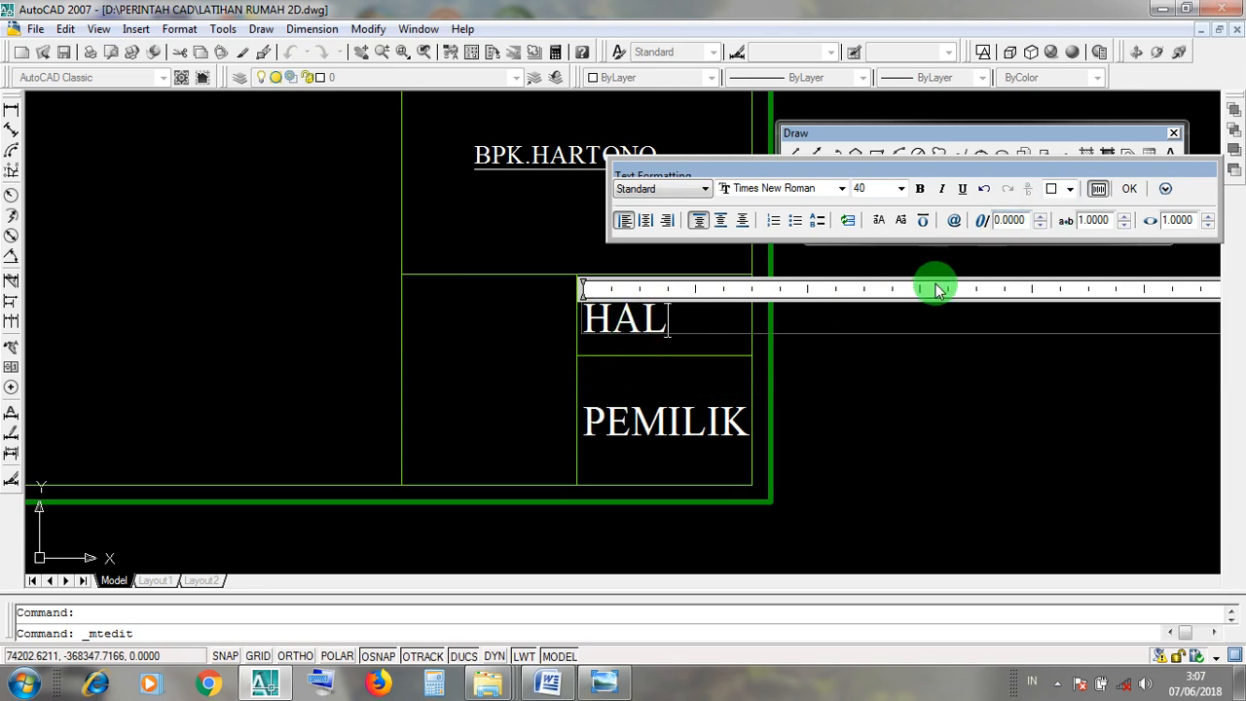
{"action": "left_click", "coordinate": [1133, 198]}
Replace the copied PEMILIK text in the cell below HAL with the page number 1
{"action": "scroll", "coordinate": [846, 423], "scroll_direction": "down", "scroll_amount": 5}
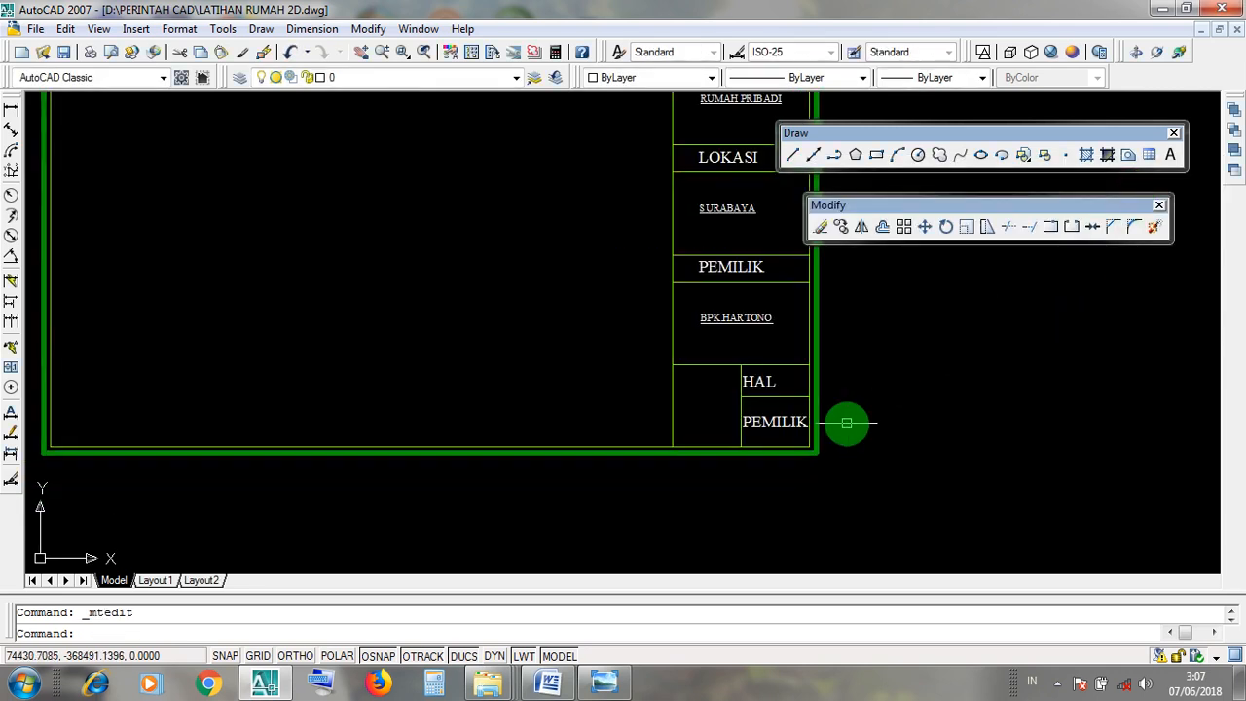
{"action": "scroll", "coordinate": [846, 422], "scroll_direction": "up", "scroll_amount": 3}
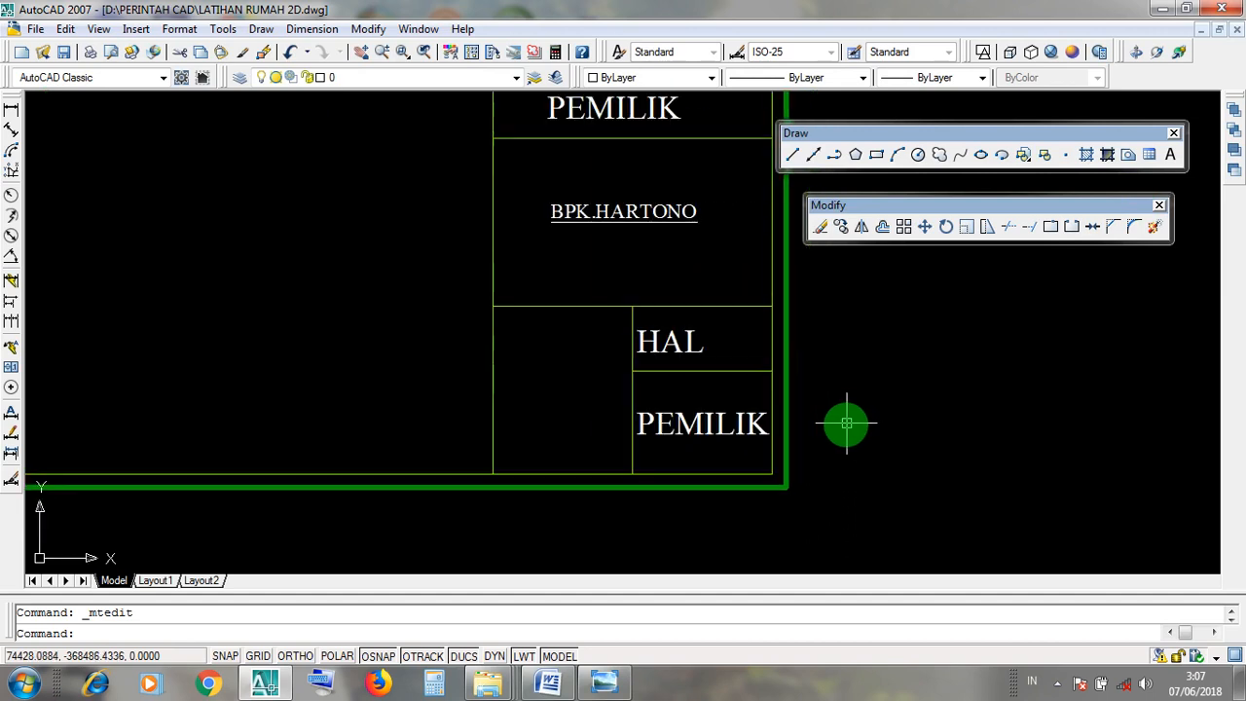
{"action": "double_click", "coordinate": [719, 431]}
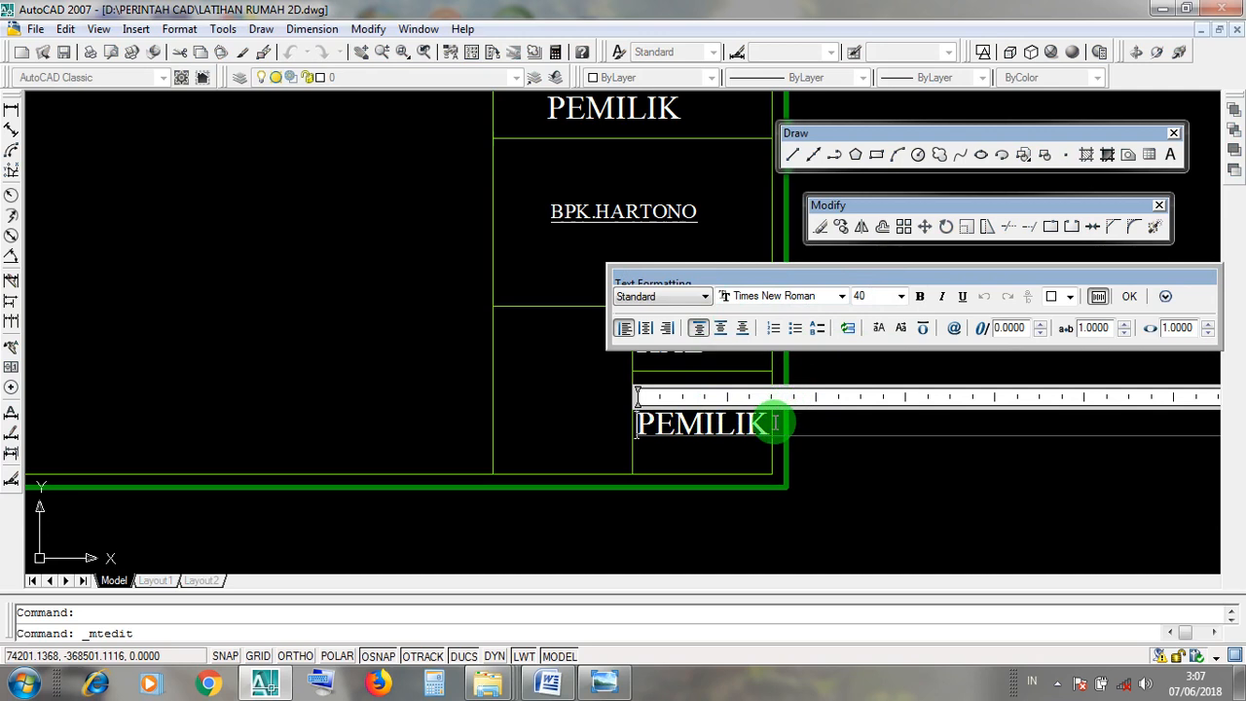
{"action": "left_click_drag", "start_coordinate": [773, 421], "coordinate": [623, 425]}
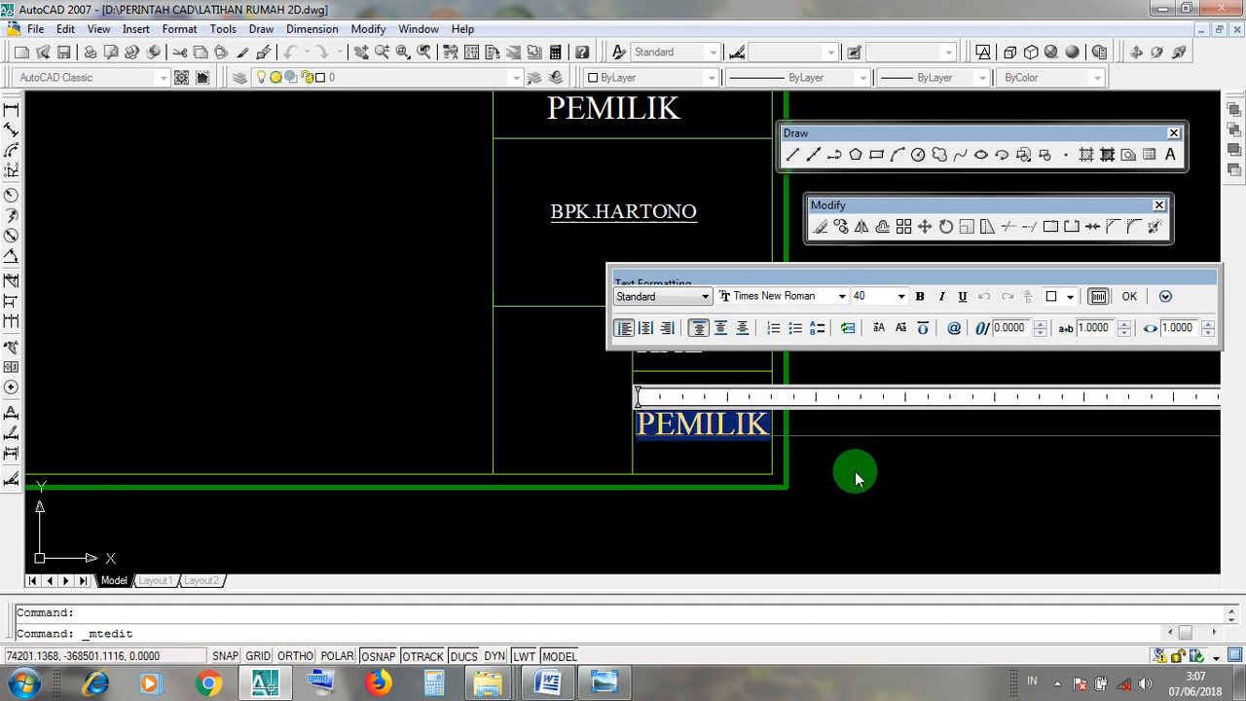
{"action": "type", "text": "1"}
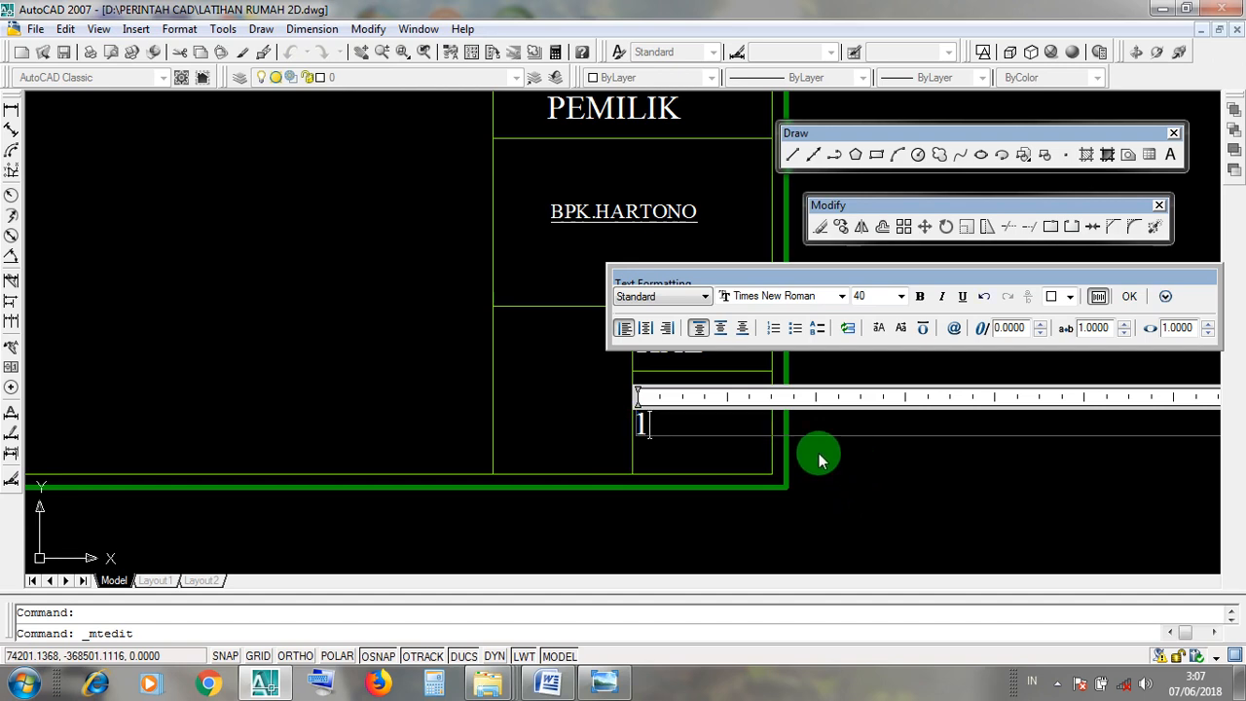
{"action": "left_click", "coordinate": [1129, 297]}
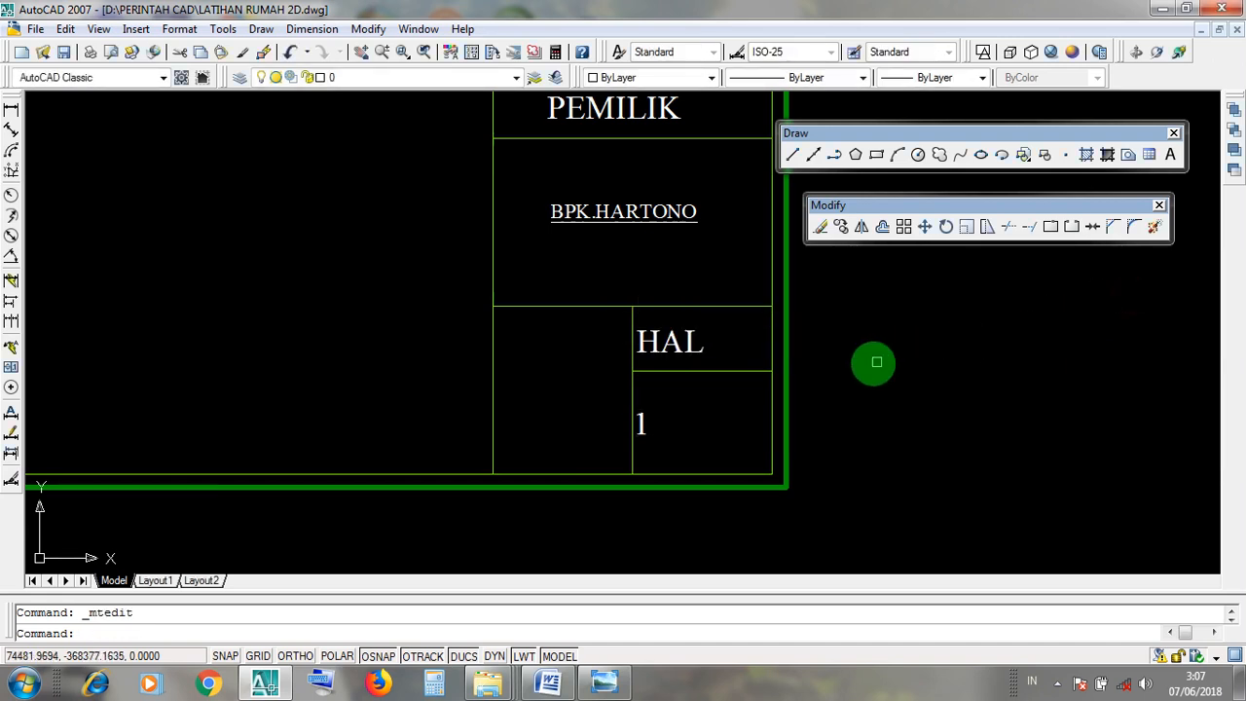
Turn on Ortho and move the page number 1 about 103 units to the right, toward the middle of its cell
{"action": "middle_click_drag", "start_coordinate": [743, 403], "coordinate": [633, 432]}
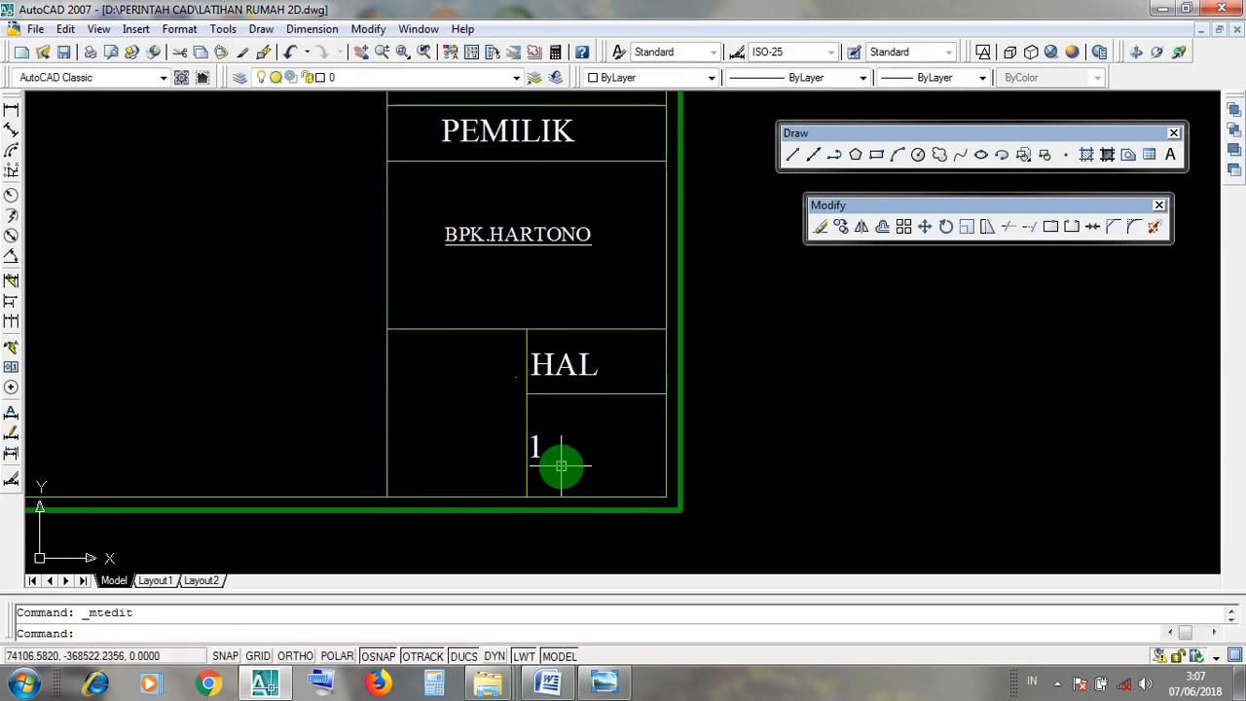
{"action": "scroll", "coordinate": [559, 468], "scroll_direction": "up", "scroll_amount": 2}
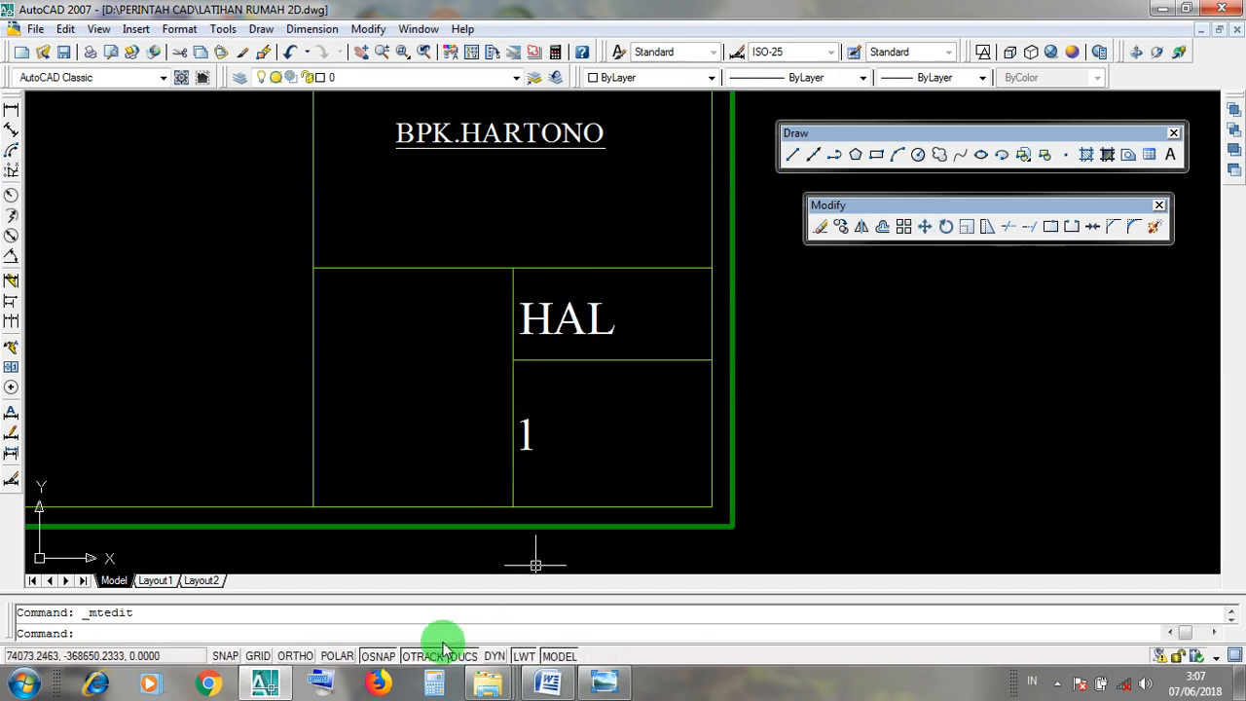
{"action": "left_click", "coordinate": [297, 658]}
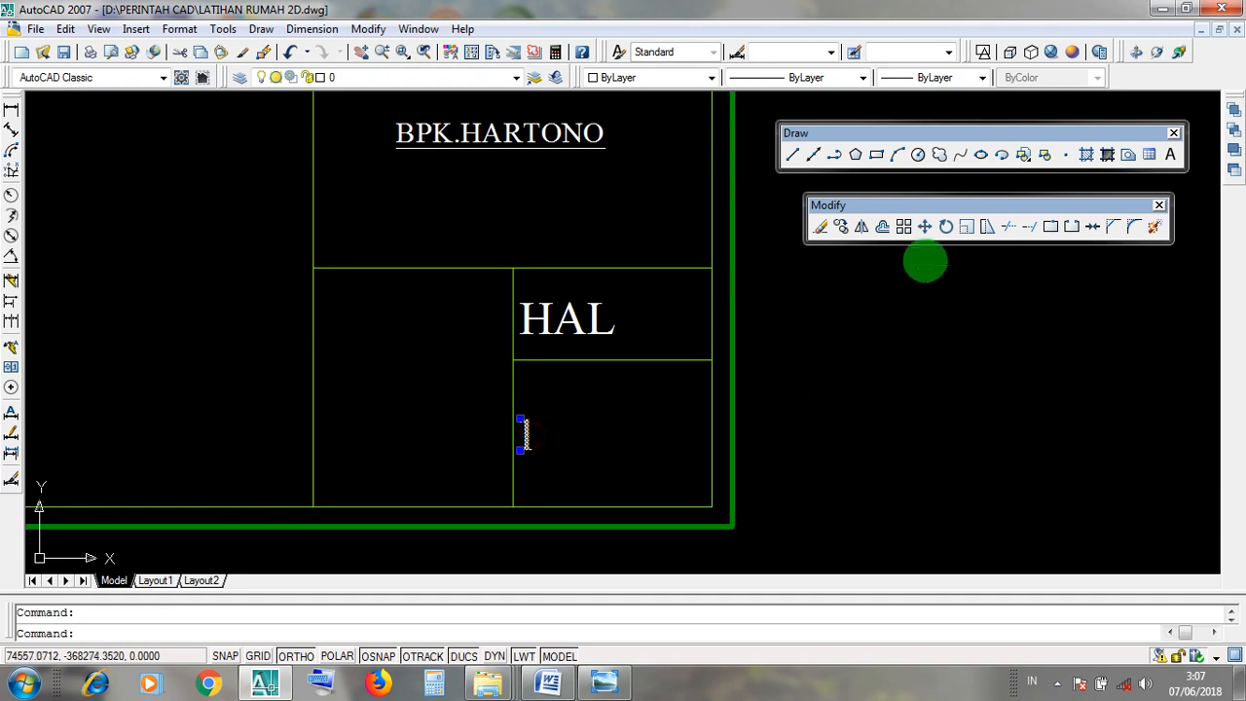
{"action": "left_click", "coordinate": [928, 229]}
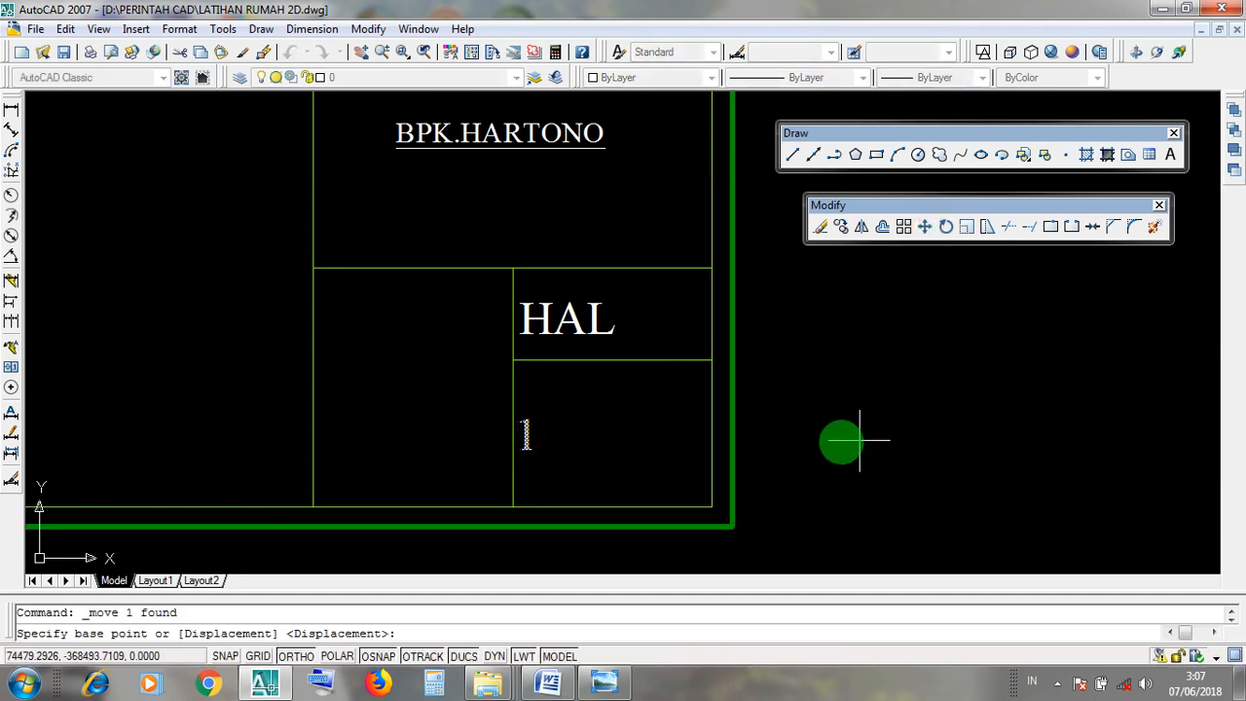
{"action": "left_click", "coordinate": [850, 439]}
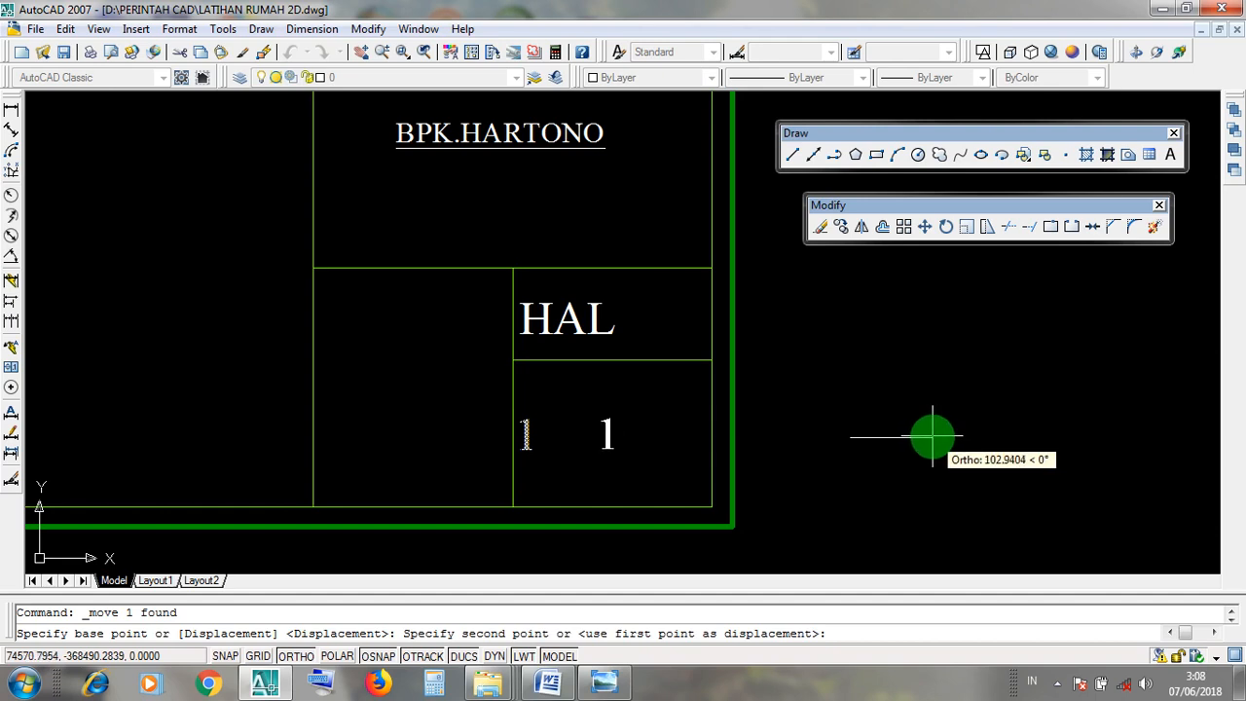
{"action": "left_click", "coordinate": [932, 436]}
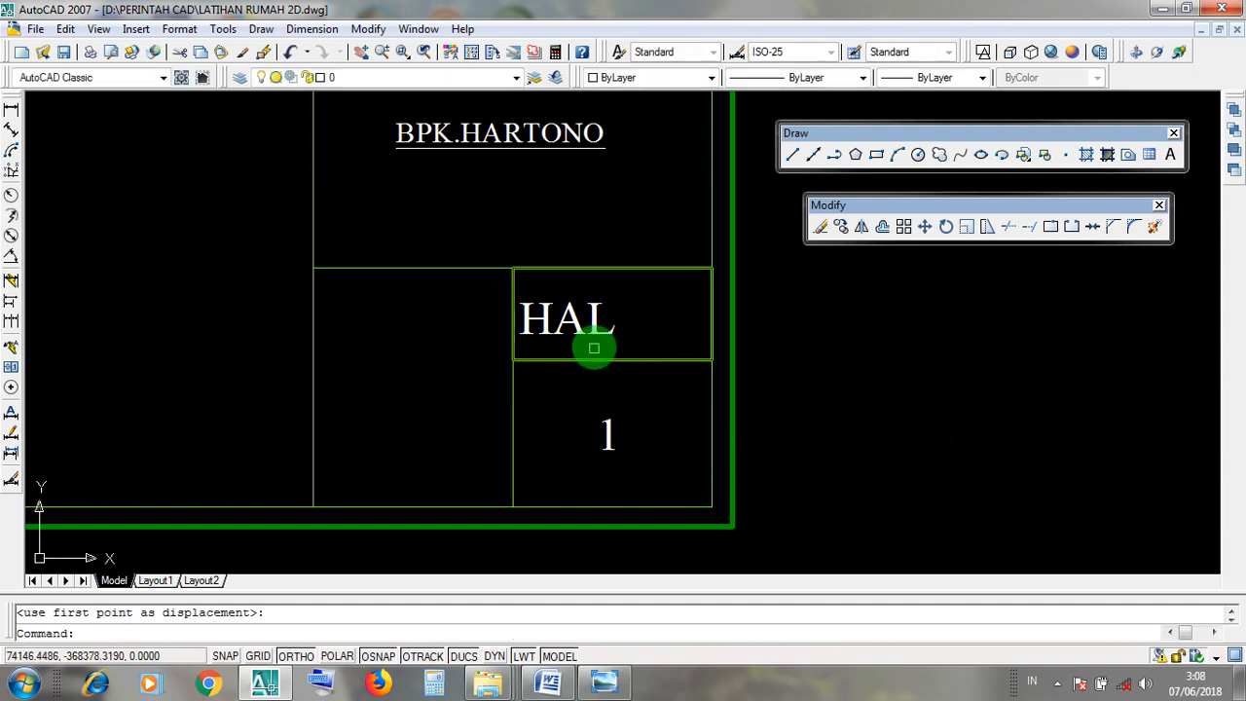
Move the HAL heading about 47 units to the right, toward the middle of its cell
{"action": "left_click", "coordinate": [597, 327]}
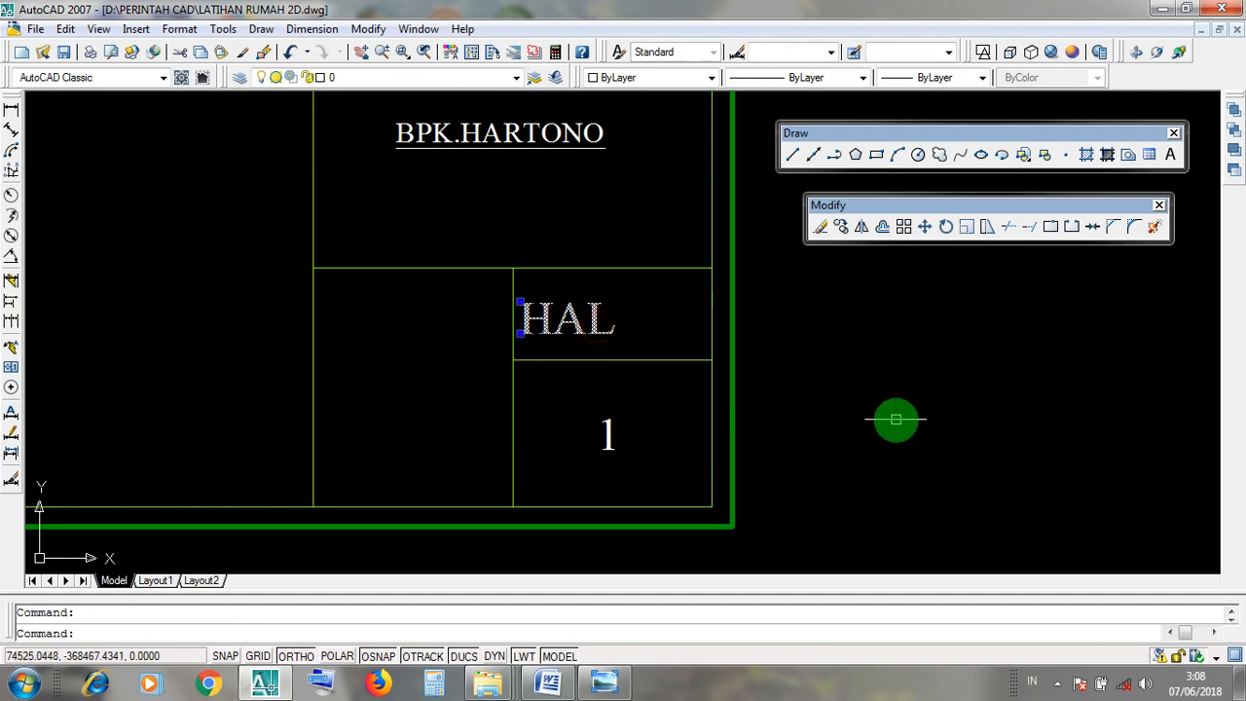
{"action": "left_click", "coordinate": [923, 227]}
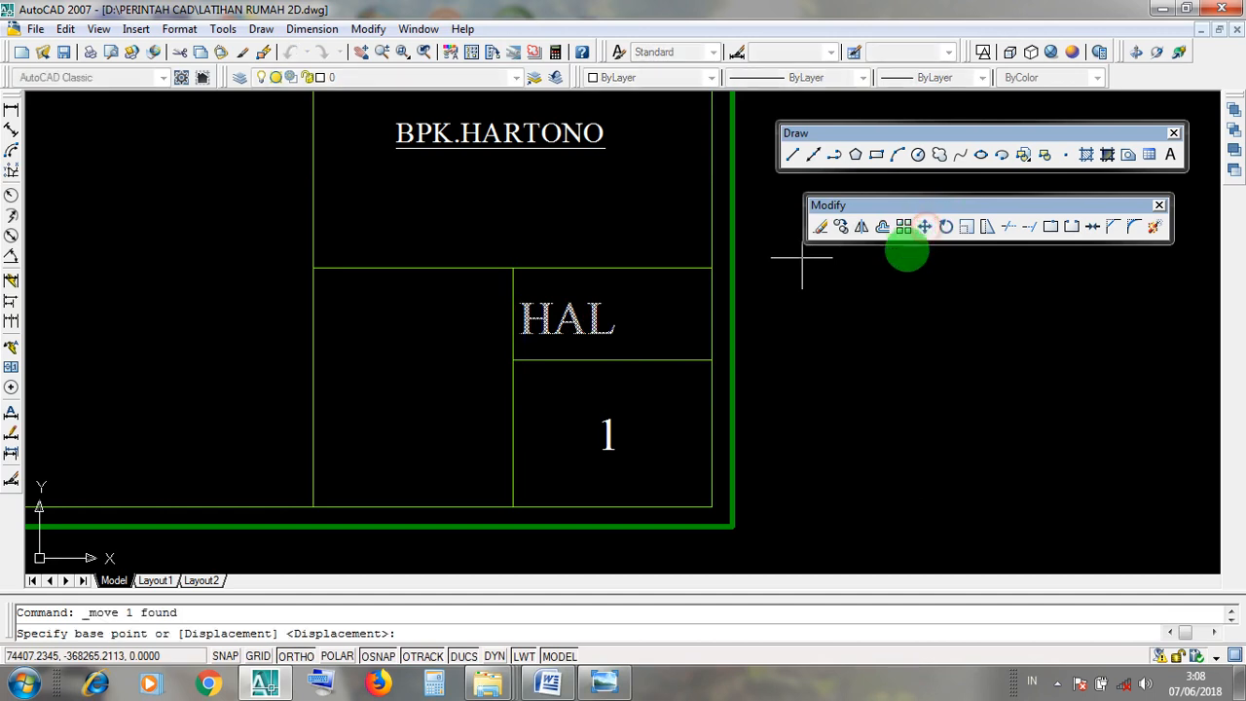
{"action": "left_click", "coordinate": [891, 346]}
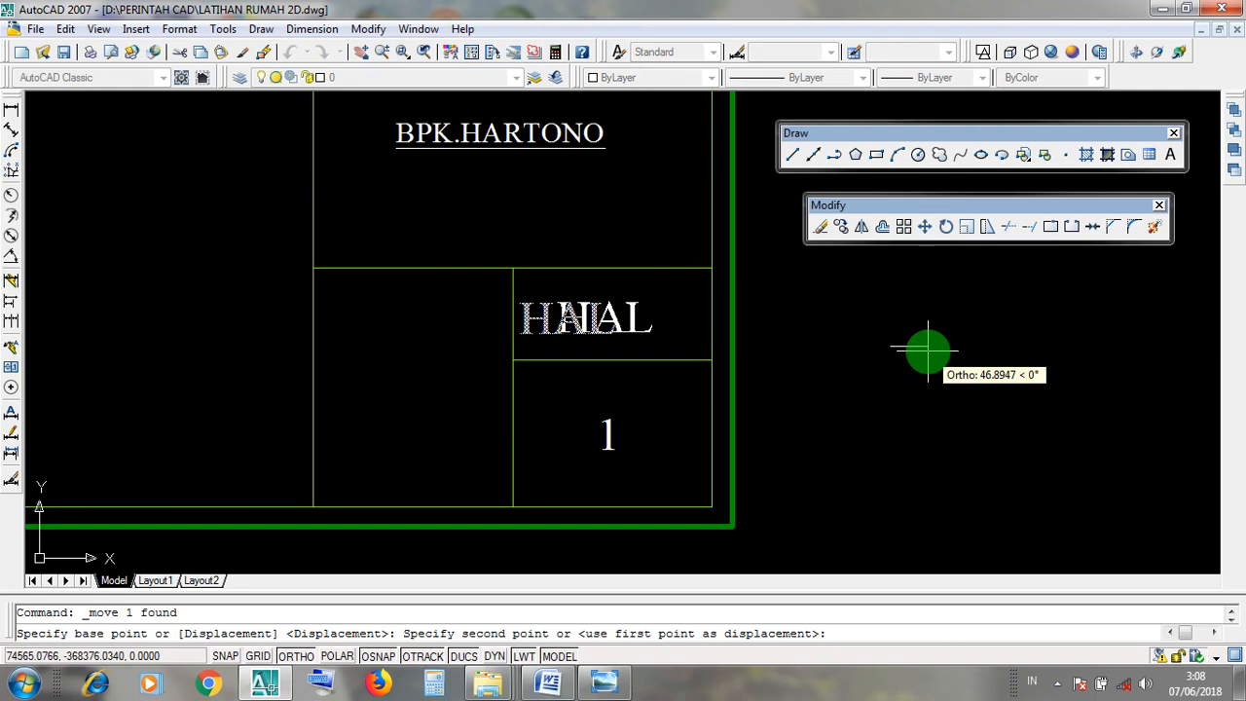
{"action": "left_click", "coordinate": [928, 348]}
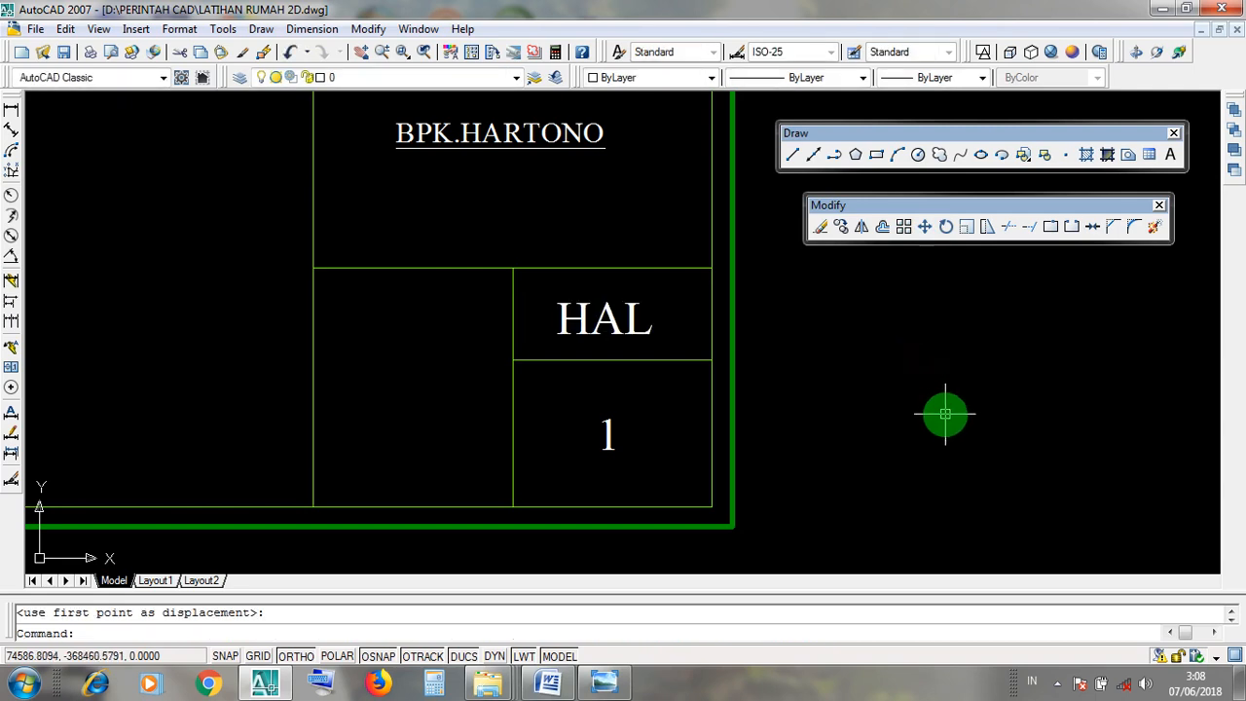
Examine the CAD logo and the page cells in the finished sheet's vertical title block
{"action": "scroll", "coordinate": [945, 412], "scroll_direction": "down", "scroll_amount": 2}
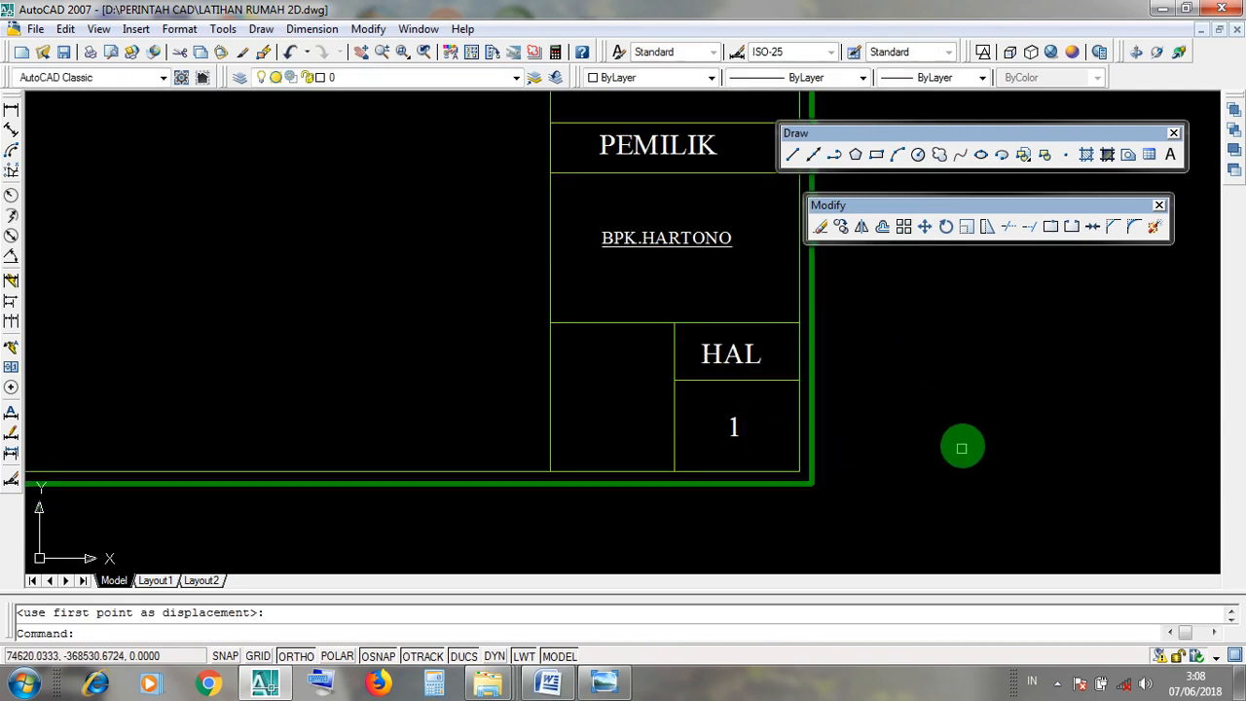
{"action": "scroll", "coordinate": [963, 431], "scroll_direction": "down", "scroll_amount": 6}
{"action": "scroll", "coordinate": [843, 287], "scroll_direction": "up", "scroll_amount": 6}
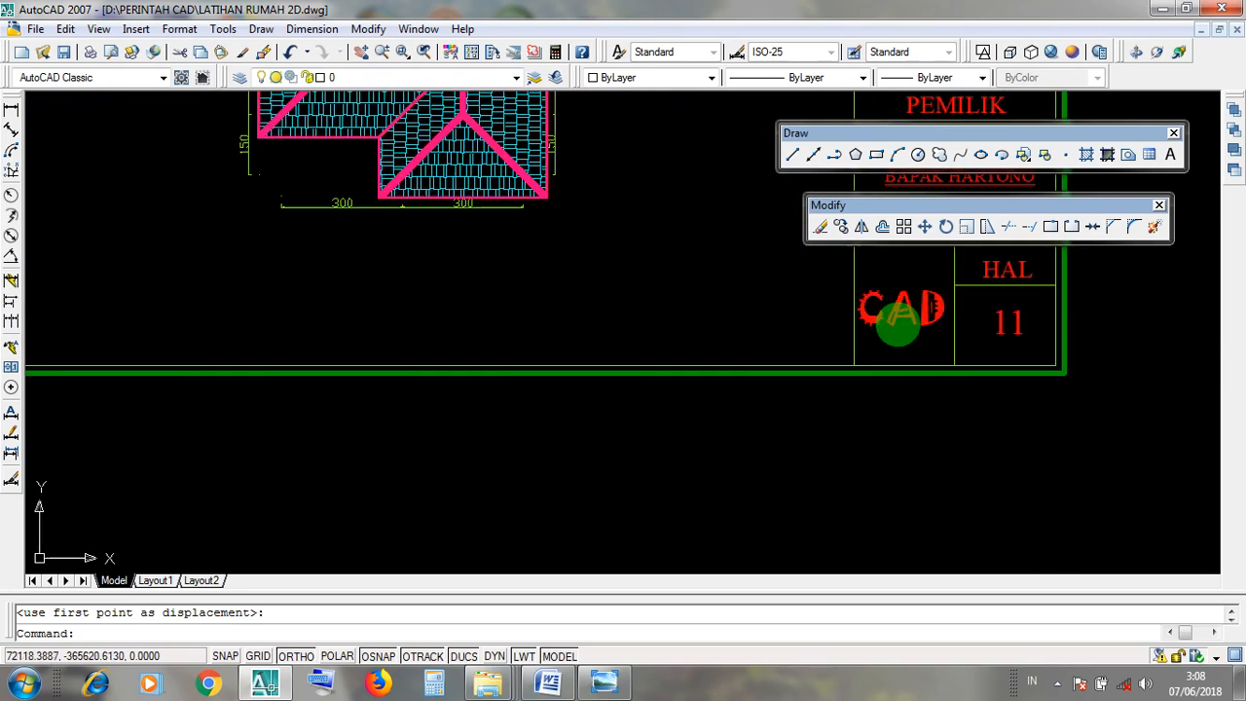
{"action": "middle_click_drag", "start_coordinate": [912, 322], "coordinate": [800, 392]}
{"action": "scroll", "coordinate": [813, 384], "scroll_direction": "up", "scroll_amount": 2}
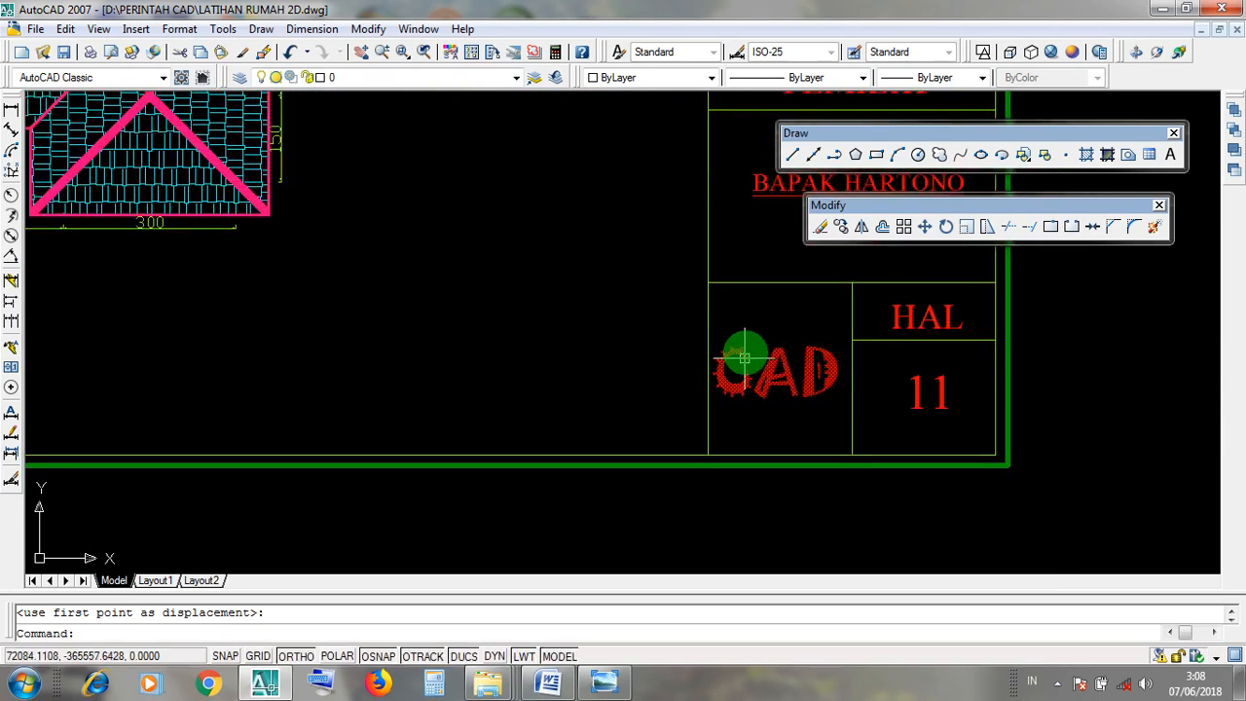
{"action": "scroll", "coordinate": [761, 353], "scroll_direction": "down", "scroll_amount": 4}
{"action": "scroll", "coordinate": [760, 354], "scroll_direction": "up", "scroll_amount": 2}
{"action": "scroll", "coordinate": [817, 370], "scroll_direction": "down", "scroll_amount": 6}
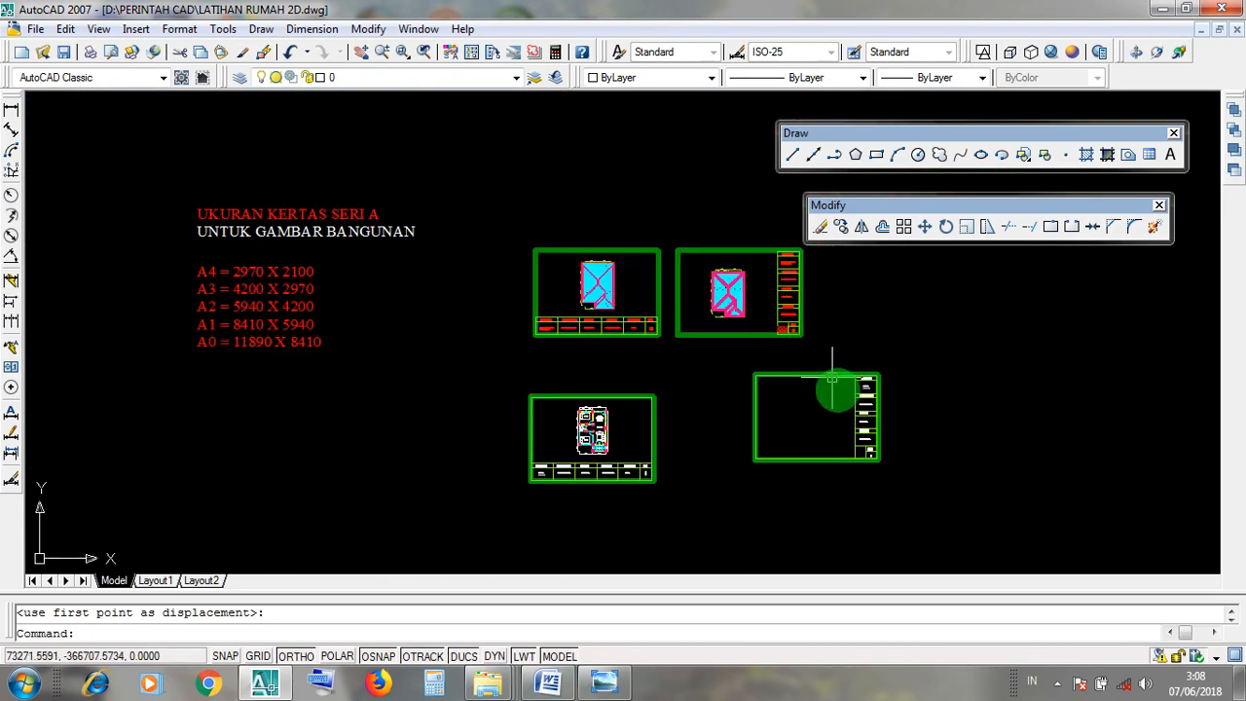
Start a multiline text box in the blank area to the right of the empty sheet's title block
{"action": "scroll", "coordinate": [871, 443], "scroll_direction": "up", "scroll_amount": 4}
{"action": "scroll", "coordinate": [915, 452], "scroll_direction": "up", "scroll_amount": 3}
{"action": "scroll", "coordinate": [876, 464], "scroll_direction": "down", "scroll_amount": 1}
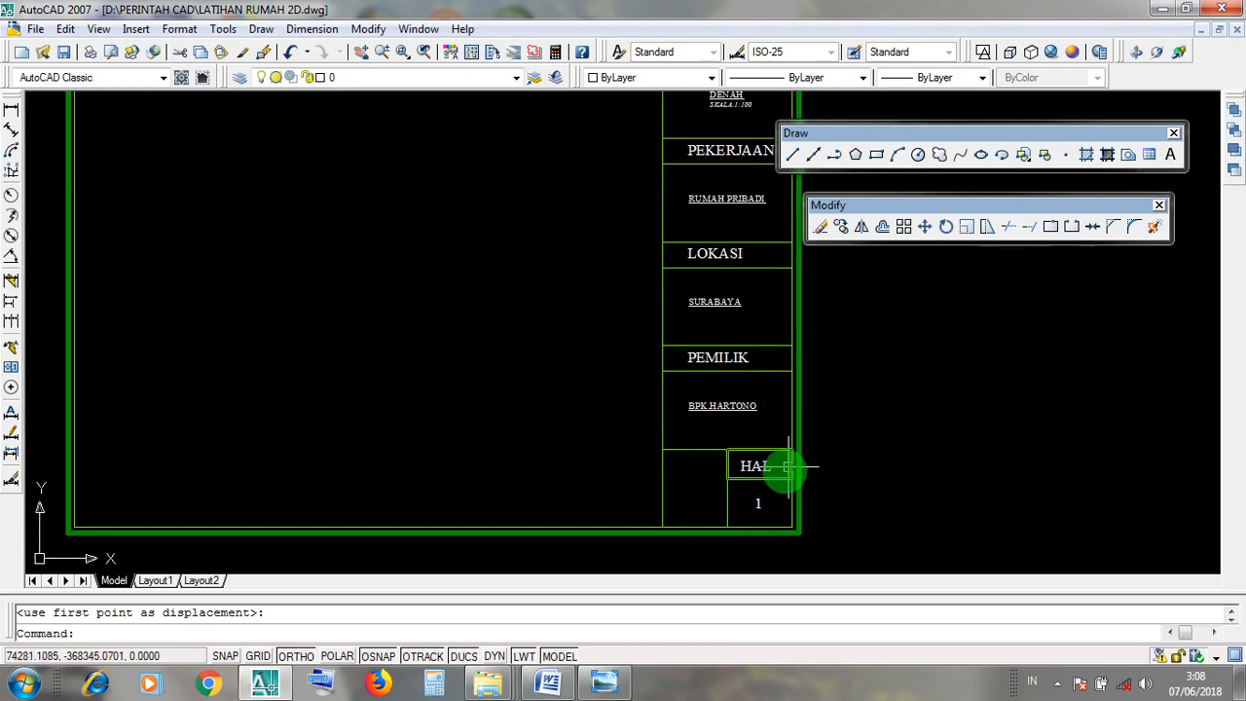
{"action": "scroll", "coordinate": [732, 492], "scroll_direction": "up", "scroll_amount": 3}
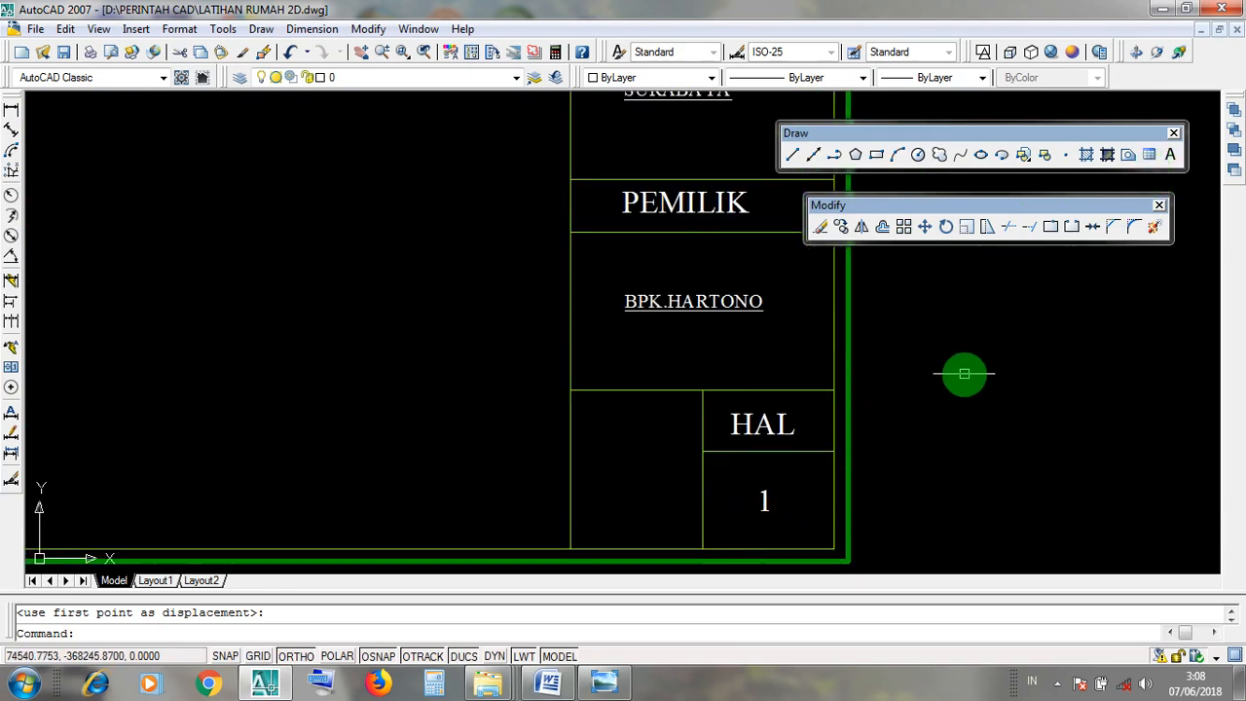
{"action": "middle_click_drag", "start_coordinate": [1187, 386], "coordinate": [1061, 374]}
{"action": "middle_click_drag", "start_coordinate": [920, 388], "coordinate": [945, 377]}
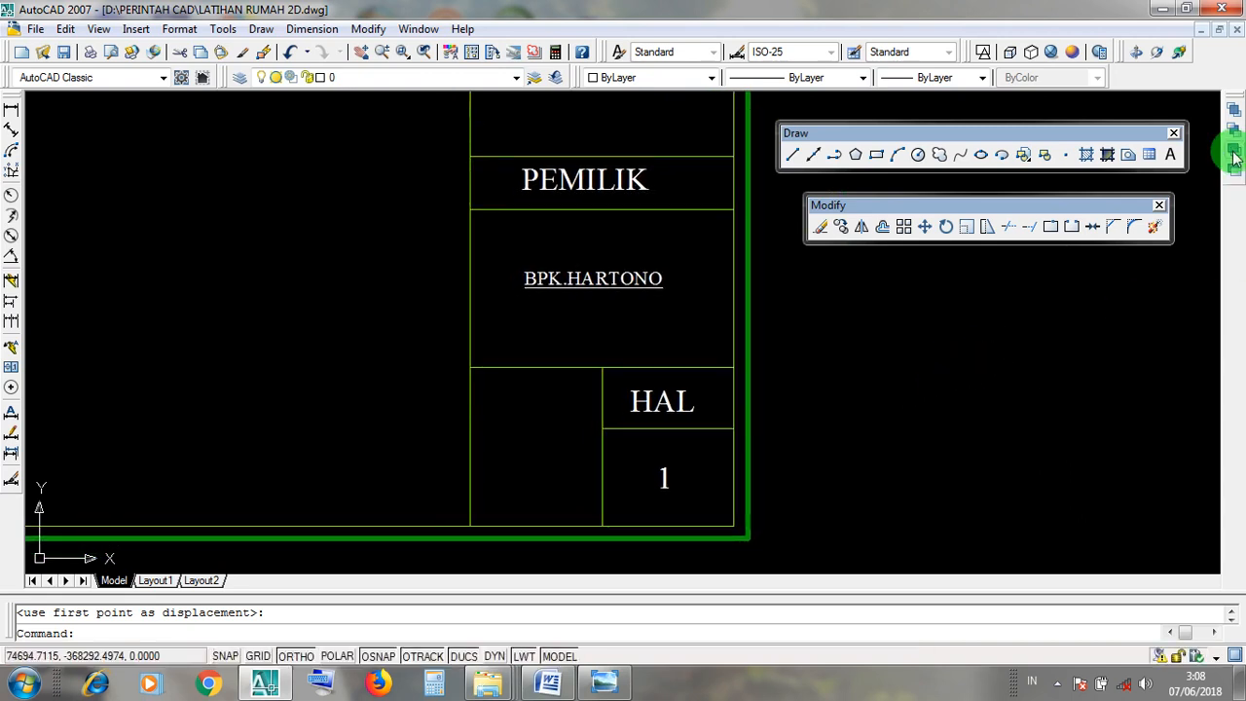
{"action": "left_click", "coordinate": [1171, 155]}
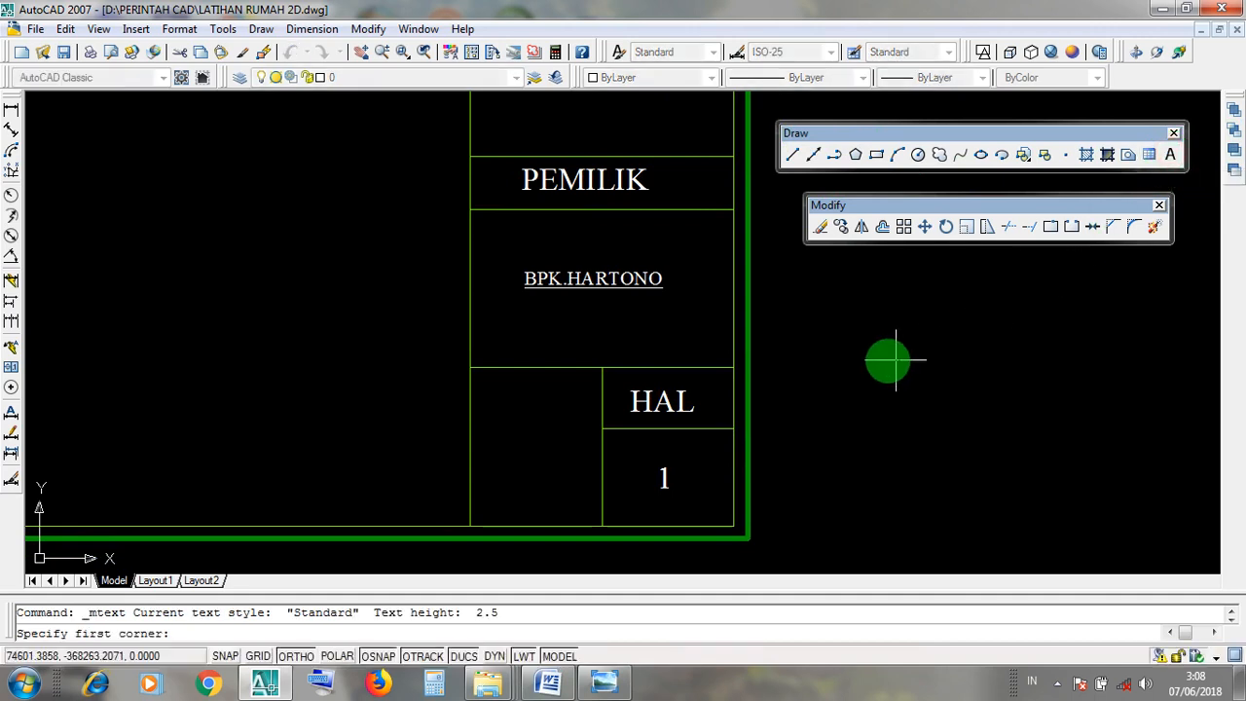
{"action": "left_click", "coordinate": [825, 343]}
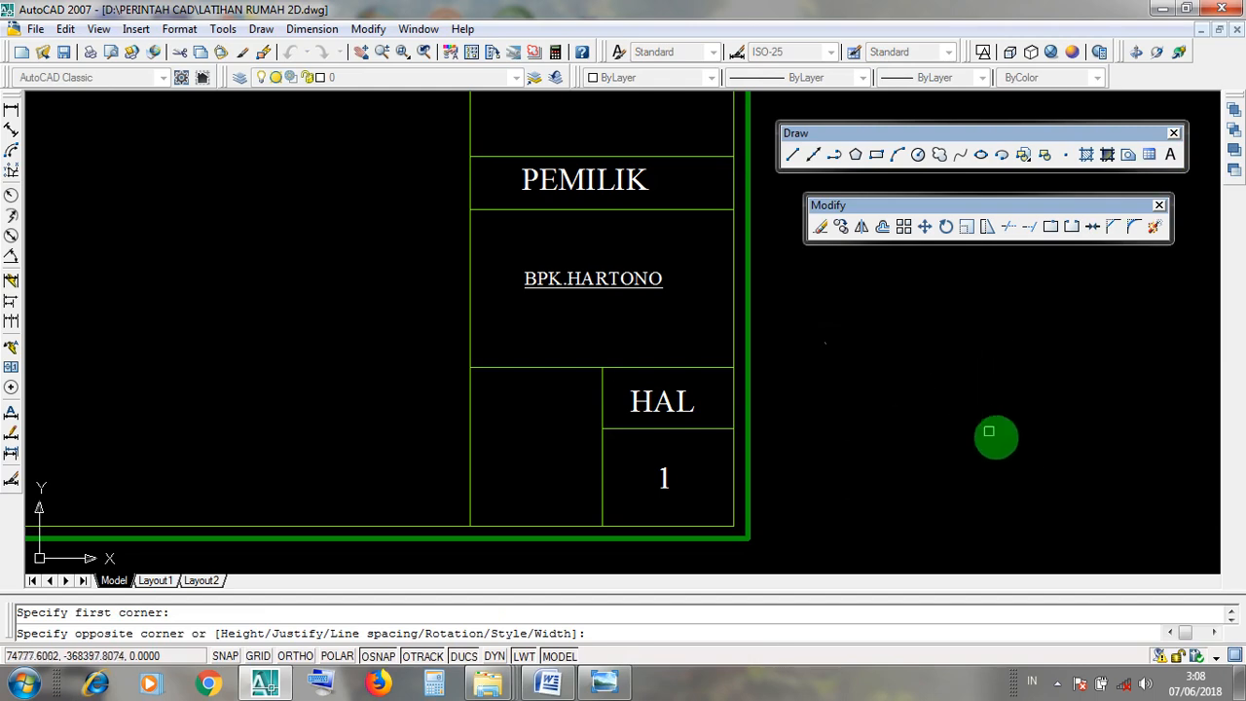
{"action": "left_click", "coordinate": [1107, 504]}
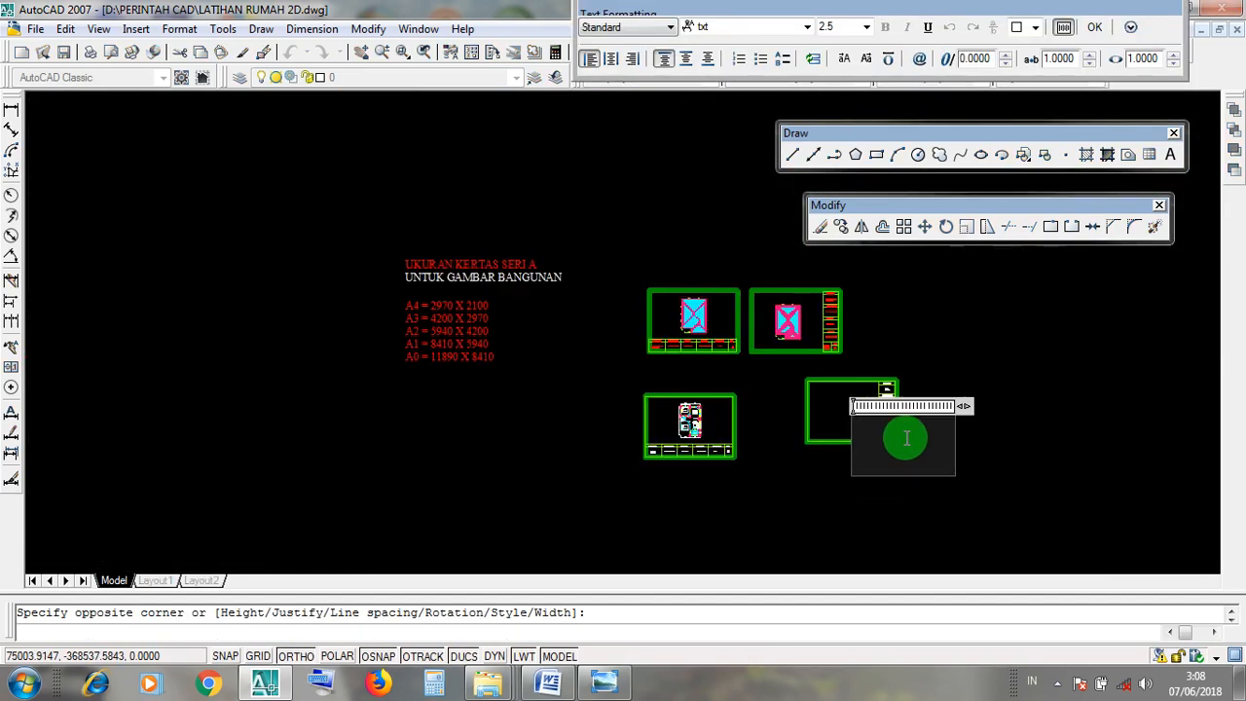
Move the text formatting controls fully into view and enter the text CAD in the new text box
{"action": "scroll", "coordinate": [906, 438], "scroll_direction": "up", "scroll_amount": 3}
{"action": "scroll", "coordinate": [893, 459], "scroll_direction": "up", "scroll_amount": 5}
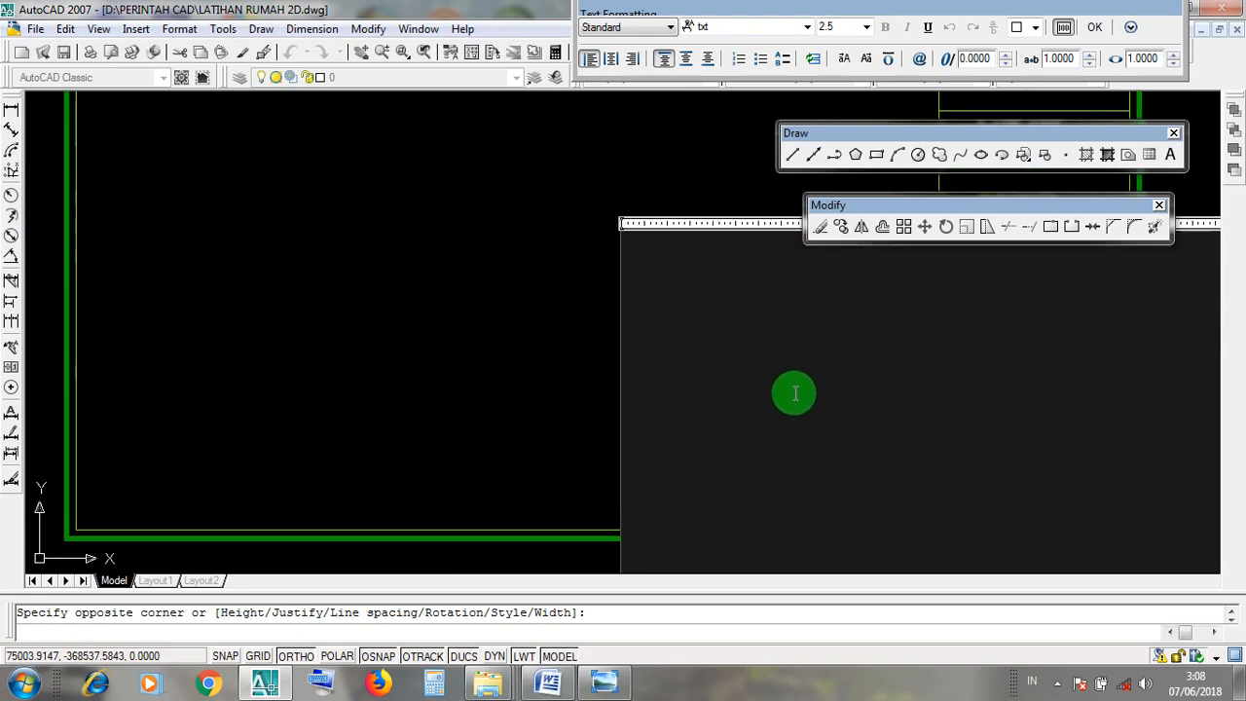
{"action": "middle_click_drag", "start_coordinate": [871, 405], "coordinate": [803, 483]}
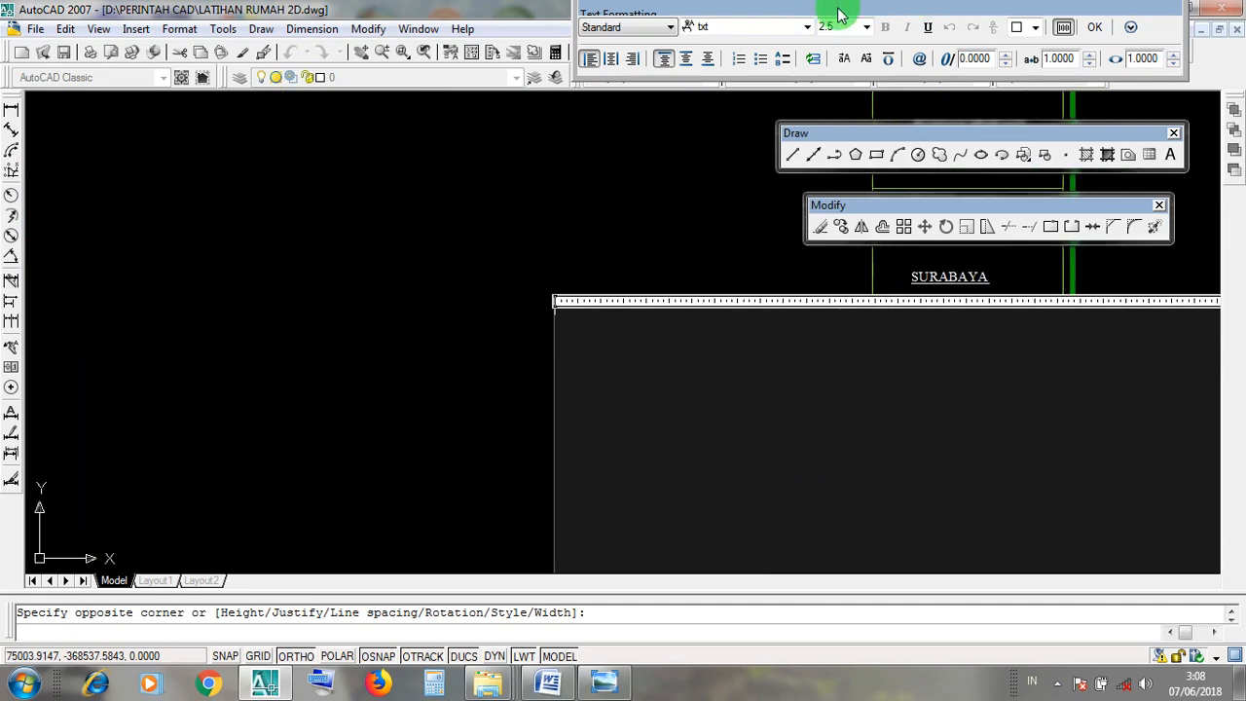
{"action": "left_click_drag", "start_coordinate": [874, 8], "coordinate": [813, 213]}
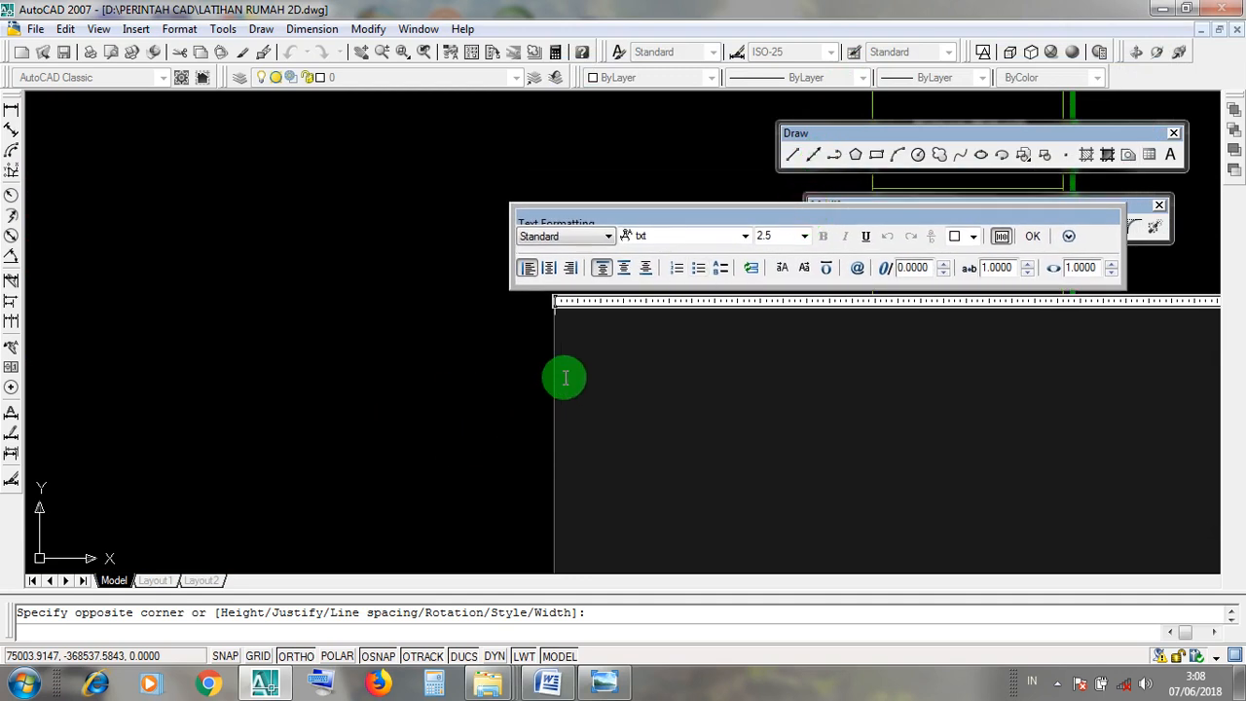
{"action": "scroll", "coordinate": [565, 338], "scroll_direction": "up", "scroll_amount": 3}
{"action": "middle_click_drag", "start_coordinate": [572, 349], "coordinate": [587, 425]}
{"action": "scroll", "coordinate": [587, 424], "scroll_direction": "up", "scroll_amount": 3}
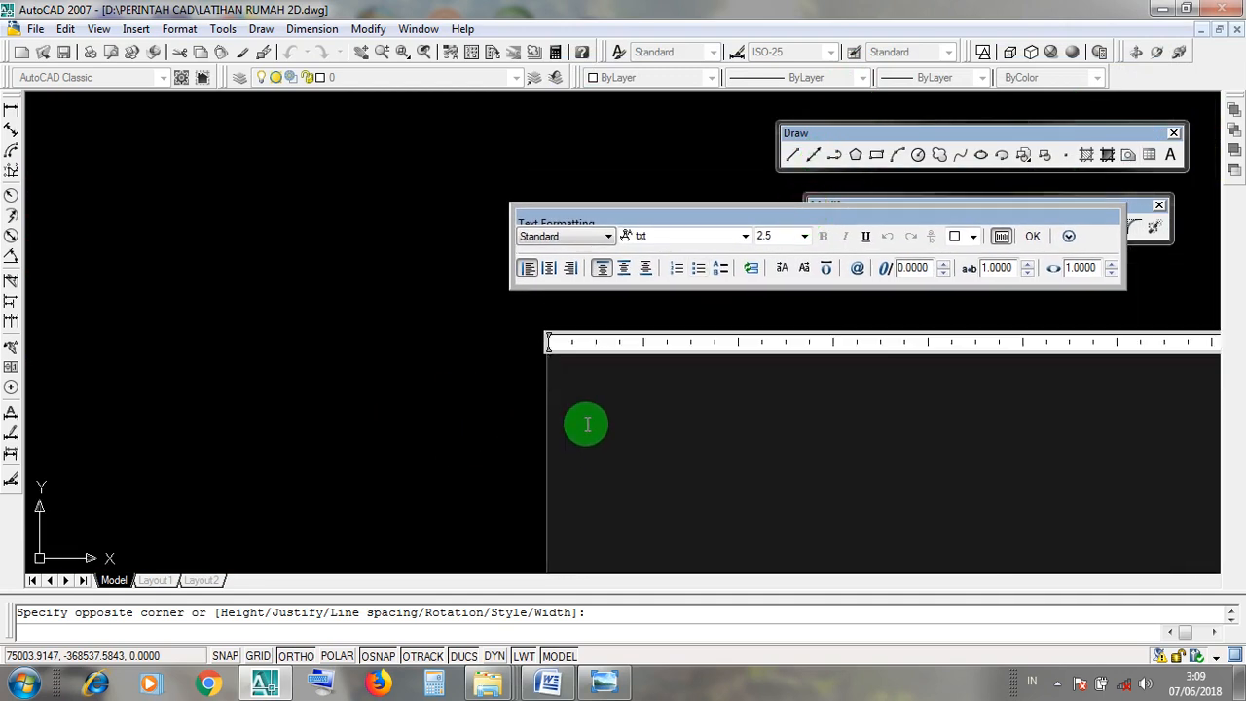
{"action": "double_click", "coordinate": [579, 370]}
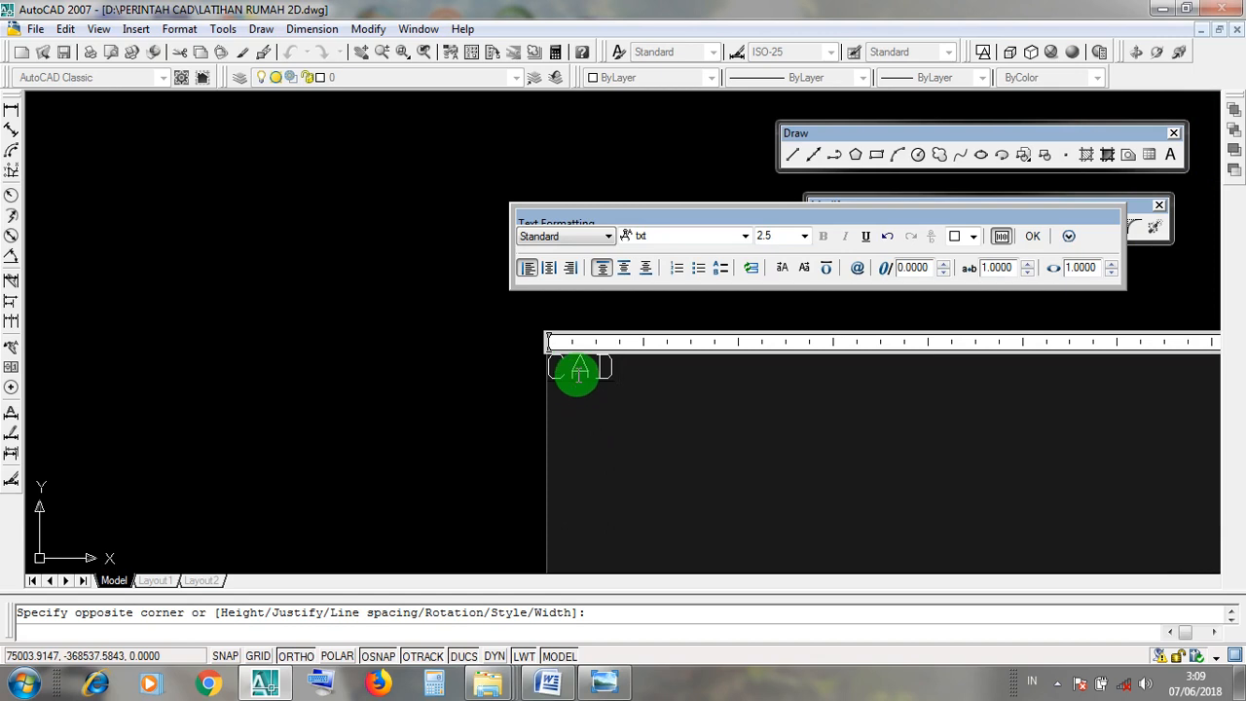
Set the height of the whole CAD text to 80
{"action": "scroll", "coordinate": [579, 366], "scroll_direction": "down", "scroll_amount": 3}
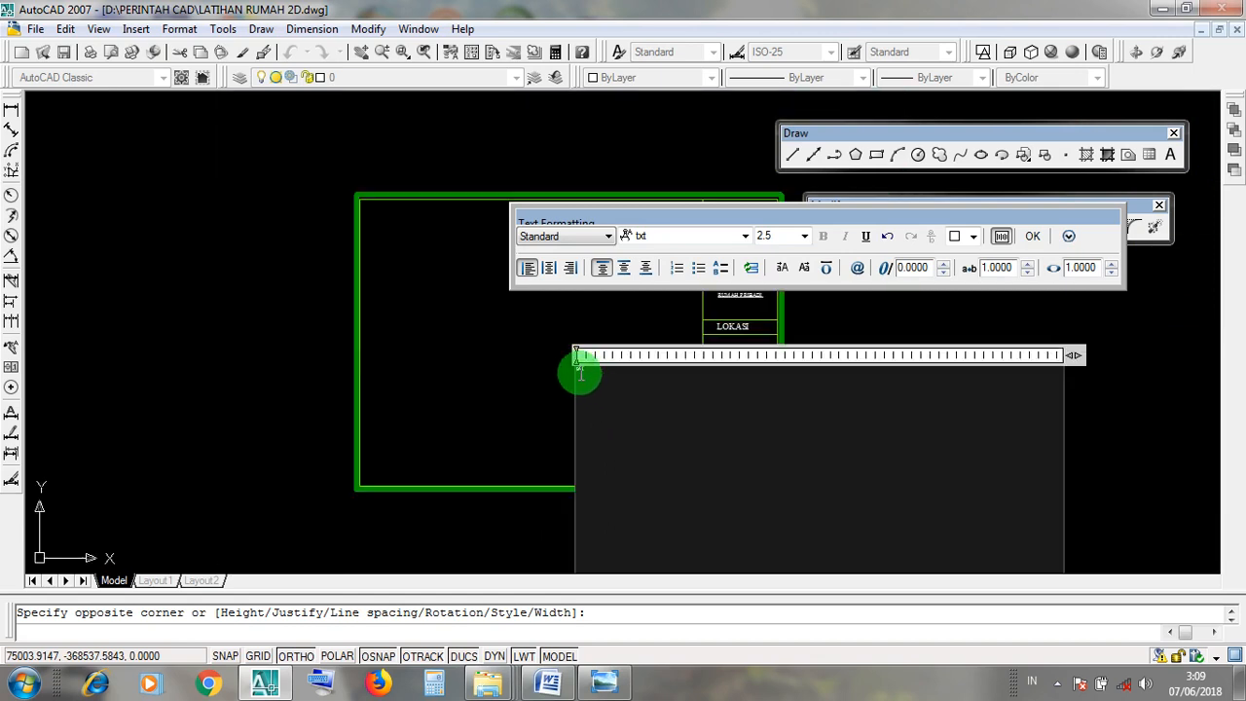
{"action": "scroll", "coordinate": [578, 368], "scroll_direction": "up", "scroll_amount": 3}
{"action": "scroll", "coordinate": [587, 375], "scroll_direction": "up", "scroll_amount": 2}
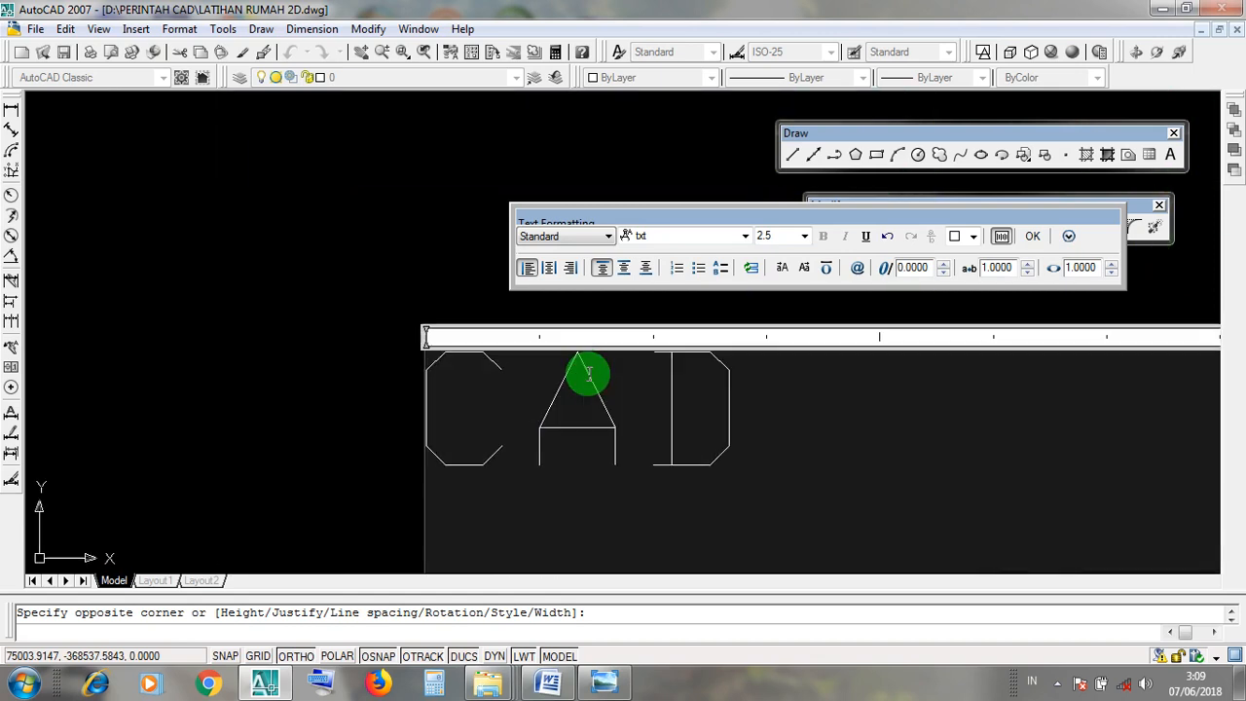
{"action": "scroll", "coordinate": [588, 373], "scroll_direction": "down", "scroll_amount": 3}
{"action": "scroll", "coordinate": [586, 370], "scroll_direction": "up", "scroll_amount": 3}
{"action": "scroll", "coordinate": [586, 371], "scroll_direction": "down", "scroll_amount": 3}
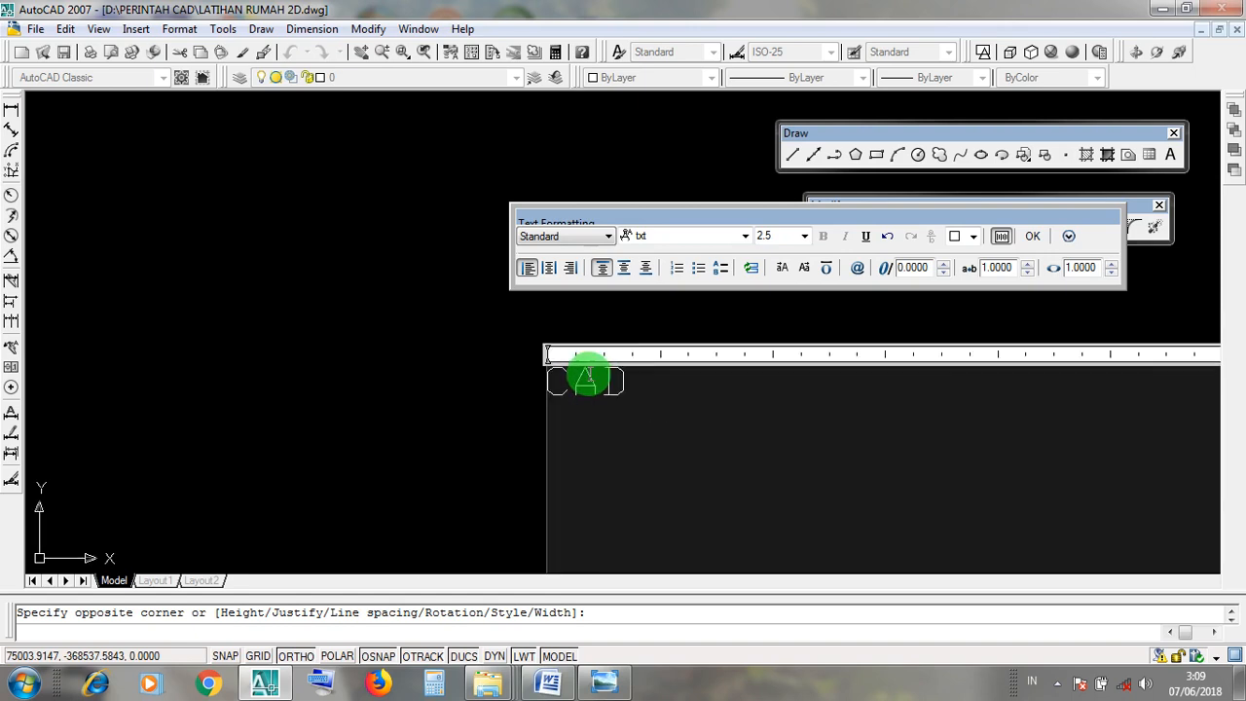
{"action": "scroll", "coordinate": [587, 372], "scroll_direction": "up", "scroll_amount": 2}
{"action": "scroll", "coordinate": [588, 375], "scroll_direction": "down", "scroll_amount": 3}
{"action": "scroll", "coordinate": [598, 387], "scroll_direction": "up", "scroll_amount": 3}
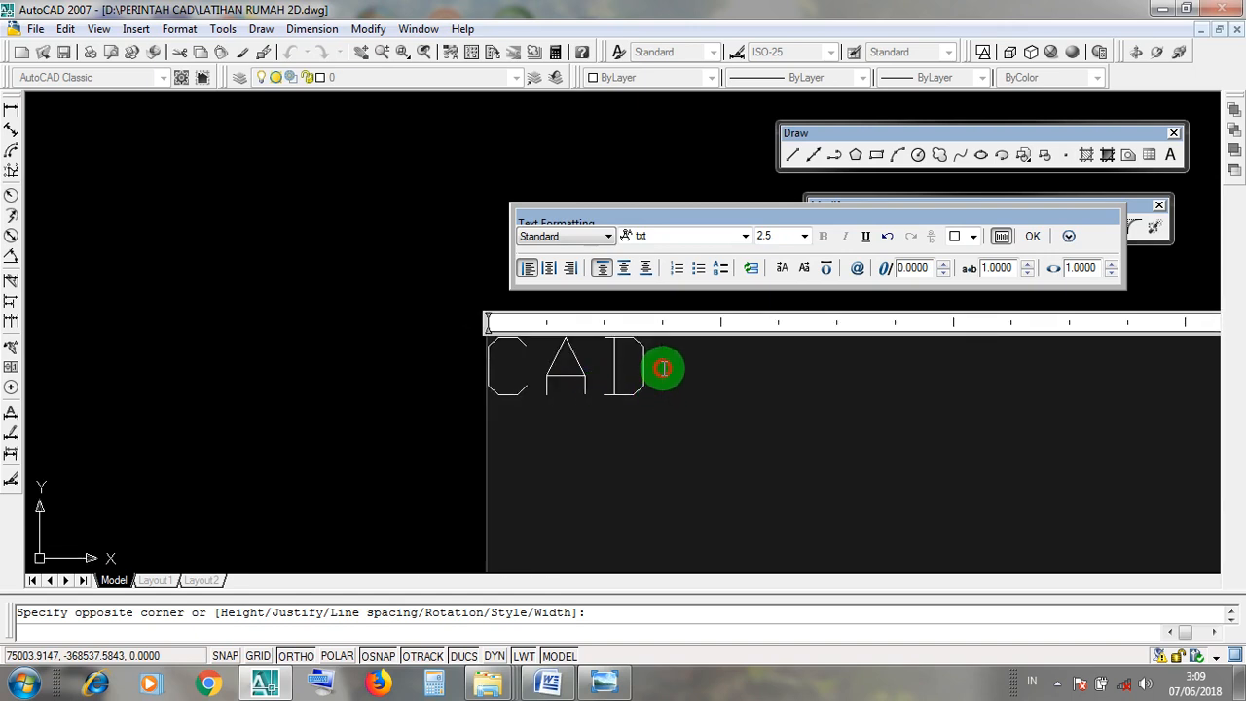
{"action": "left_click_drag", "start_coordinate": [660, 368], "coordinate": [456, 397]}
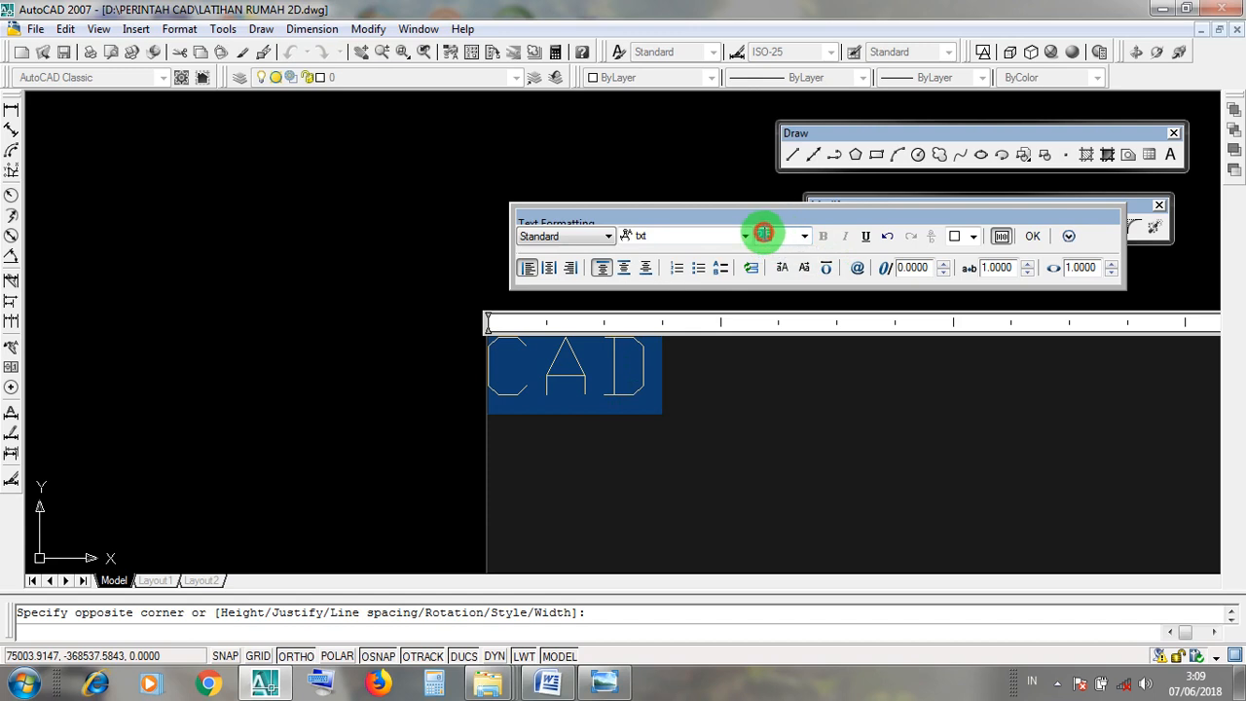
{"action": "left_click", "coordinate": [764, 233]}
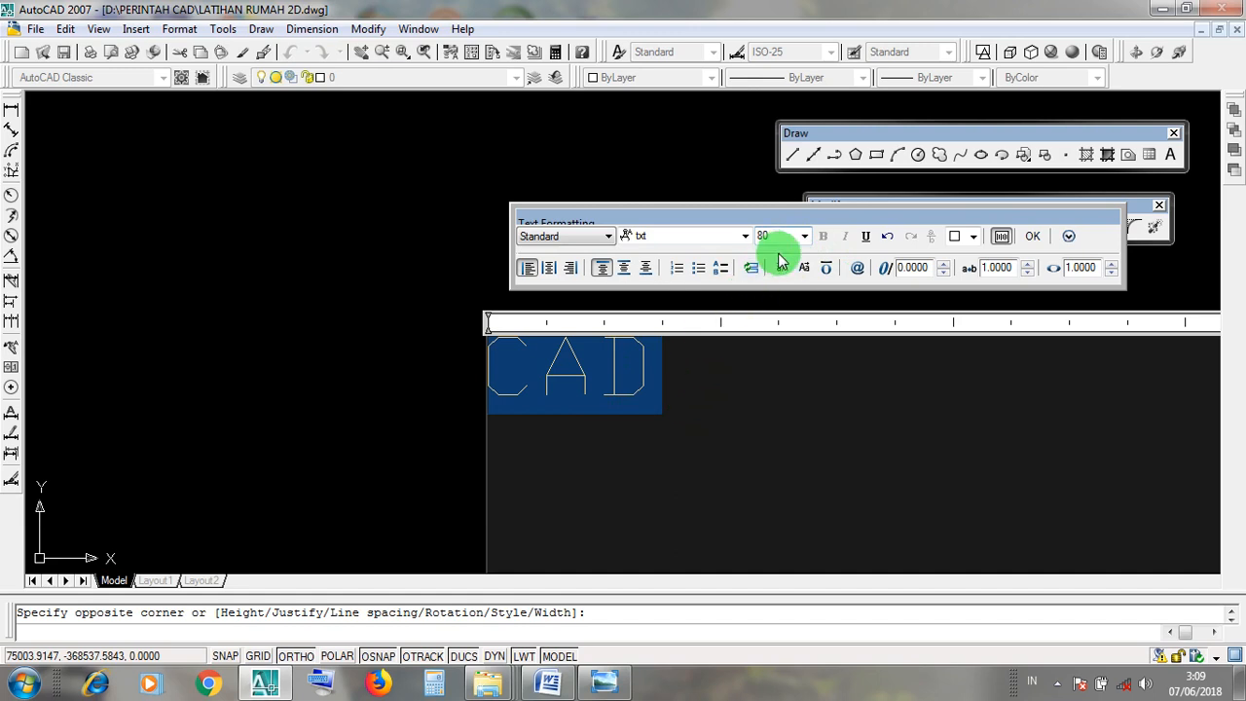
{"action": "left_click", "coordinate": [699, 404]}
{"action": "scroll", "coordinate": [721, 388], "scroll_direction": "down", "scroll_amount": 4}
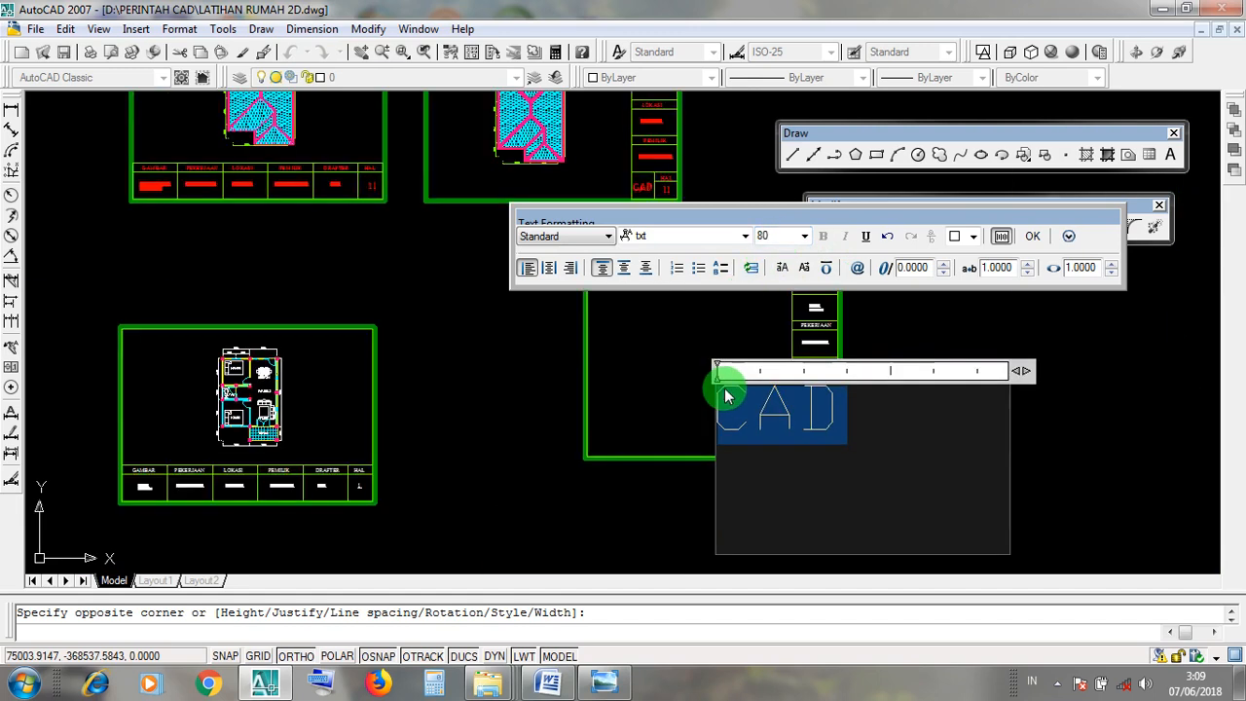
Set the font of the whole CAD text to Jokerman and finish editing the text
{"action": "scroll", "coordinate": [729, 381], "scroll_direction": "up", "scroll_amount": 4}
{"action": "middle_click_drag", "start_coordinate": [799, 417], "coordinate": [705, 424]}
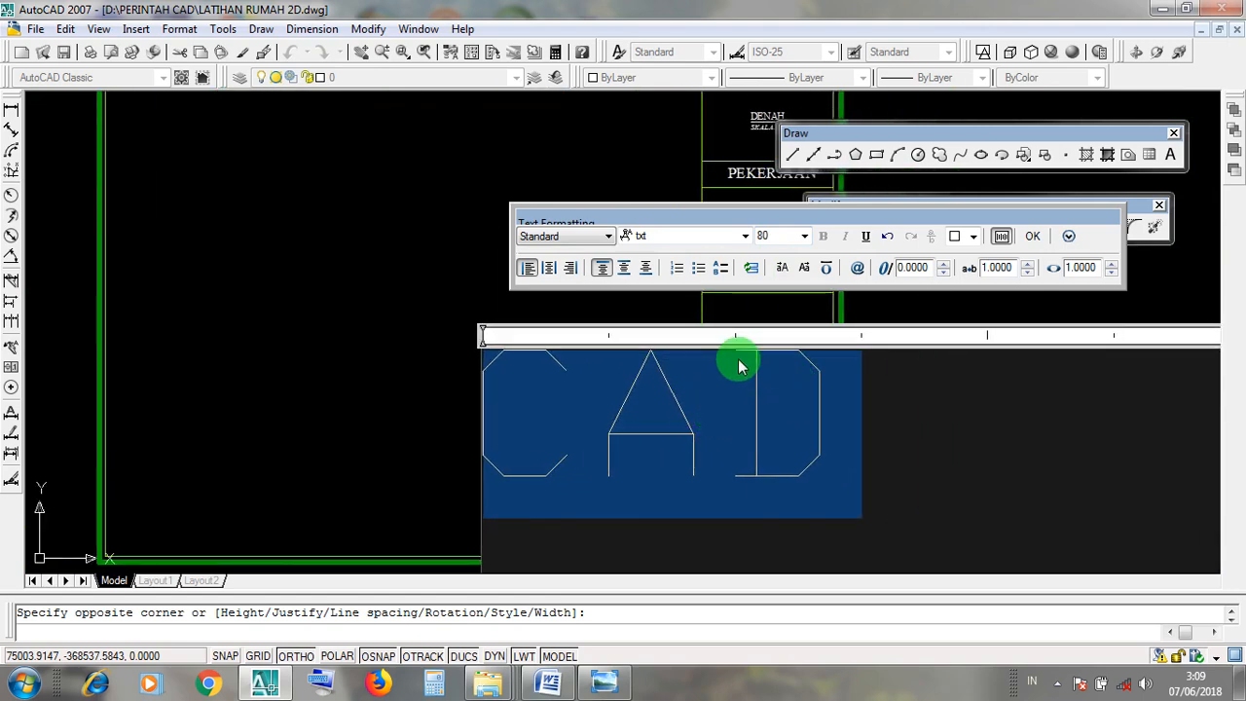
{"action": "left_click", "coordinate": [746, 237]}
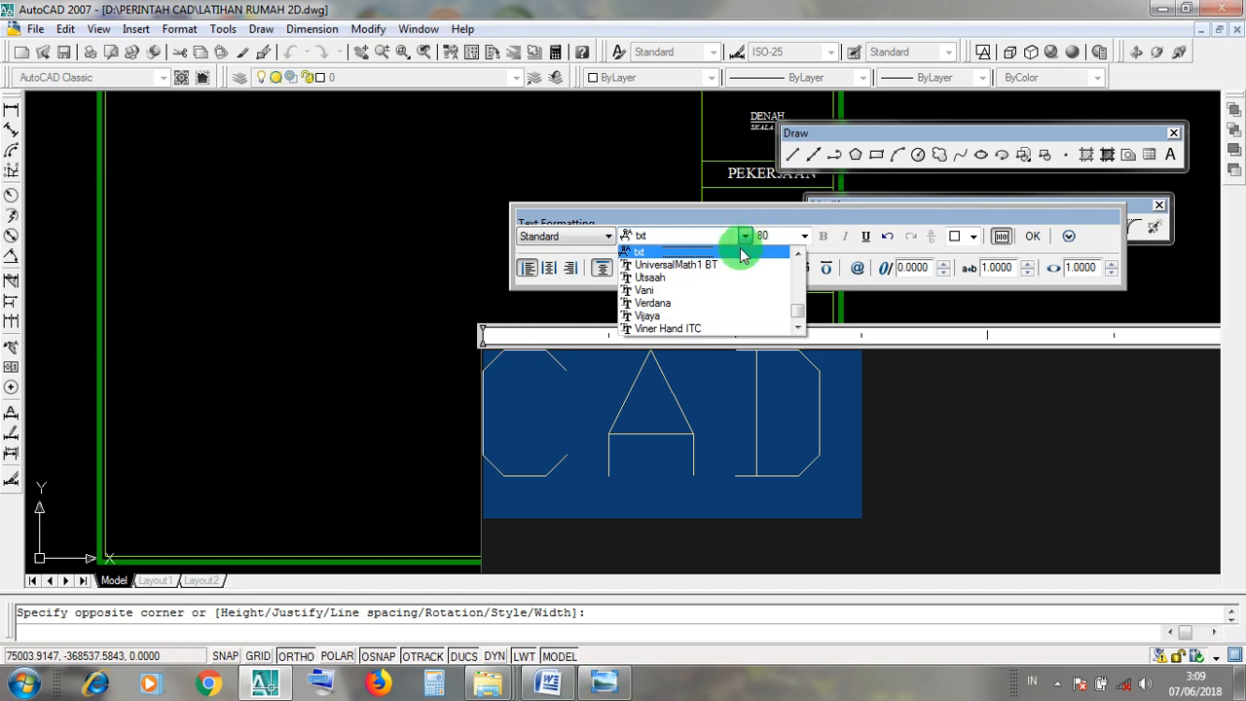
{"action": "scroll", "coordinate": [725, 327], "scroll_direction": "up", "scroll_amount": 3}
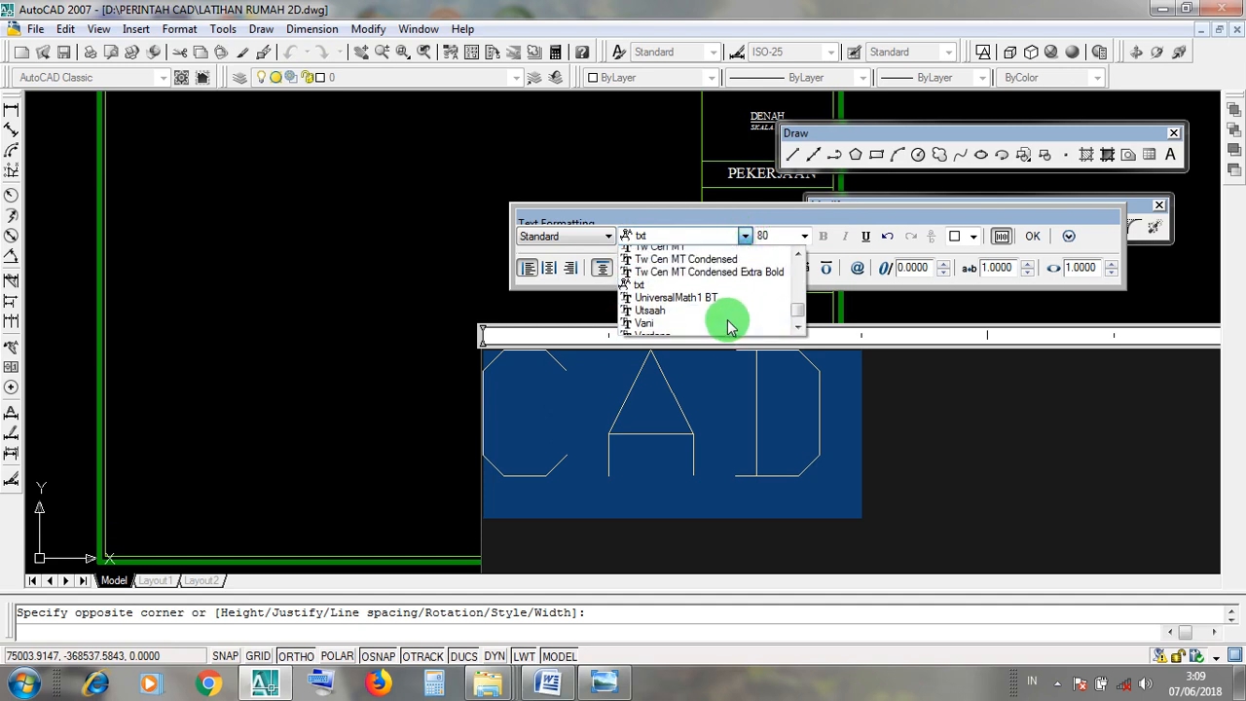
{"action": "left_click", "coordinate": [744, 244]}
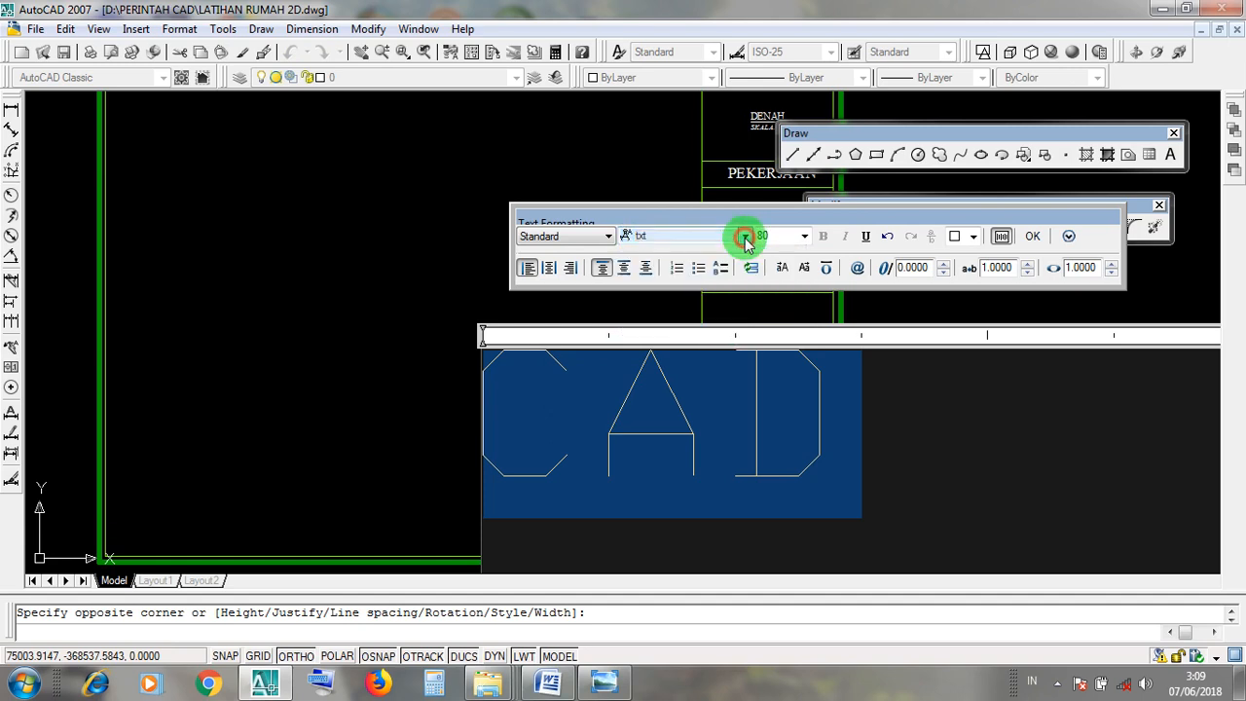
{"action": "left_click", "coordinate": [745, 237]}
{"action": "scroll", "coordinate": [738, 292], "scroll_direction": "up", "scroll_amount": 3}
{"action": "scroll", "coordinate": [740, 297], "scroll_direction": "up", "scroll_amount": 10}
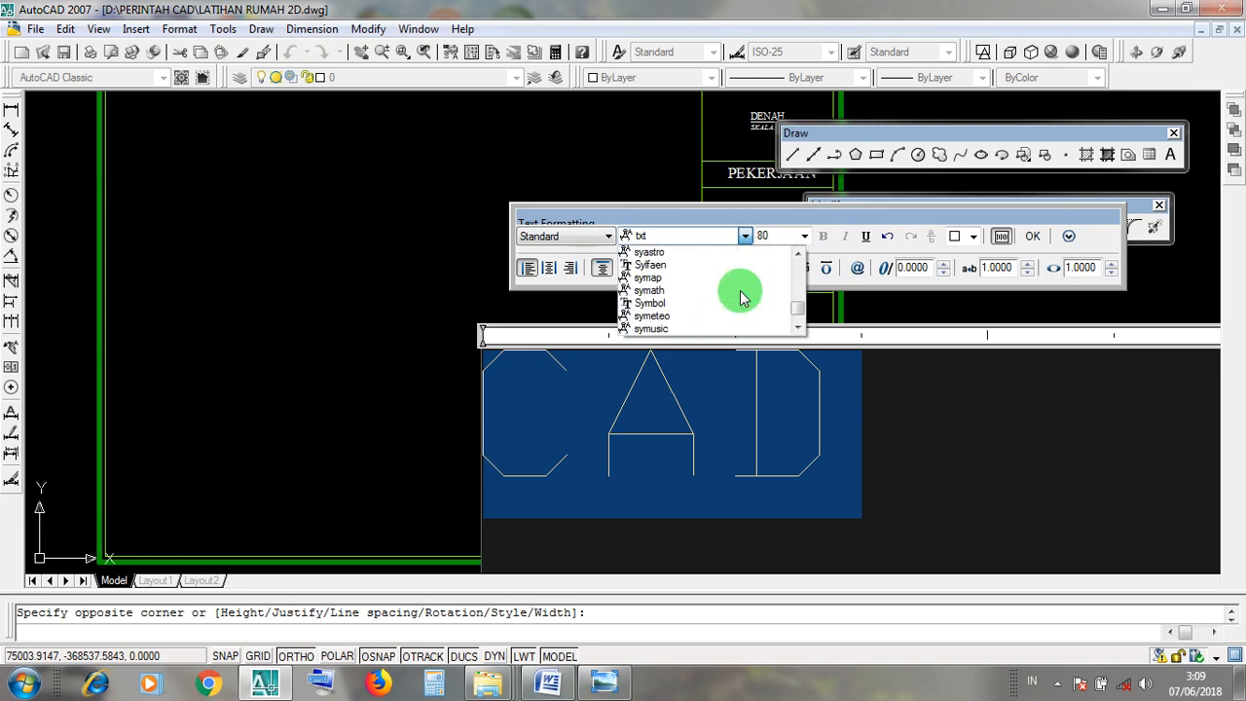
{"action": "scroll", "coordinate": [740, 297], "scroll_direction": "up", "scroll_amount": 15}
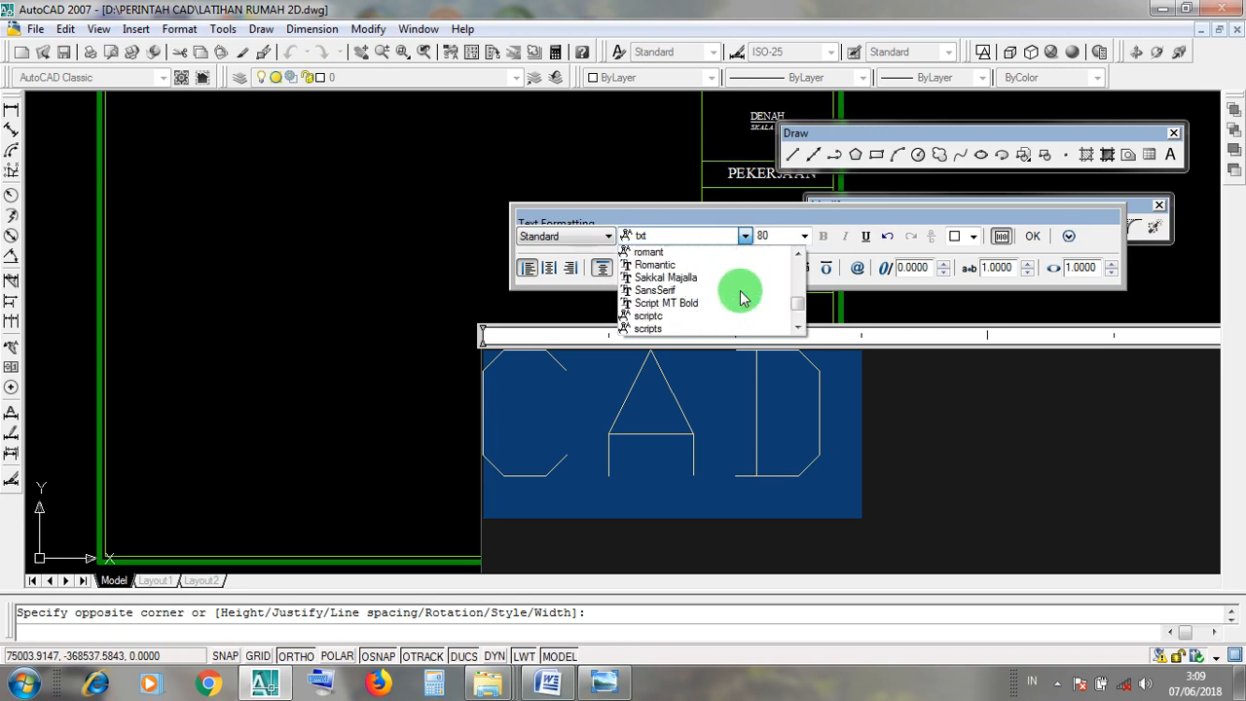
{"action": "scroll", "coordinate": [740, 297], "scroll_direction": "up", "scroll_amount": 15}
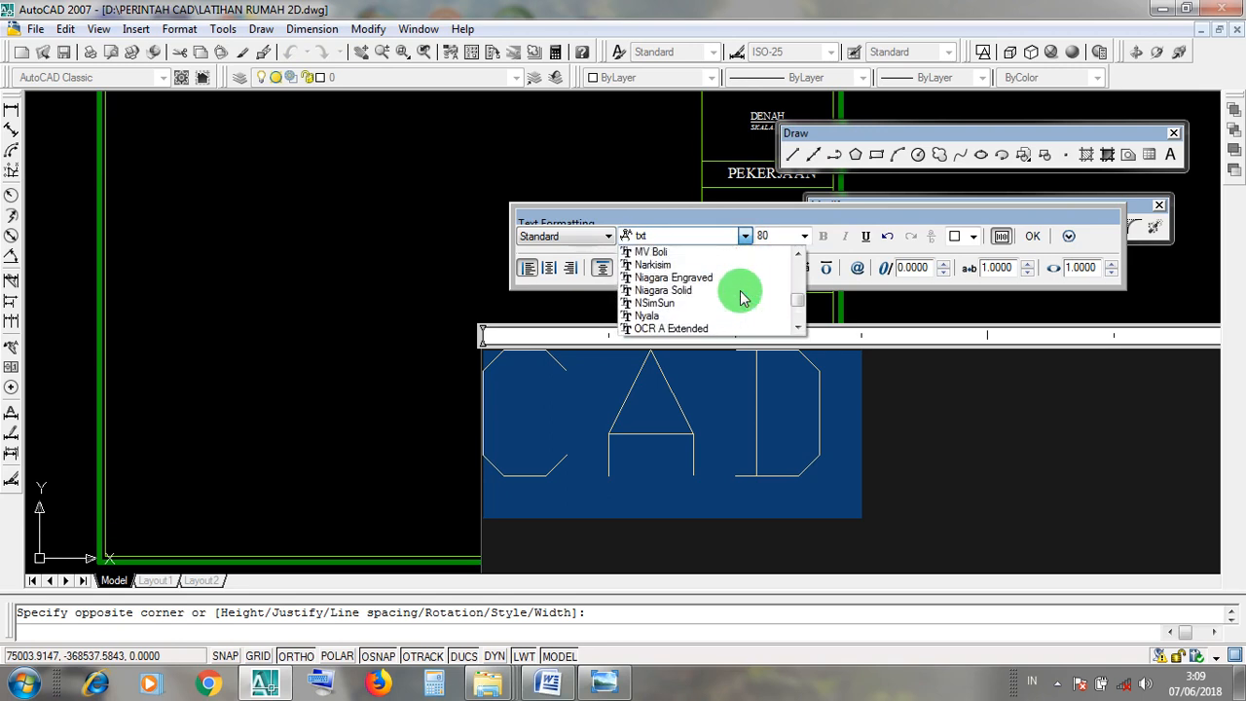
{"action": "scroll", "coordinate": [740, 297], "scroll_direction": "up", "scroll_amount": 8}
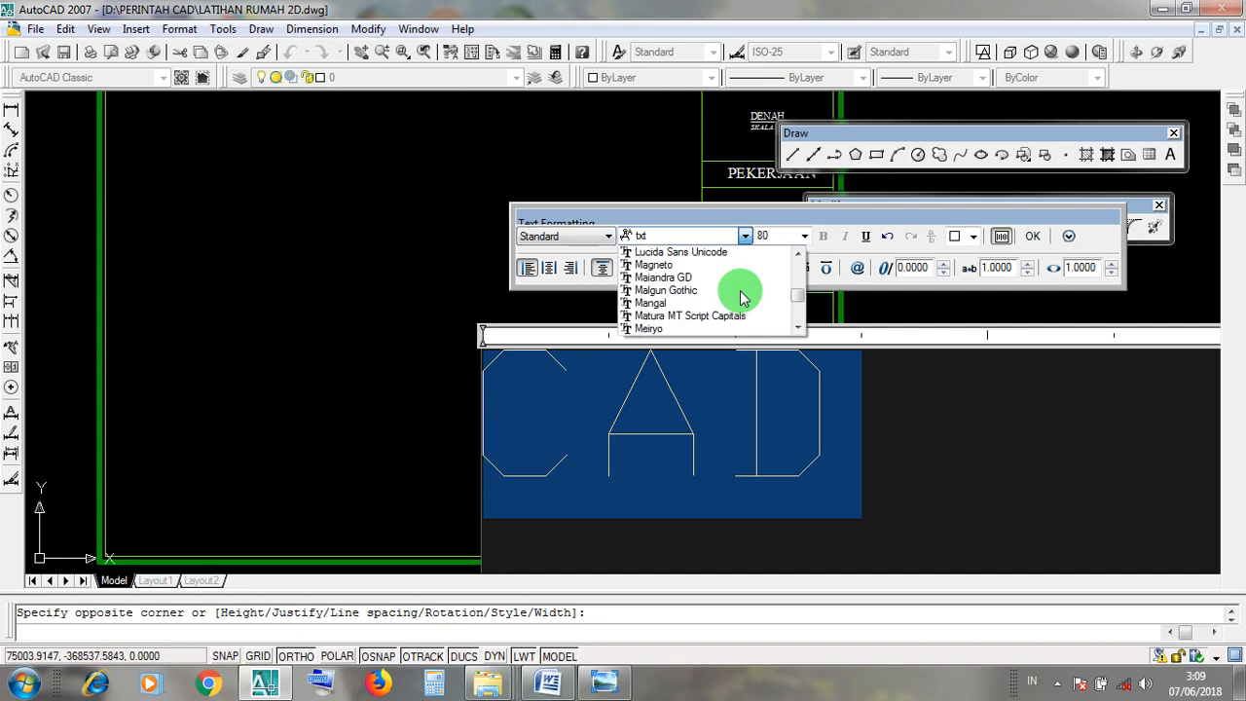
{"action": "scroll", "coordinate": [740, 297], "scroll_direction": "up", "scroll_amount": 4}
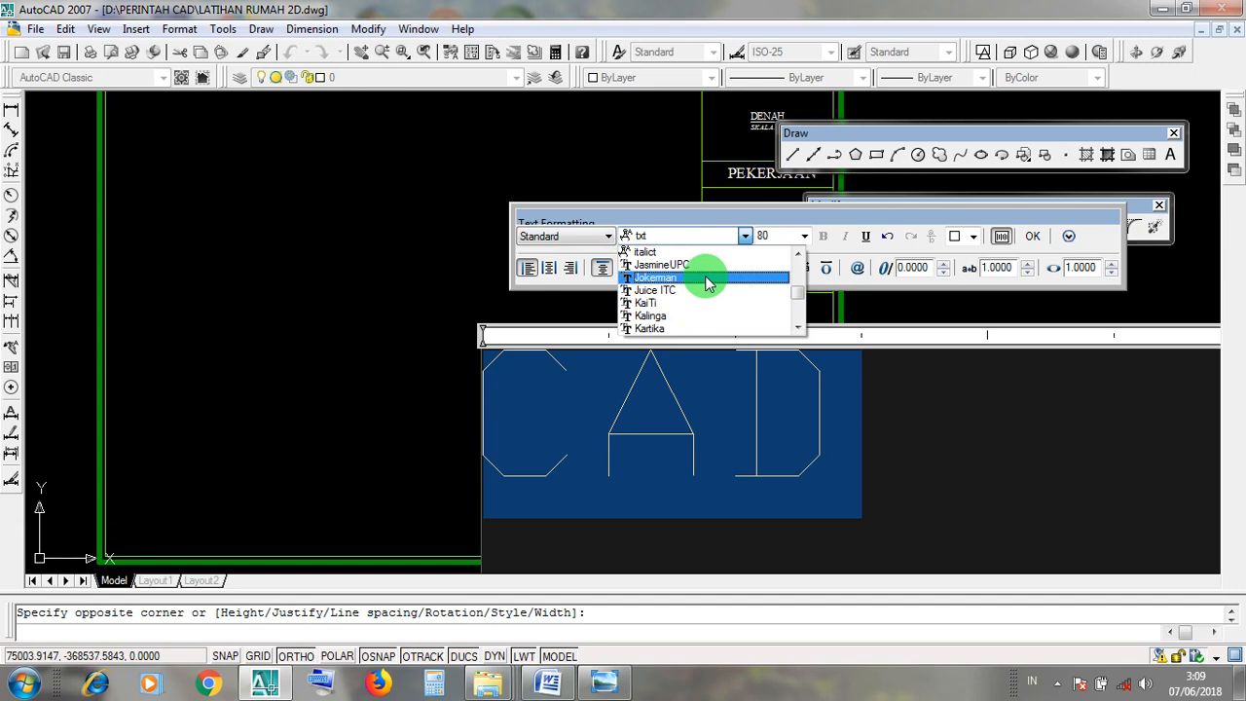
{"action": "left_click", "coordinate": [696, 282]}
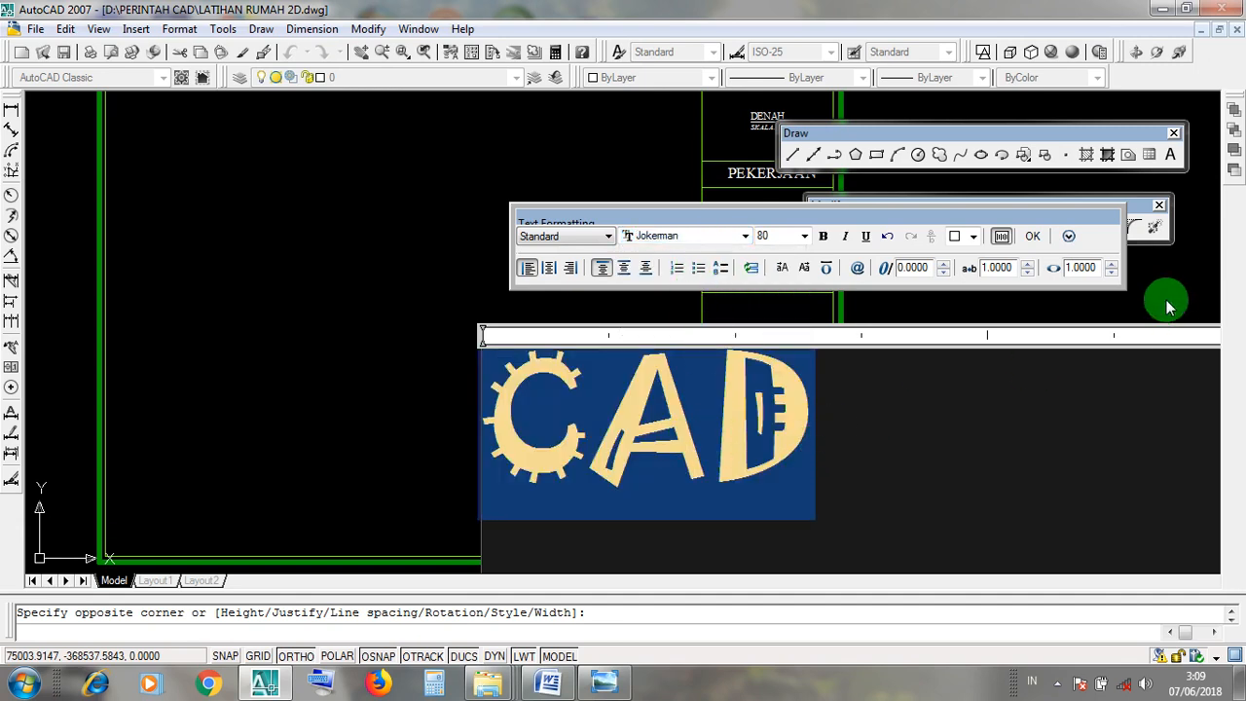
{"action": "left_click", "coordinate": [1034, 239]}
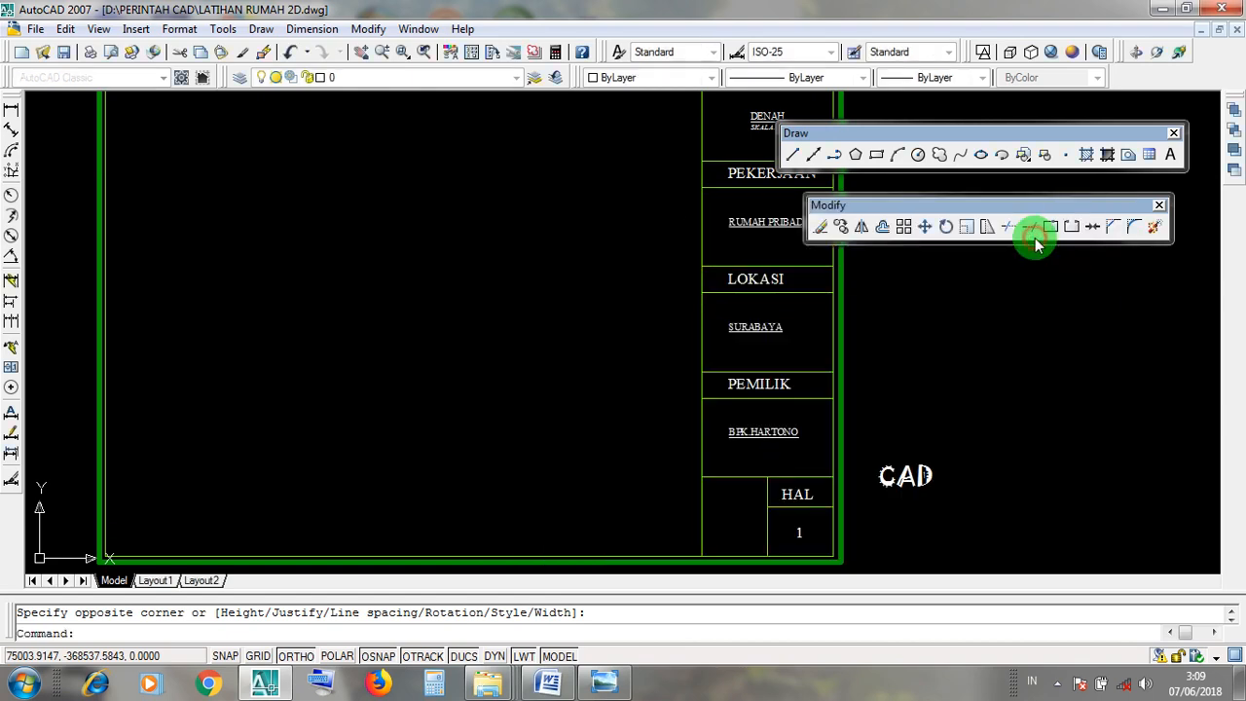
Turn off Ortho mode to allow free movement of the CAD text towards the empty logo cell
{"action": "scroll", "coordinate": [933, 468], "scroll_direction": "up", "scroll_amount": 4}
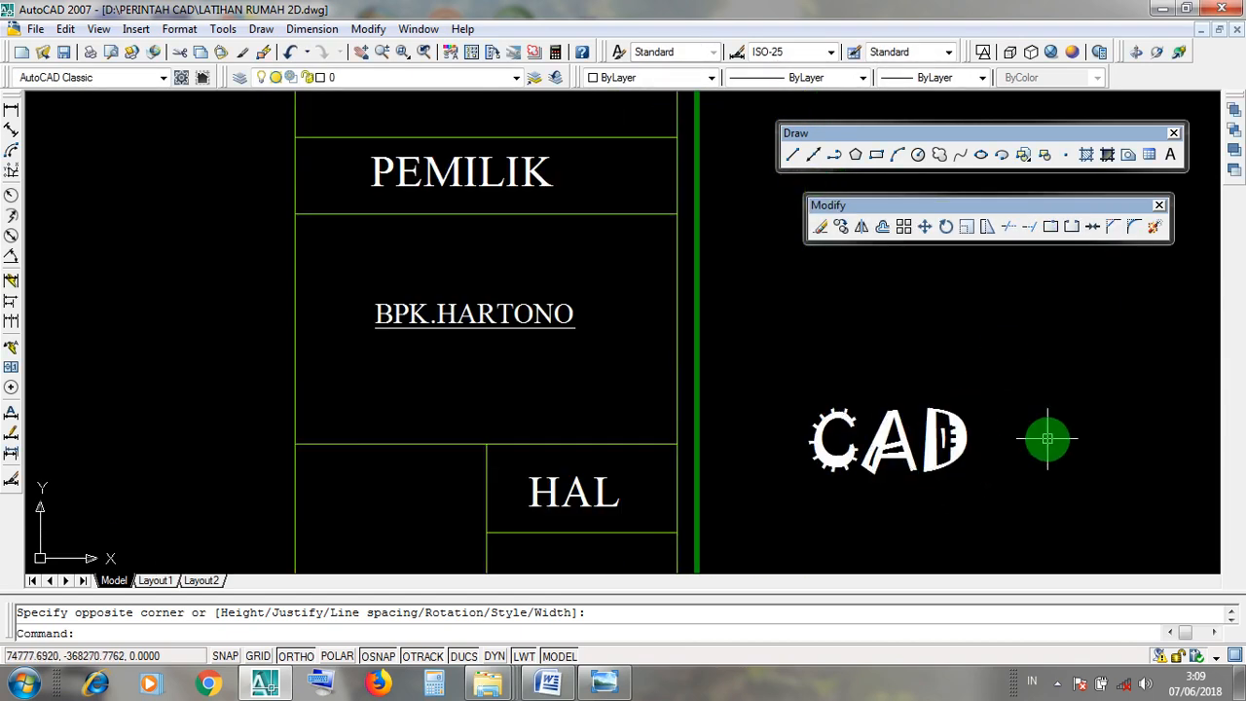
{"action": "scroll", "coordinate": [1045, 437], "scroll_direction": "down", "scroll_amount": 5}
{"action": "scroll", "coordinate": [1007, 484], "scroll_direction": "up", "scroll_amount": 3}
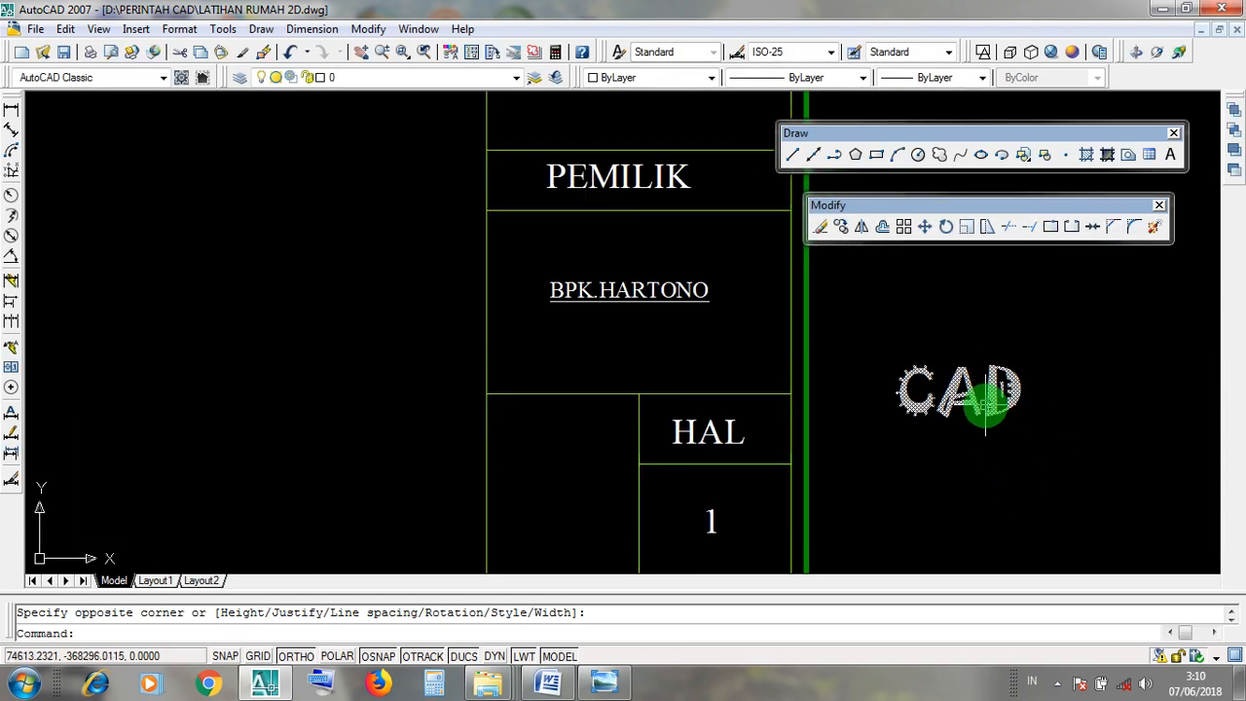
{"action": "left_click", "coordinate": [582, 502]}
{"action": "left_click", "coordinate": [562, 475]}
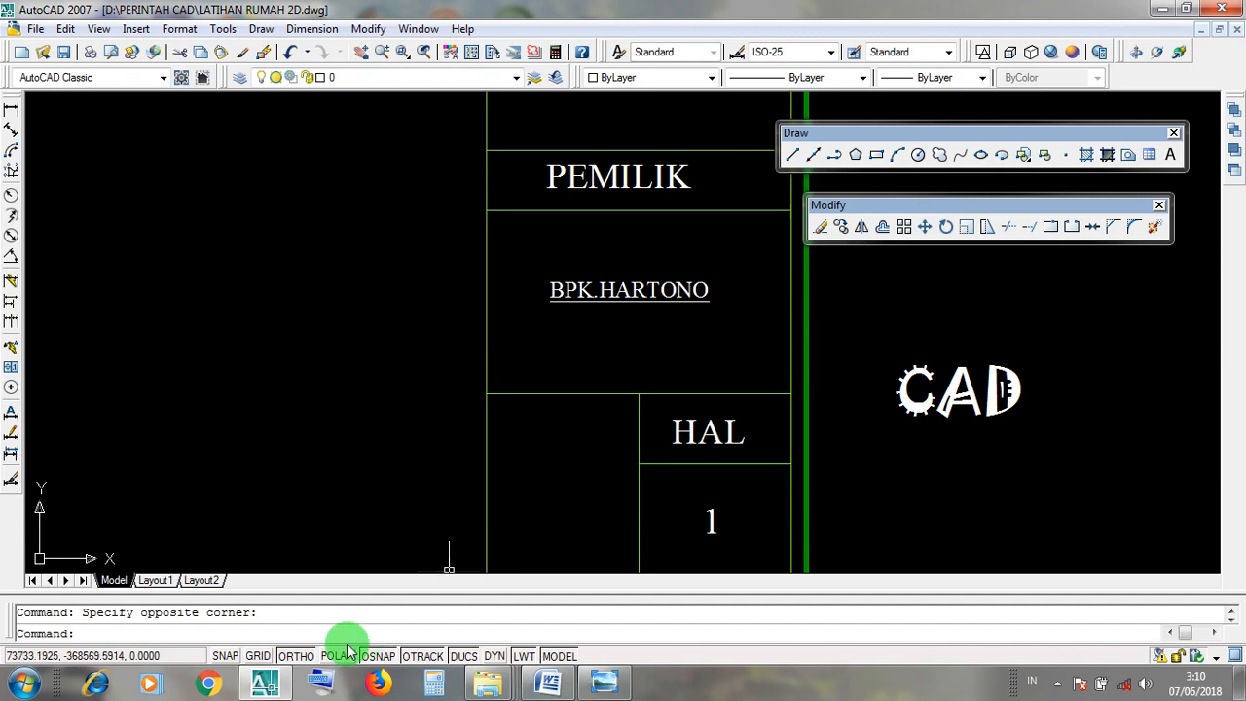
{"action": "left_click", "coordinate": [304, 658]}
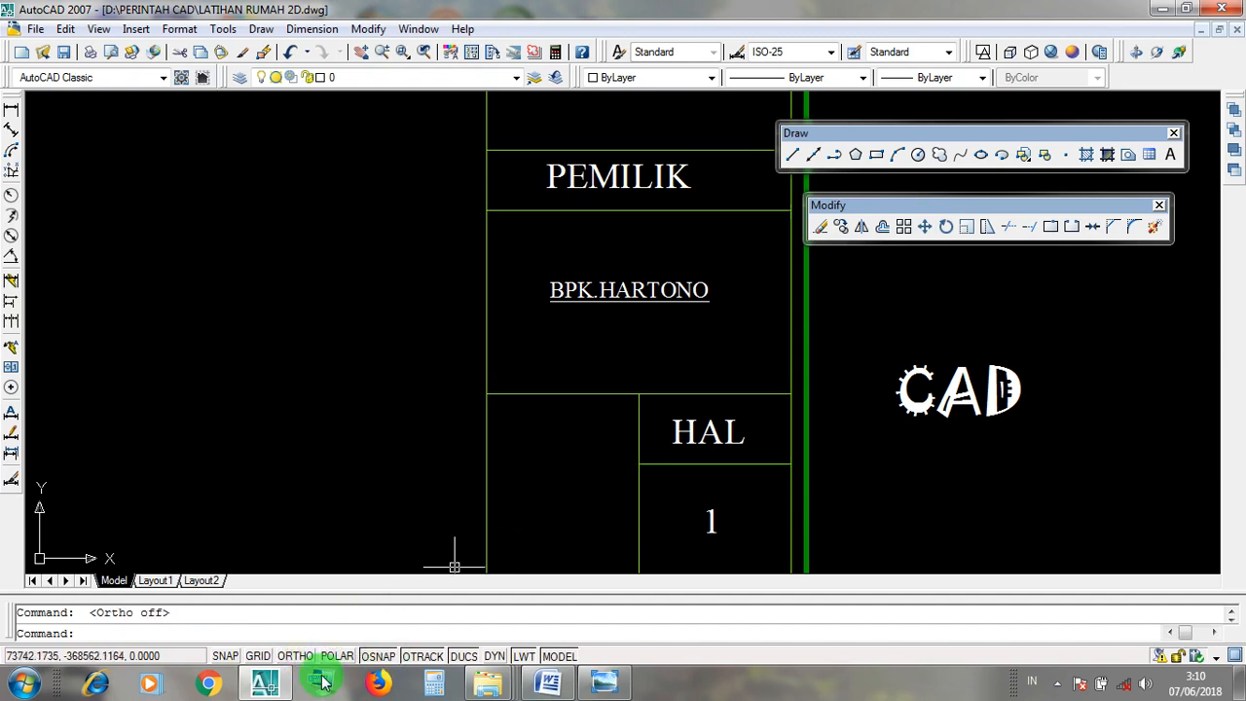
{"action": "scroll", "coordinate": [925, 325], "scroll_direction": "down", "scroll_amount": 3}
{"action": "scroll", "coordinate": [973, 375], "scroll_direction": "up", "scroll_amount": 3}
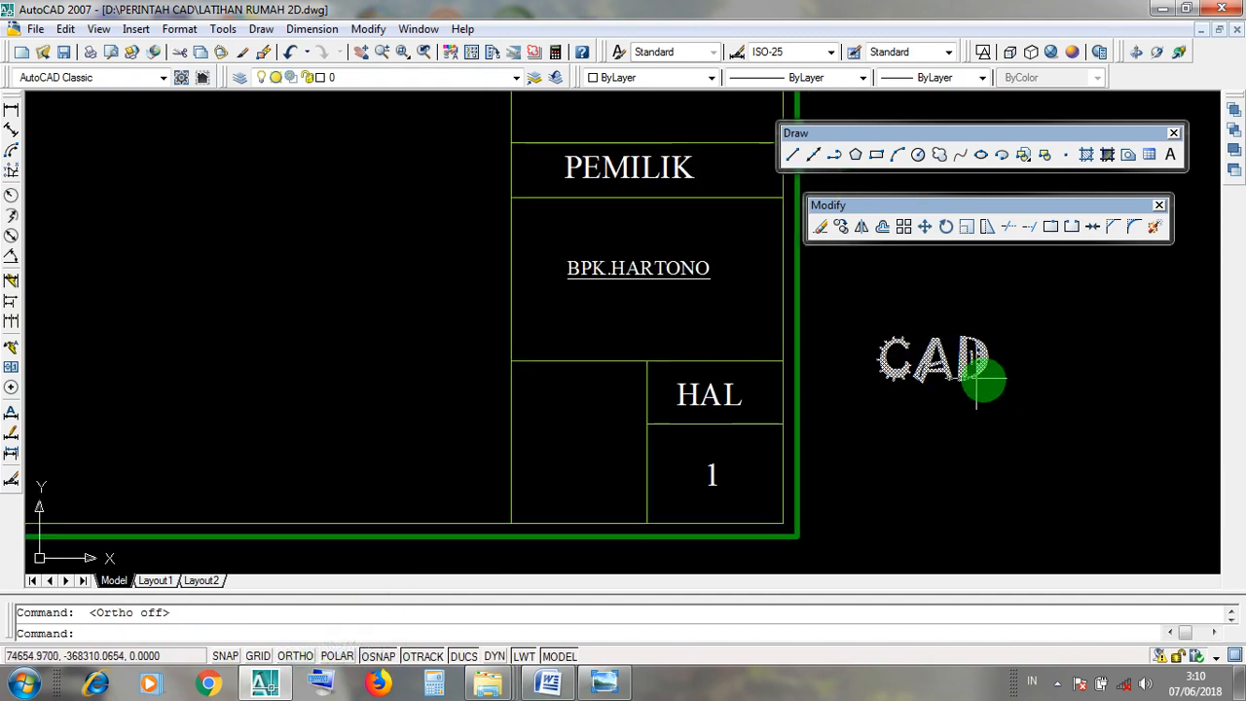
Move the CAD text from beside the sheet into the middle of the empty cell next to the HAL cells
{"action": "left_click", "coordinate": [993, 383]}
{"action": "left_click", "coordinate": [872, 341]}
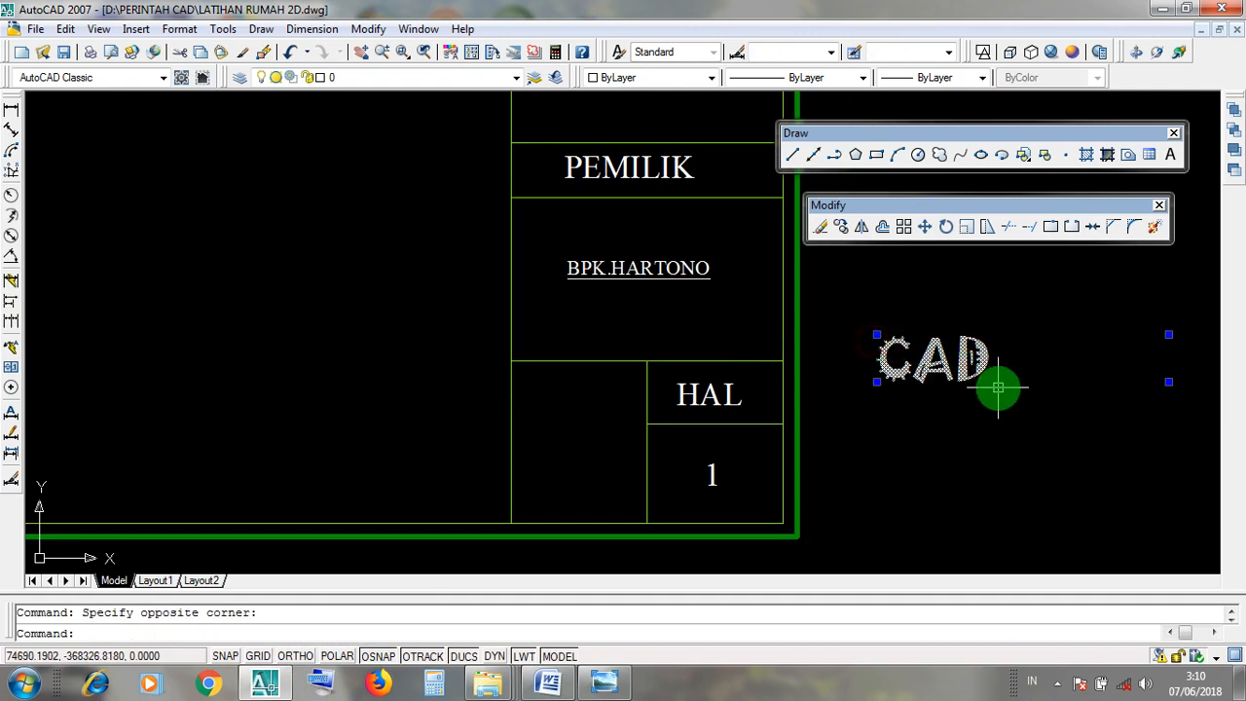
{"action": "left_click", "coordinate": [925, 232]}
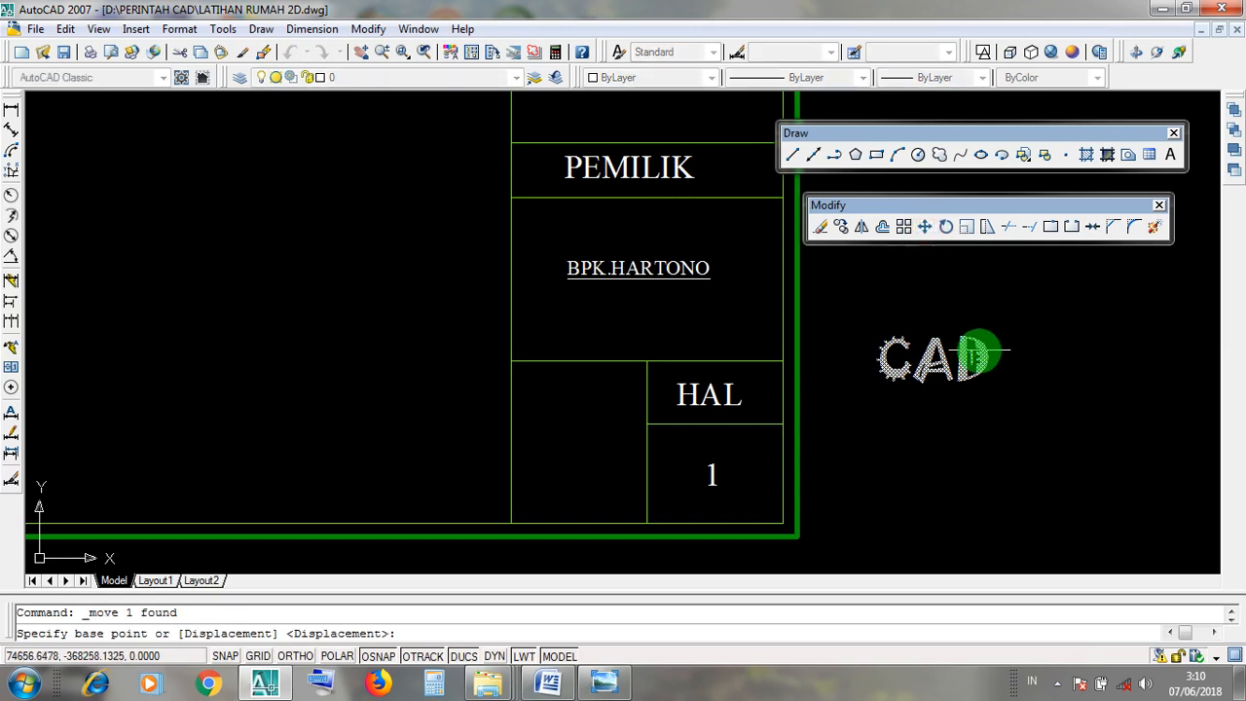
{"action": "left_click", "coordinate": [937, 362]}
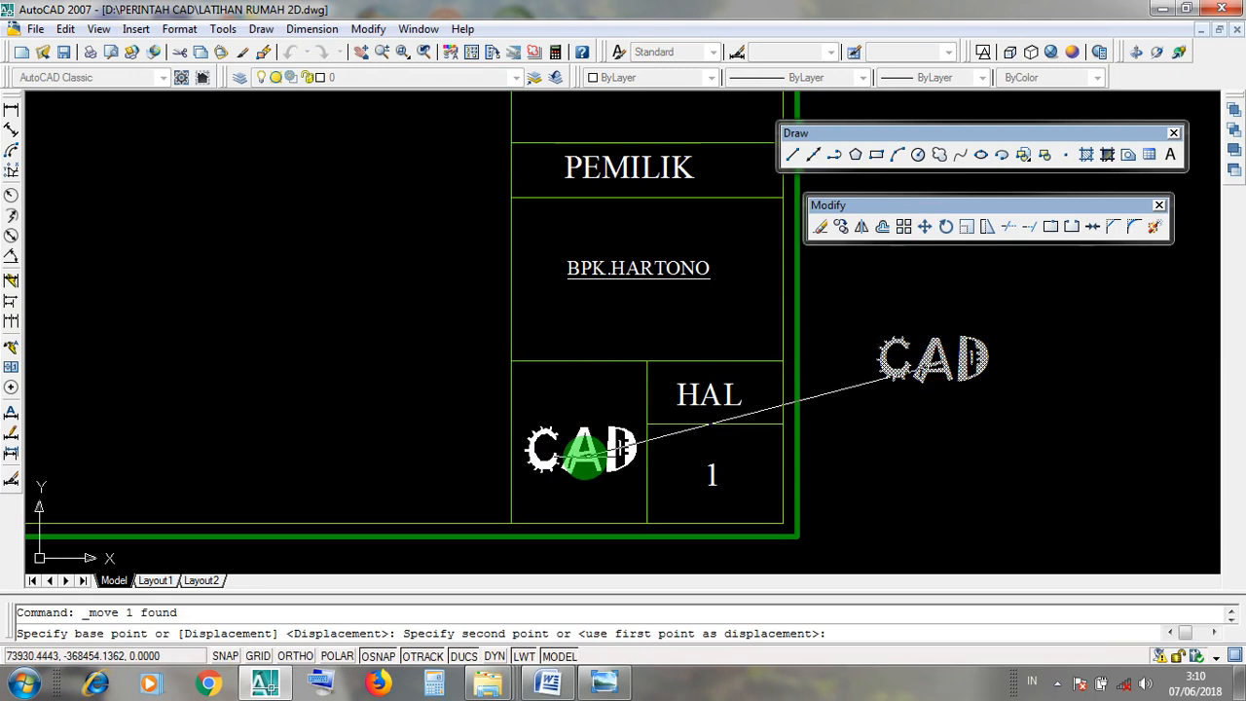
{"action": "left_click", "coordinate": [584, 450]}
{"action": "middle_click_drag", "start_coordinate": [786, 439], "coordinate": [850, 440]}
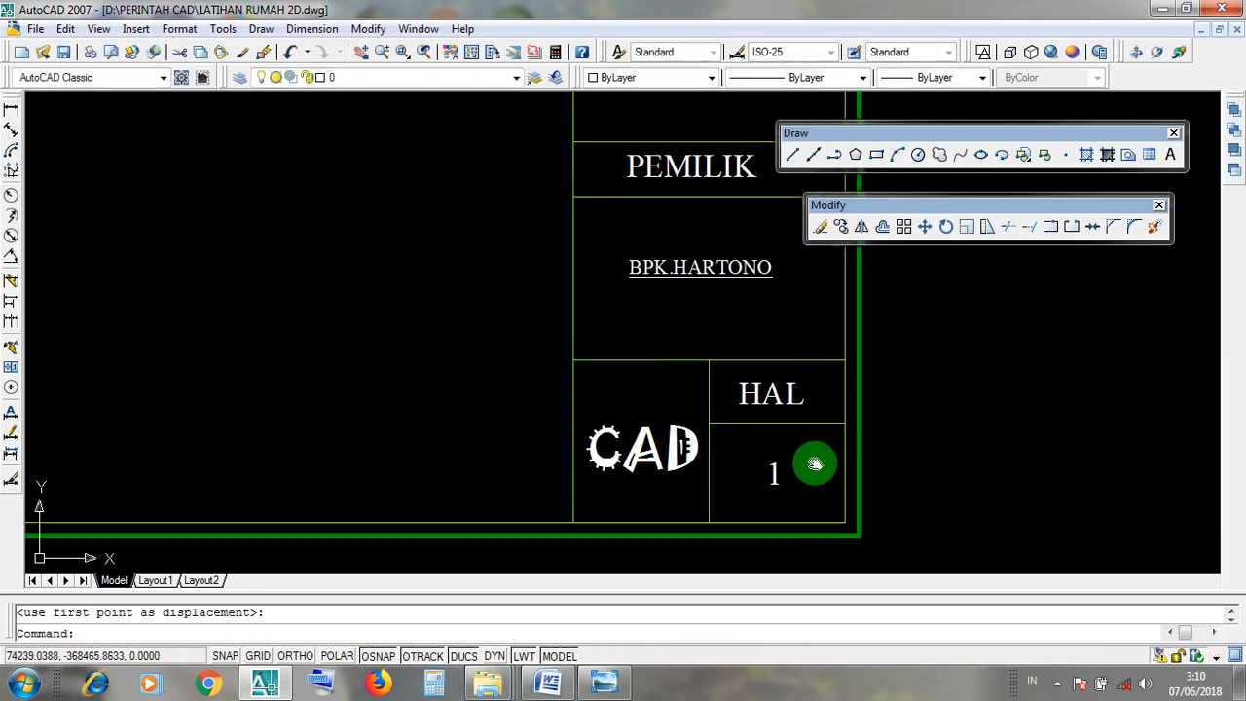
Examine the vertical title block with its CAD logo, and compare it with the DRAFTER column in the floor plan sheet's horizontal title block
{"action": "scroll", "coordinate": [906, 431], "scroll_direction": "down", "scroll_amount": 3}
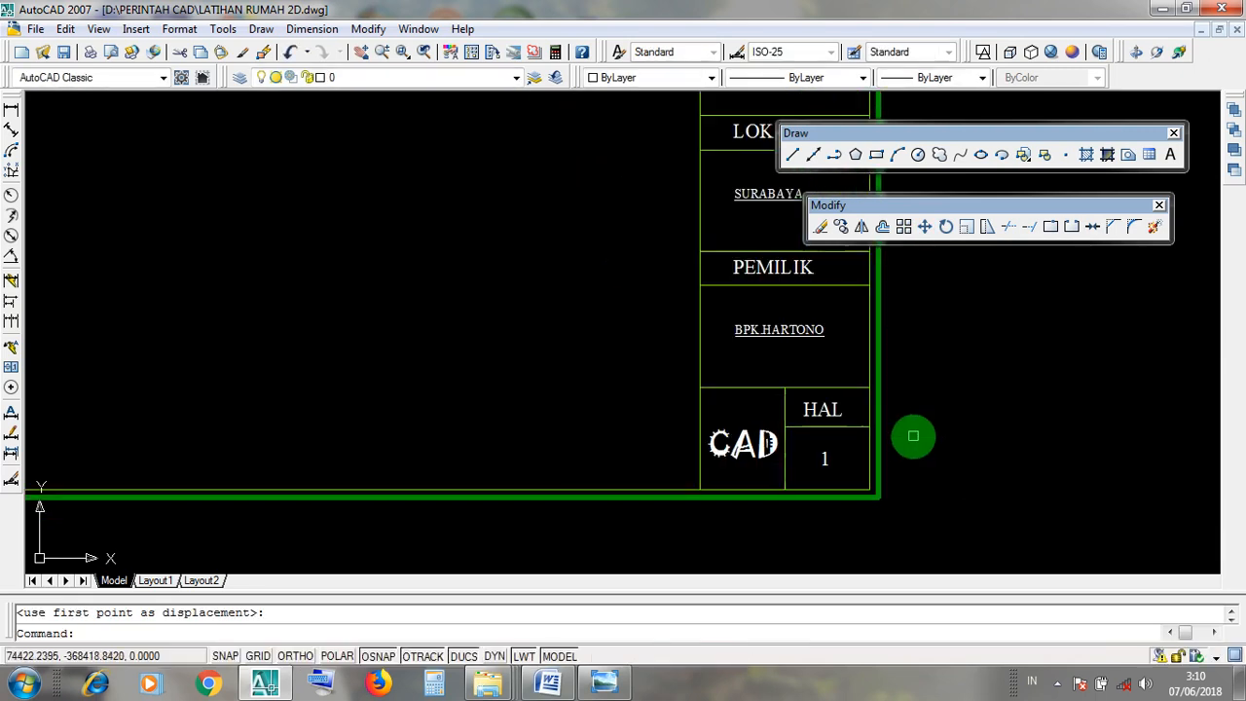
{"action": "scroll", "coordinate": [827, 448], "scroll_direction": "up", "scroll_amount": 4}
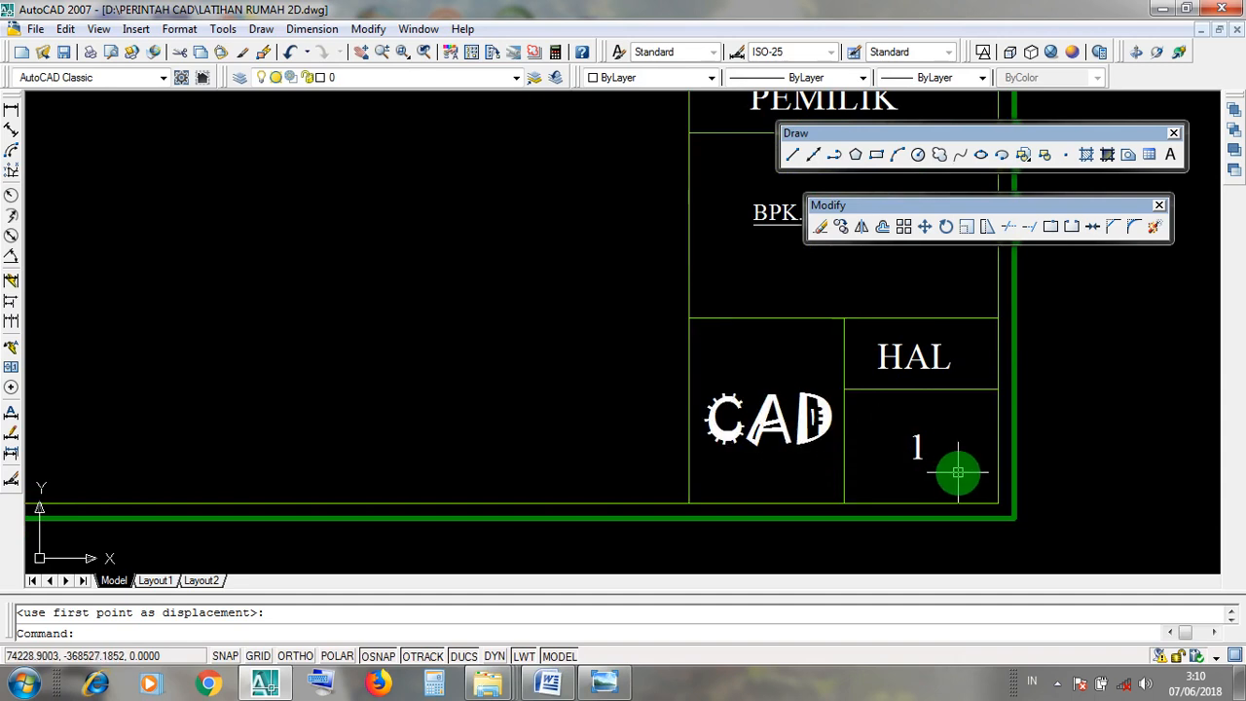
{"action": "scroll", "coordinate": [958, 473], "scroll_direction": "down", "scroll_amount": 6}
{"action": "middle_click_drag", "start_coordinate": [1020, 437], "coordinate": [987, 458]}
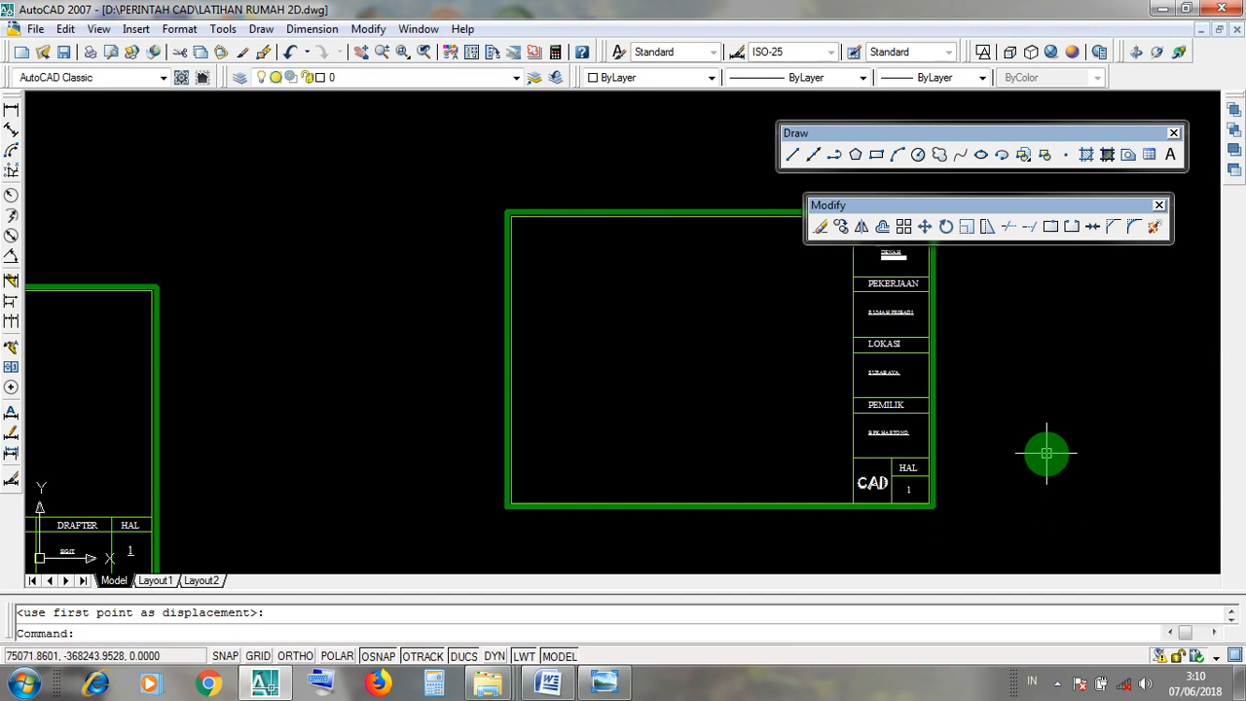
{"action": "scroll", "coordinate": [879, 398], "scroll_direction": "down", "scroll_amount": 5}
{"action": "scroll", "coordinate": [707, 402], "scroll_direction": "up", "scroll_amount": 3}
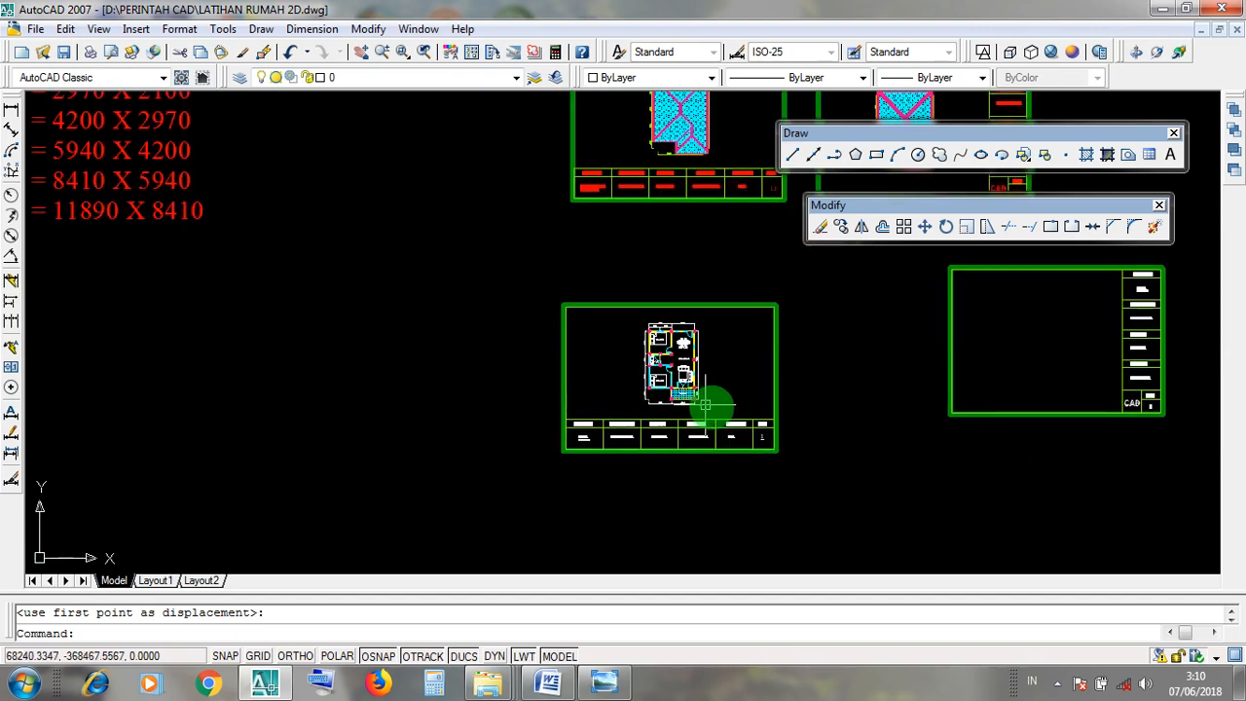
{"action": "scroll", "coordinate": [708, 402], "scroll_direction": "up", "scroll_amount": 5}
{"action": "scroll", "coordinate": [662, 481], "scroll_direction": "down", "scroll_amount": 1}
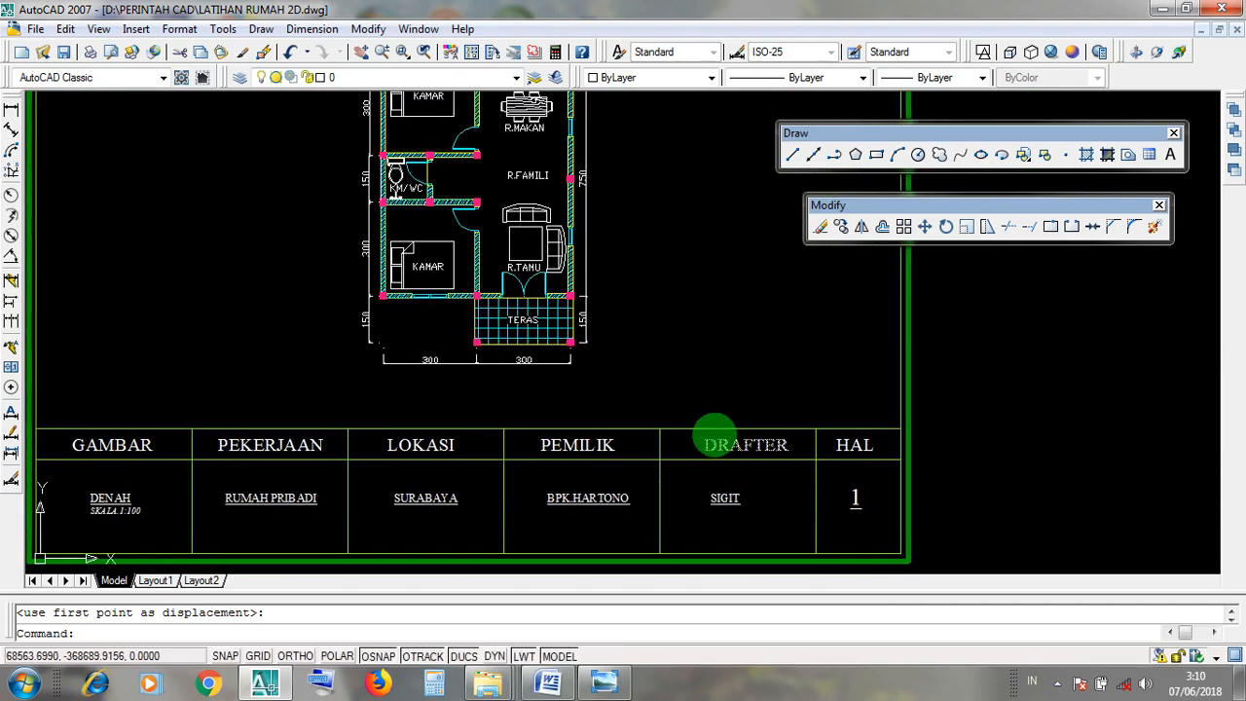
{"action": "left_click", "coordinate": [690, 414]}
{"action": "left_click", "coordinate": [740, 388]}
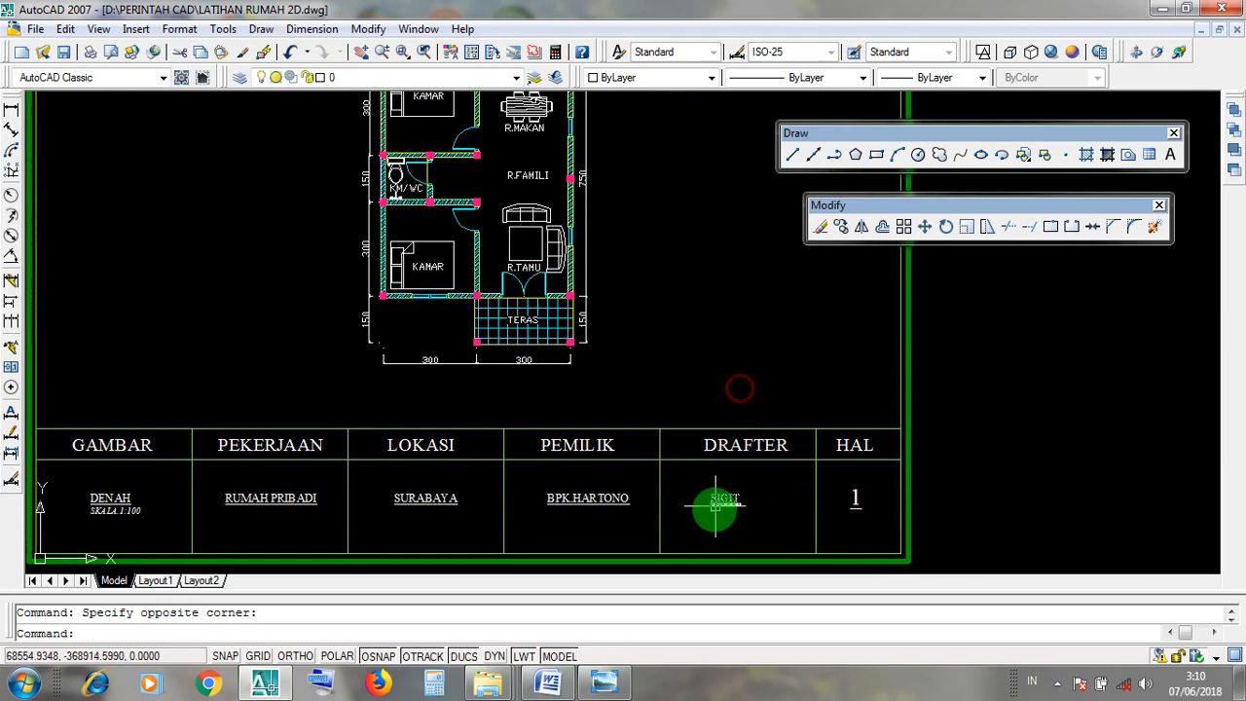
{"action": "scroll", "coordinate": [742, 474], "scroll_direction": "down", "scroll_amount": 6}
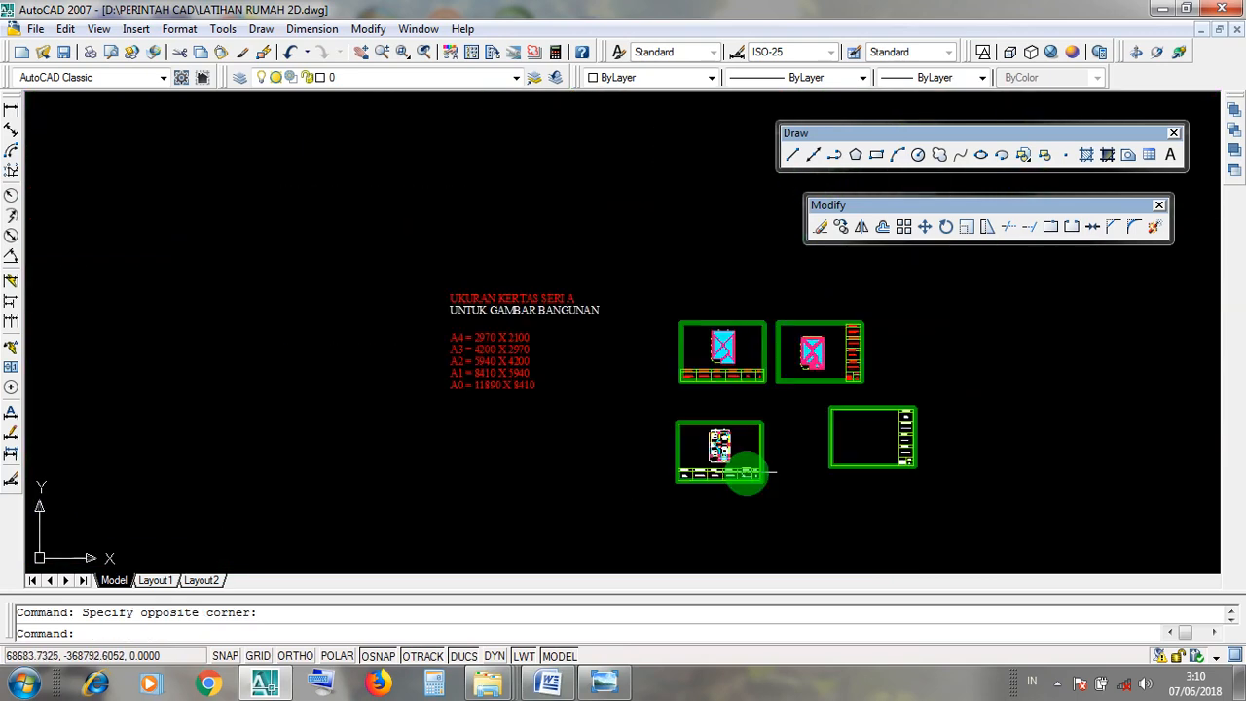
Review the vertical title block's logo cell, the sheet's empty drawing area and the GAMBAR entry, and look back at the floor plan sheet
{"action": "scroll", "coordinate": [857, 469], "scroll_direction": "up", "scroll_amount": 3}
{"action": "scroll", "coordinate": [876, 469], "scroll_direction": "up", "scroll_amount": 5}
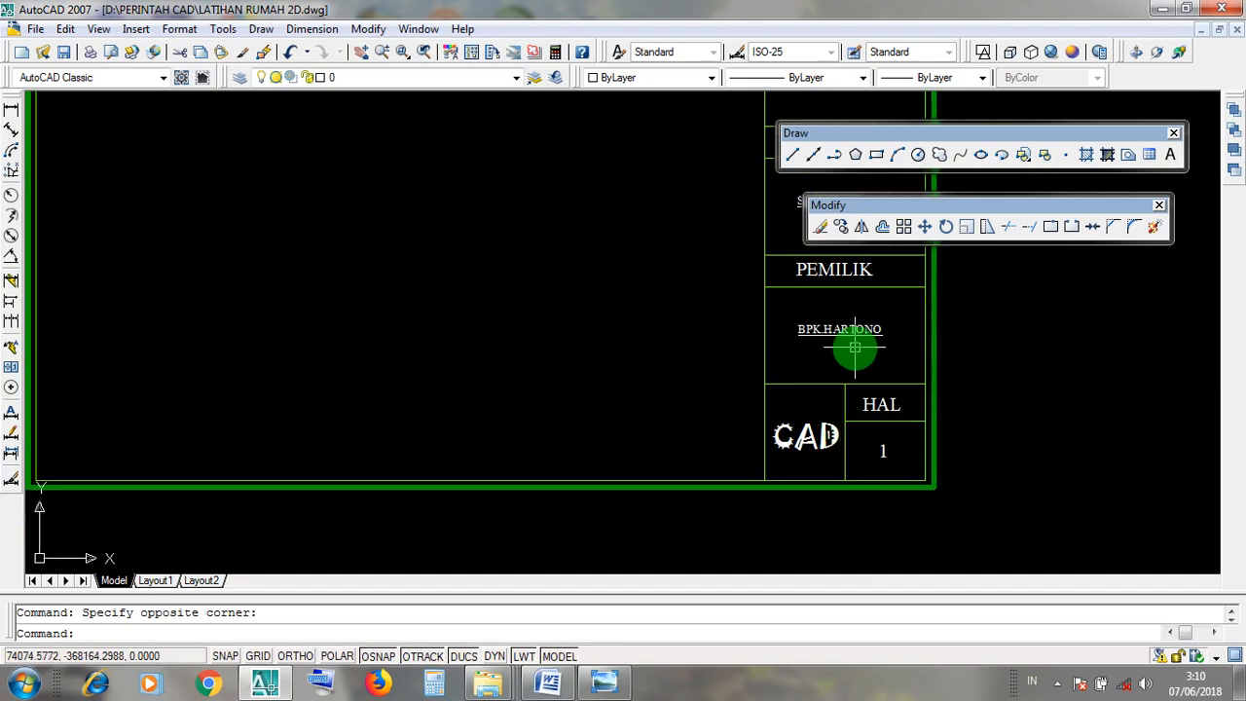
{"action": "middle_click_drag", "start_coordinate": [854, 339], "coordinate": [759, 409]}
{"action": "scroll", "coordinate": [721, 531], "scroll_direction": "up", "scroll_amount": 3}
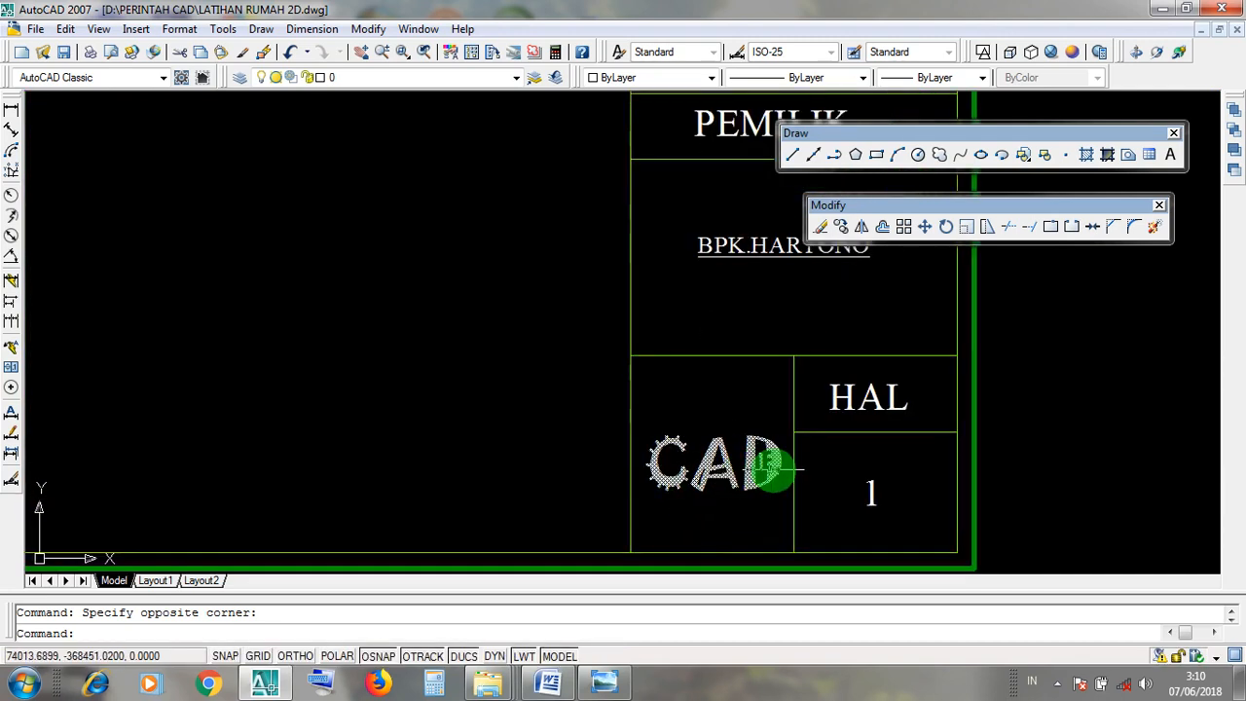
{"action": "scroll", "coordinate": [891, 458], "scroll_direction": "down", "scroll_amount": 5}
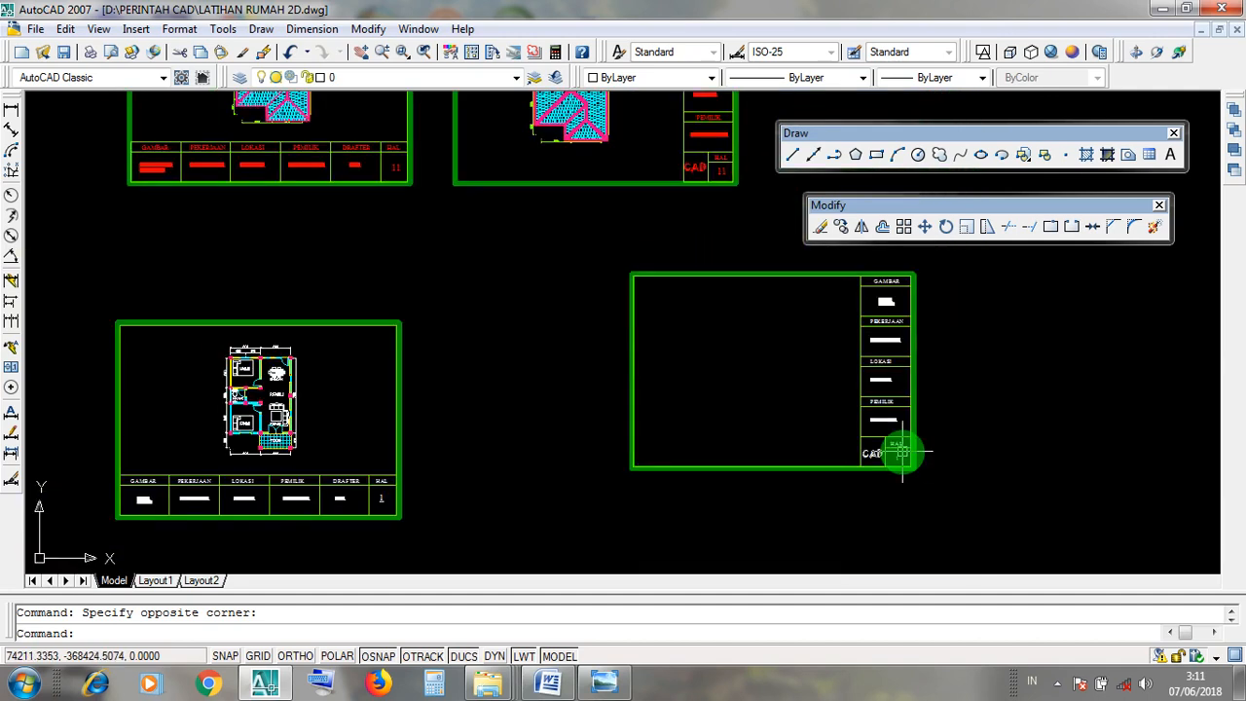
{"action": "left_click", "coordinate": [814, 433]}
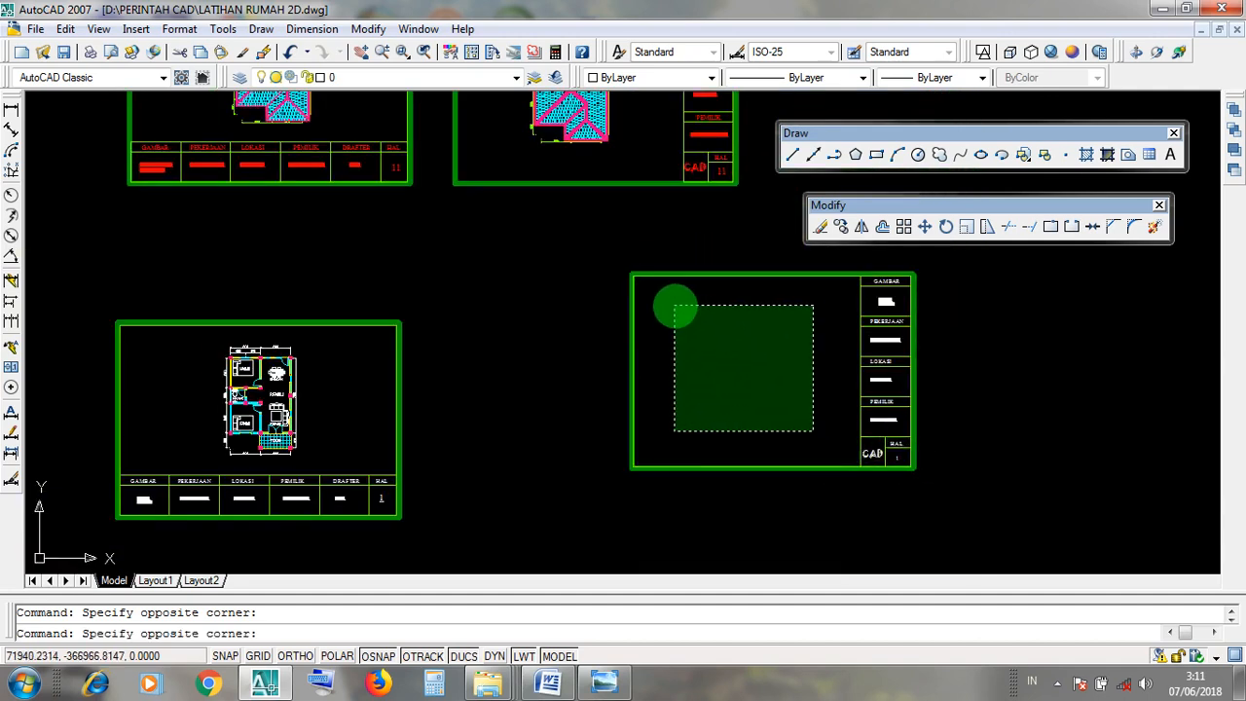
{"action": "left_click", "coordinate": [675, 308]}
{"action": "left_click", "coordinate": [814, 432]}
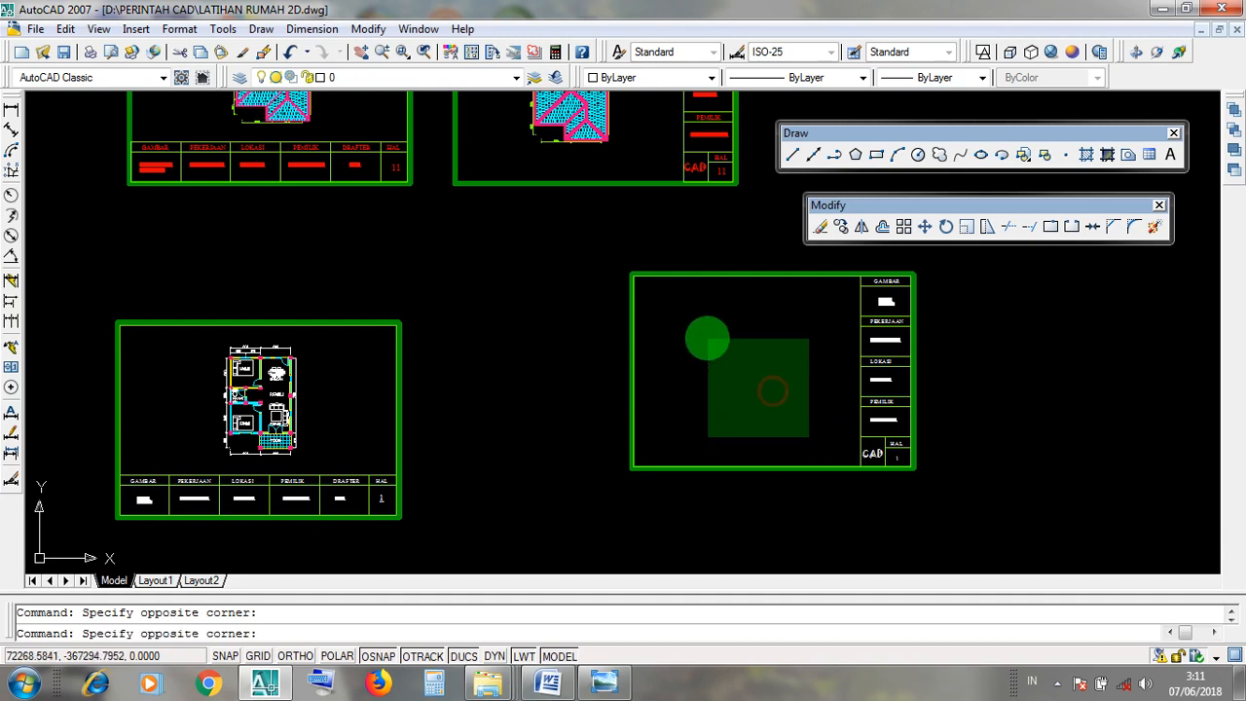
{"action": "left_click", "coordinate": [682, 312]}
{"action": "scroll", "coordinate": [861, 278], "scroll_direction": "up", "scroll_amount": 5}
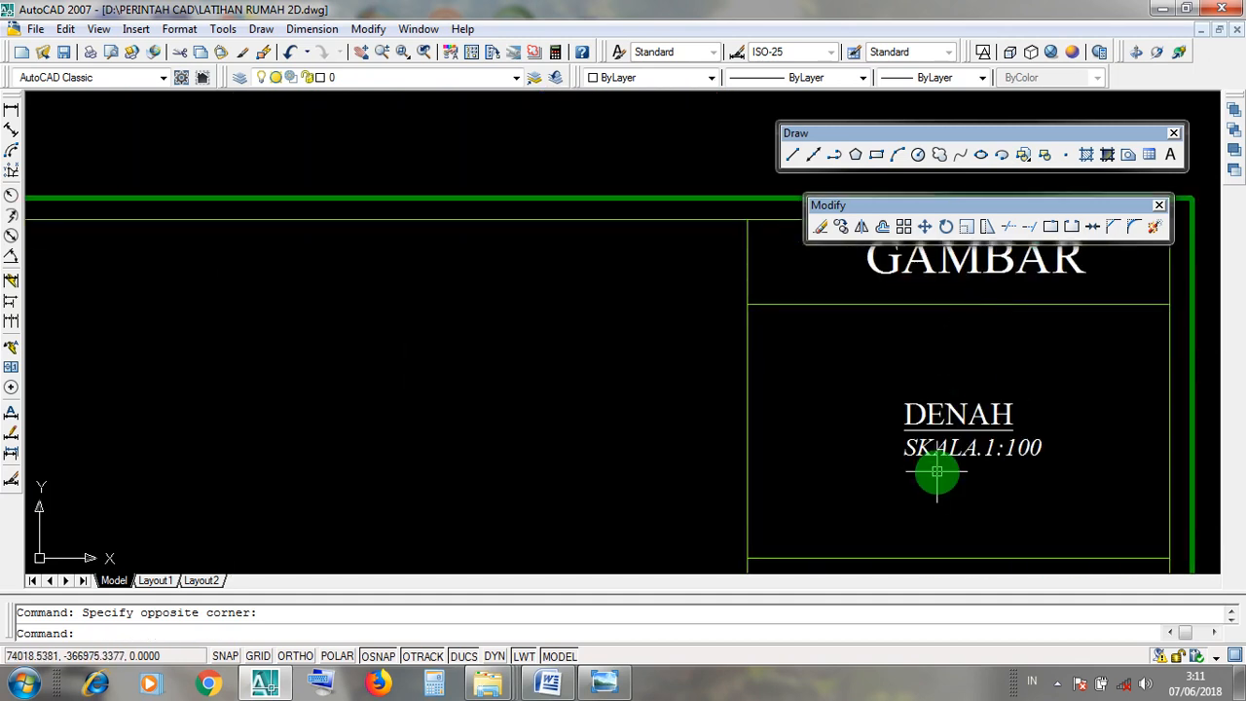
{"action": "scroll", "coordinate": [958, 417], "scroll_direction": "down", "scroll_amount": 3}
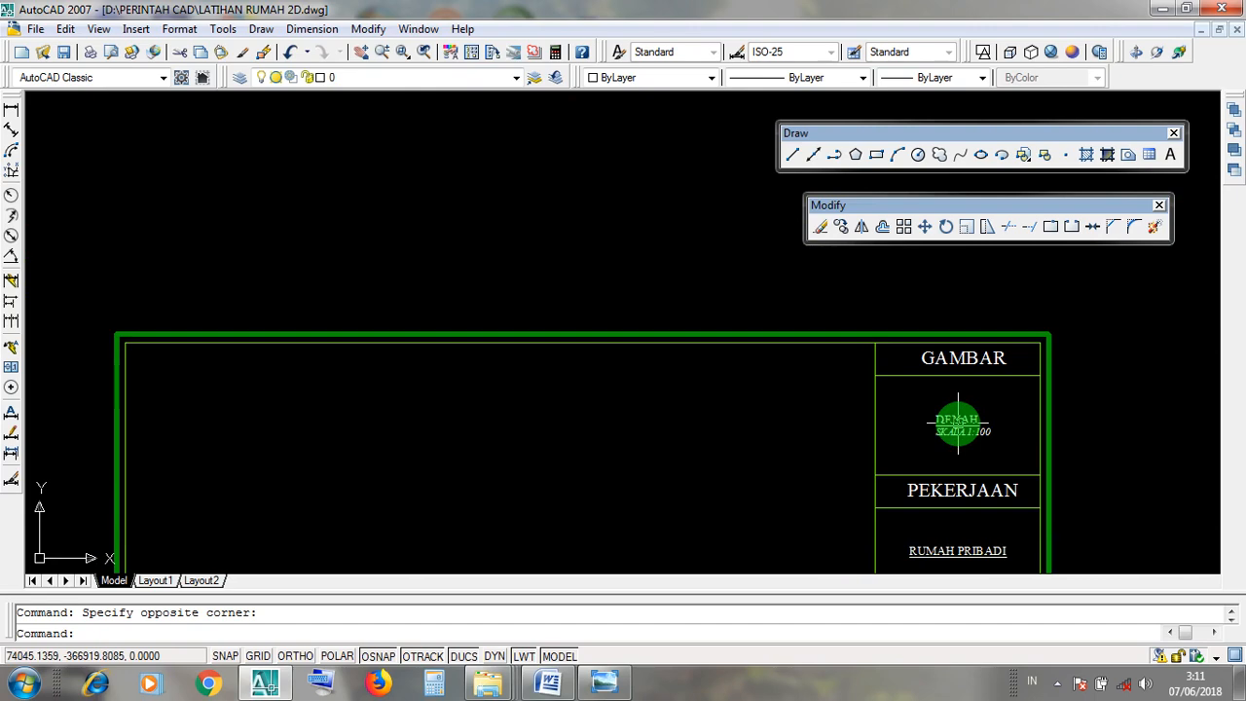
{"action": "scroll", "coordinate": [468, 504], "scroll_direction": "down", "scroll_amount": 5}
{"action": "scroll", "coordinate": [478, 501], "scroll_direction": "up", "scroll_amount": 4}
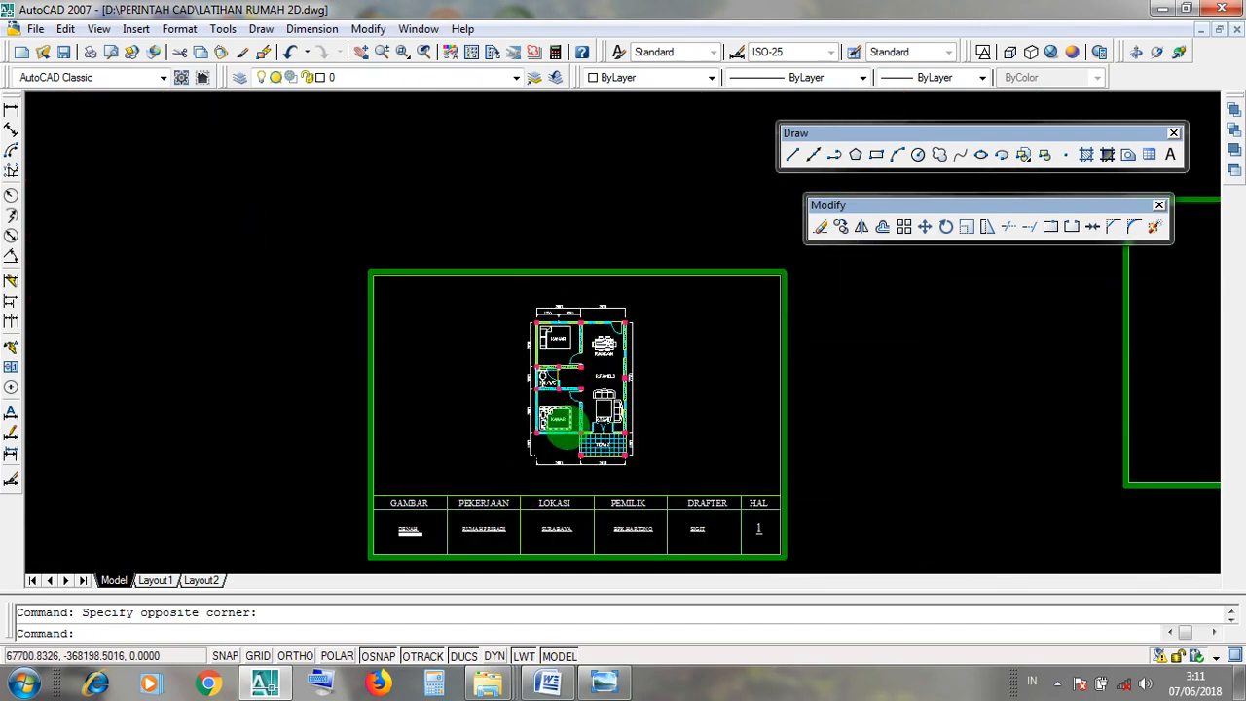
{"action": "scroll", "coordinate": [564, 430], "scroll_direction": "down", "scroll_amount": 3}
{"action": "scroll", "coordinate": [876, 443], "scroll_direction": "up", "scroll_amount": 1}
{"action": "left_click", "coordinate": [898, 446]}
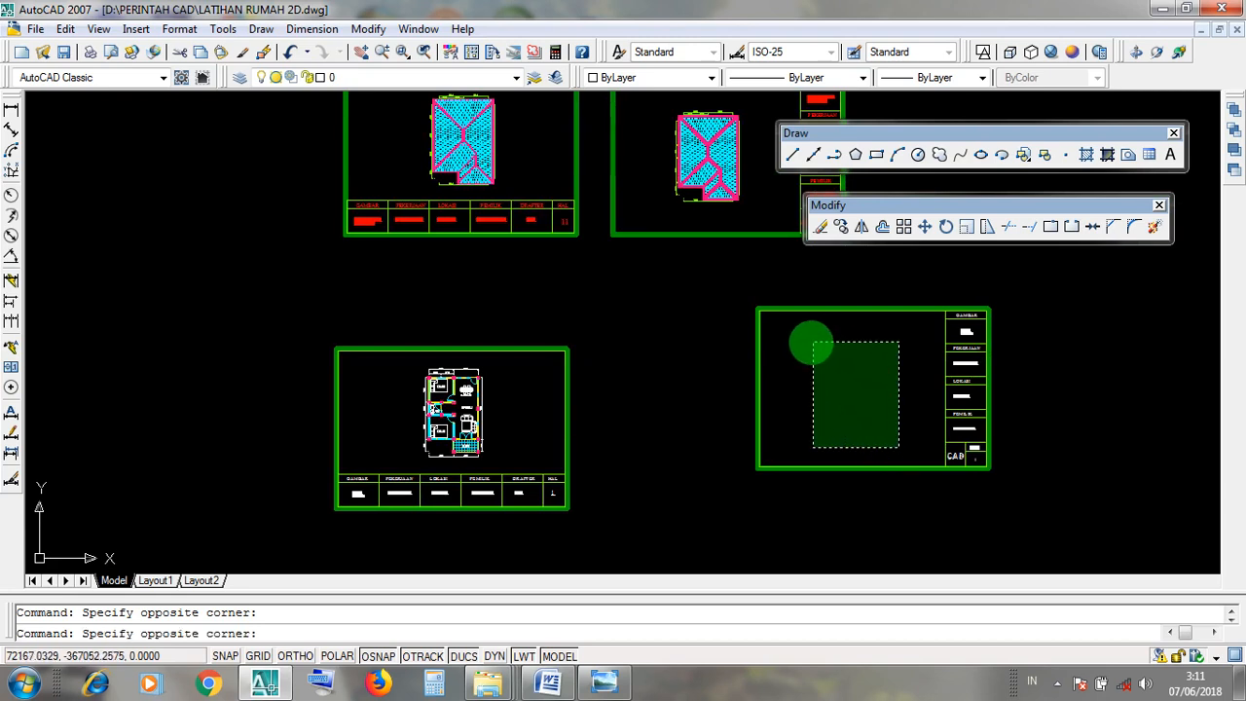
{"action": "left_click", "coordinate": [810, 342]}
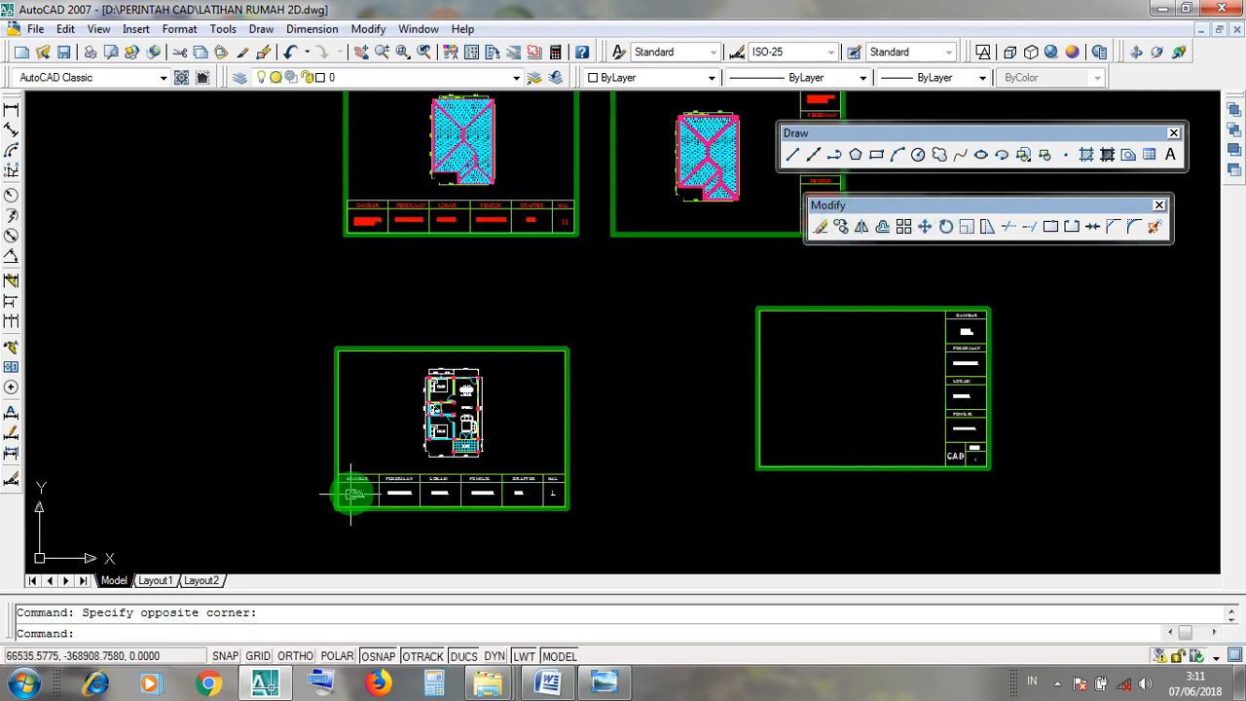
Copy the whole floor plan with its dimensions from the horizontal title block sheet into the middle of the empty vertical title block sheet
{"action": "scroll", "coordinate": [443, 412], "scroll_direction": "up", "scroll_amount": 6}
{"action": "scroll", "coordinate": [579, 533], "scroll_direction": "down", "scroll_amount": 3}
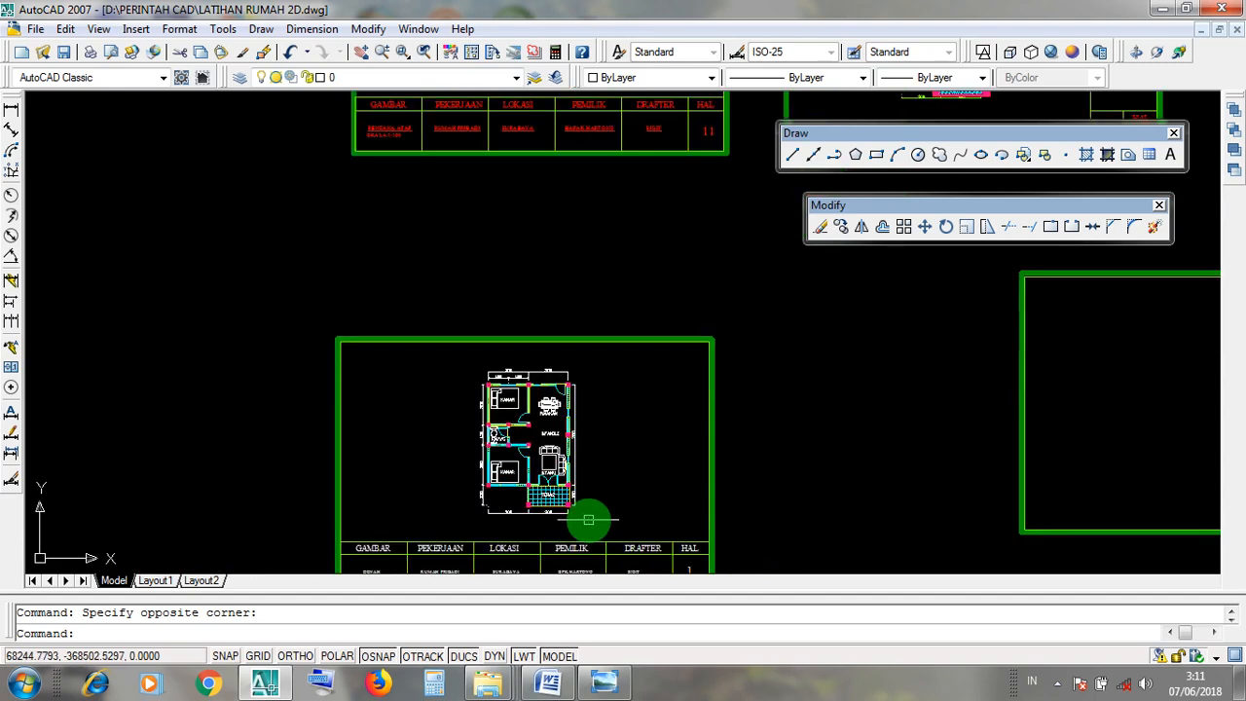
{"action": "scroll", "coordinate": [587, 517], "scroll_direction": "up", "scroll_amount": 1}
{"action": "left_click", "coordinate": [589, 523]}
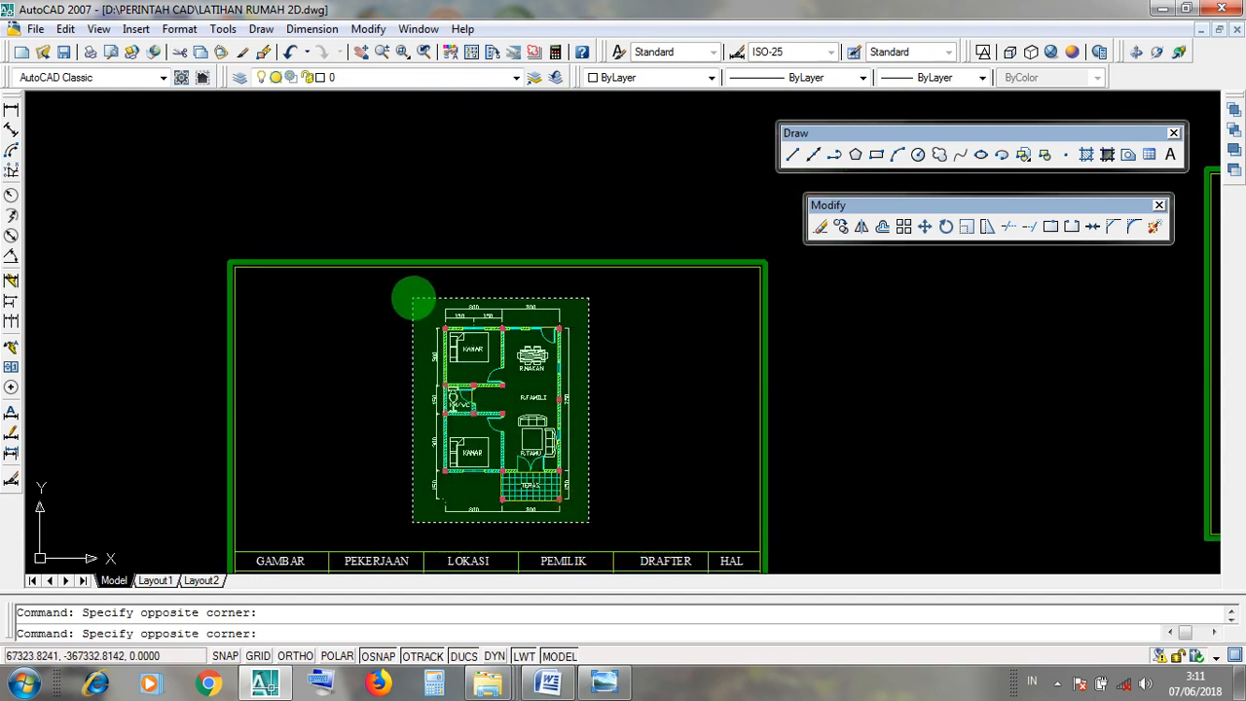
{"action": "left_click", "coordinate": [413, 294]}
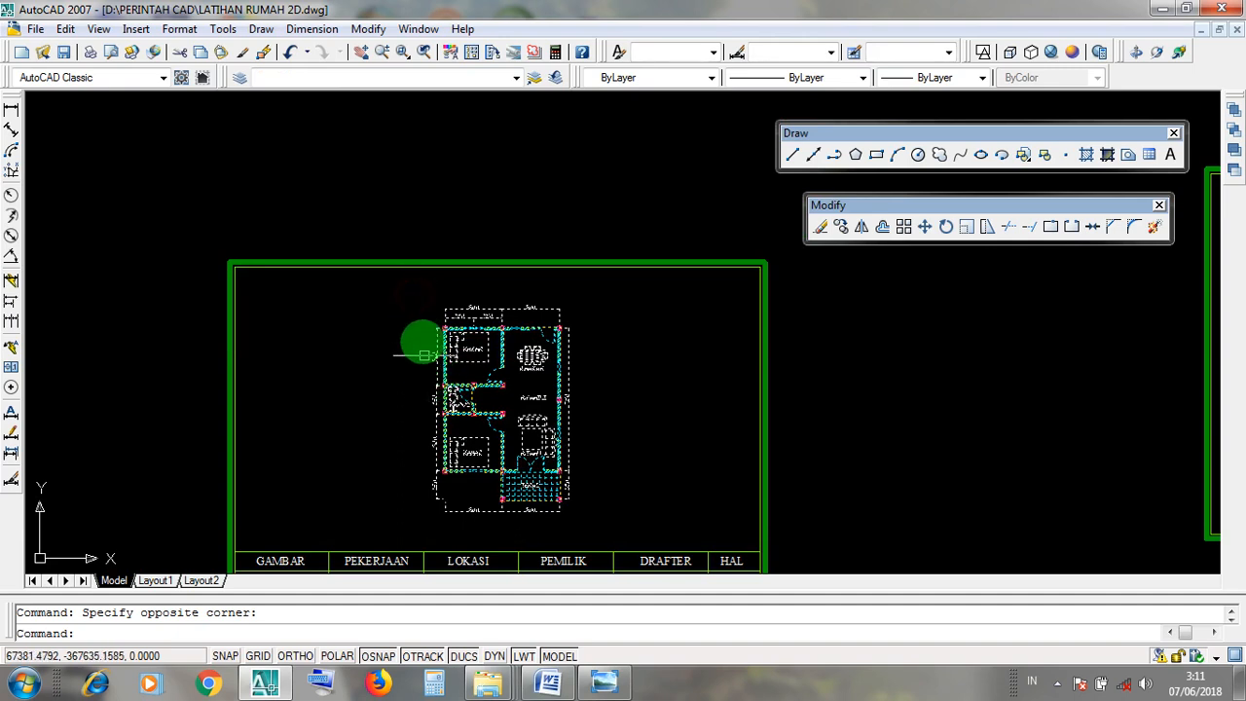
{"action": "left_click", "coordinate": [425, 304]}
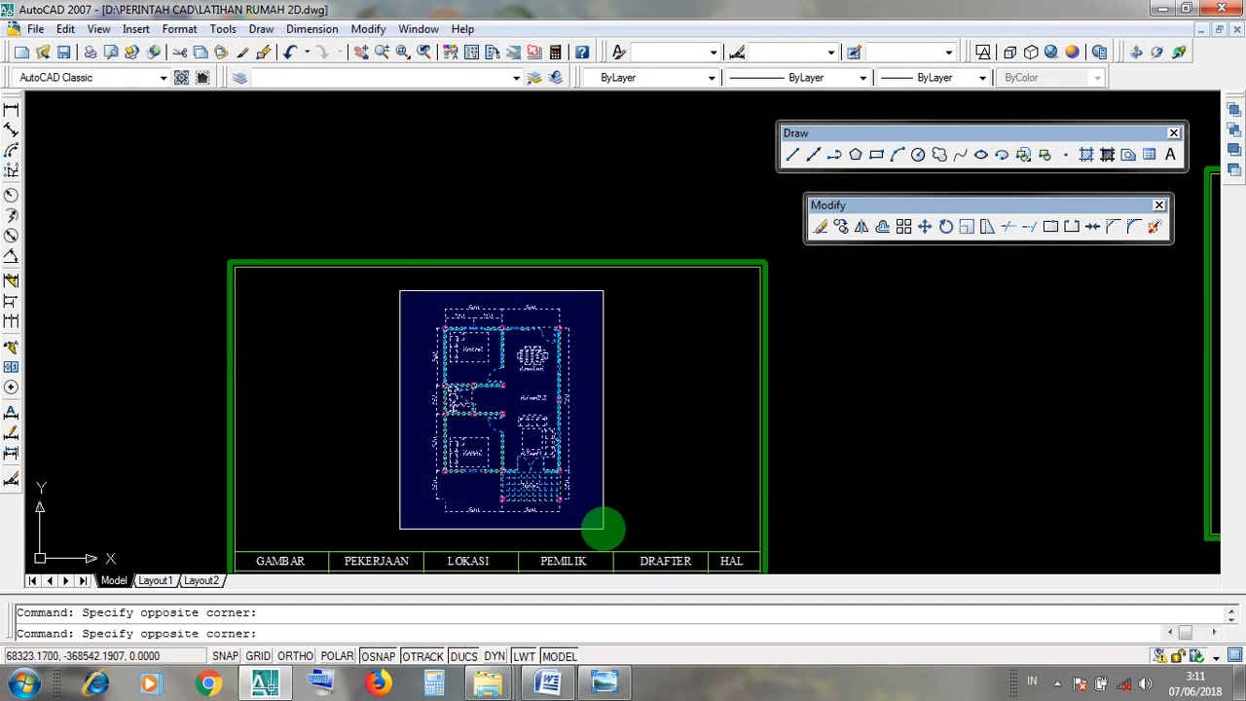
{"action": "left_click", "coordinate": [604, 529]}
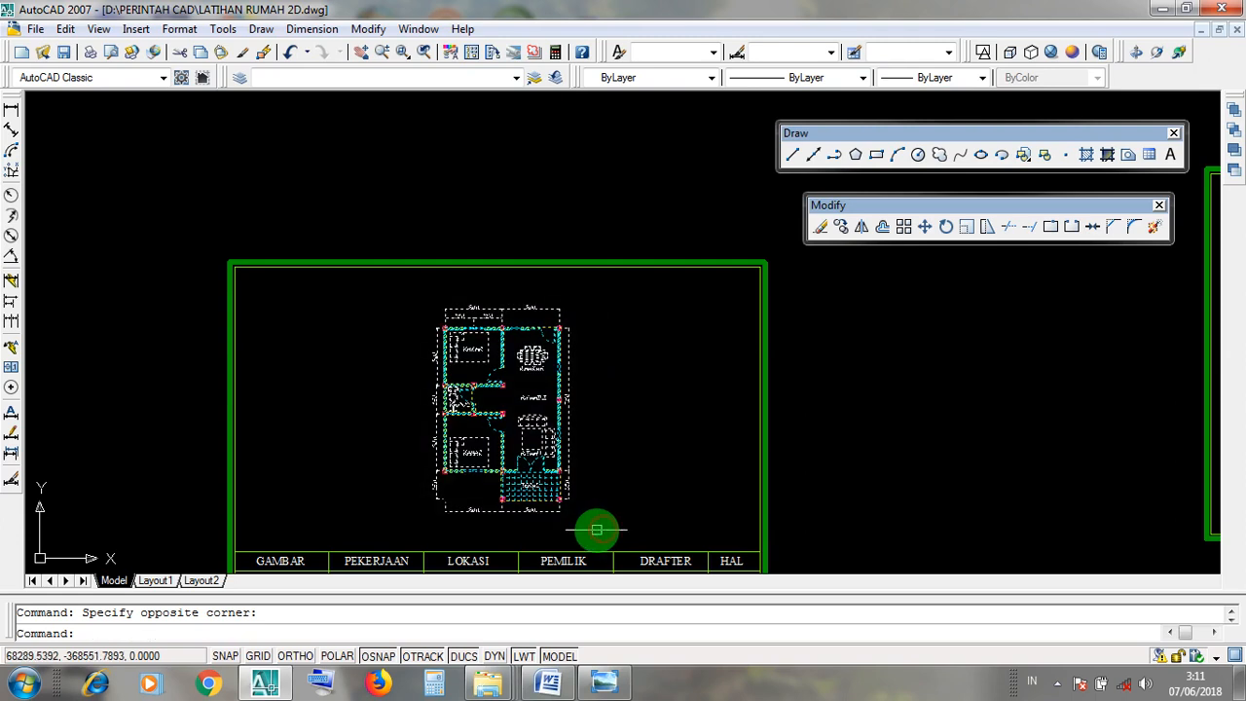
{"action": "left_click", "coordinate": [598, 531]}
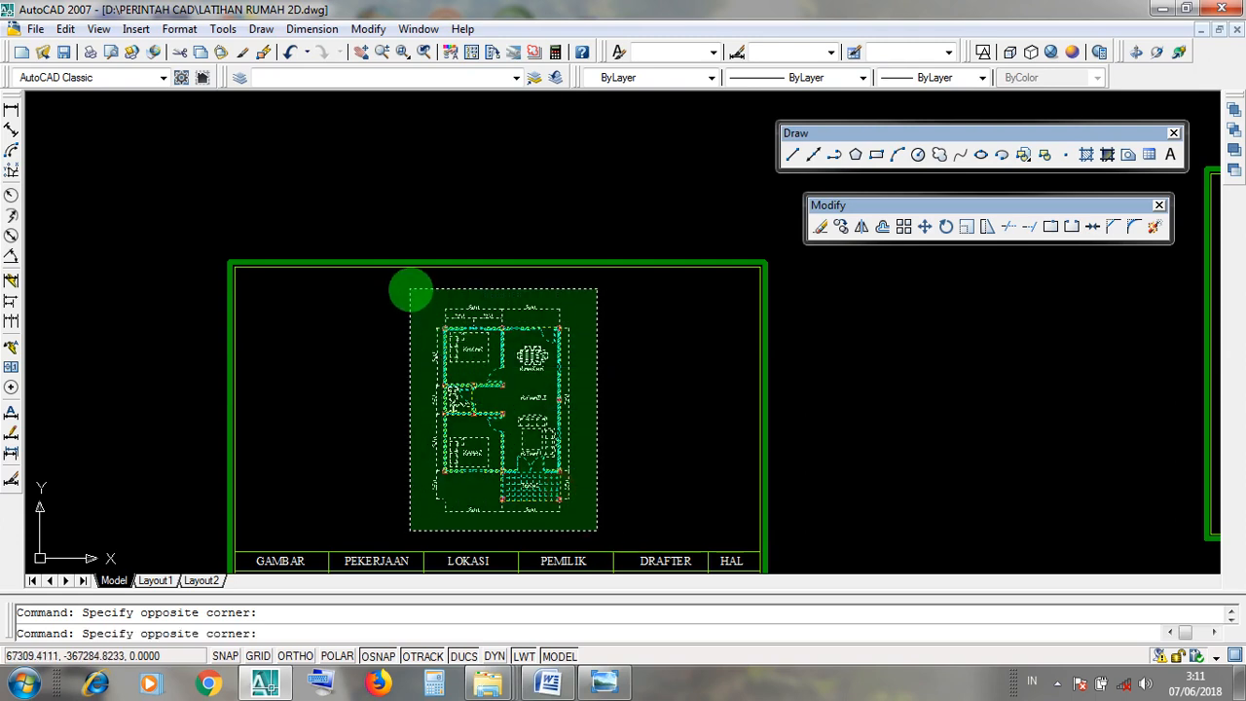
{"action": "left_click", "coordinate": [409, 290]}
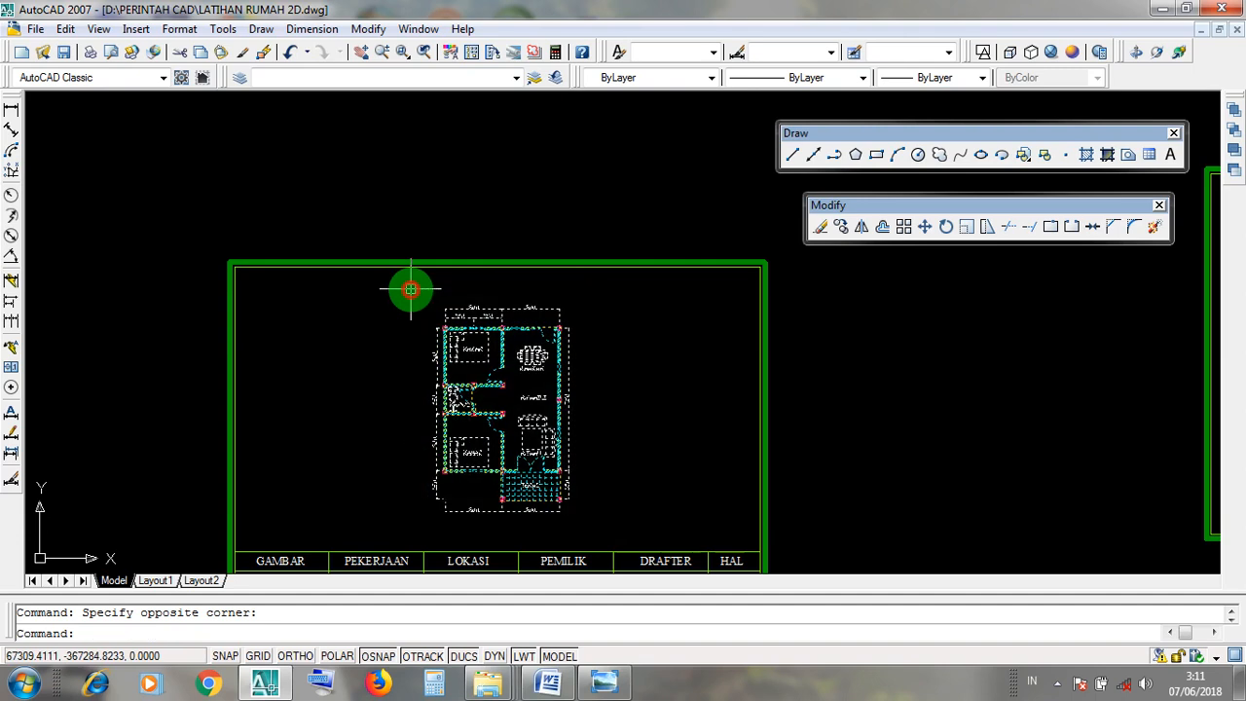
{"action": "left_click", "coordinate": [841, 228]}
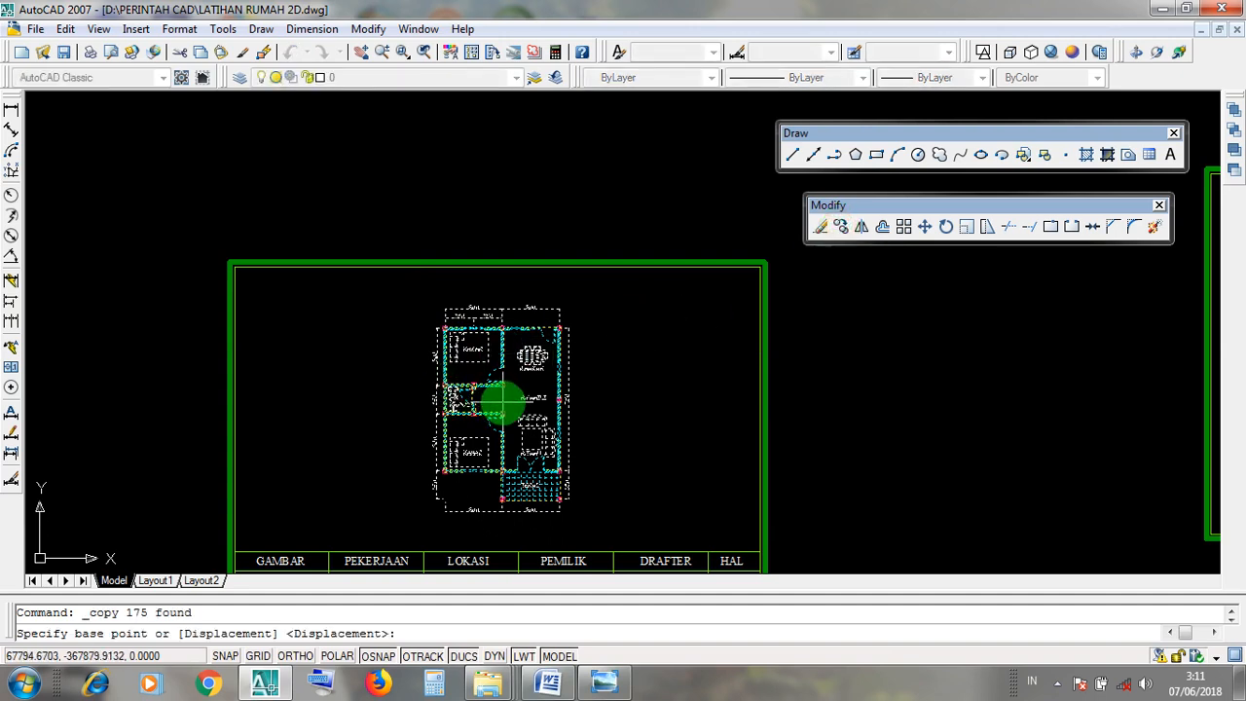
{"action": "left_click", "coordinate": [499, 399]}
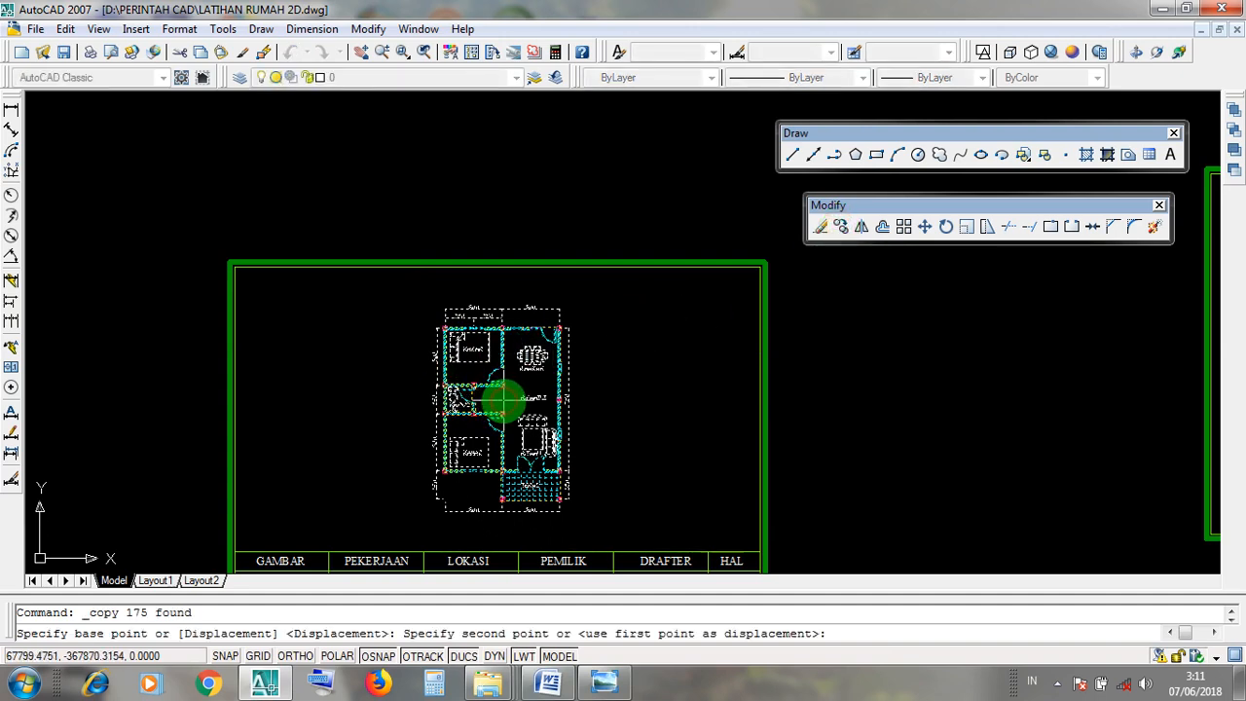
{"action": "scroll", "coordinate": [500, 399], "scroll_direction": "down", "scroll_amount": 4}
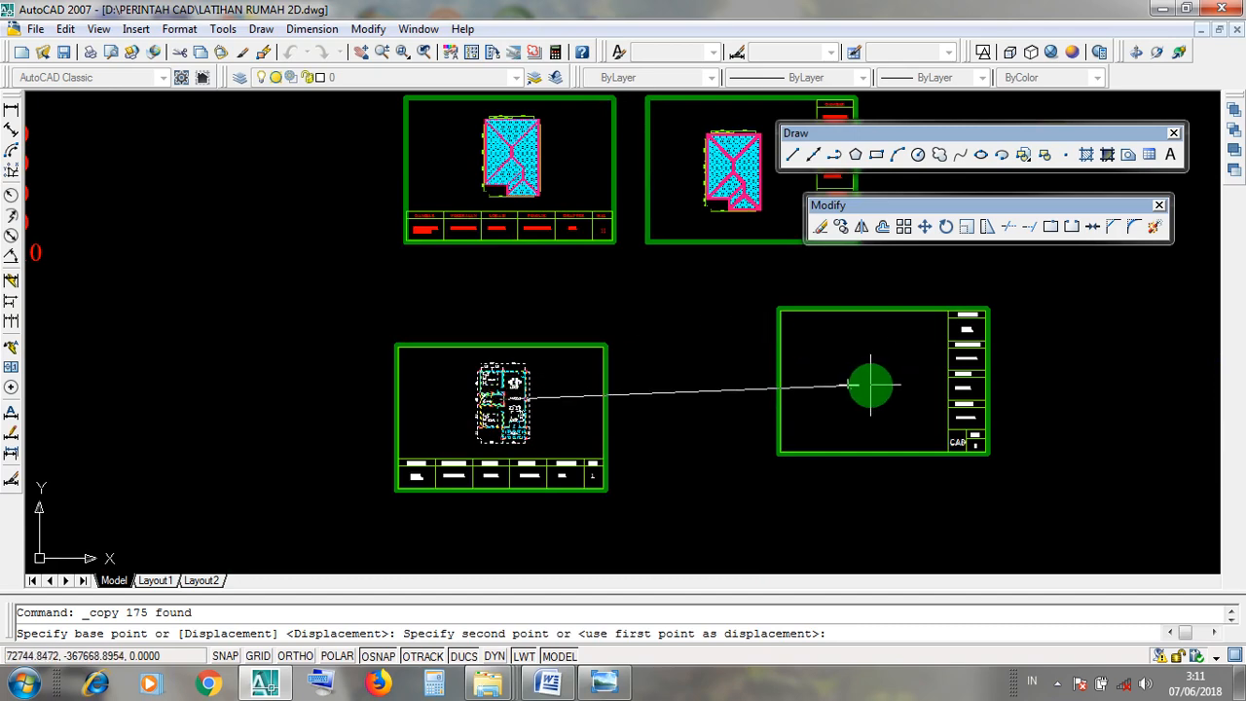
{"action": "scroll", "coordinate": [870, 387], "scroll_direction": "up", "scroll_amount": 3}
{"action": "middle_click_drag", "start_coordinate": [870, 388], "coordinate": [657, 418]}
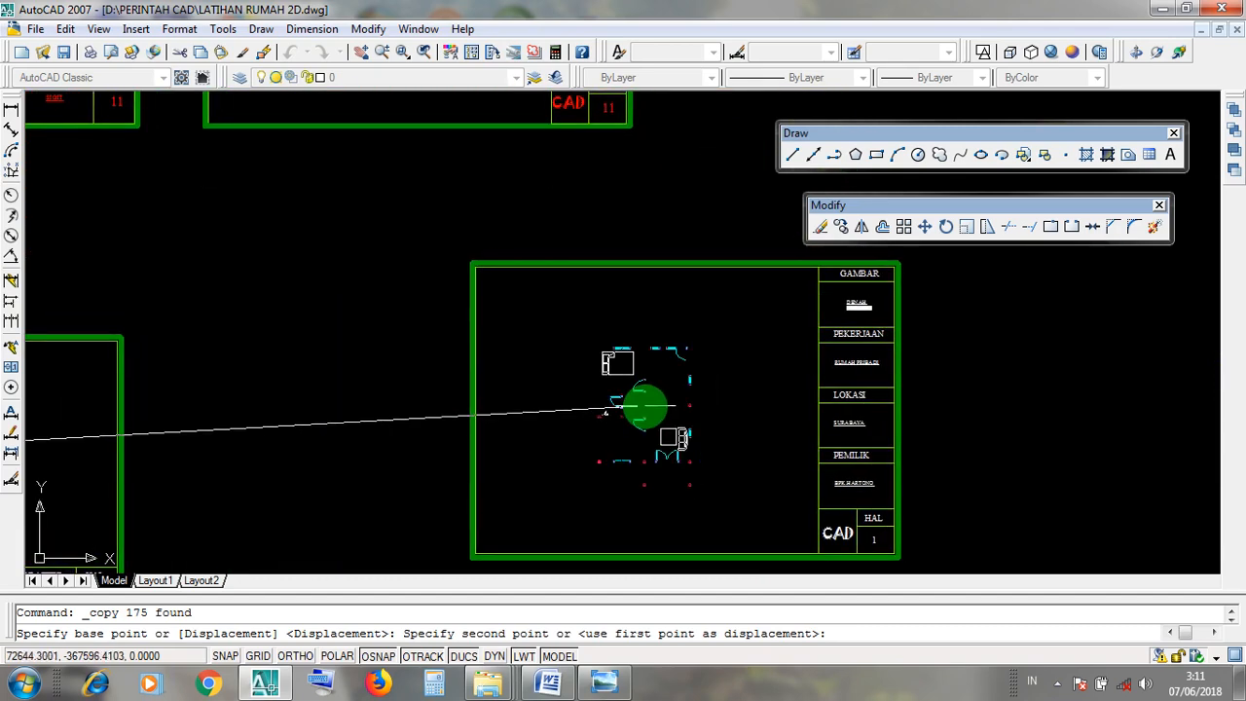
{"action": "left_click", "coordinate": [645, 404]}
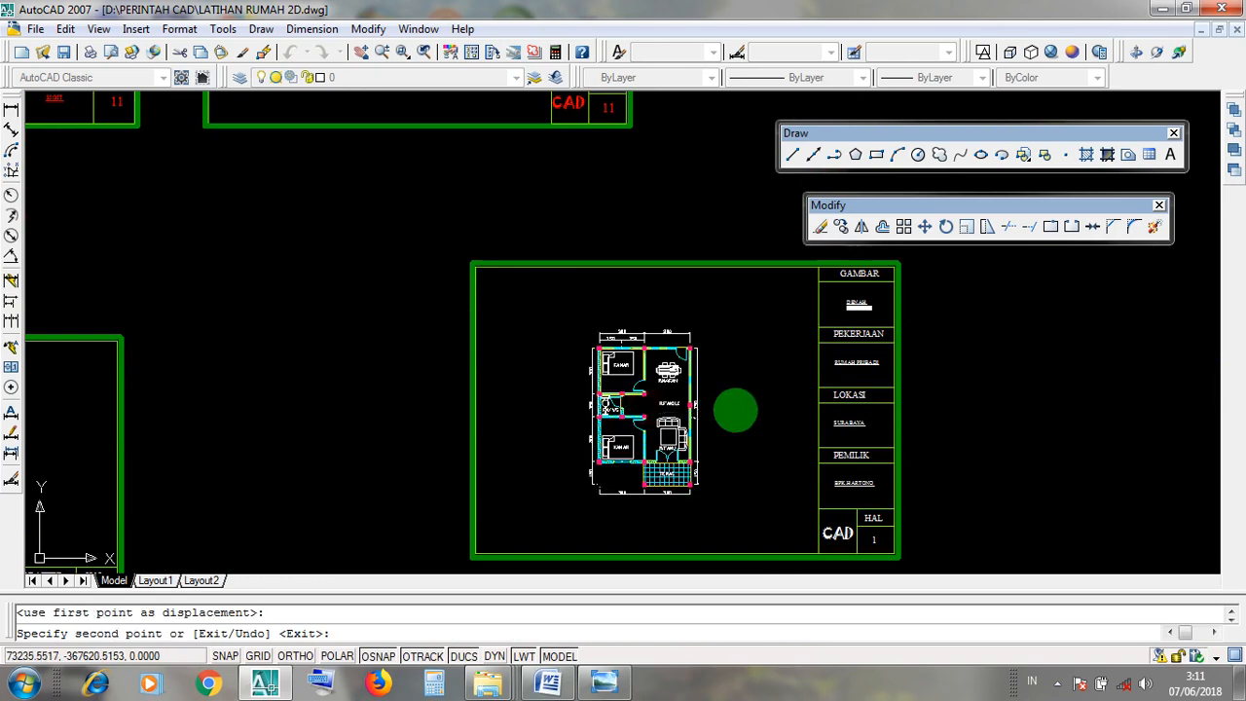
{"action": "right_click", "coordinate": [737, 410]}
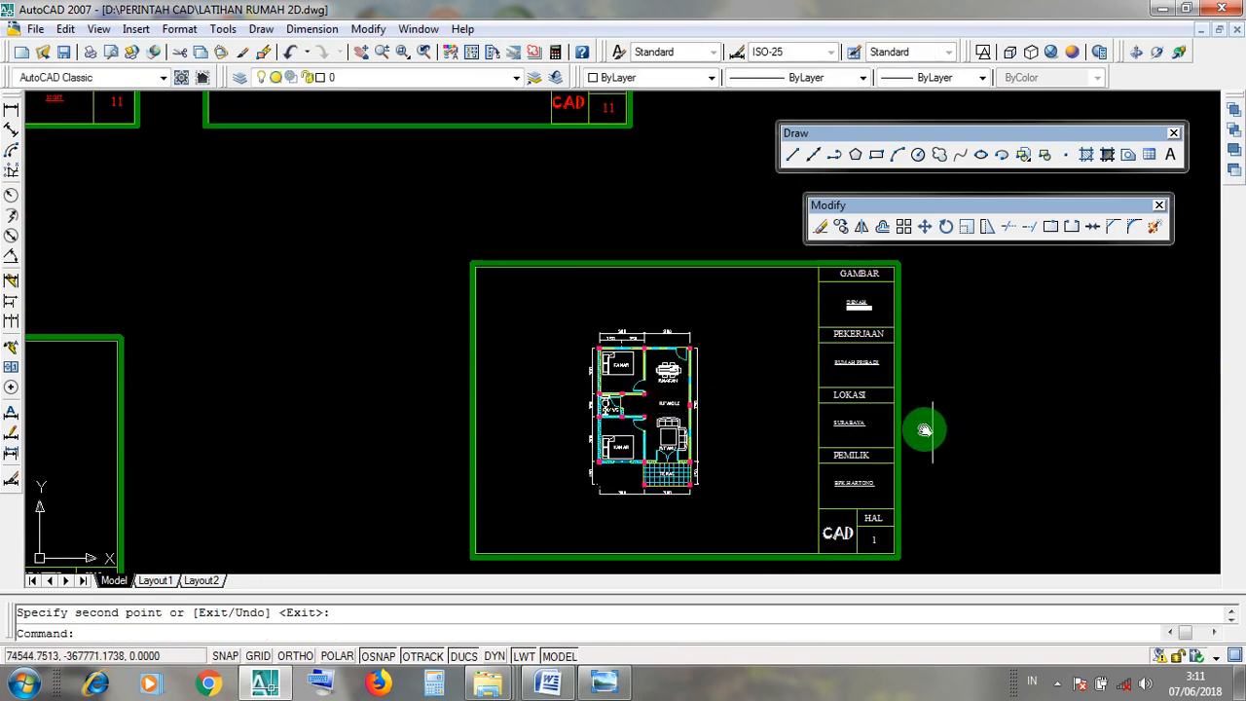
Compare the two floor plan sheets, examining the horizontal title block on one and the vertical title block on the other
{"action": "middle_click_drag", "start_coordinate": [918, 422], "coordinate": [755, 384]}
{"action": "scroll", "coordinate": [765, 390], "scroll_direction": "down", "scroll_amount": 5}
{"action": "scroll", "coordinate": [767, 390], "scroll_direction": "up", "scroll_amount": 4}
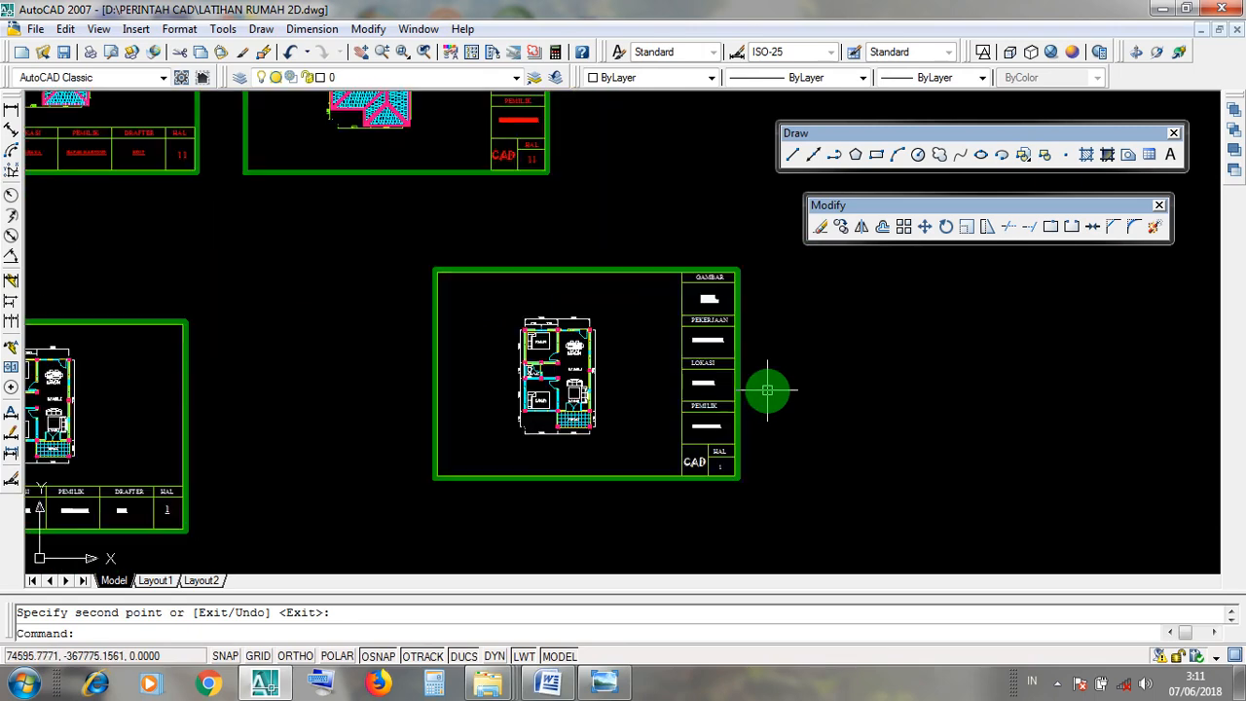
{"action": "middle_click_drag", "start_coordinate": [783, 420], "coordinate": [1007, 393]}
{"action": "left_click", "coordinate": [88, 451]}
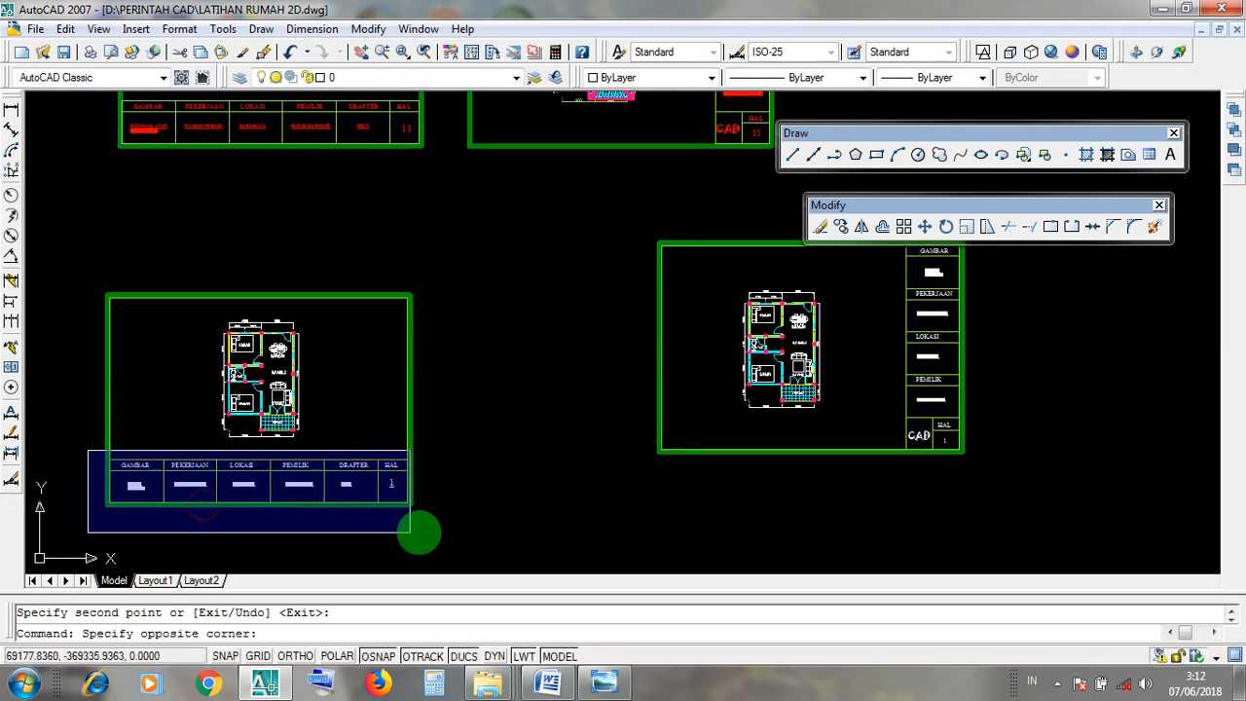
{"action": "left_click", "coordinate": [107, 447]}
{"action": "mouse_move", "coordinate": [609, 422]}
{"action": "middle_mouse_down"}
{"action": "mouse_move", "coordinate": [571, 426]}
{"action": "mouse_move", "coordinate": [615, 346]}
{"action": "middle_mouse_up"}
{"action": "left_click_drag", "start_coordinate": [611, 286], "coordinate": [699, 522]}
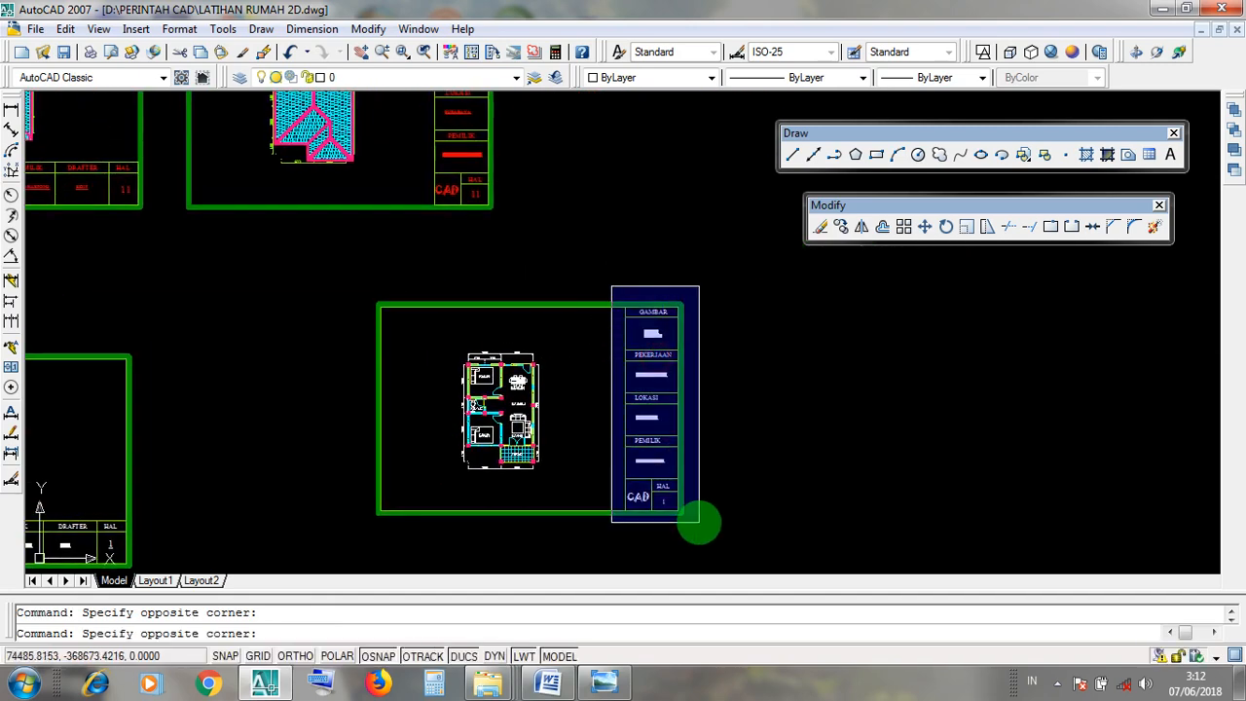
{"action": "left_click", "coordinate": [642, 278]}
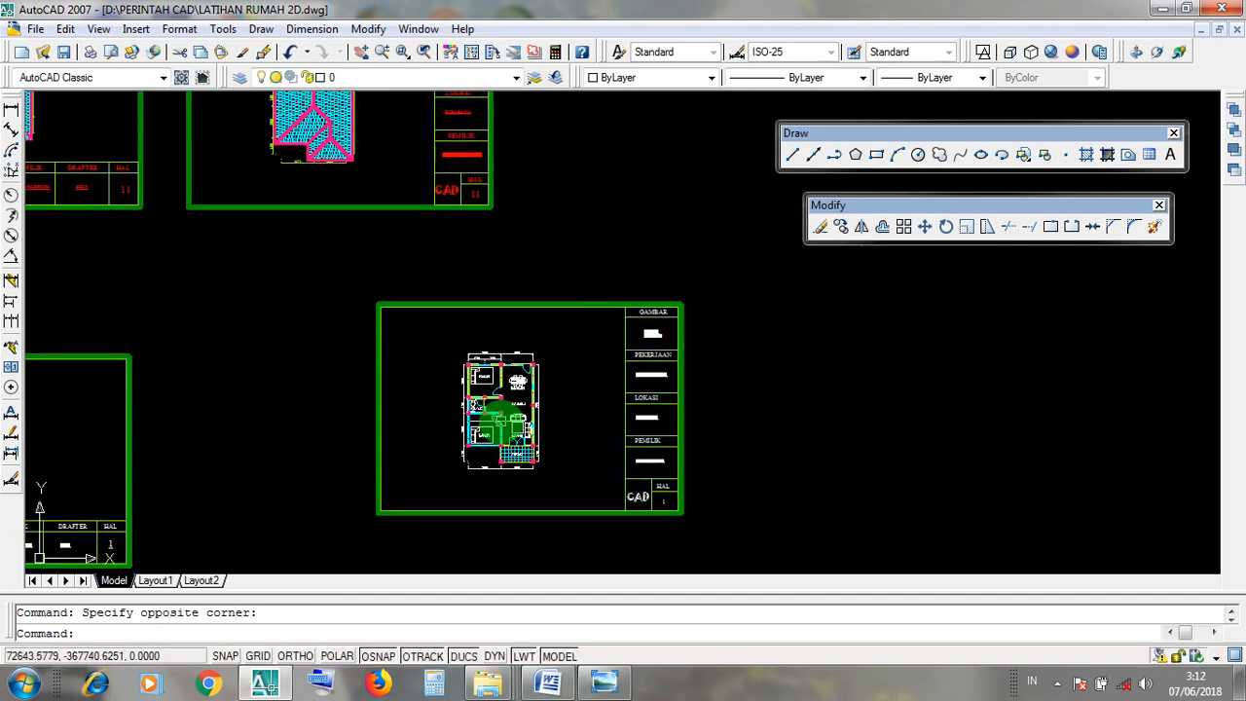
{"action": "middle_click_drag", "start_coordinate": [789, 467], "coordinate": [823, 472]}
{"action": "scroll", "coordinate": [815, 465], "scroll_direction": "down", "scroll_amount": 4}
{"action": "scroll", "coordinate": [814, 464], "scroll_direction": "up", "scroll_amount": 3}
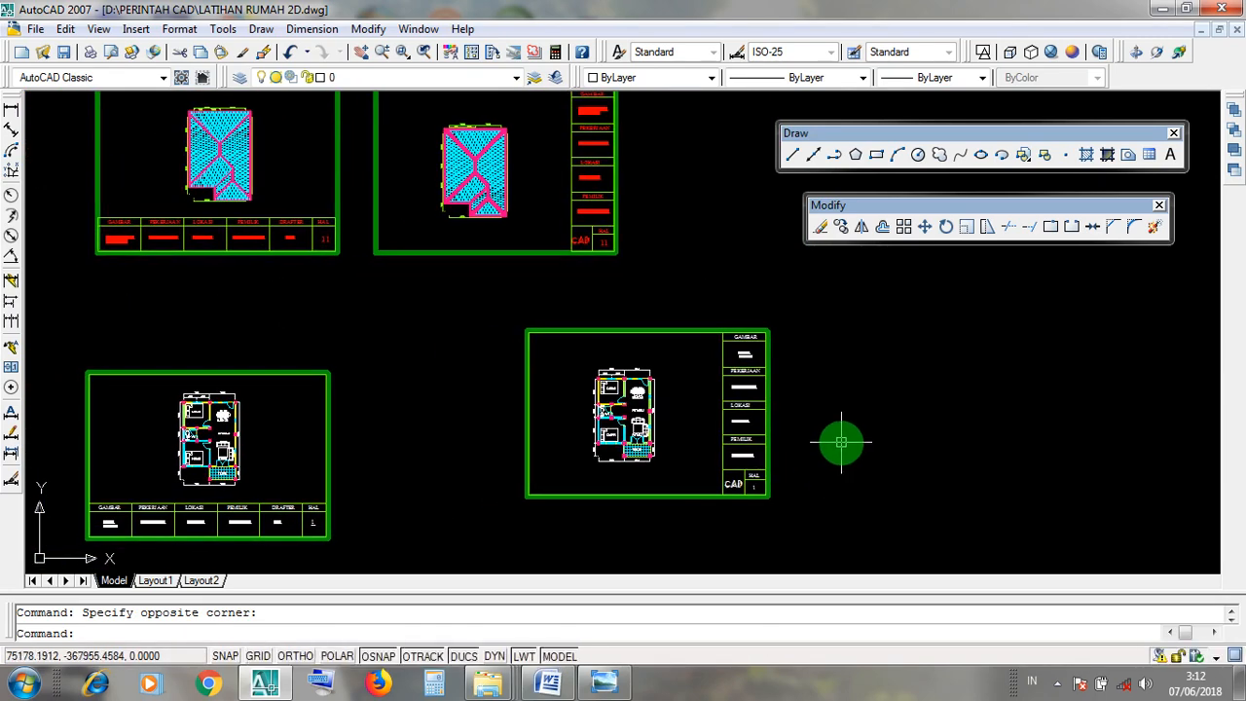
{"action": "middle_click_drag", "start_coordinate": [646, 369], "coordinate": [651, 345]}
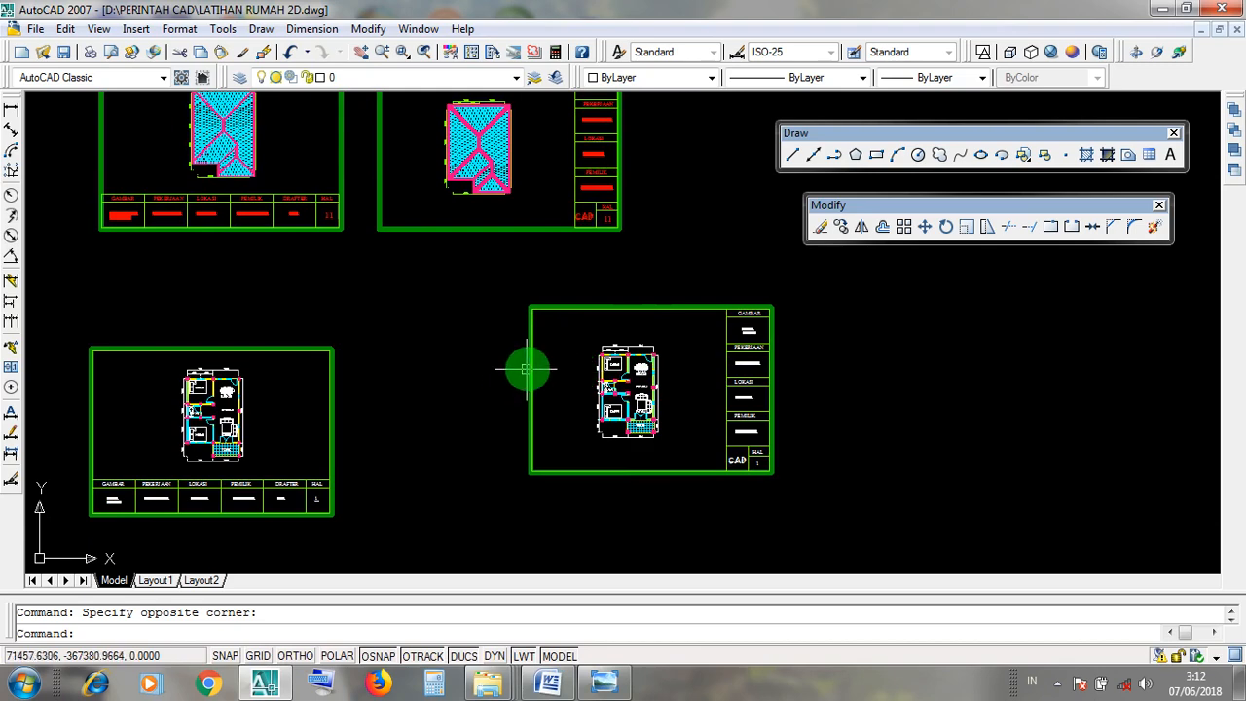
{"action": "mouse_move", "coordinate": [529, 361]}
{"action": "middle_mouse_down"}
{"action": "mouse_move", "coordinate": [578, 390]}
{"action": "mouse_move", "coordinate": [583, 337]}
{"action": "middle_mouse_up"}
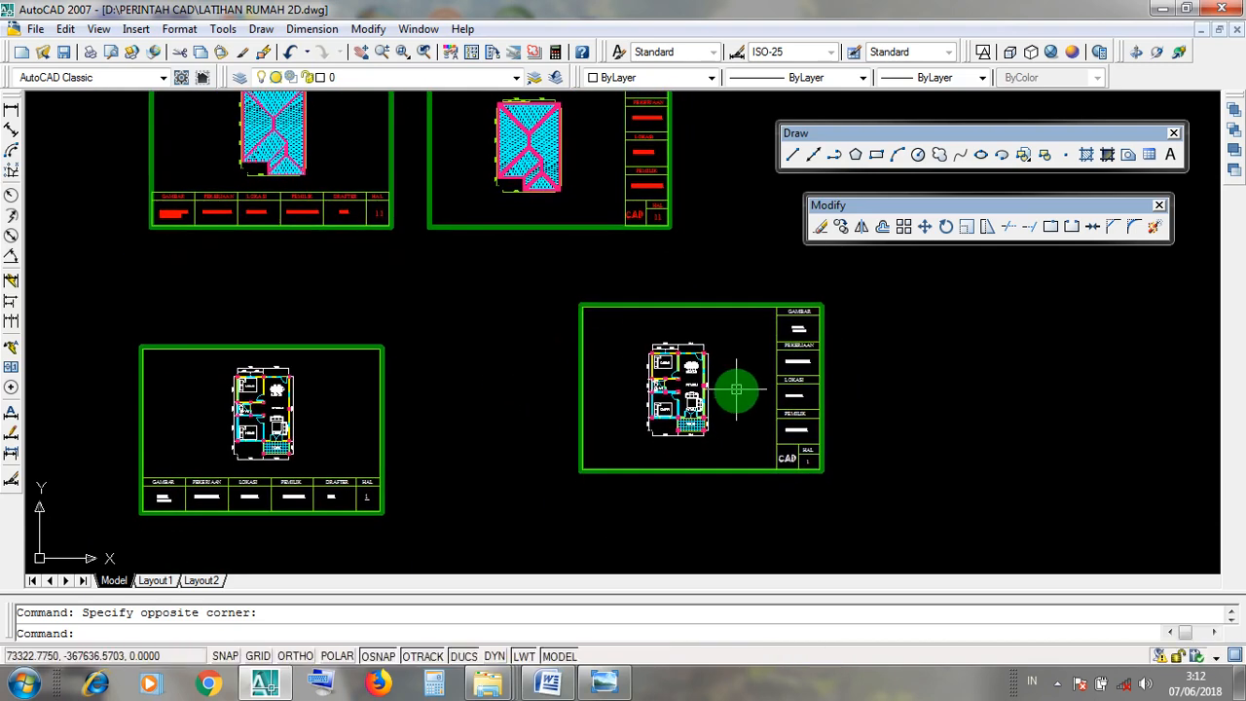
Save the drawing and check the save entry in the command history
{"action": "left_click", "coordinate": [65, 53]}
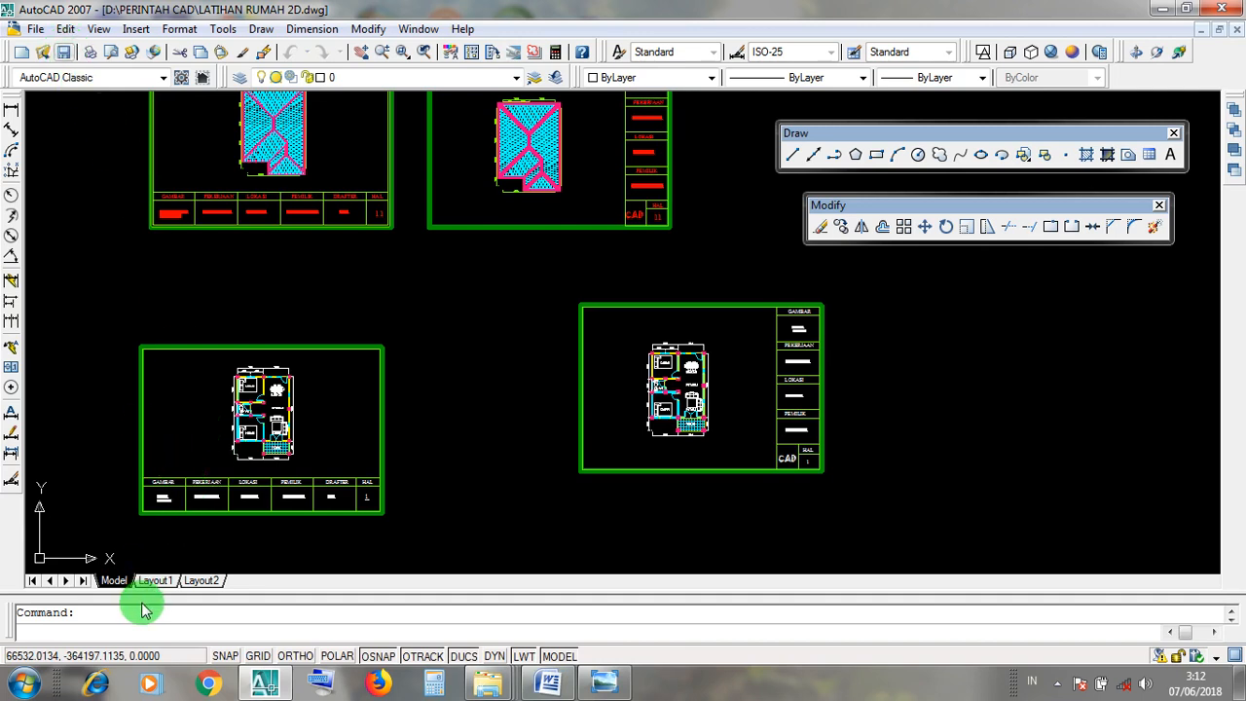
{"action": "left_click", "coordinate": [63, 53]}
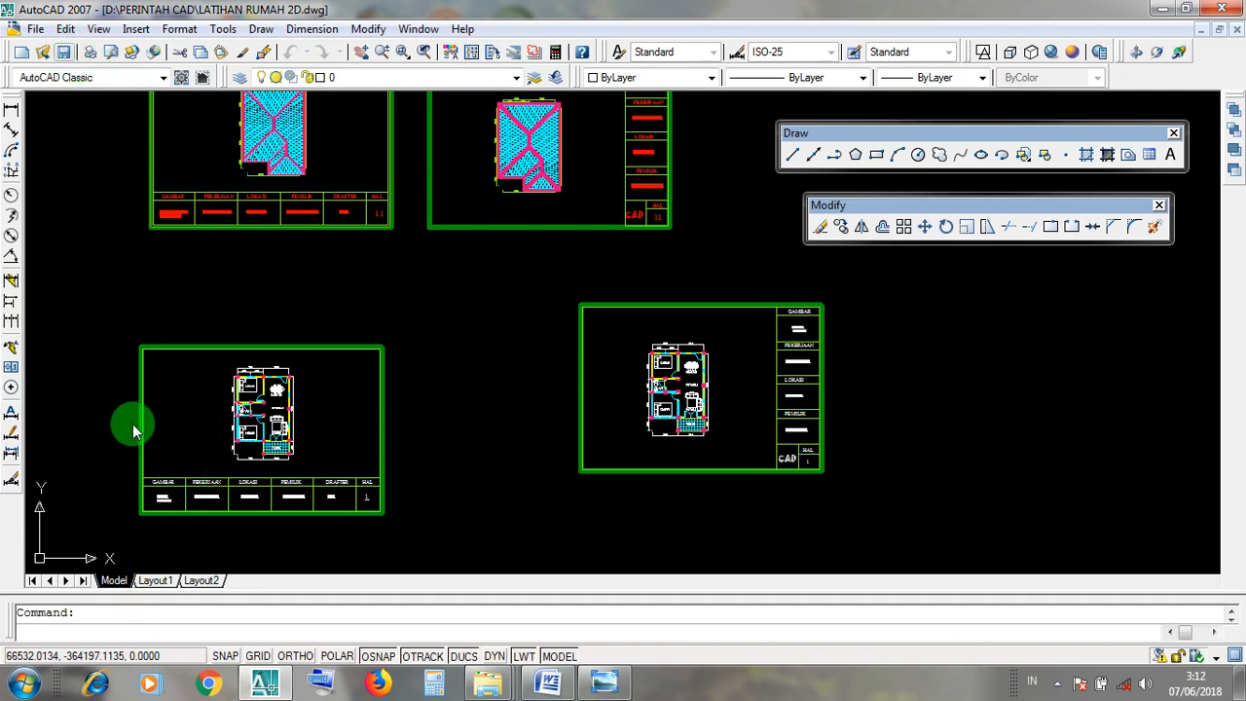
{"action": "left_click_drag", "start_coordinate": [115, 611], "coordinate": [82, 612]}
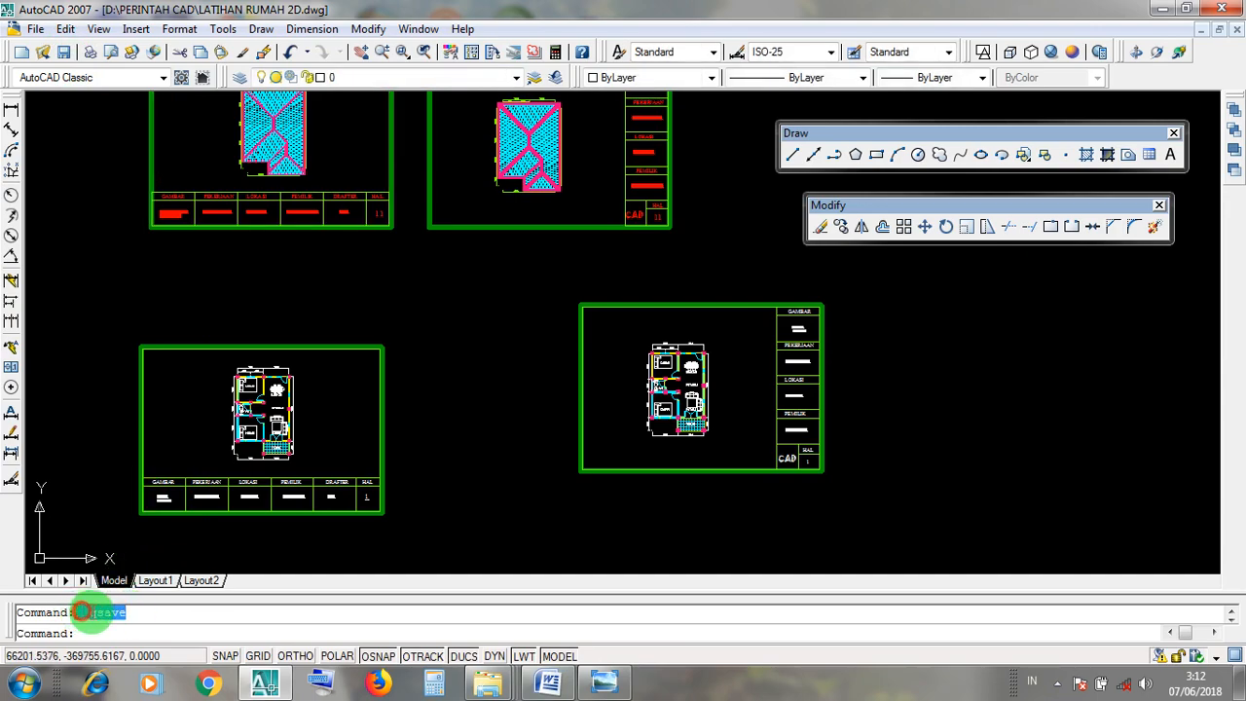
{"action": "left_click", "coordinate": [1166, 10]}
{"action": "left_click", "coordinate": [1058, 687]}
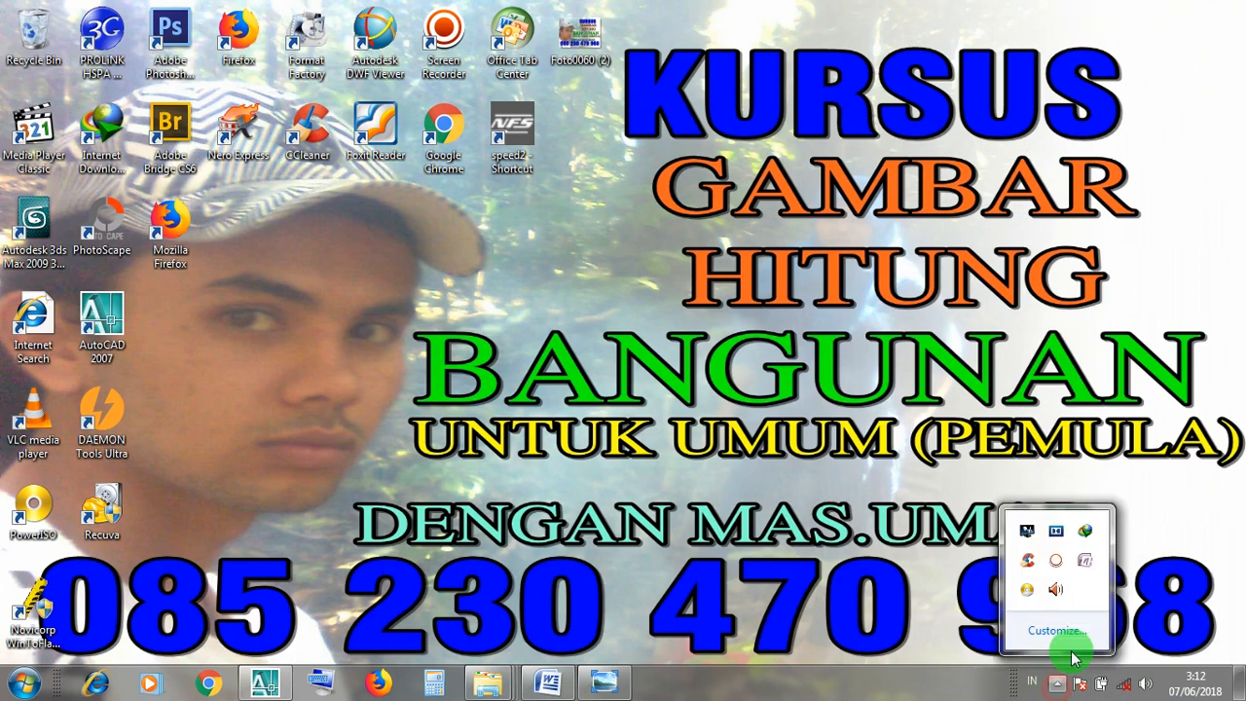
{"action": "right_click", "coordinate": [1056, 563]}
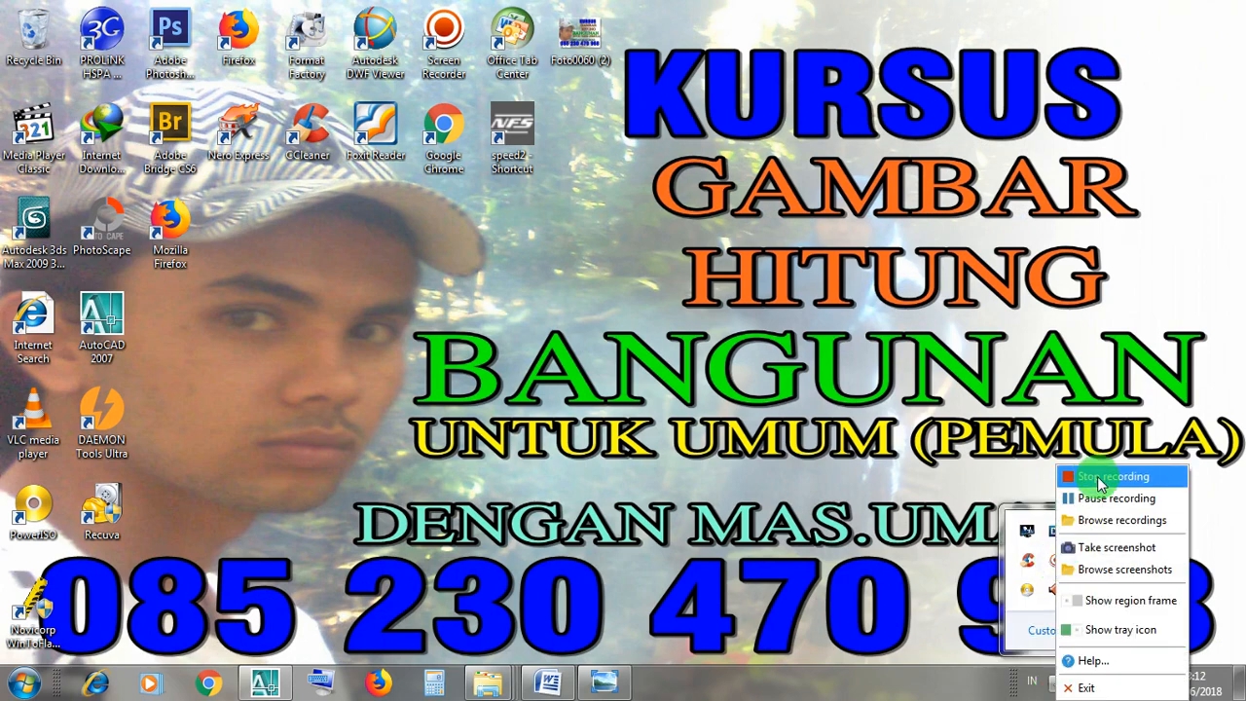